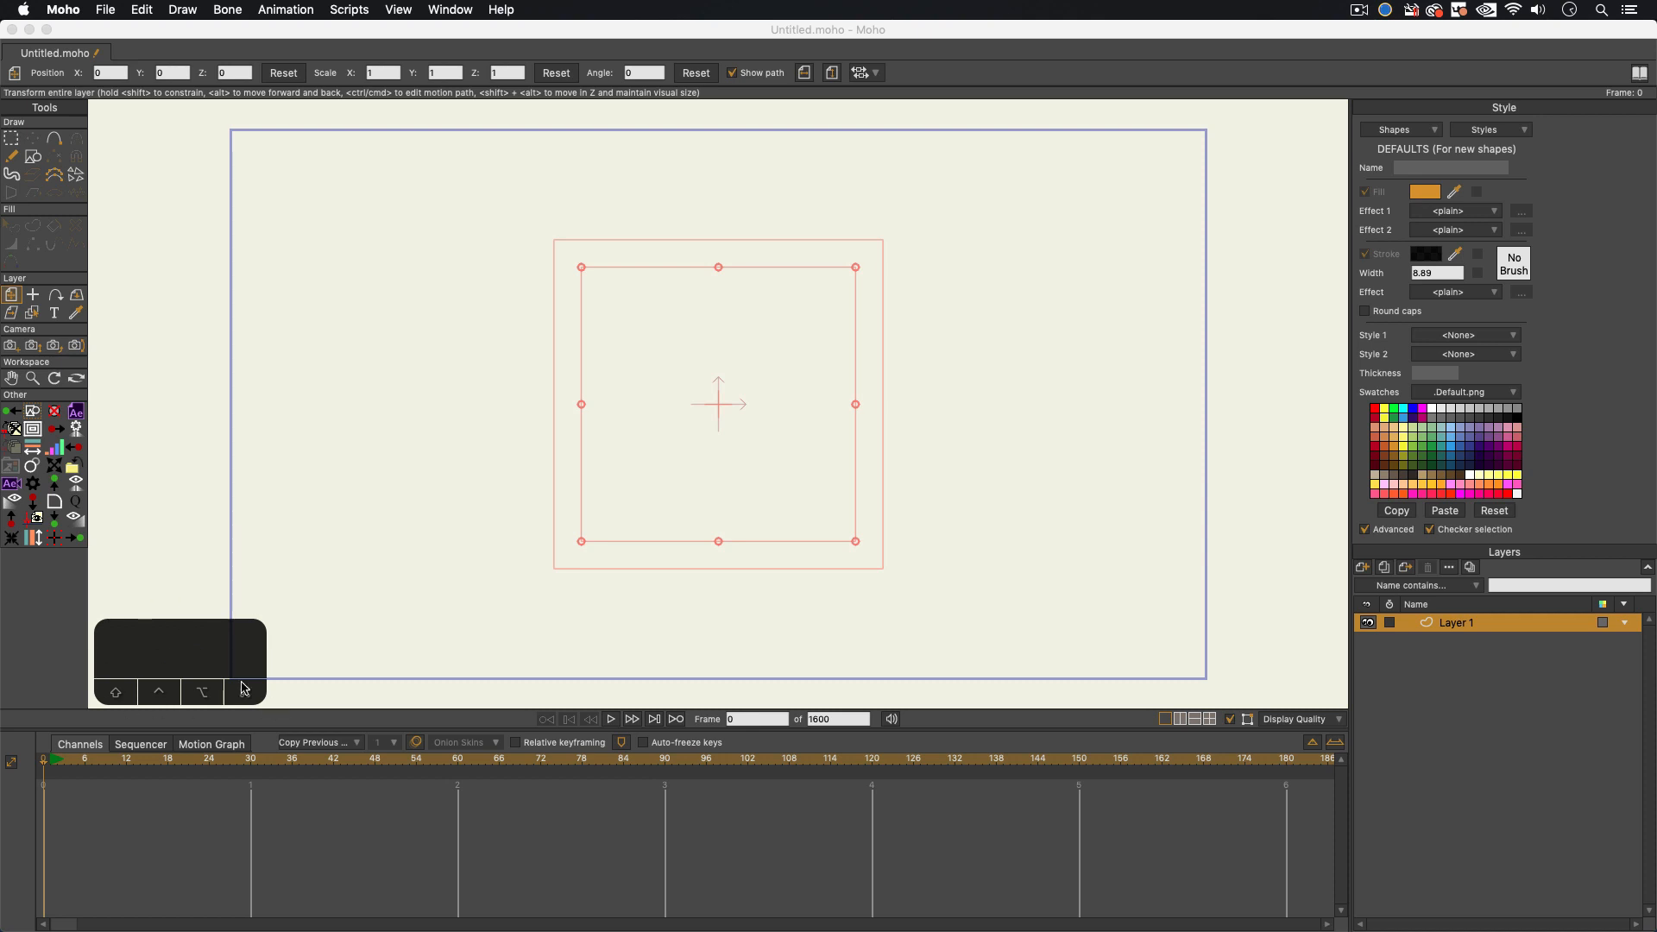
click(186, 662)
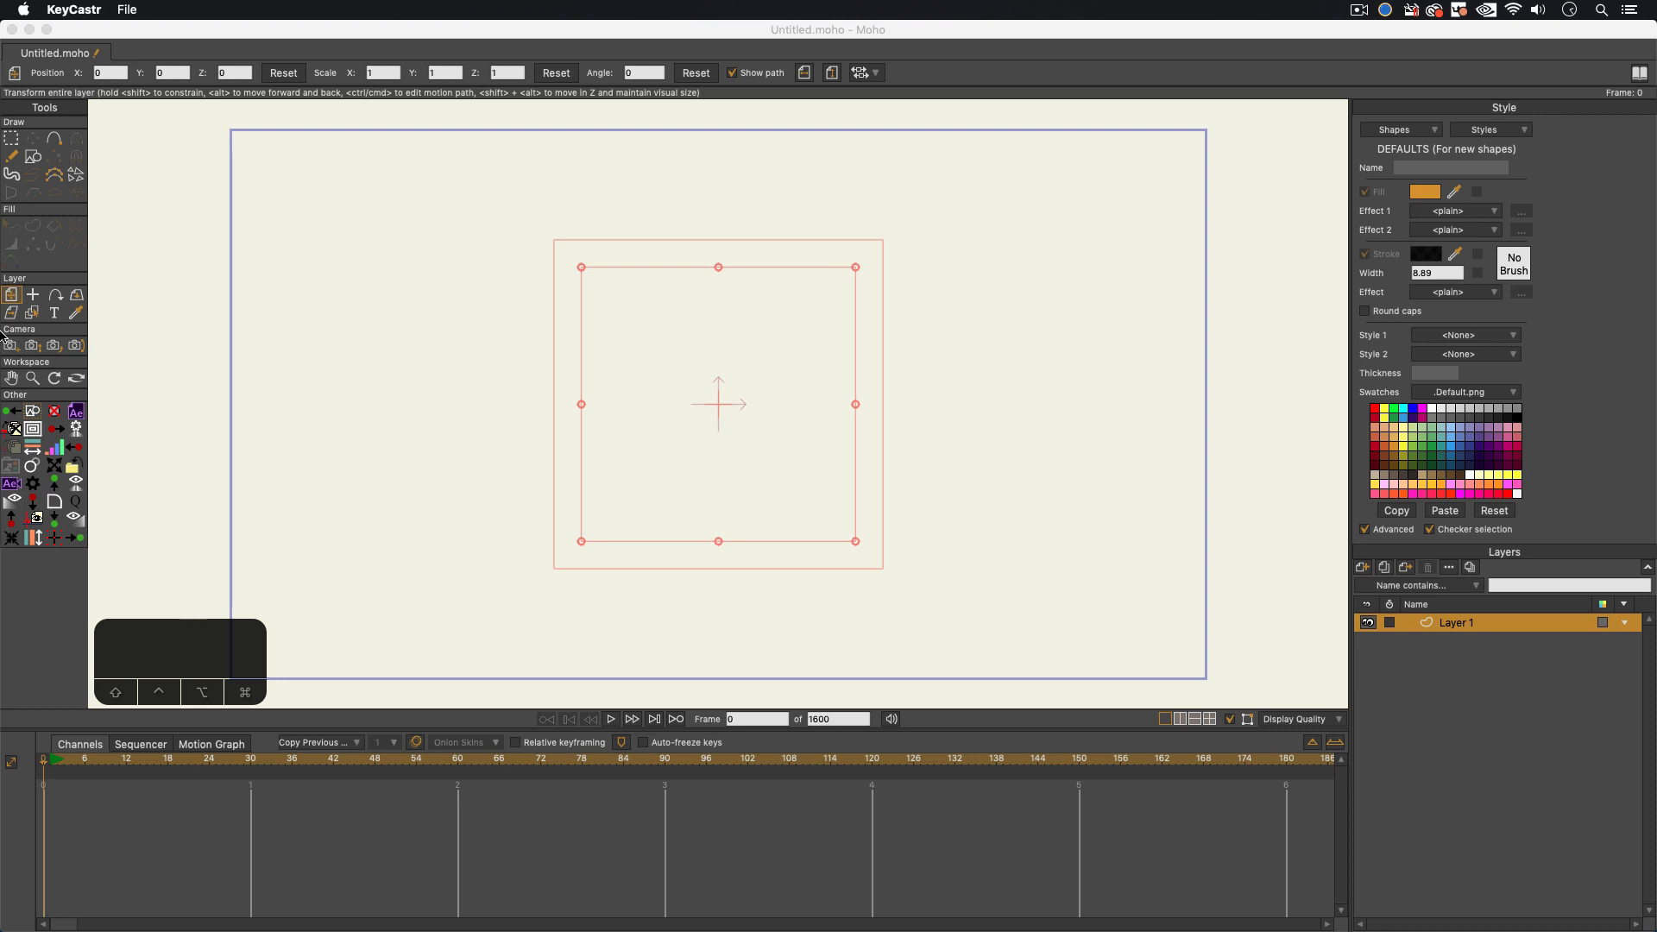
click(148, 314)
Step: Switch to Chrome and search The Spriters Resource for "among us"
mouse_move(1650, 270)
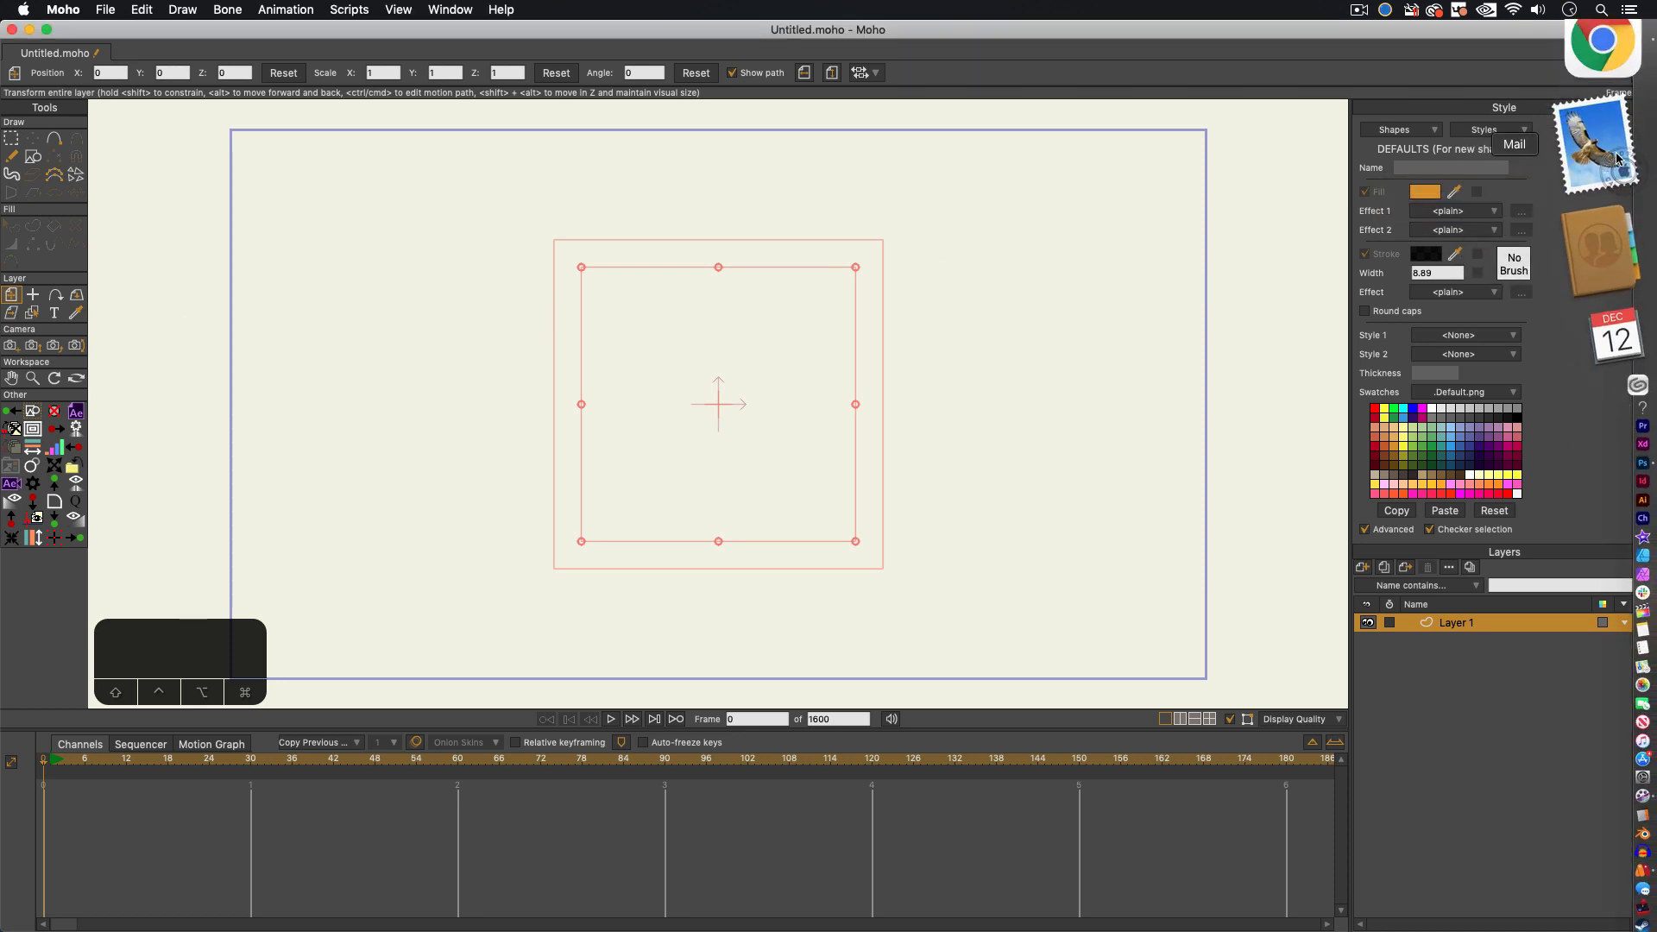
click(1619, 141)
scroll(344, 316, up, 15)
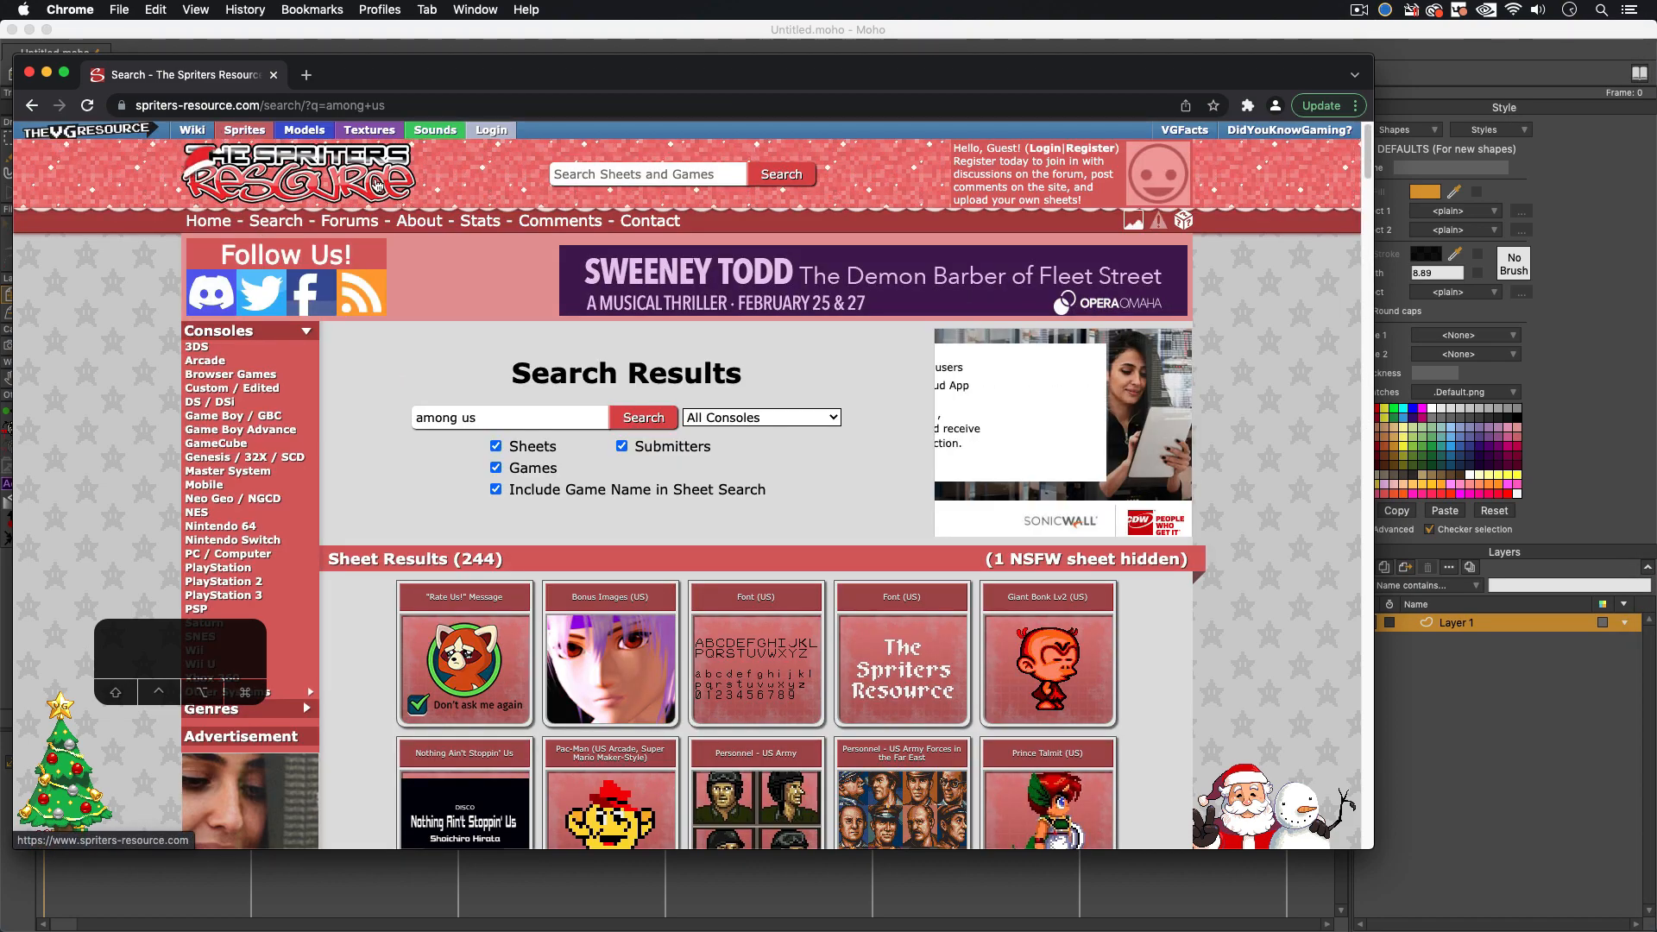
scroll(414, 345, down, 5)
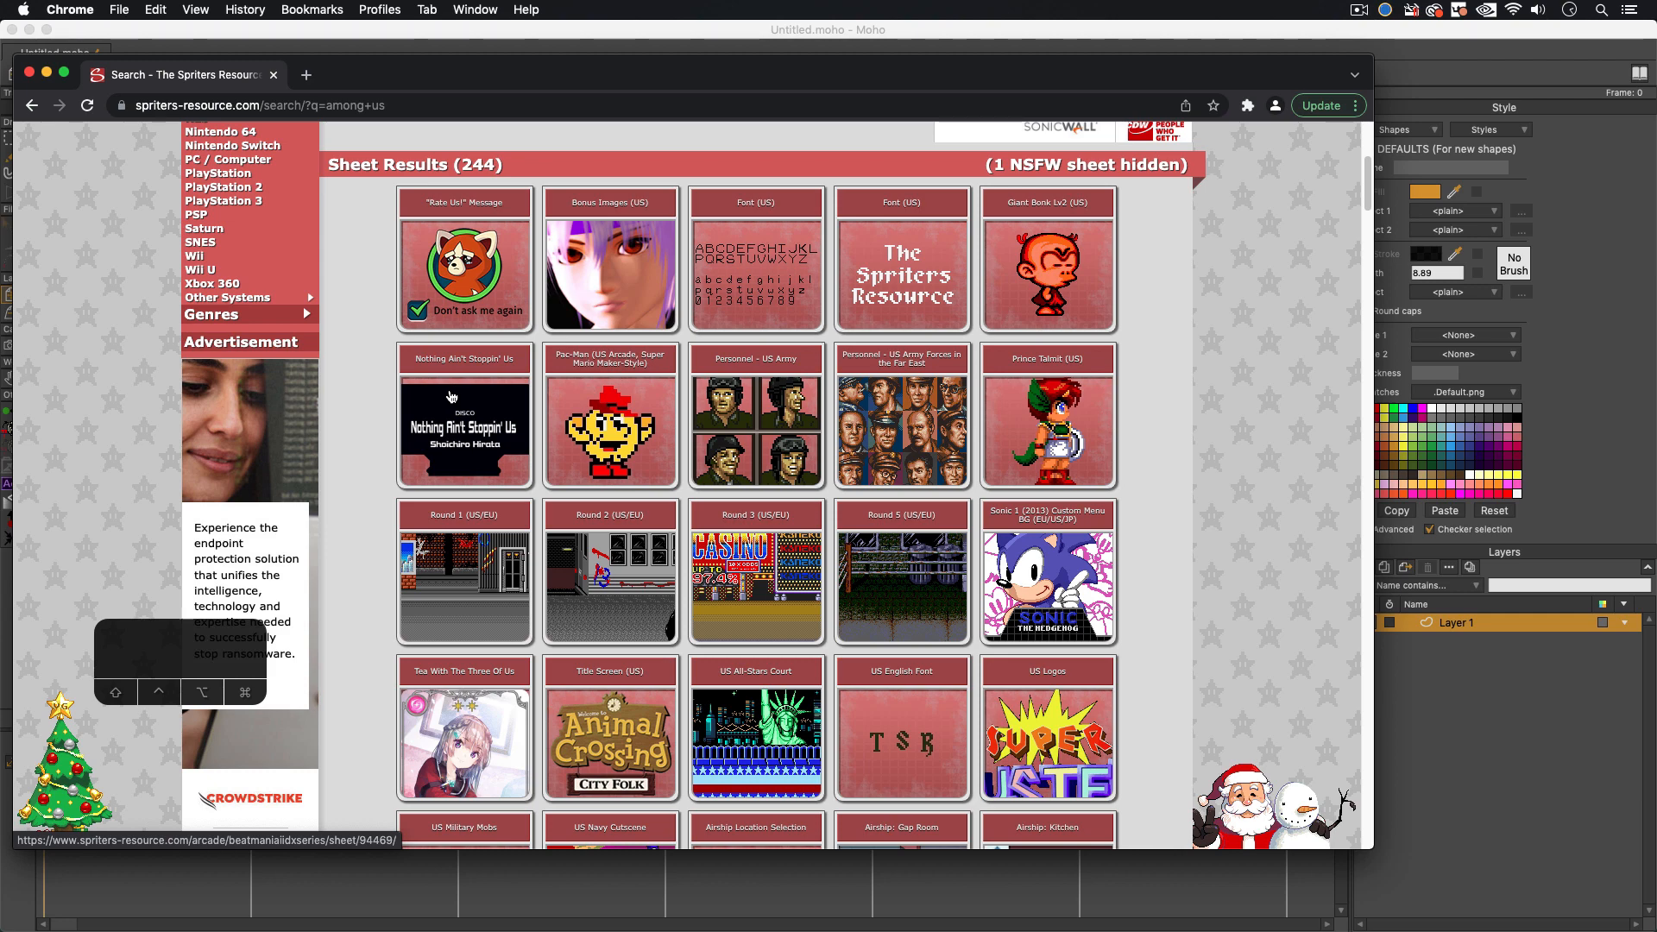
scroll(452, 394, up, 5)
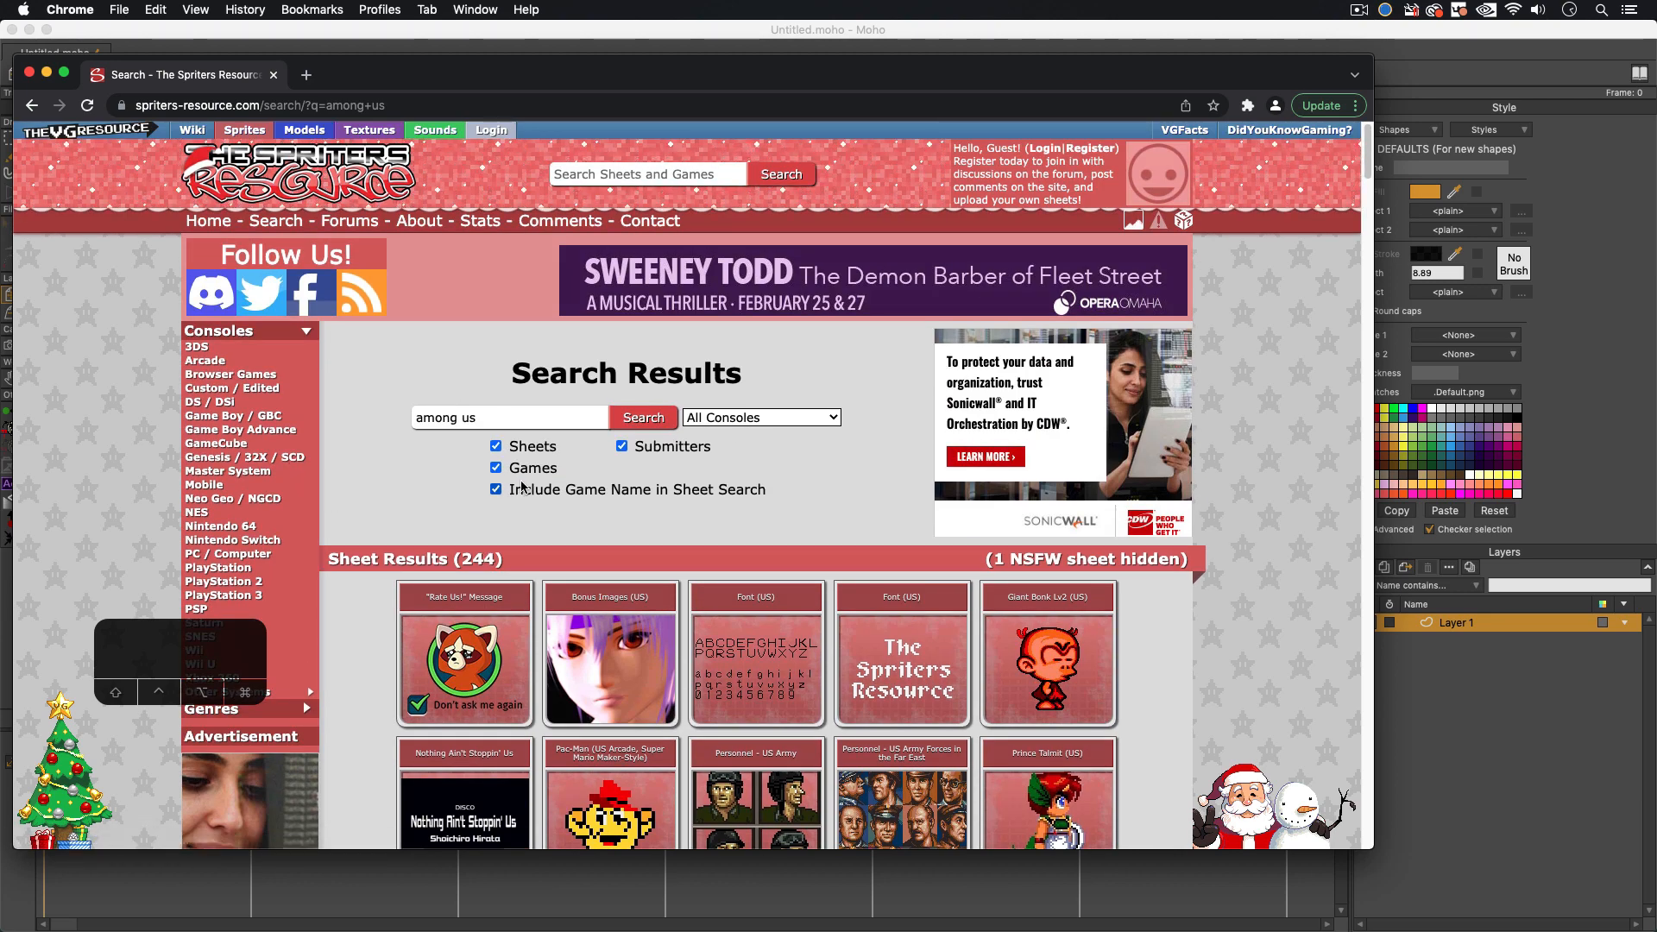
click(606, 175)
text(am)
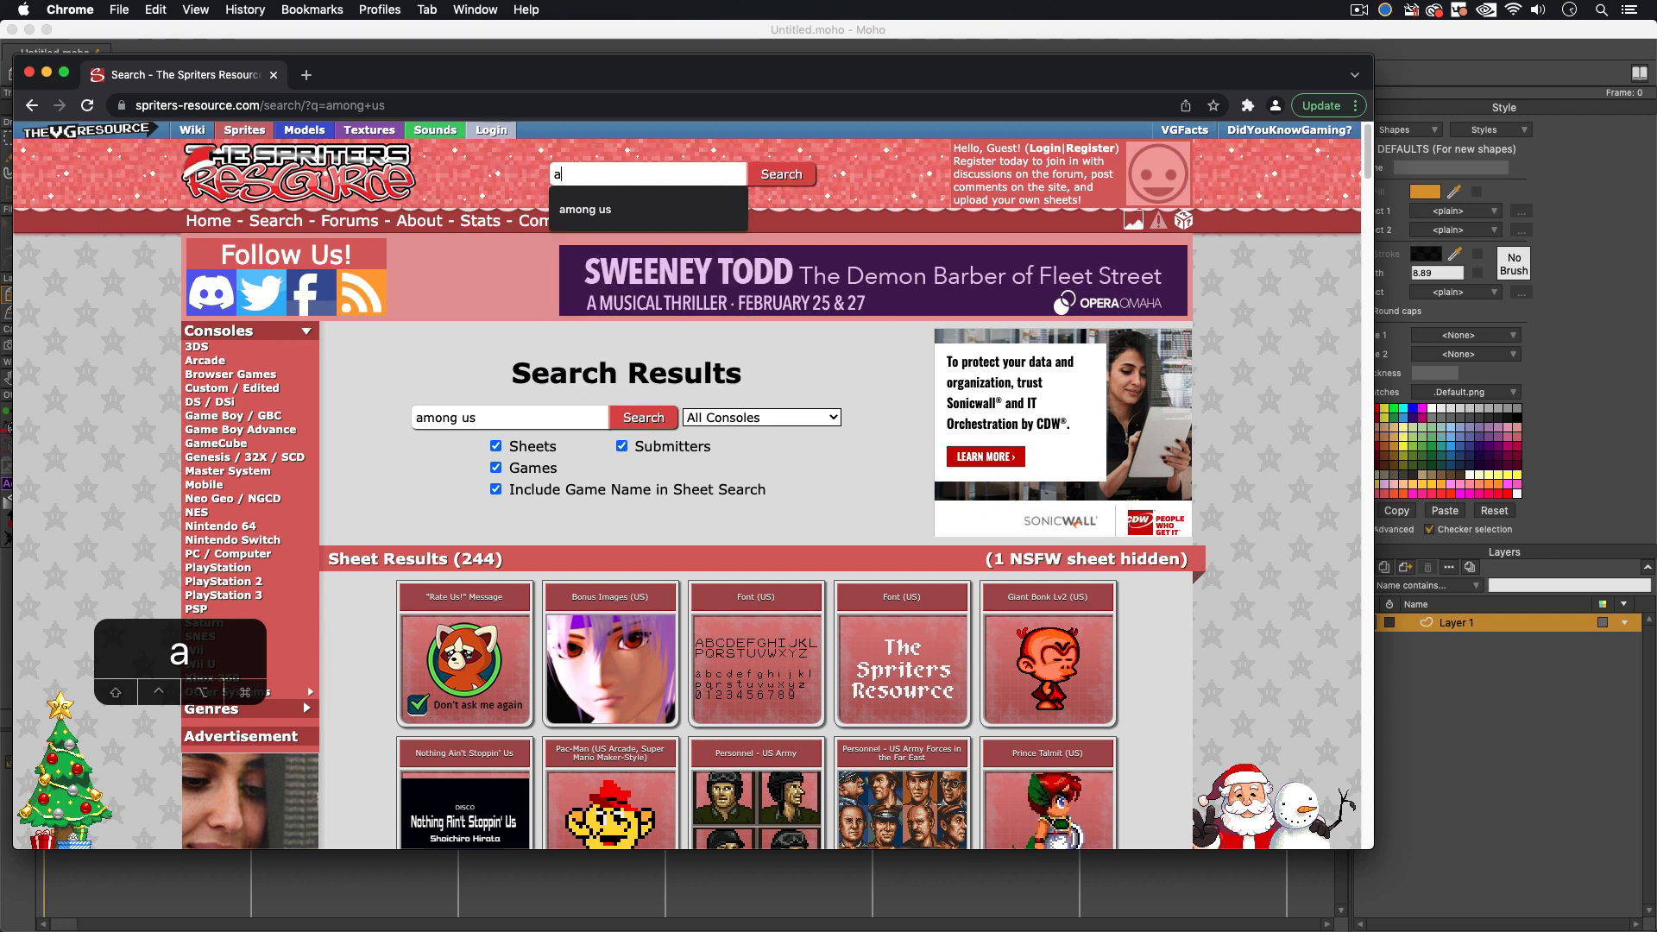
key(BackSpace)
key(BackSpace)
text(among us)
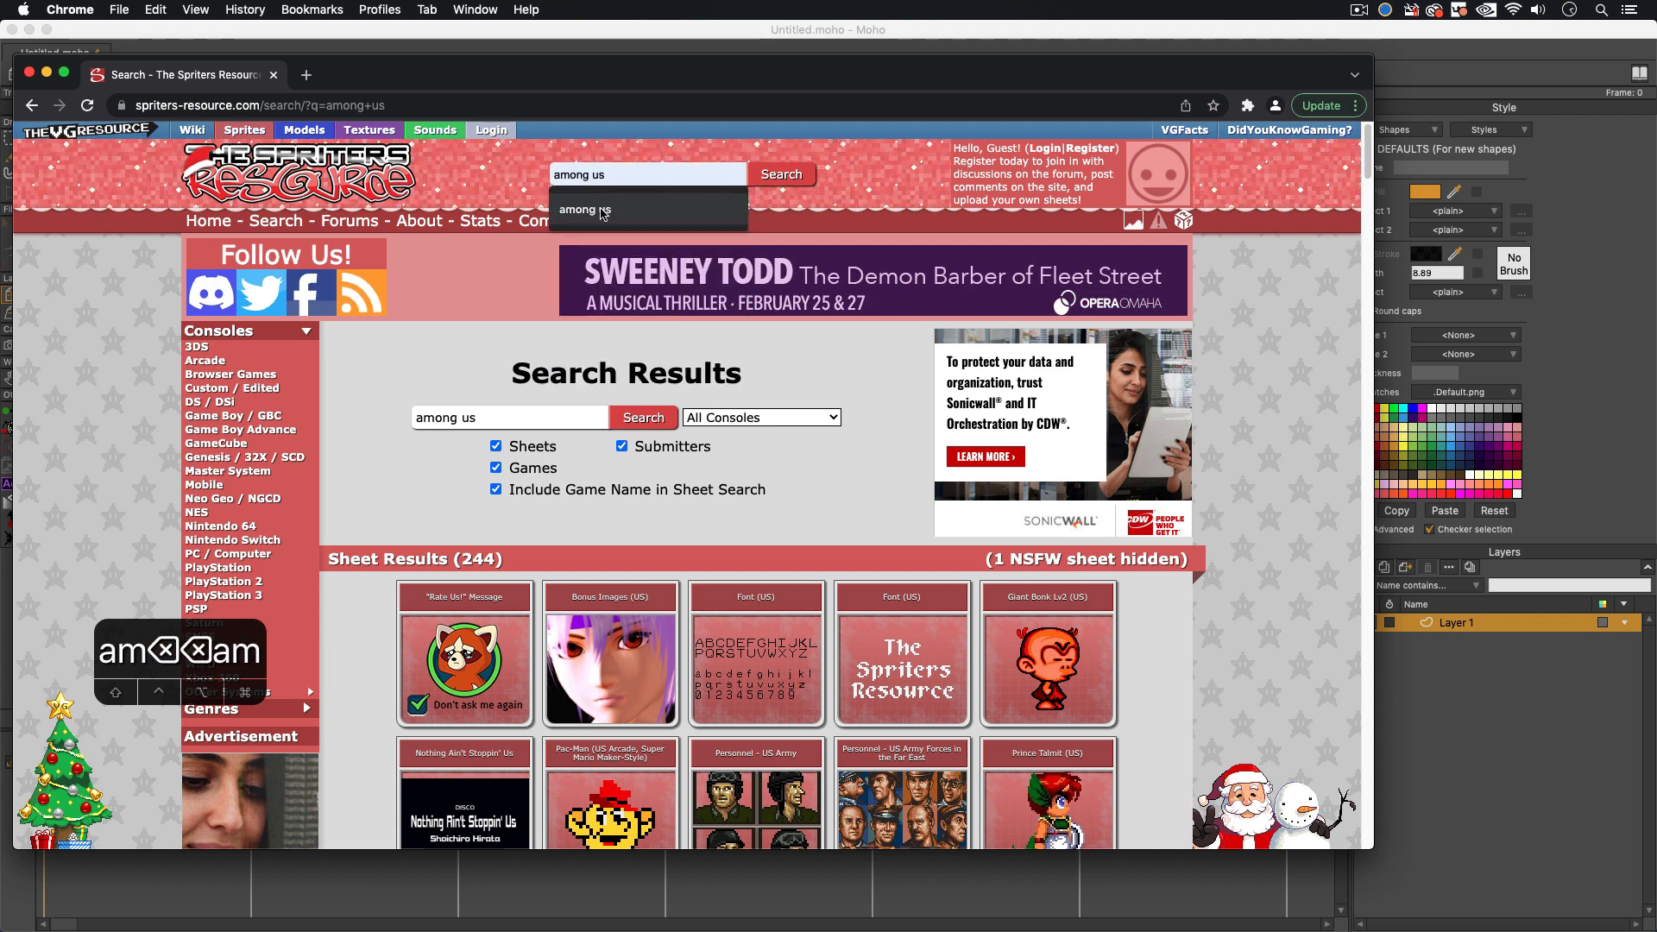
click(585, 210)
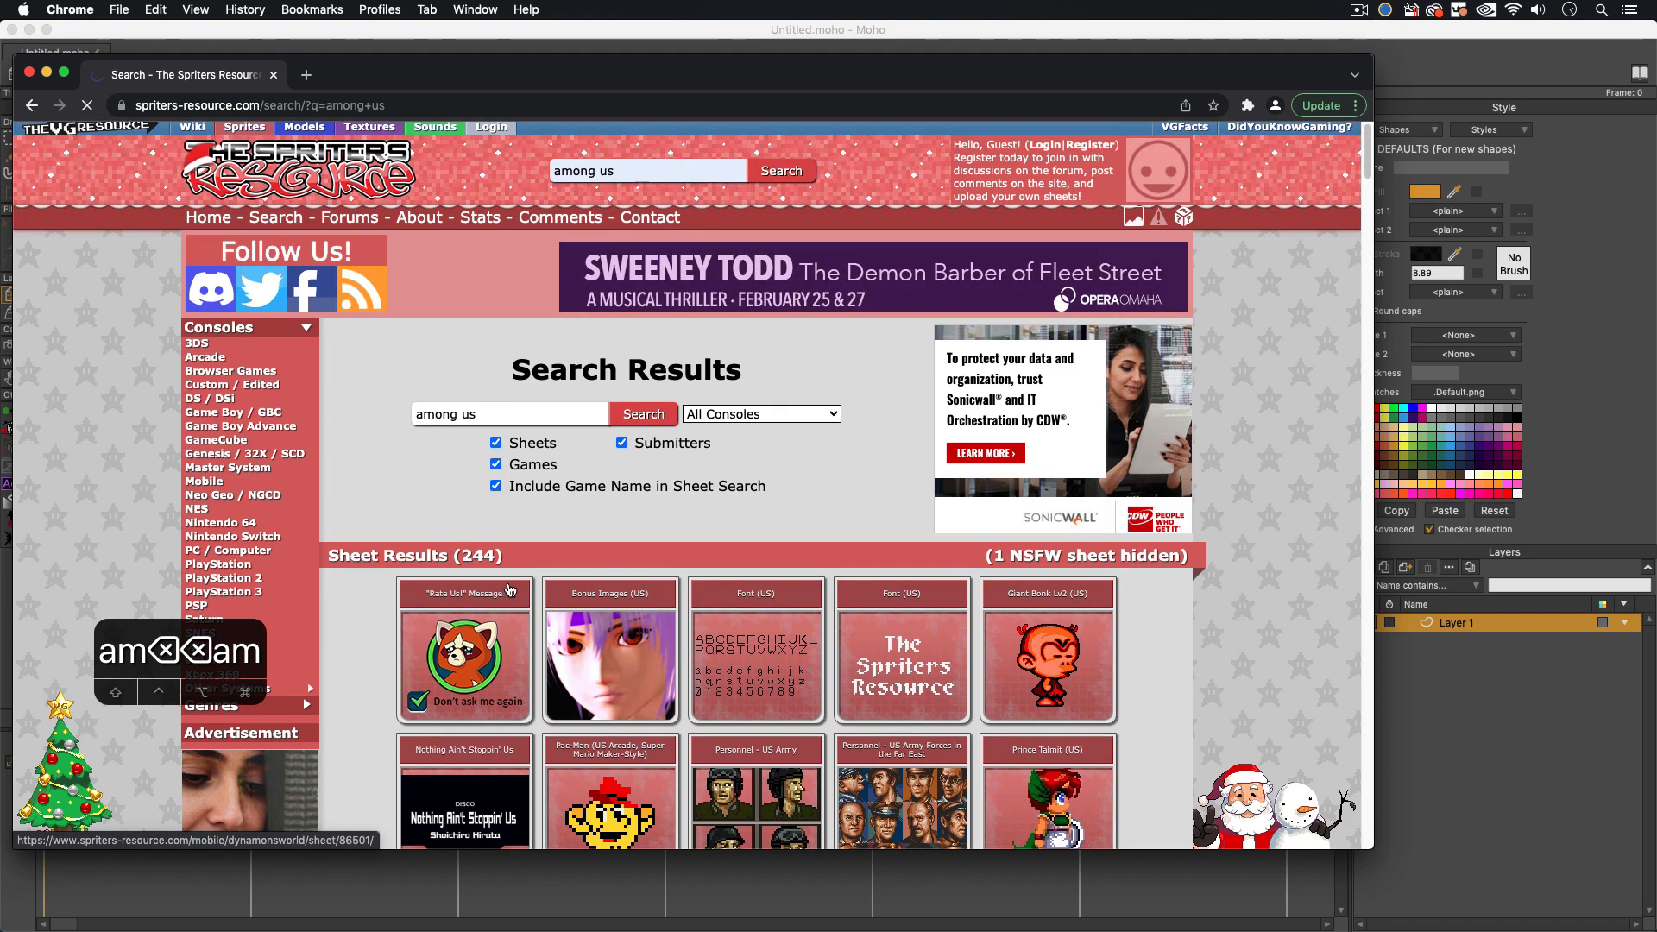
Step: Browse the Among Us sheet results for the base Player sprite sheets, closing the floating video ad
scroll(695, 600, down, 10)
scroll(697, 604, down, 10)
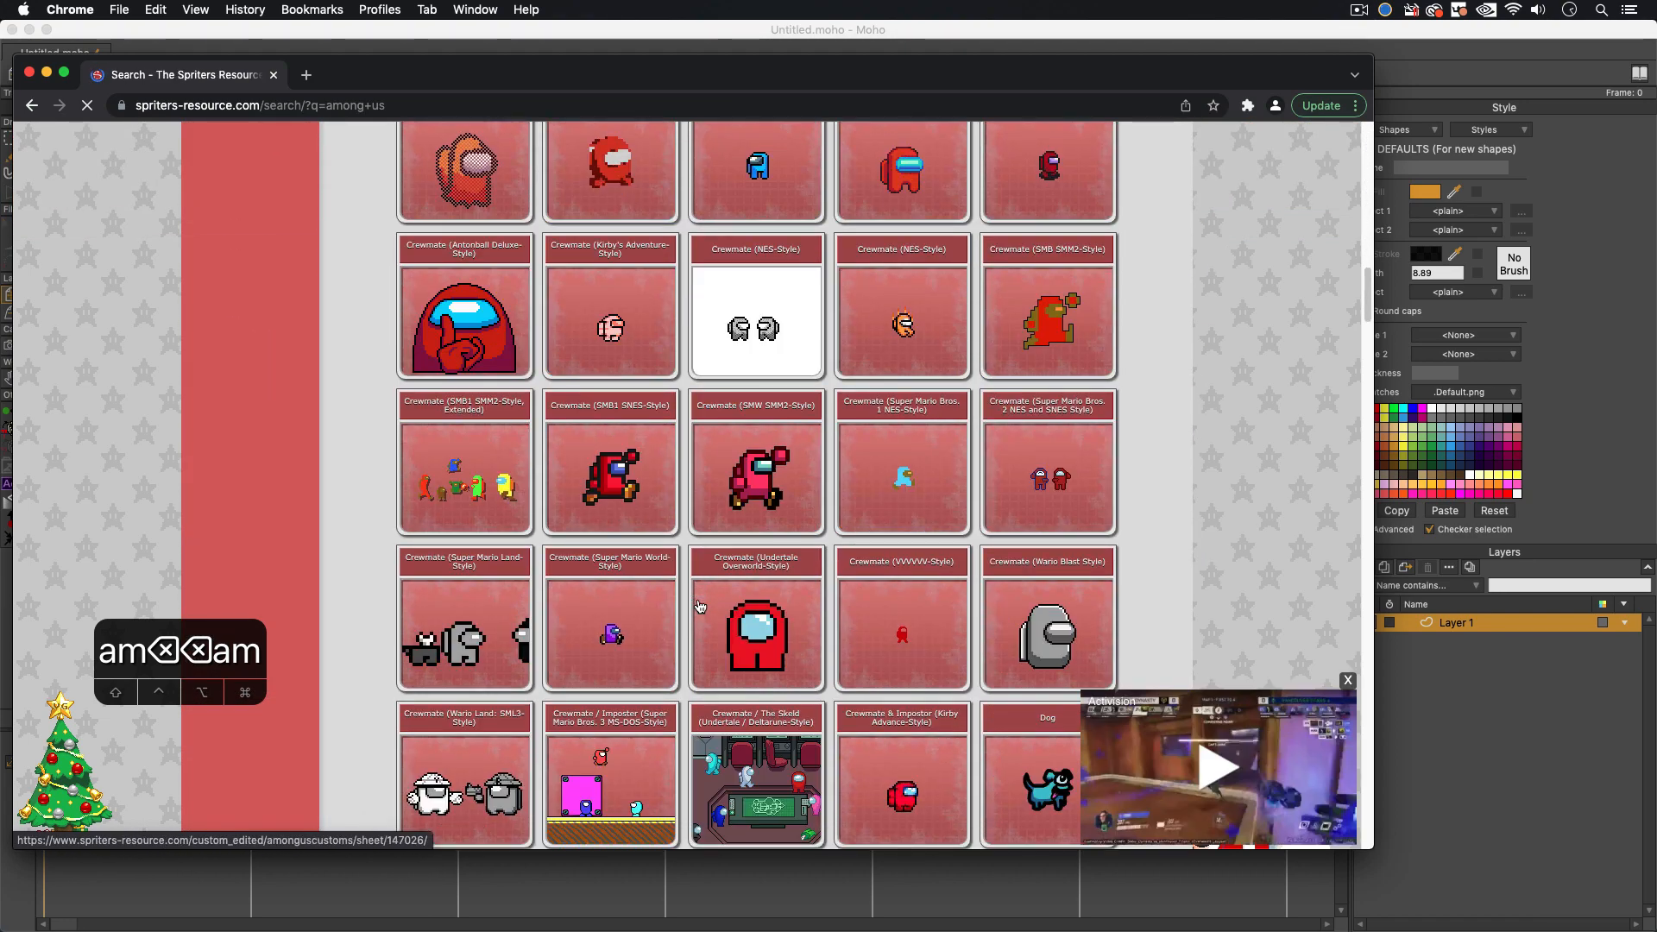
click(1347, 683)
scroll(618, 654, down, 5)
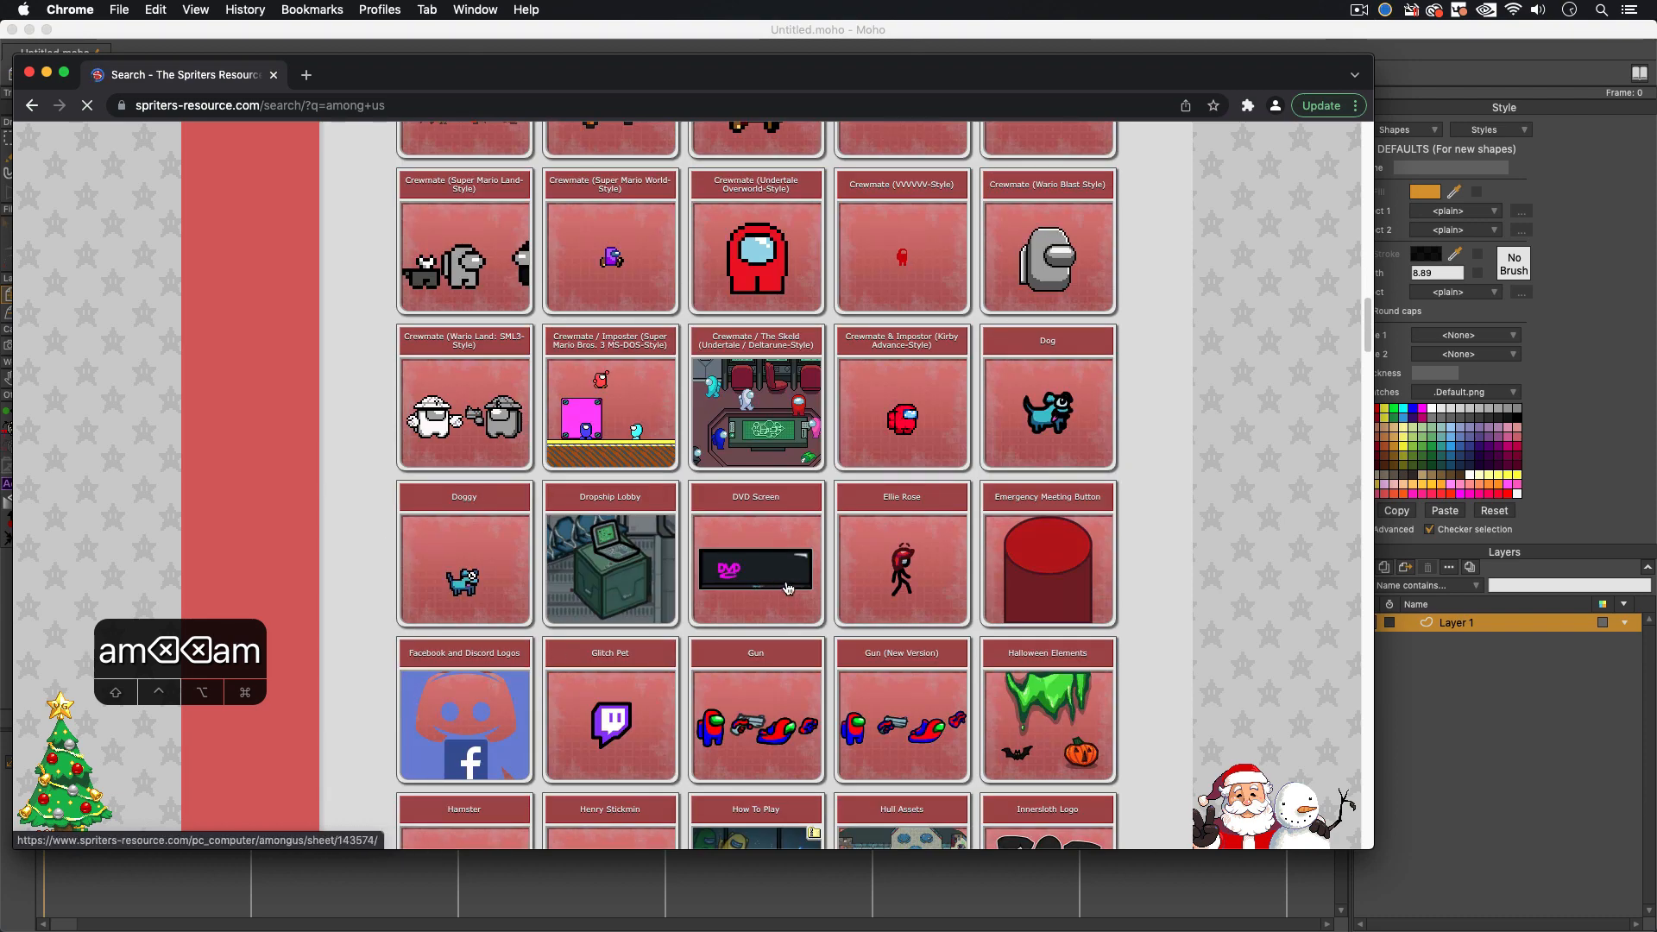
scroll(796, 590, down, 6)
scroll(795, 589, down, 8)
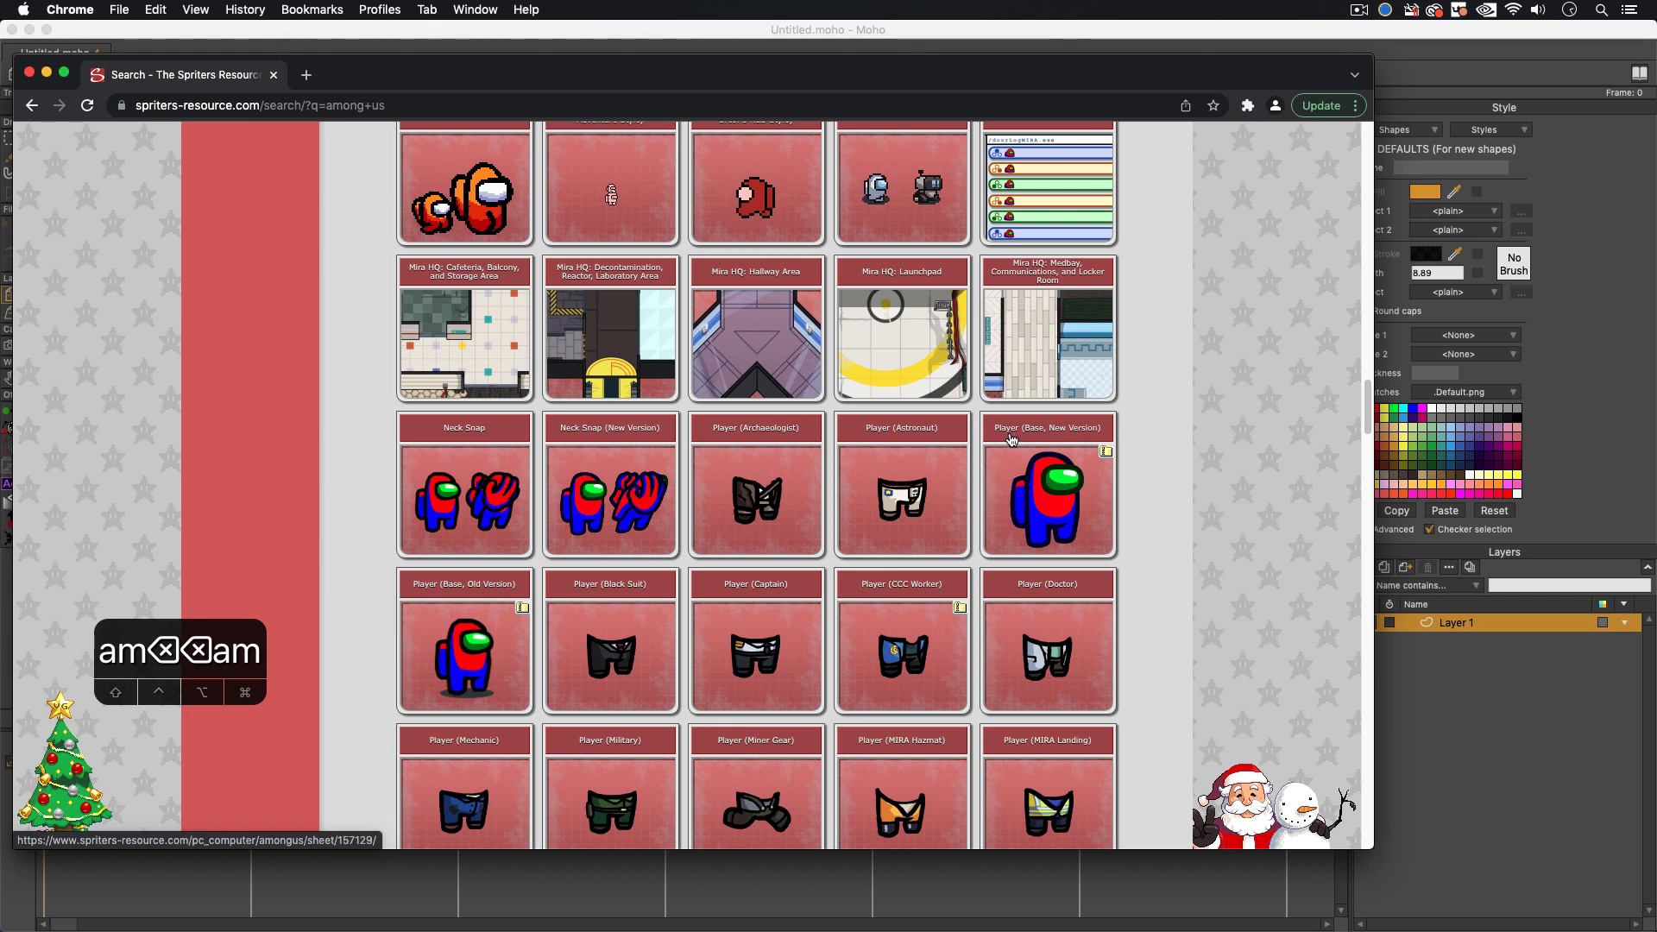
Step: Return to Moho and import idle.png from the Base folder as an image layer
click(314, 887)
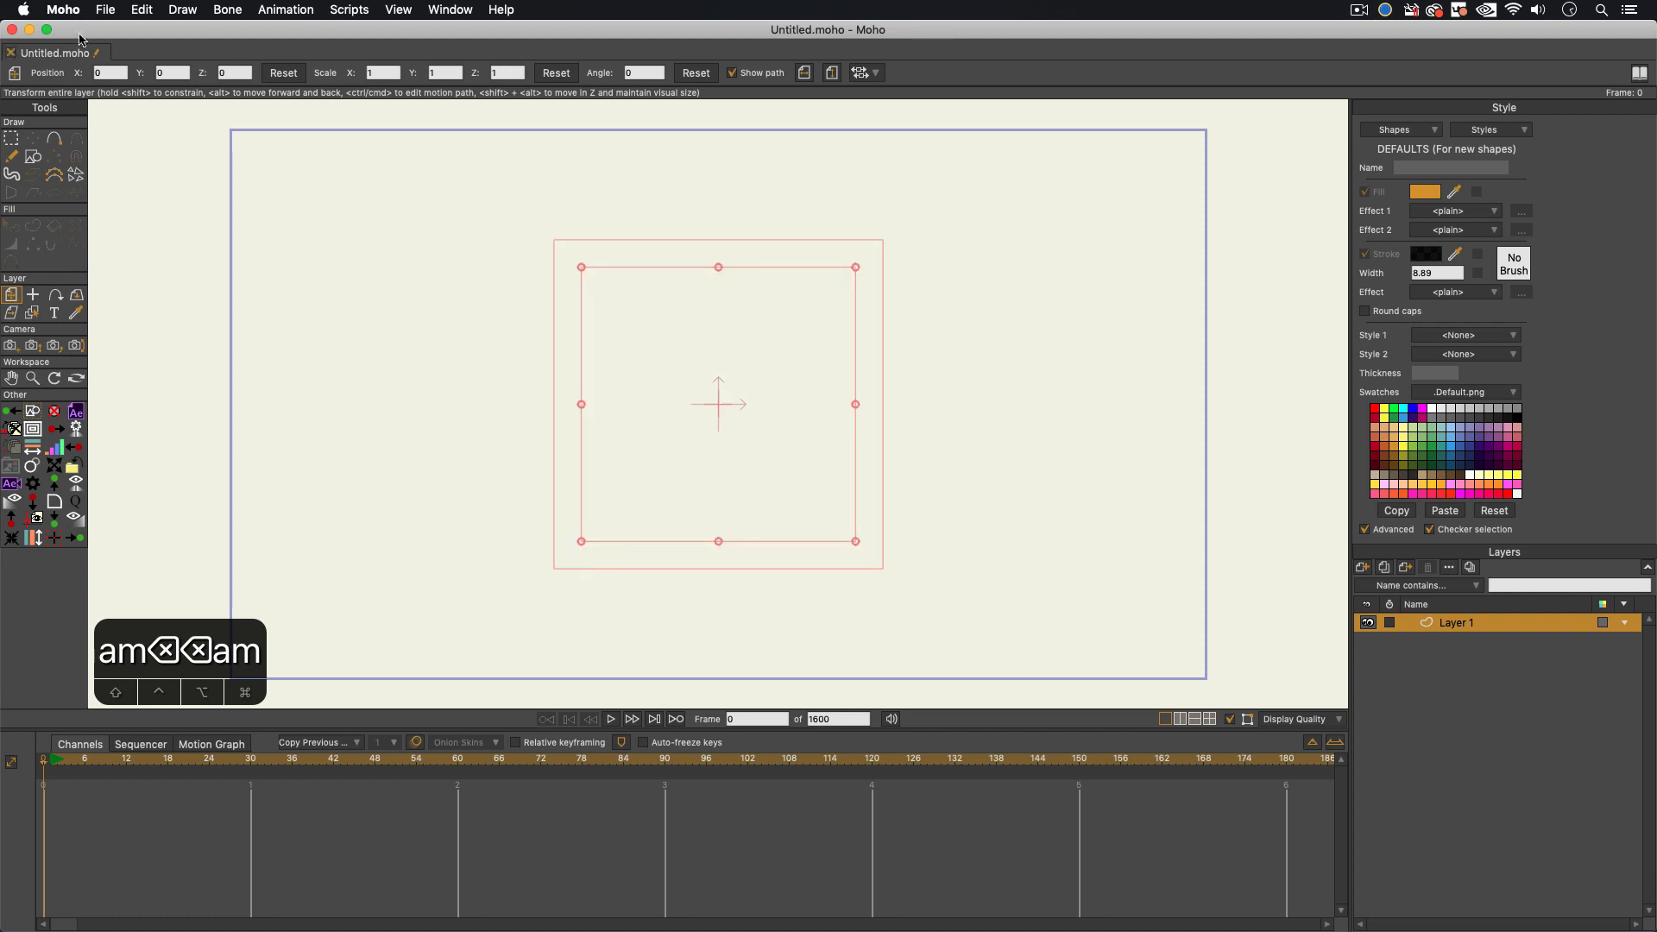
click(106, 10)
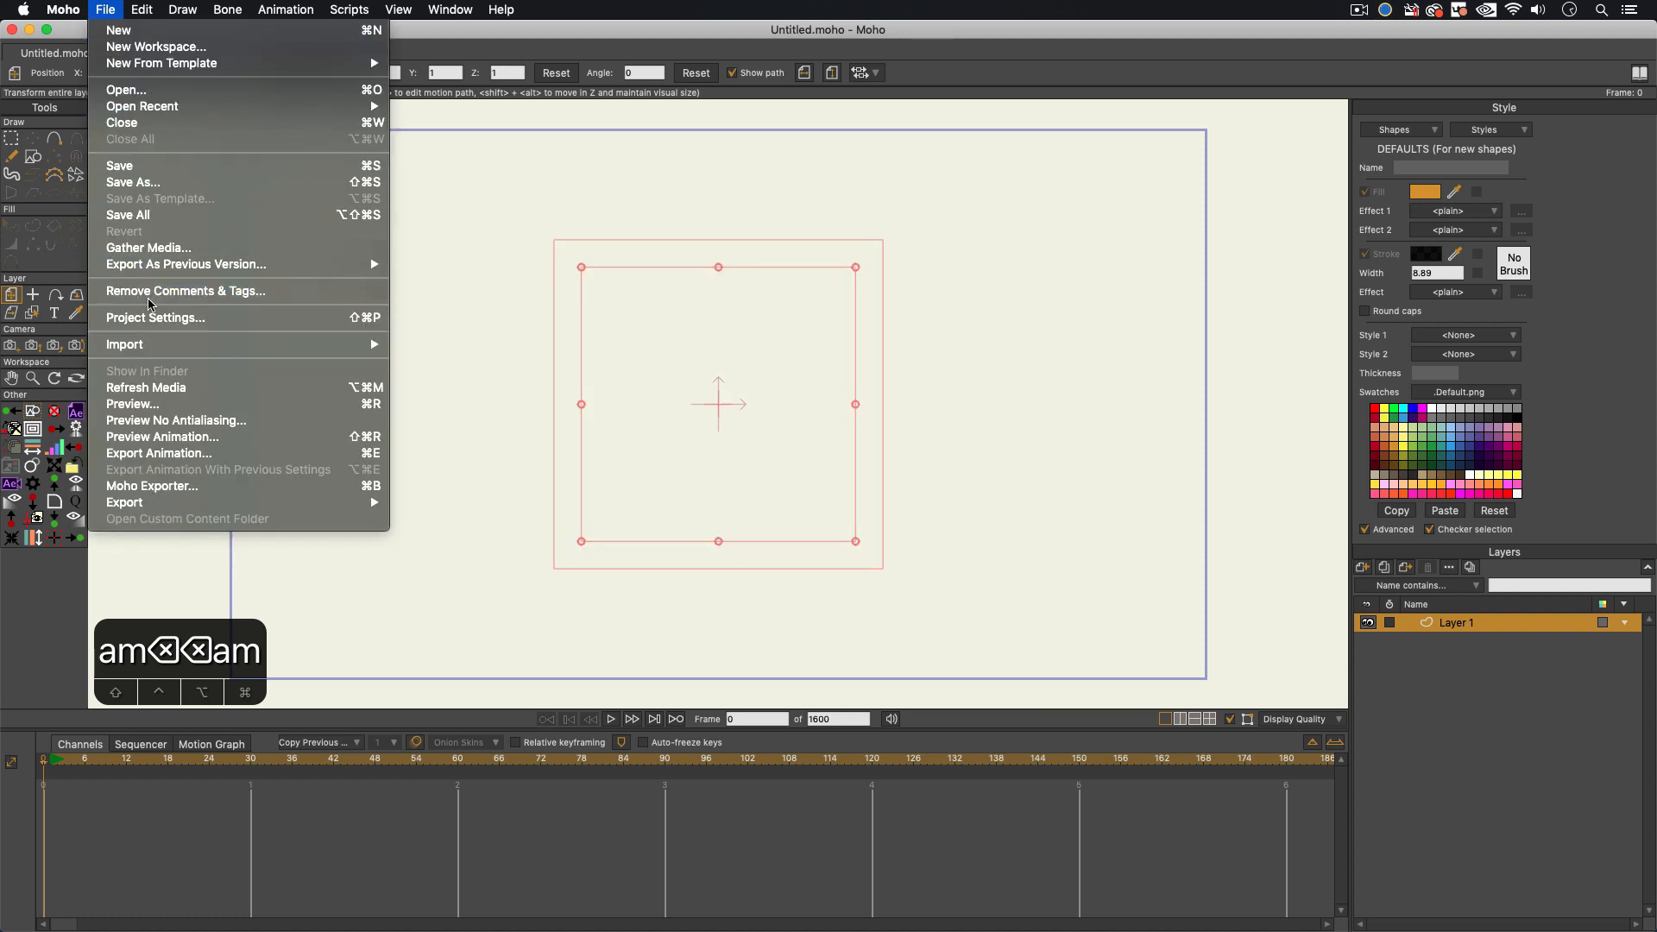
mouse_move(138, 346)
click(423, 406)
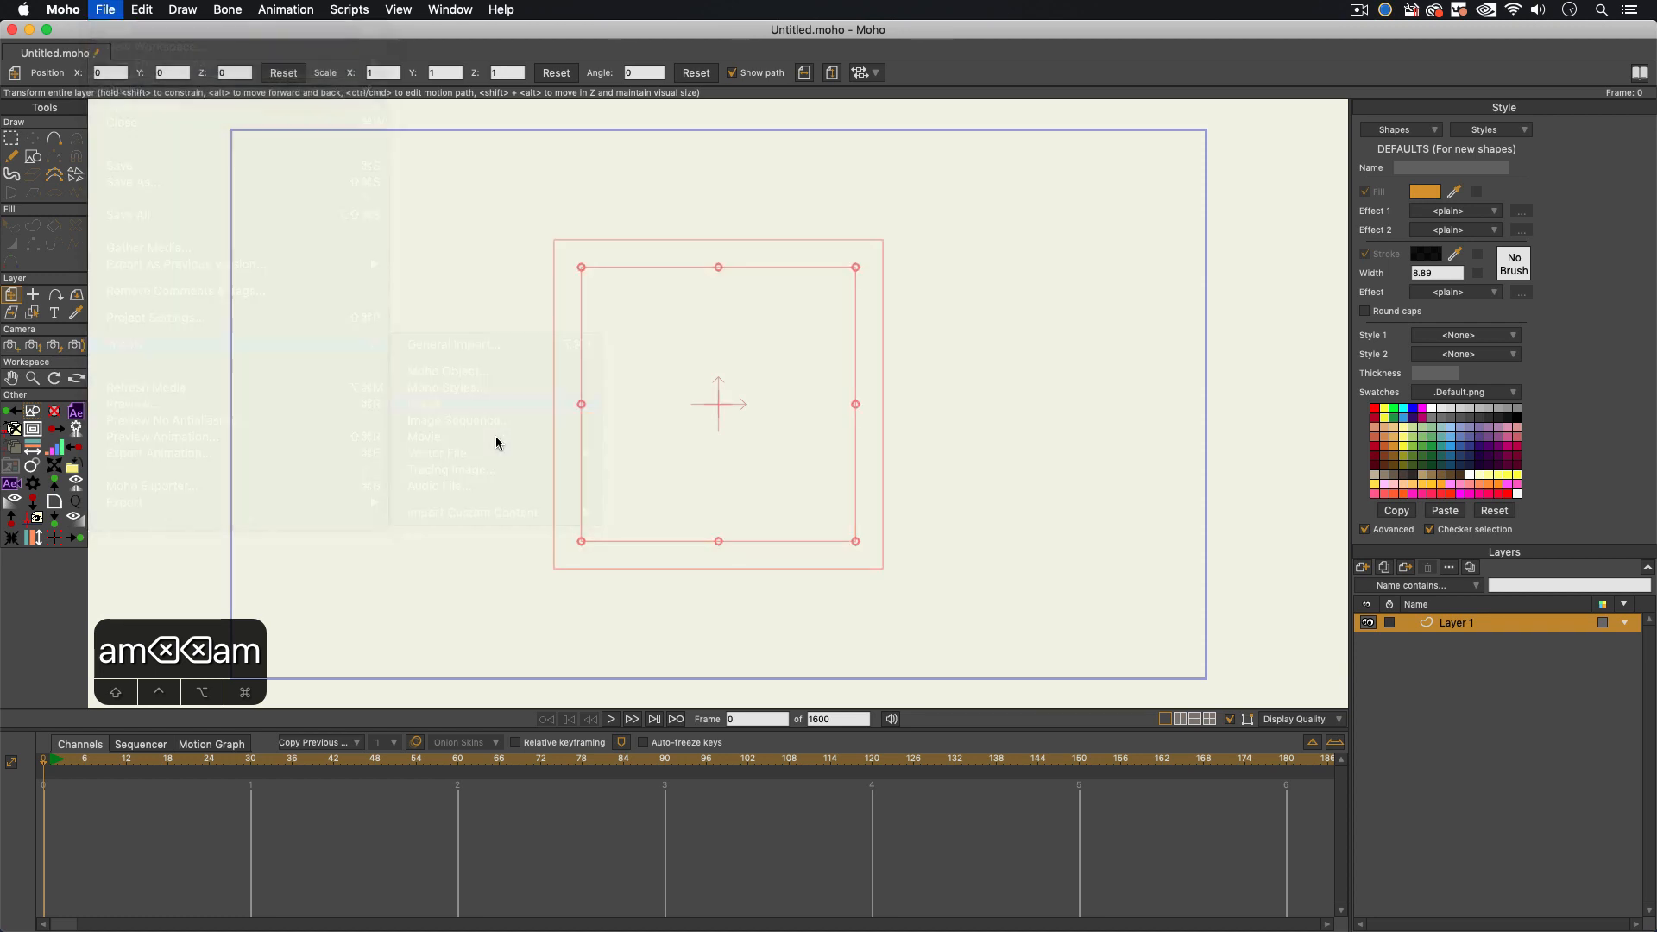
scroll(789, 386, down, 10)
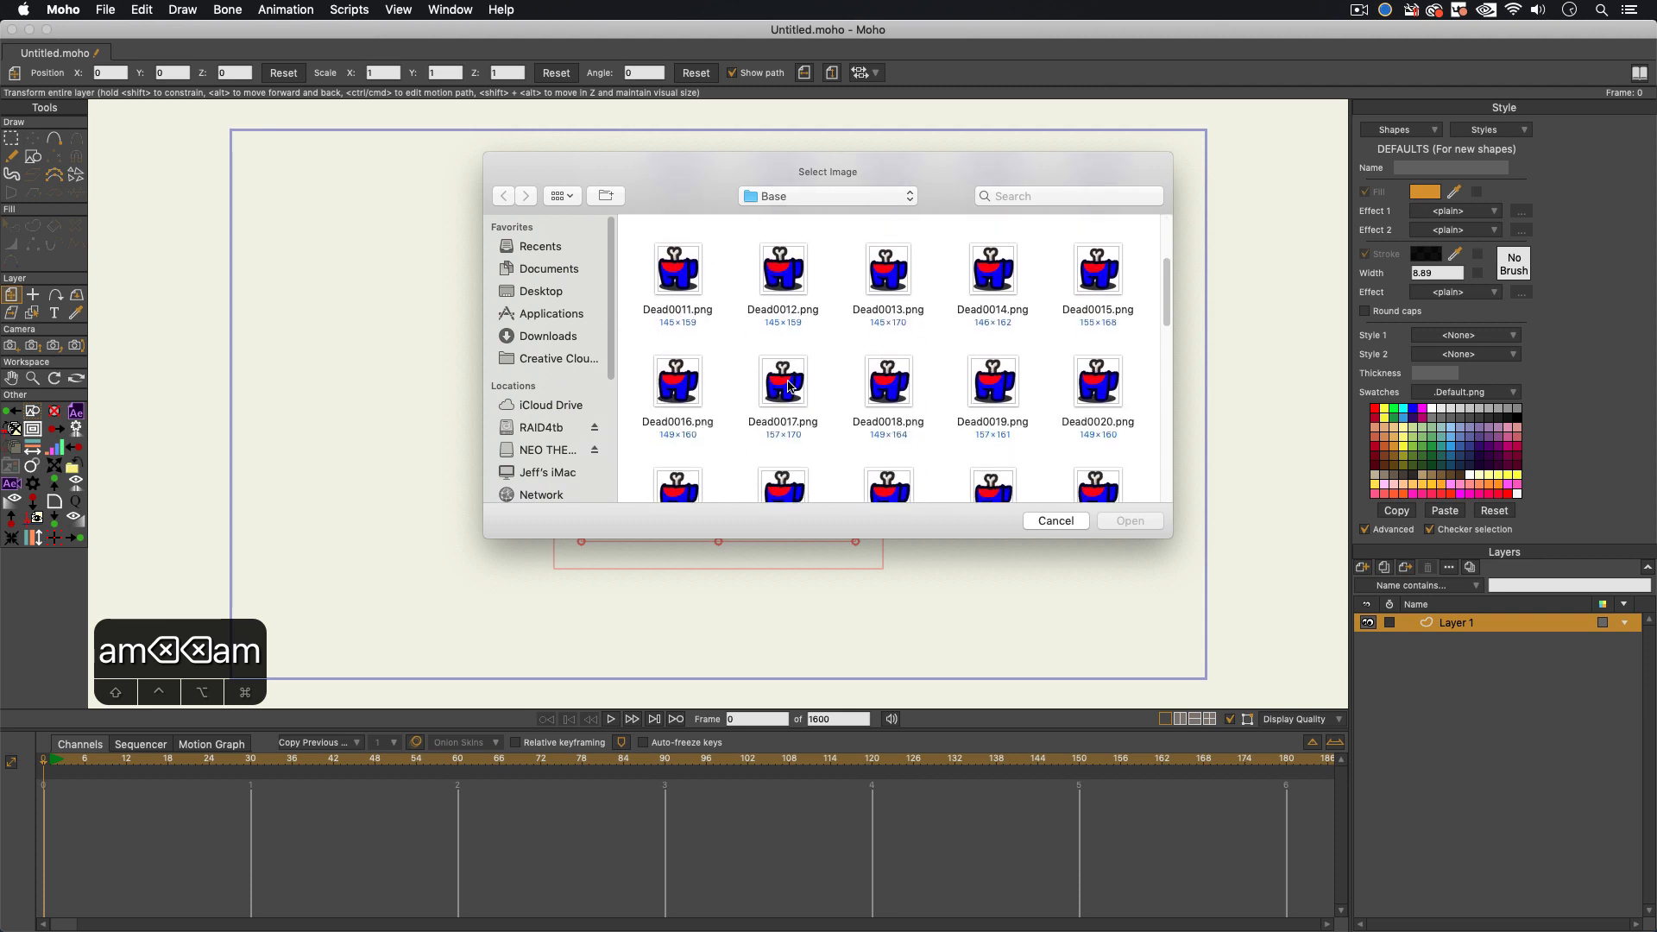
scroll(789, 386, down, 10)
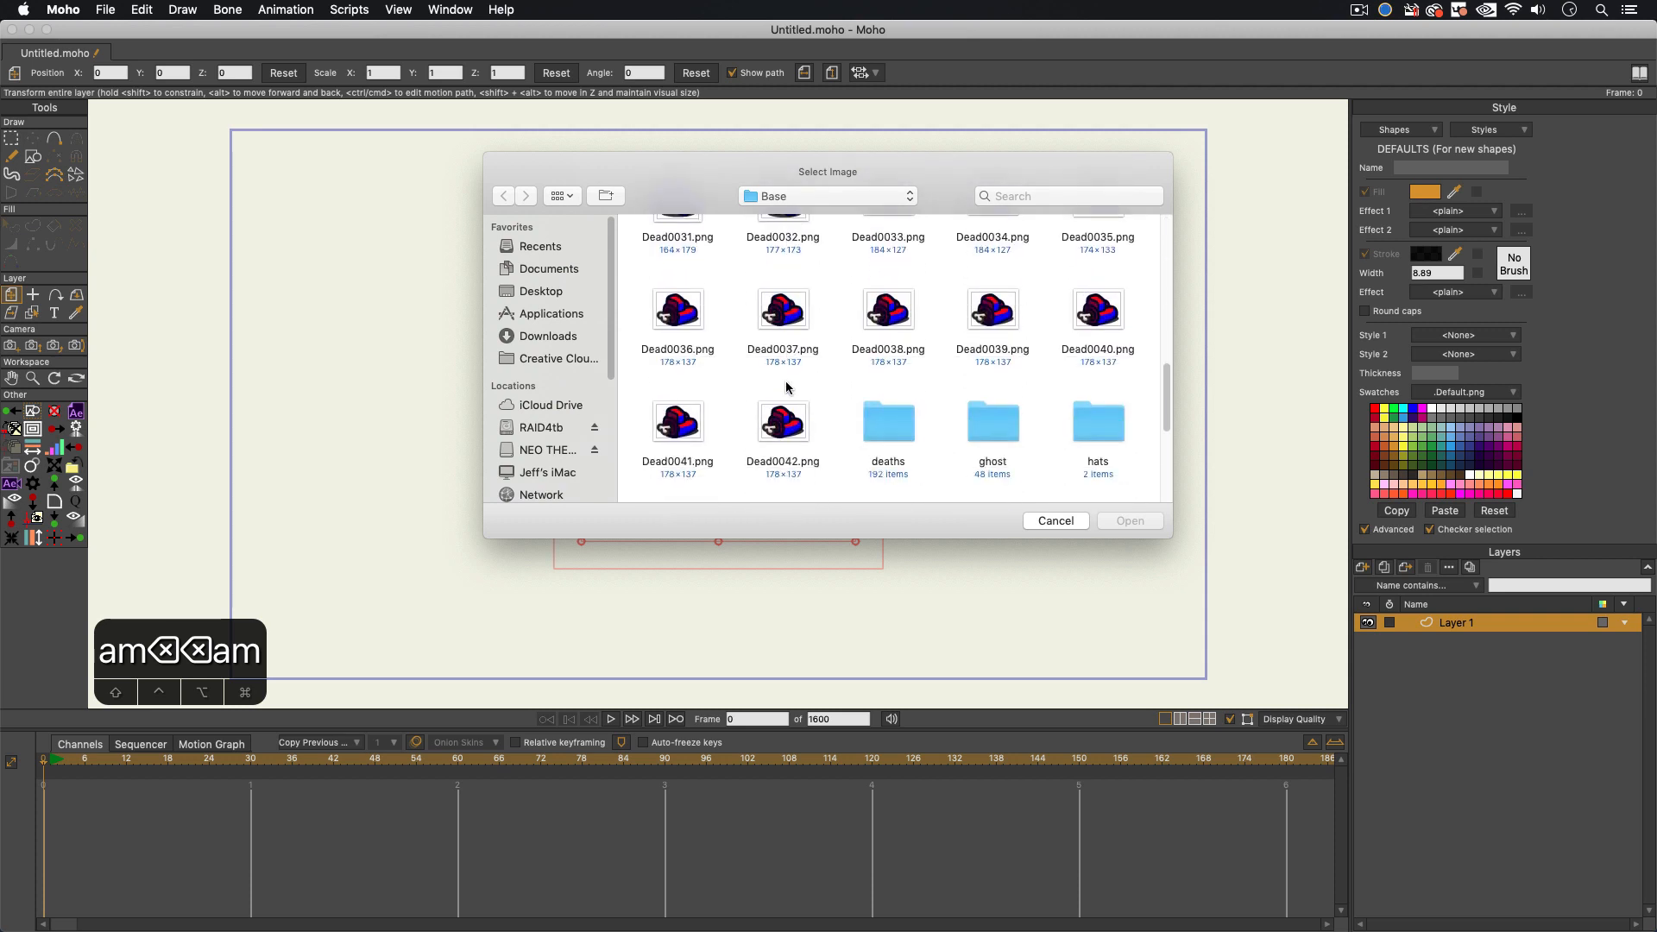
click(677, 390)
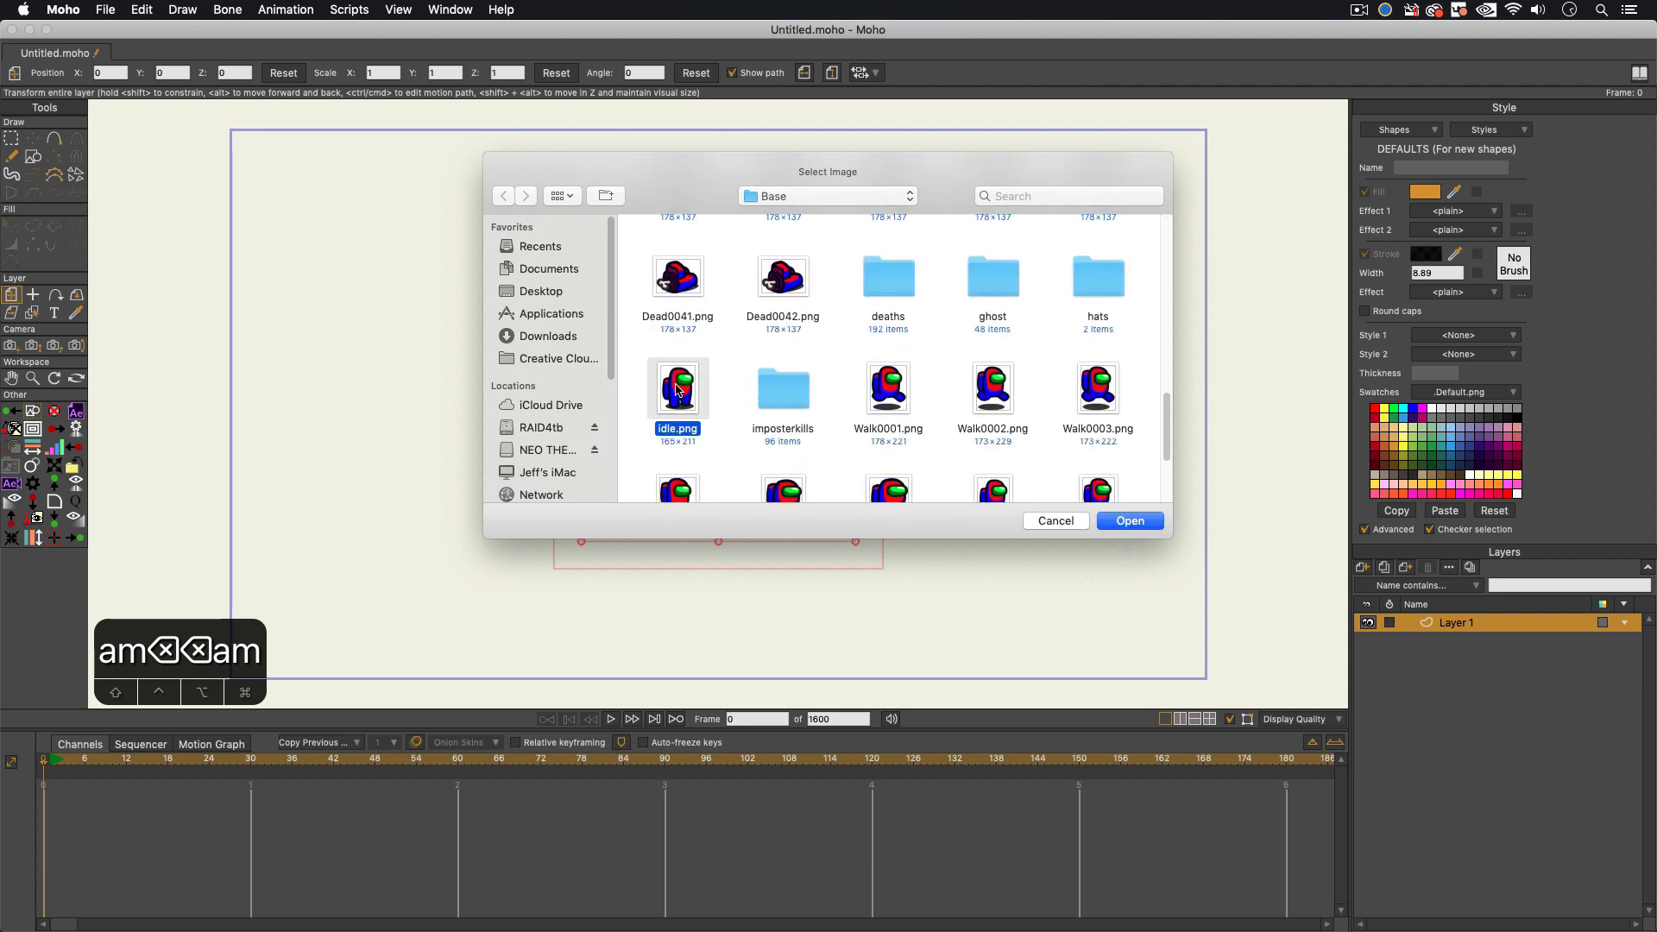
click(1132, 521)
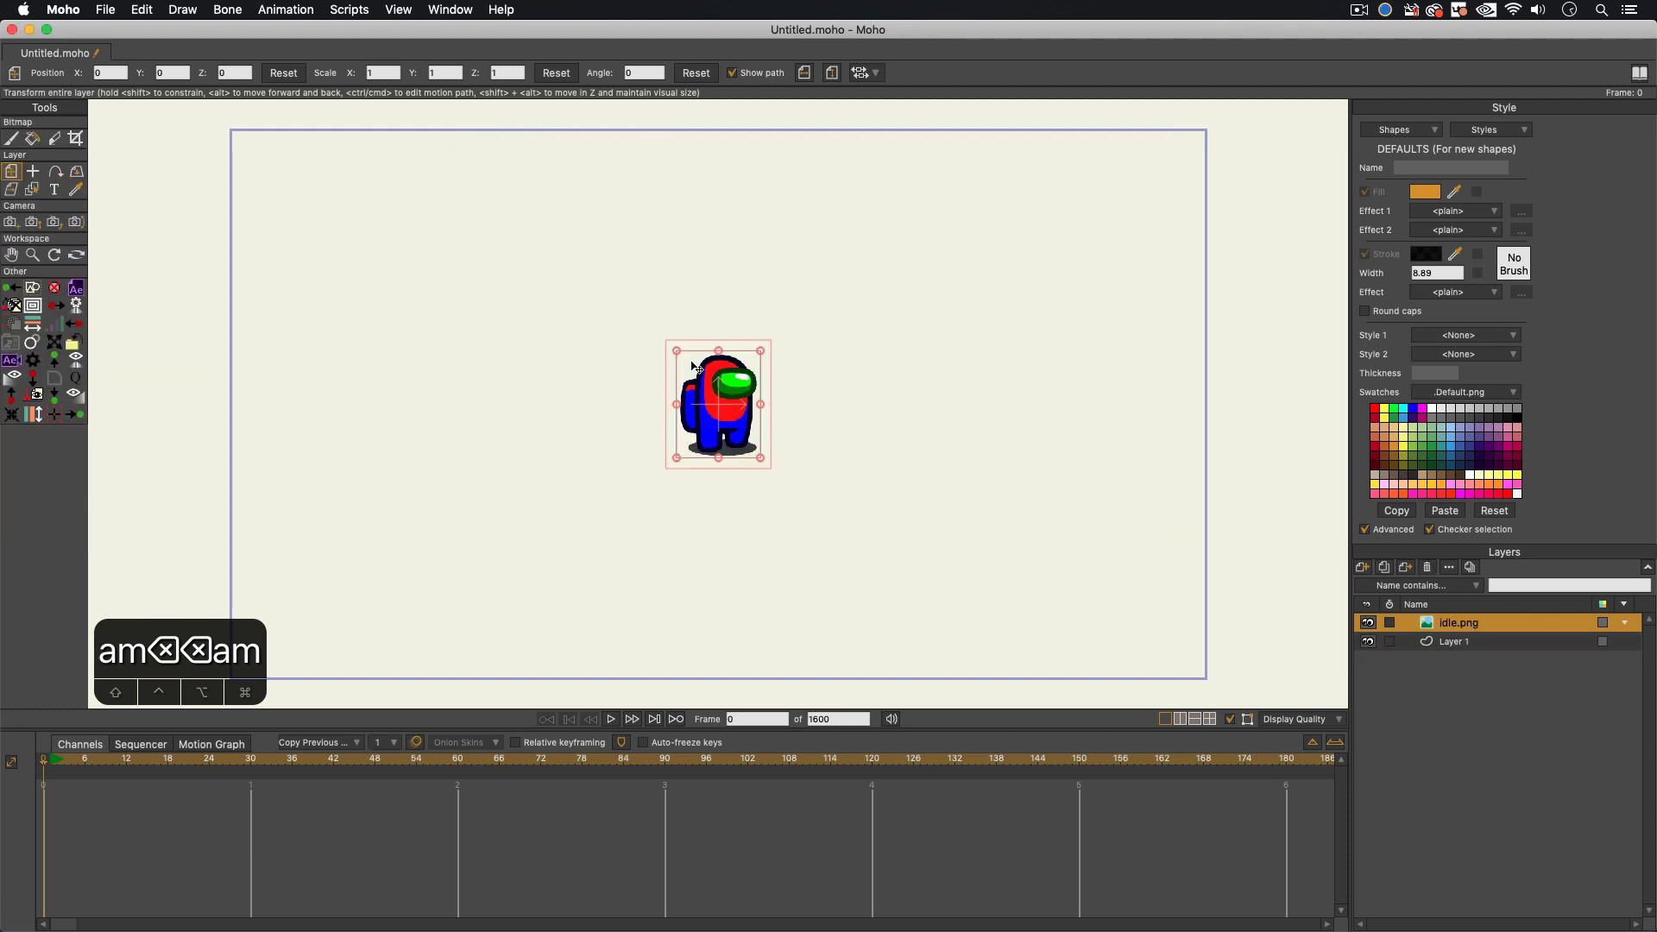
Step: Scale the idle.png layer uniformly to about 2.91 and place Layer 1 above it in the layer stack
drag(677, 354, 597, 249)
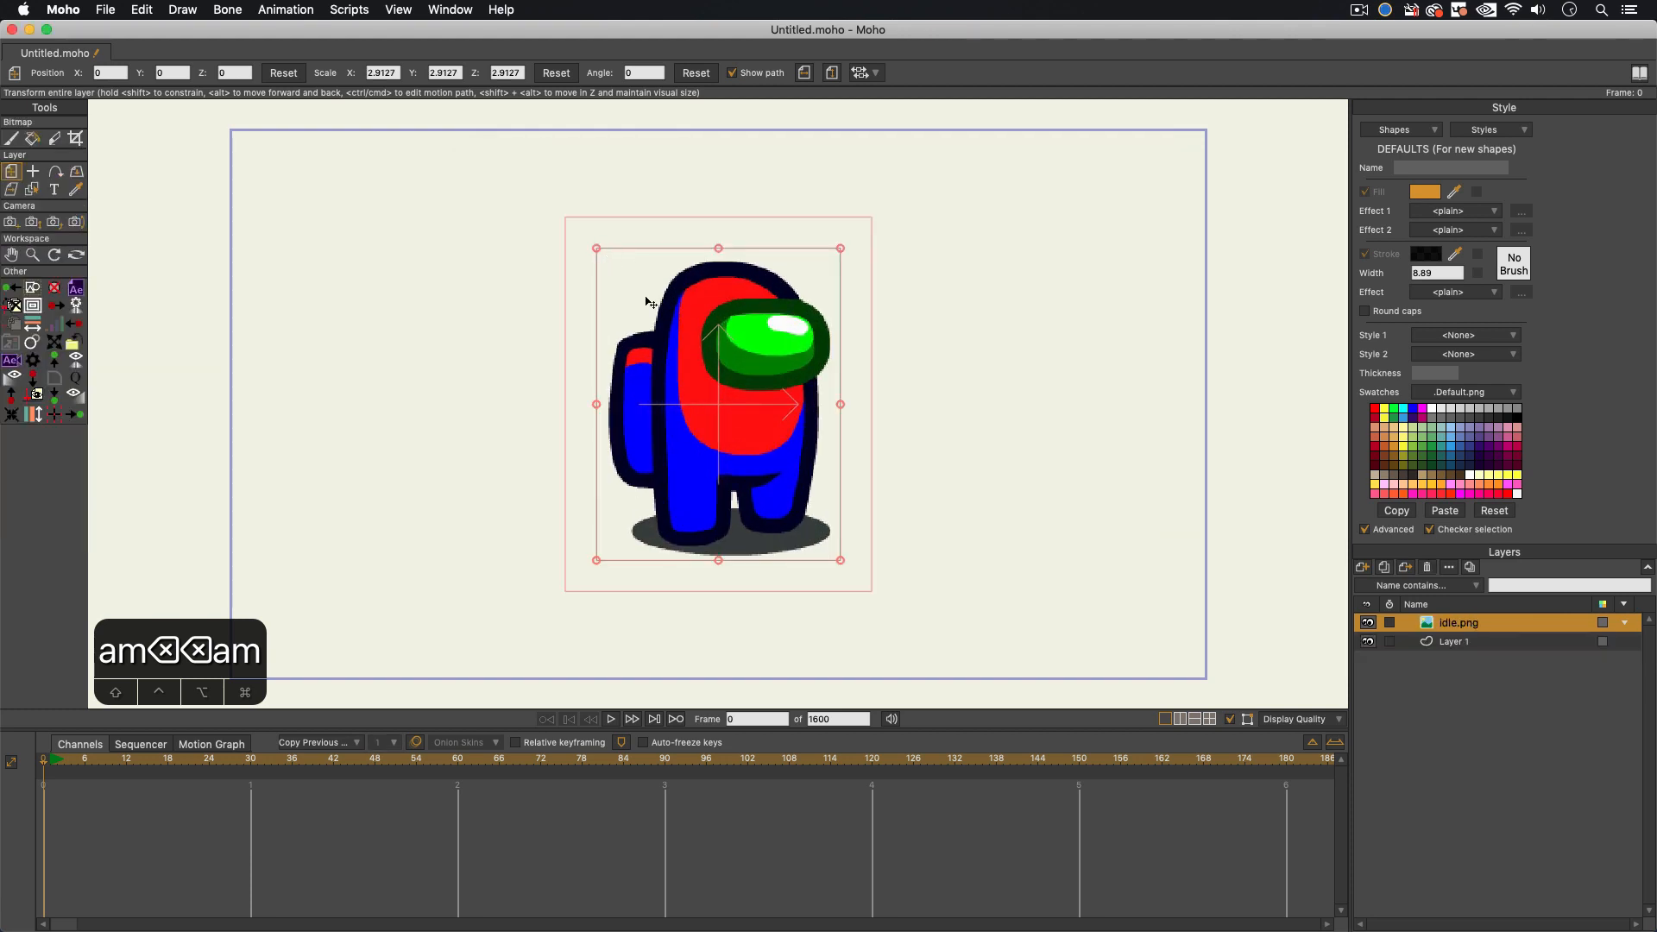
click(1448, 644)
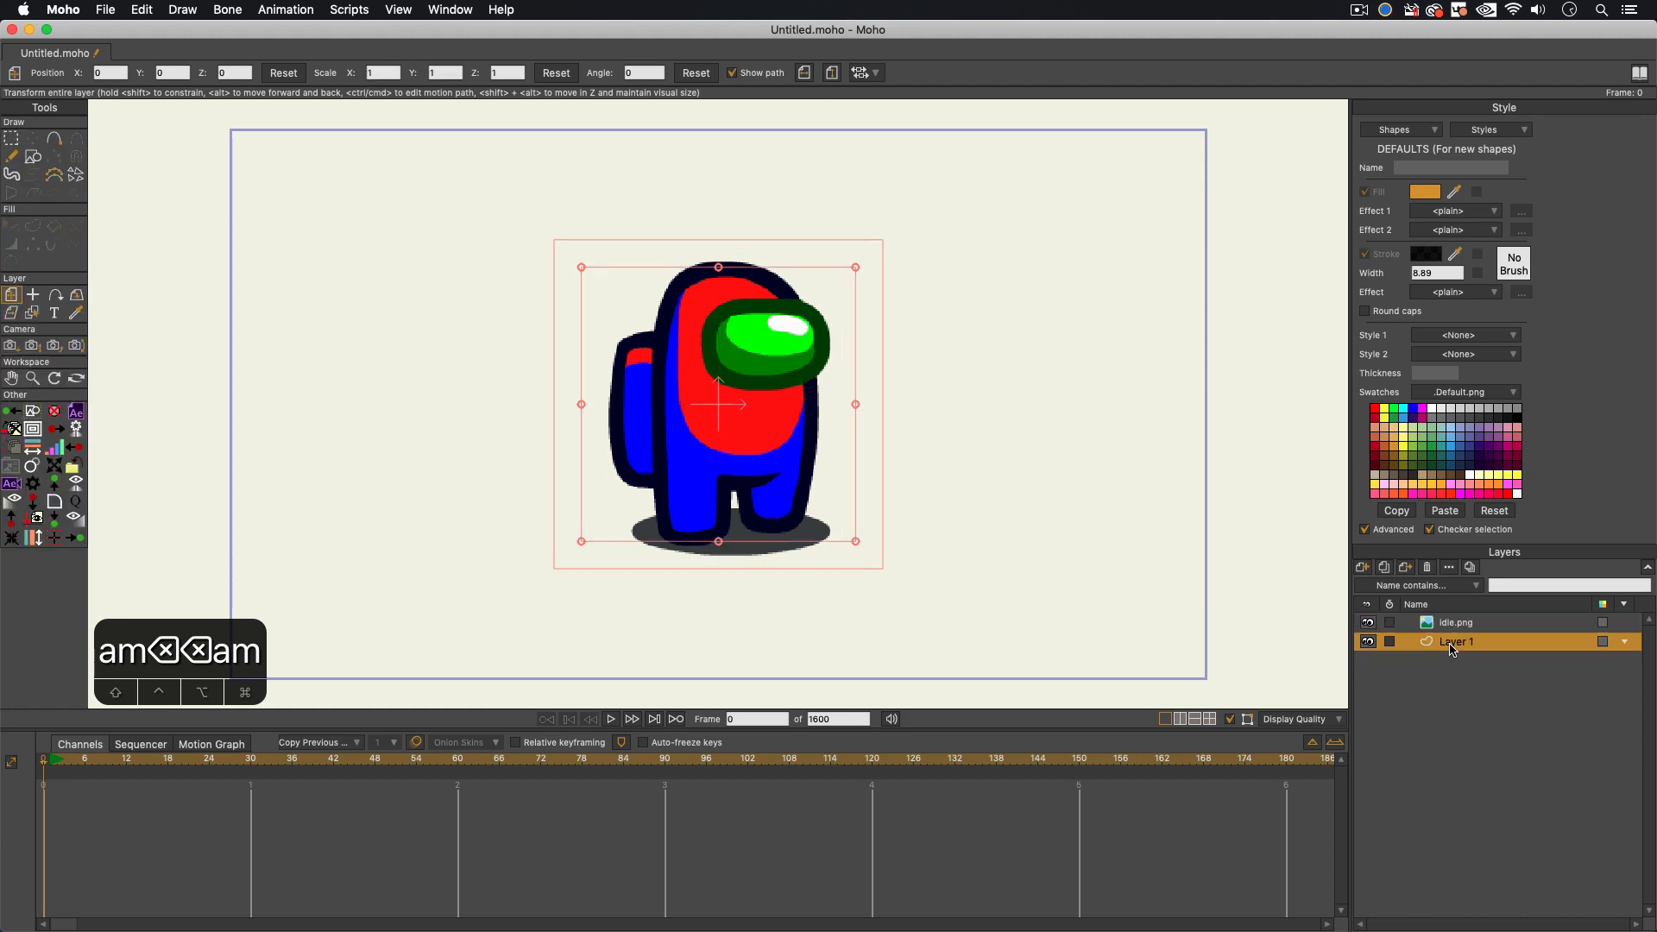
drag(1465, 651, 1458, 628)
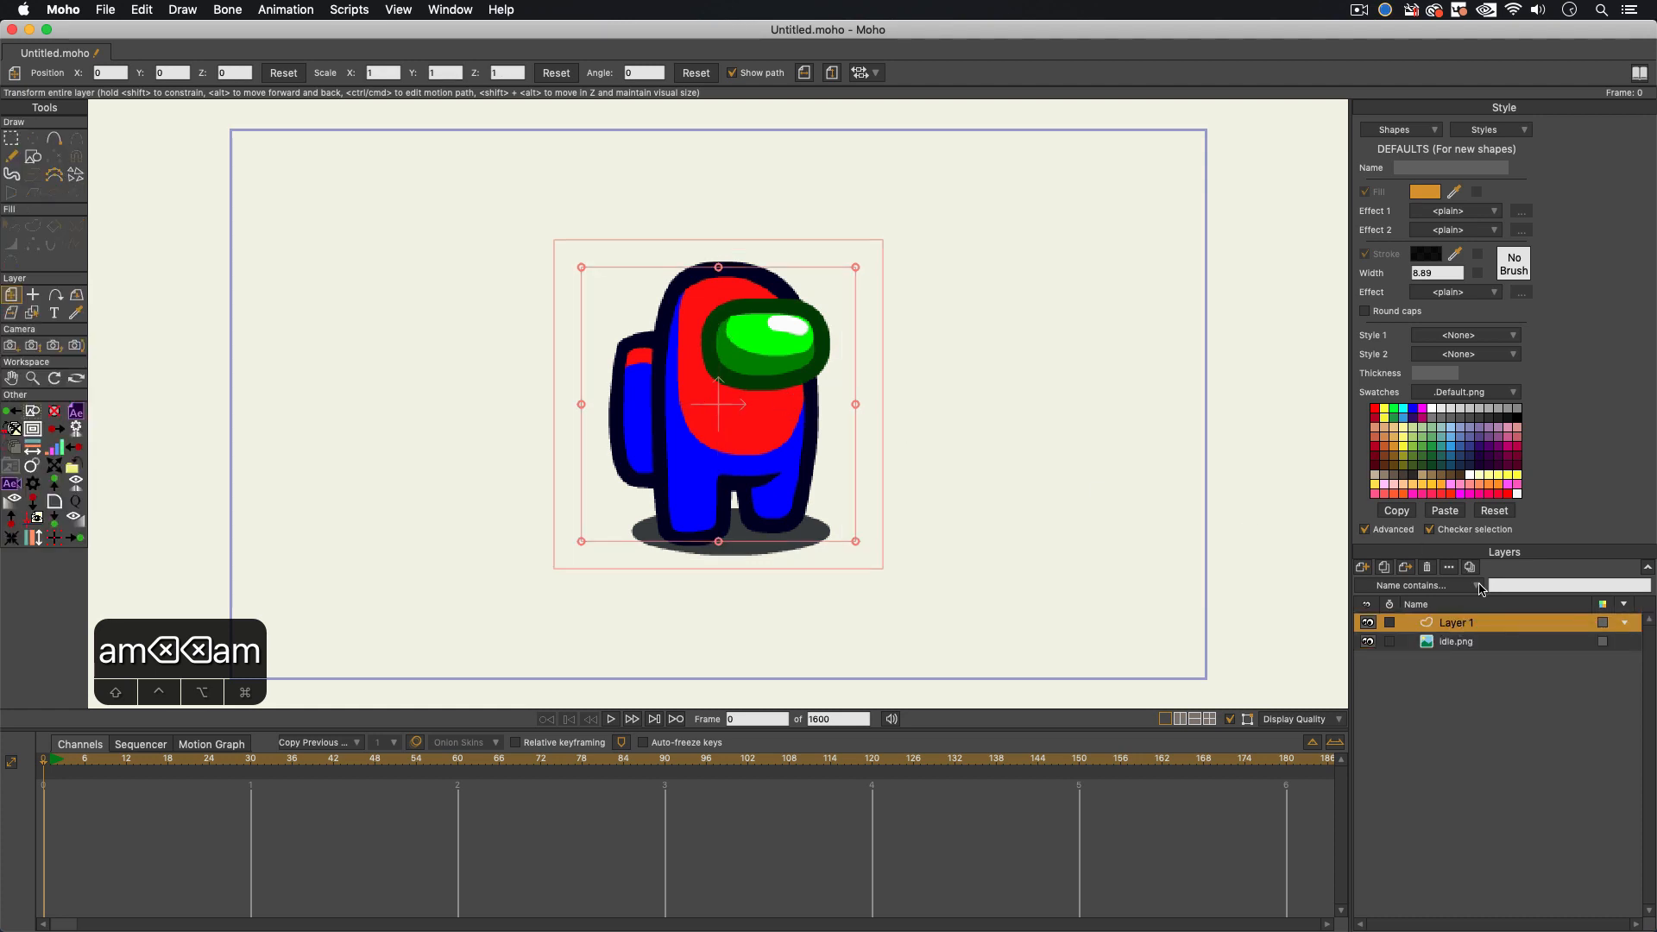
Step: Rename the vector layer Layer 1 as "body"
right_click(1464, 629)
double_click(1437, 628)
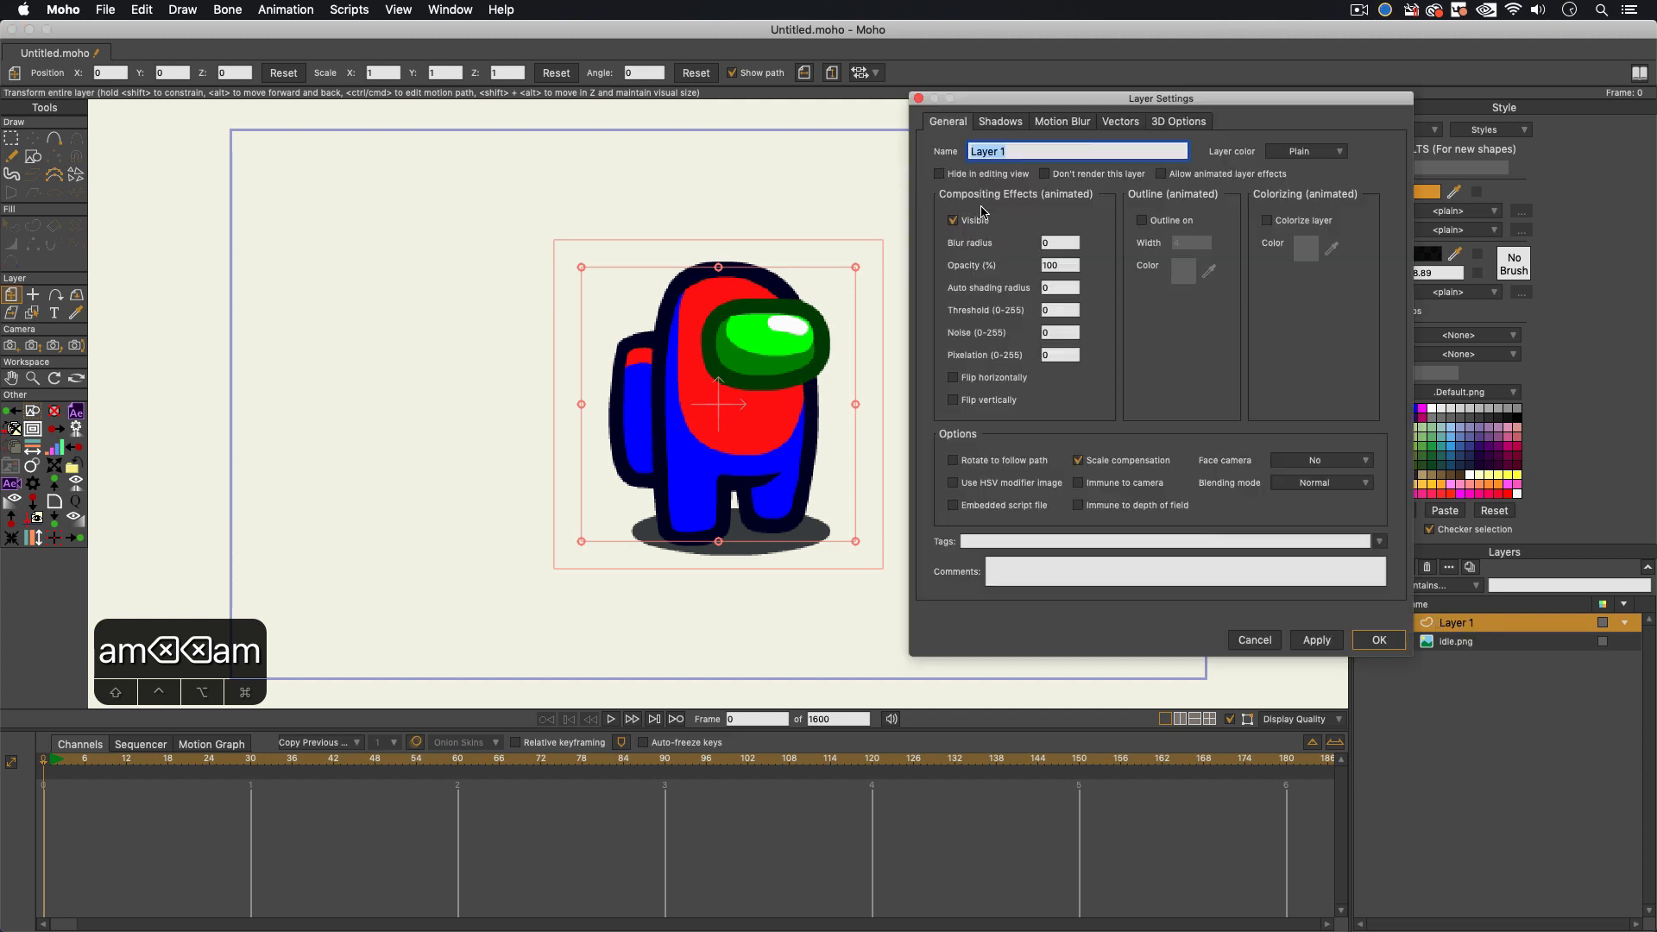
text(body)
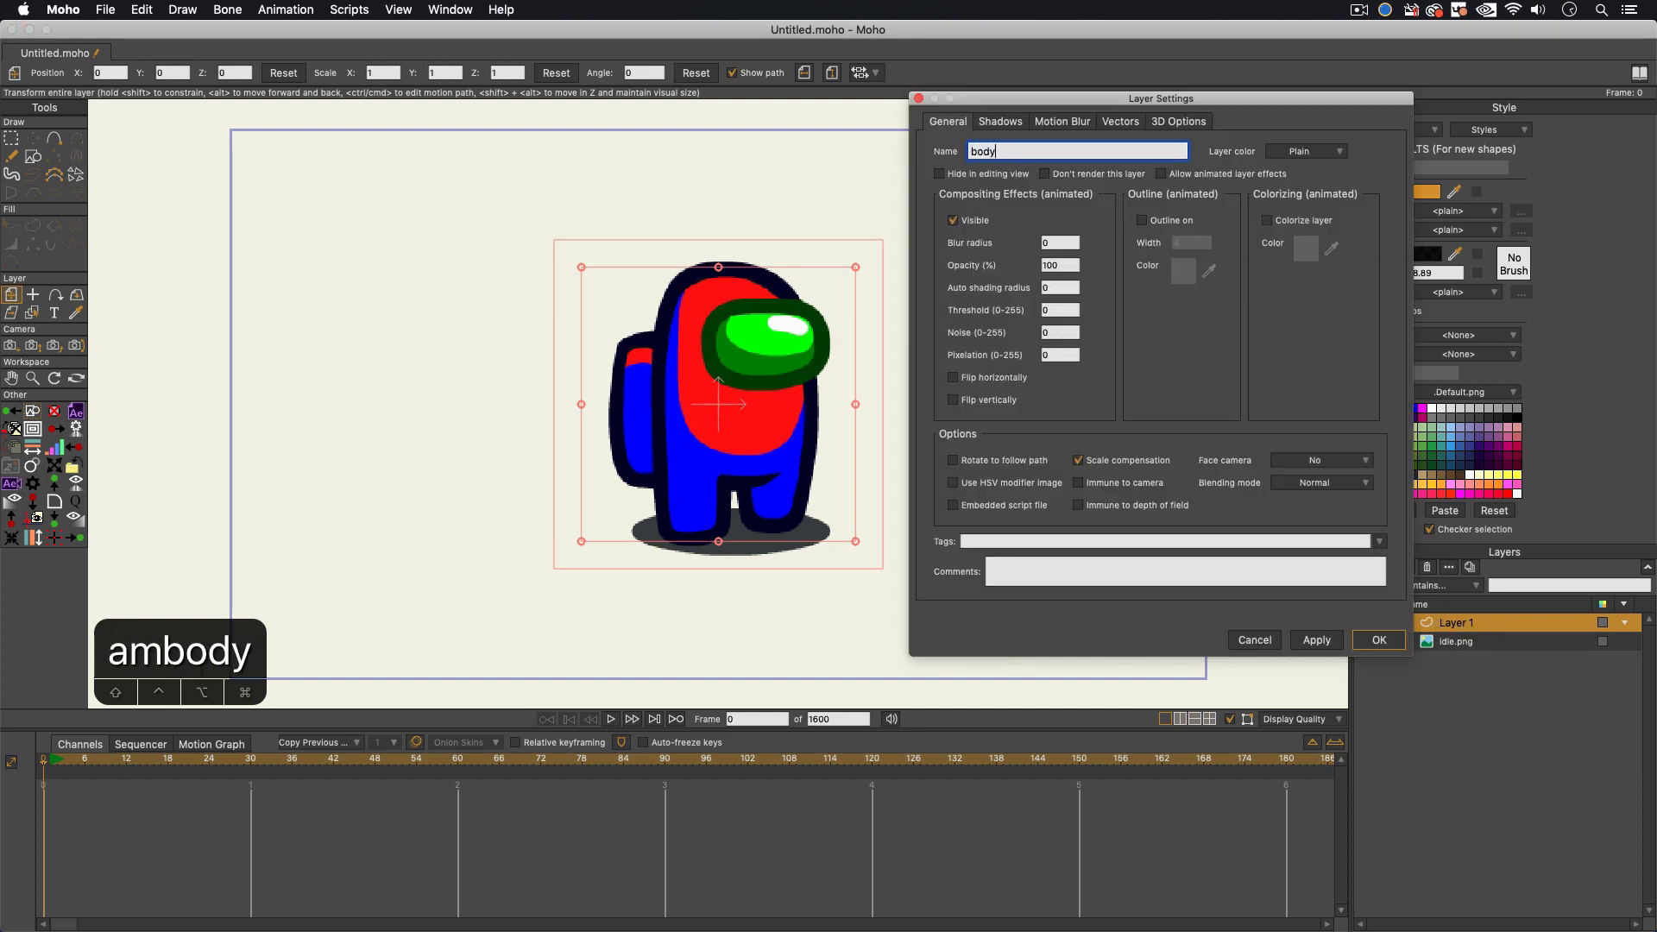
key(Return)
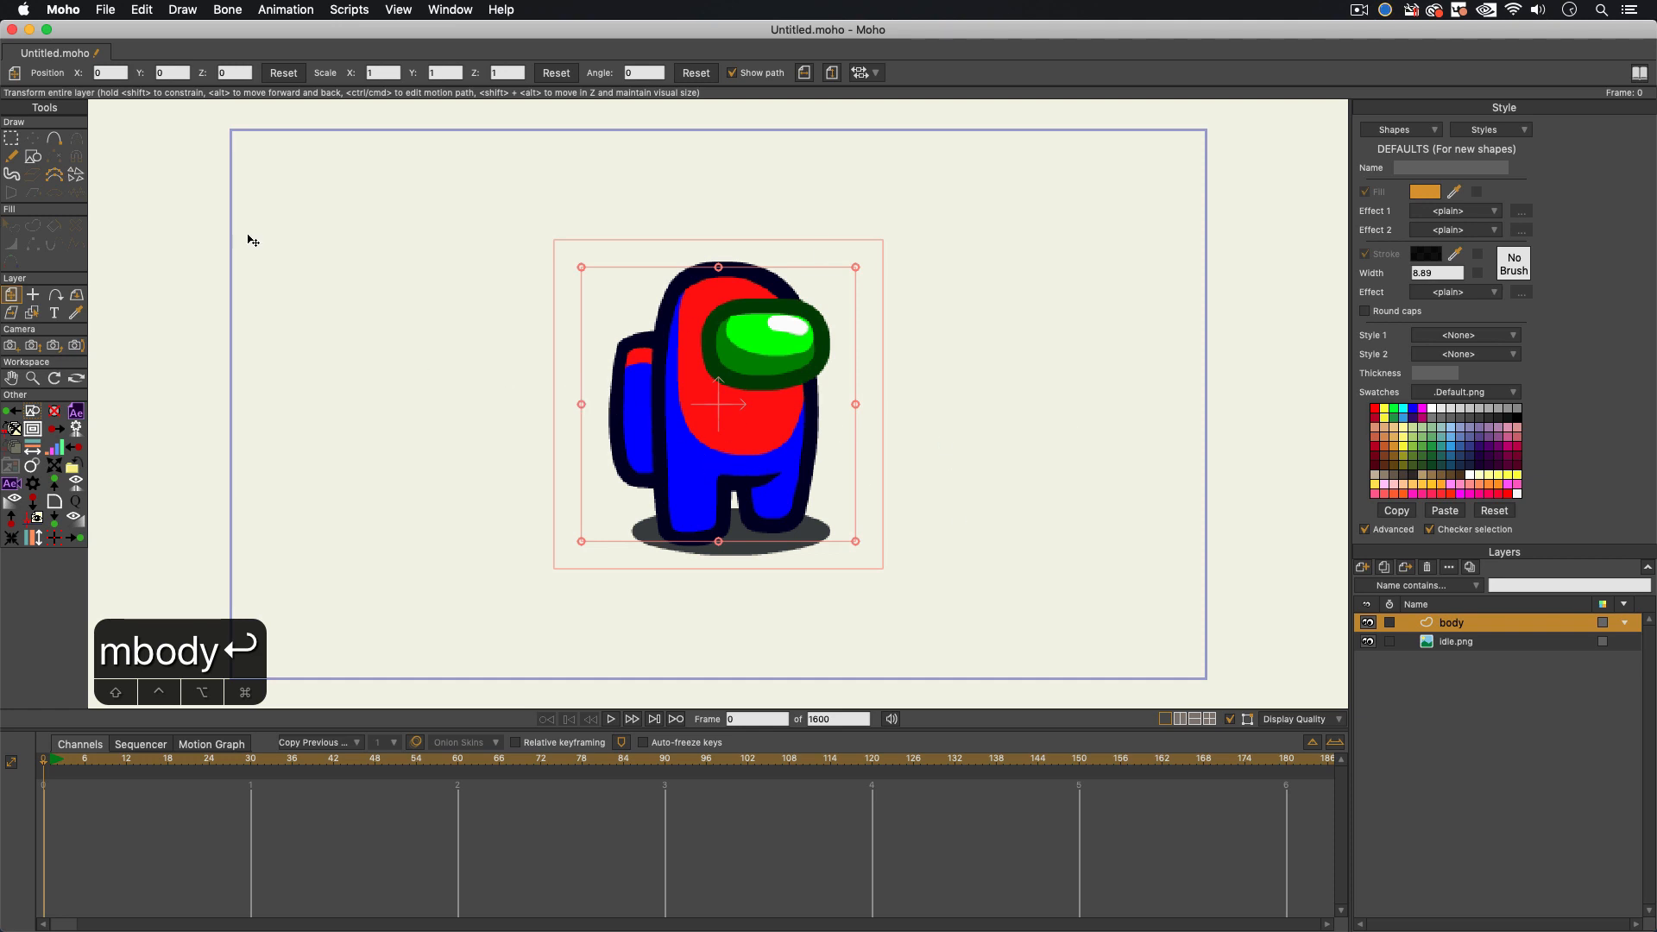
Step: Draw a rectangle over the crewmate's body and add points to trace the legs and back edge
key(s)
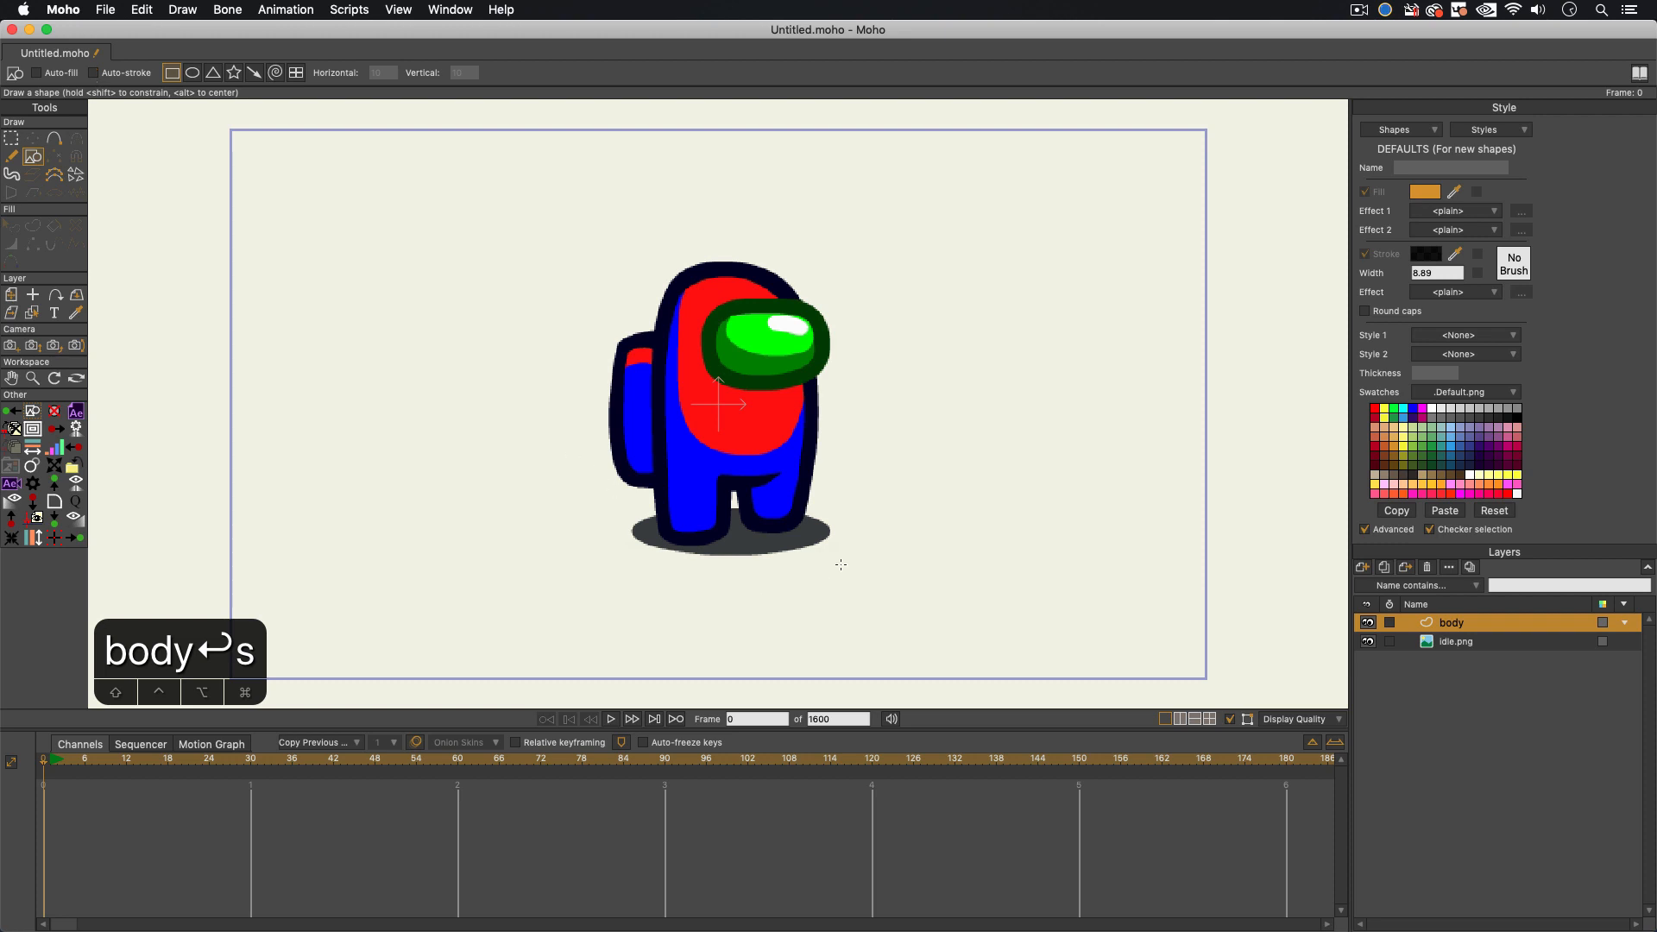
scroll(869, 531, up, 2)
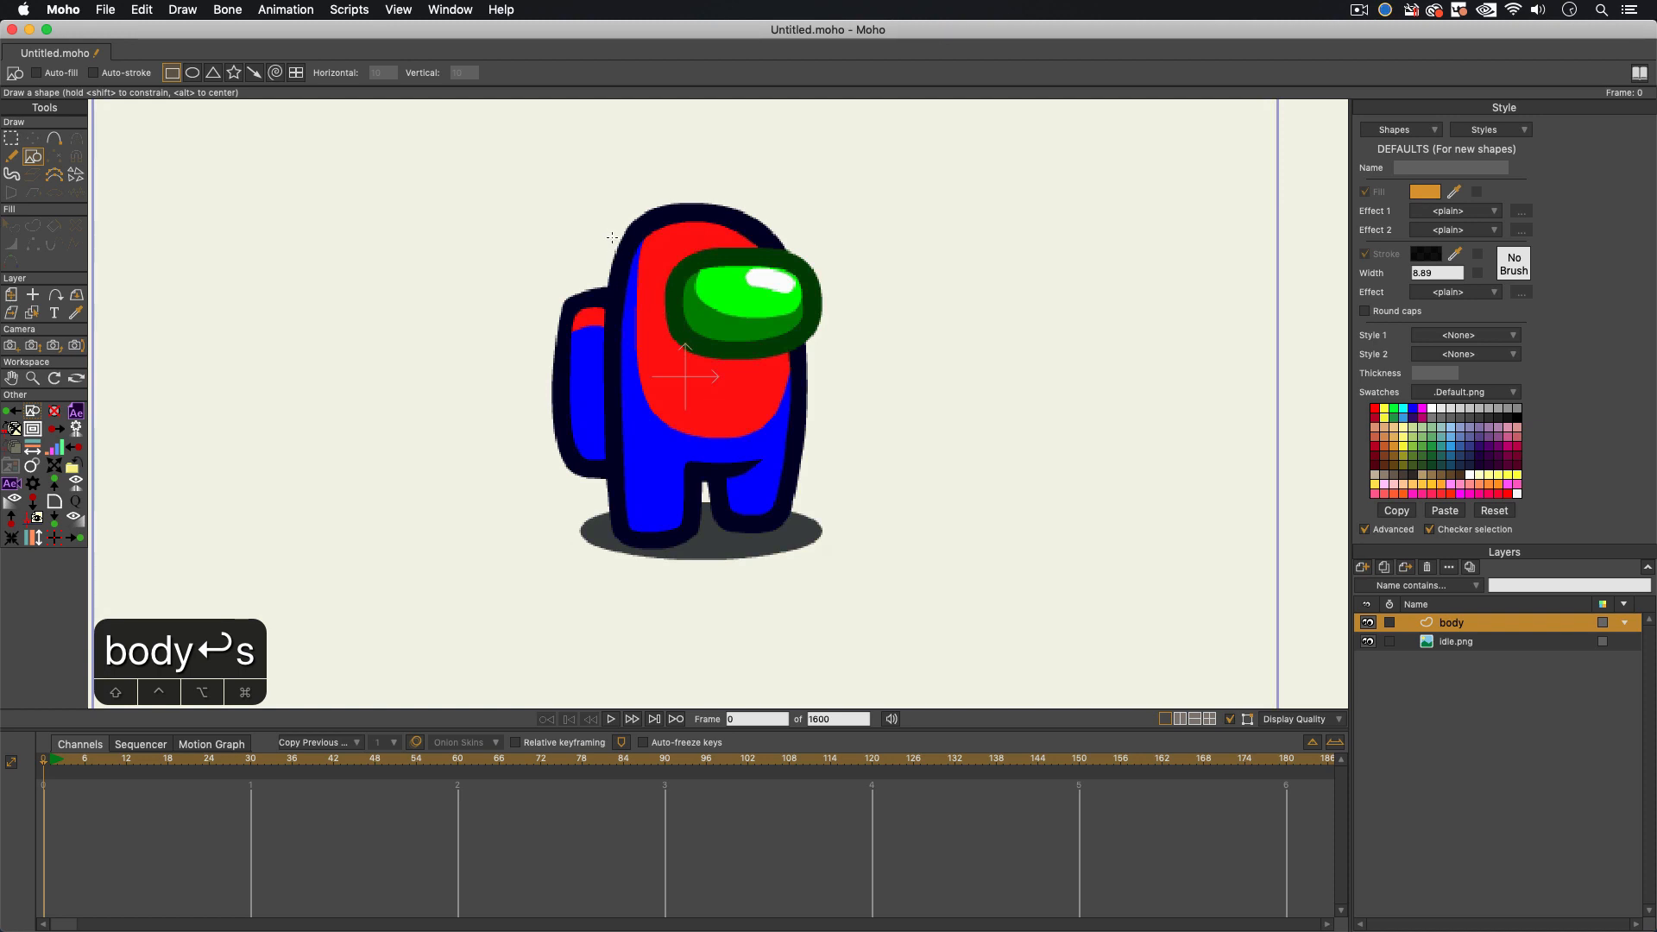
mouse_move(617, 243)
mouse_down()
mouse_move(795, 465)
mouse_move(787, 520)
mouse_move(726, 524)
mouse_move(719, 475)
mouse_move(648, 548)
mouse_move(622, 530)
mouse_up()
key(a)
click(695, 472)
drag(618, 398, 609, 381)
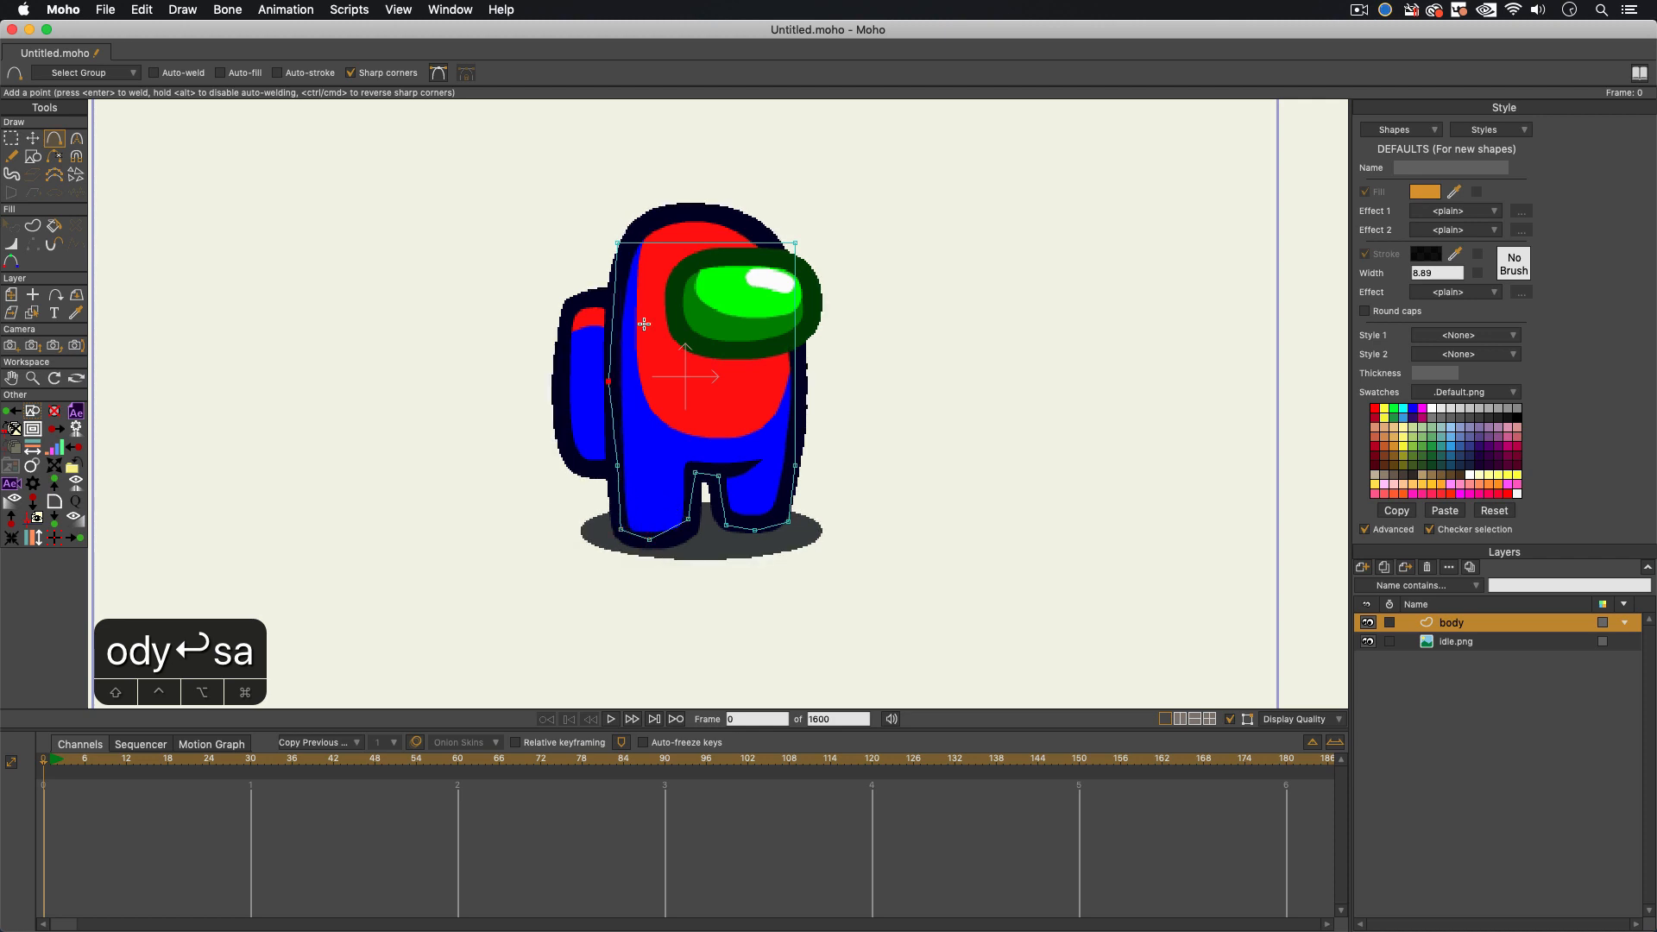
Step: Add points to the outline's upper edge and adjust their position and curvature to follow the rounded head
drag(674, 244, 1139, 315)
key(t)
key(c)
drag(670, 210, 1005, 245)
drag(619, 248, 994, 299)
key(t)
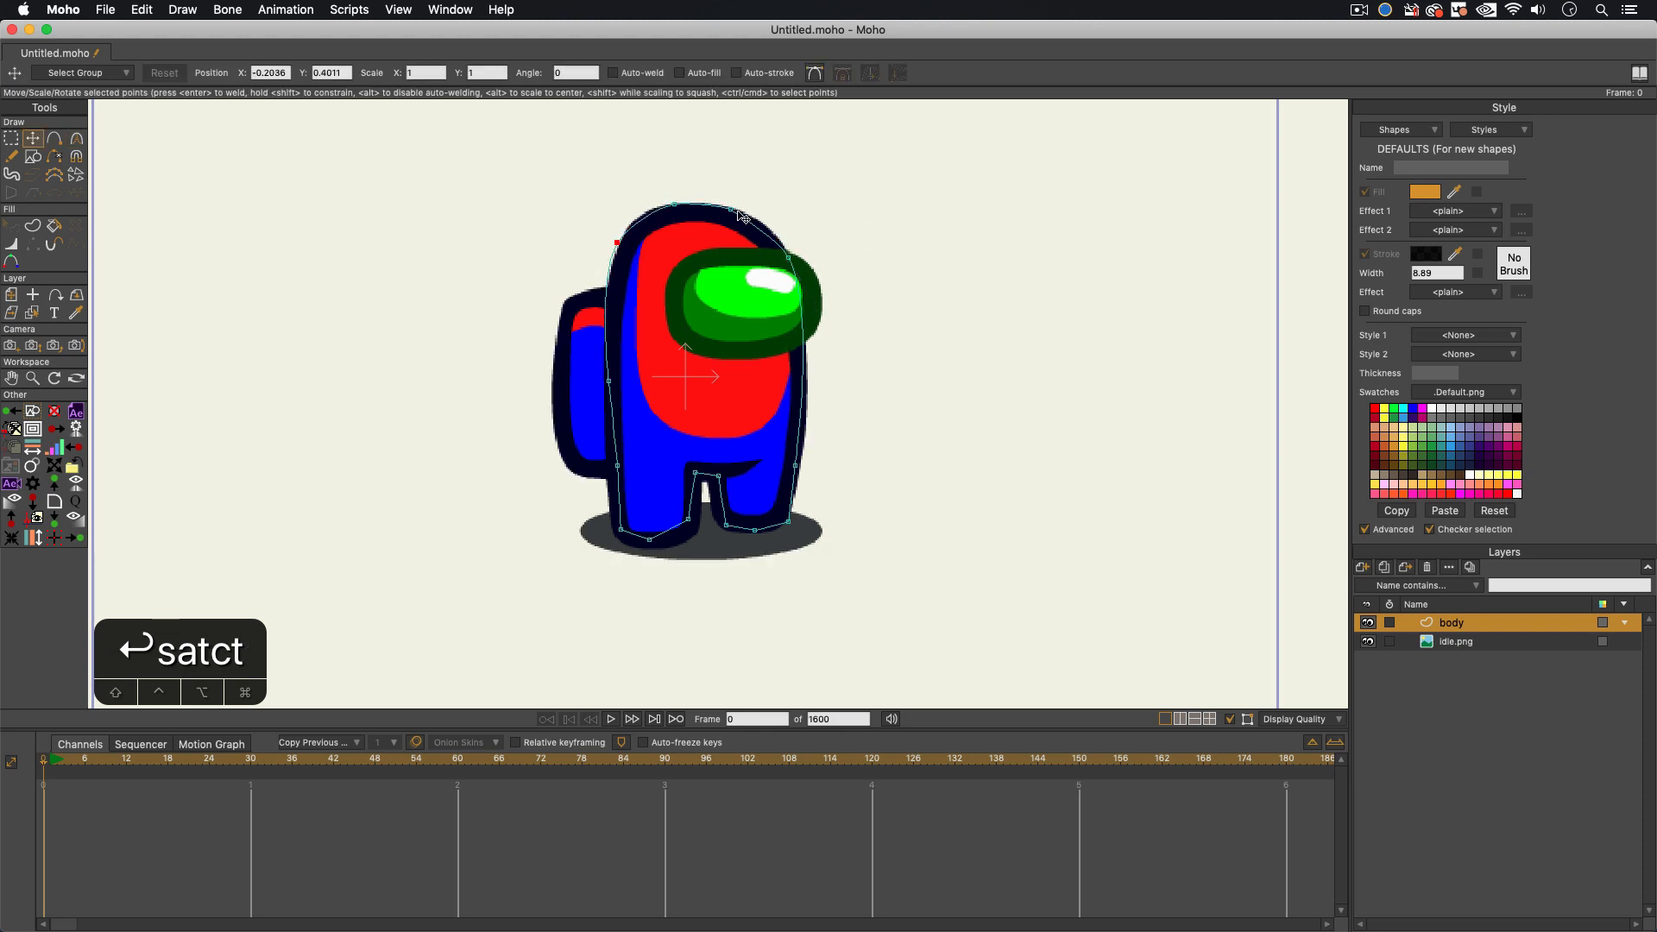
drag(733, 210, 968, 255)
key(c)
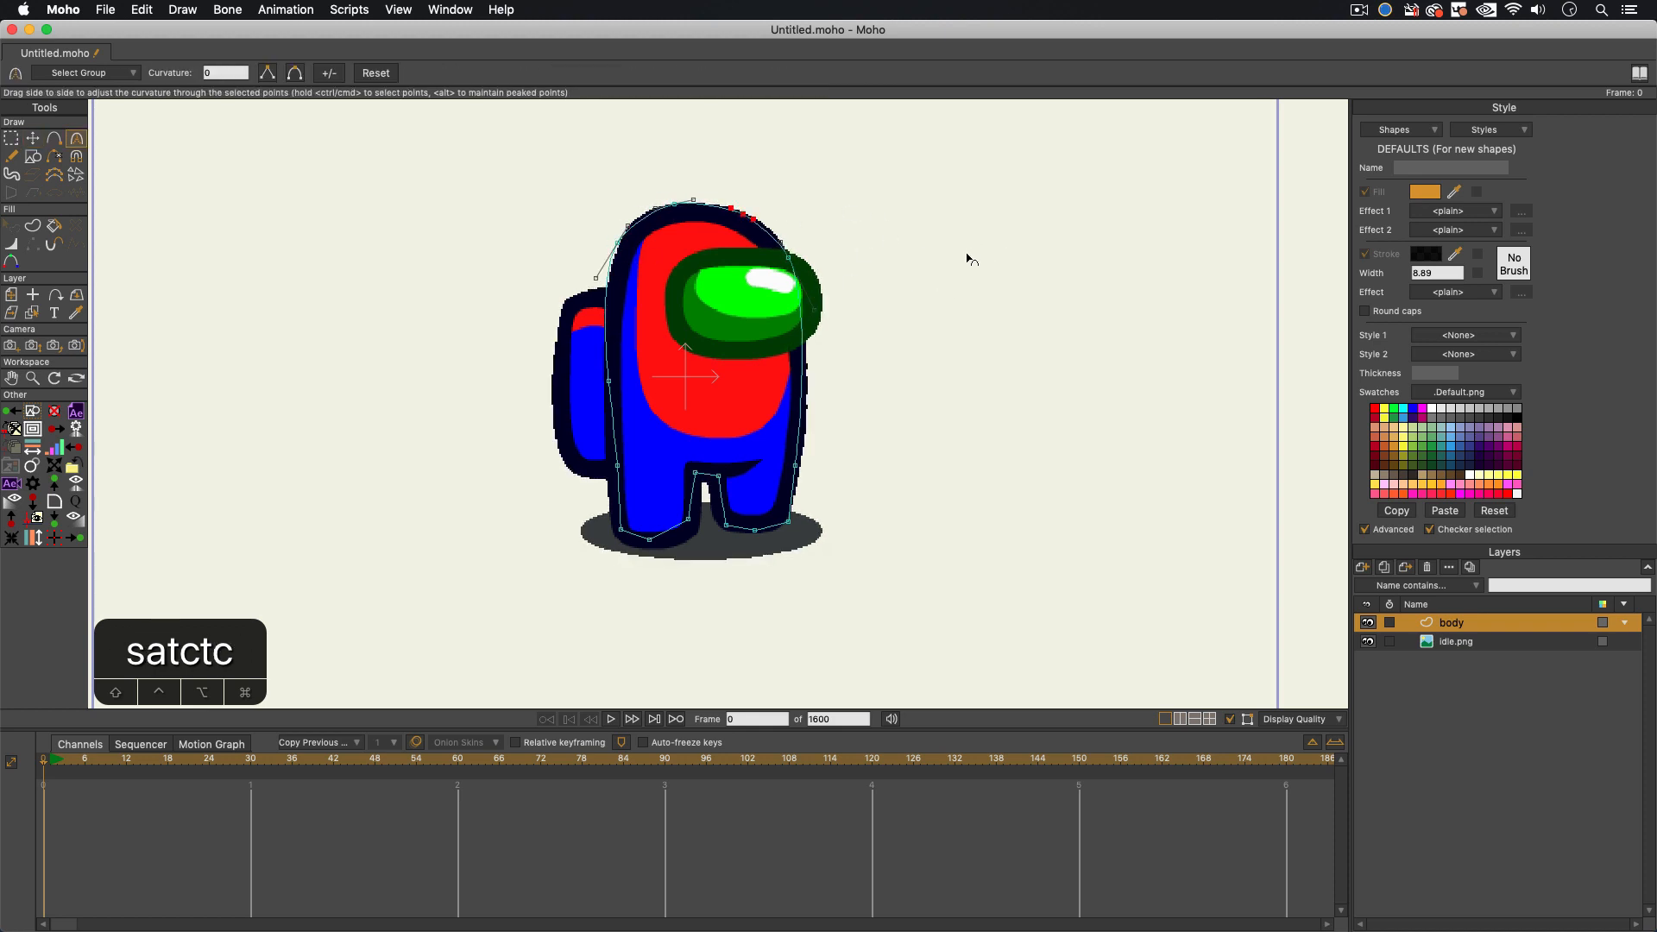
Step: Refine the outline's points and curvature along the feet and back edge to match the reference image
key(t)
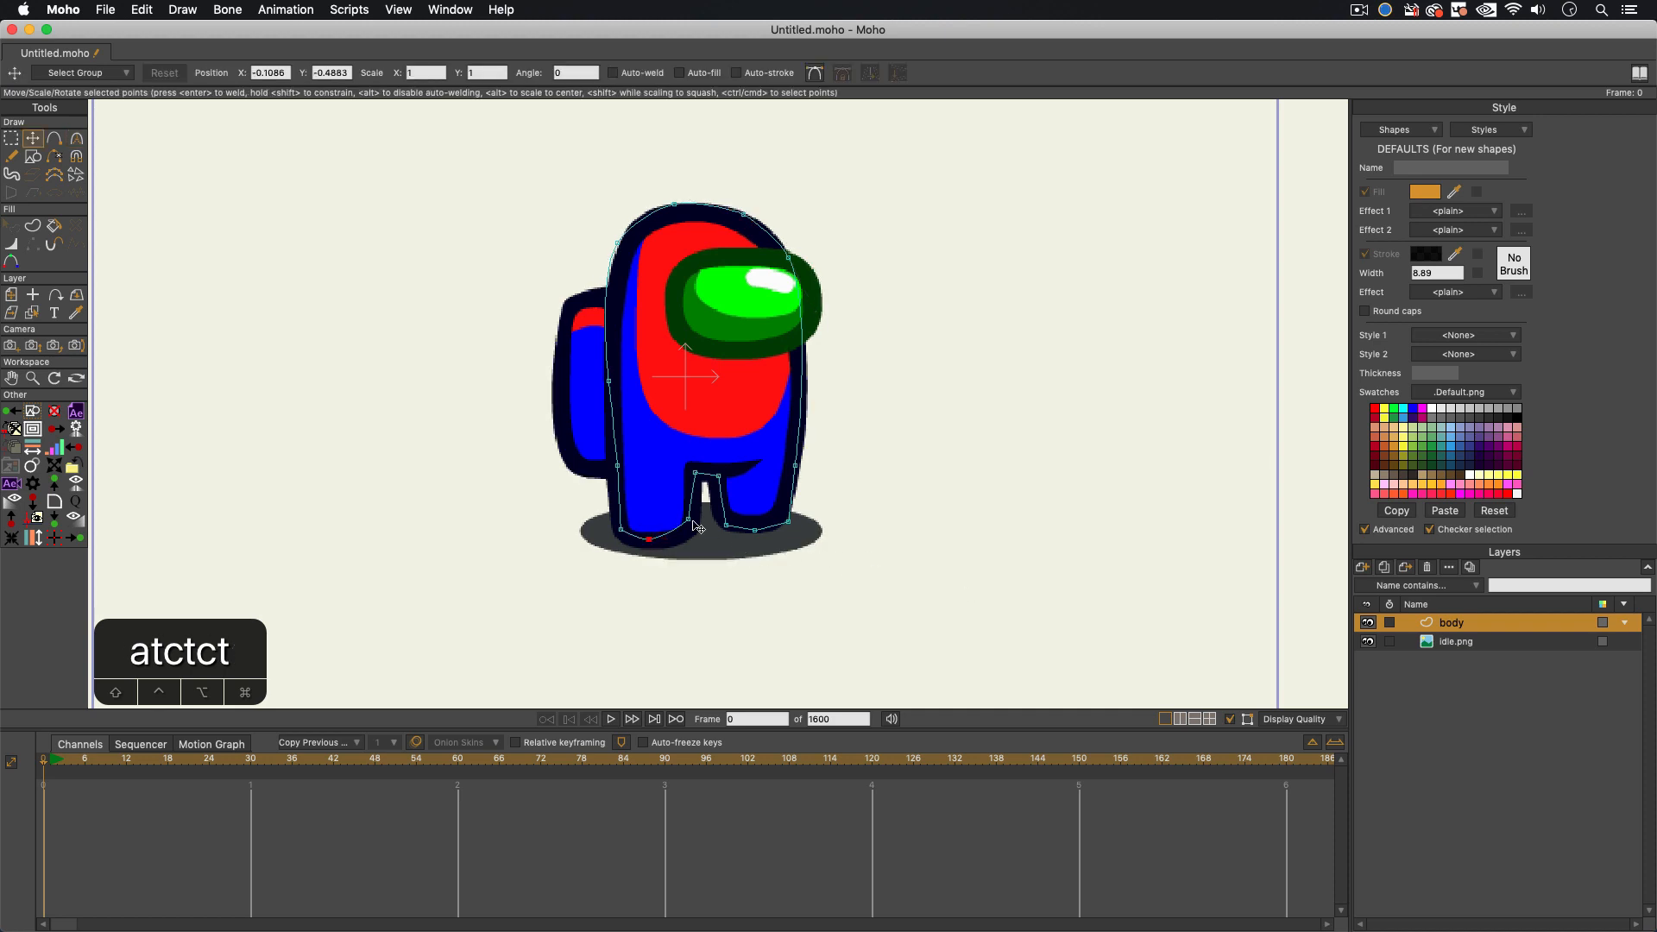
click(688, 523)
key(c)
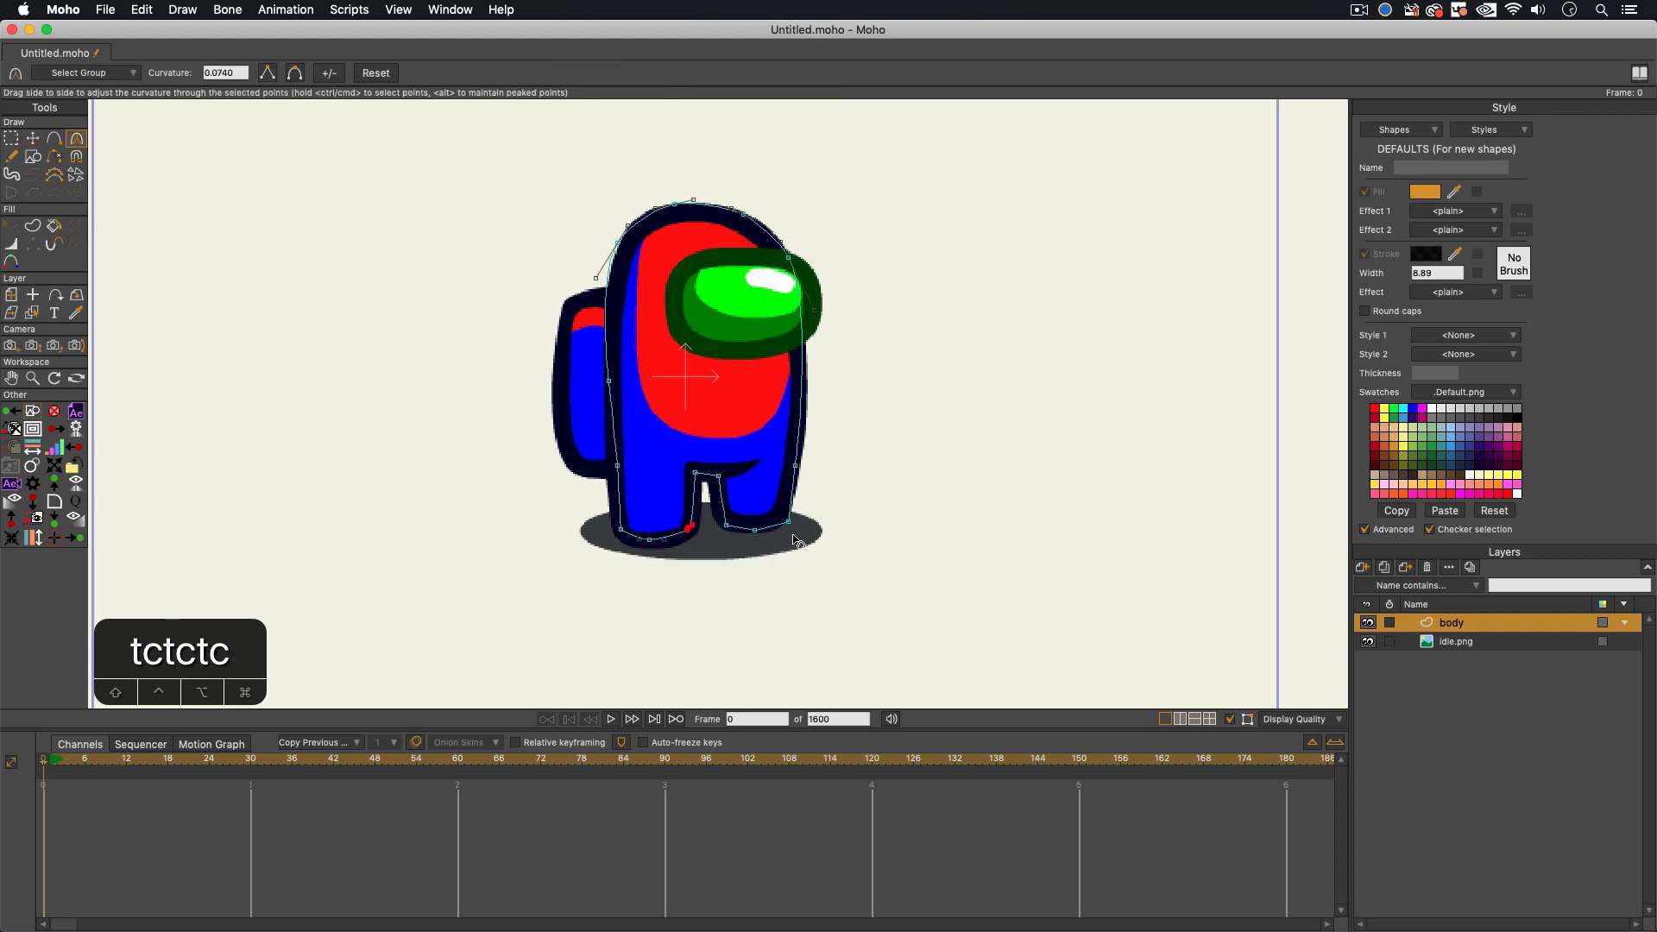
click(725, 523)
click(755, 529)
key(t)
click(613, 467)
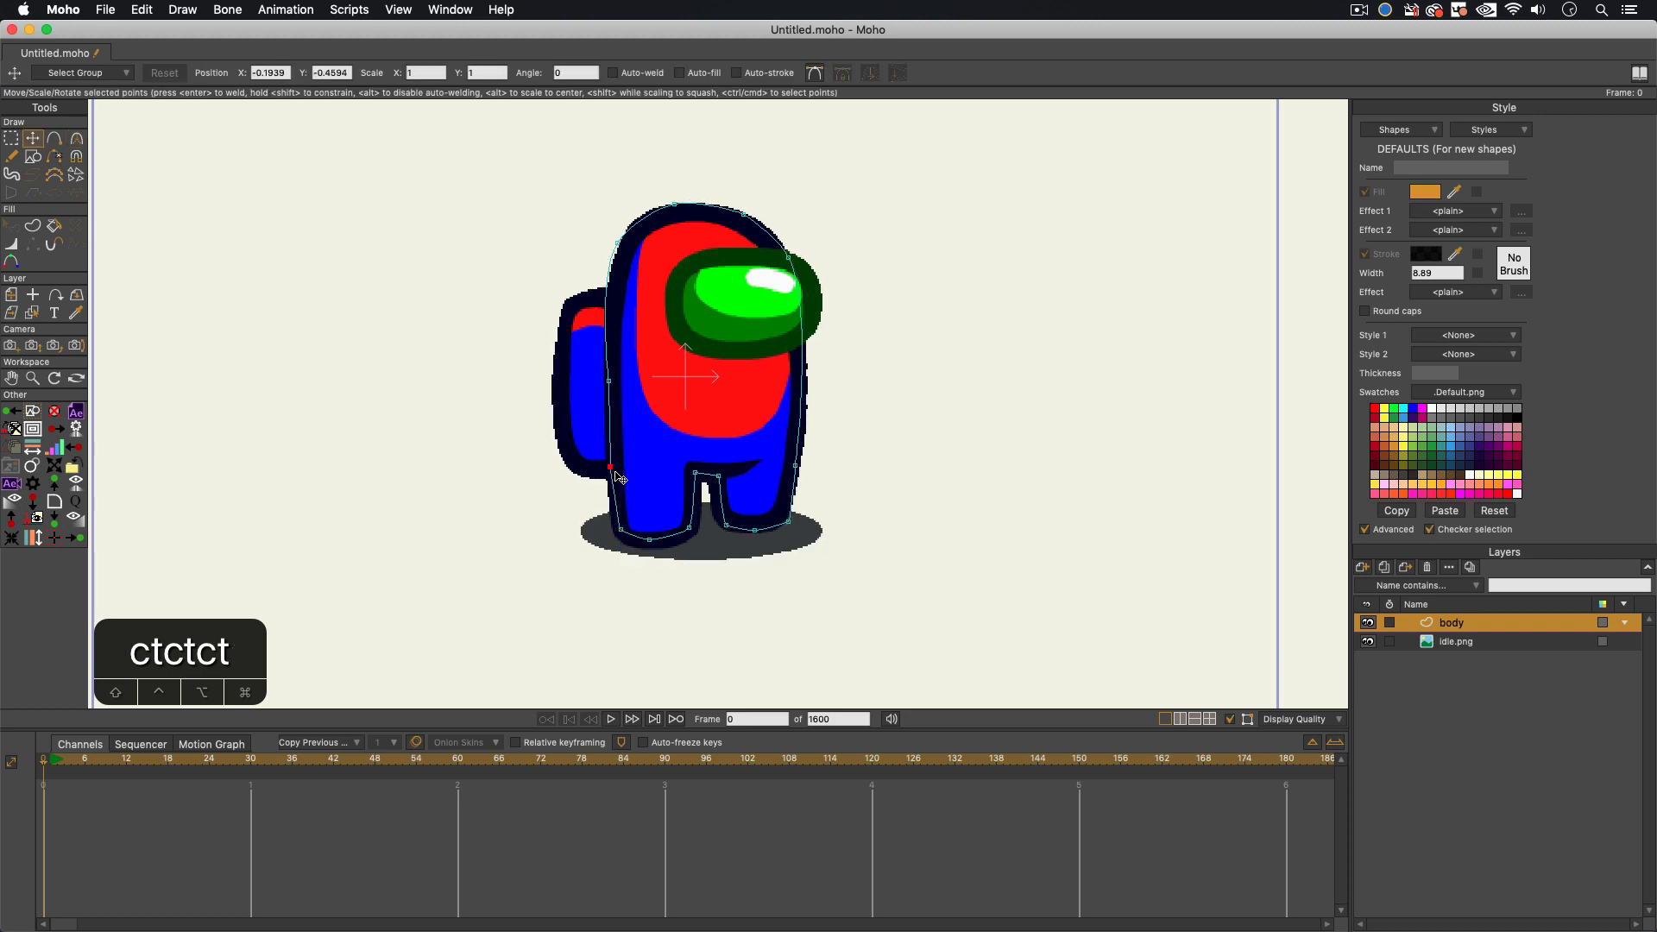
key(t)
click(609, 382)
Step: Draw a rectangle over the backpack on the body layer and round its corners with the Curvature tool
key(s)
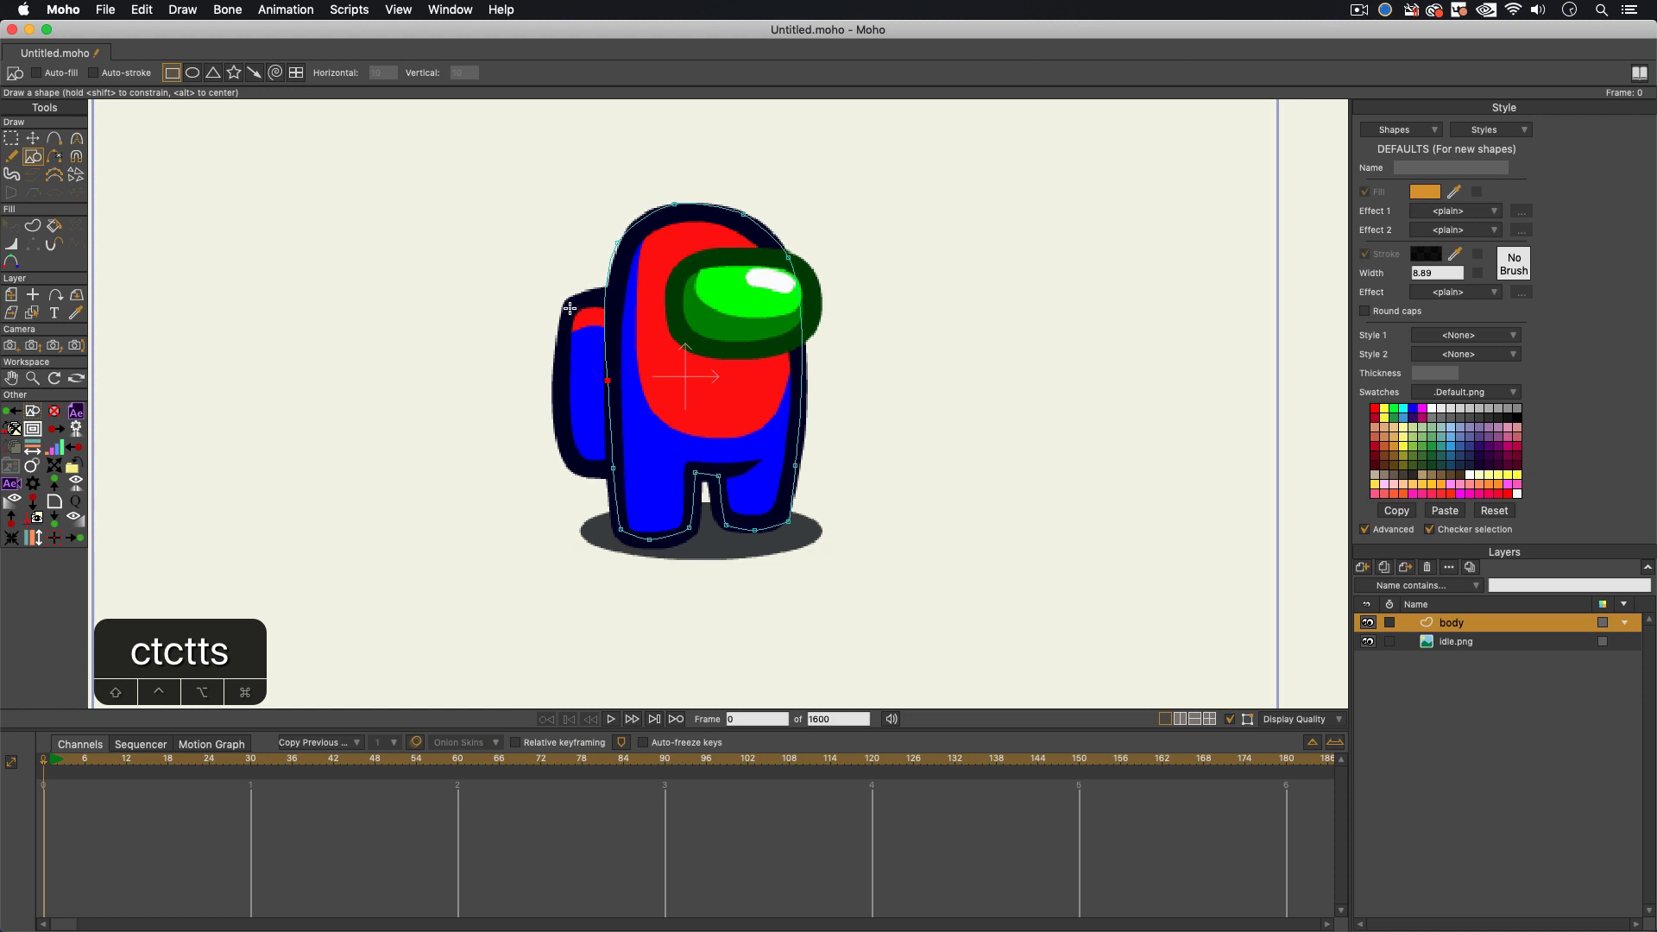
mouse_move(570, 308)
mouse_down()
mouse_move(664, 456)
mouse_move(650, 456)
mouse_up()
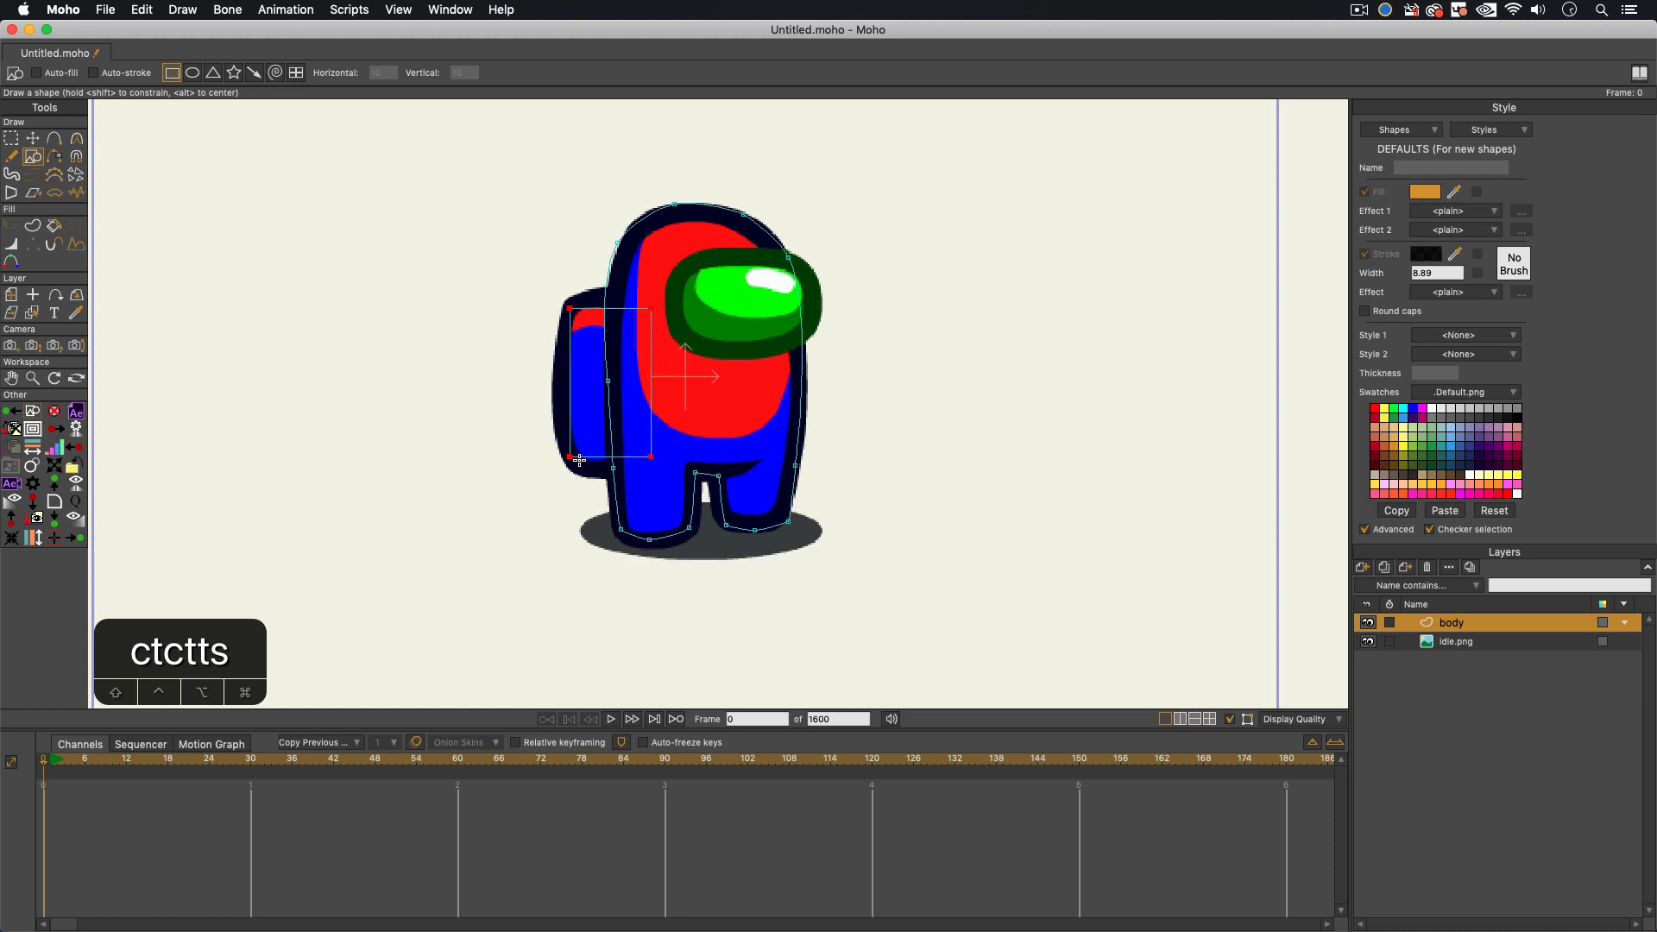
key(t)
key(c)
drag(572, 461, 858, 492)
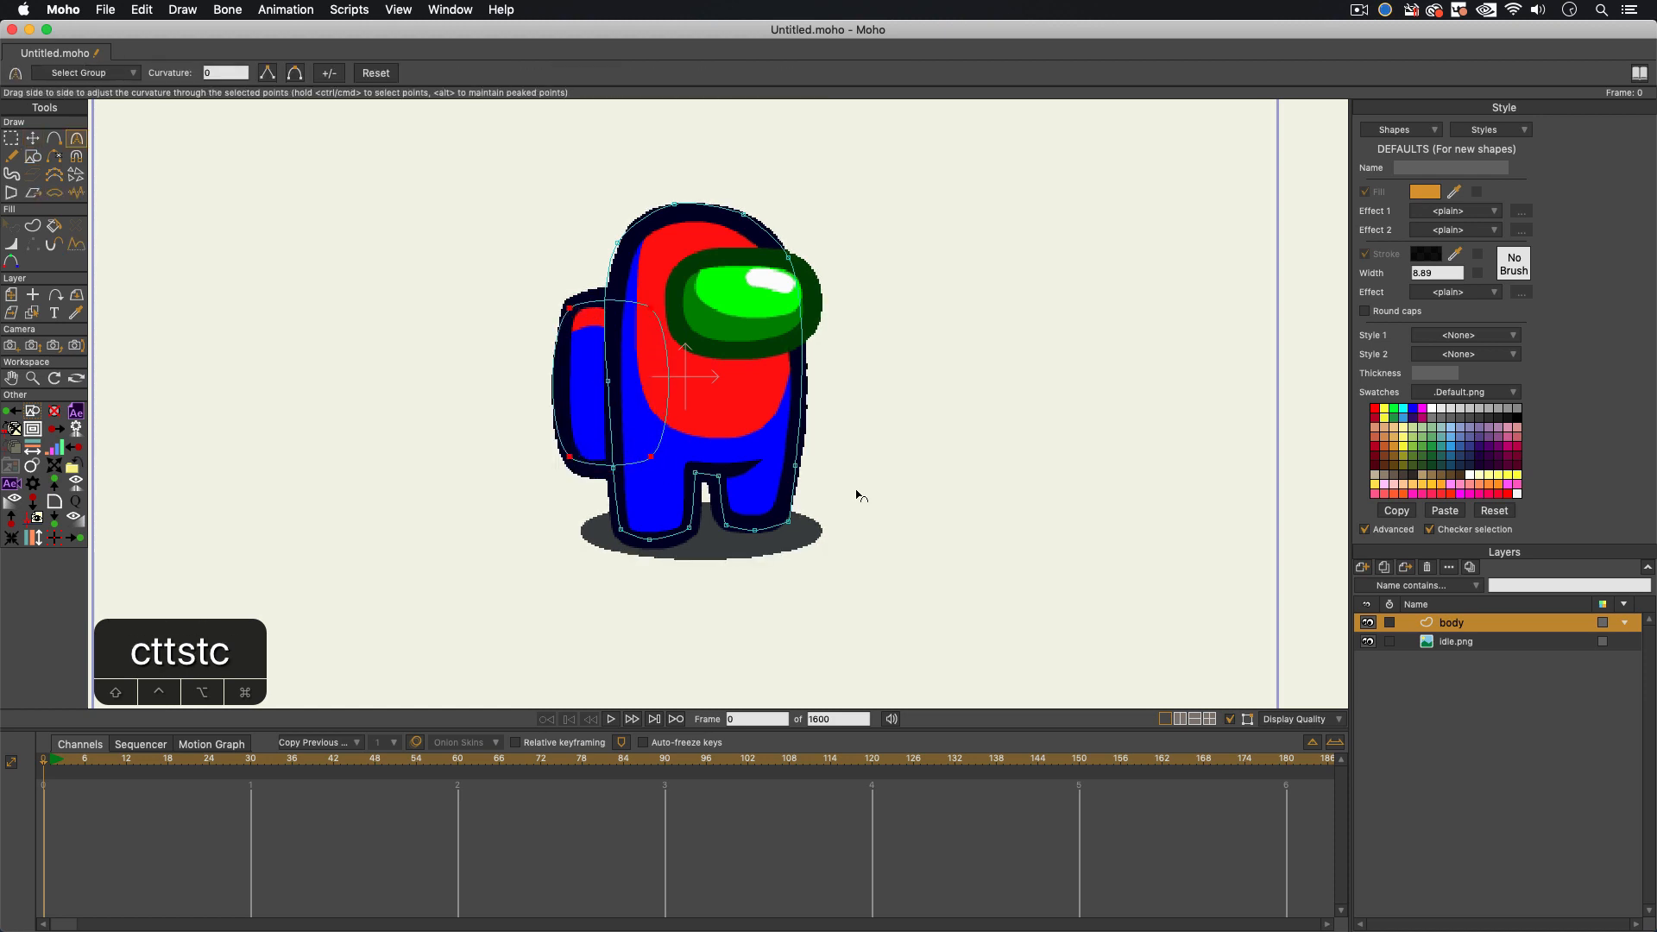
Step: Move the backpack's outer corner points inward so its outline follows the middle of the reference sprite's dark border
key(t)
key(t)
click(578, 304)
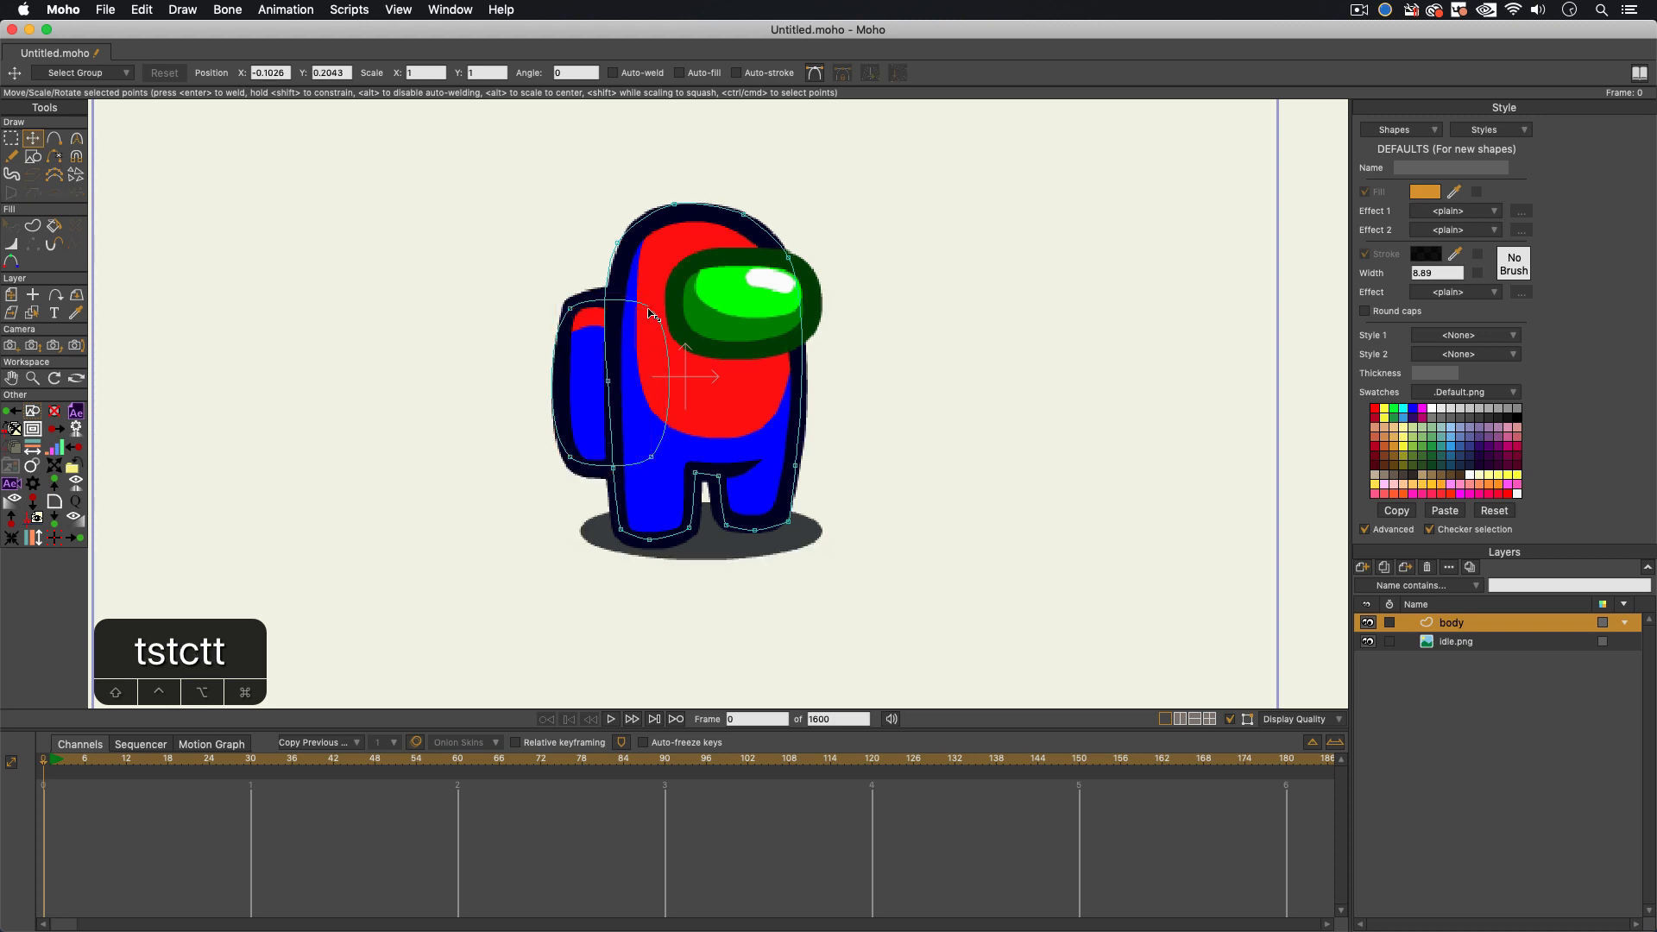
drag(570, 456, 578, 466)
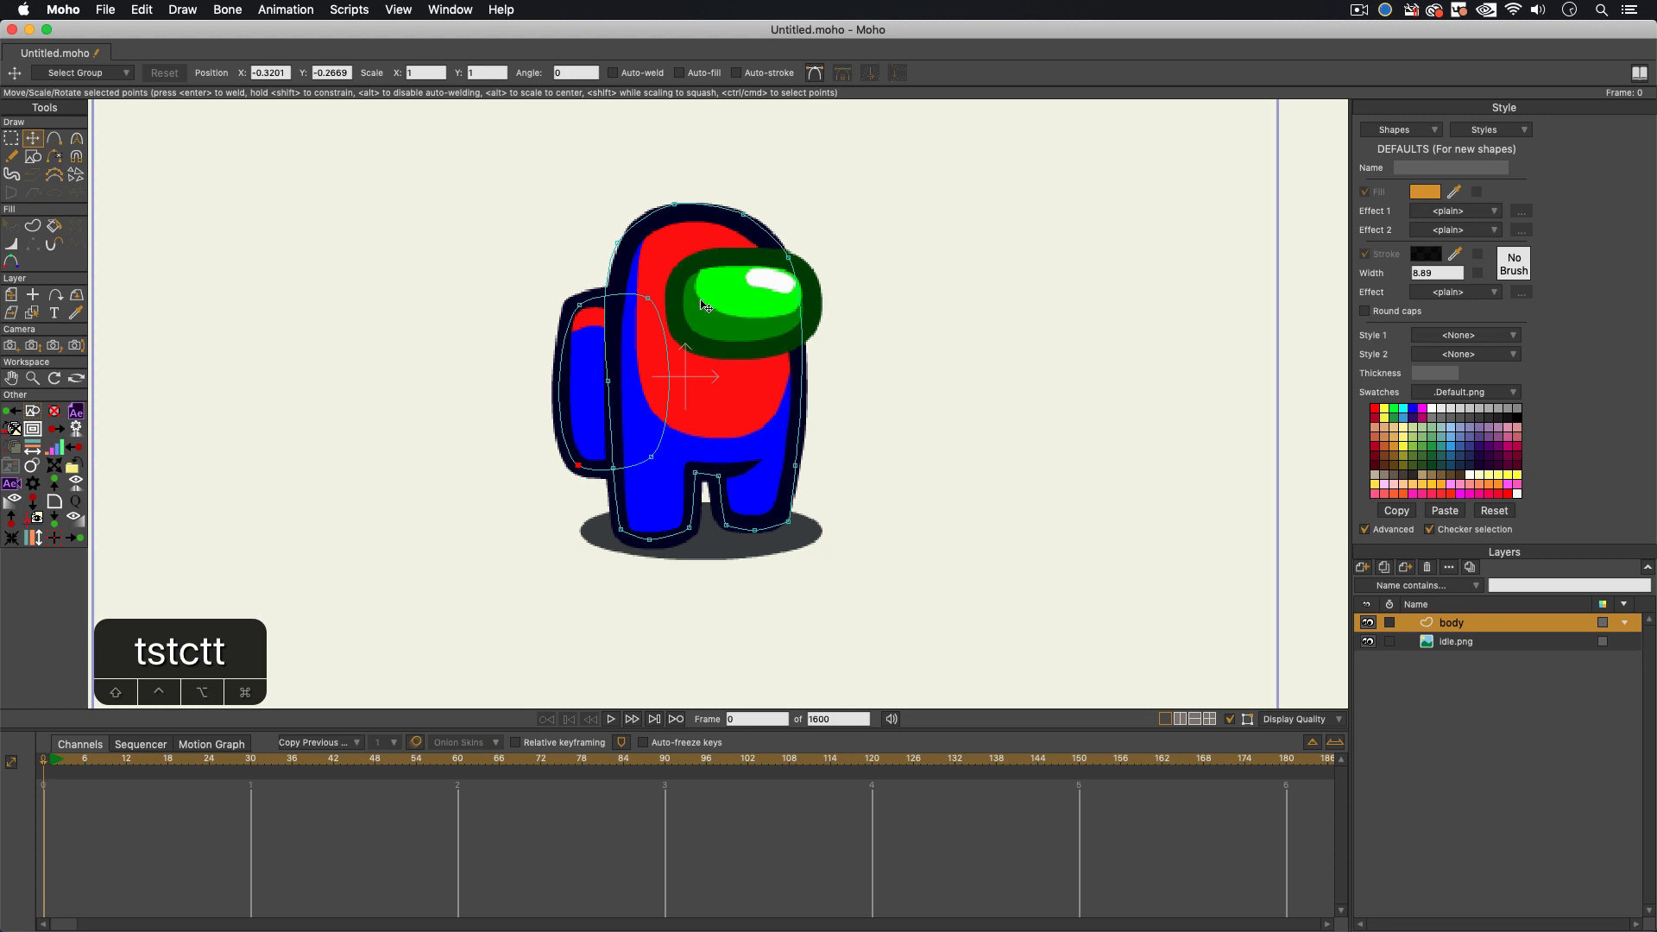
Step: Draw a rectangle over the crewmate's visor on the body layer and round its corners with the Curvature tool
key(s)
mouse_move(681, 267)
mouse_down()
mouse_move(812, 330)
mouse_move(1120, 366)
mouse_move(851, 267)
mouse_up()
key(c)
key(t)
Step: Reposition the visor outline's corner points to match the shape of the green visor in the reference
click(811, 269)
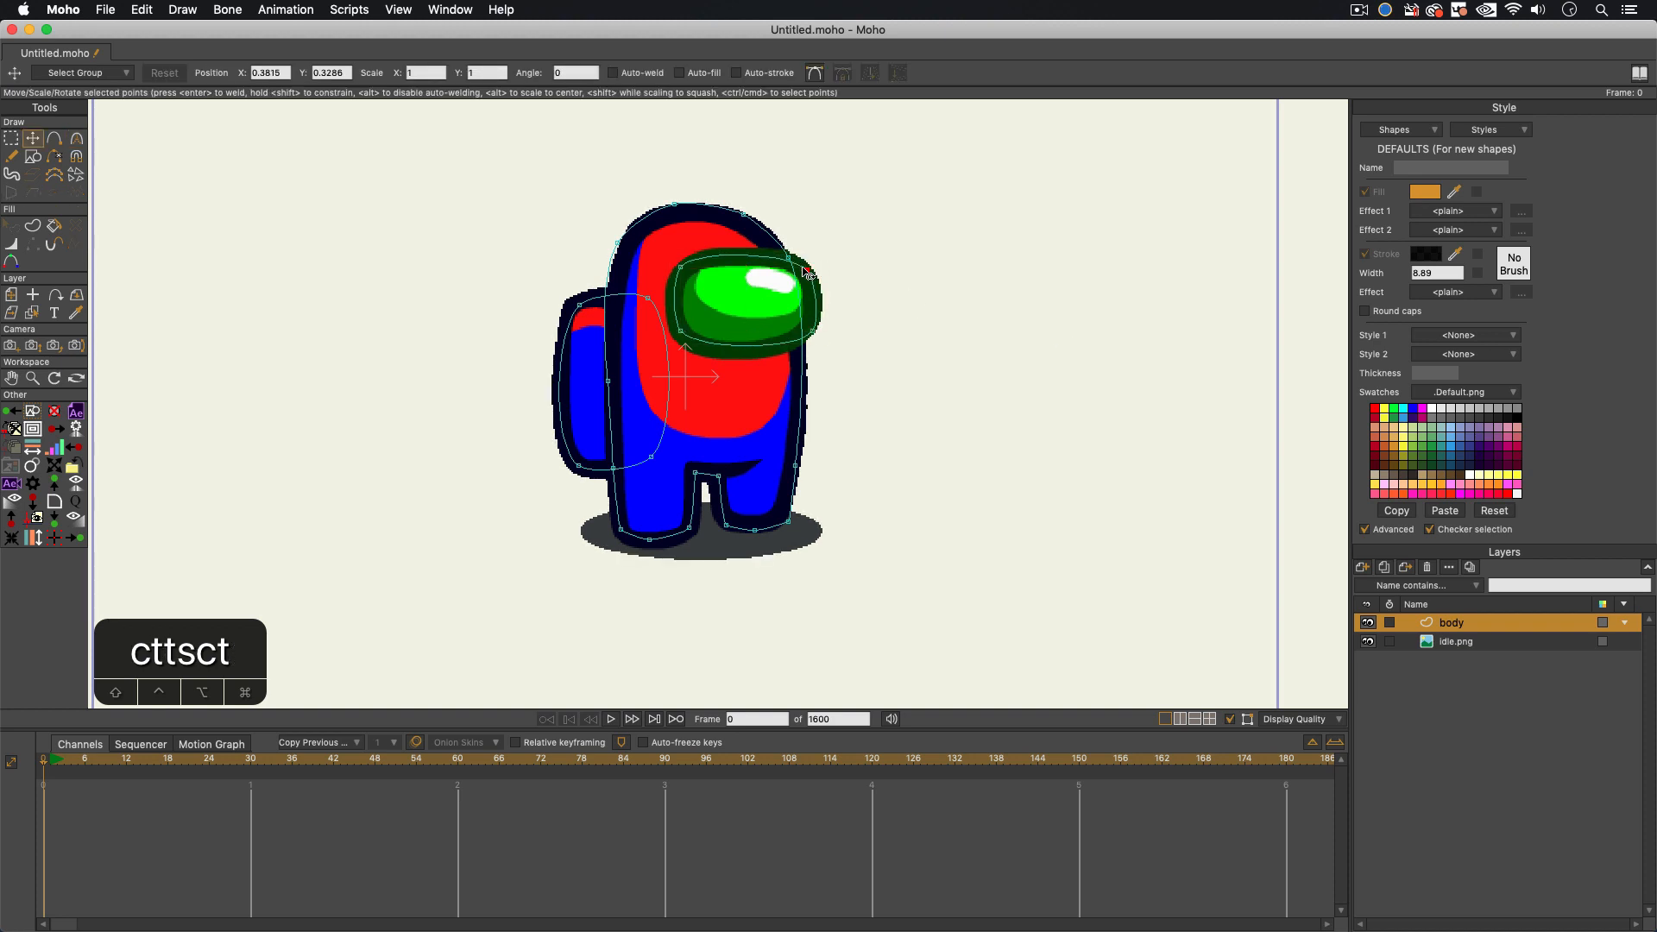
key(t)
click(682, 273)
key(t)
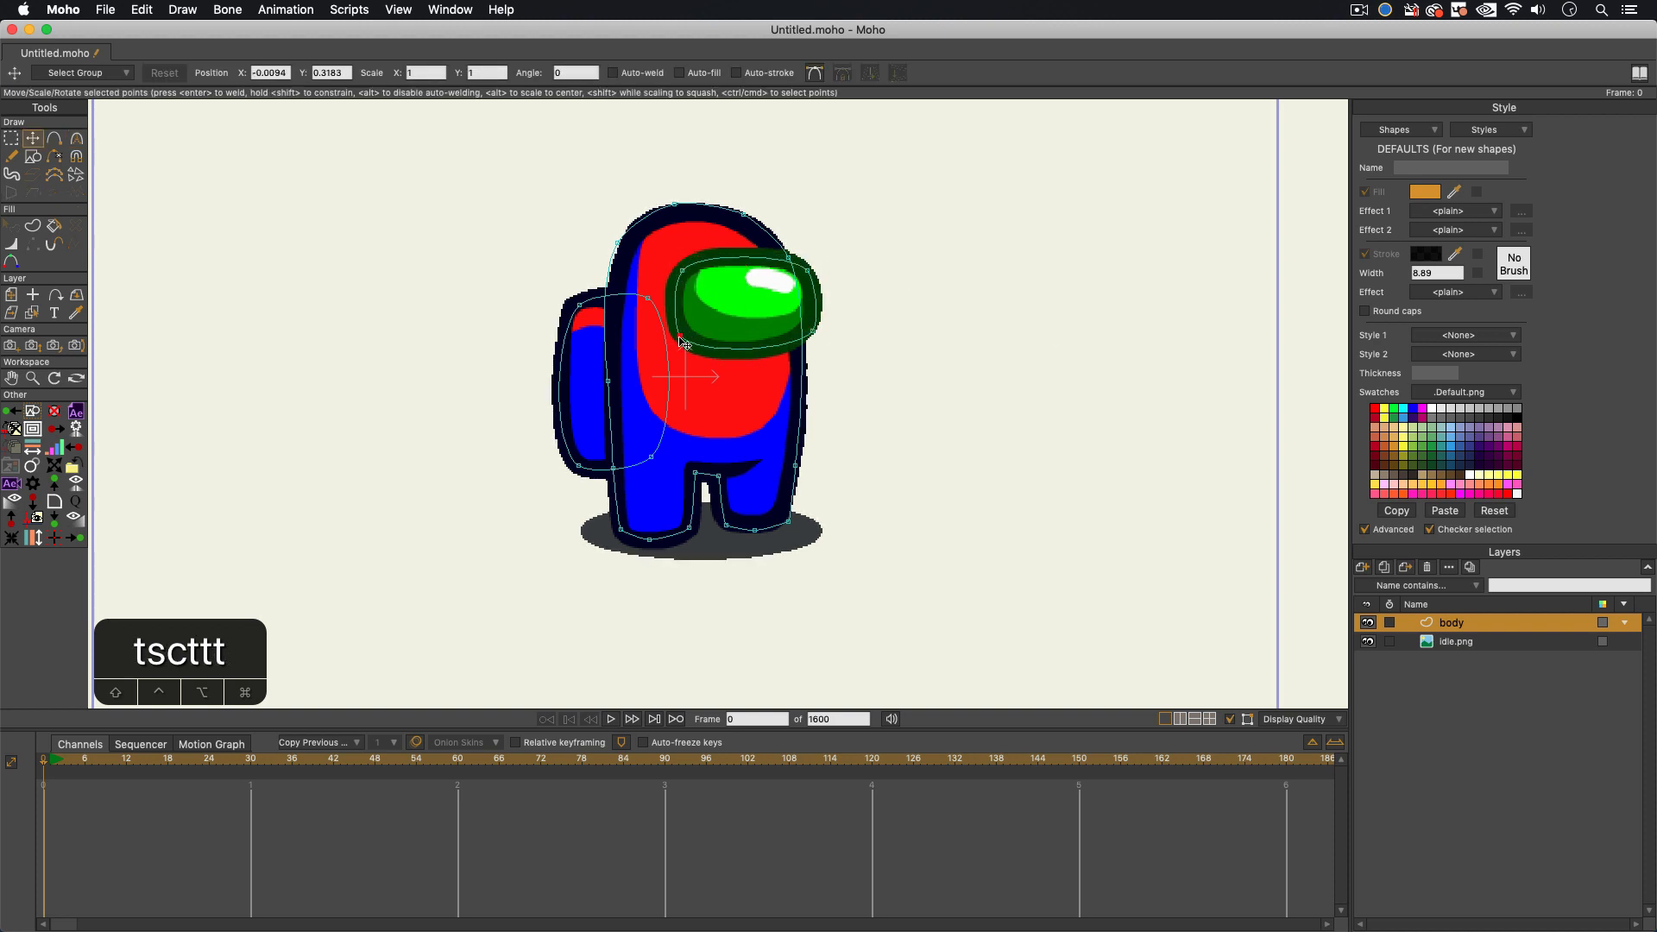
key(t)
click(812, 331)
drag(811, 331, 808, 328)
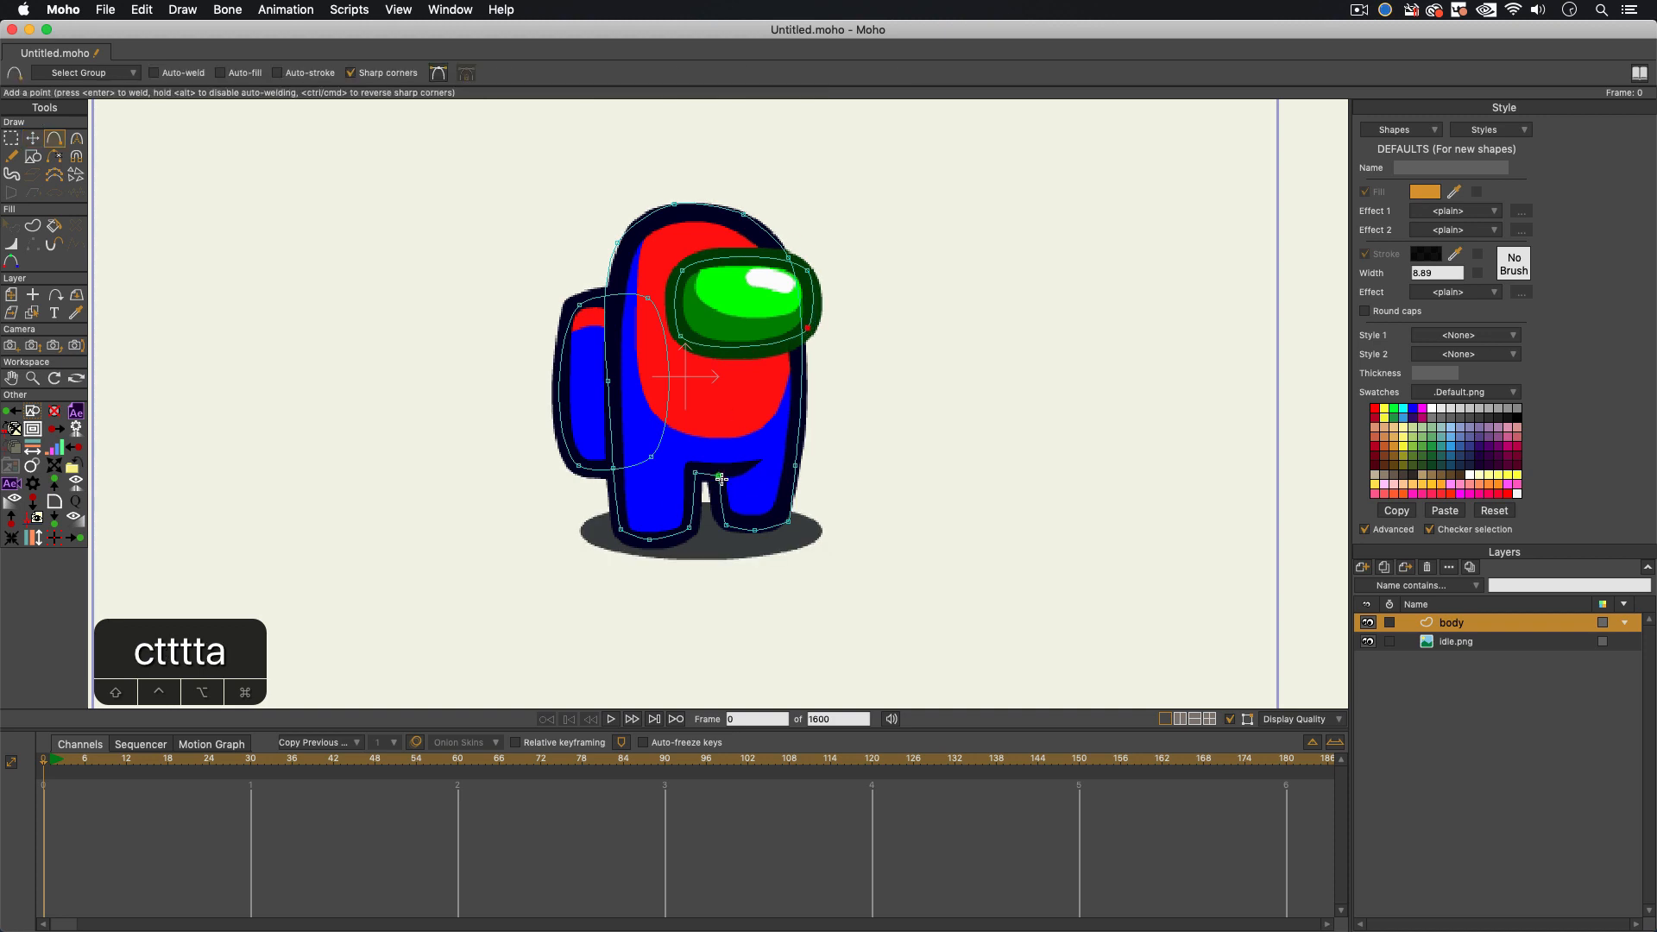
Step: Extend a short crease line from between the legs into the front leg, and adjust the curvature at the foot and backpack corners
drag(720, 478, 753, 463)
scroll(737, 492, up, 2)
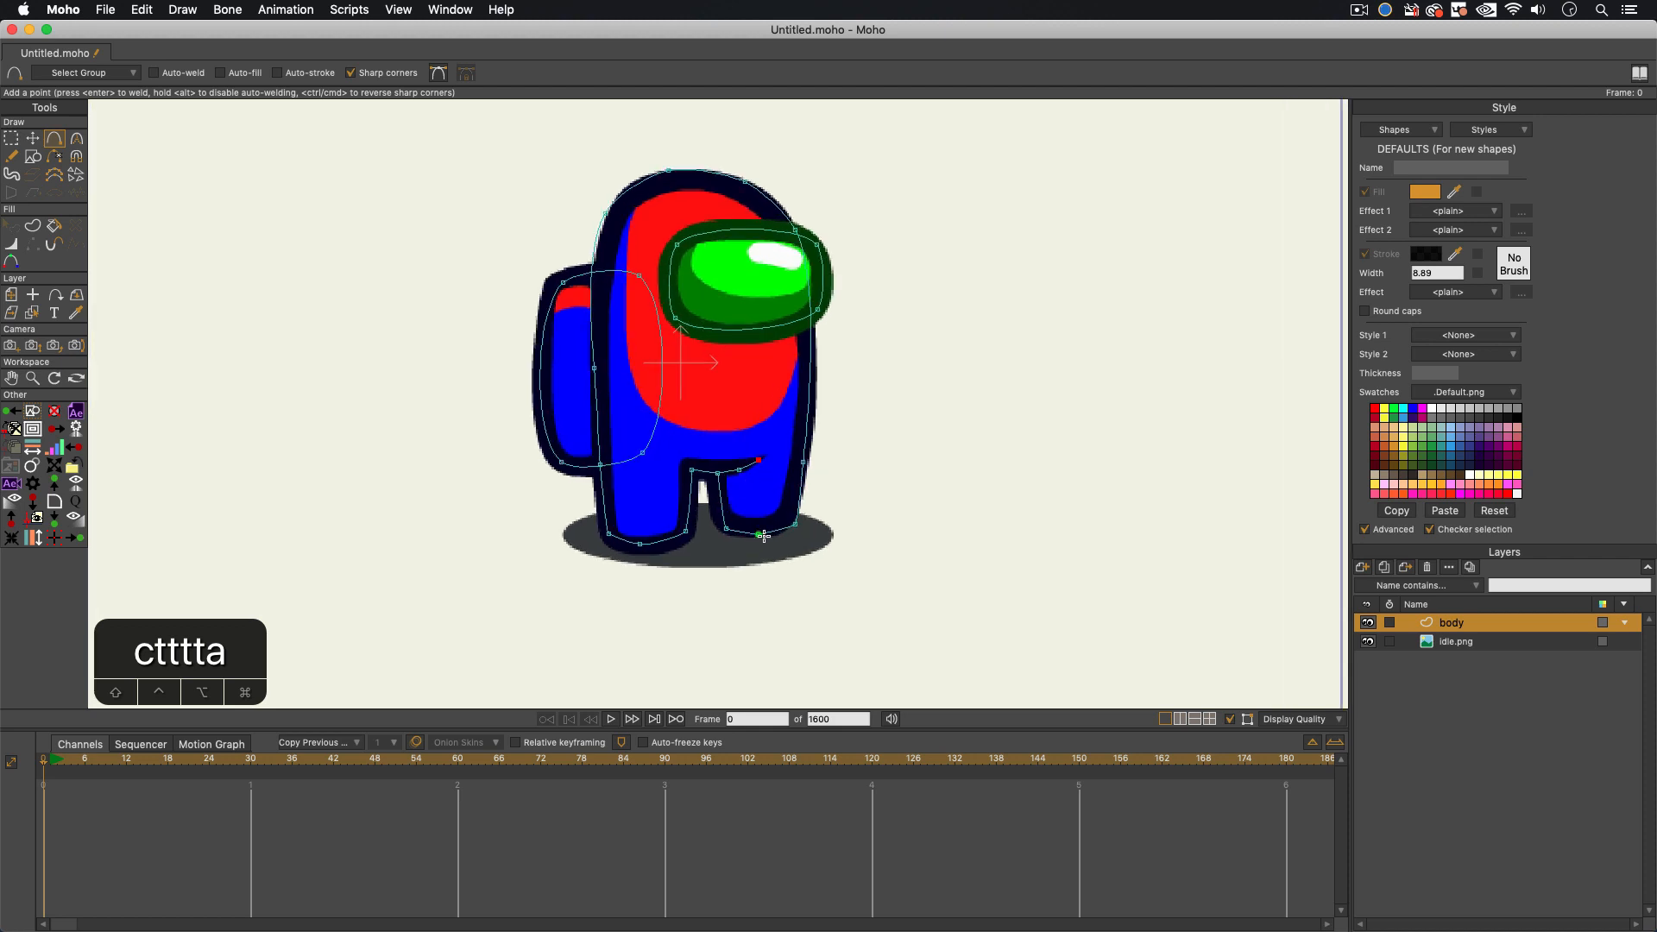
key(c)
drag(795, 525, 921, 528)
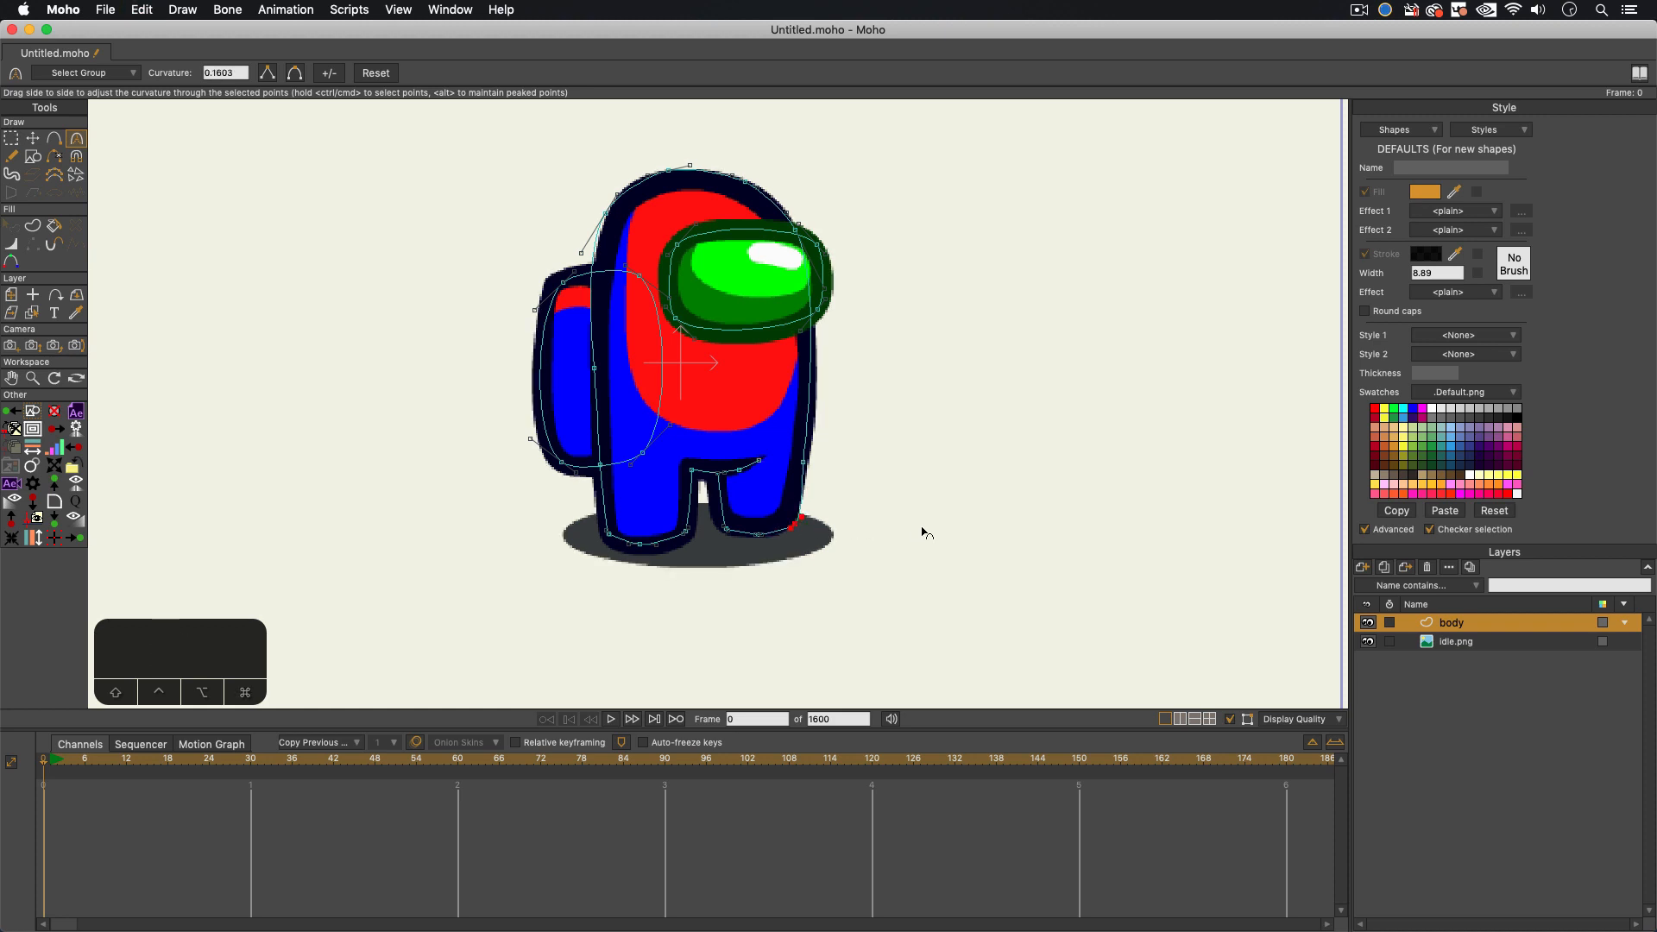
click(724, 528)
click(433, 557)
drag(465, 395, 480, 460)
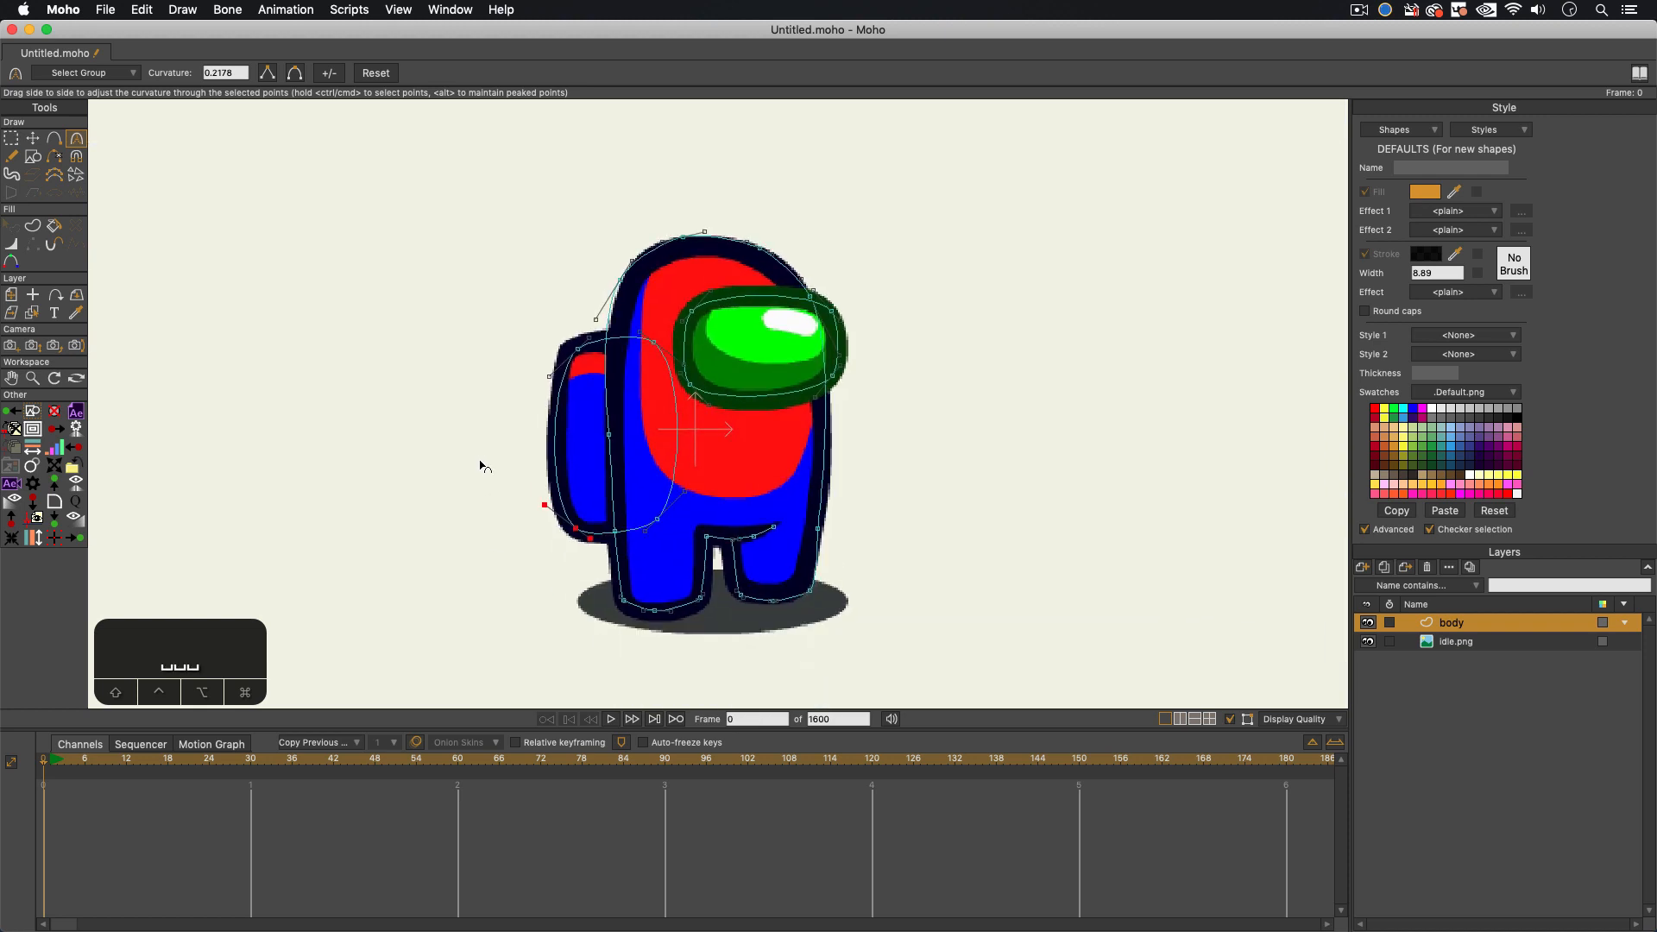
Step: Select all outline points and move the whole drawing to the empty area on the right of the reference sprite
key(super+a)
key(t)
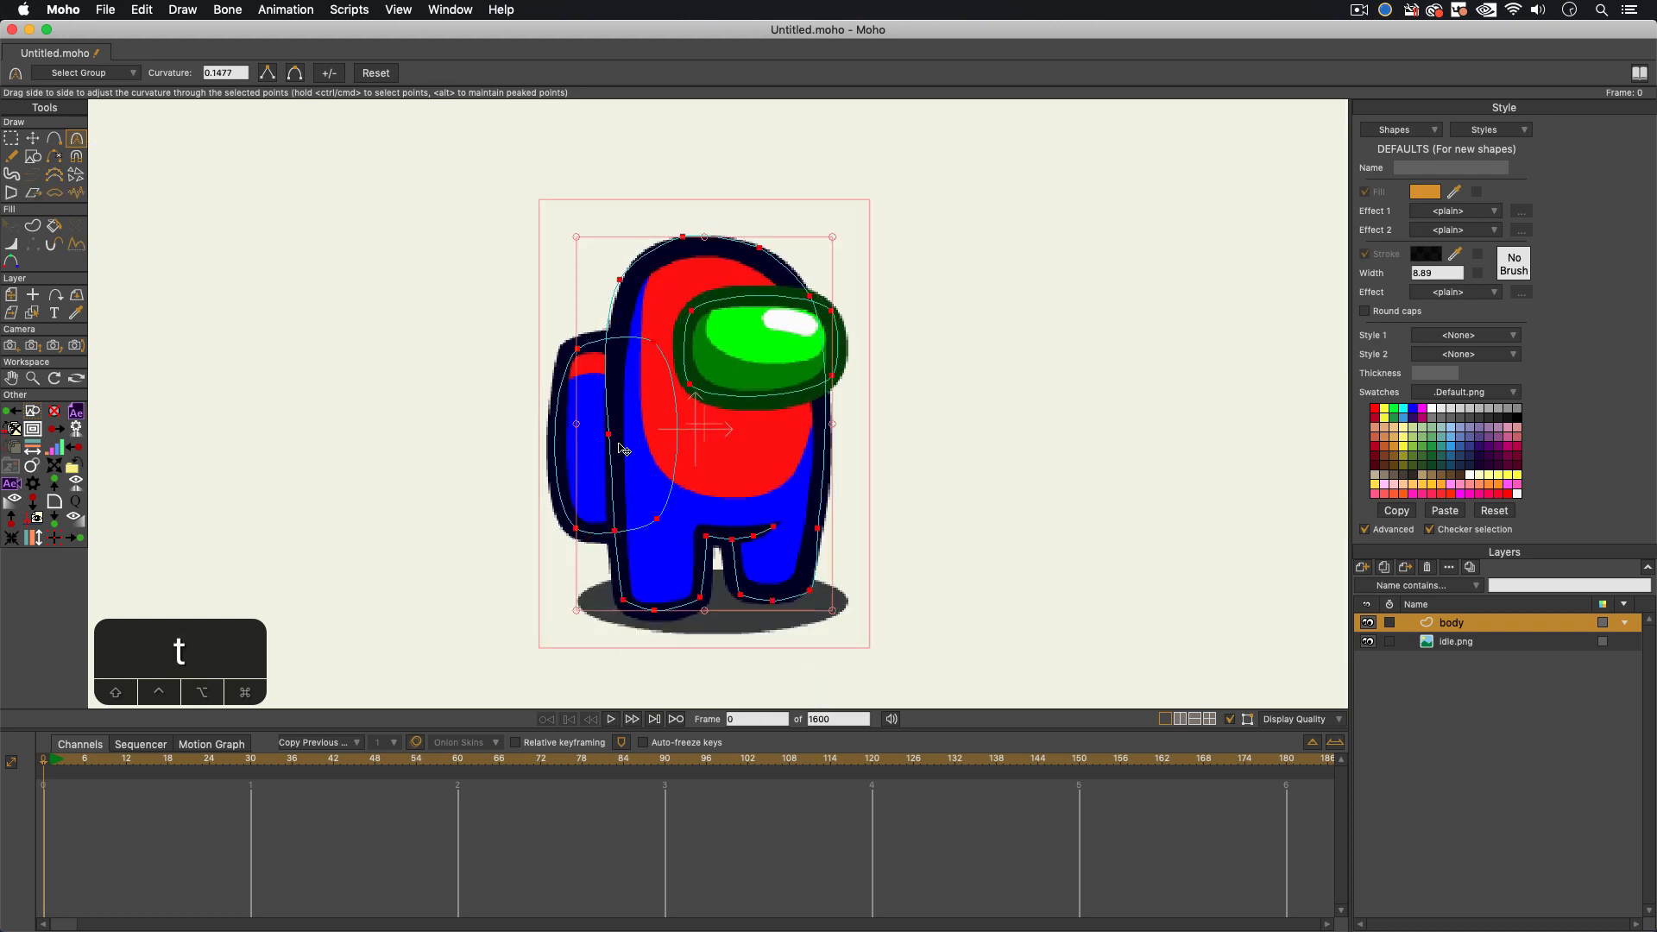
drag(621, 447, 984, 447)
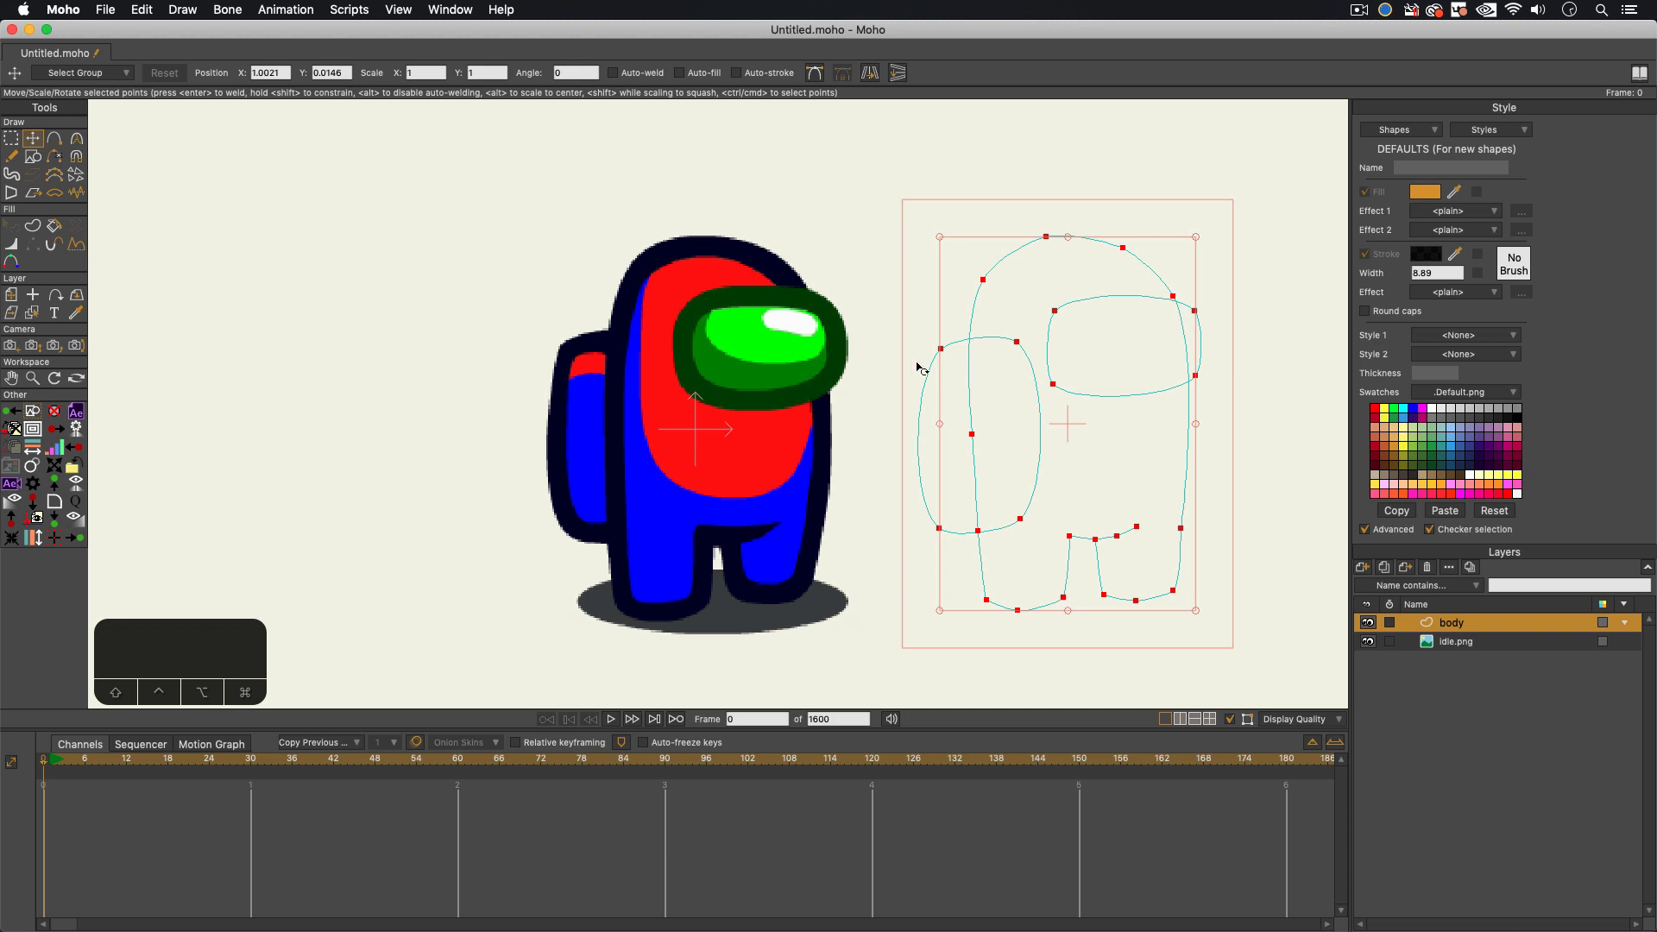
click(879, 405)
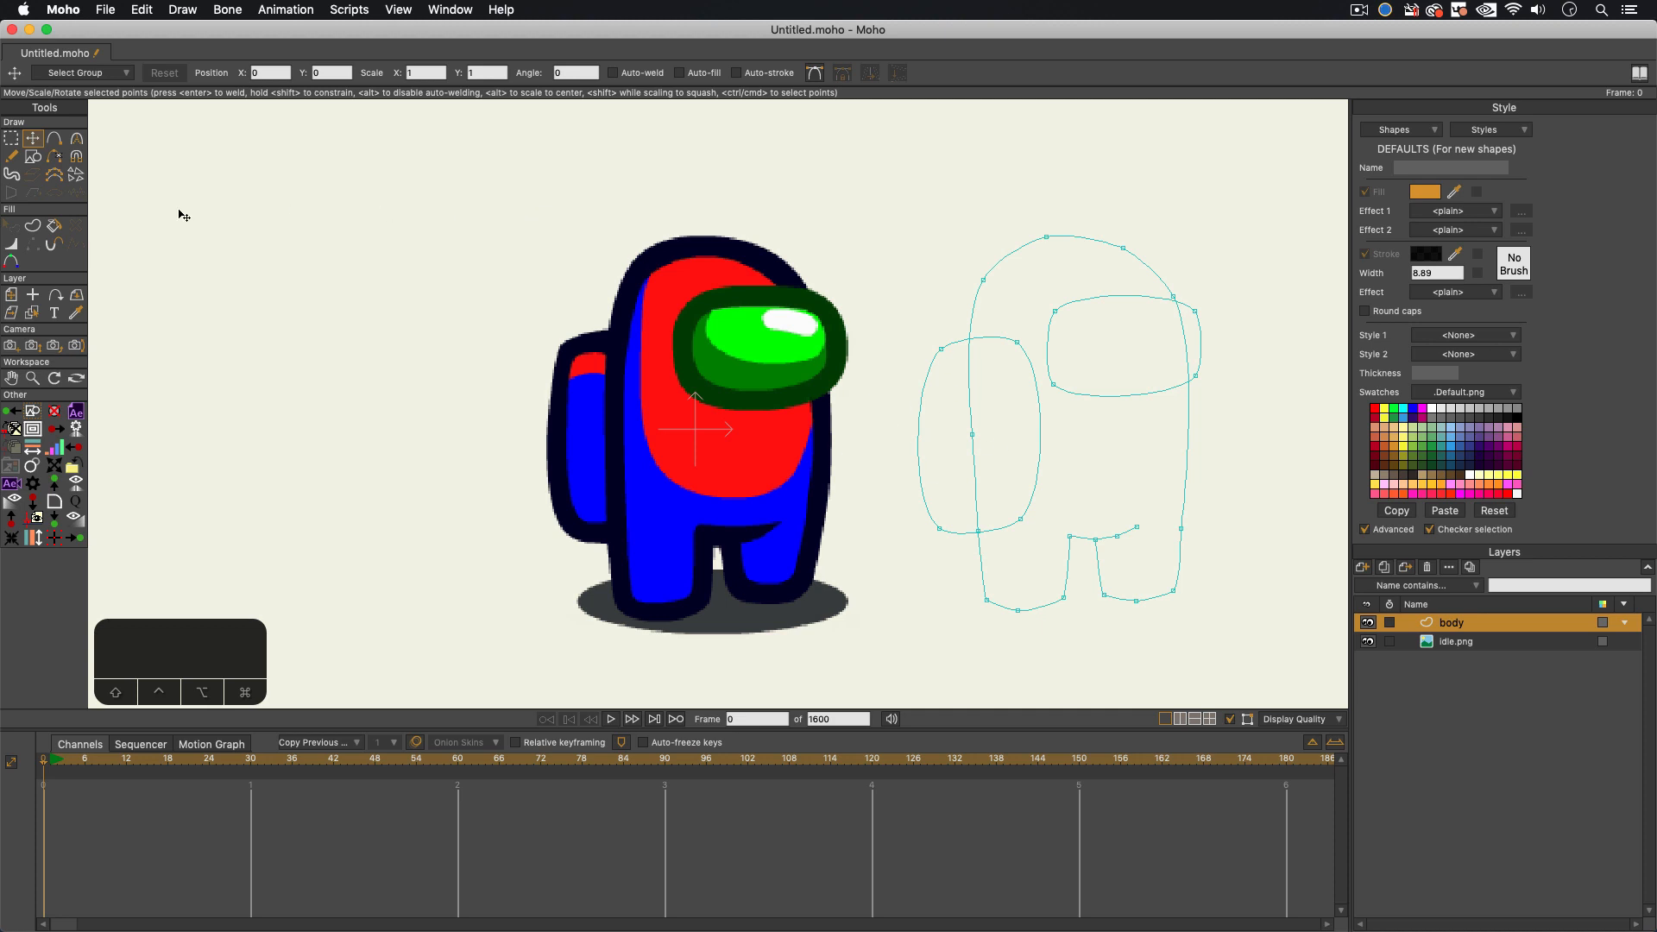
Step: Select the backpack outline with the Create Shape tool and set it to use both fill and stroke
key(u)
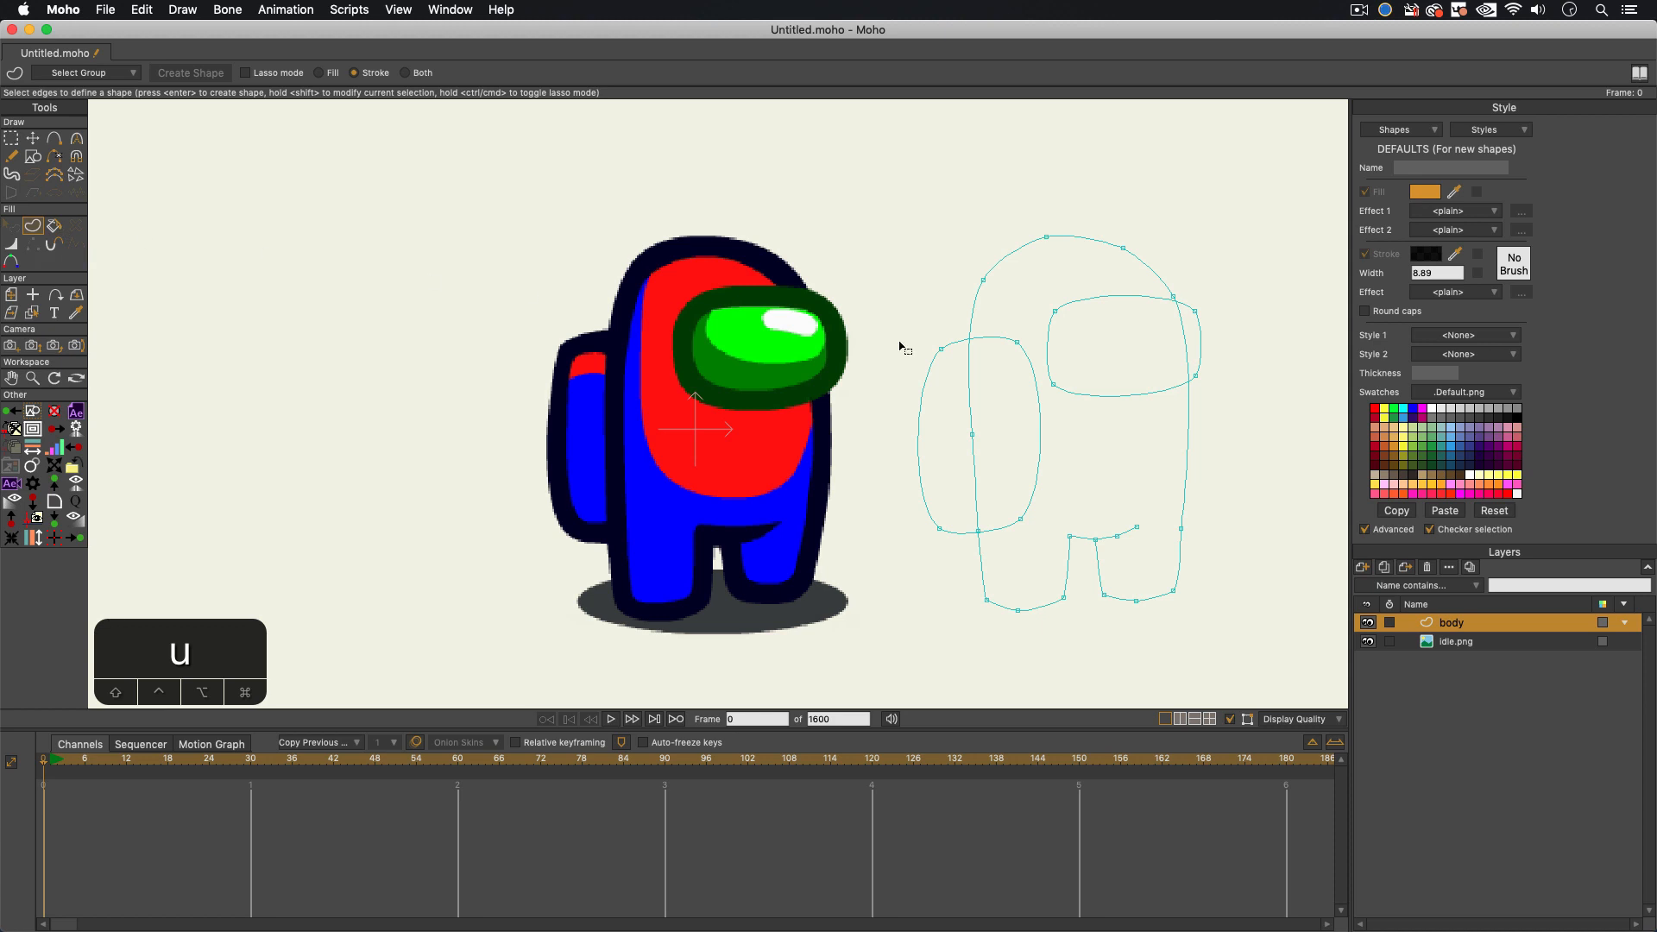
click(955, 347)
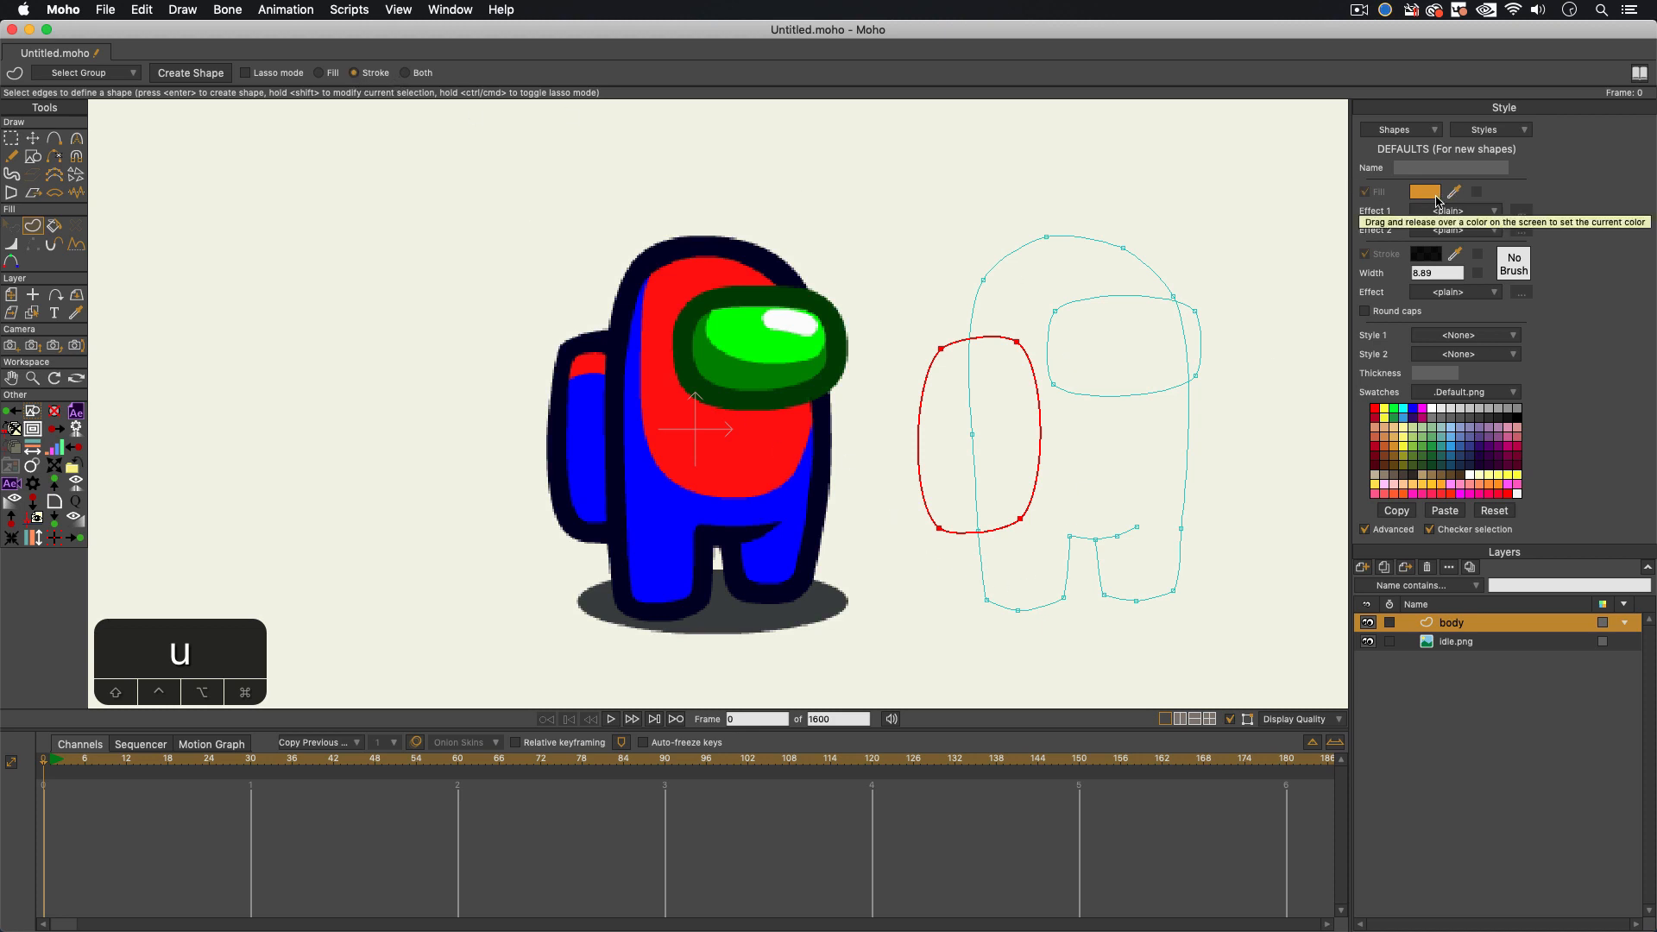
click(406, 73)
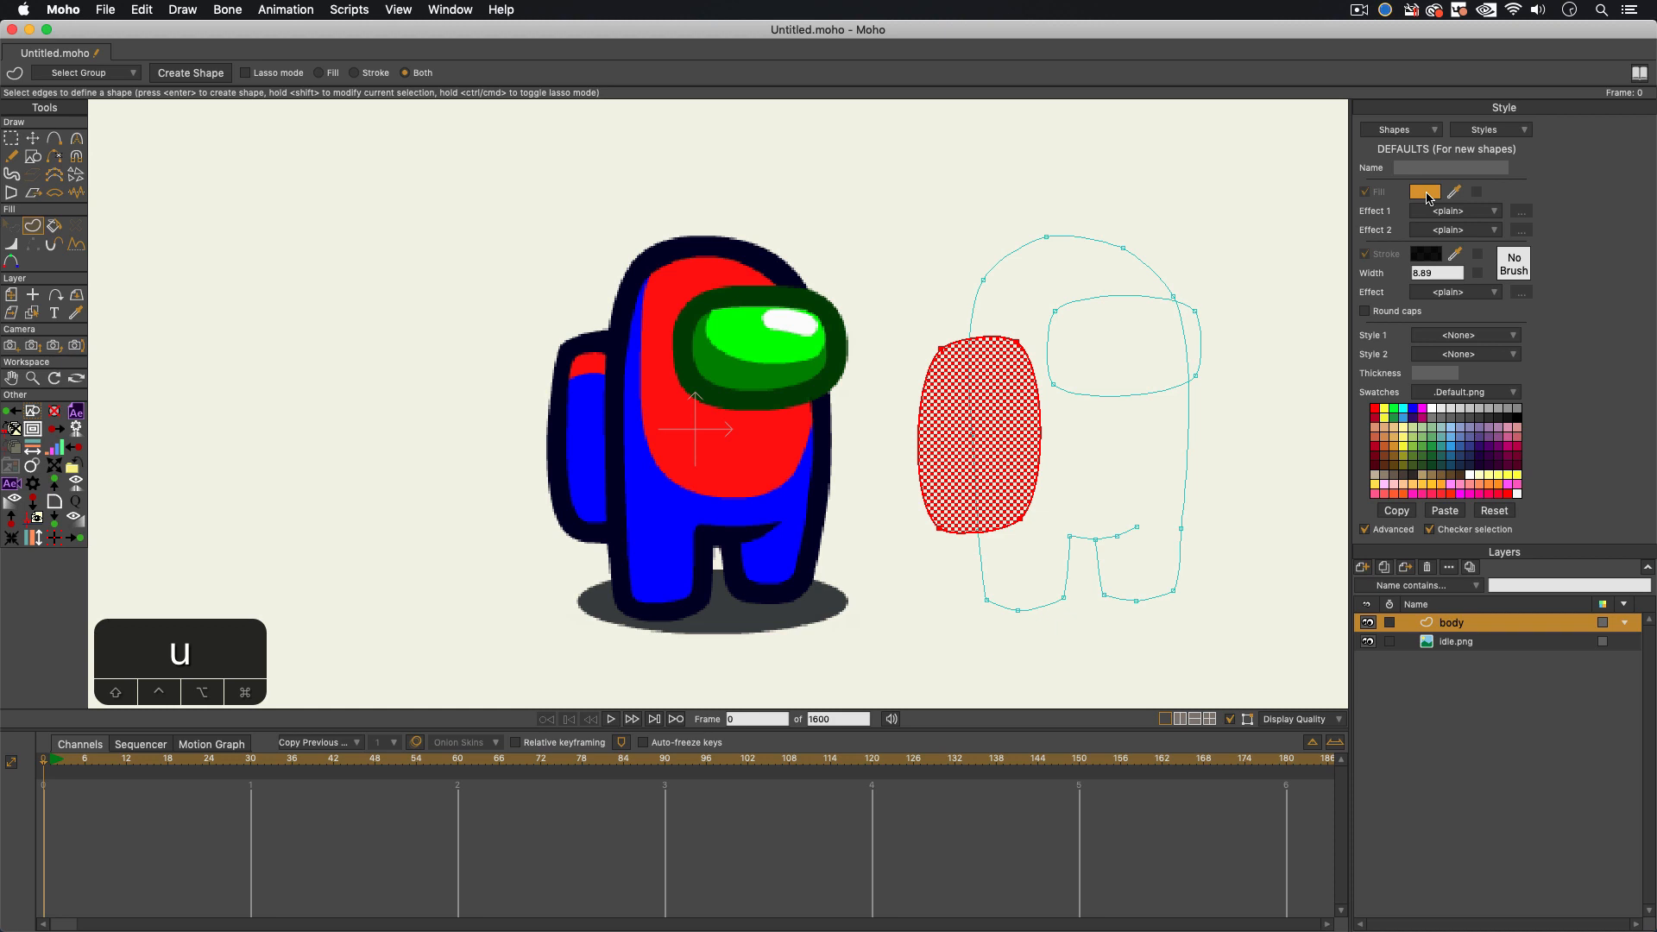
click(1424, 192)
click(1265, 469)
click(1426, 256)
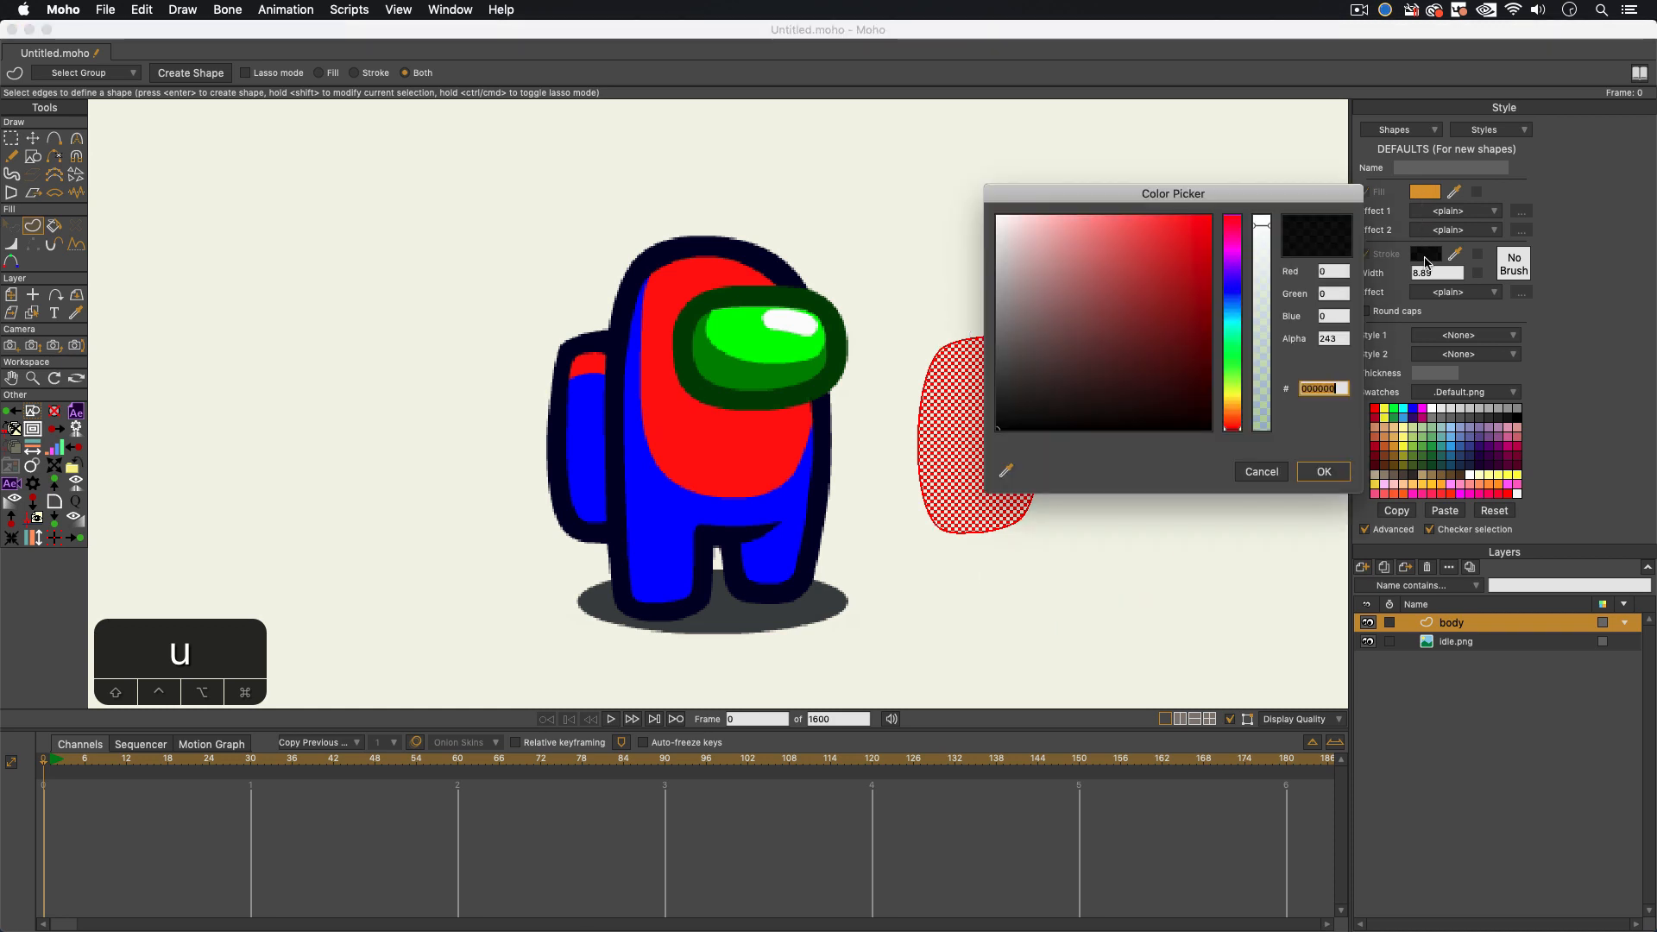
click(1265, 469)
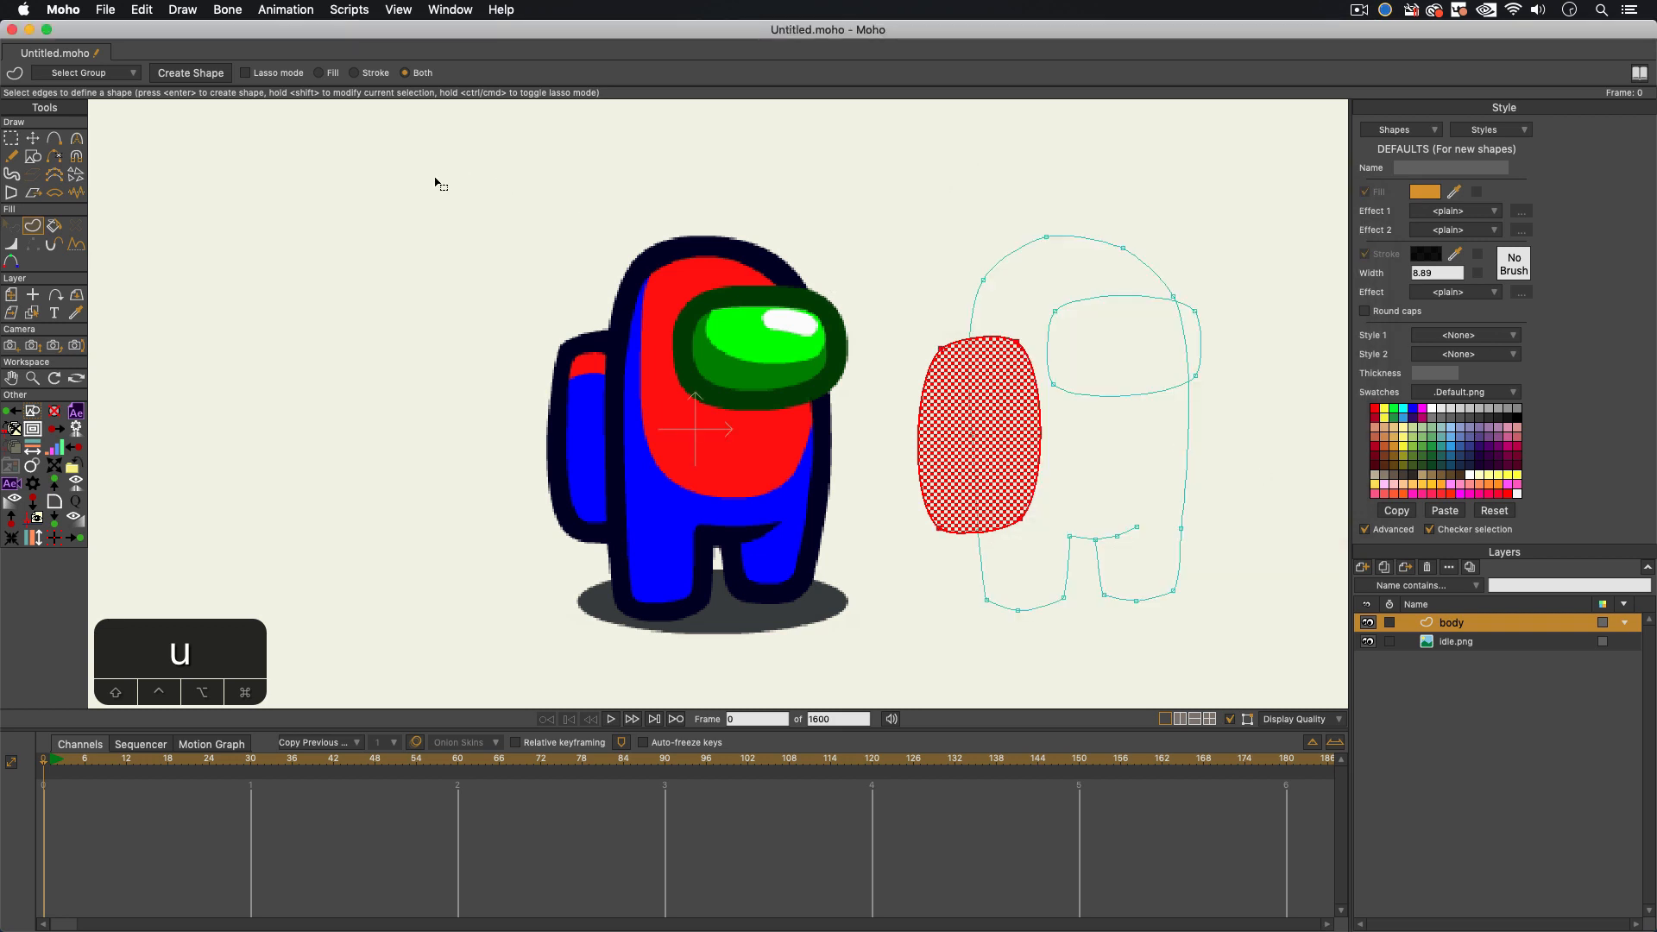
Step: Create orange-filled, black-stroked shapes from the backpack outline and from the body outline including its leg crease
click(191, 74)
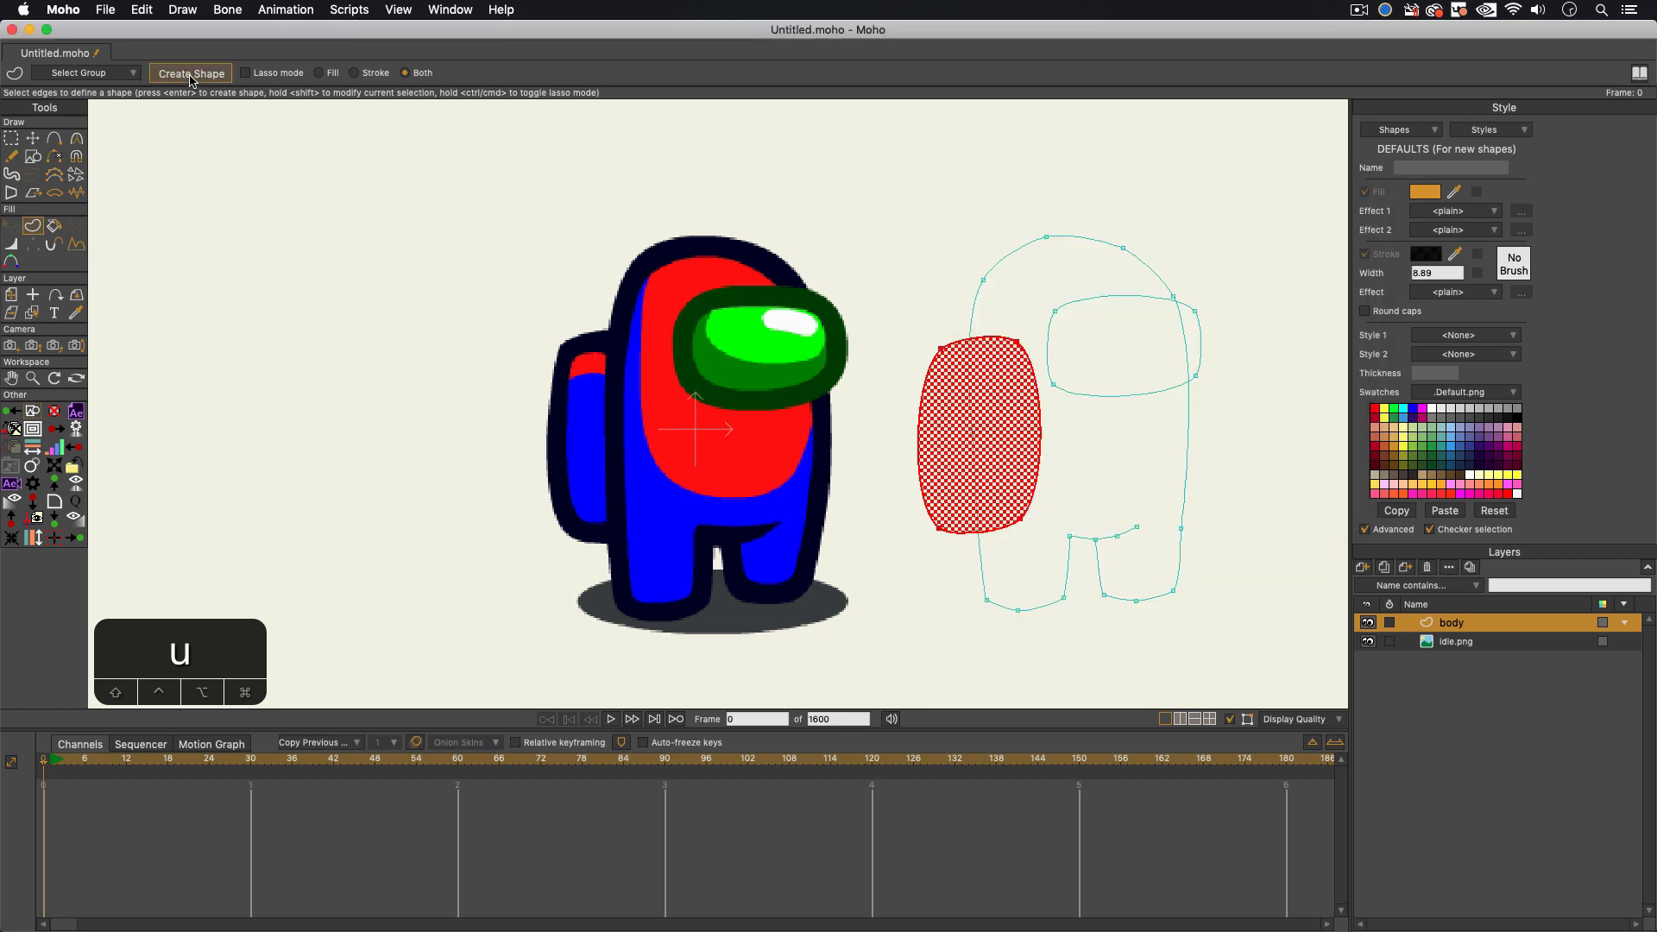
click(978, 315)
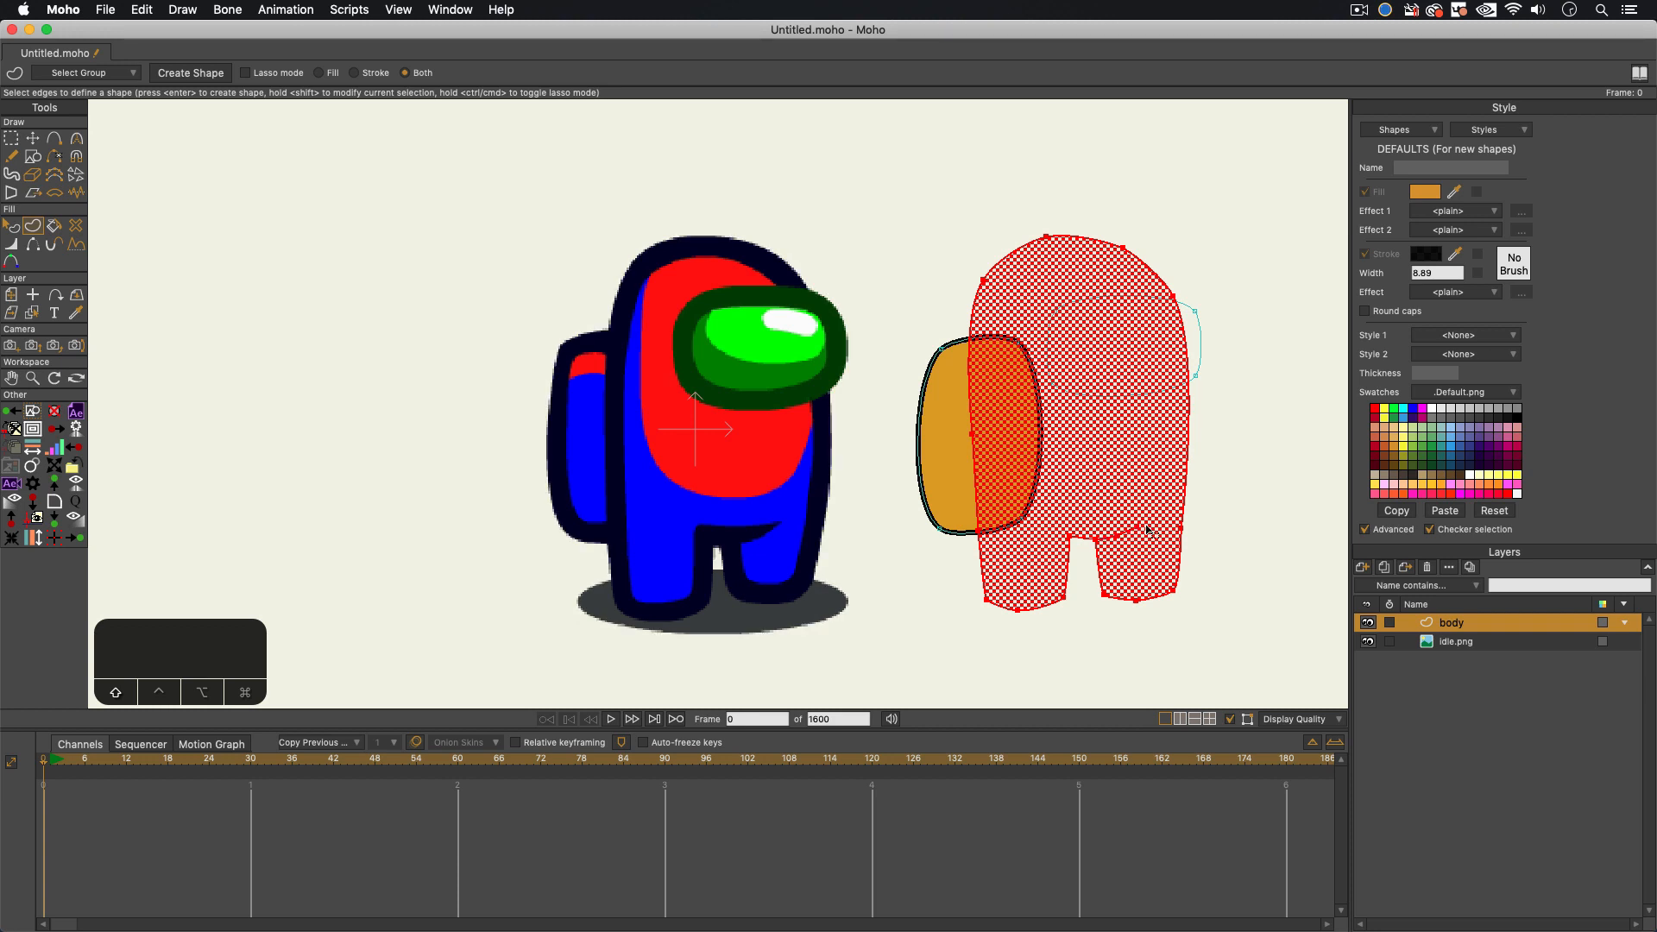
click(192, 73)
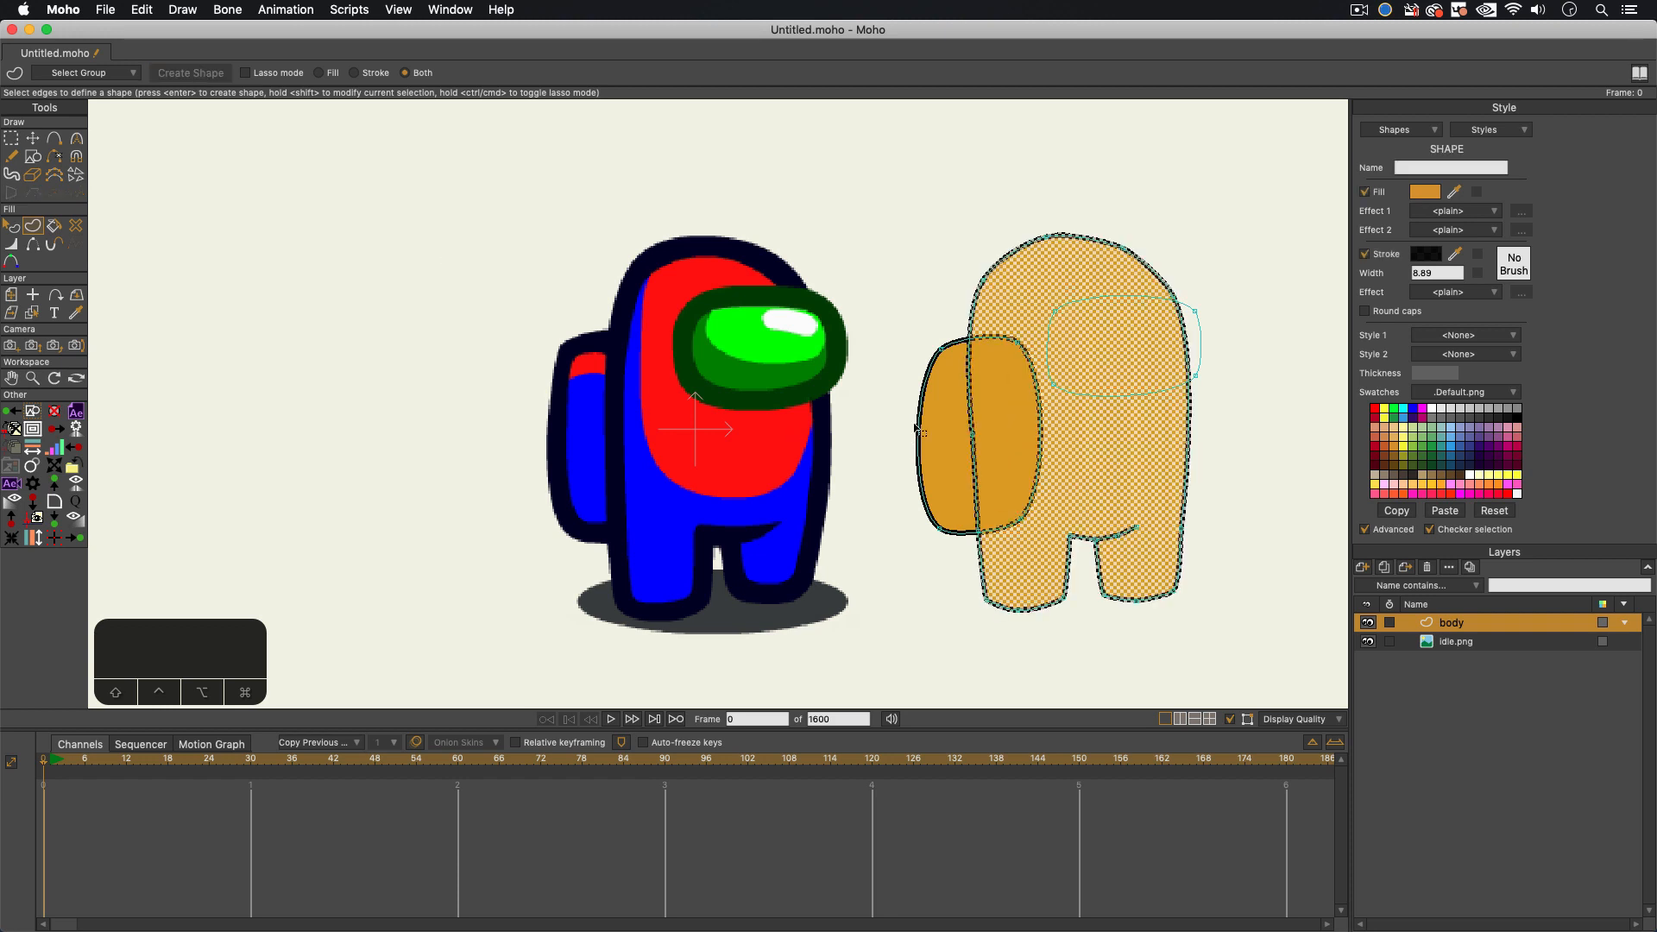
Step: Create a shape with a light blue fill and black stroke from the visor outline
click(1084, 395)
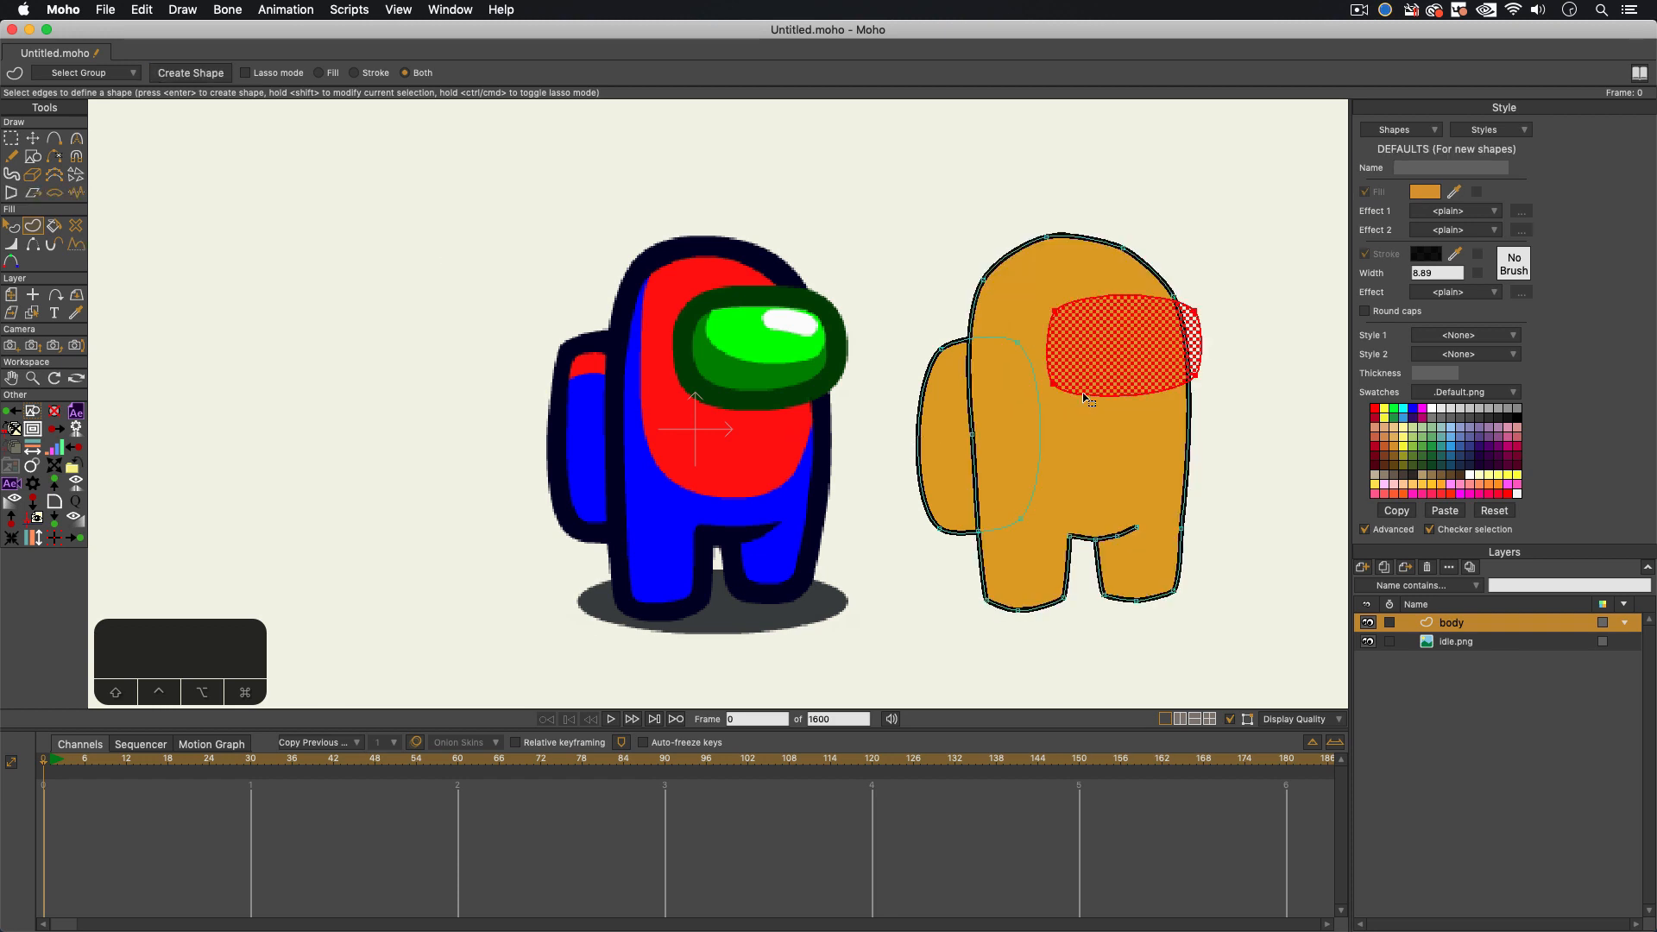
click(1455, 434)
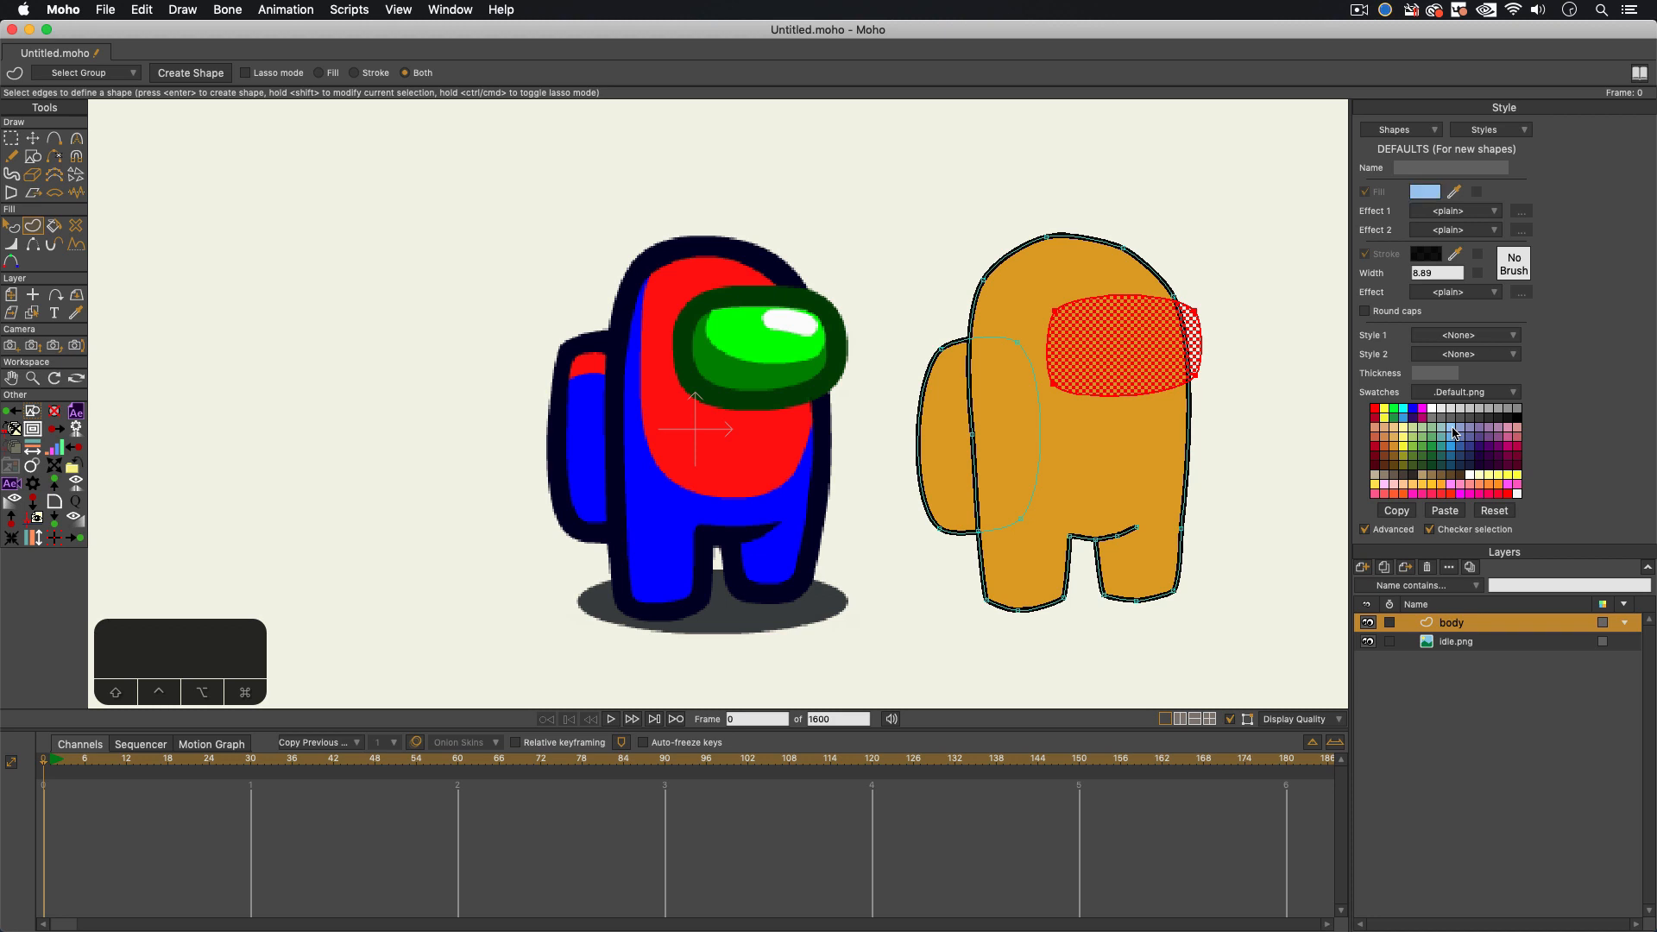
click(190, 73)
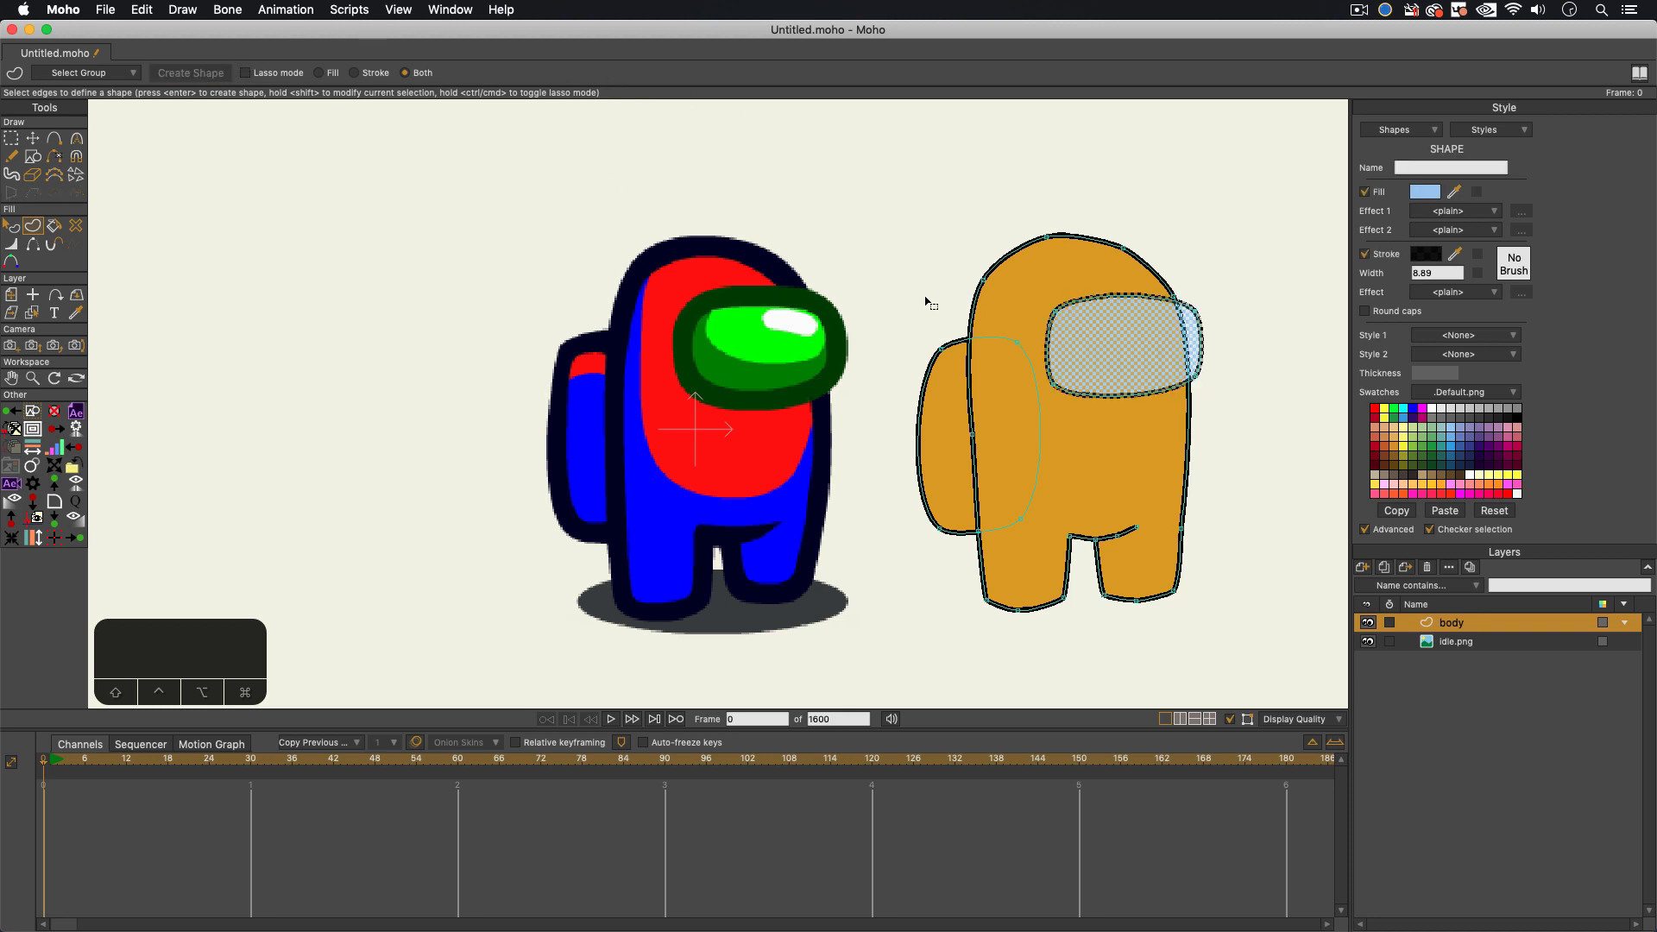
Step: Thicken the line on all points of the character to about 312 percent with the Line Width tool
key(super+a)
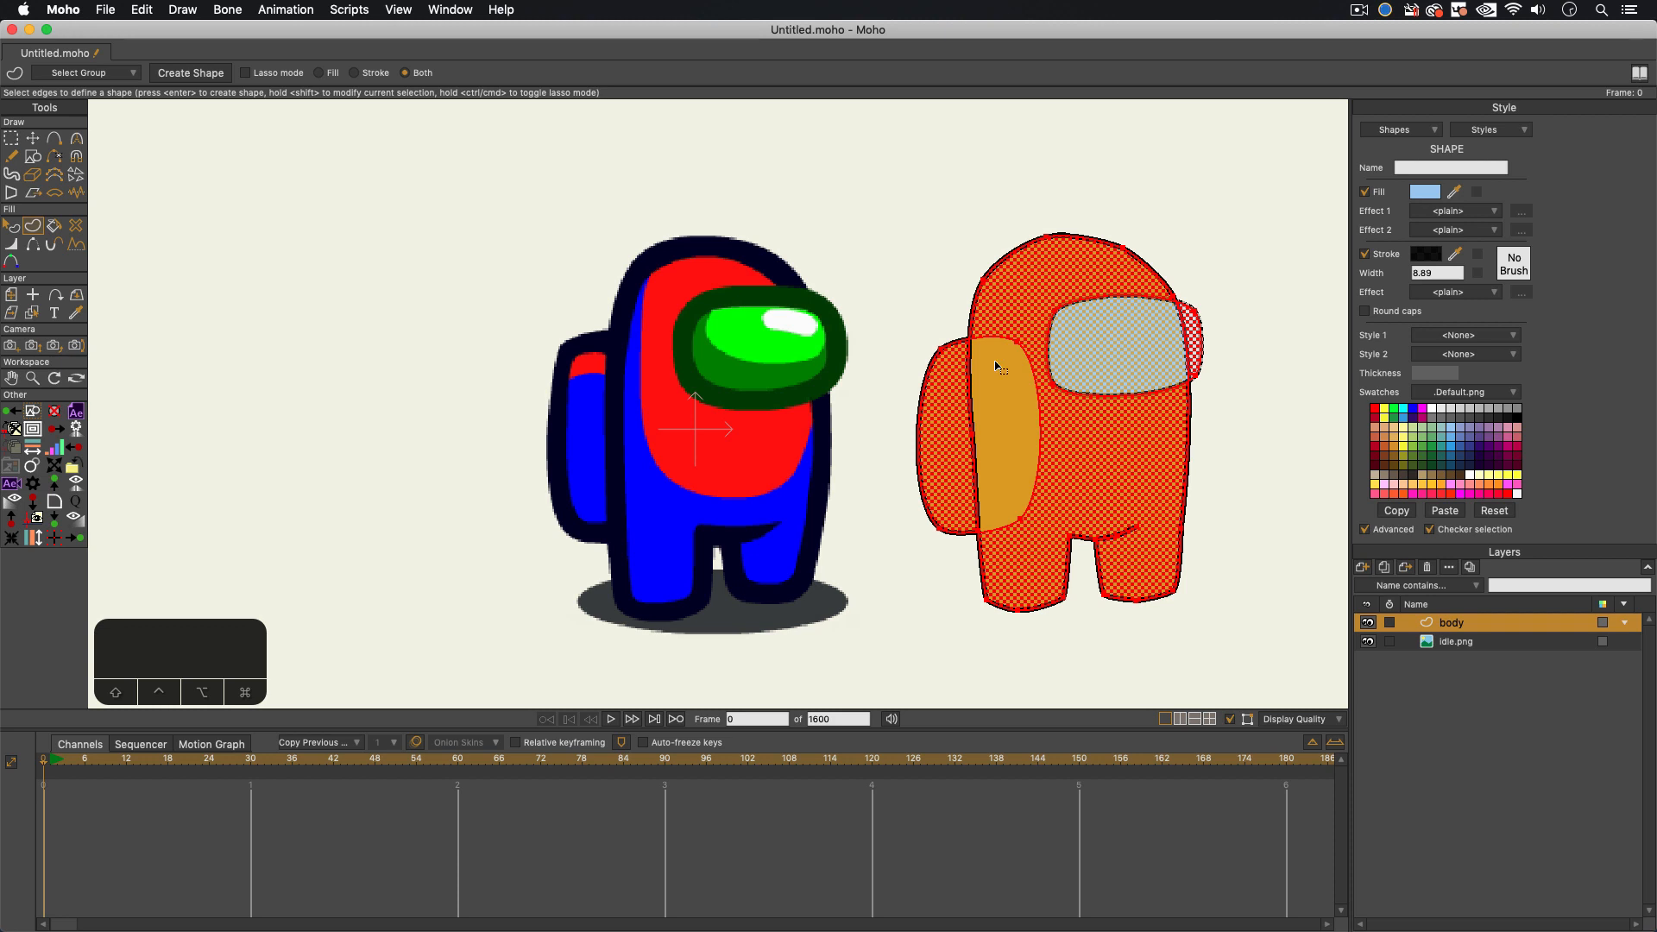
key(w)
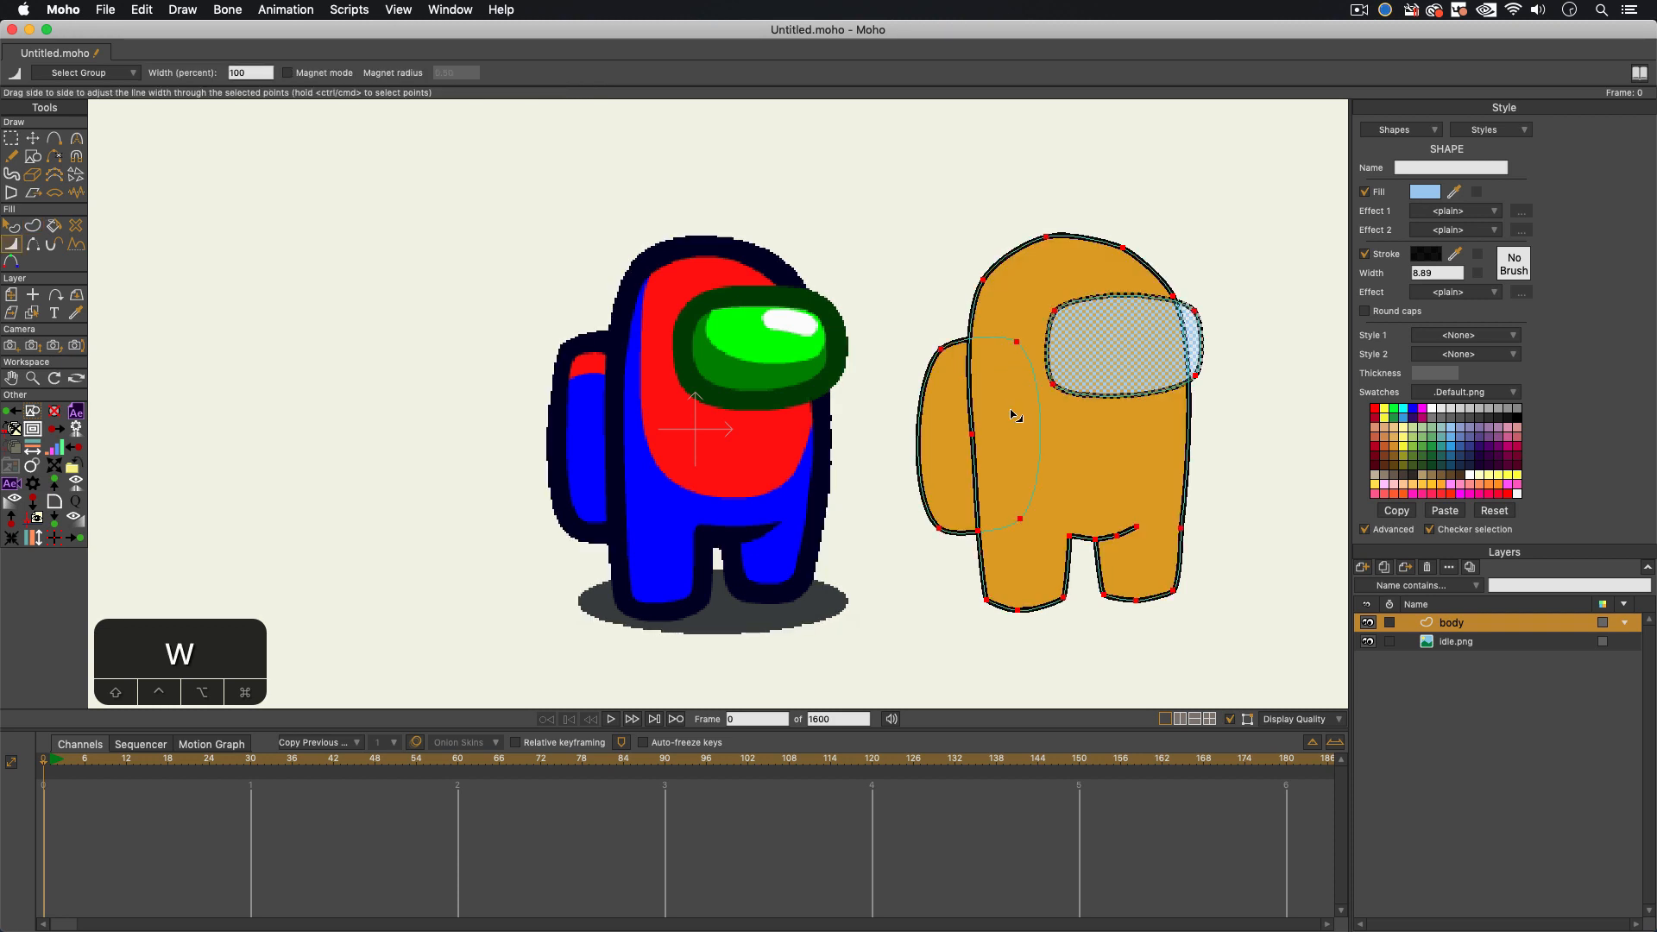
mouse_move(1018, 416)
mouse_down()
mouse_move(1131, 430)
mouse_move(1036, 414)
mouse_move(999, 388)
mouse_move(992, 437)
mouse_move(1014, 434)
mouse_up()
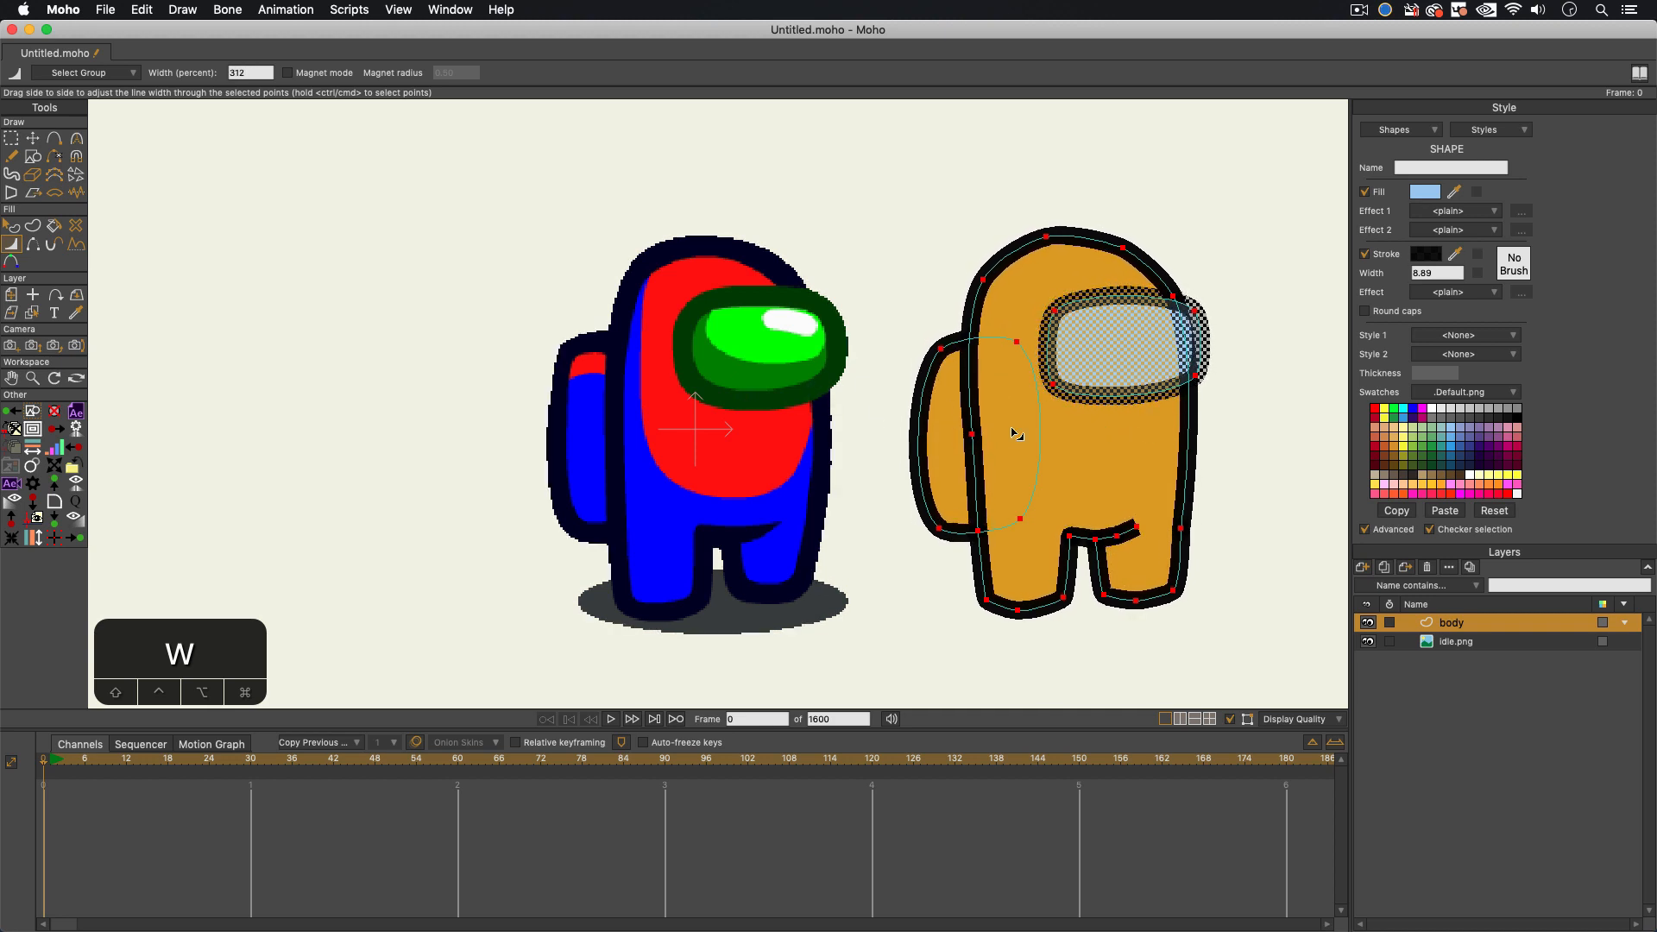
Step: Taper the leg crease to width 0 at its tip and set the line width between the legs to about 310 percent
key(t)
click(1136, 527)
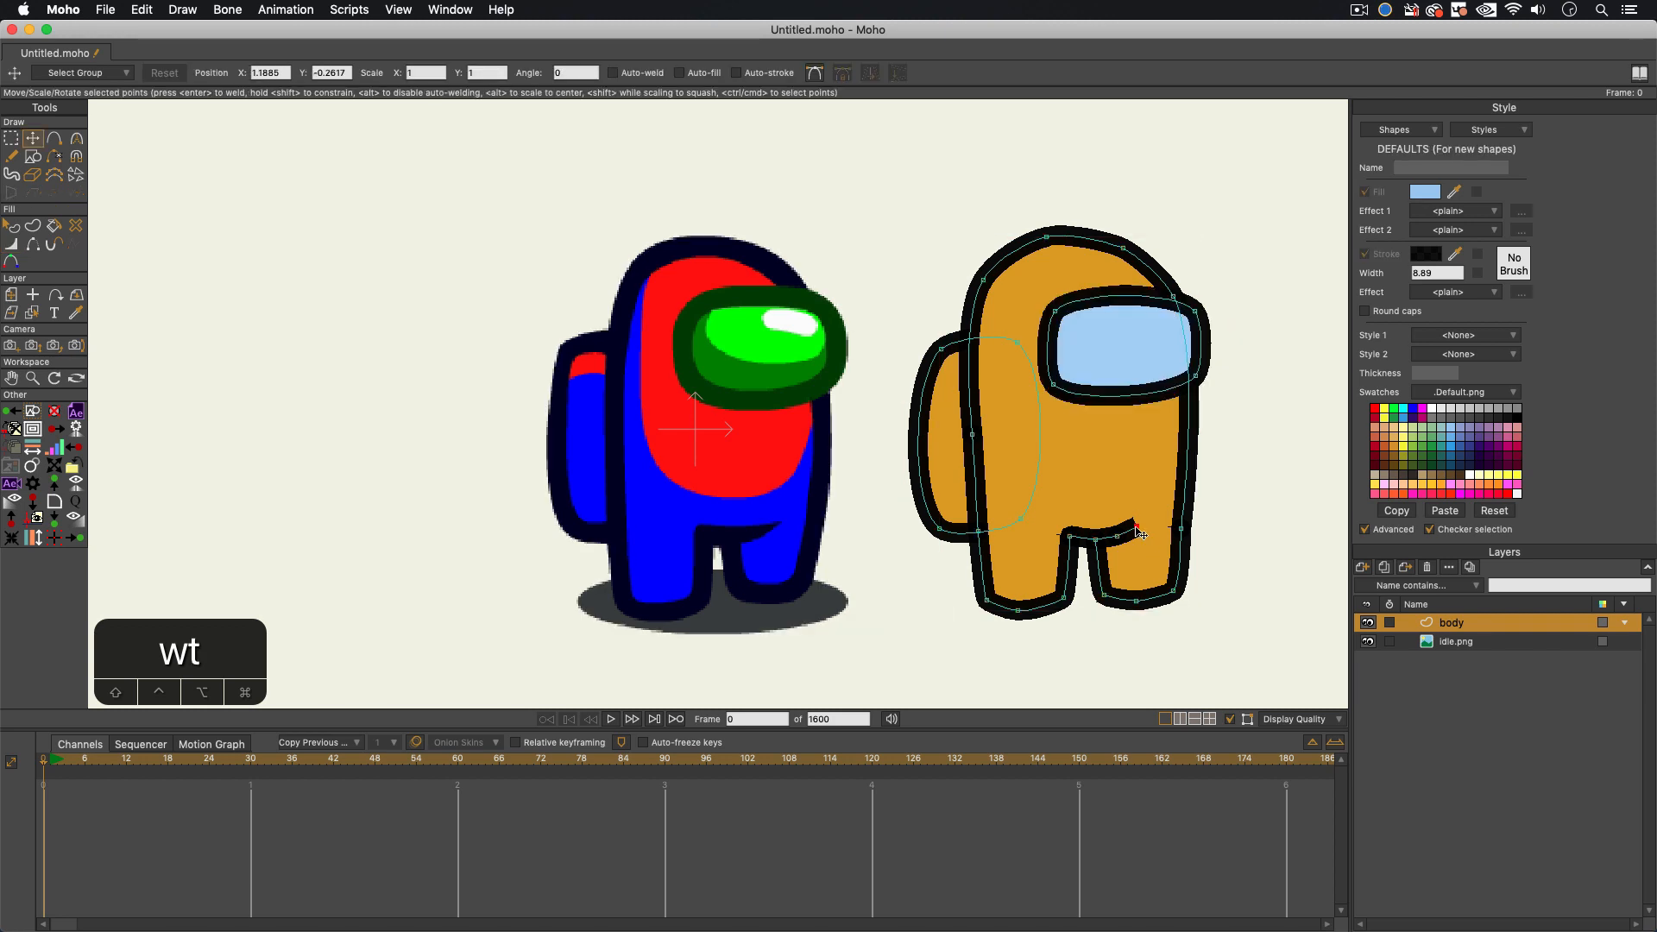
key(w)
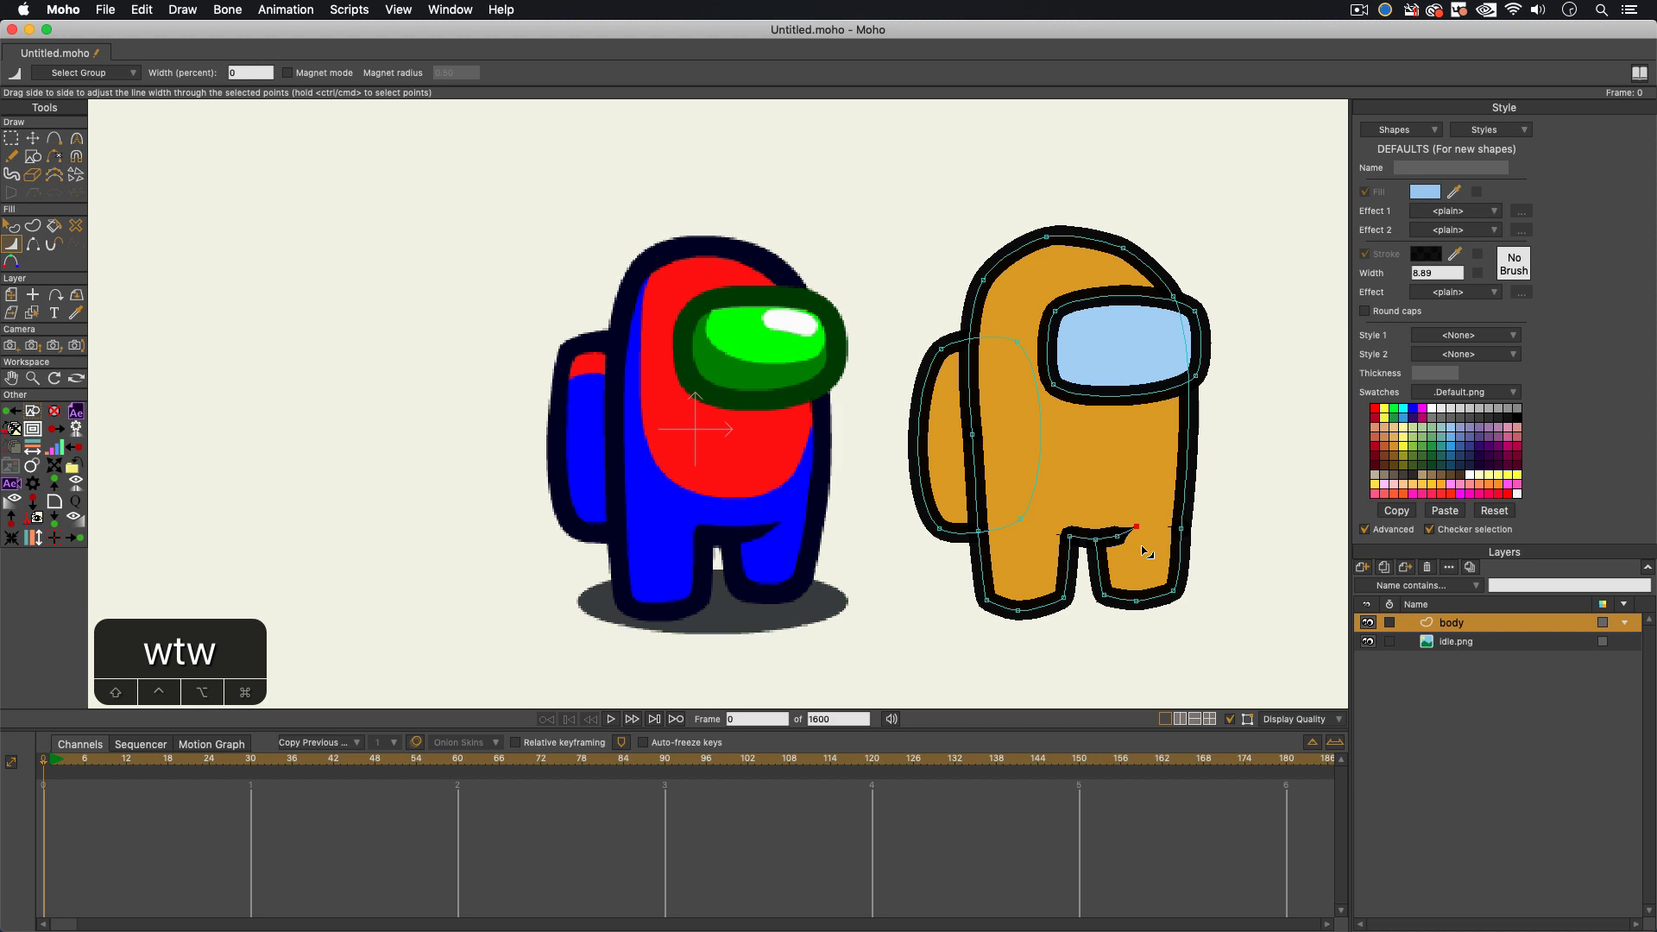
drag(1096, 544, 1059, 544)
scroll(1113, 547, up, 5)
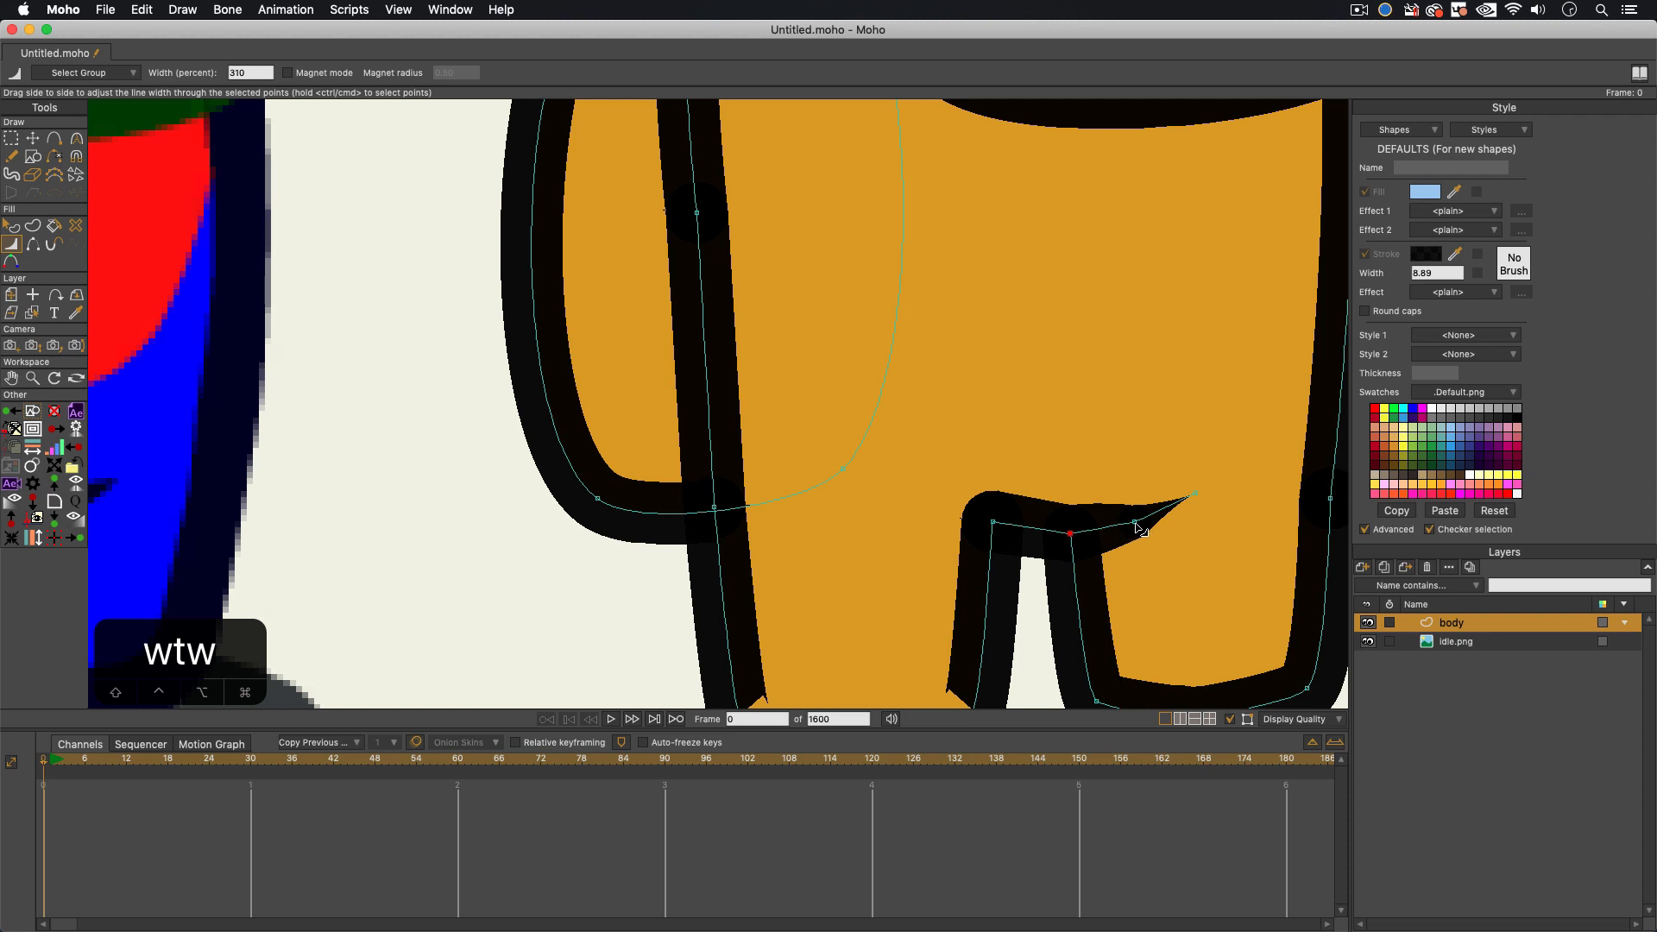
Step: Adjust the positions of the points between the legs and along the crease to smooth its curve
key(c)
key(t)
scroll(1104, 496, down, 1)
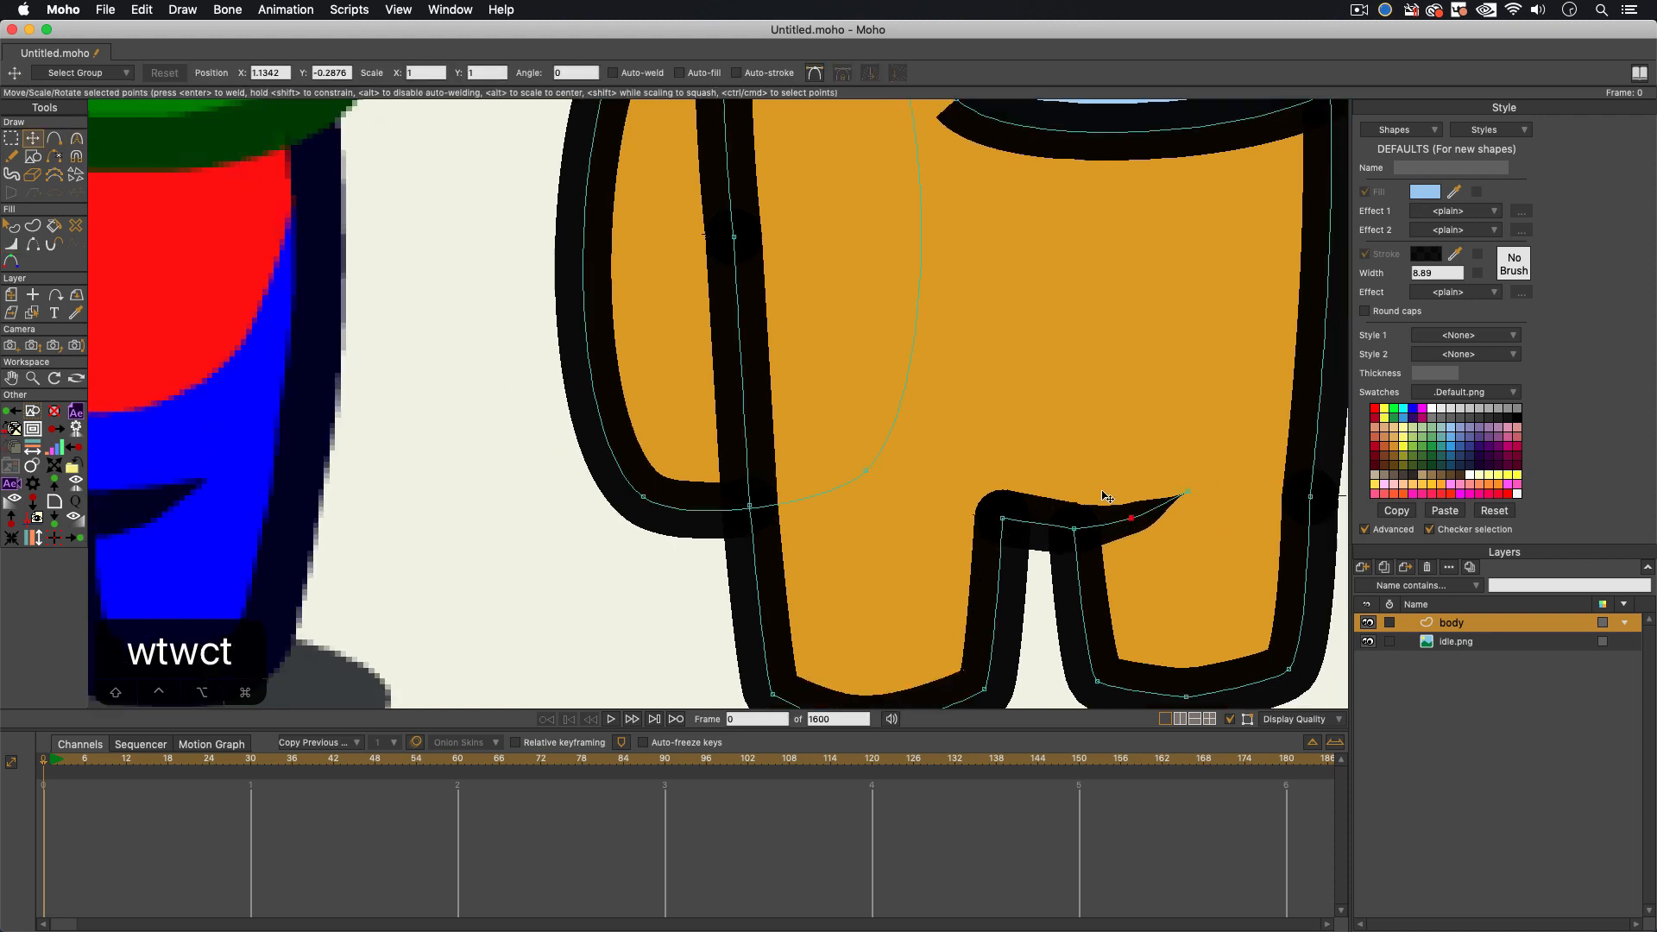
scroll(1105, 498, down, 1)
key(t)
drag(1094, 515, 1081, 515)
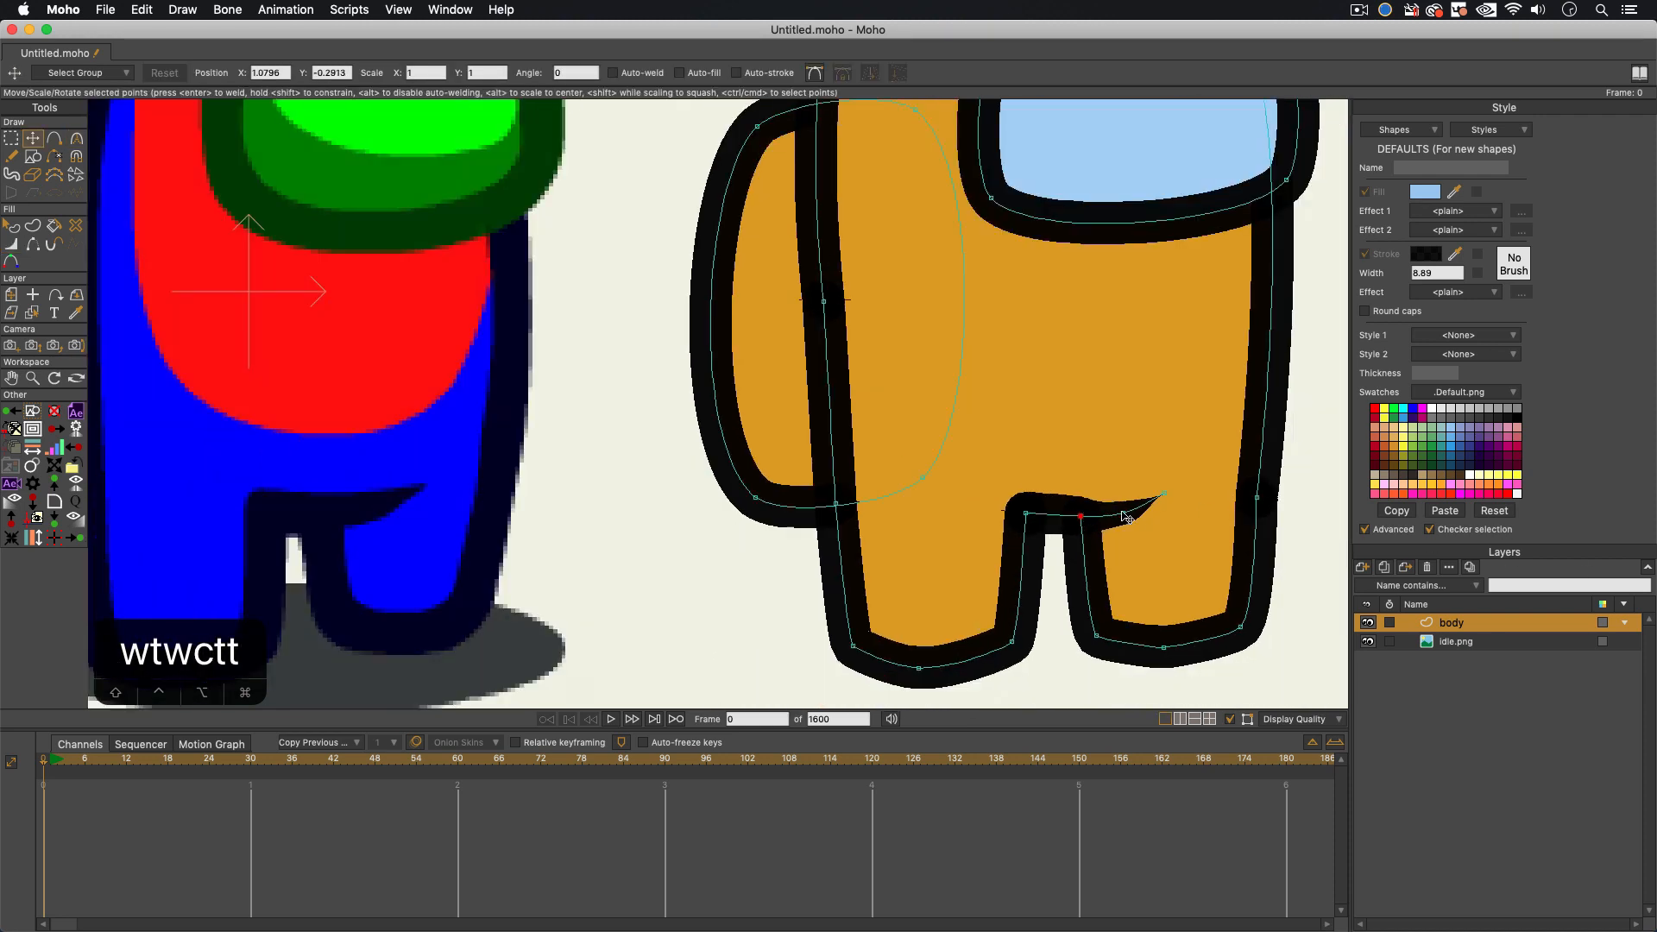
click(1163, 492)
click(1123, 510)
key(t)
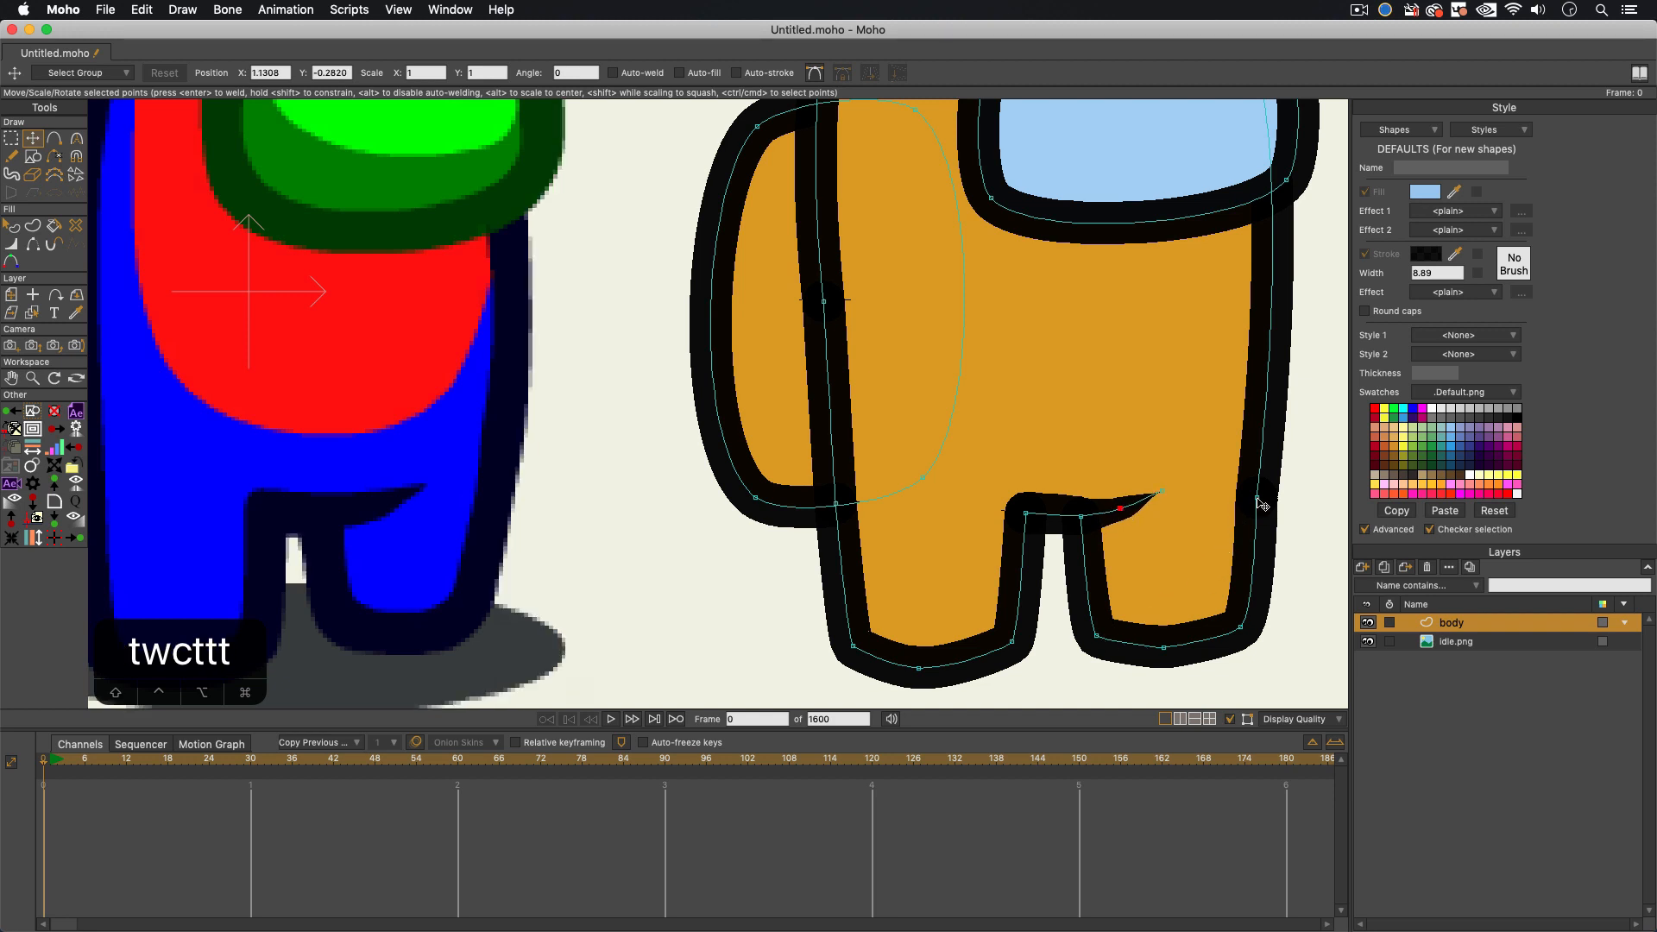
Step: Adjust the body outline's front edge, and reposition and smooth the point on the upper front of the head
click(1257, 499)
scroll(990, 418, down, 1)
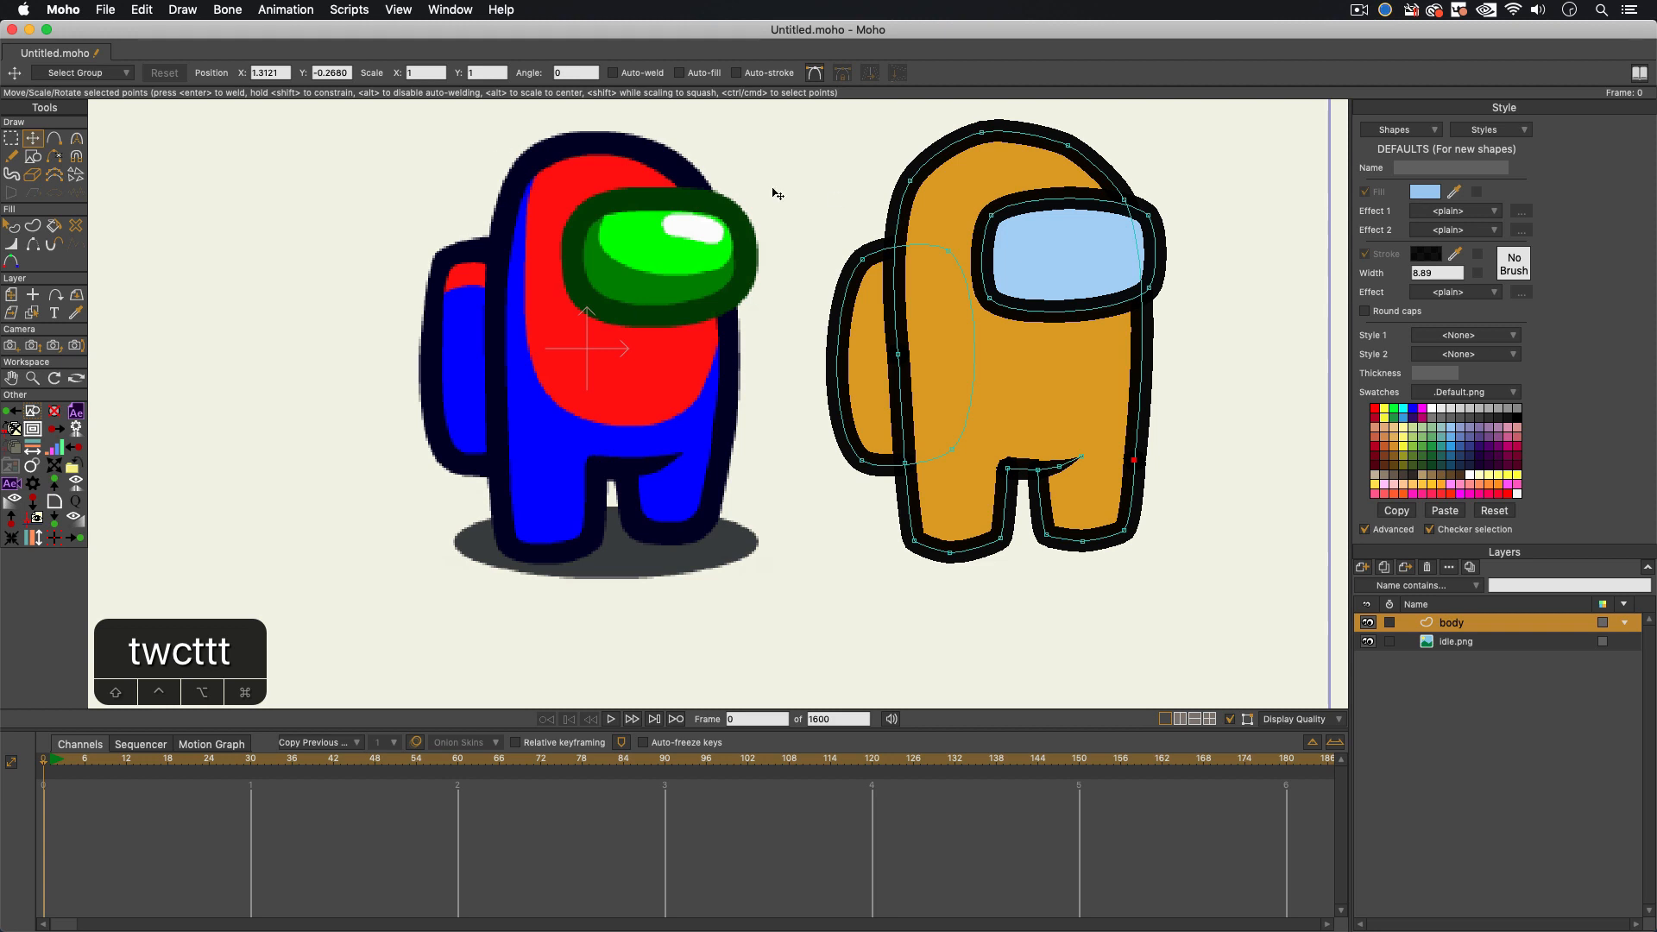
key(t)
drag(1068, 145, 1081, 147)
key(c)
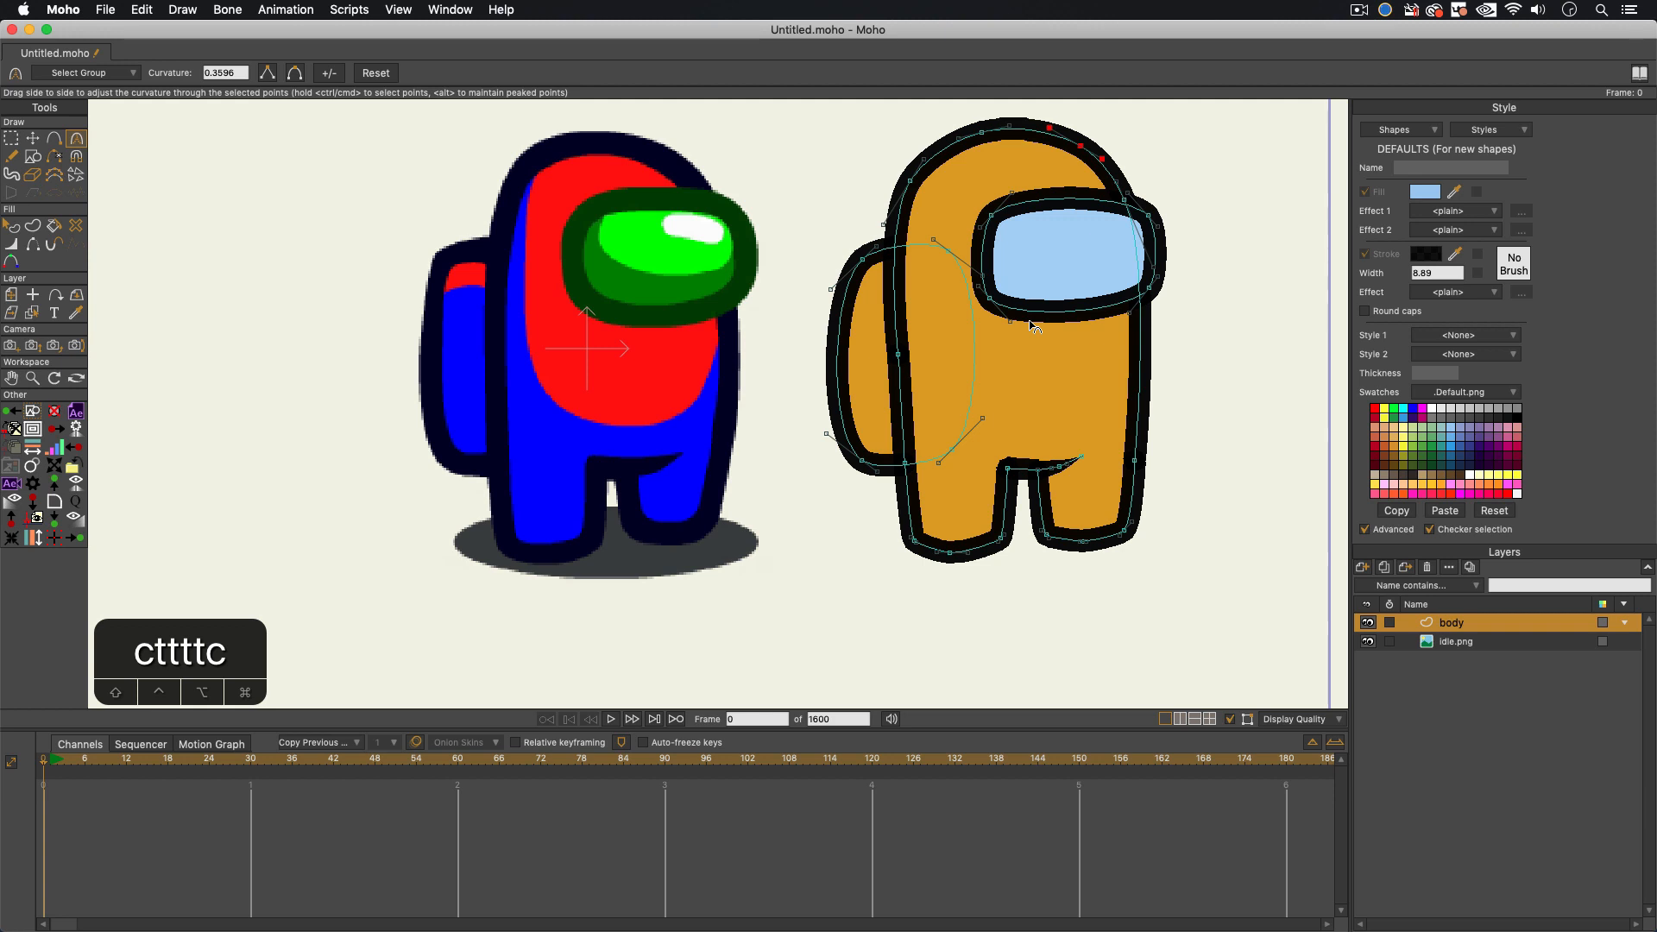
Step: Set the default fill colour for new shapes to a semi-transparent black (000000) for shading
click(1425, 199)
drag(1207, 425, 1223, 442)
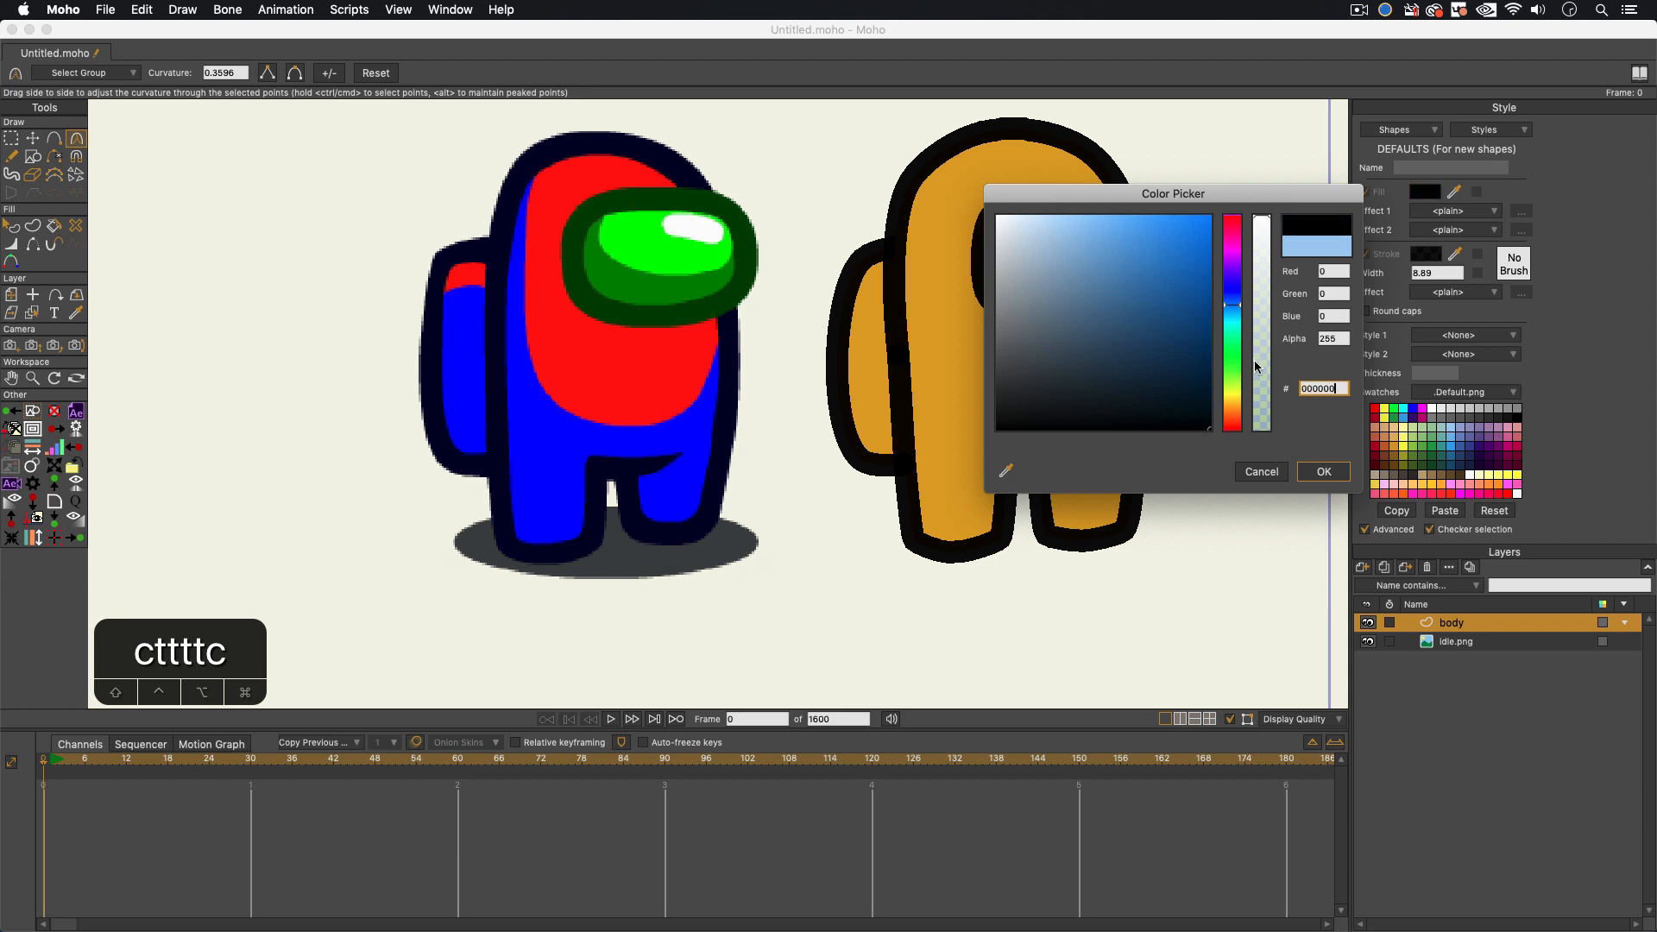
click(1256, 325)
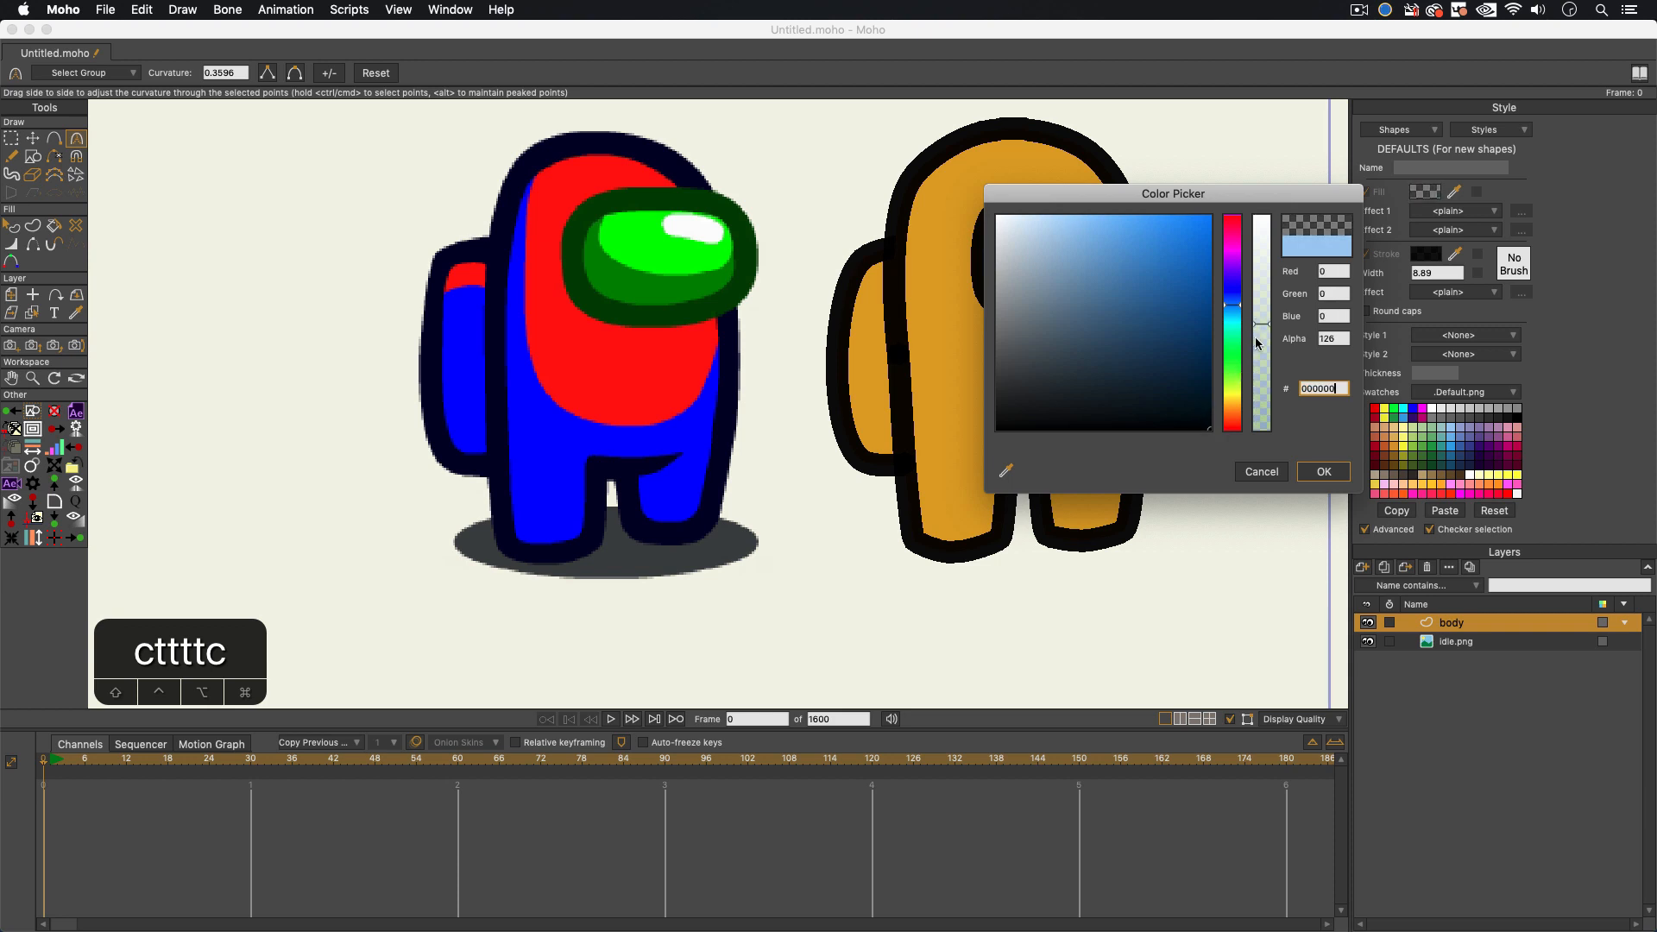
drag(1255, 338, 1257, 374)
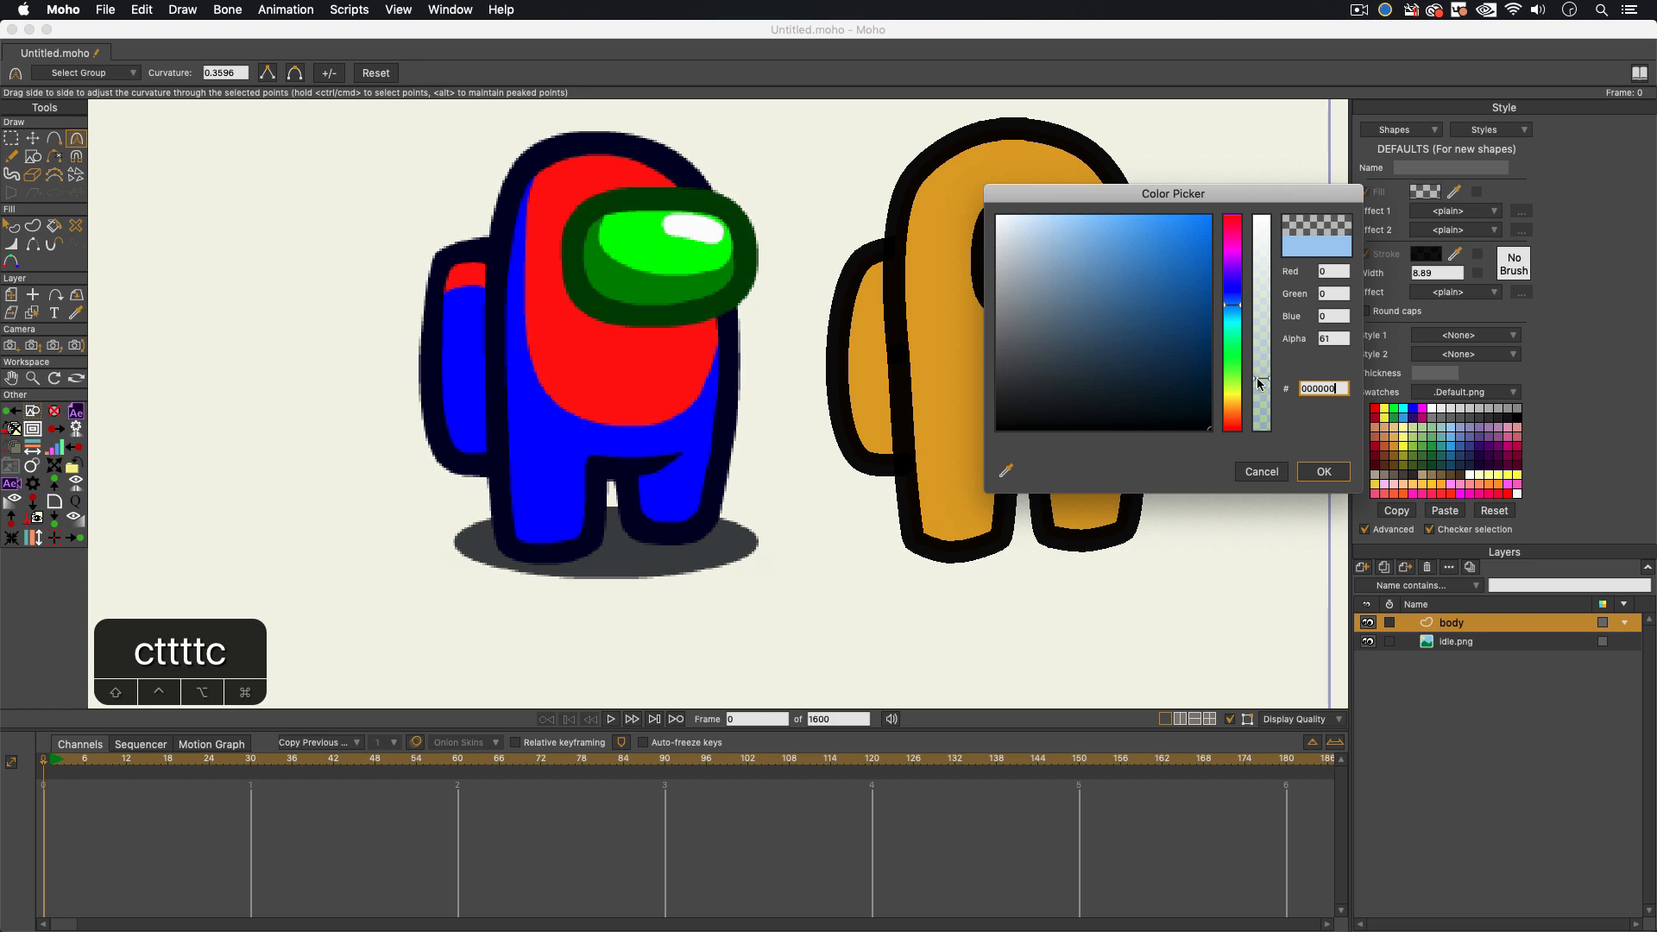
drag(1256, 381, 1256, 386)
click(1325, 475)
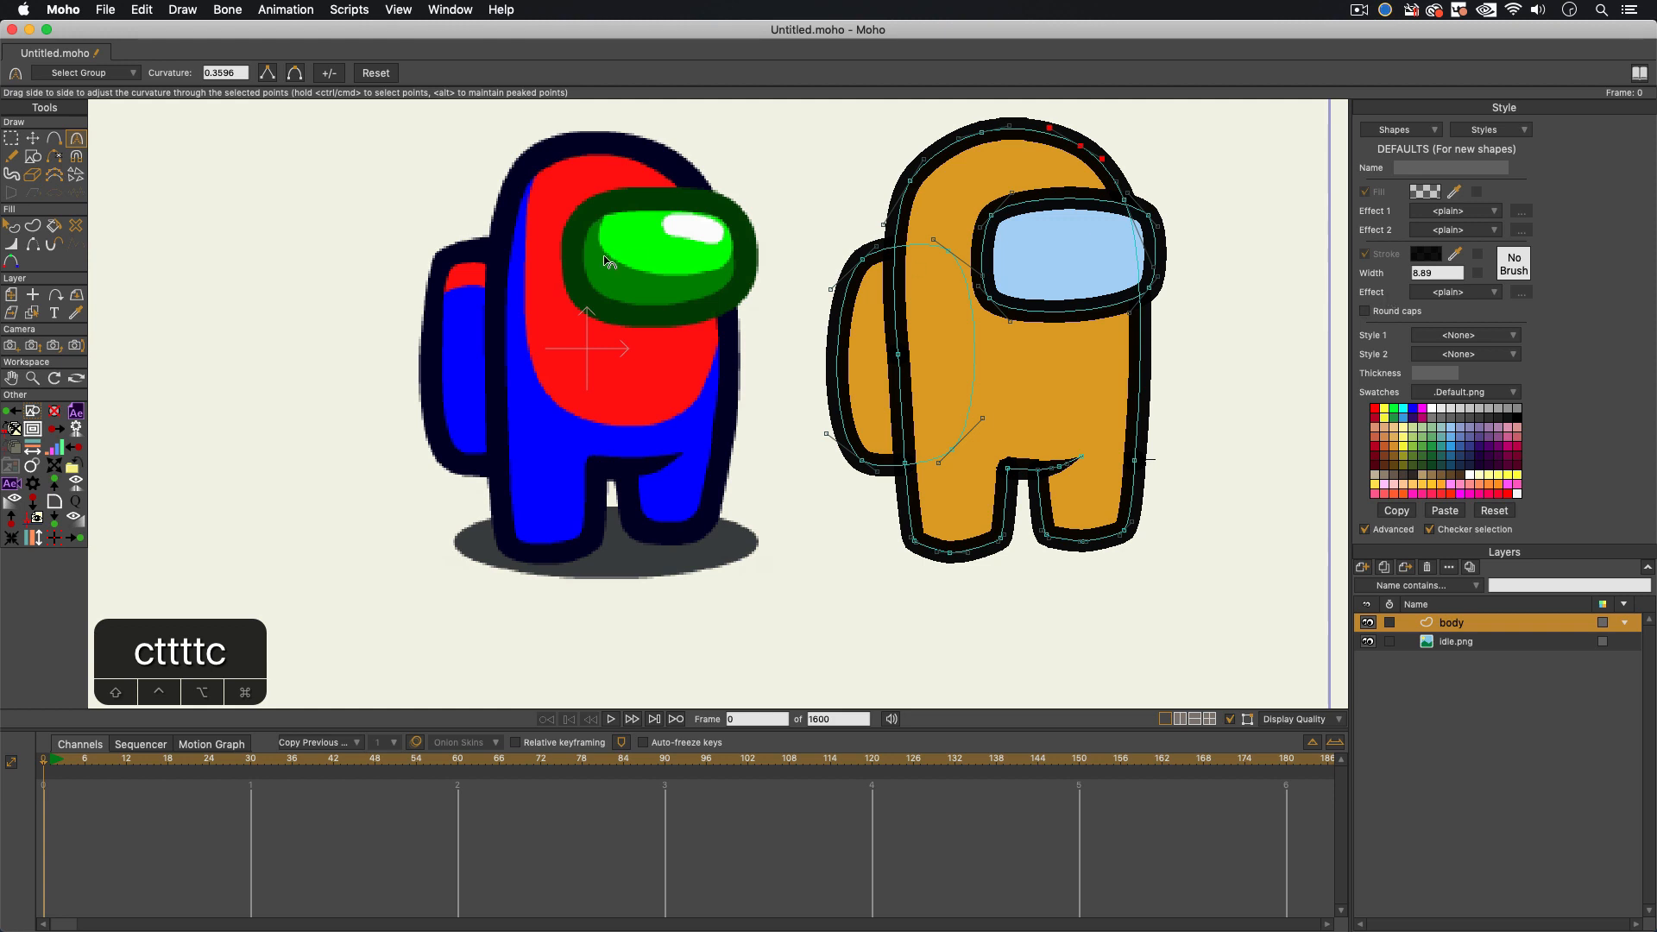
Step: Draw a filled shadow rectangle over the lower body and reshape it with added points around the back leg and leg gap
key(s)
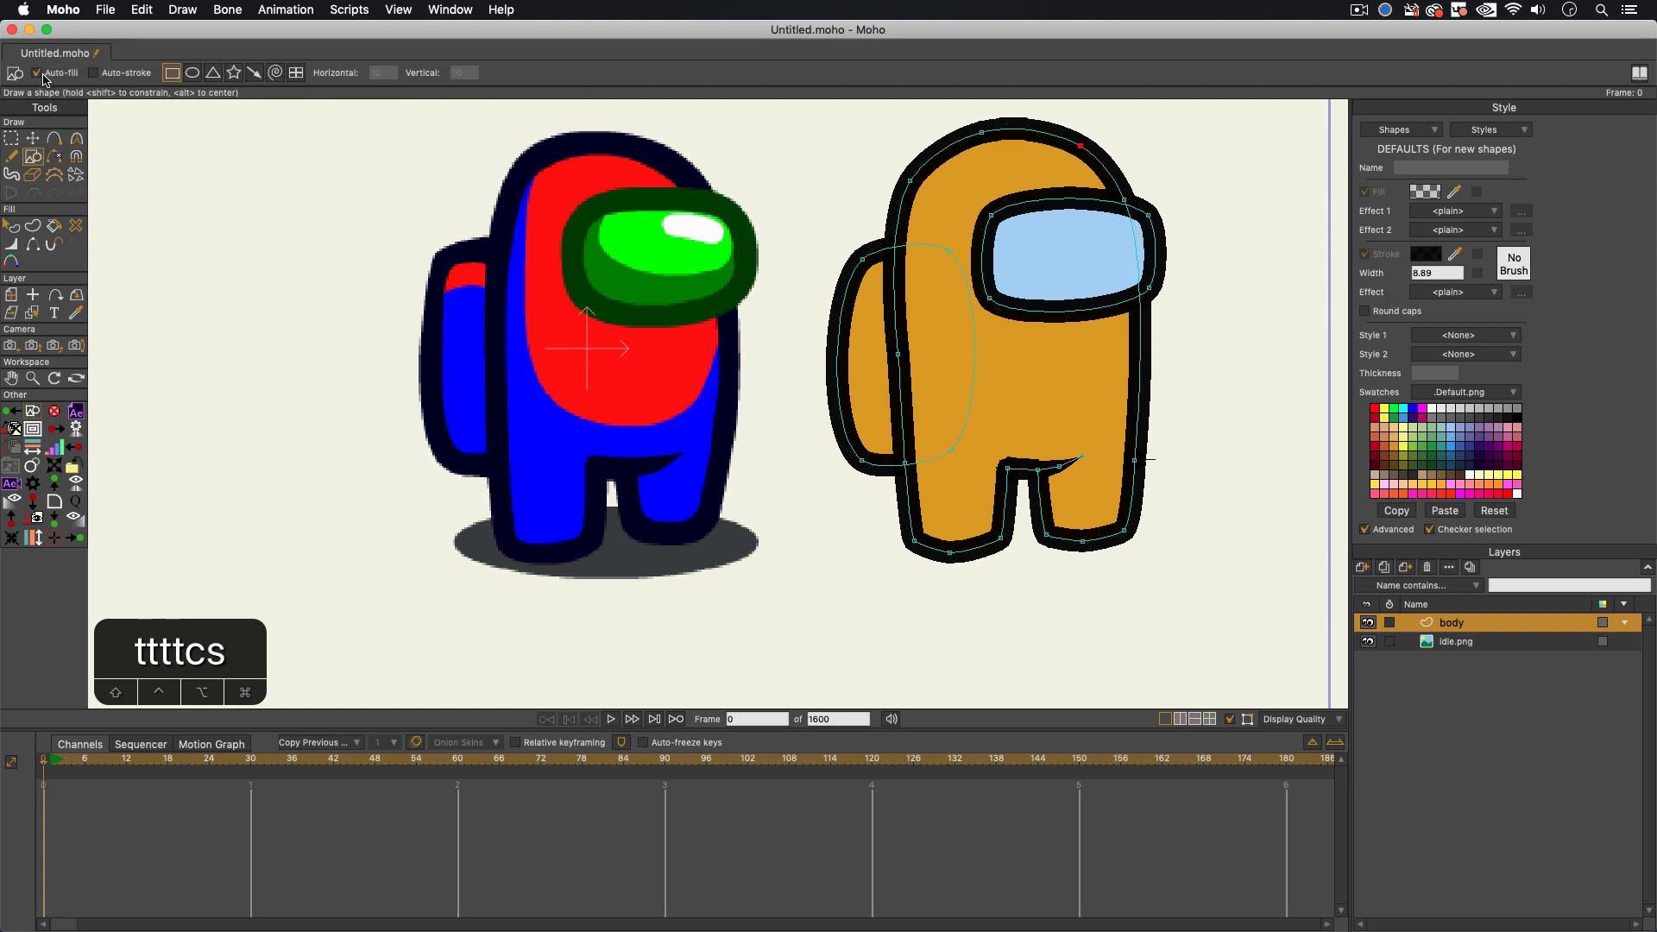
mouse_move(953, 390)
mouse_down()
mouse_move(1220, 648)
mouse_move(1083, 419)
mouse_move(1146, 424)
mouse_move(1131, 475)
mouse_move(1122, 416)
mouse_move(1027, 470)
mouse_move(920, 448)
mouse_move(904, 459)
mouse_move(1002, 535)
mouse_move(1003, 479)
mouse_move(935, 548)
mouse_move(910, 530)
mouse_up()
key(a)
key(t)
key(a)
key(a)
key(a)
drag(1057, 458, 1047, 532)
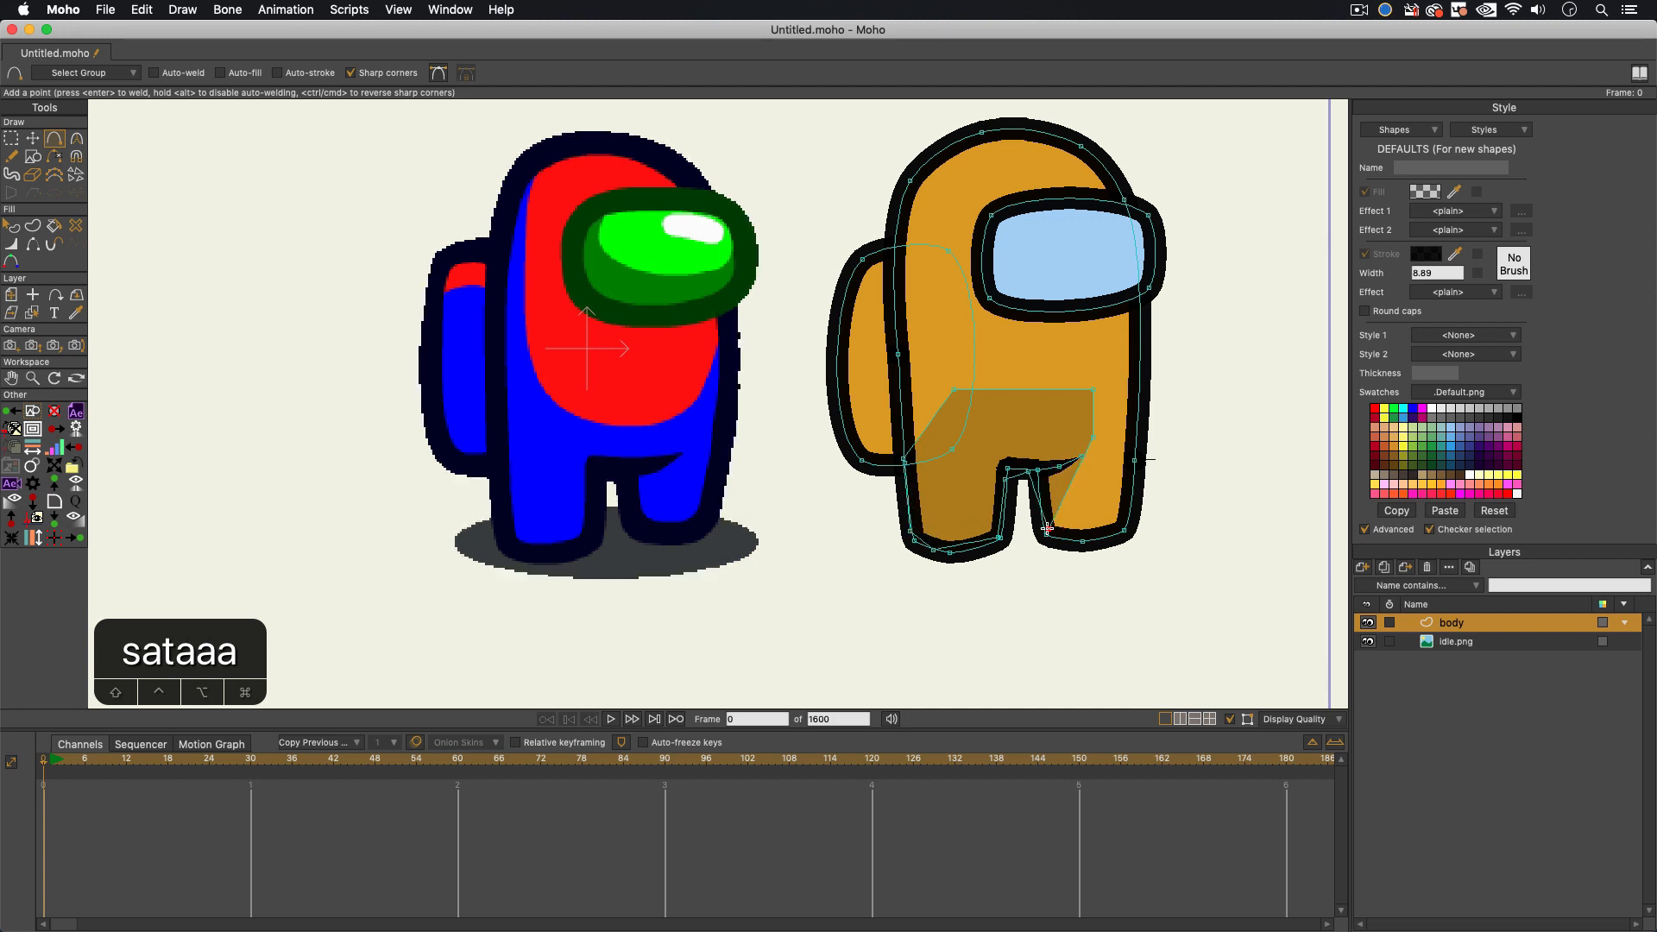
Step: Extend the body shadow over the front leg and up the back to the head, adding points to bend its inner edge
key(t)
drag(1094, 439, 1089, 538)
key(a)
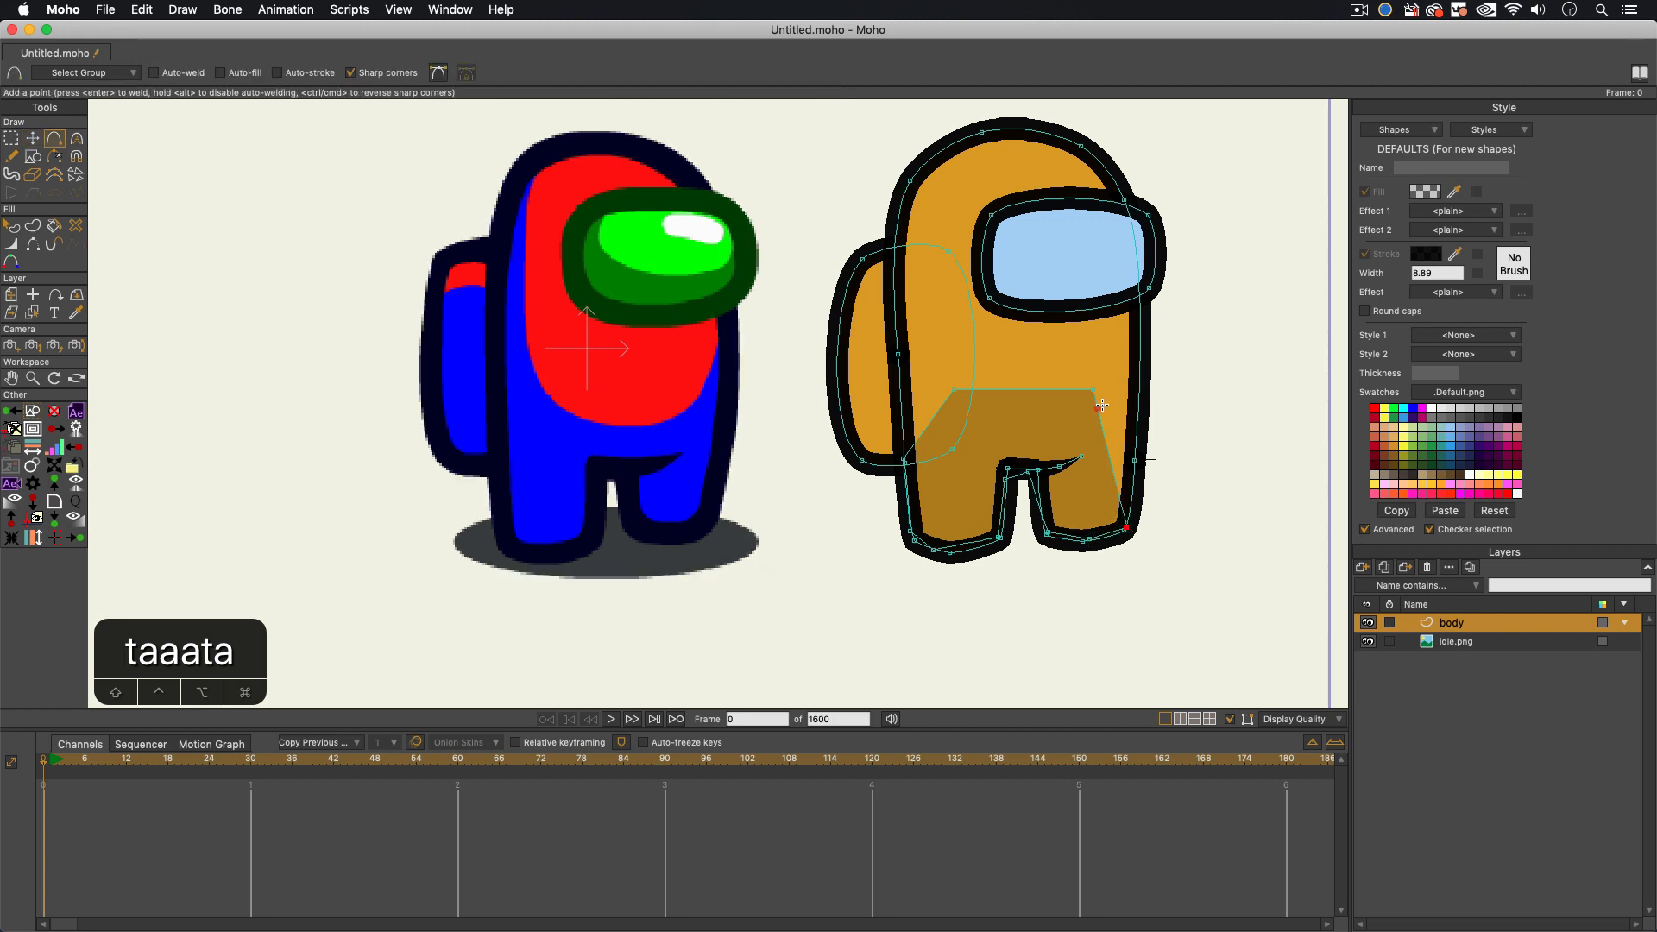
key(t)
drag(1093, 391, 913, 176)
key(a)
key(t)
key(a)
click(957, 260)
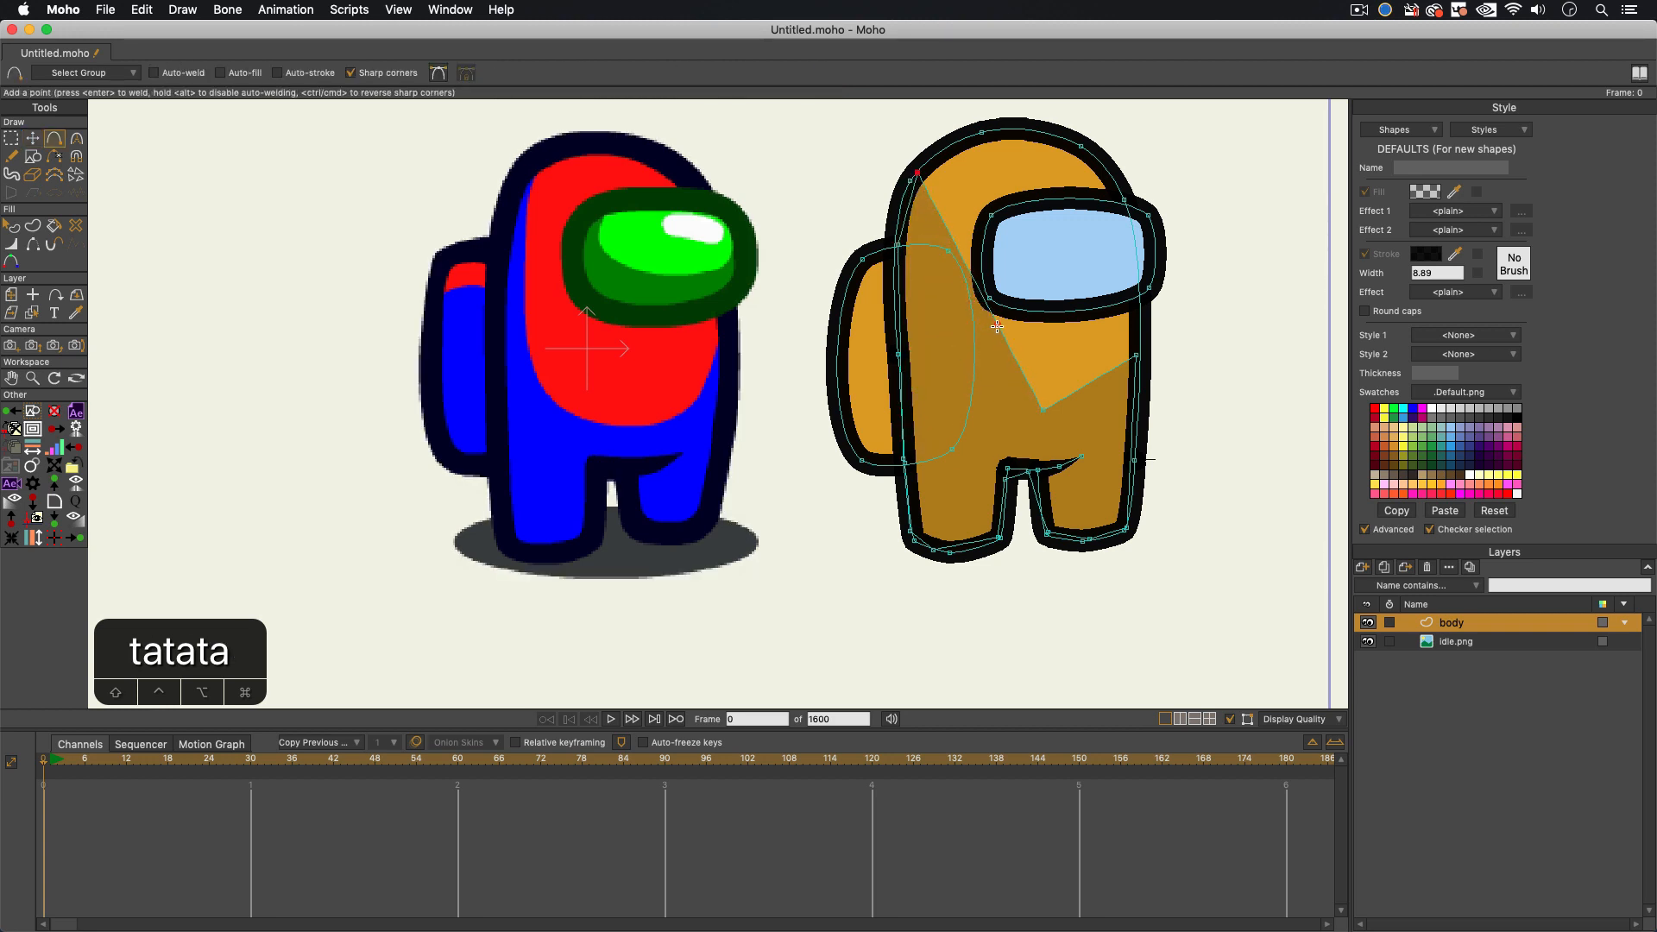
drag(997, 326, 944, 341)
Step: Shape a shadow over the backpack along its outline, leaving its top part lit, and adjust its upper and lower edges
key(t)
drag(904, 460, 861, 457)
key(a)
drag(878, 373, 890, 286)
key(t)
key(a)
click(878, 280)
key(t)
key(t)
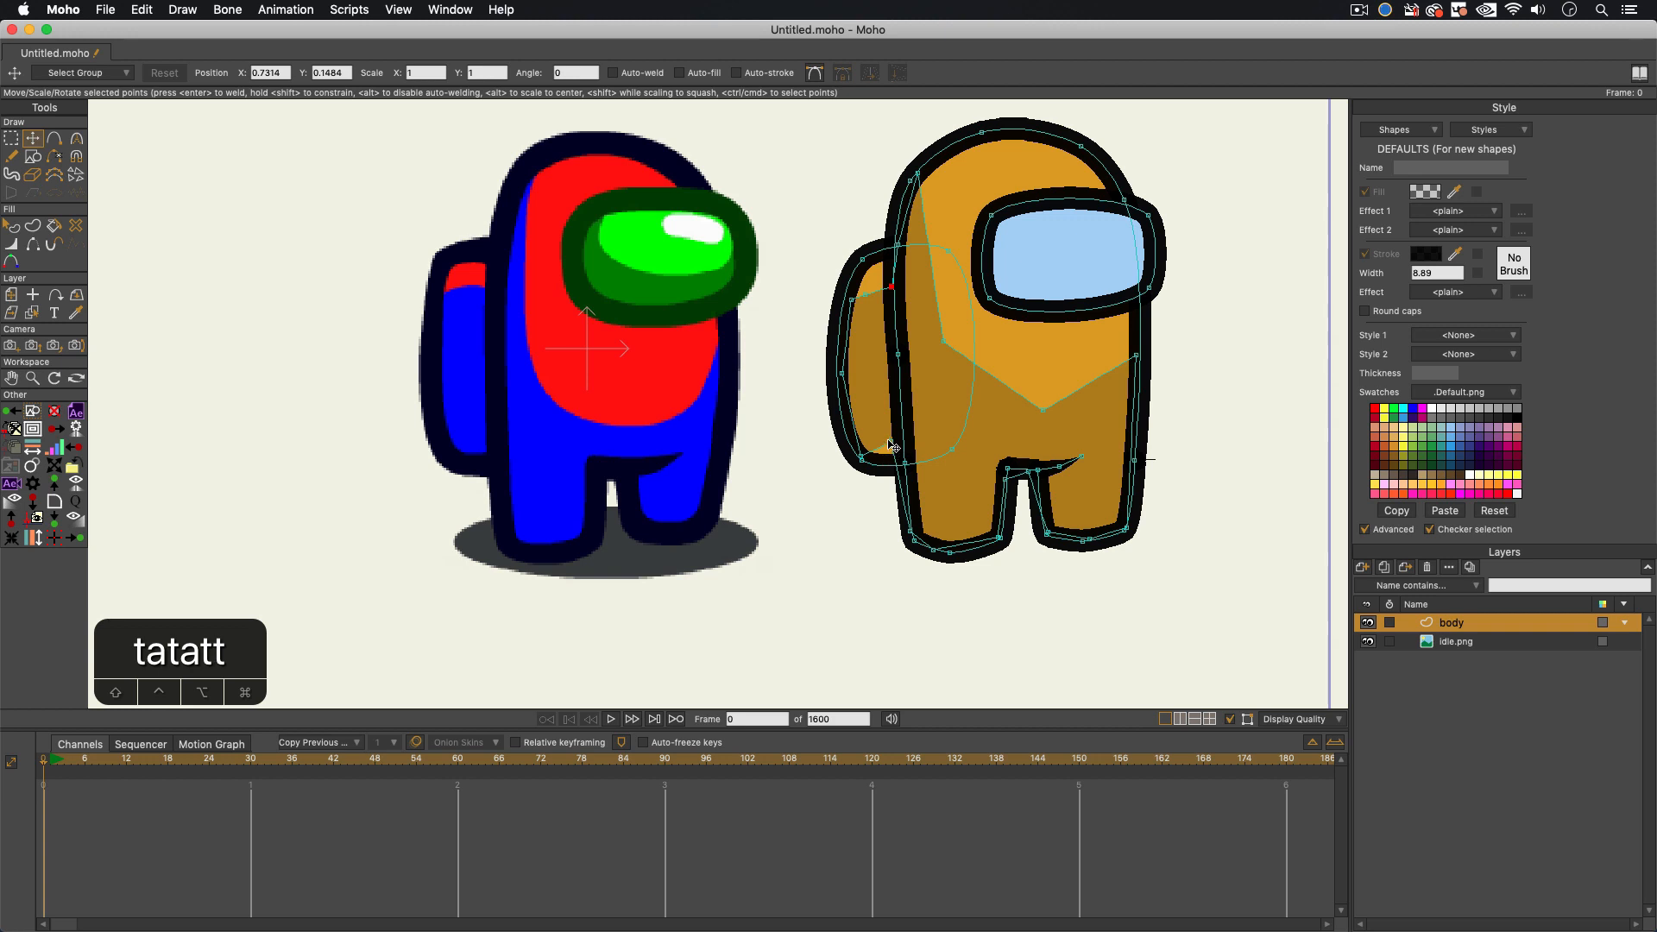
drag(891, 442, 883, 461)
key(t)
drag(871, 288, 1287, 351)
Step: Smooth the body shadow's inner edge into a round curve at the belly point and the point toward the back
key(c)
drag(1041, 411, 1656, 496)
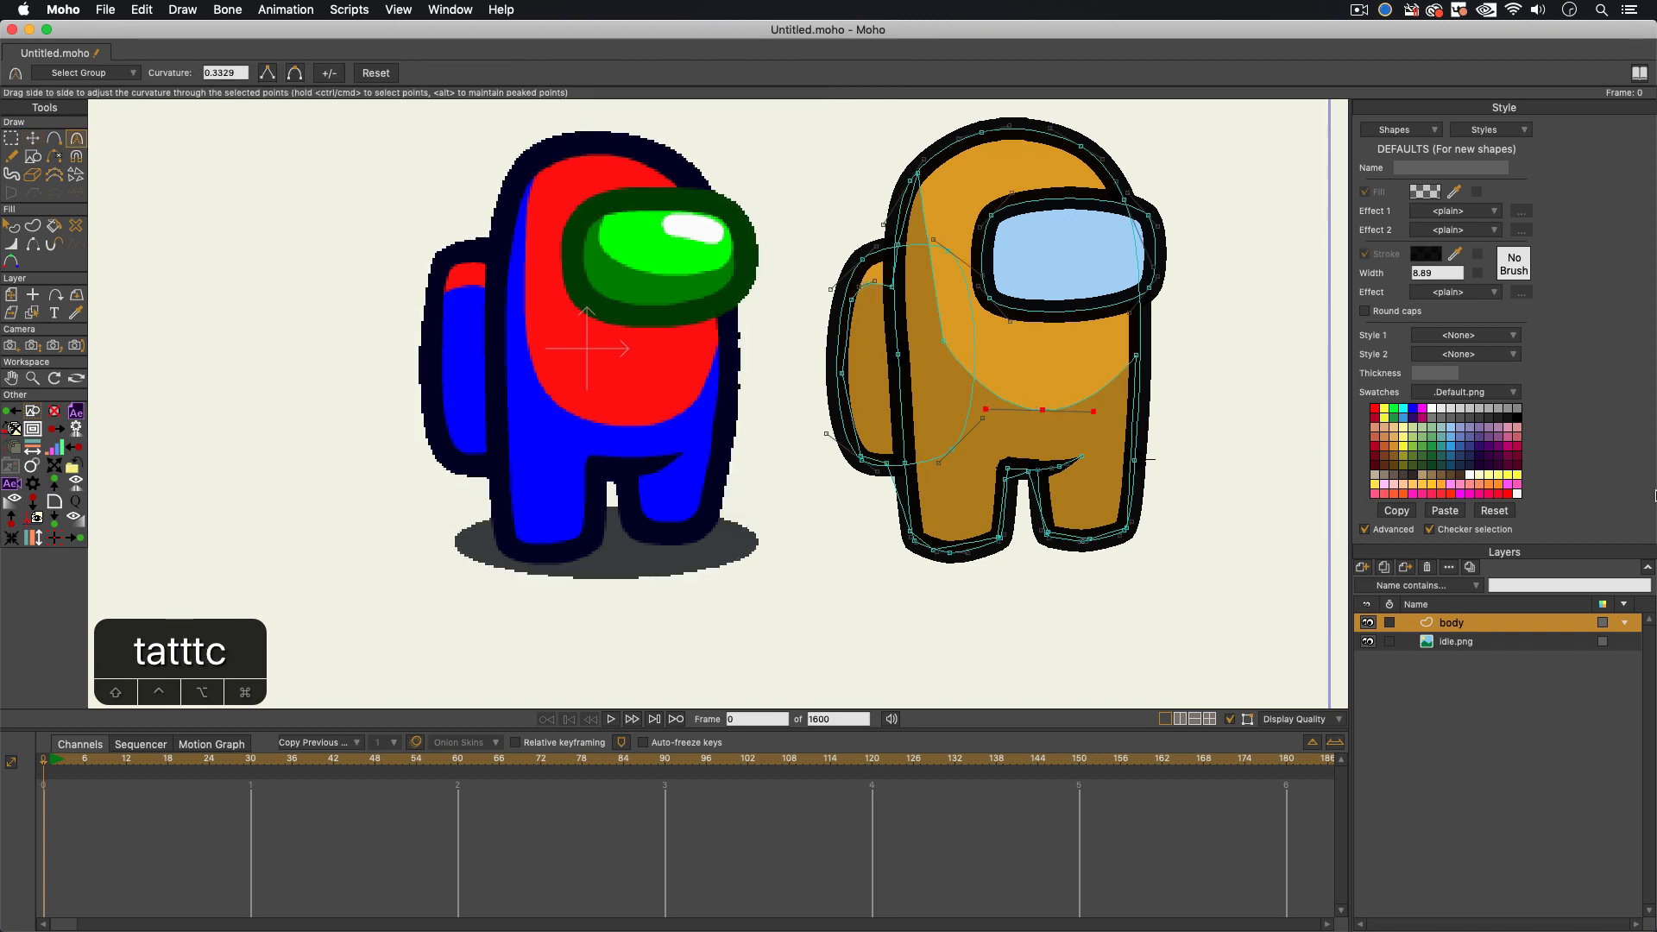
key(t)
click(939, 333)
key(c)
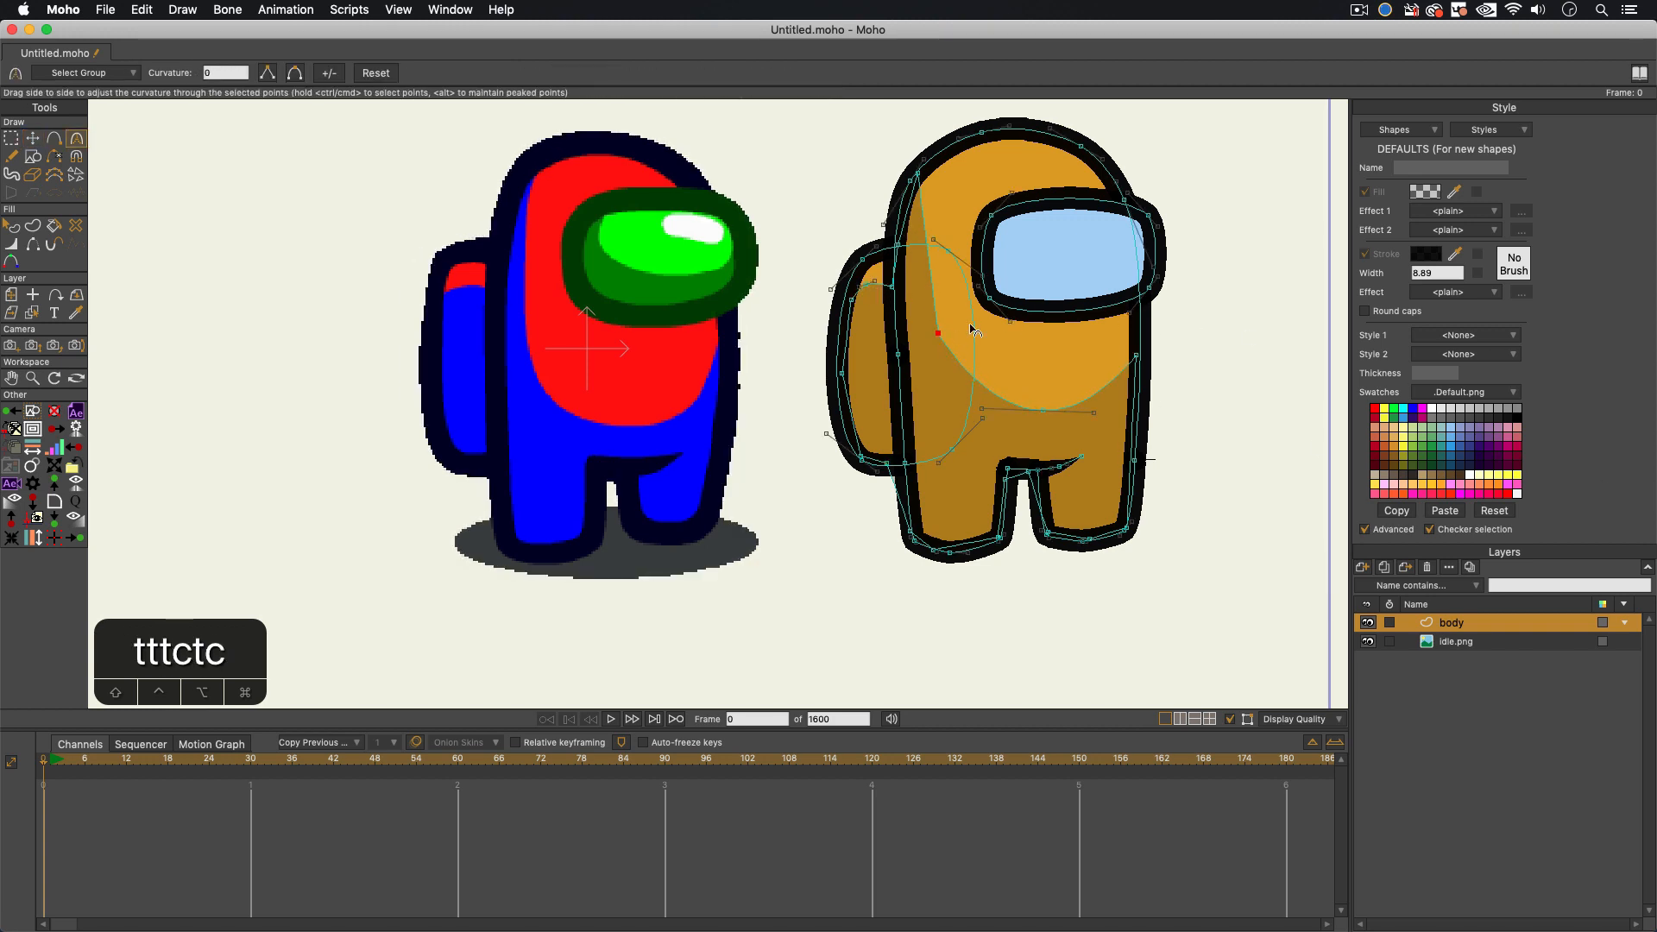
drag(970, 328, 1127, 275)
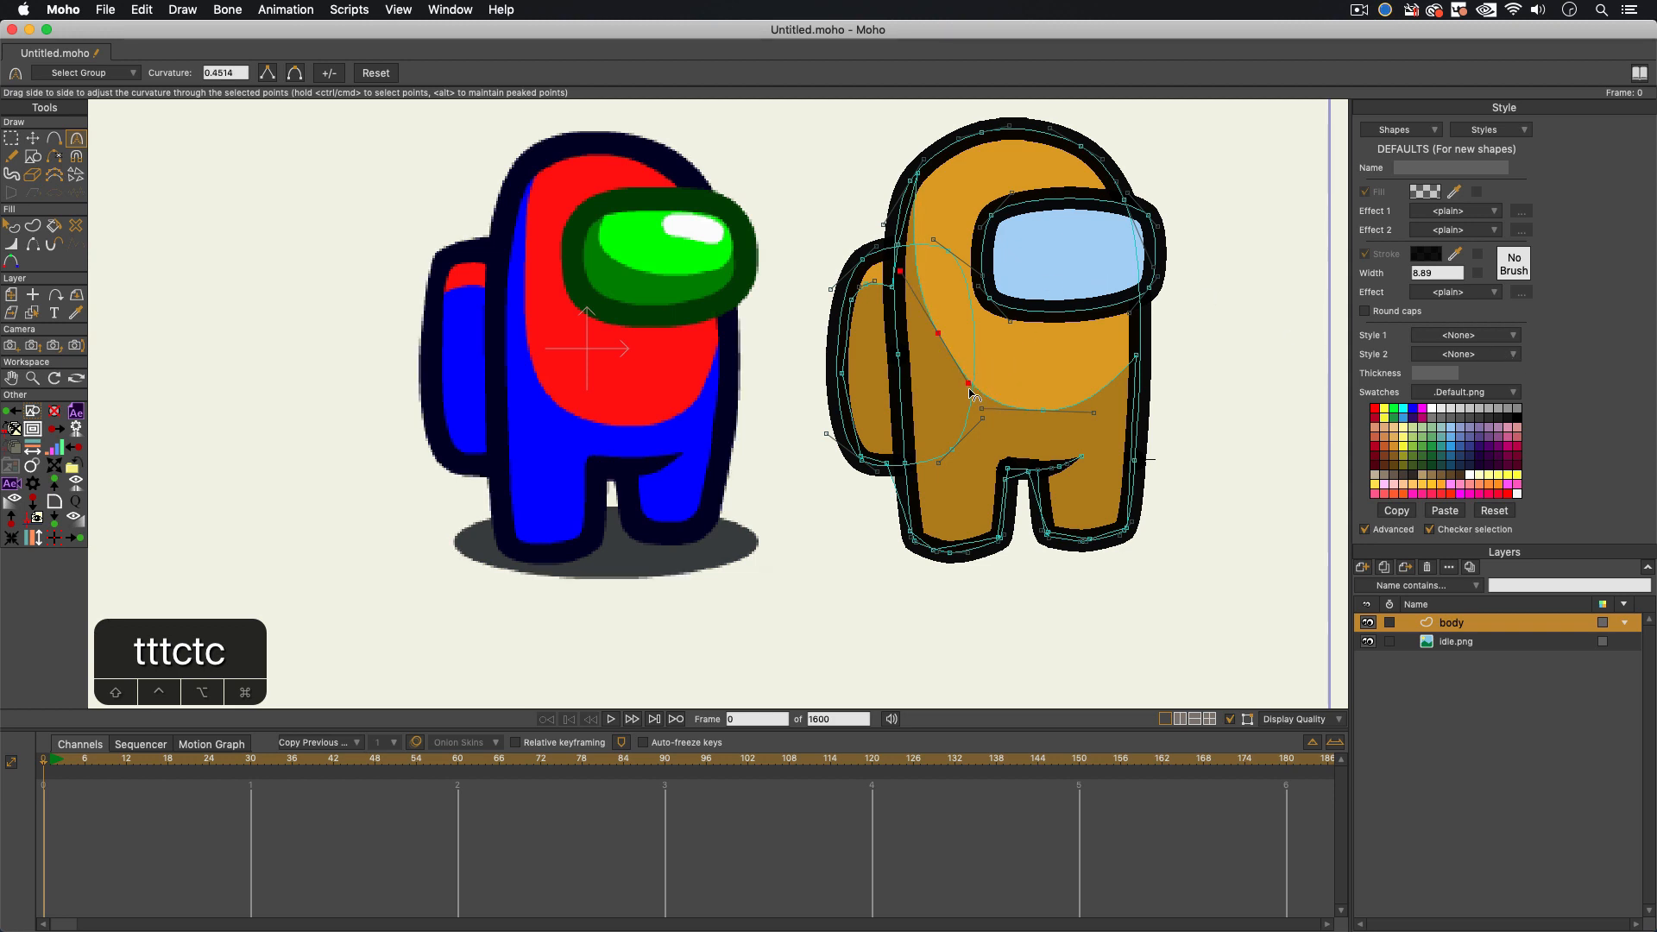
drag(968, 386, 960, 388)
Step: Draw a shadow rectangle on the visor and reshape it to follow the visor's lower and back edges
key(s)
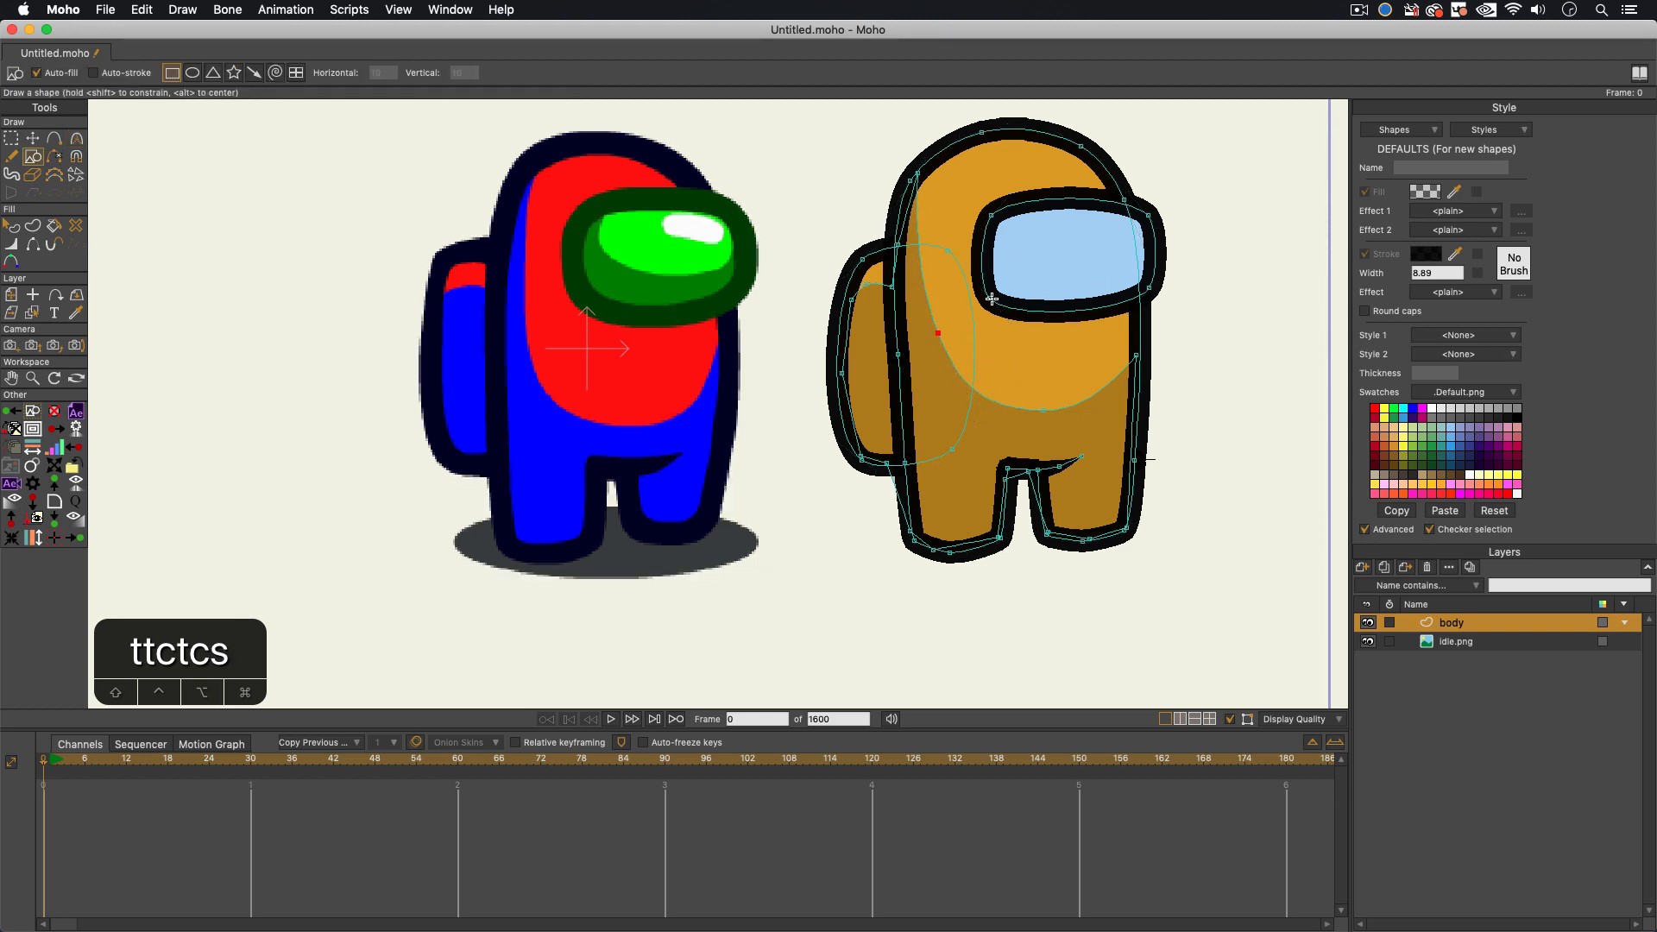
key(s)
mouse_move(993, 249)
mouse_down()
mouse_move(1056, 293)
mouse_move(1150, 283)
mouse_move(1064, 306)
mouse_up()
key(t)
key(t)
key(a)
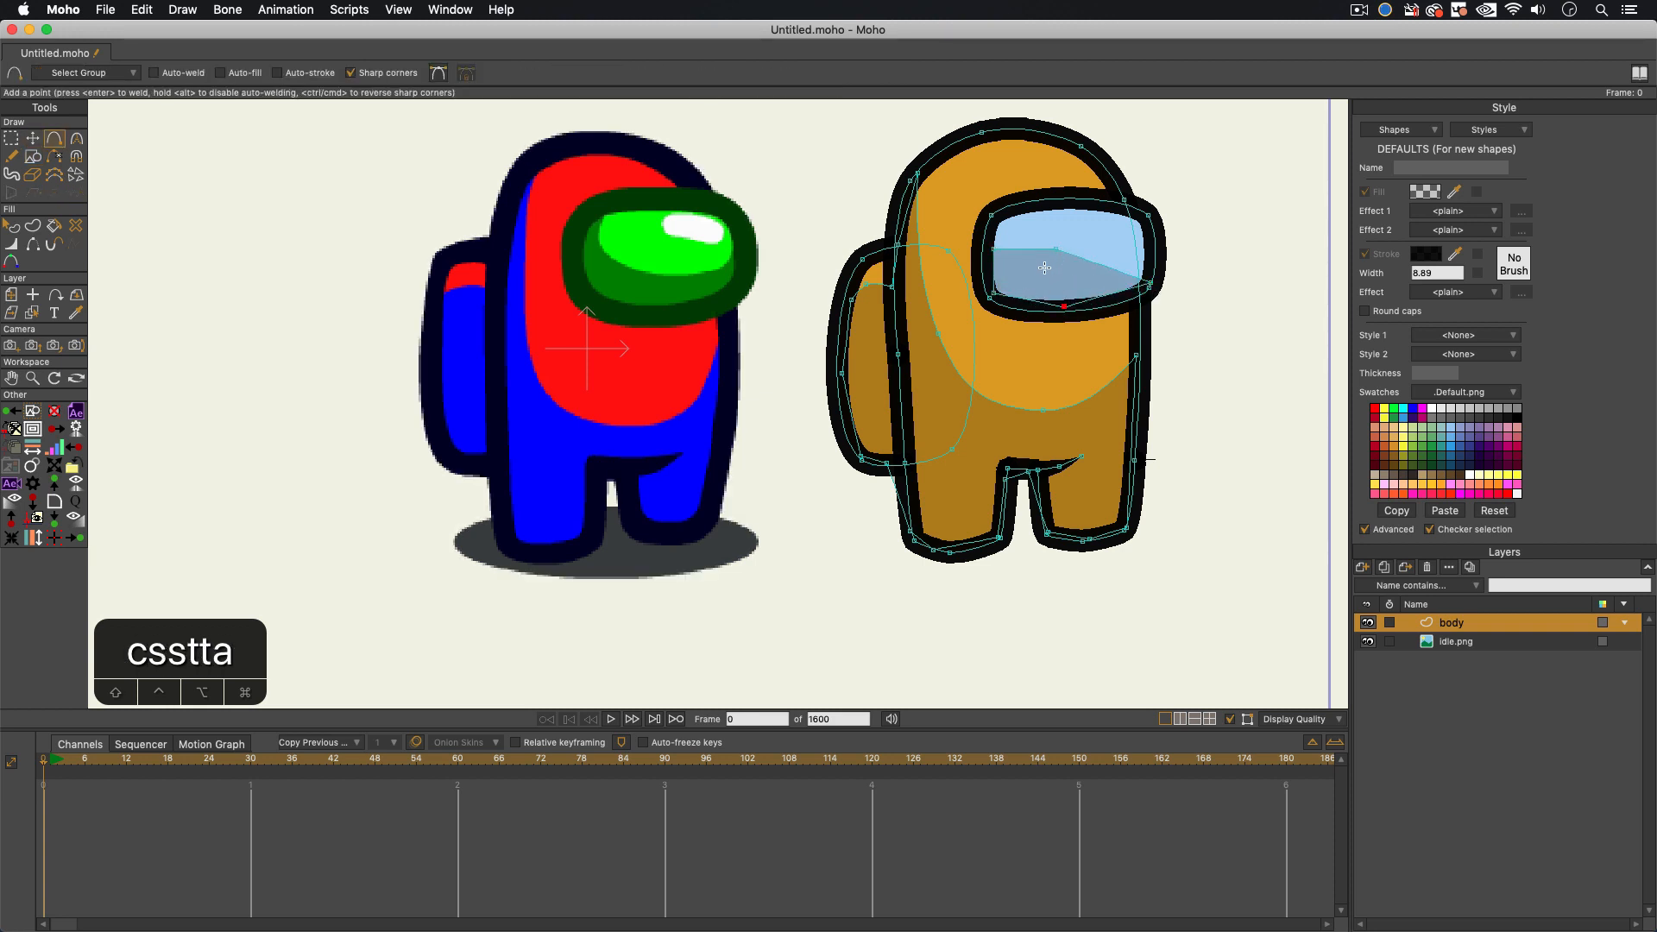
key(t)
drag(1056, 250, 1004, 216)
key(a)
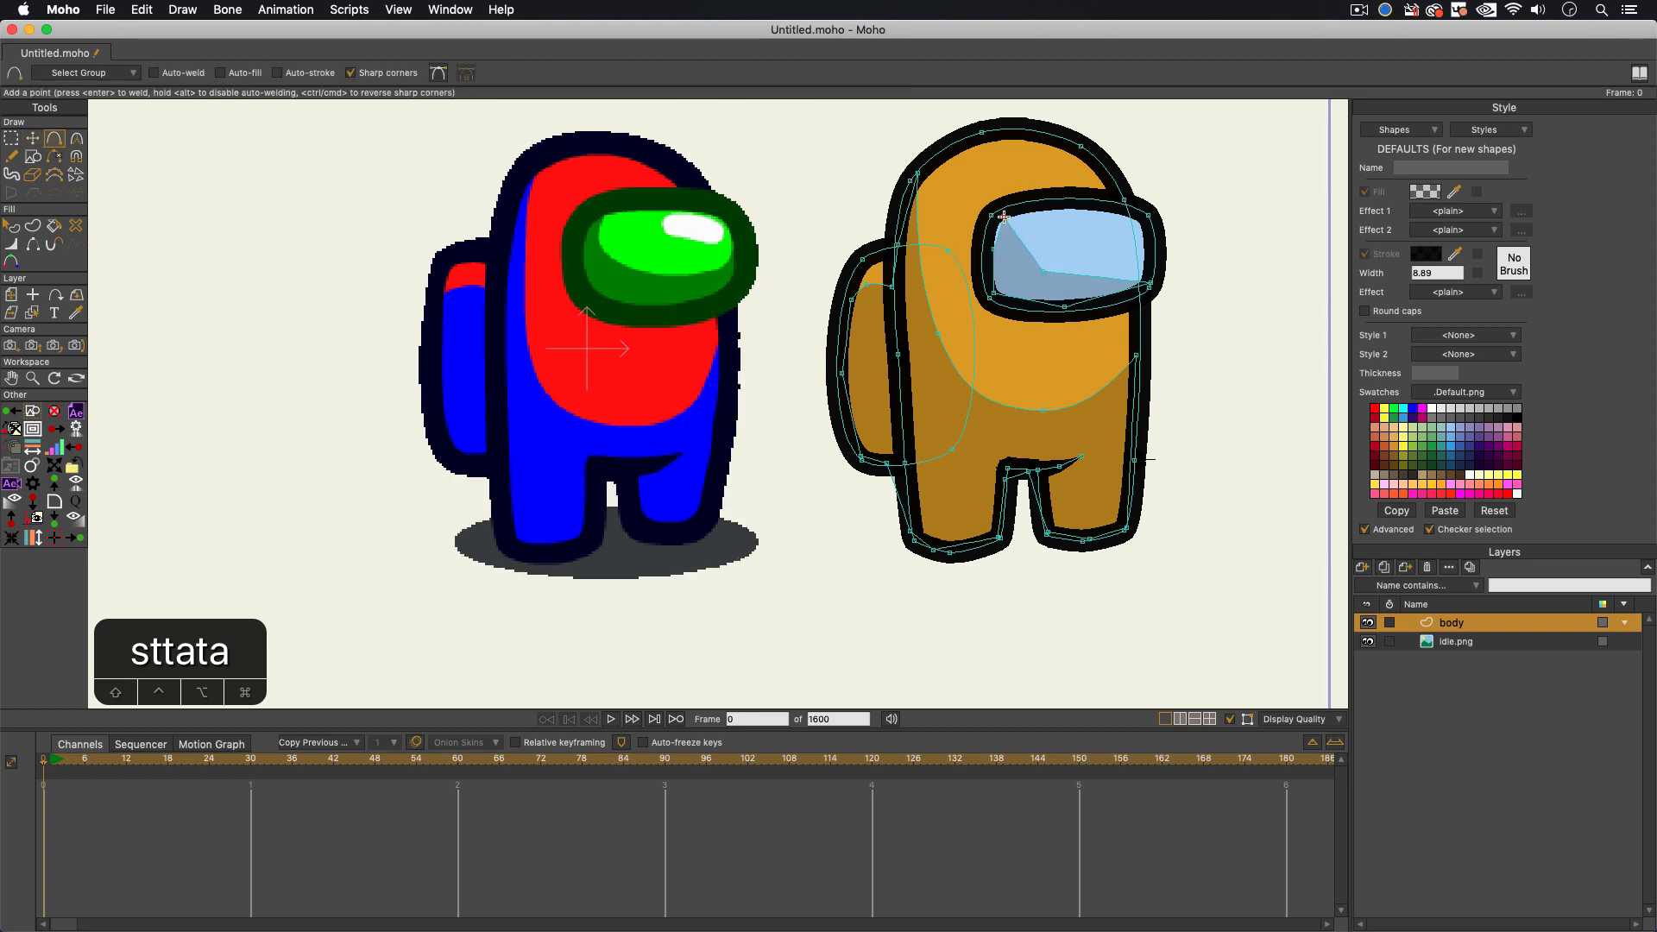
Step: Add a point to the visor shadow's inner edge, curve that edge, and adjust the points along the visor's back and bottom
mouse_move(1084, 275)
mouse_down()
mouse_move(1153, 232)
mouse_move(1113, 267)
mouse_up()
key(c)
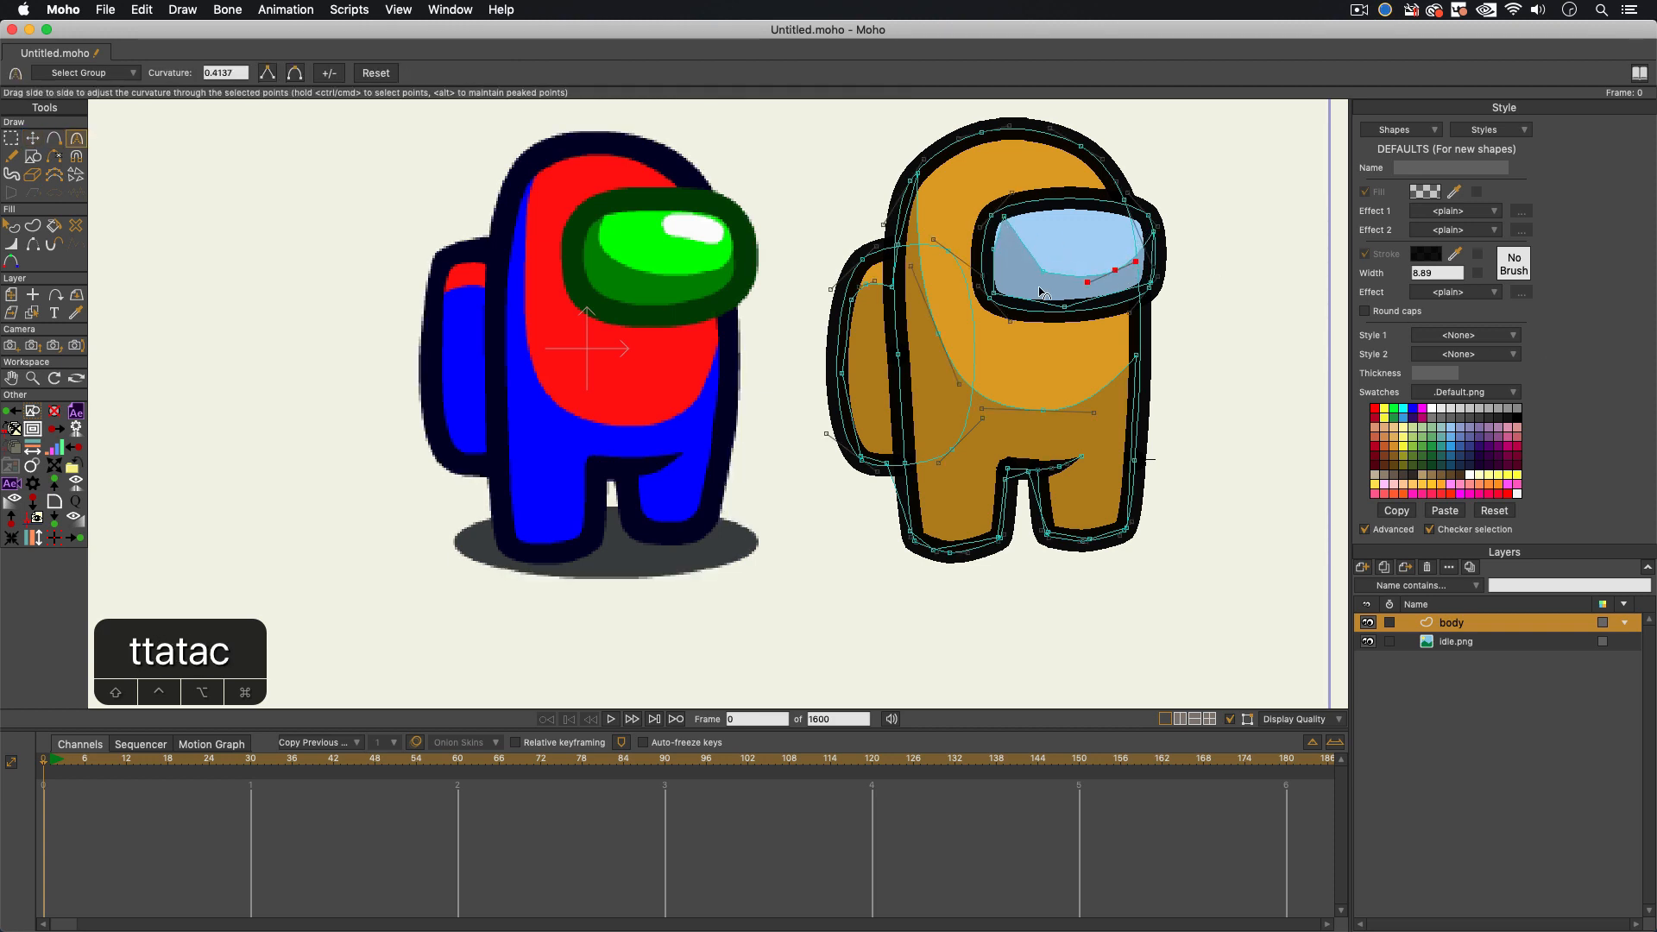
drag(1232, 293, 1260, 294)
key(t)
click(978, 242)
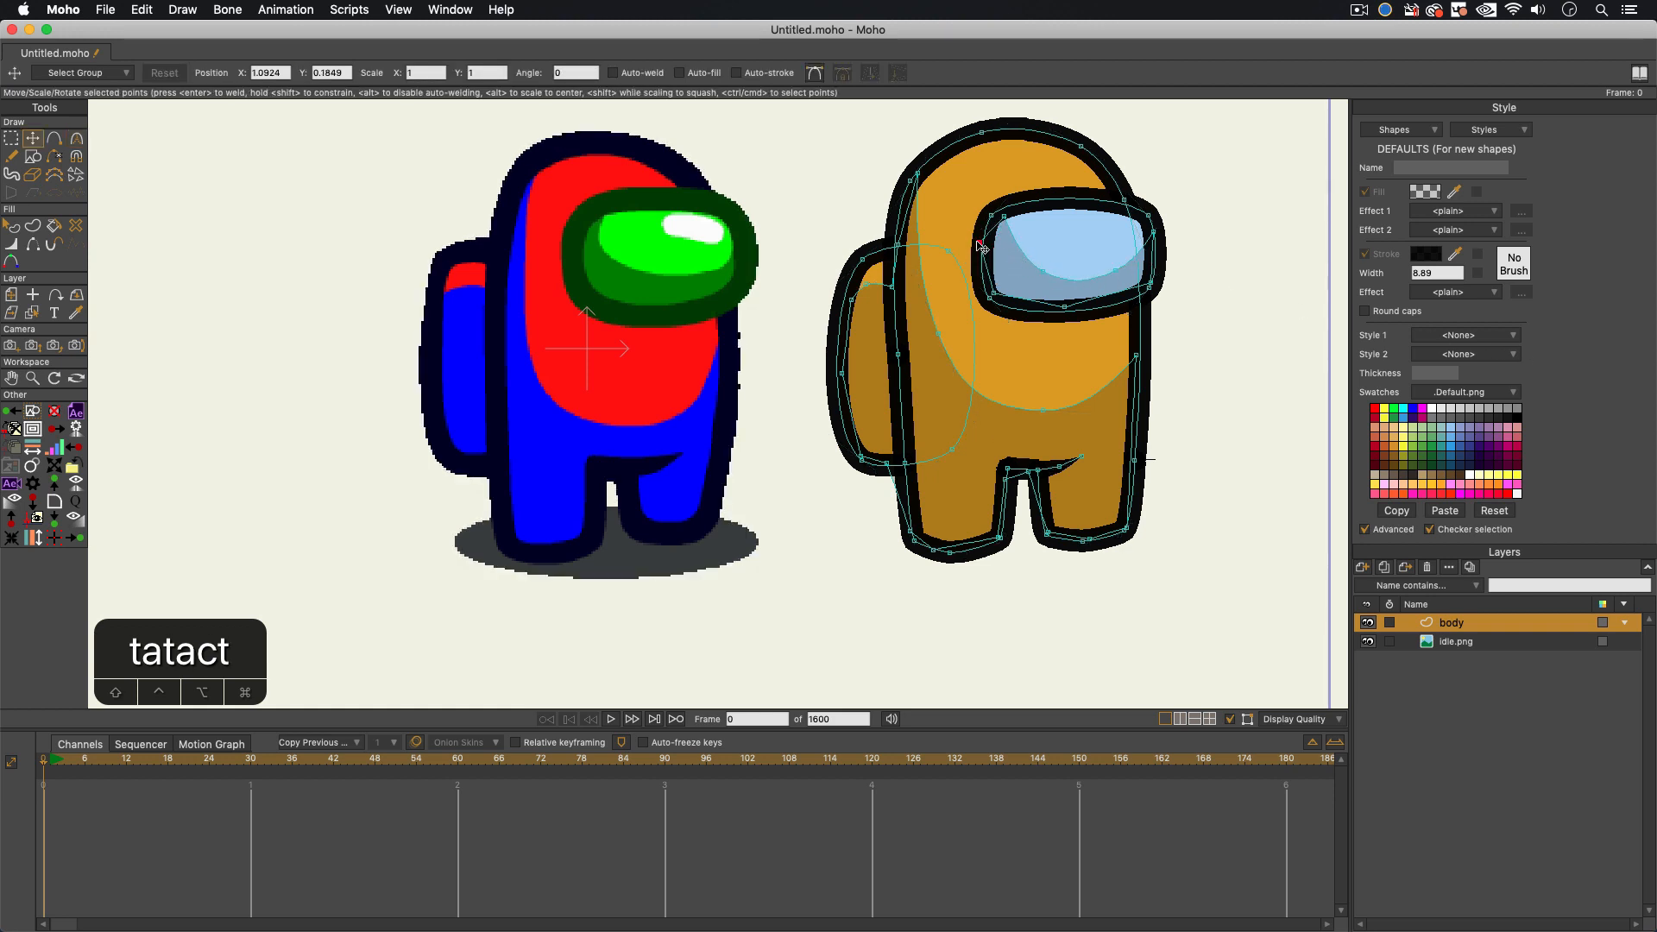
key(t)
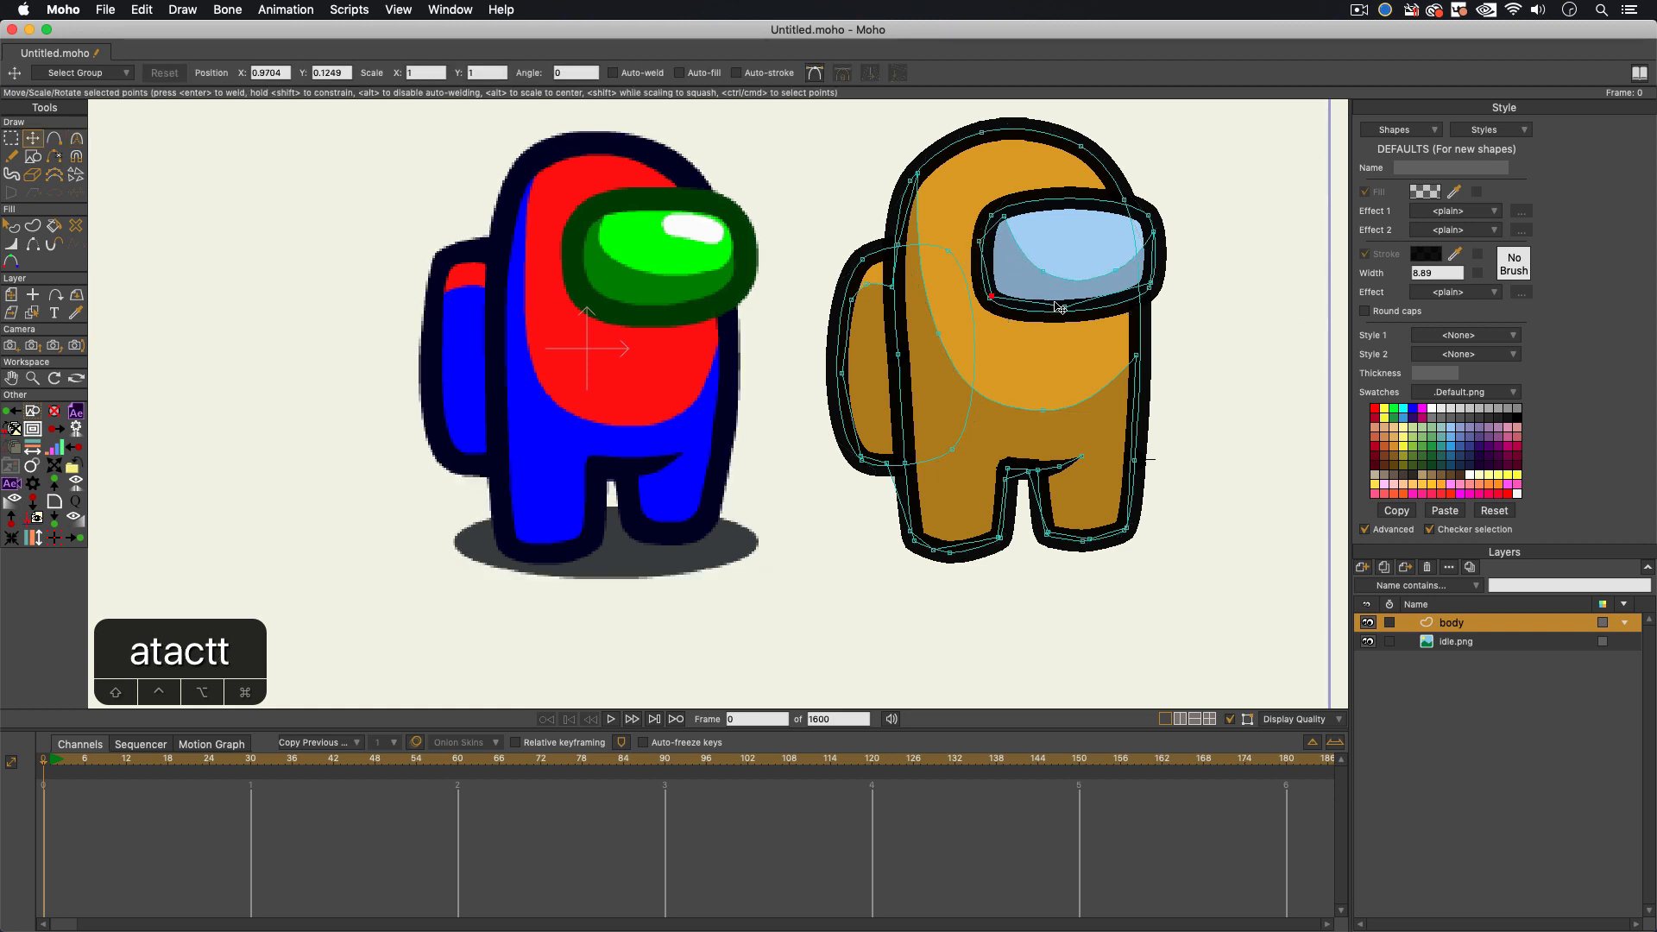
click(1064, 309)
Step: Draw a small highlight rectangle on the visor's upper front and change its fill to a nearly opaque white
key(s)
drag(1081, 223, 1122, 247)
key(q)
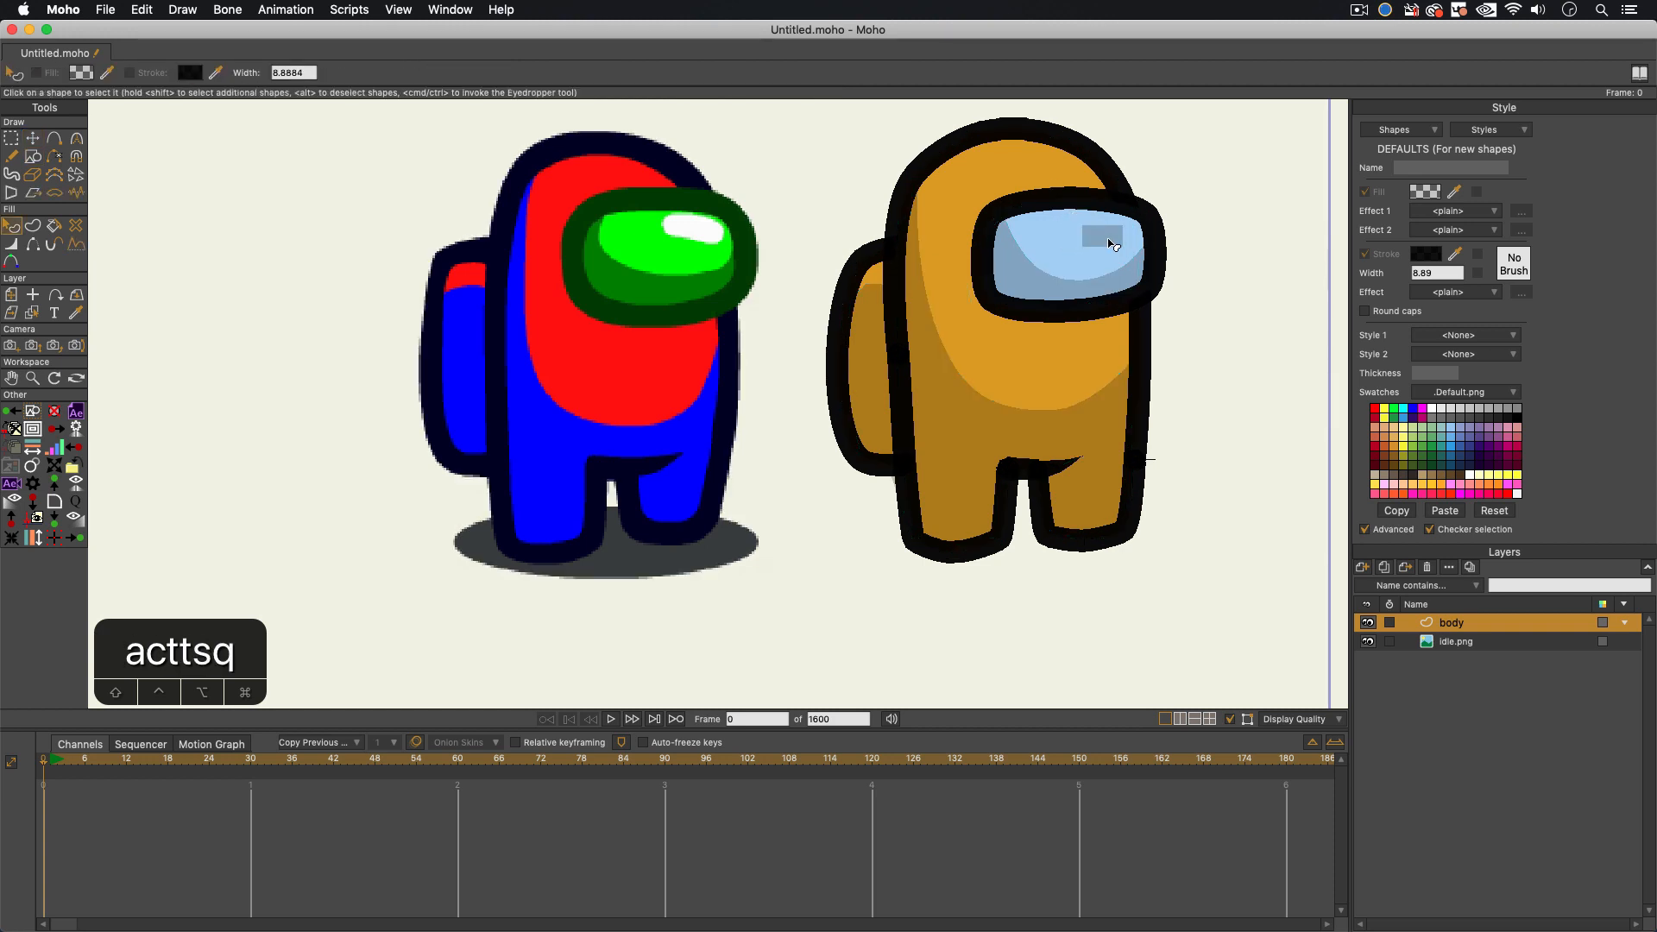
click(1102, 236)
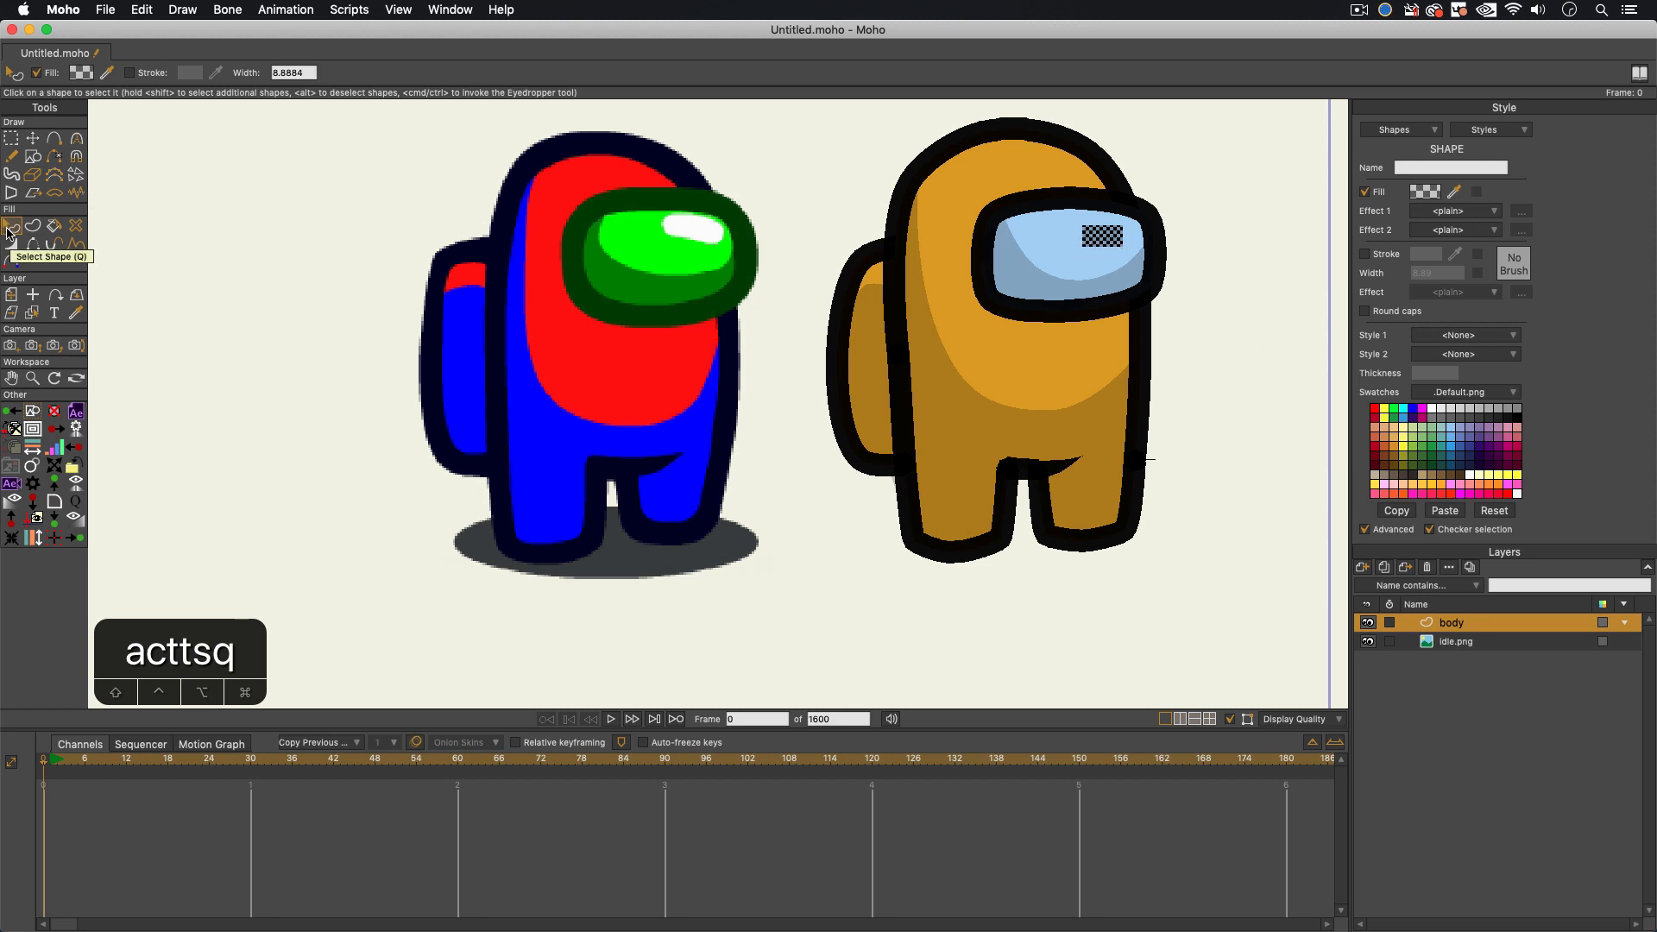
click(1422, 195)
drag(1258, 240, 1261, 219)
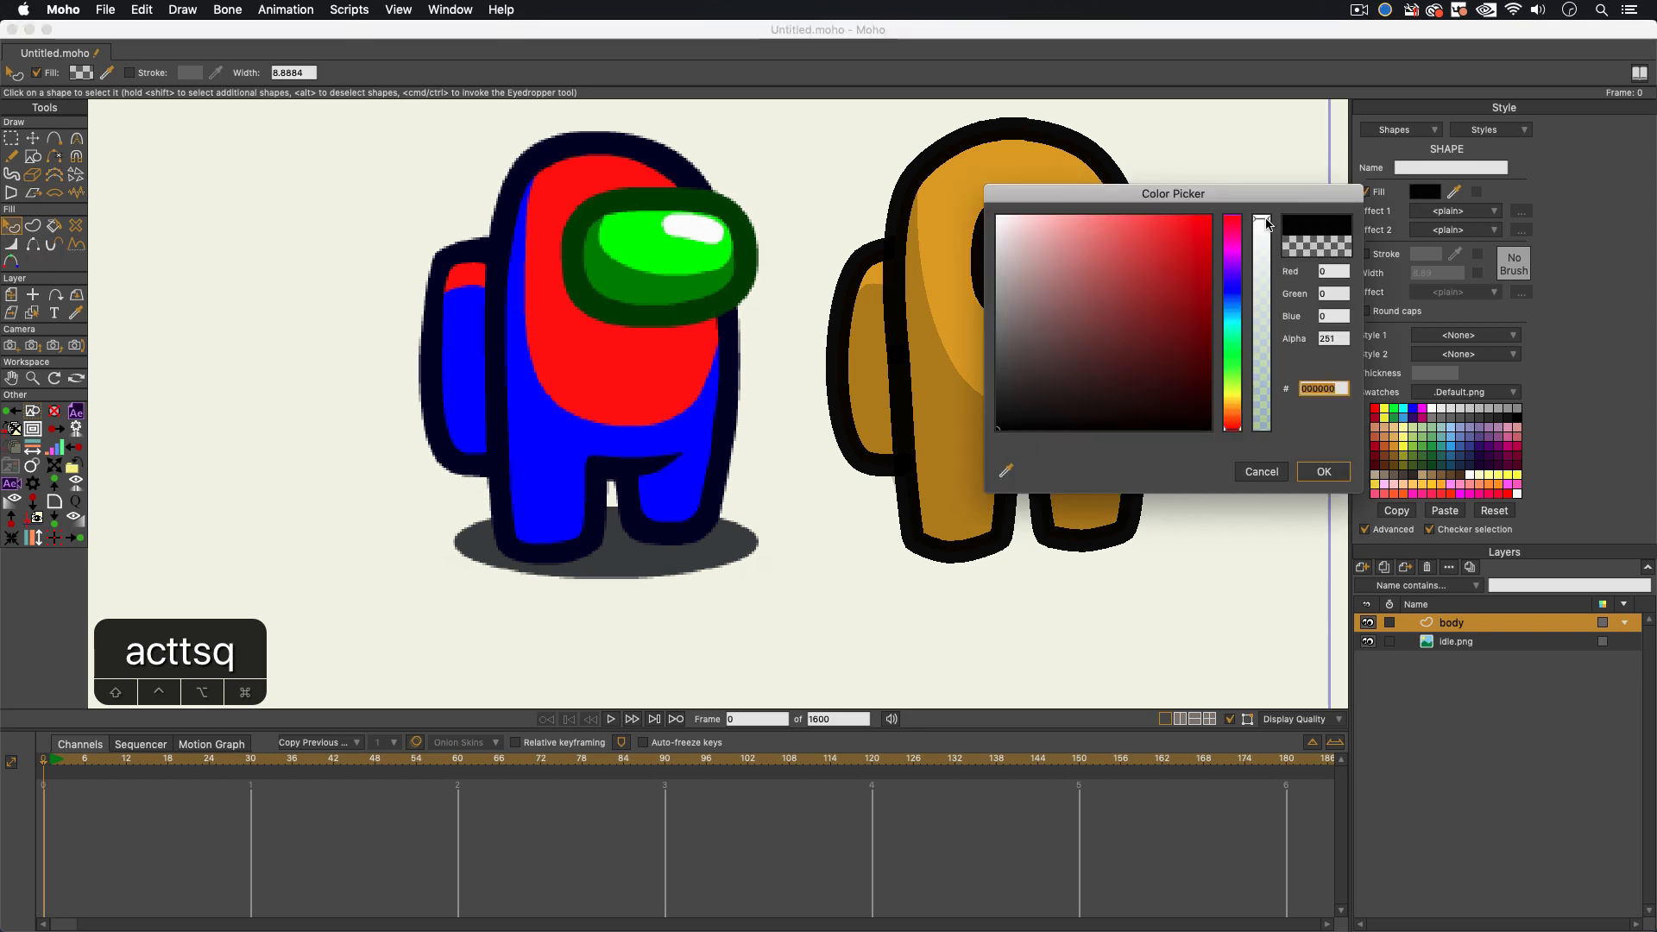
drag(1068, 226, 997, 216)
mouse_move(1261, 235)
mouse_down()
mouse_move(1262, 258)
mouse_move(1263, 231)
mouse_up()
click(1324, 471)
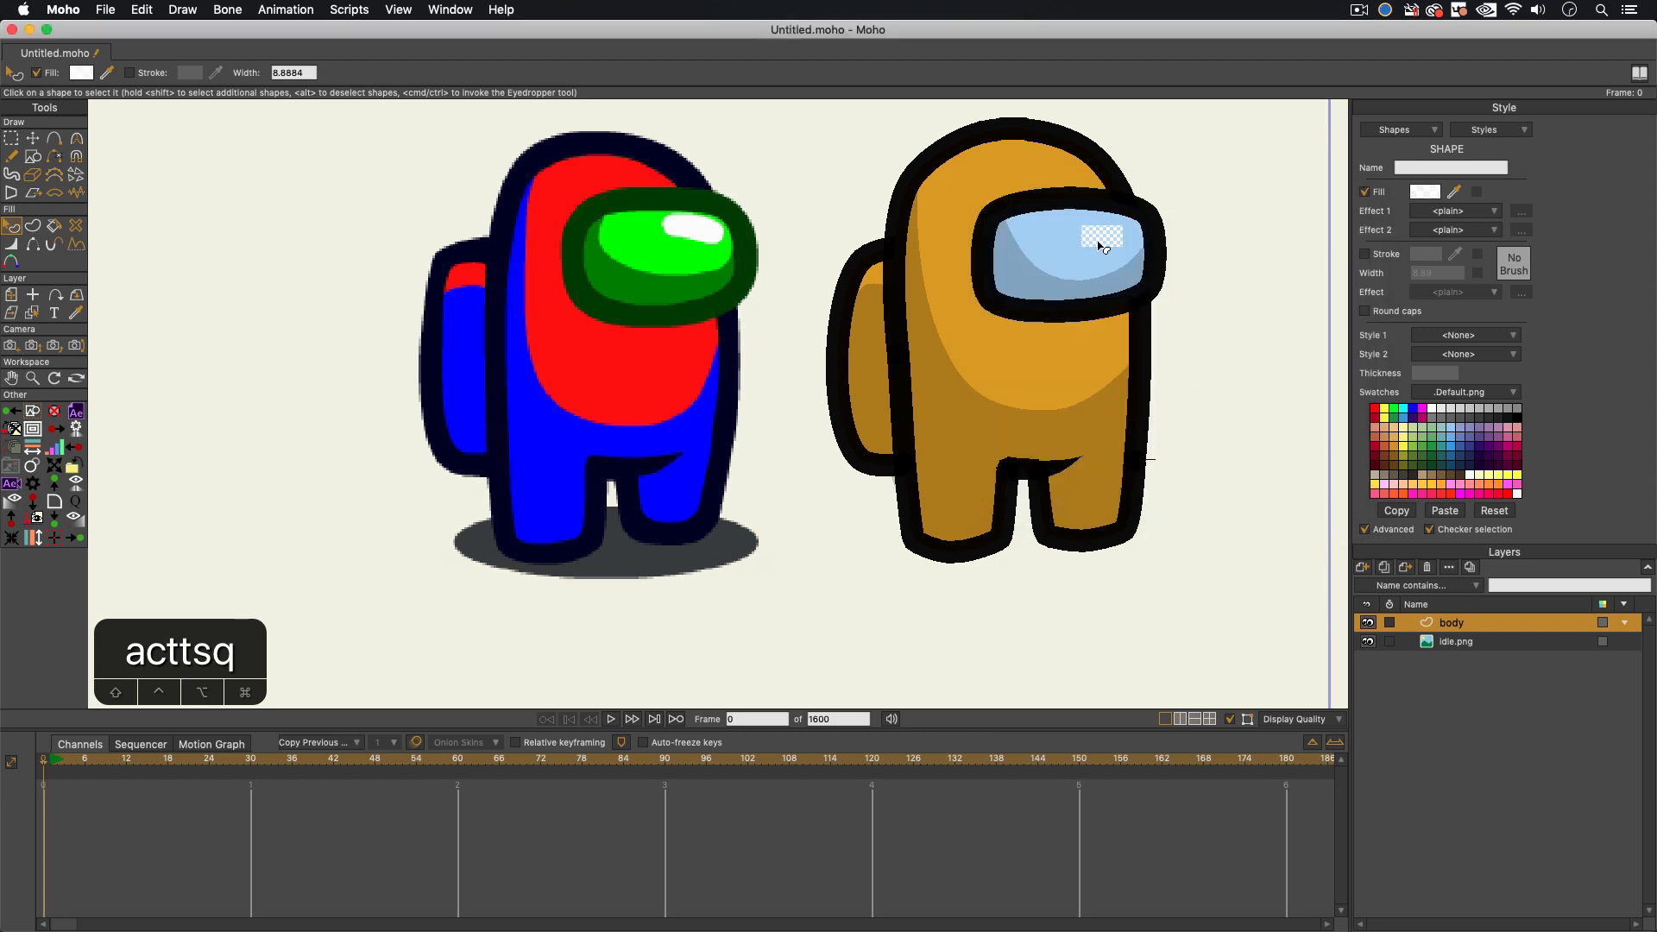
Step: Add points to the white visor highlight and pull them outward at its two ends and upper edge
key(t)
scroll(1096, 240, up, 2)
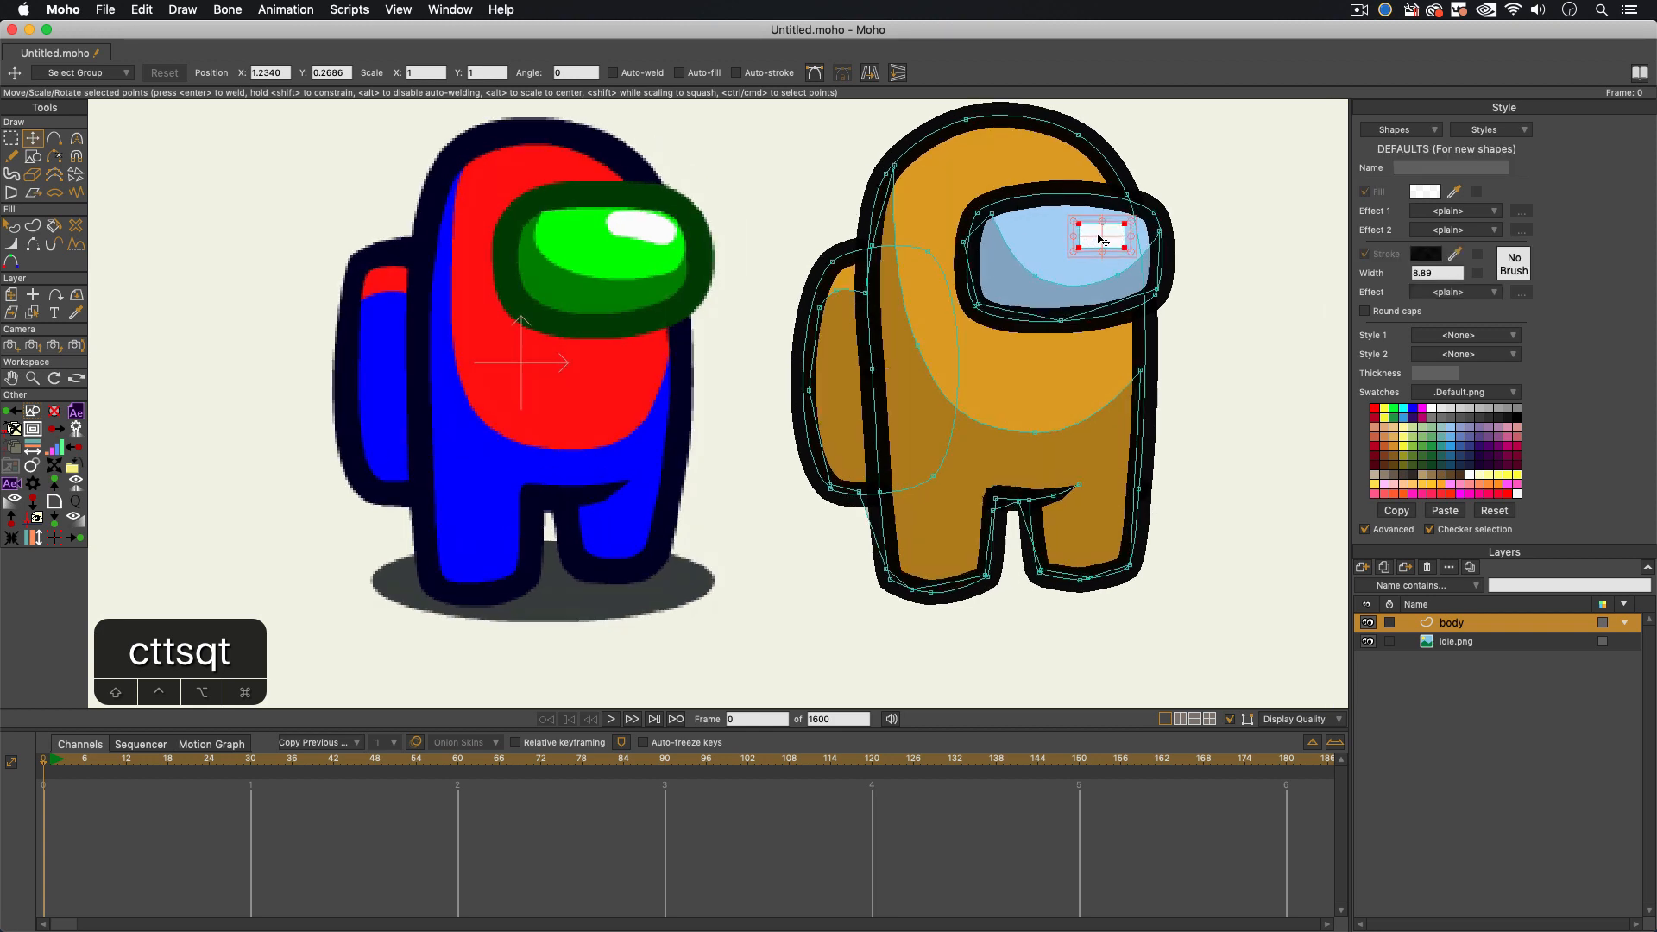
key(a)
drag(1079, 236, 1137, 239)
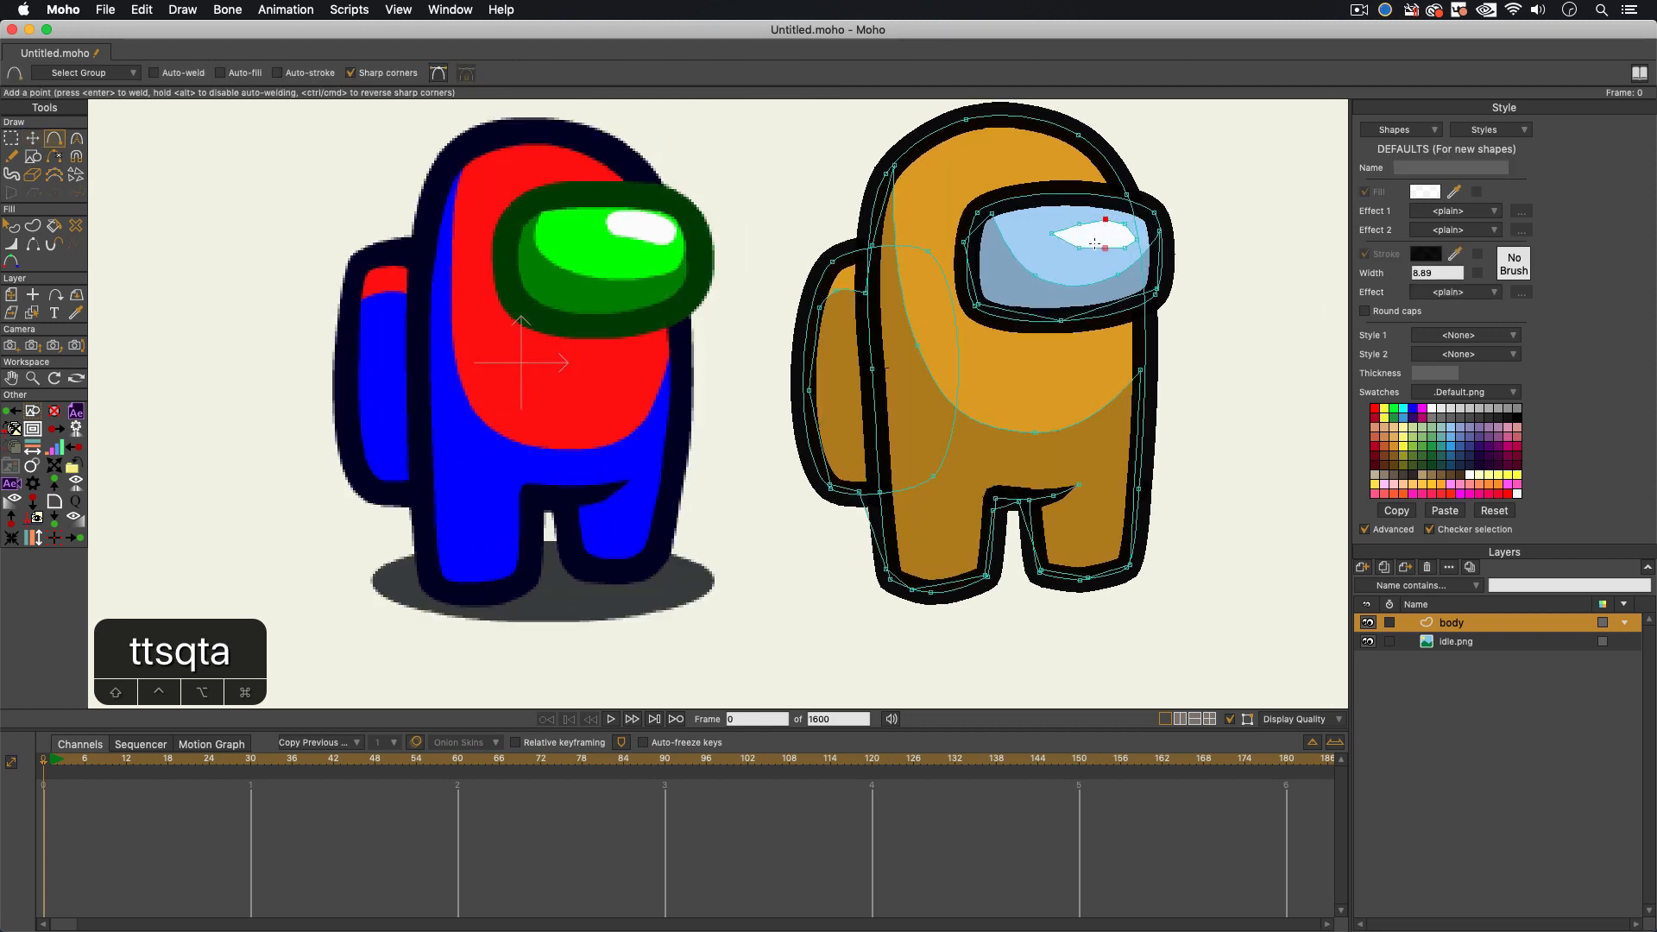
Step: Round the visor highlight's corners with the Curvature tool and reposition its lower and upper points
key(t)
double_click(1103, 243)
key(t)
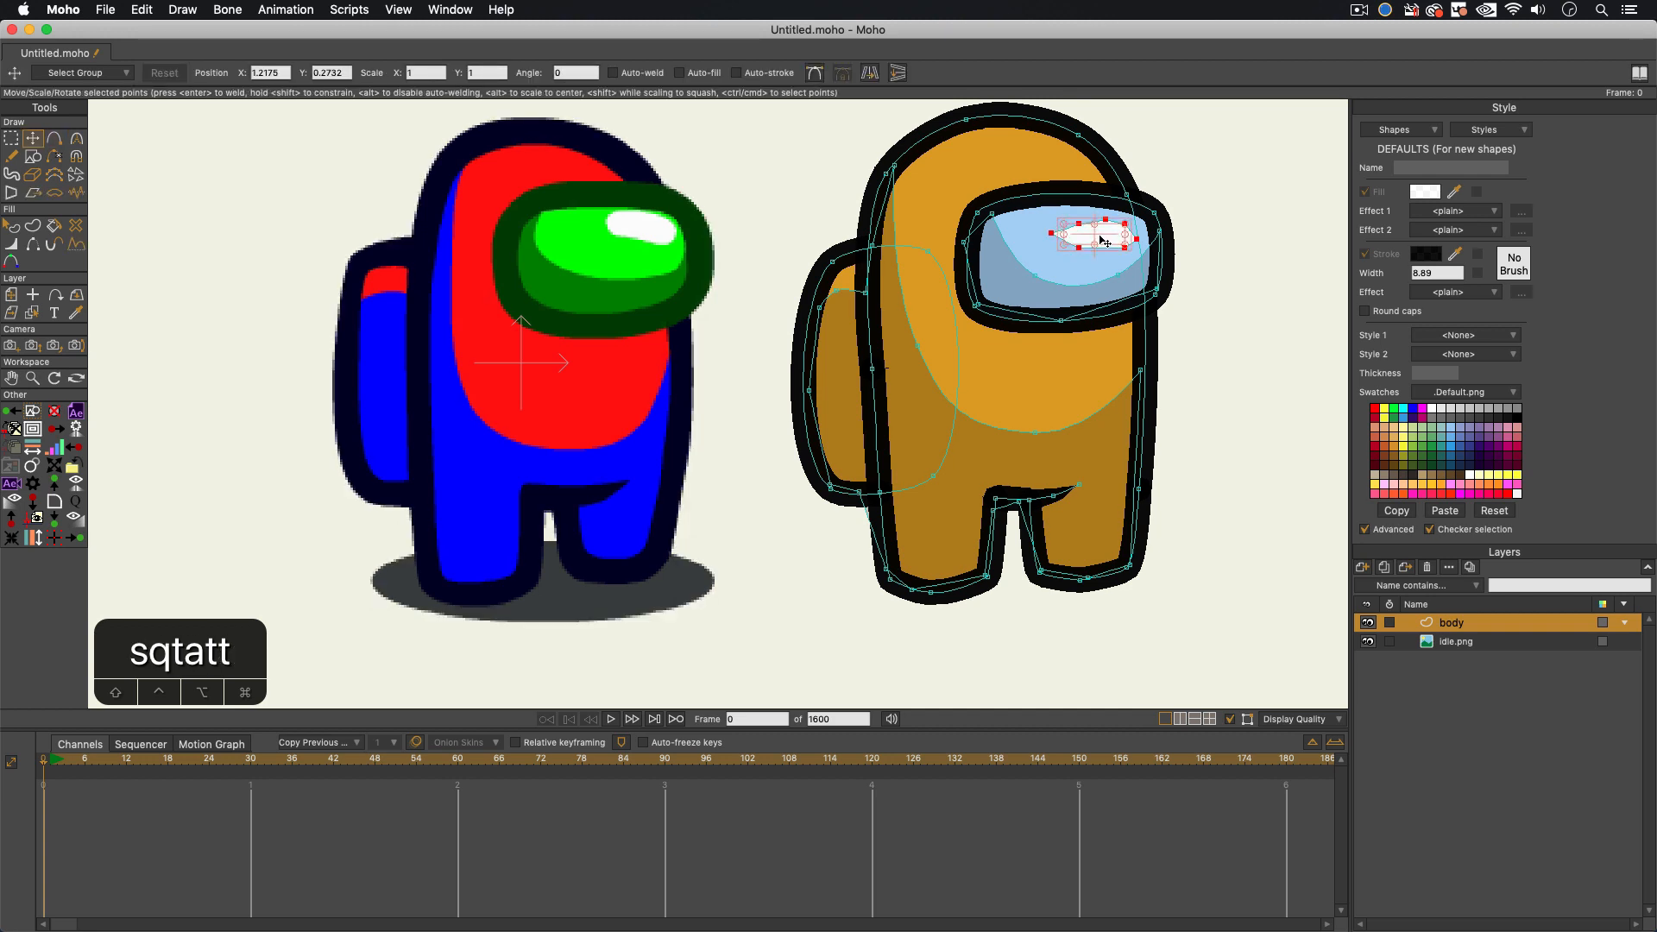
key(c)
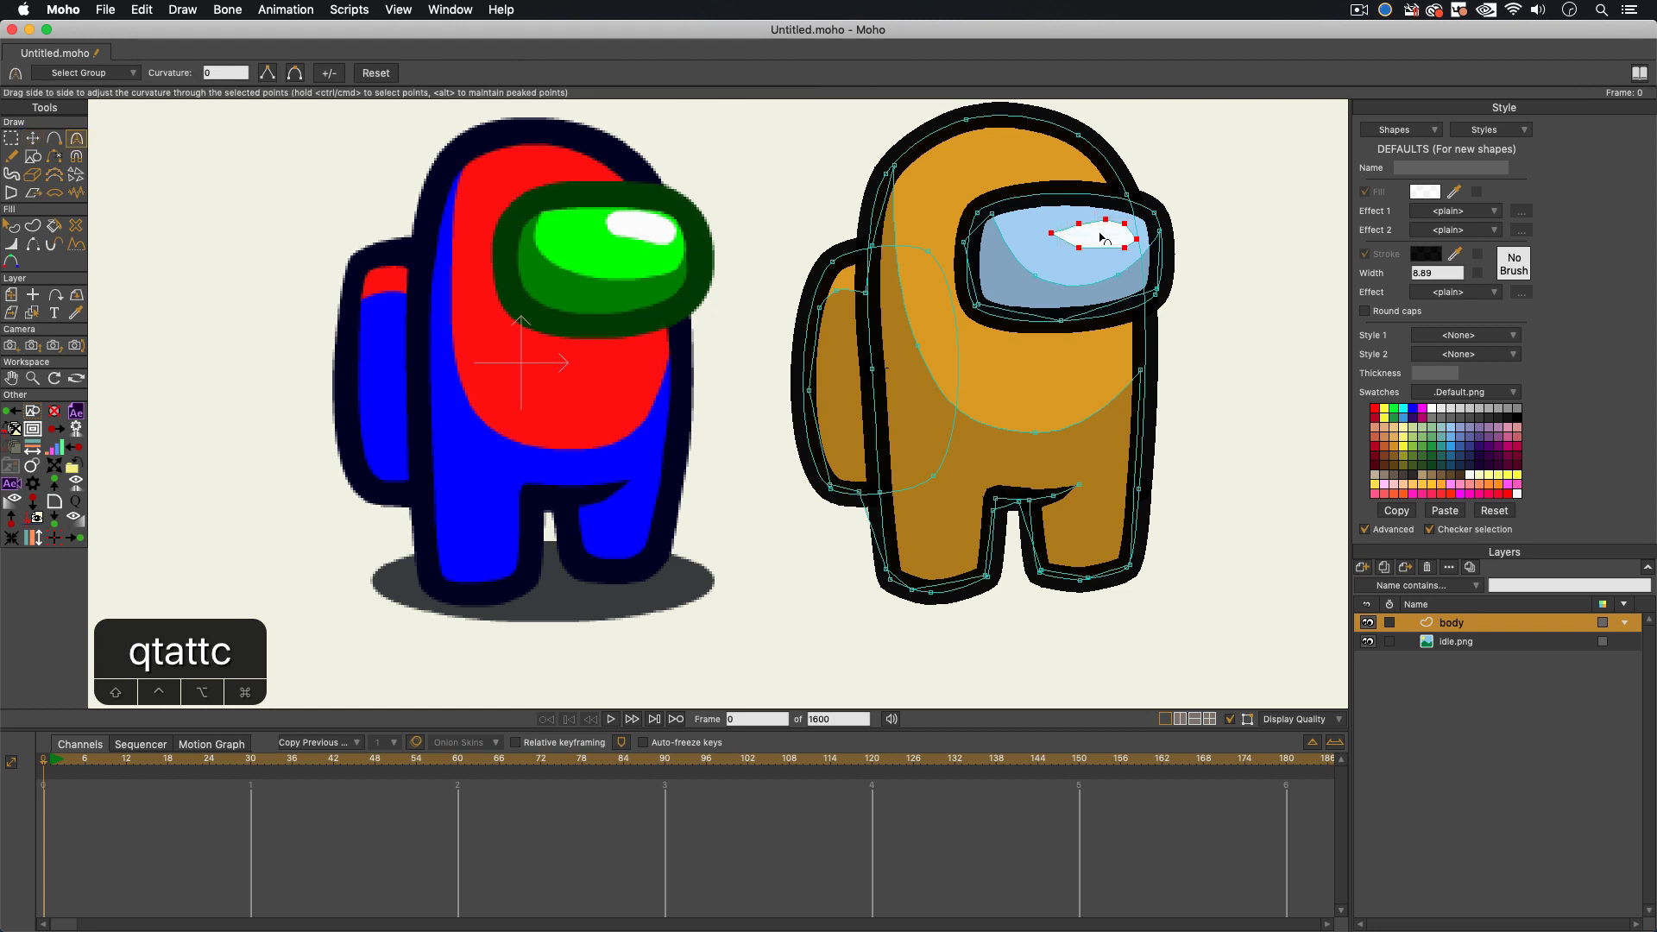
key(t)
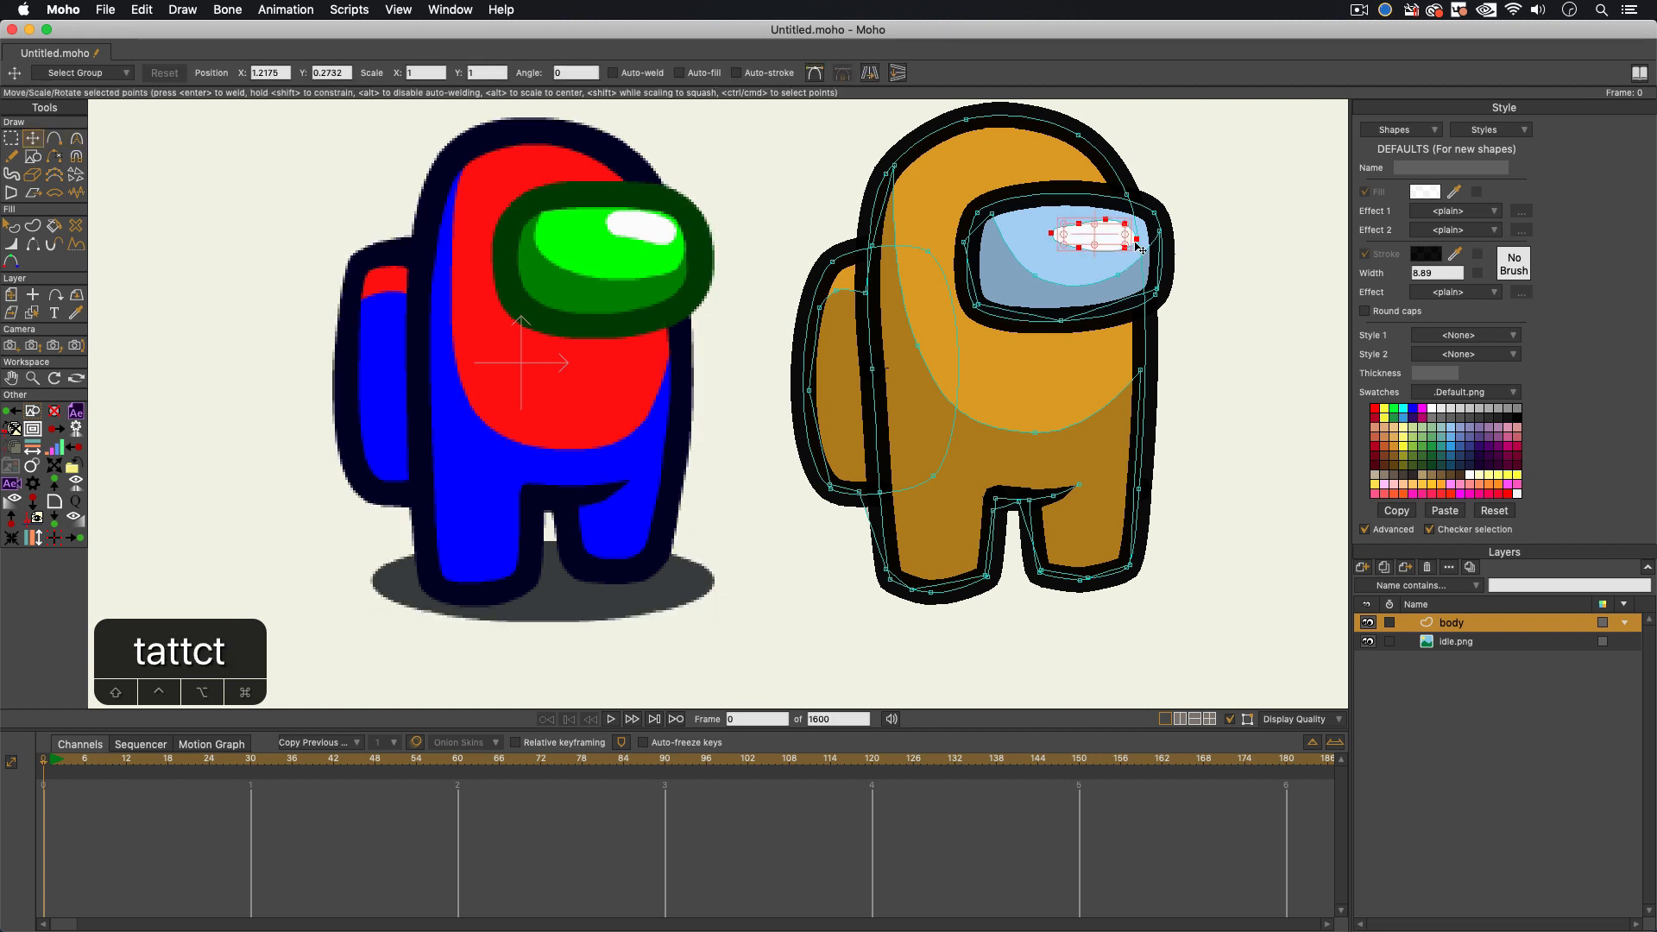
key(t)
click(1104, 240)
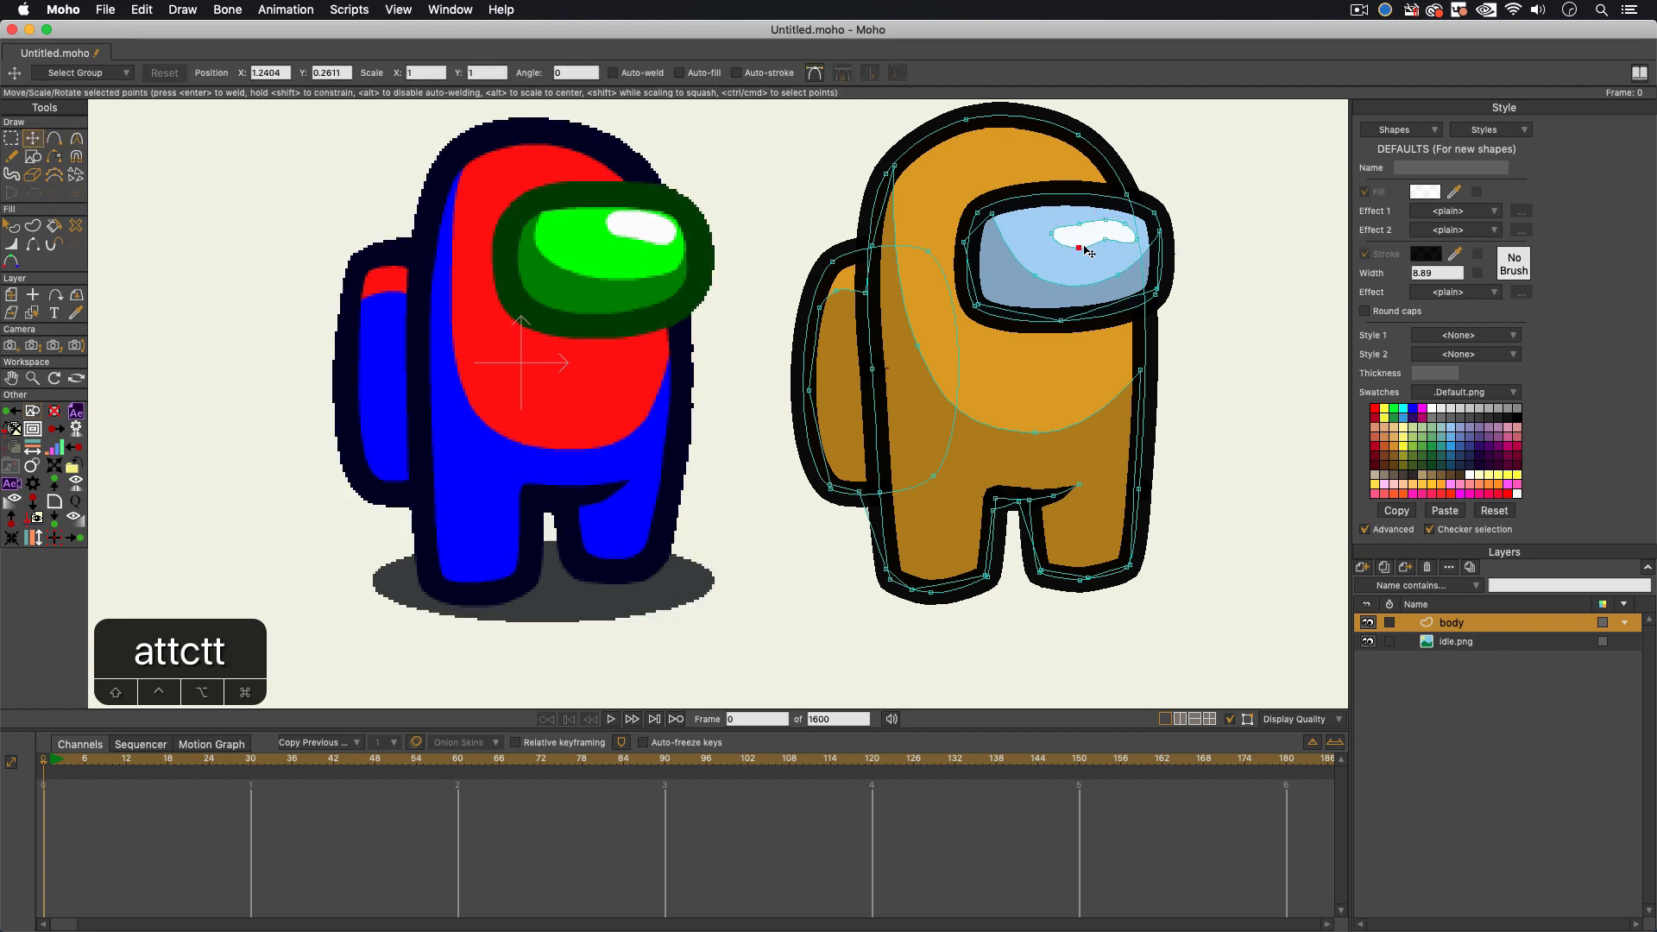
mouse_move(1105, 246)
mouse_down()
mouse_move(1080, 226)
mouse_move(1114, 224)
mouse_up()
Step: Rename the body layer as idle and delete the idle.png reference layer
scroll(931, 317, down, 5)
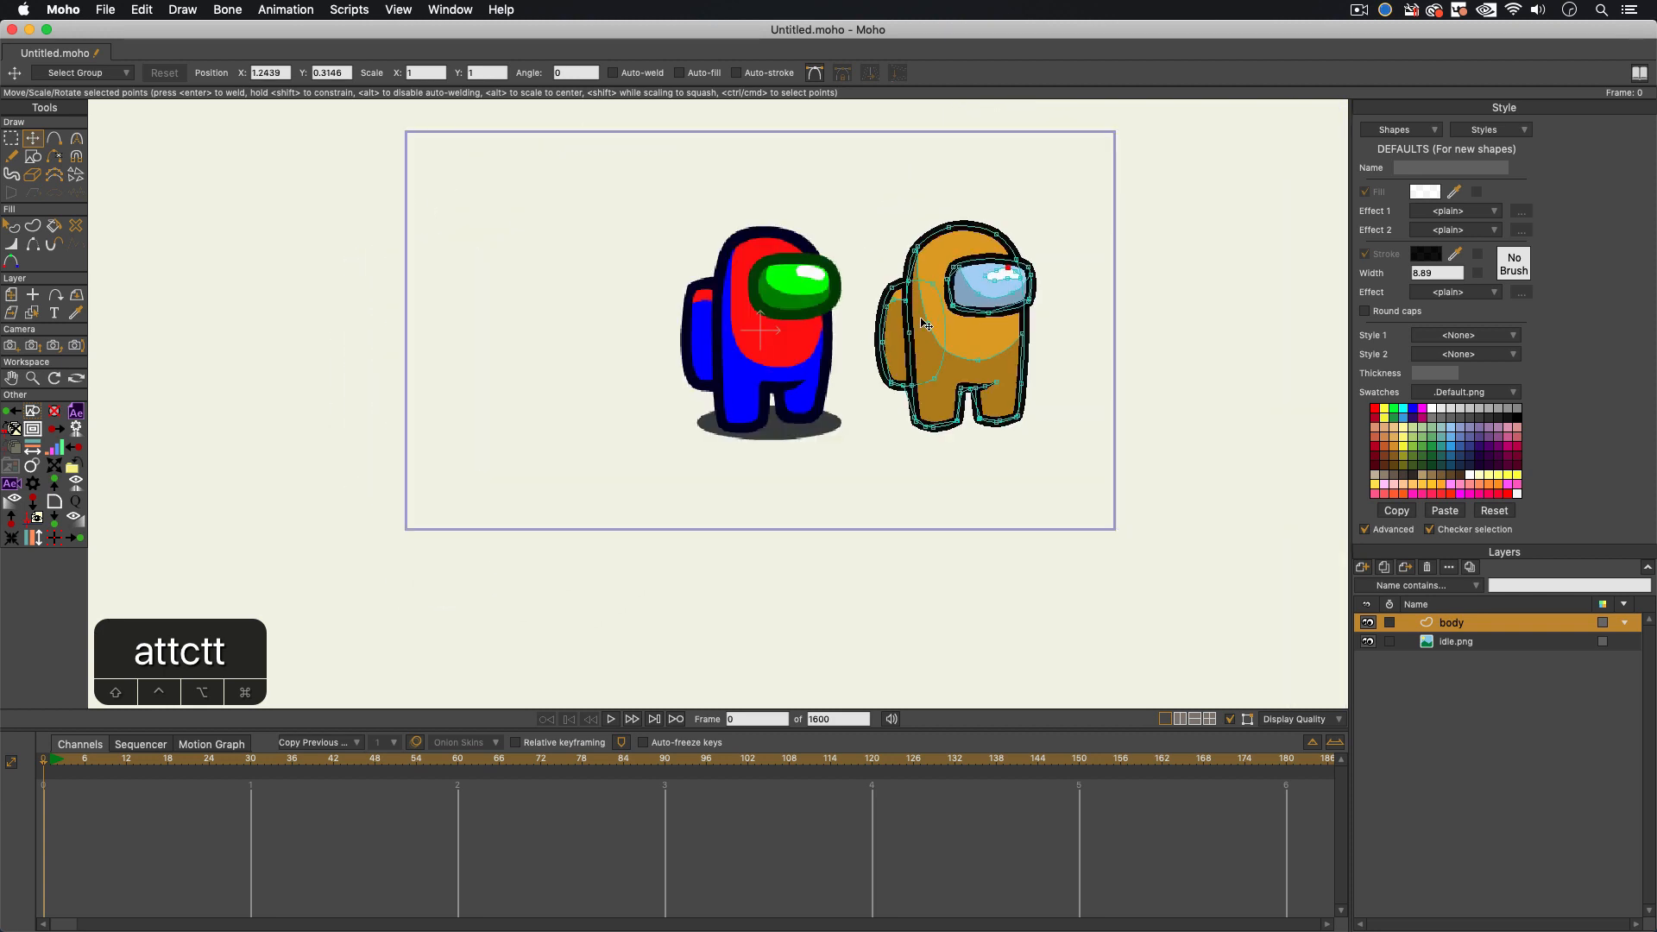
scroll(923, 324, down, 1)
scroll(924, 324, up, 2)
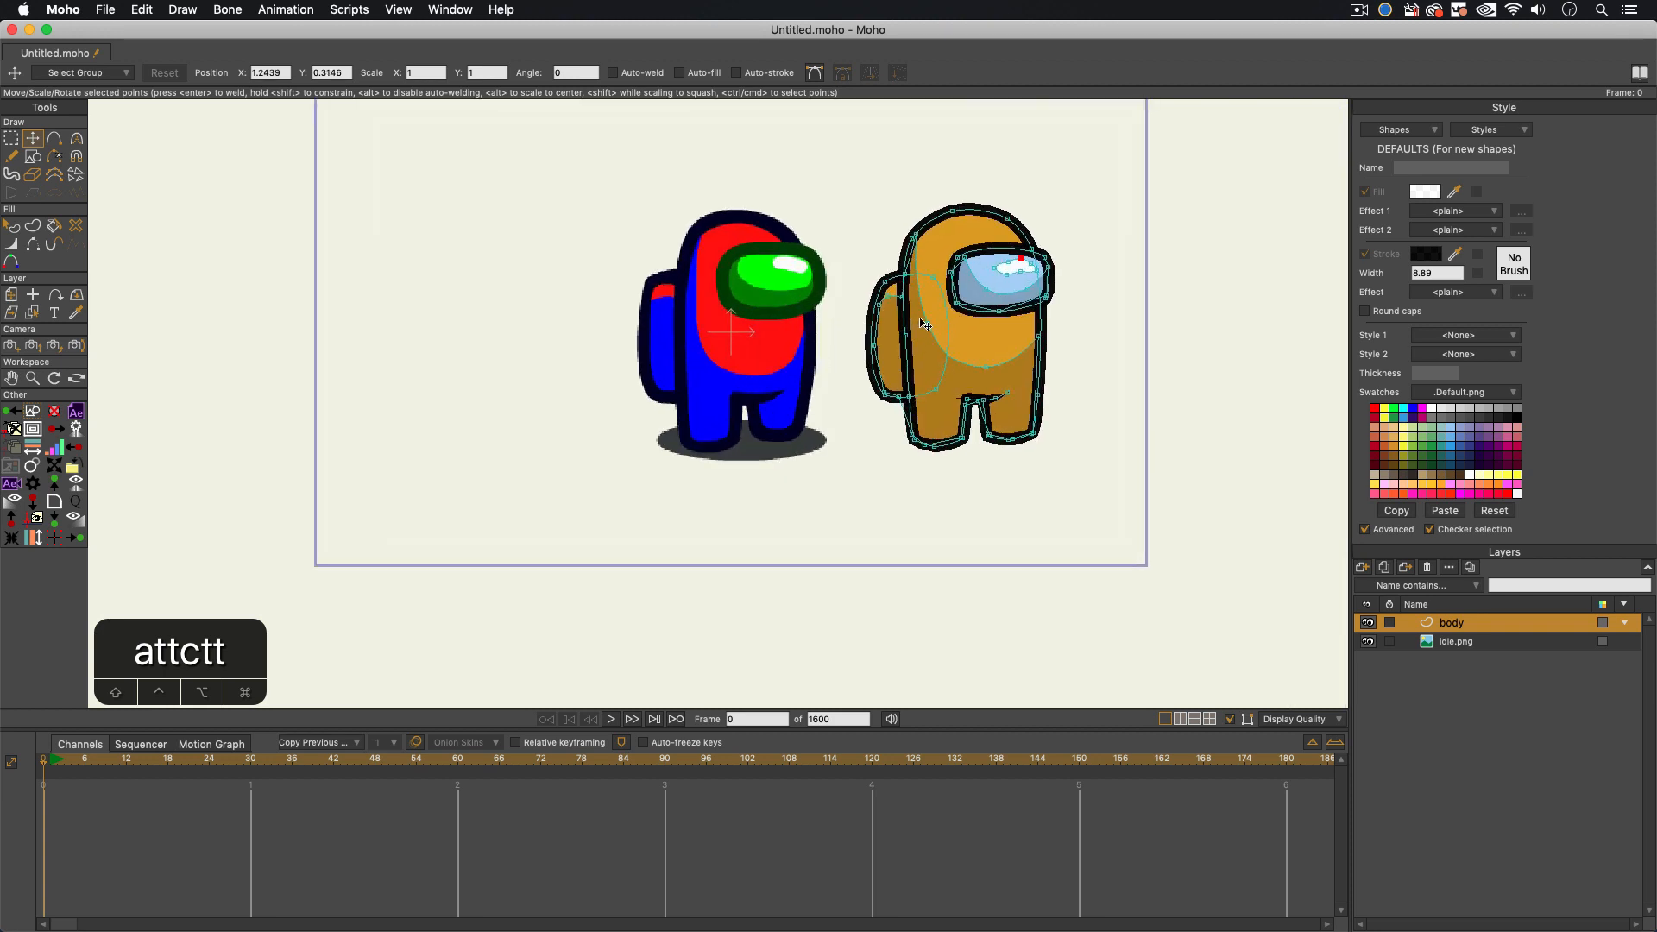
right_click(1443, 629)
click(1488, 634)
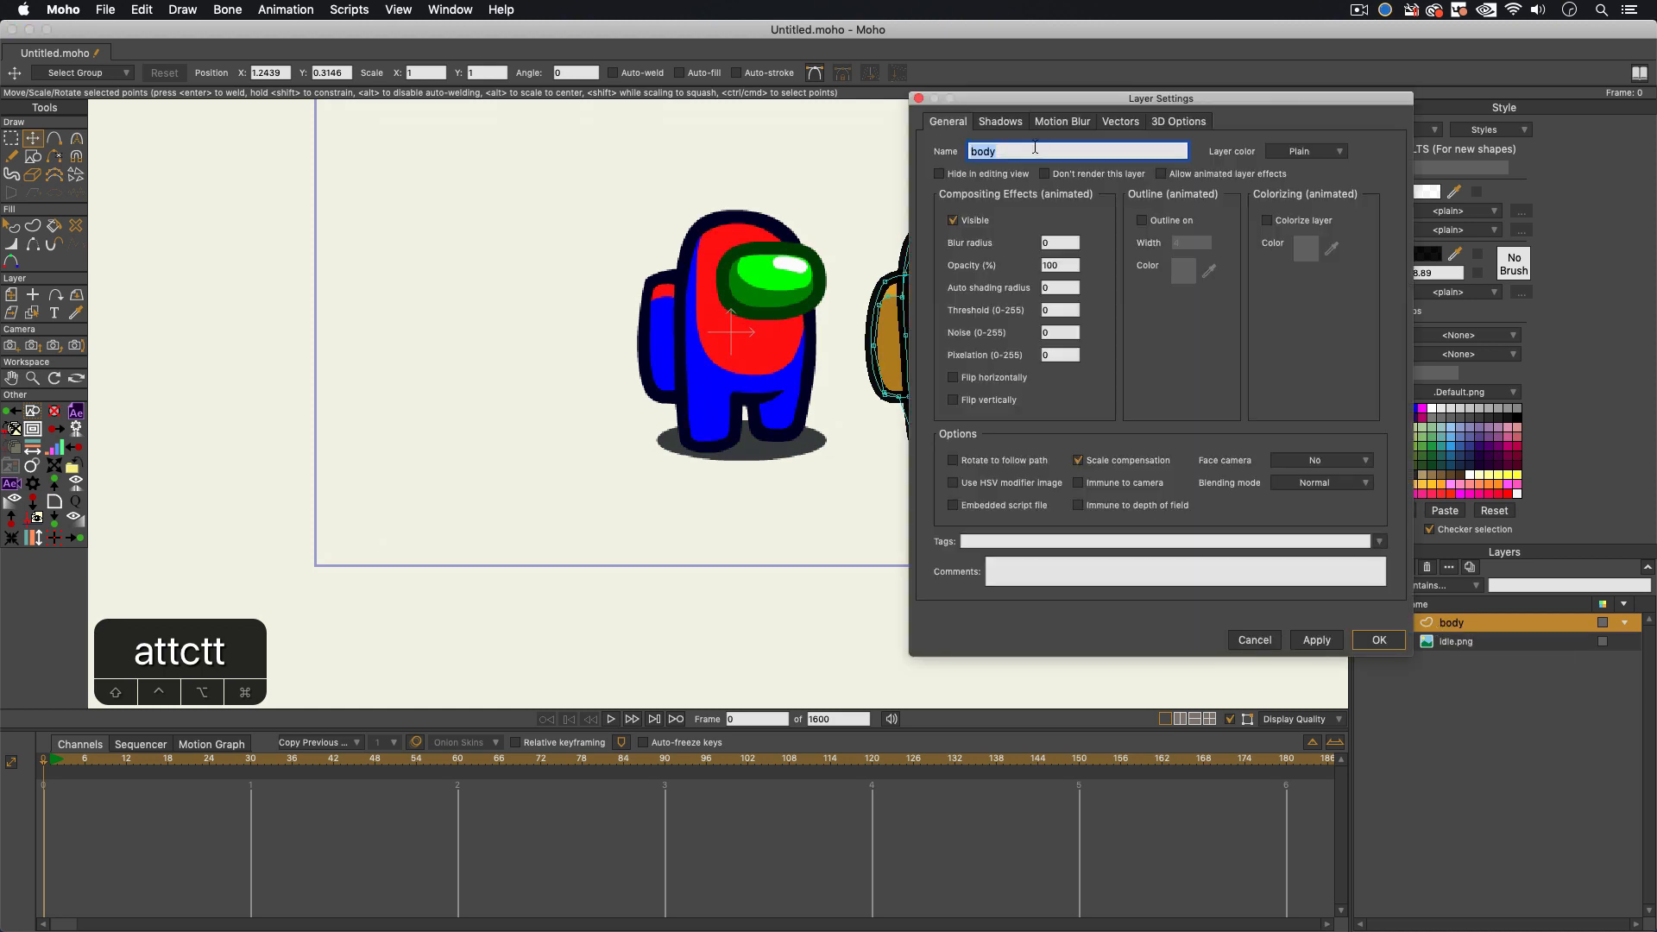
text(idle)
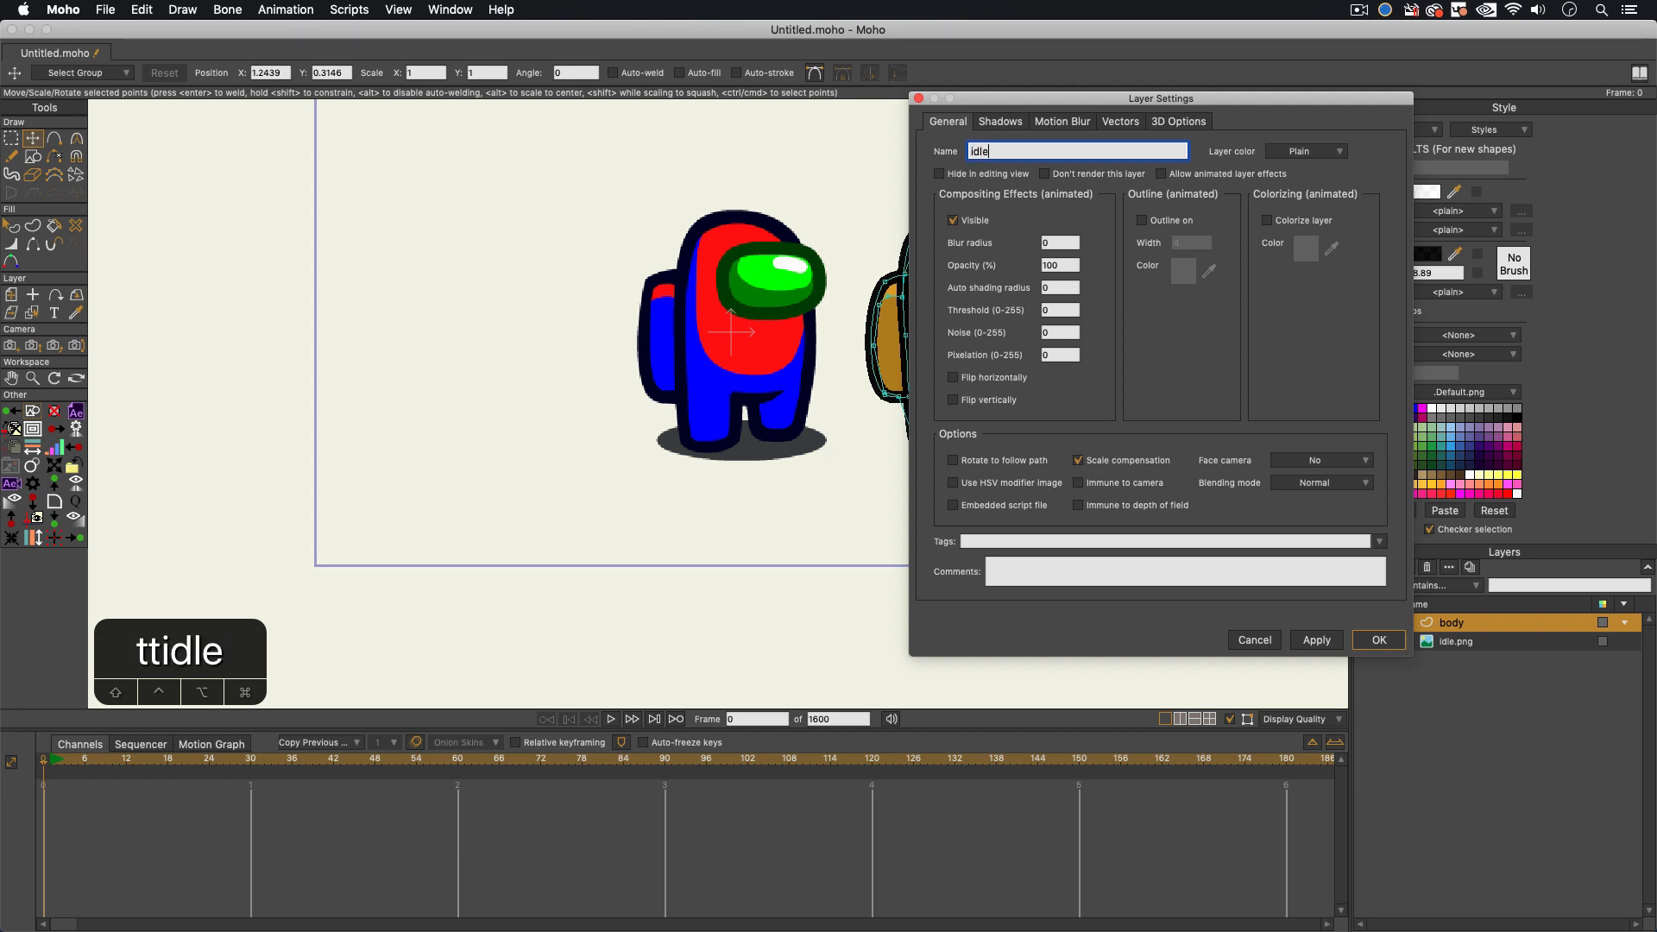
key(Return)
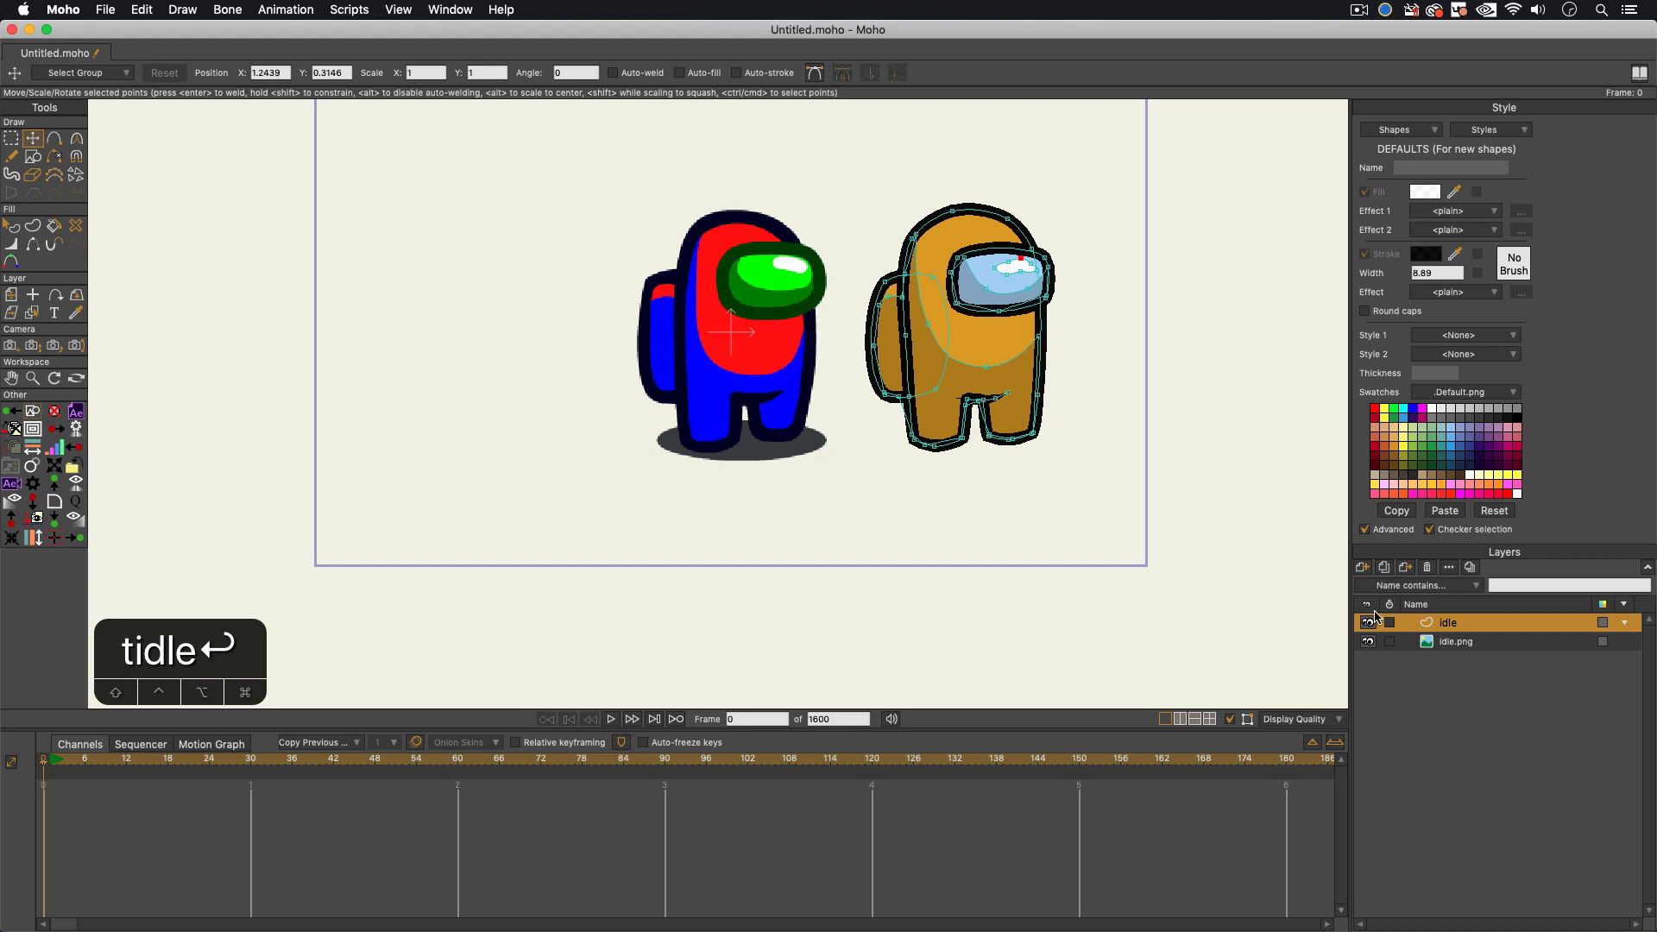
click(1453, 643)
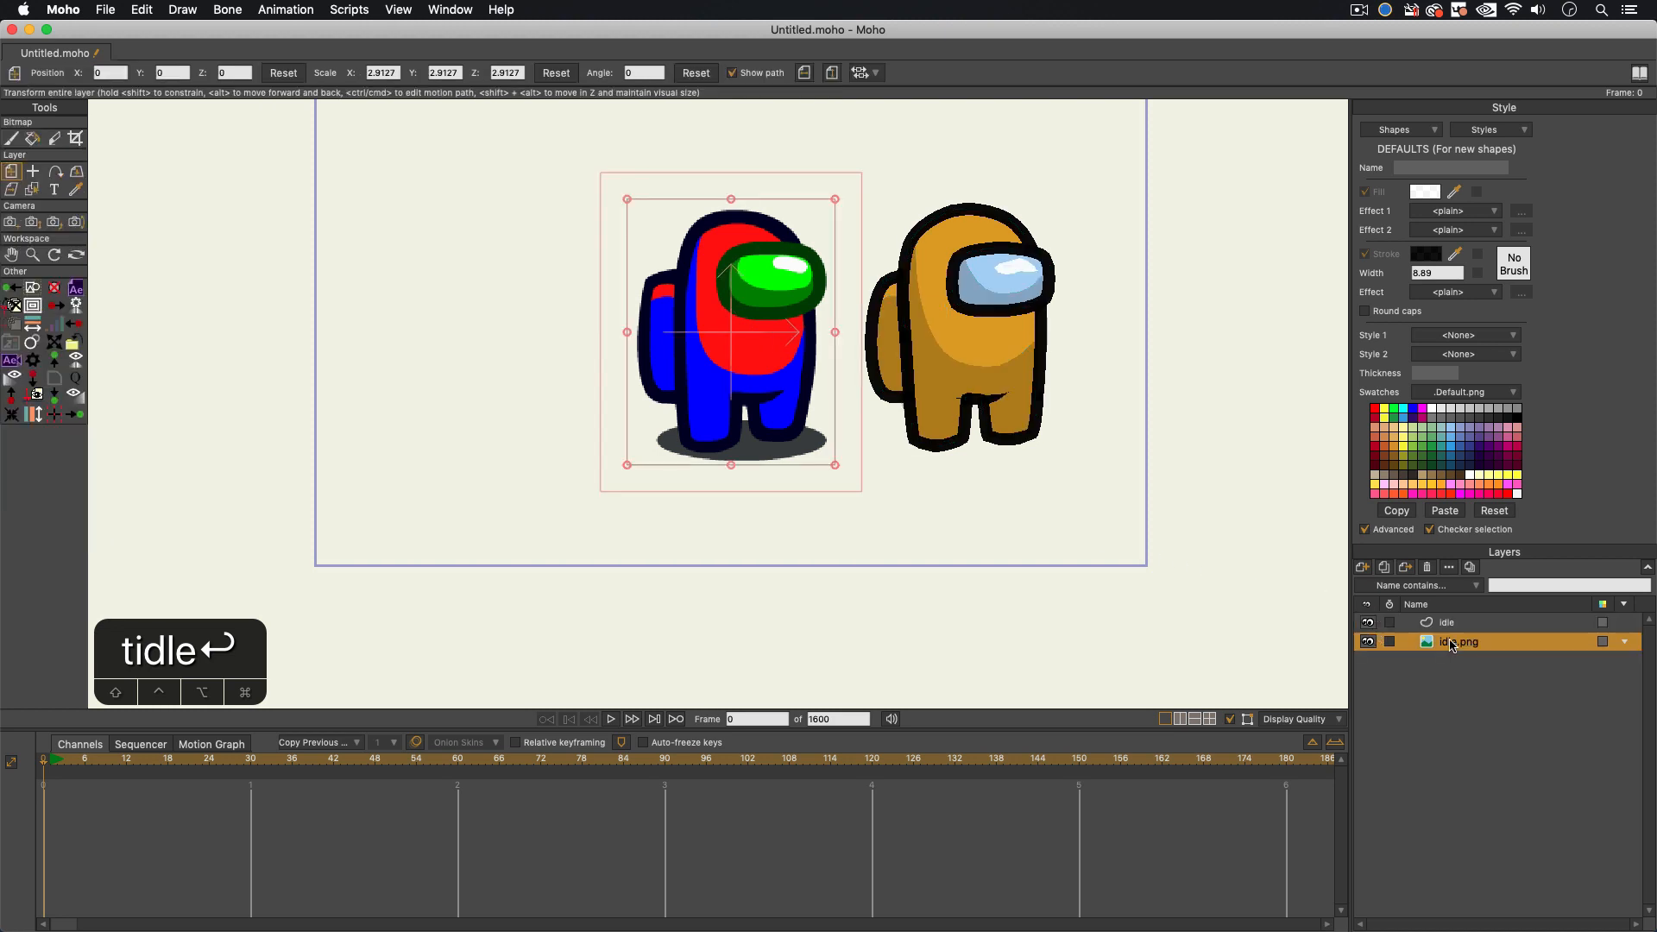
click(1428, 569)
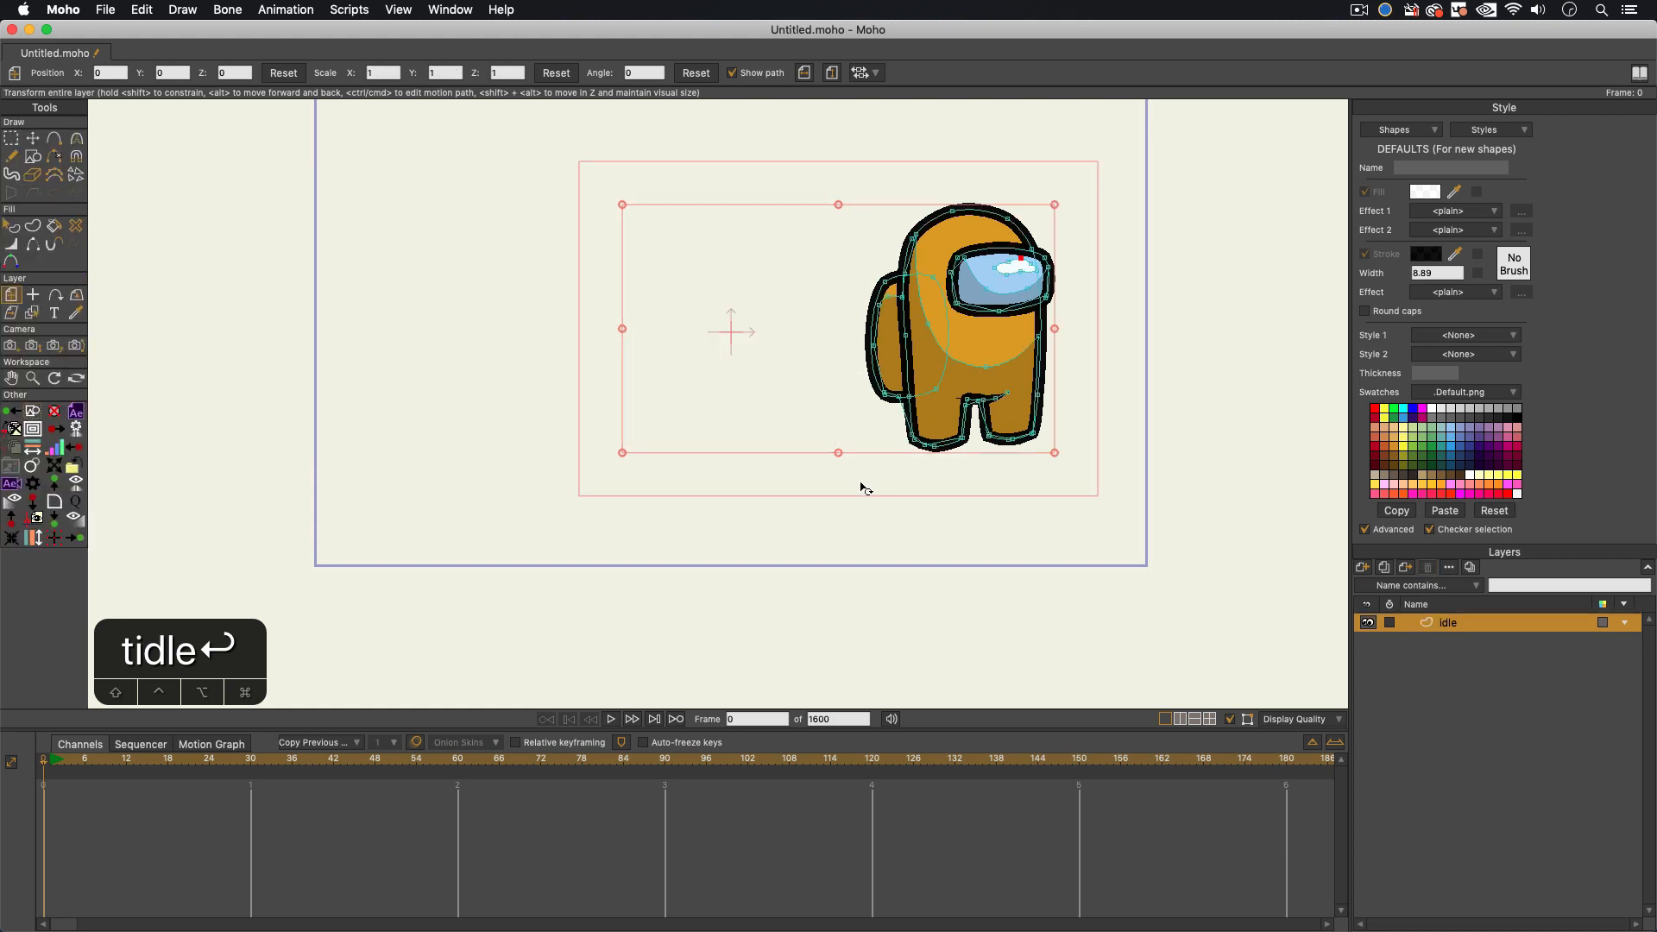
Step: Set the idle layer's origin at the base between the crewmate's feet and move the crewmate to the middle of the canvas
click(34, 298)
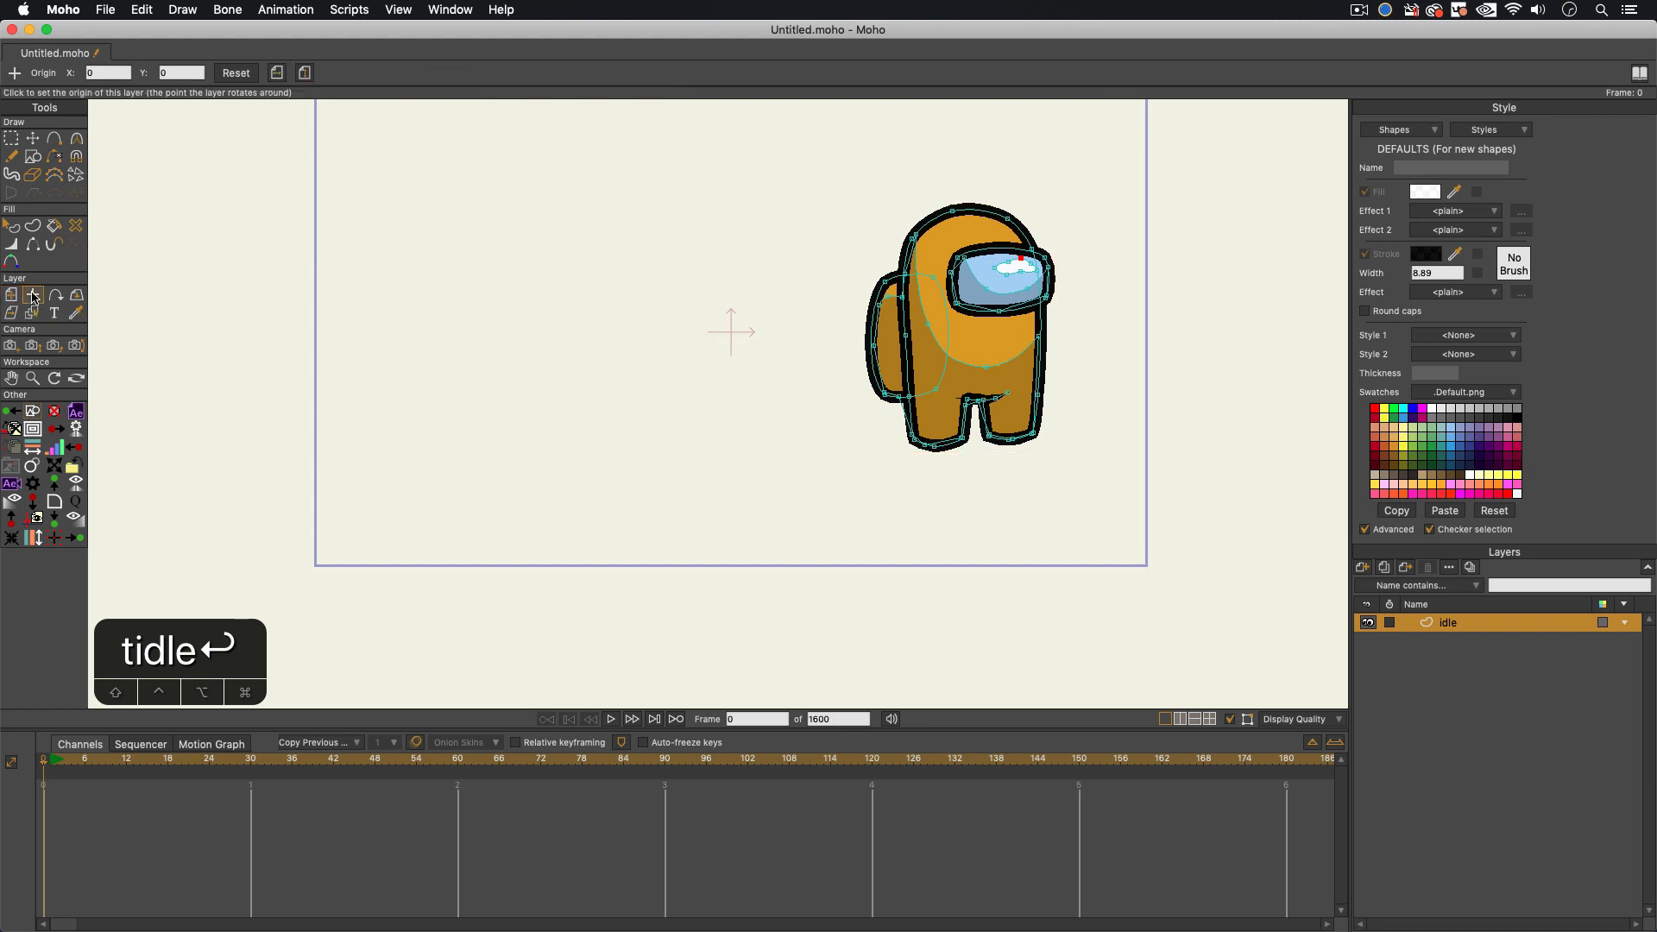
click(974, 441)
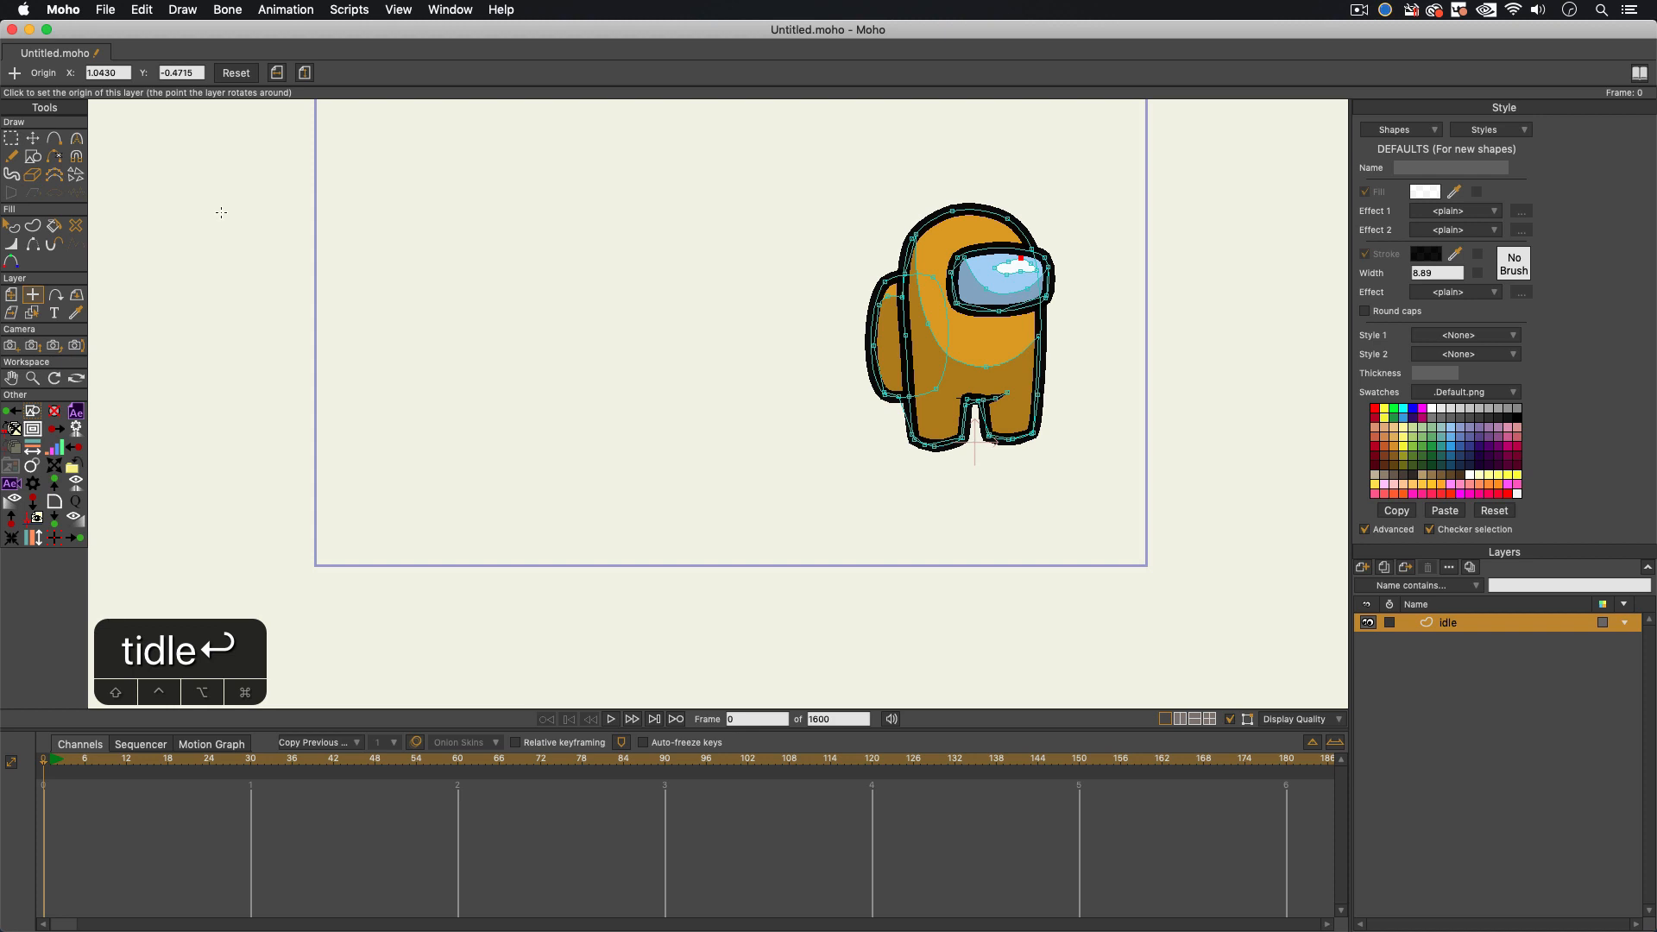
click(10, 294)
drag(962, 377, 731, 370)
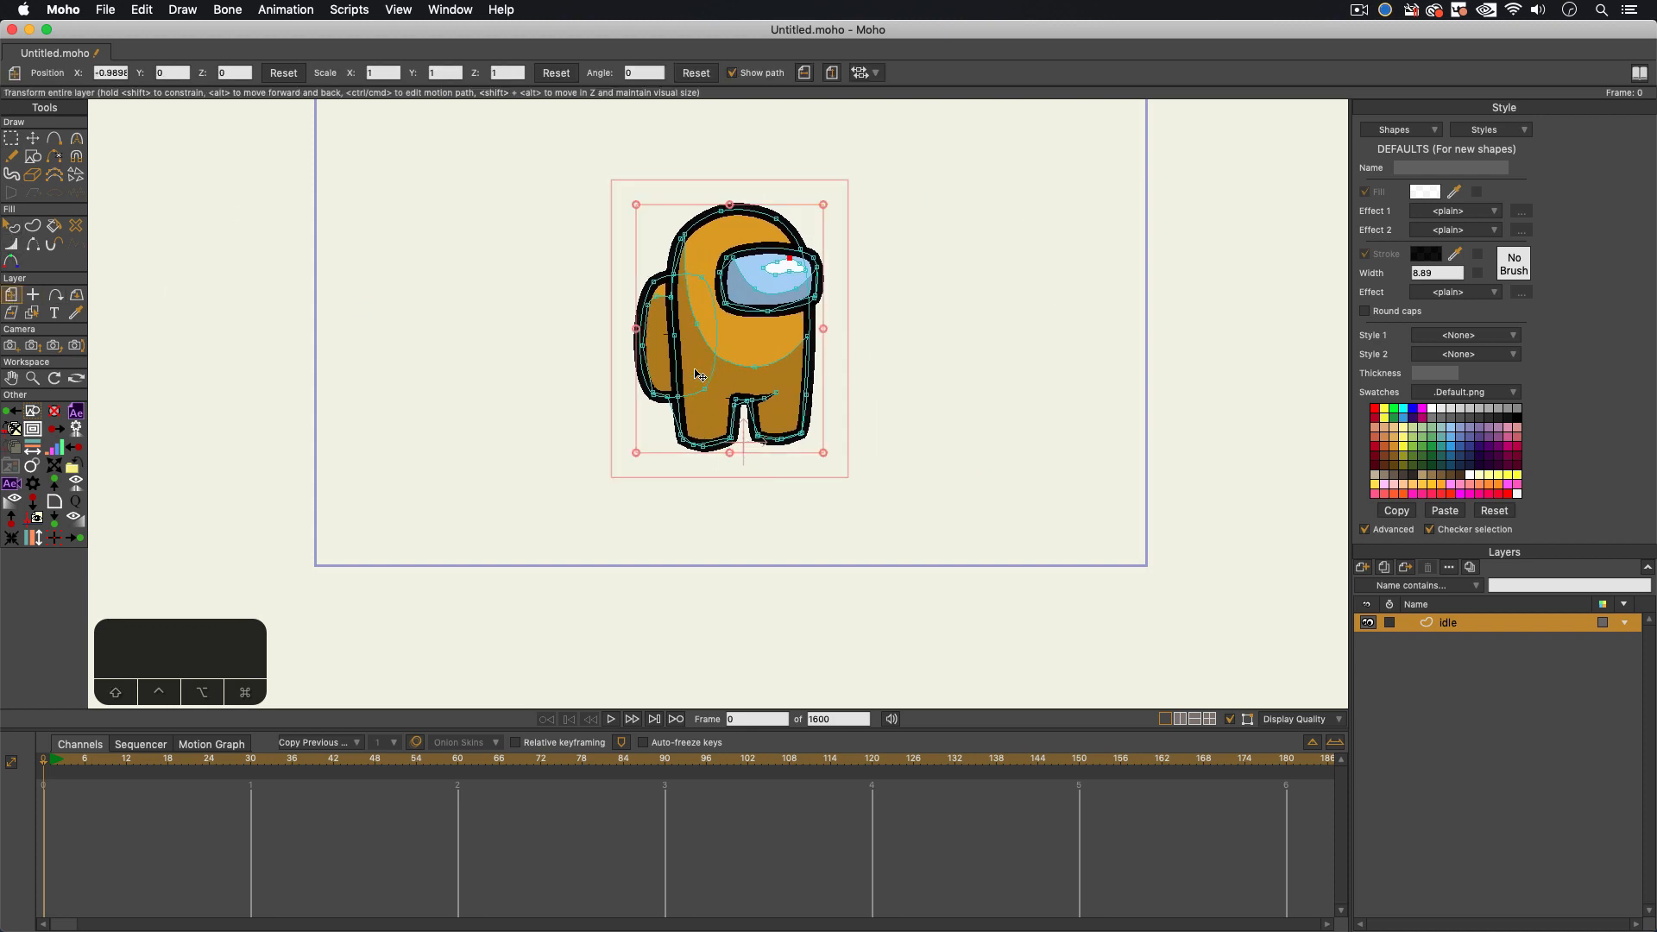
drag(613, 264, 730, 260)
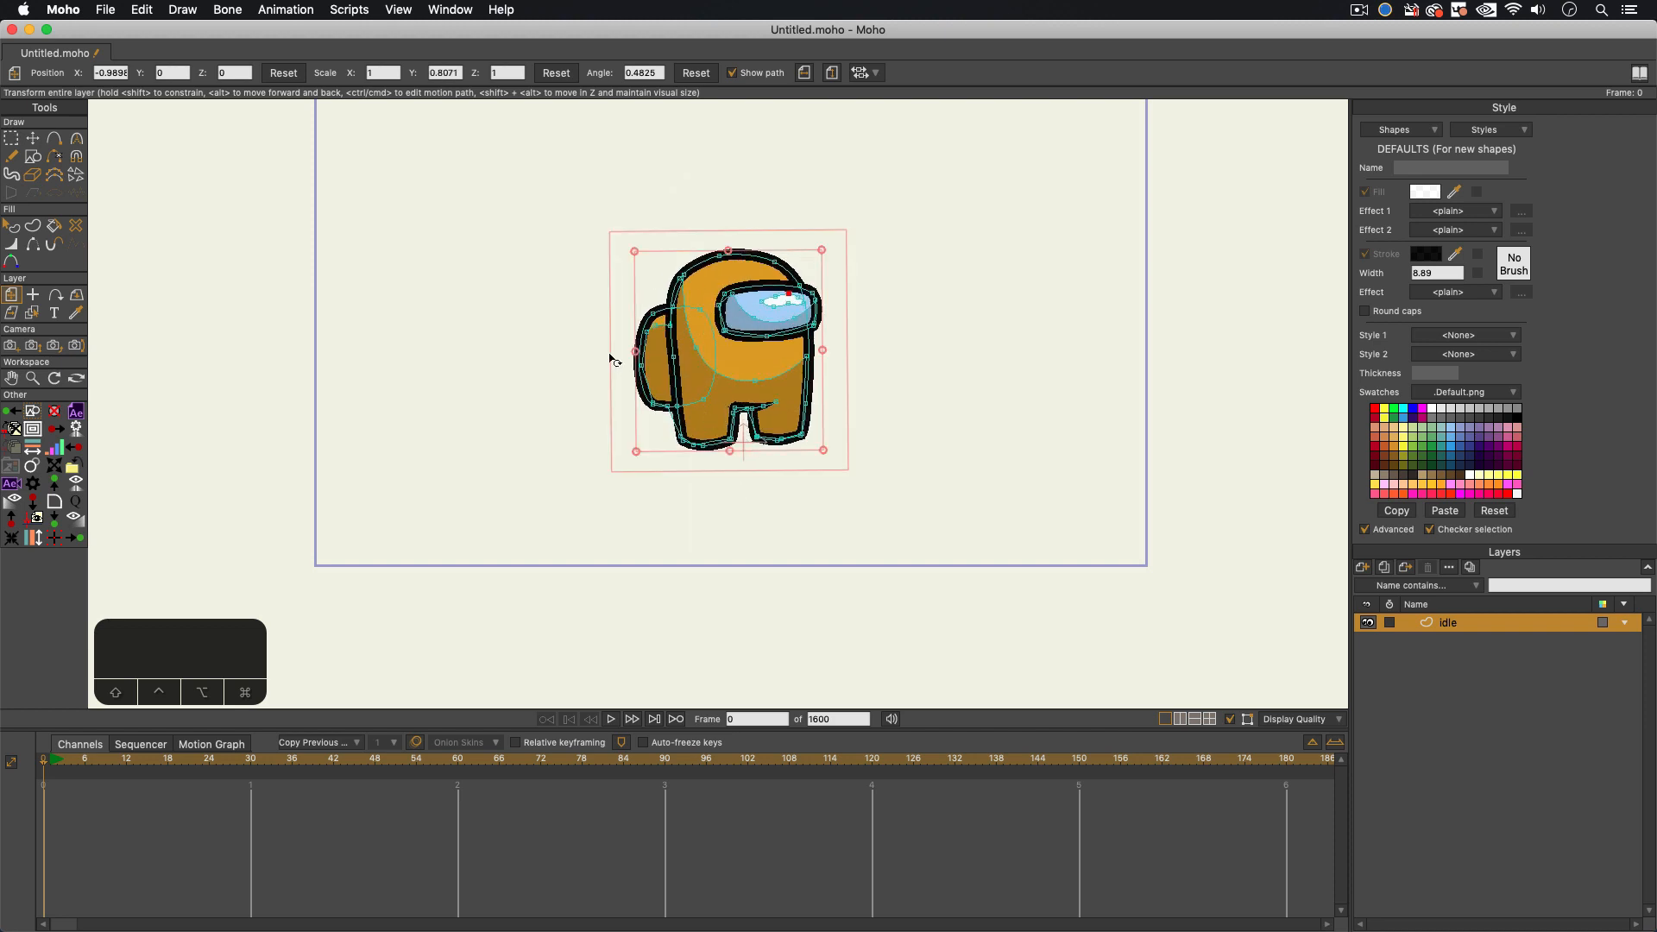
key(super+z)
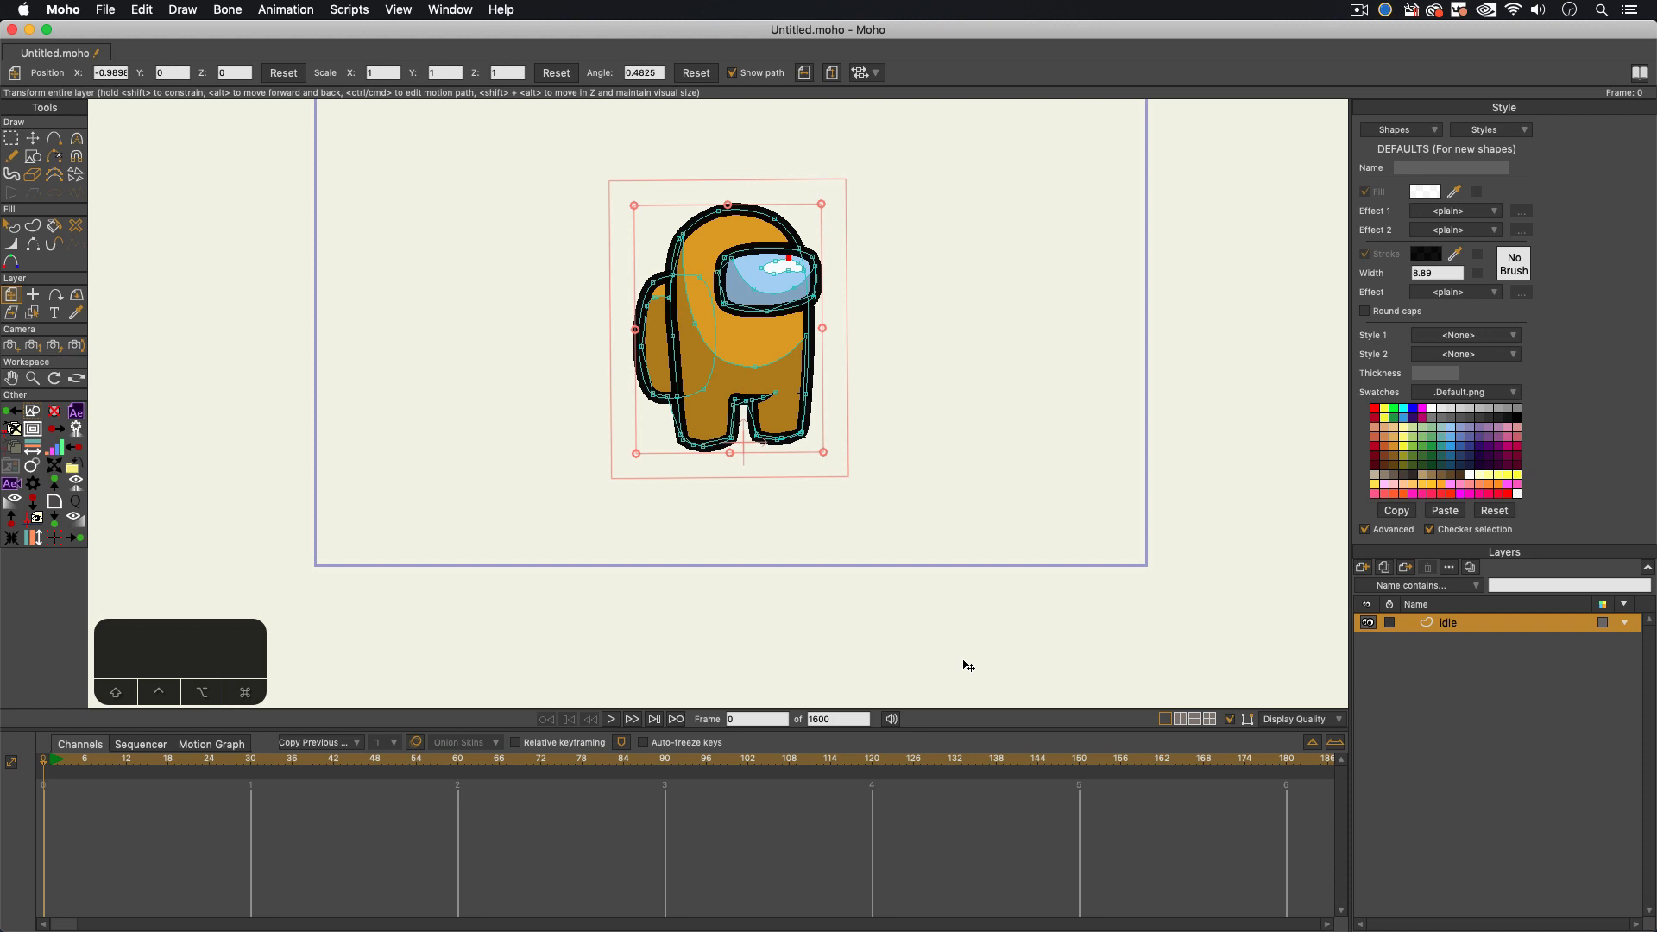
Step: Add a switch layer named Positions and nest the idle layer inside it, leaving it collapsed
click(1361, 567)
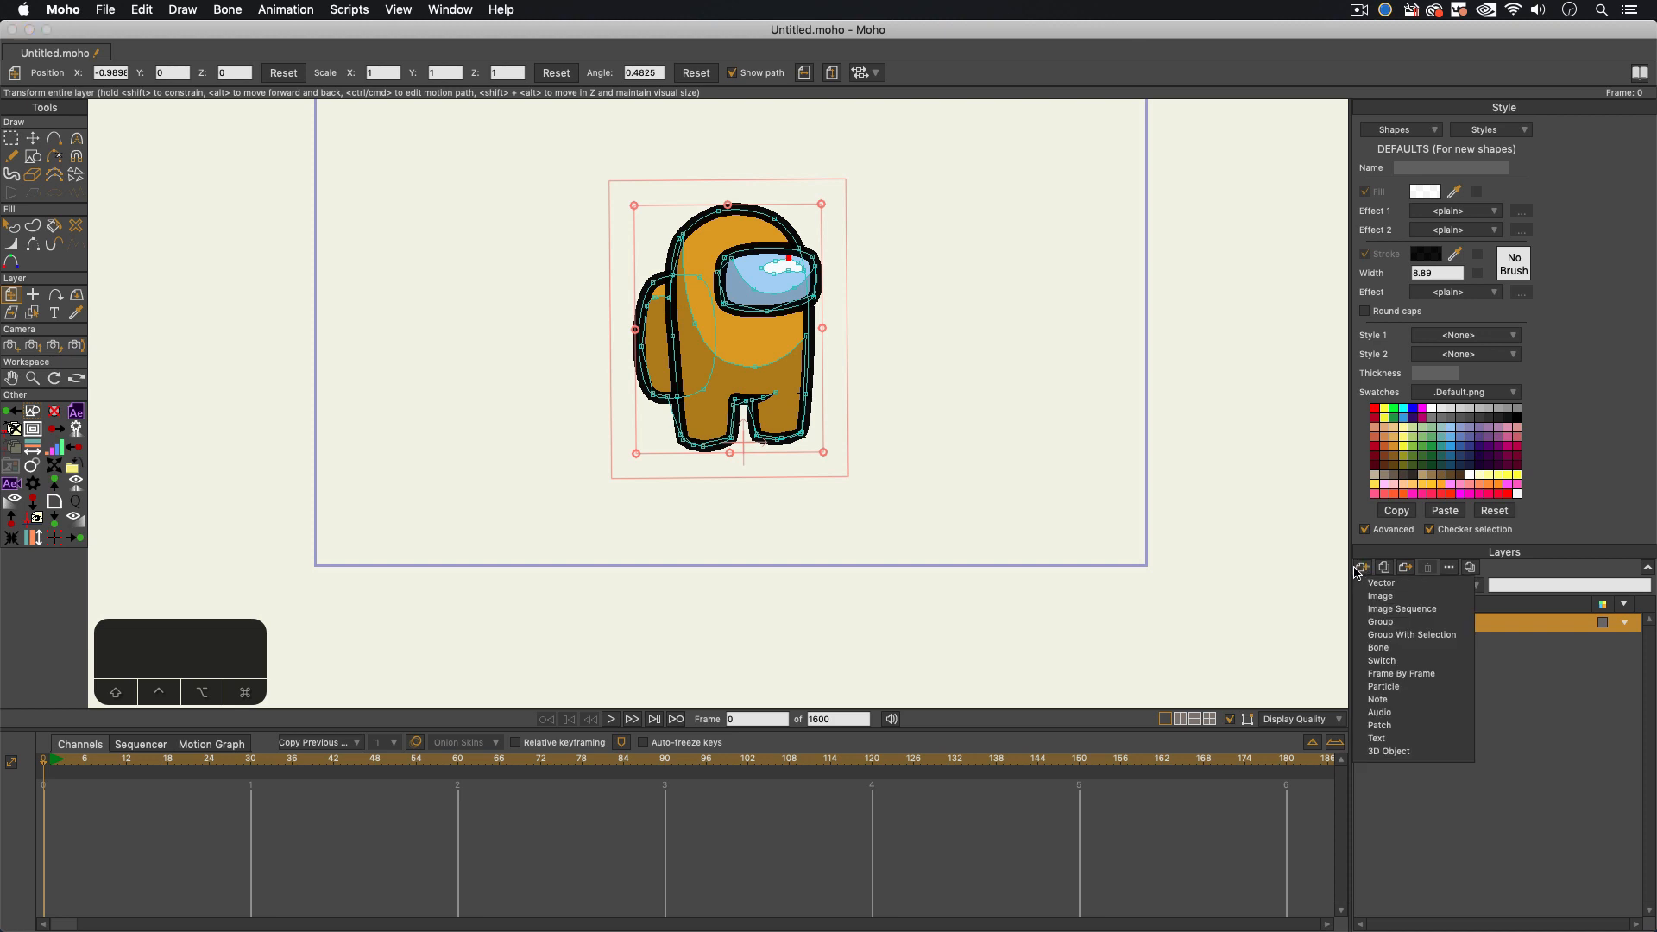
click(1381, 662)
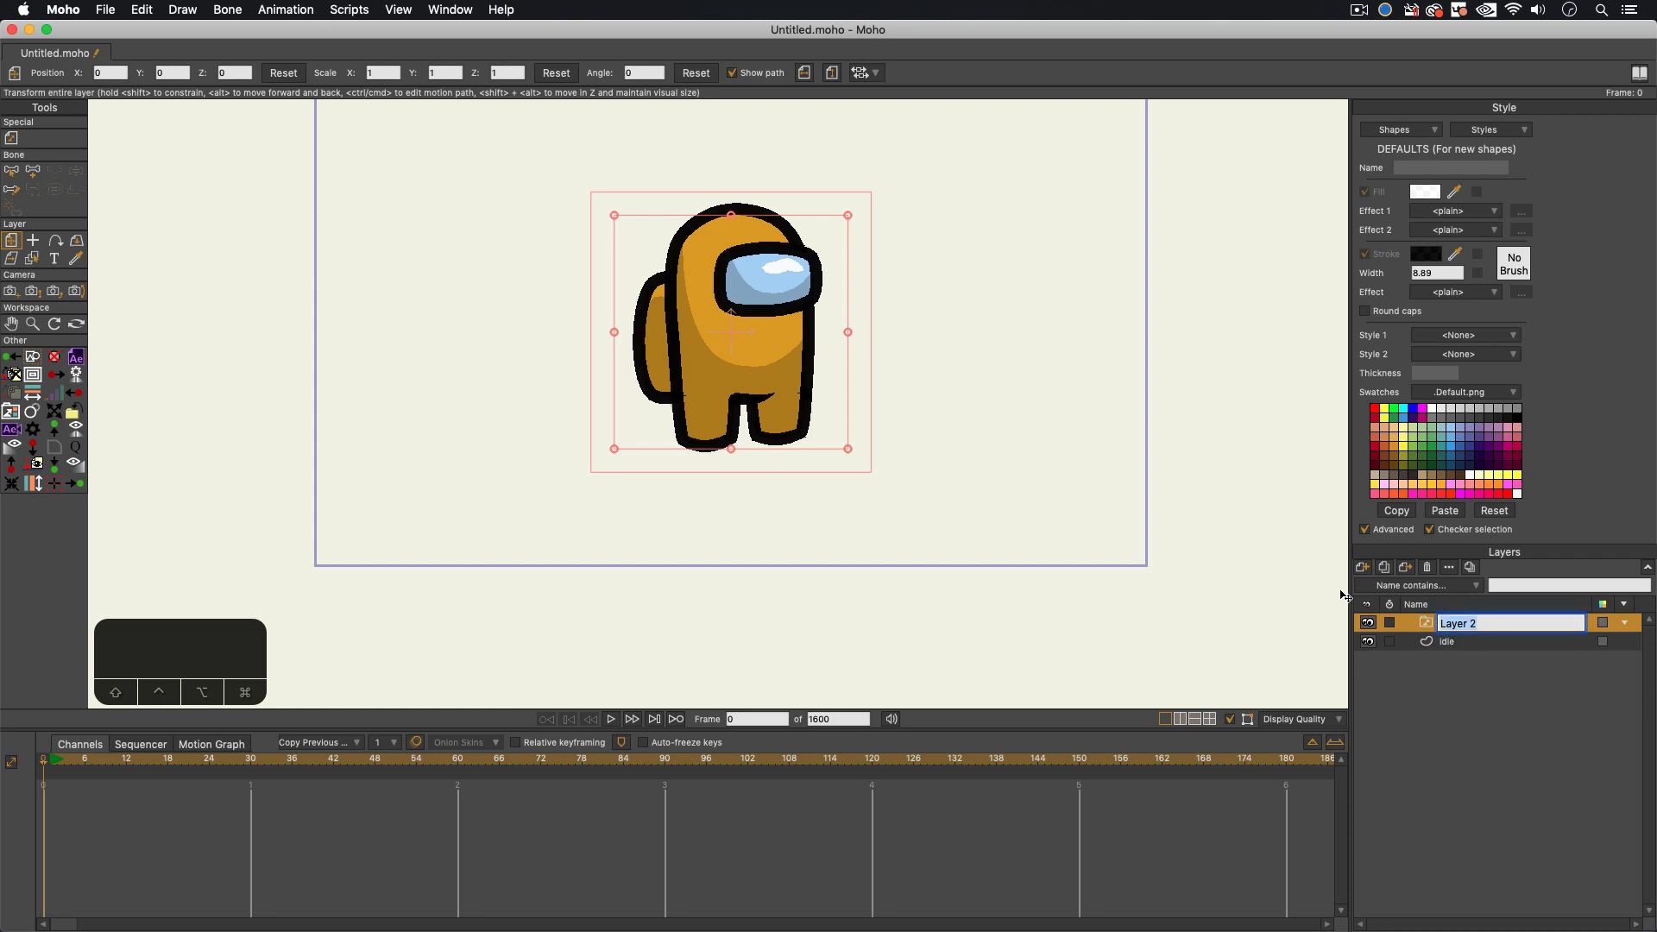
text(Postions)
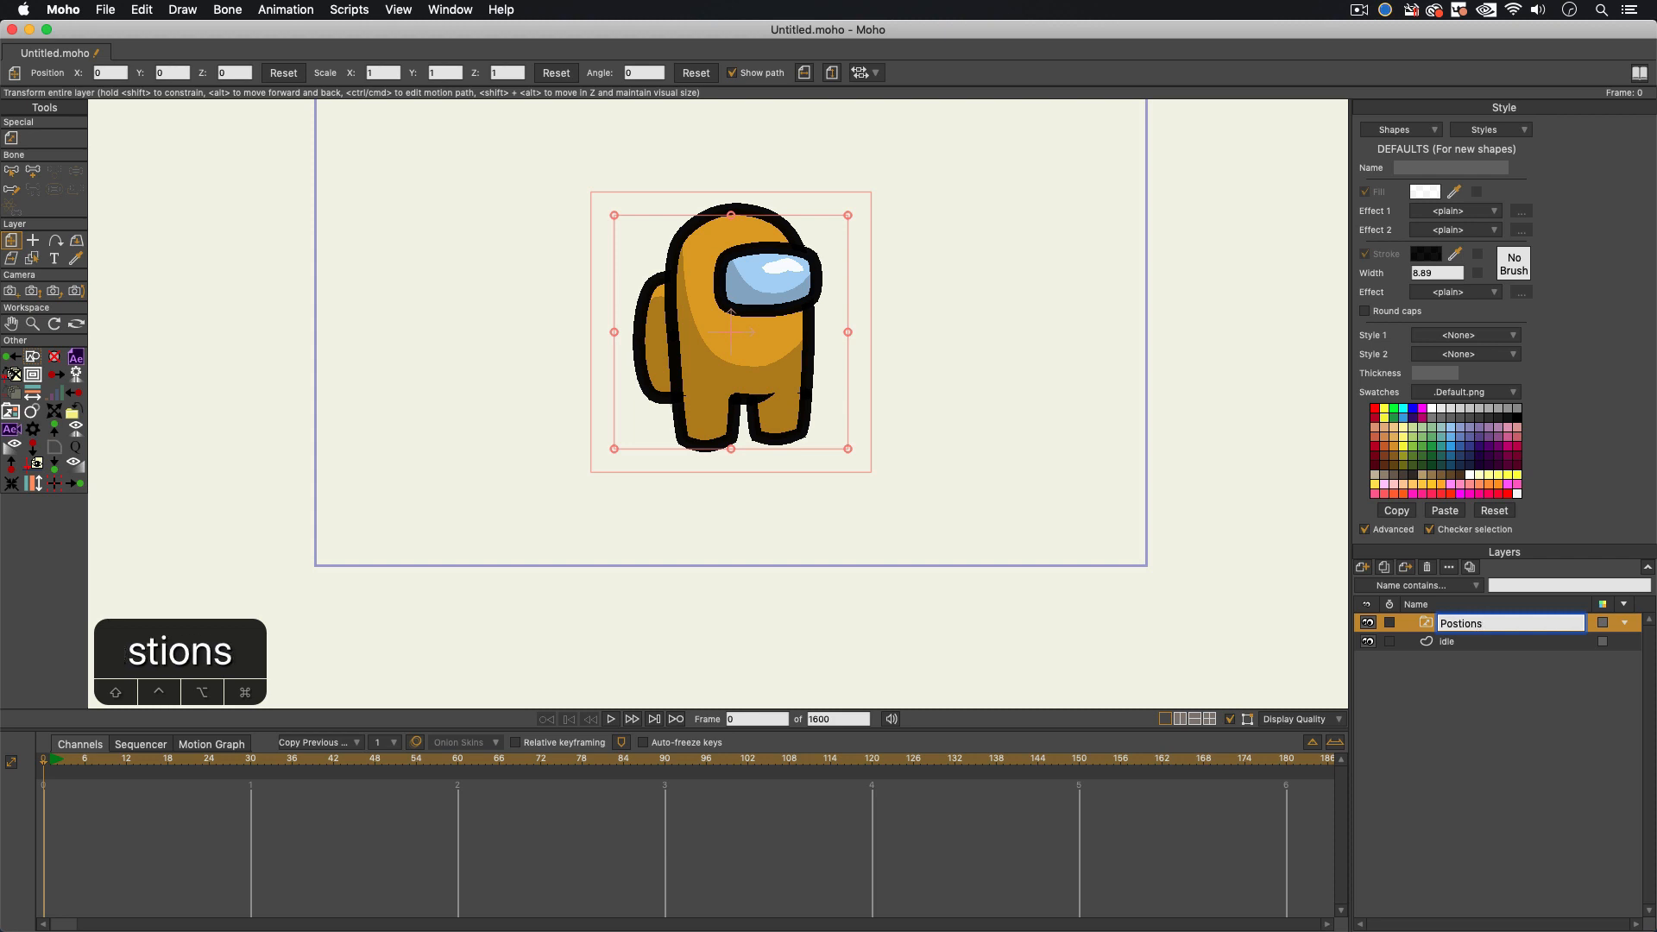
key(BackSpace)
key(BackSpace)
key(BackSpace)
key(BackSpace)
key(BackSpace)
text(i)
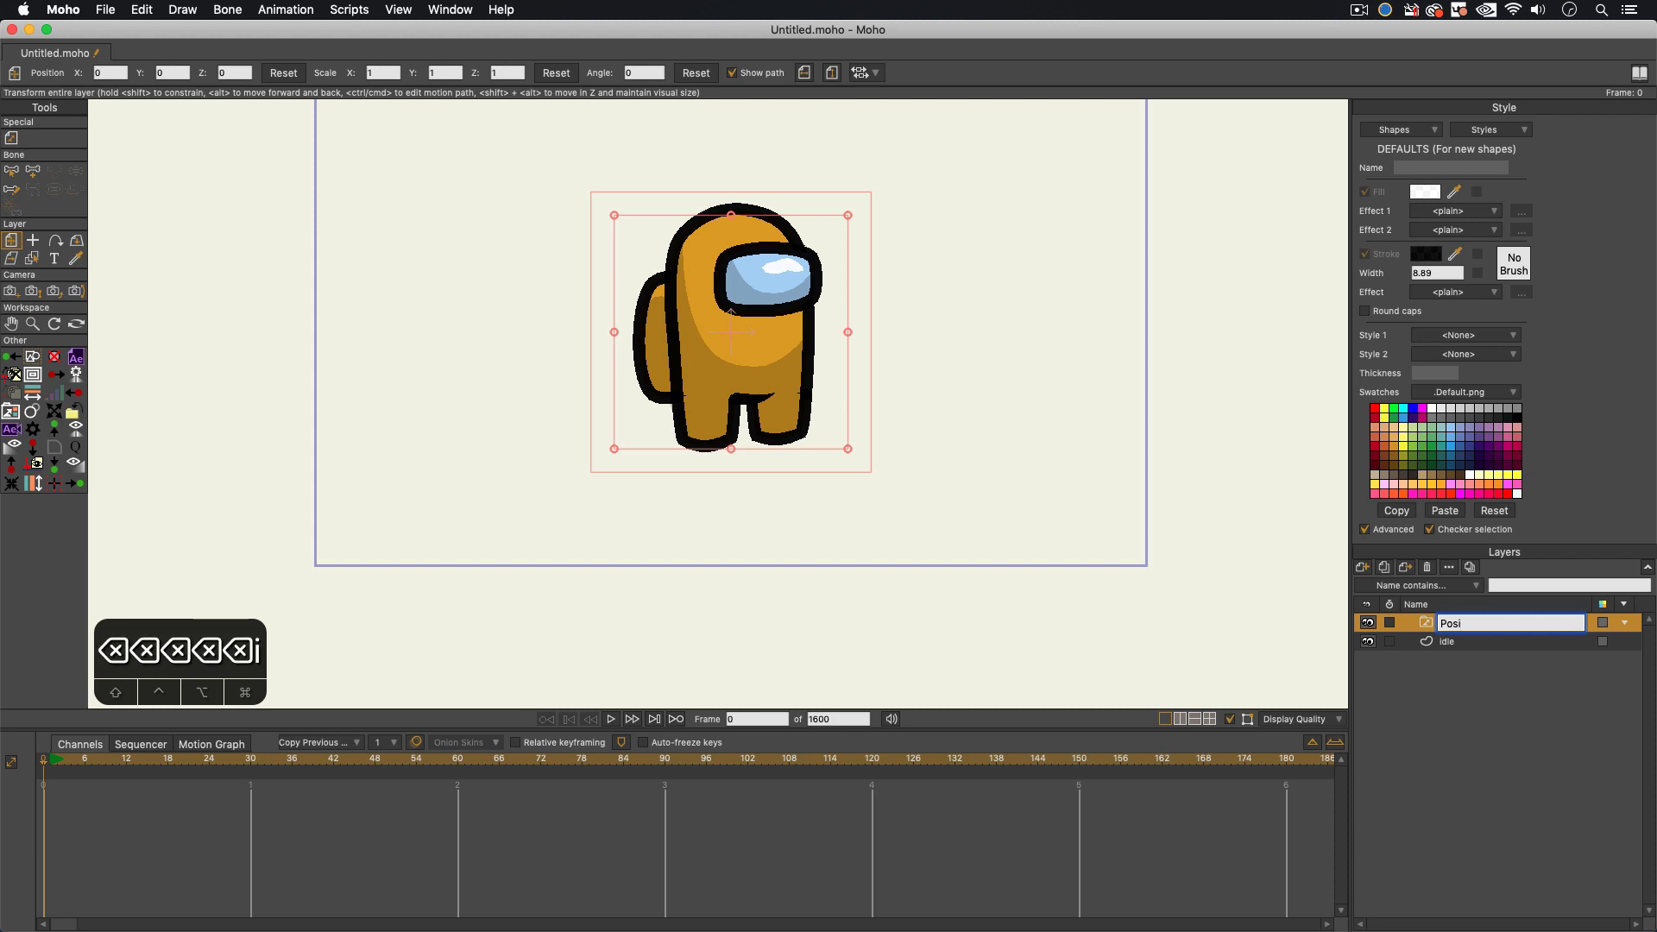
text(tions)
key(Return)
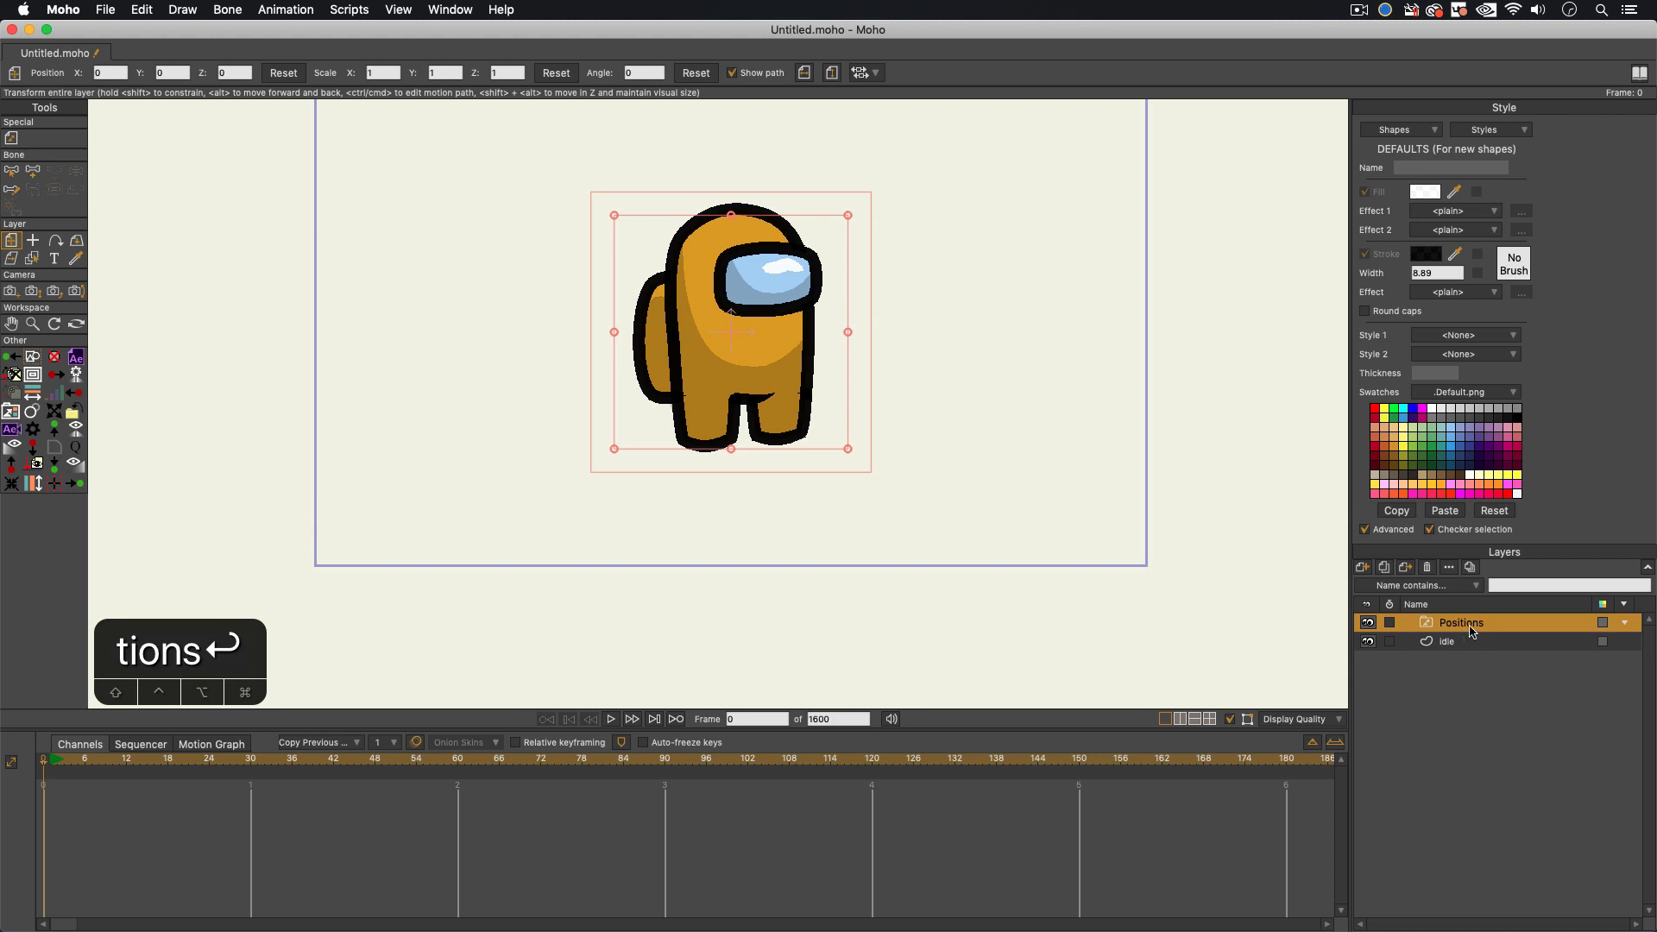
drag(1470, 641, 1470, 625)
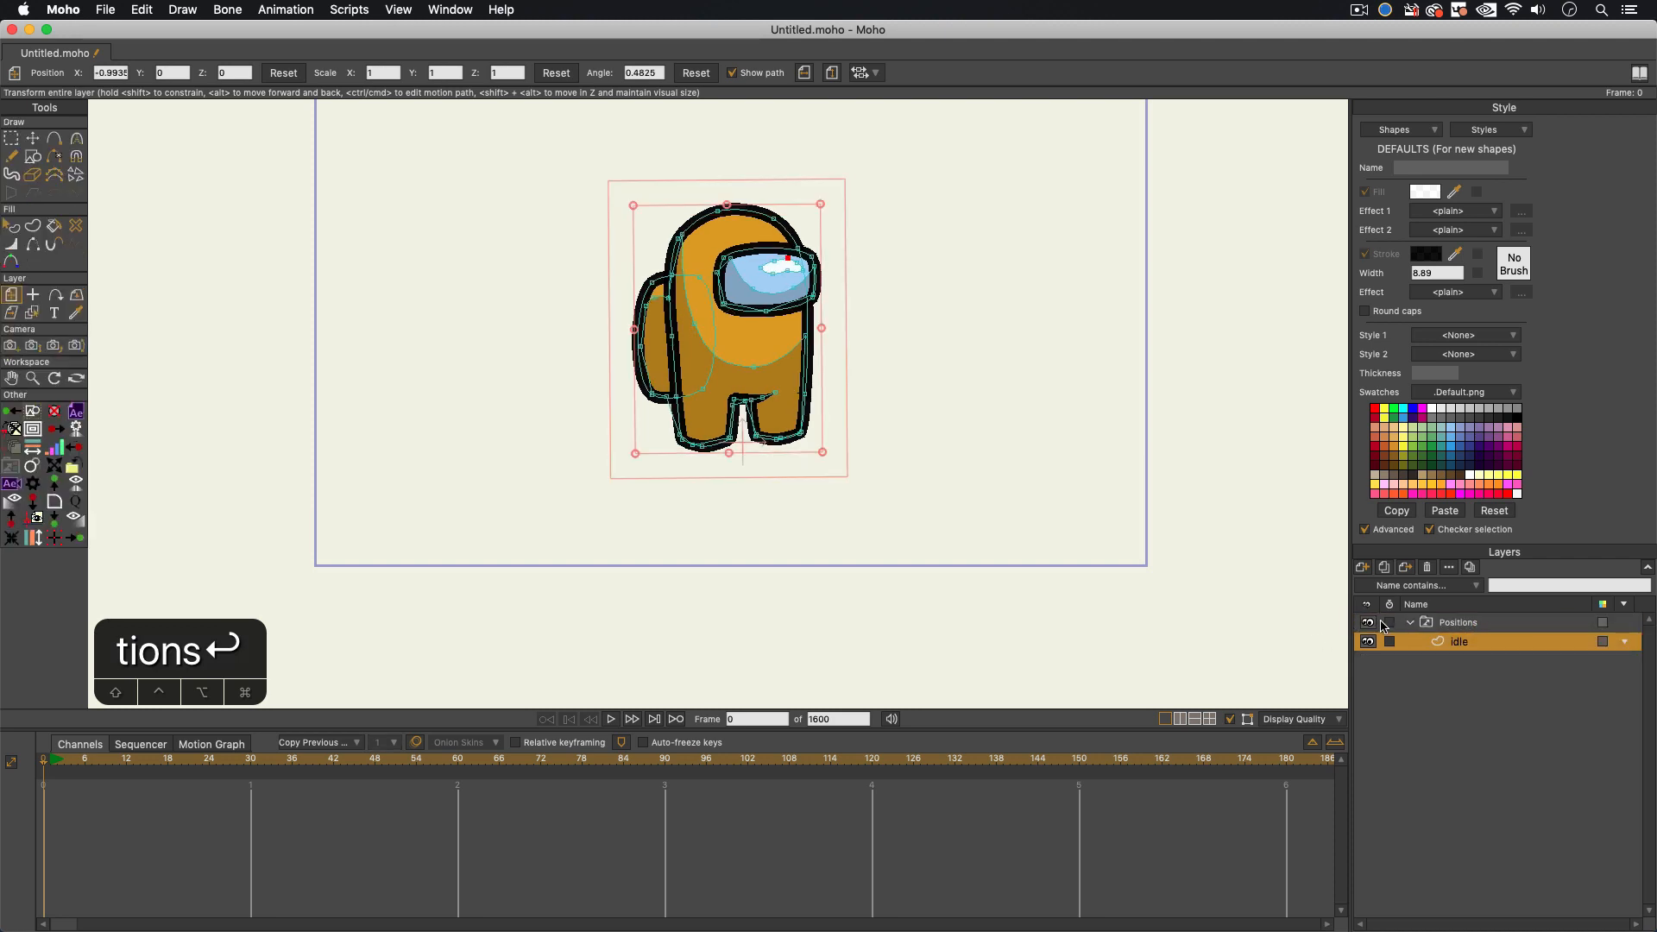
click(1411, 623)
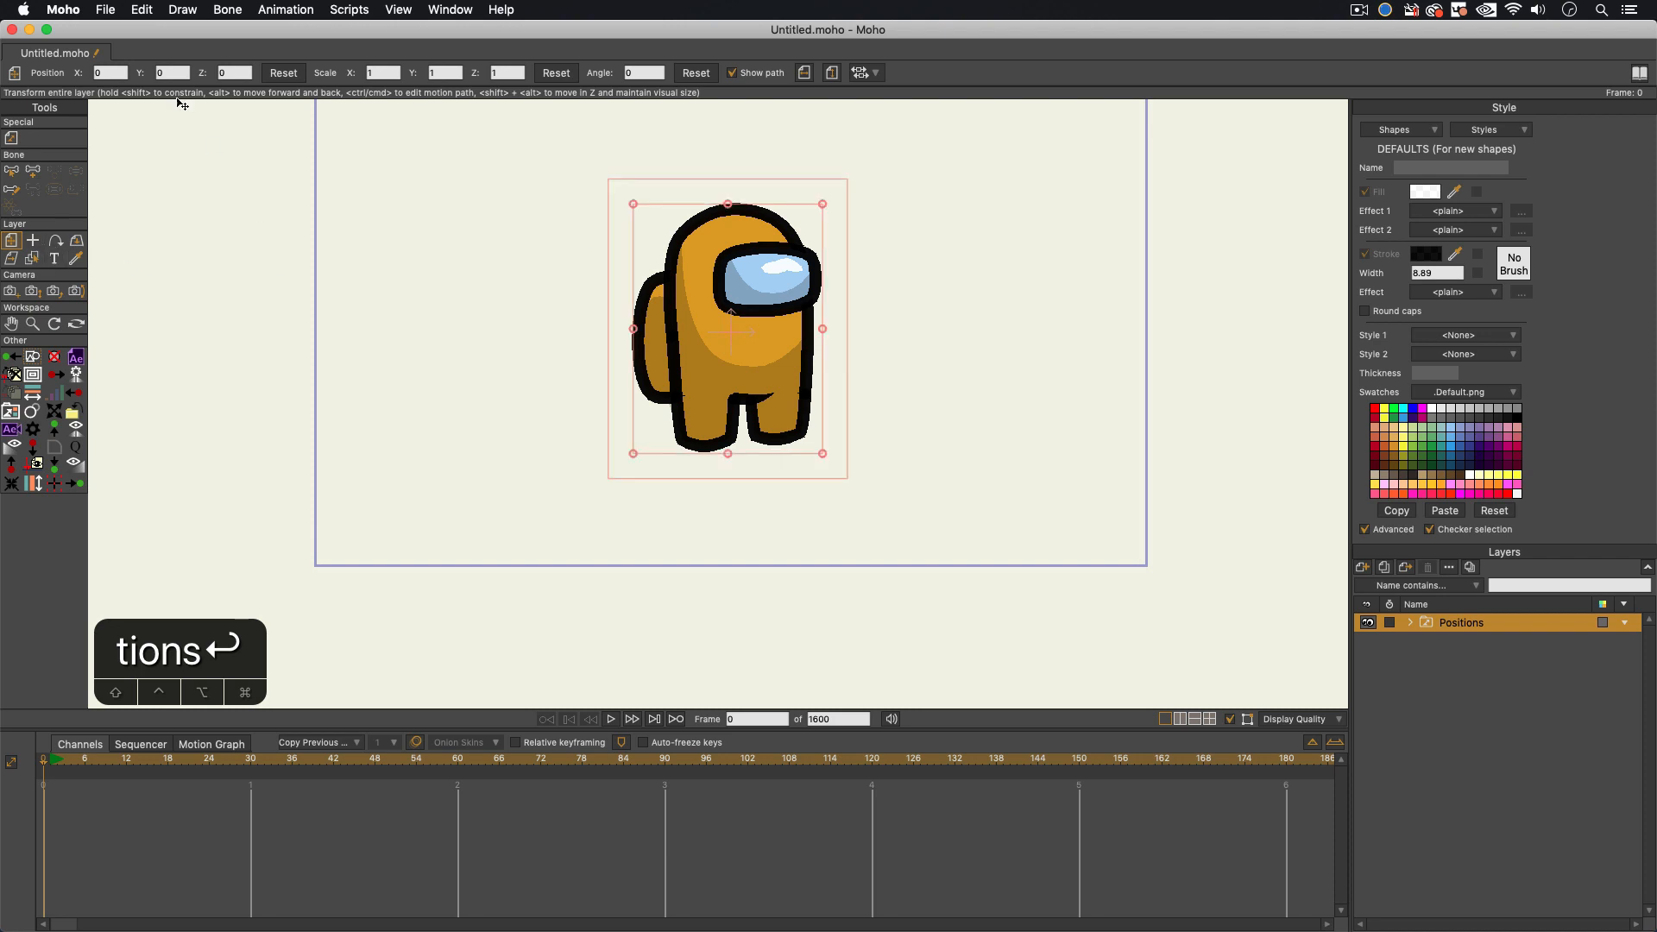
Step: Import Walk0001.png, Walk0005.png, Walk0007.png and Walk0012.png from the Base folder as image layers
click(104, 11)
mouse_move(172, 355)
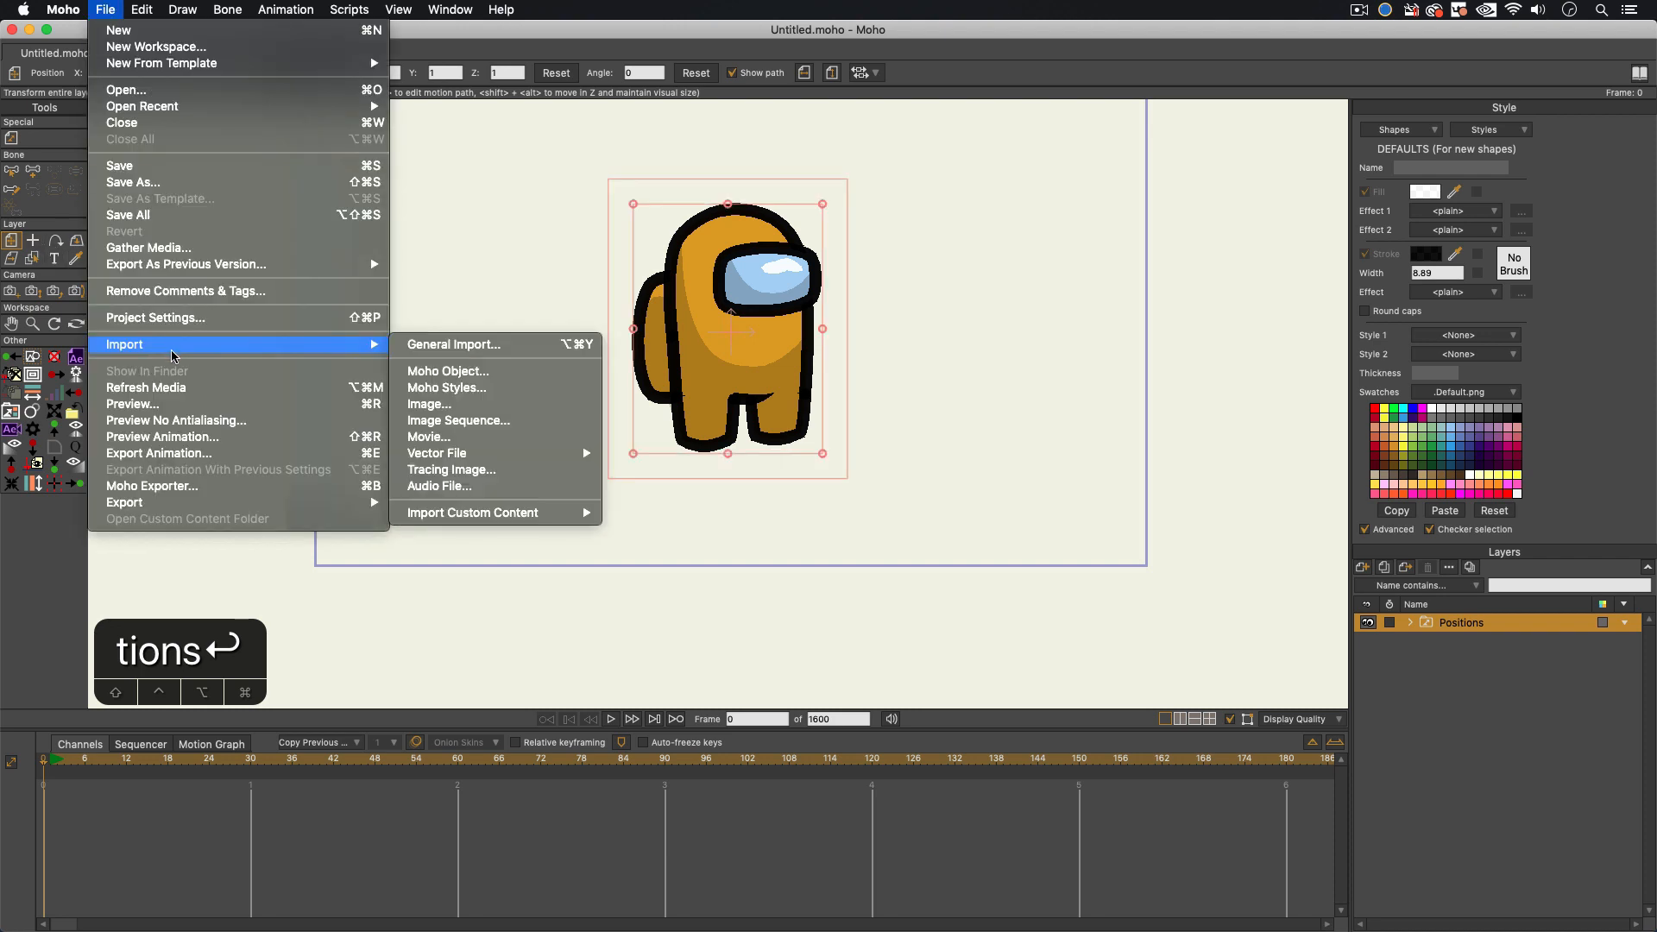
click(447, 405)
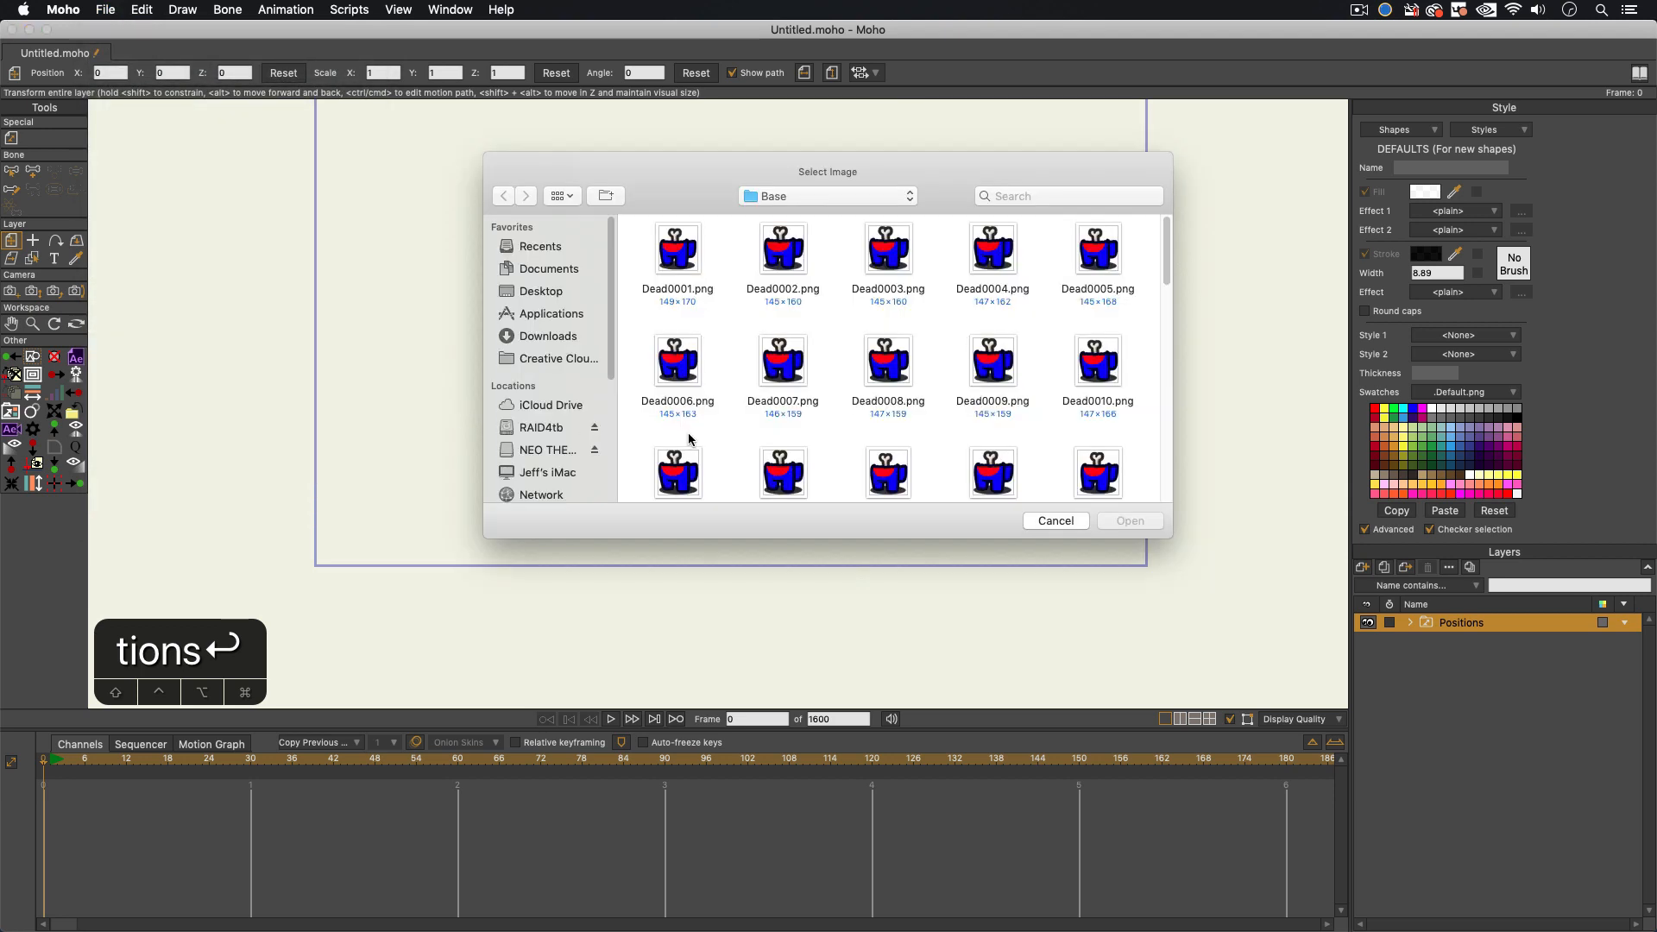
scroll(687, 437, down, 10)
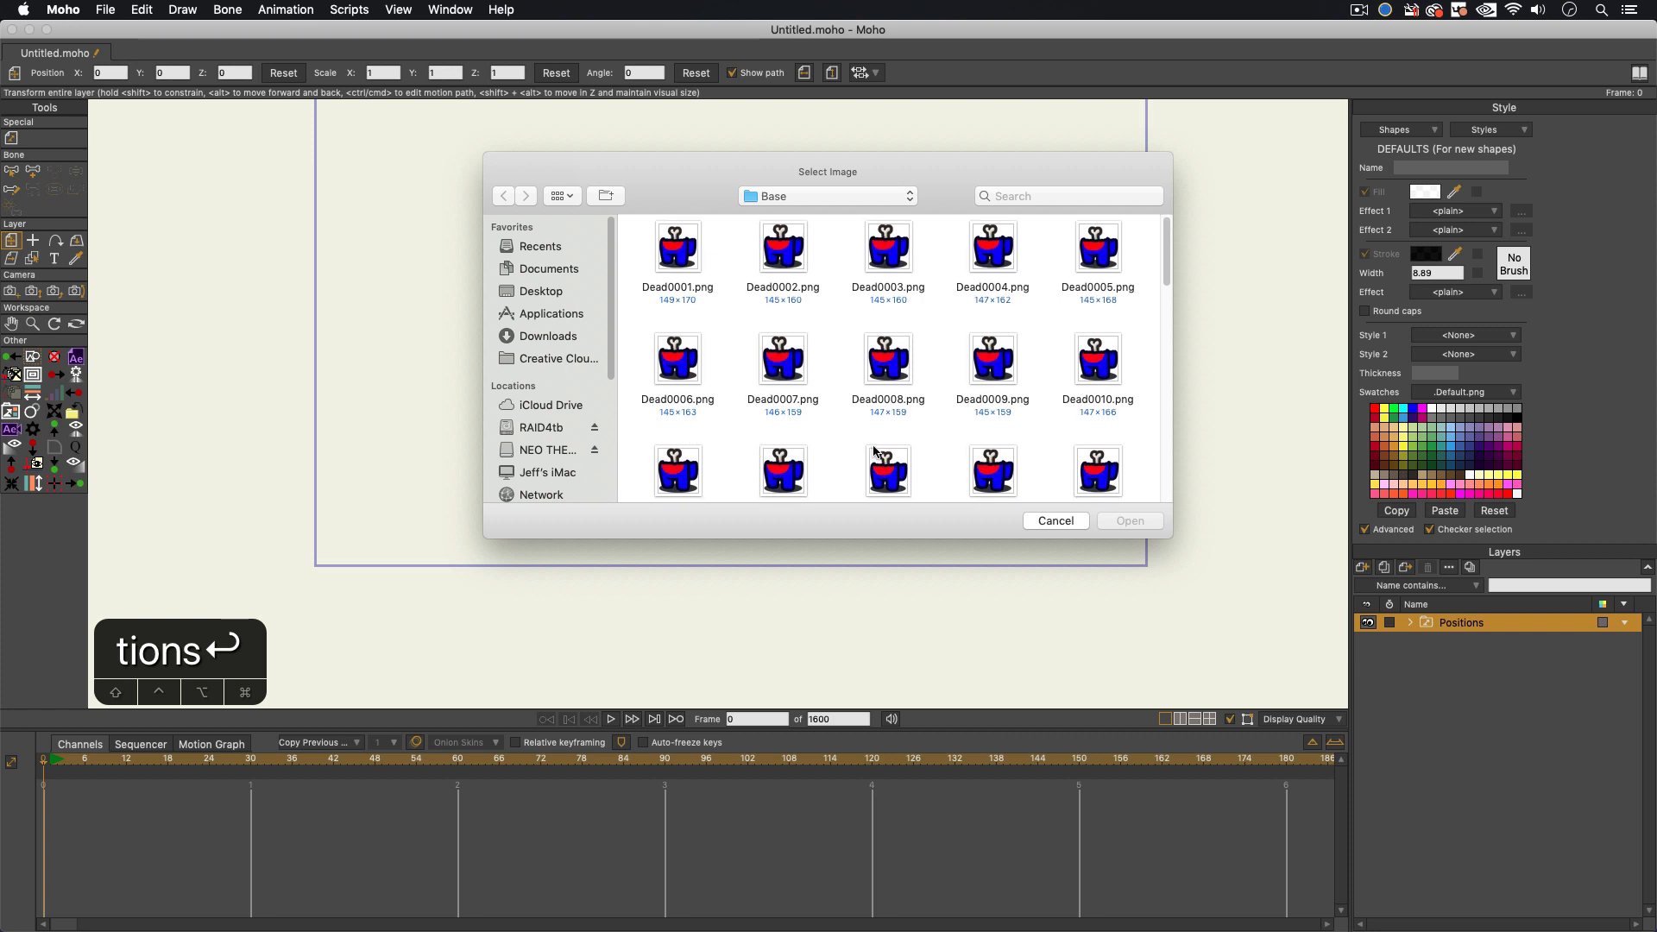
scroll(856, 439, down, 5)
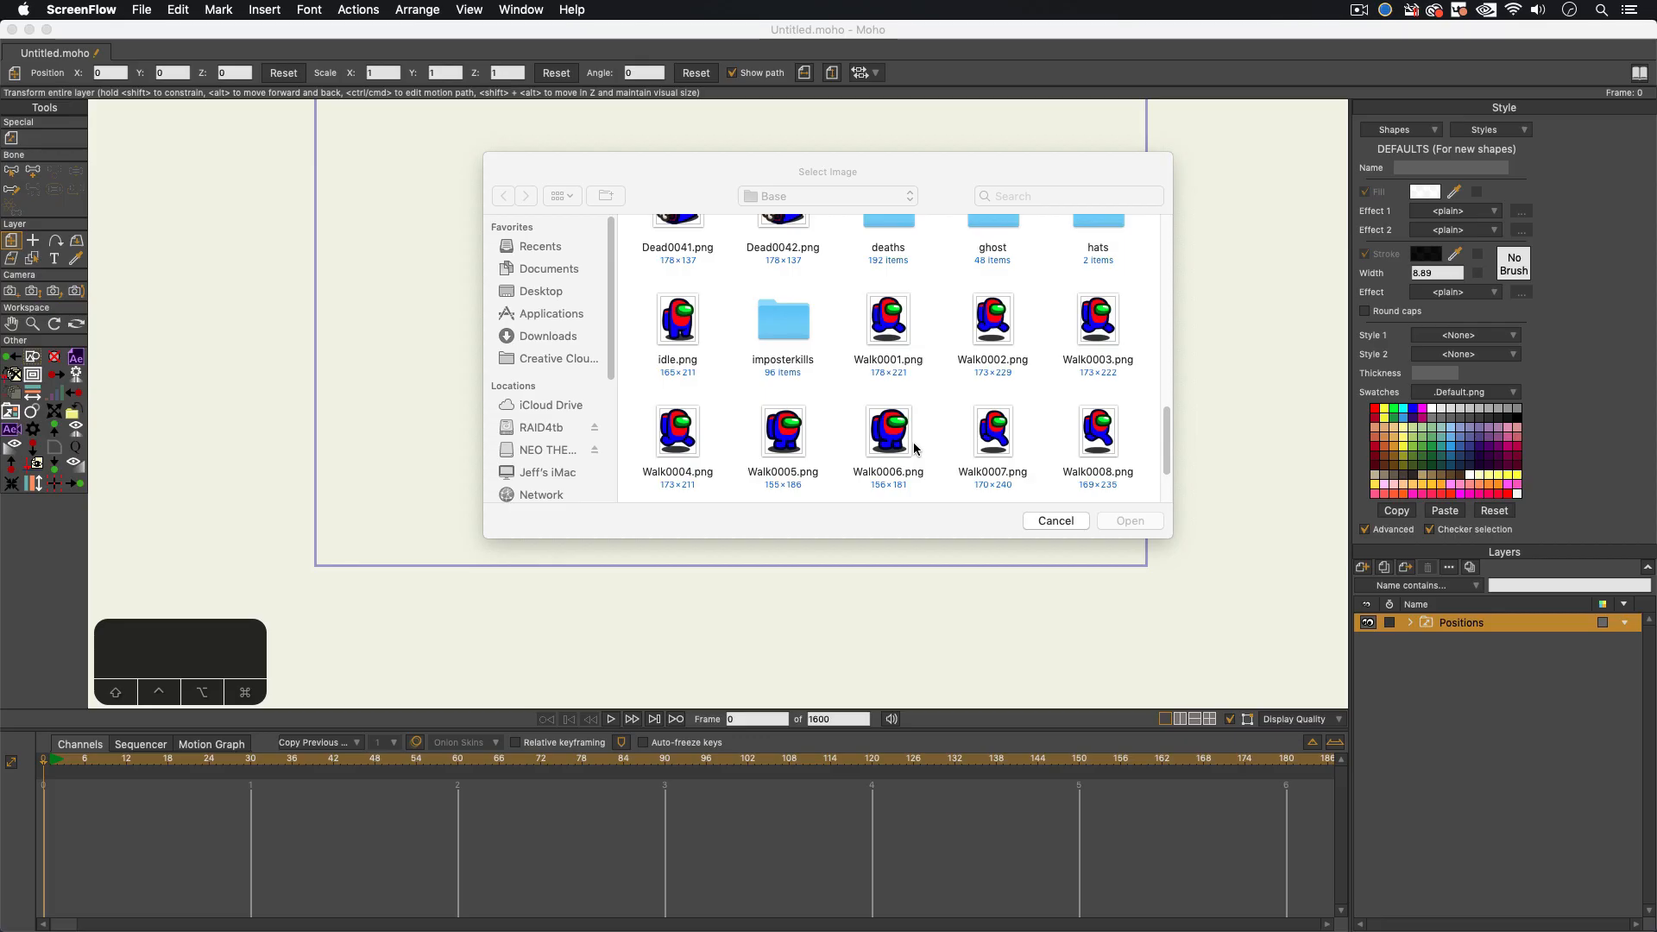
scroll(908, 401, down, 1)
click(886, 327)
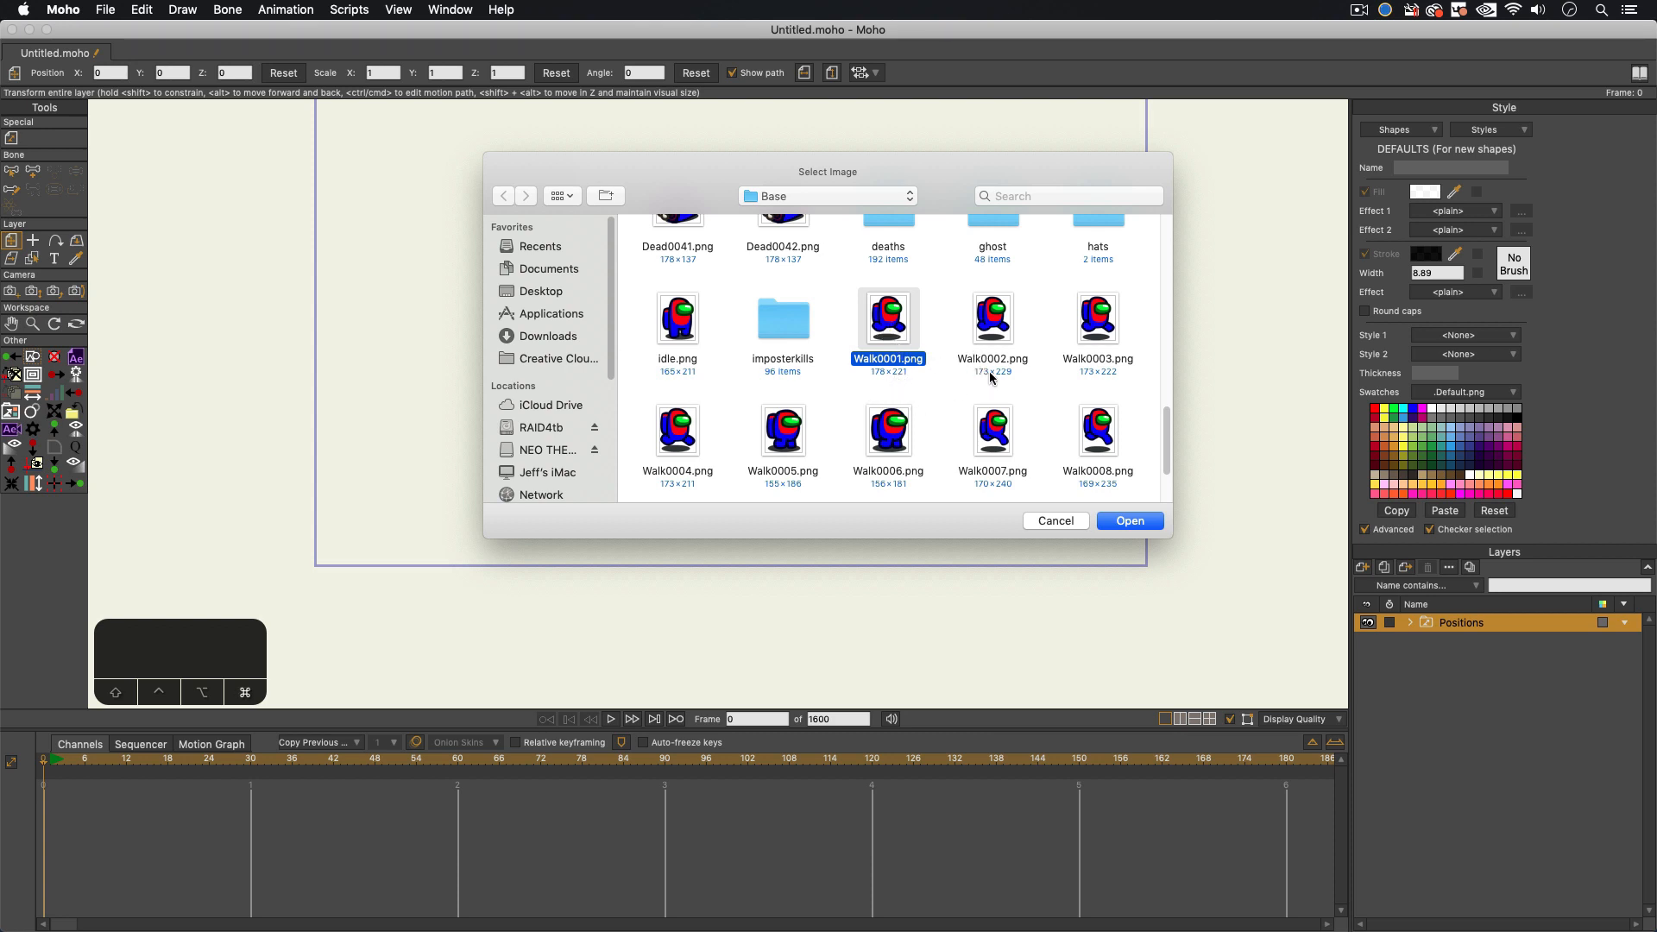
super+click(782, 438)
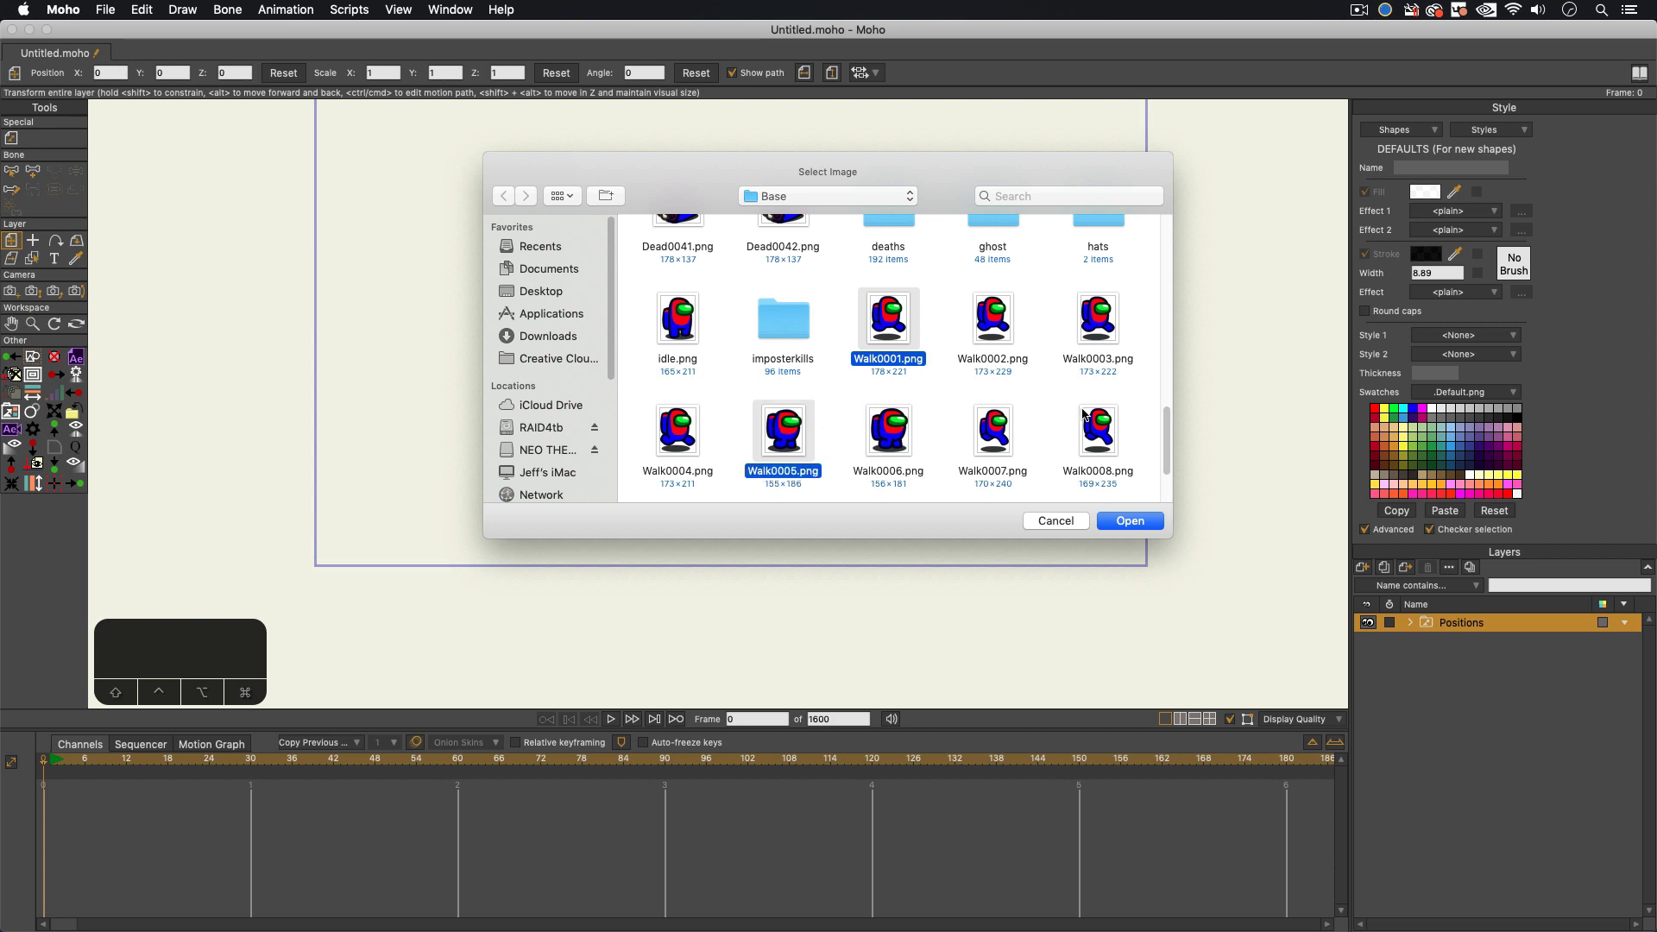
scroll(1085, 423, down, 3)
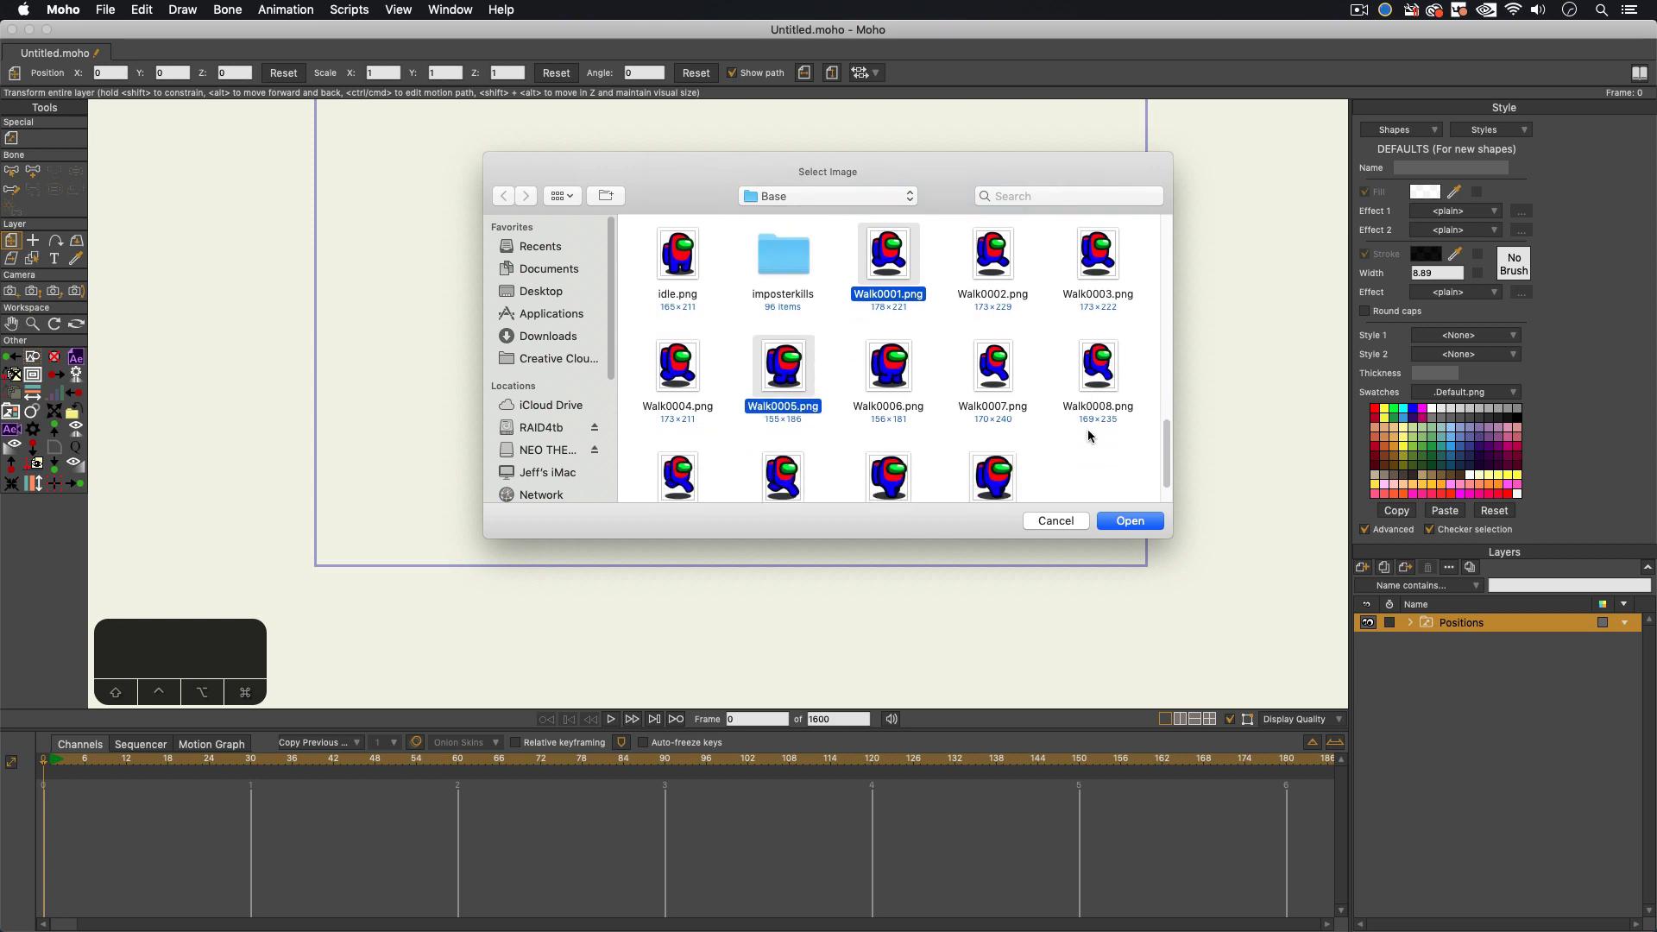
super+click(997, 386)
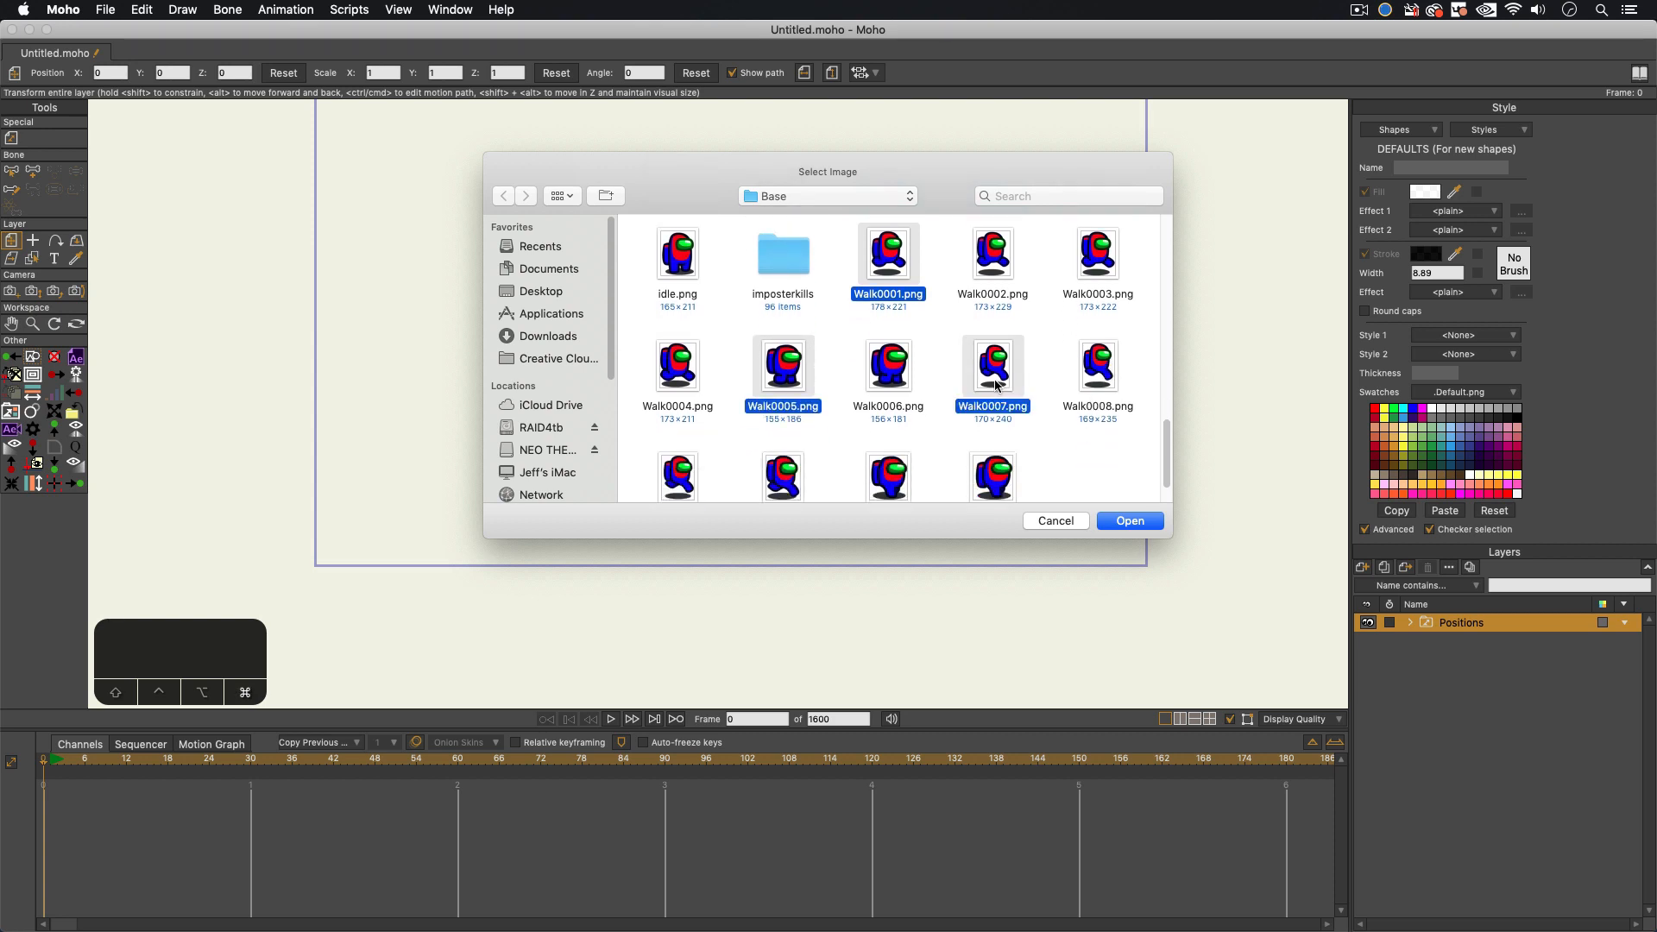
scroll(899, 421, down, 2)
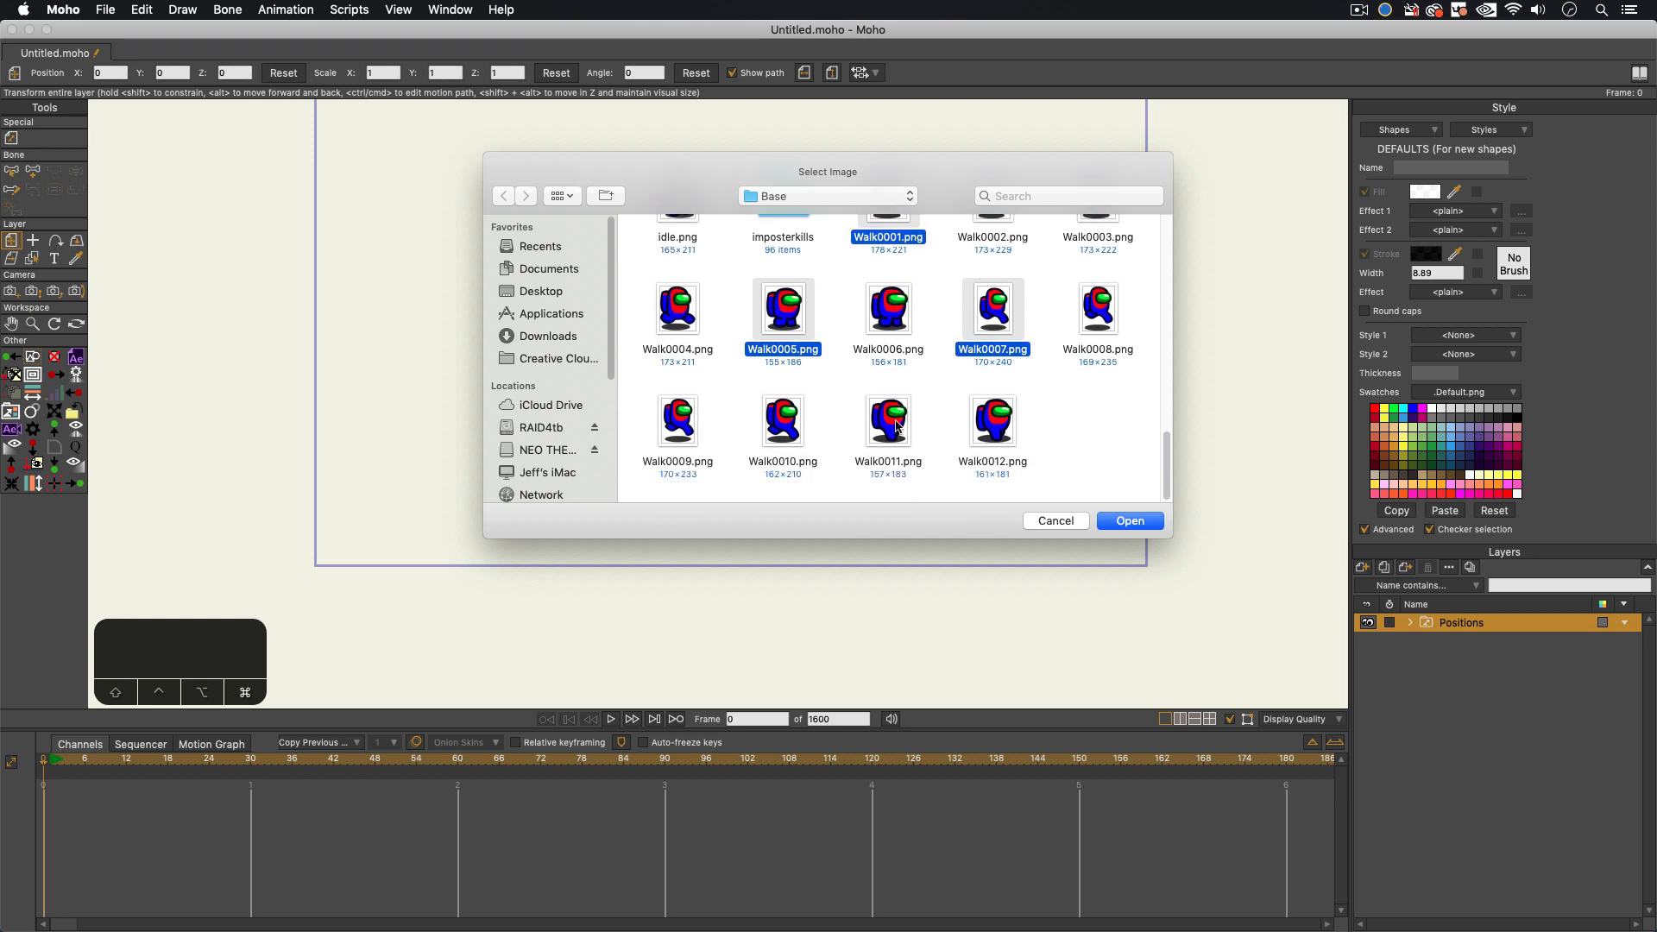
super+click(983, 428)
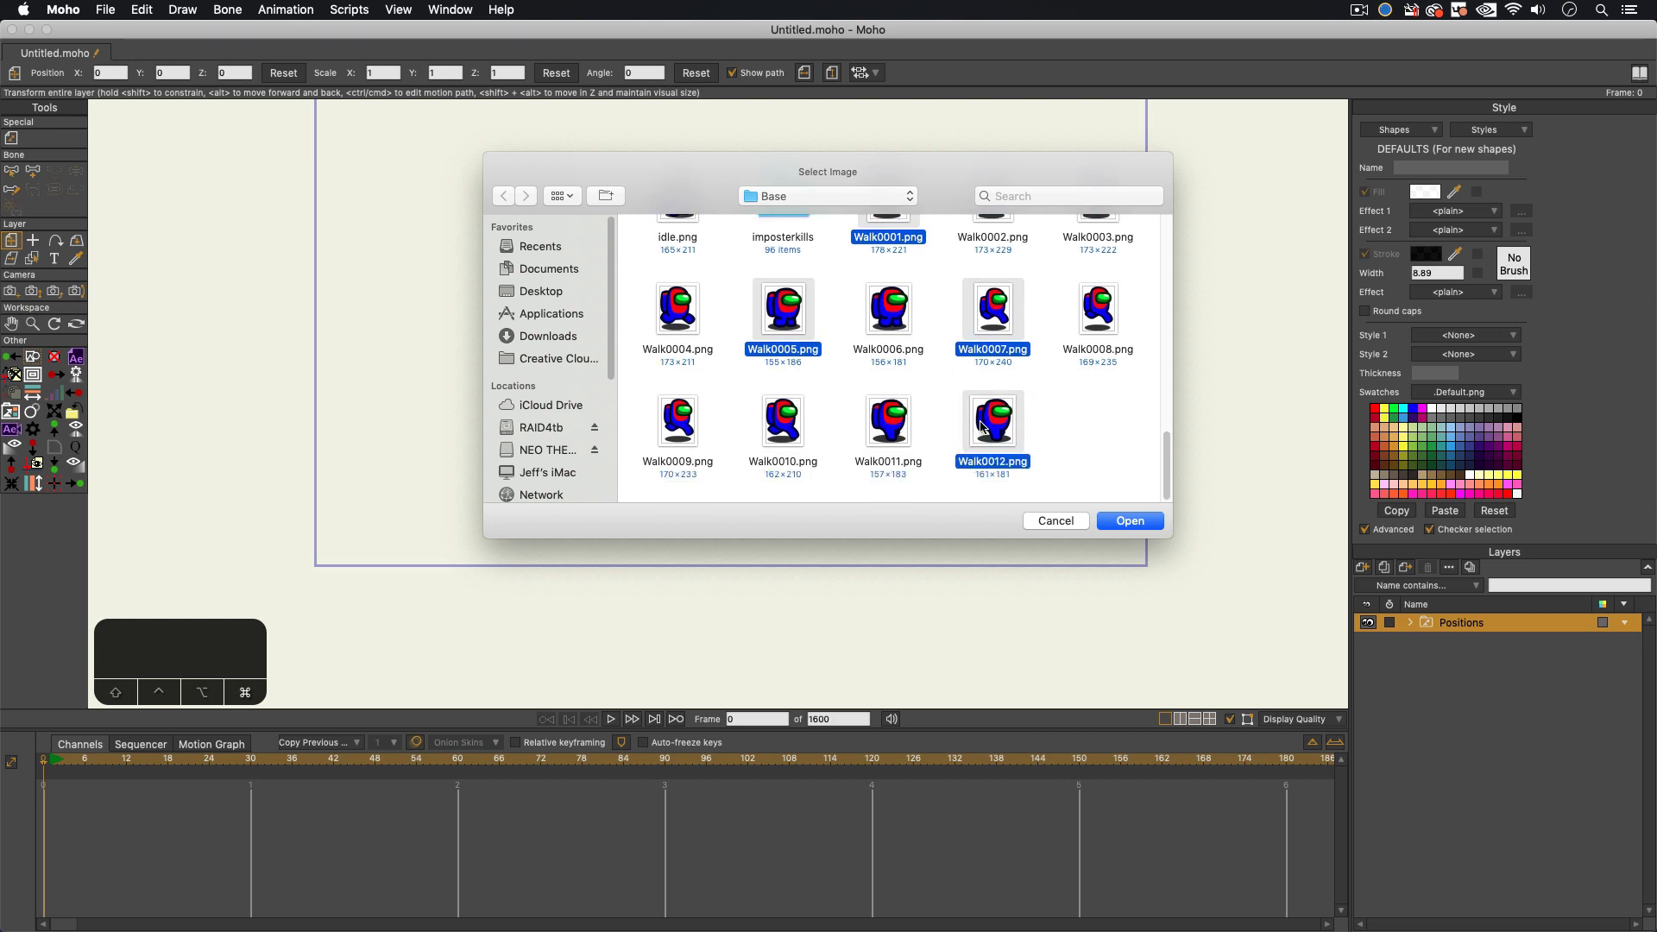
click(1131, 521)
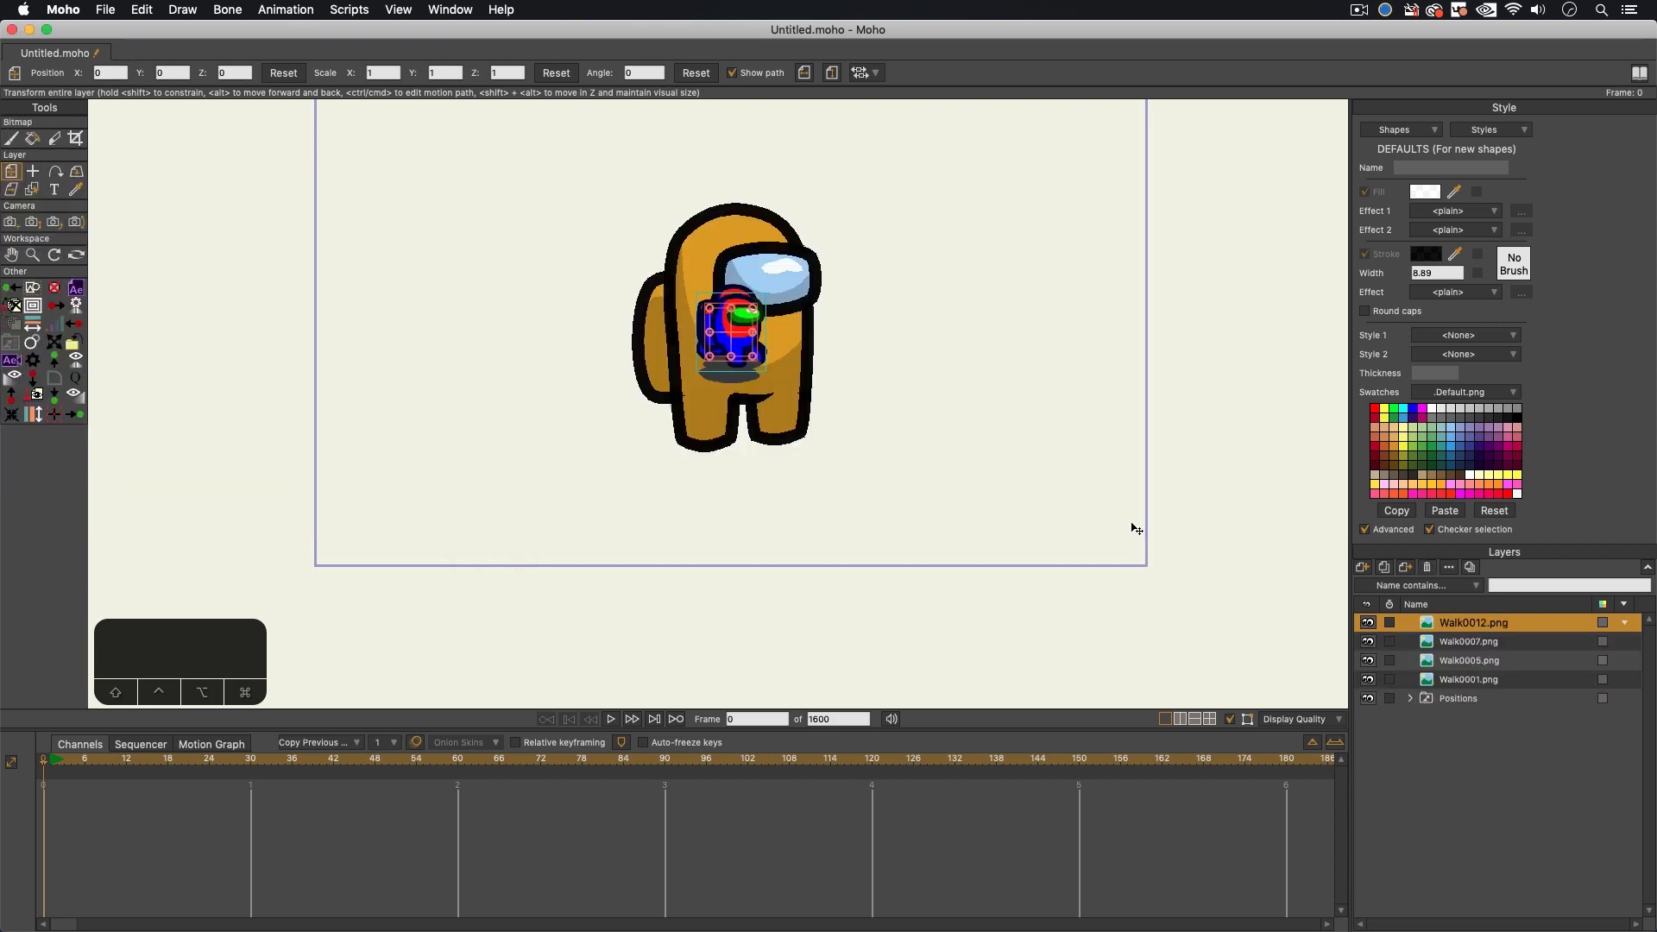
Step: Scale the four walk image layers together to about 2.54 and place them beside the front of the orange crewmate
shift+click(1471, 680)
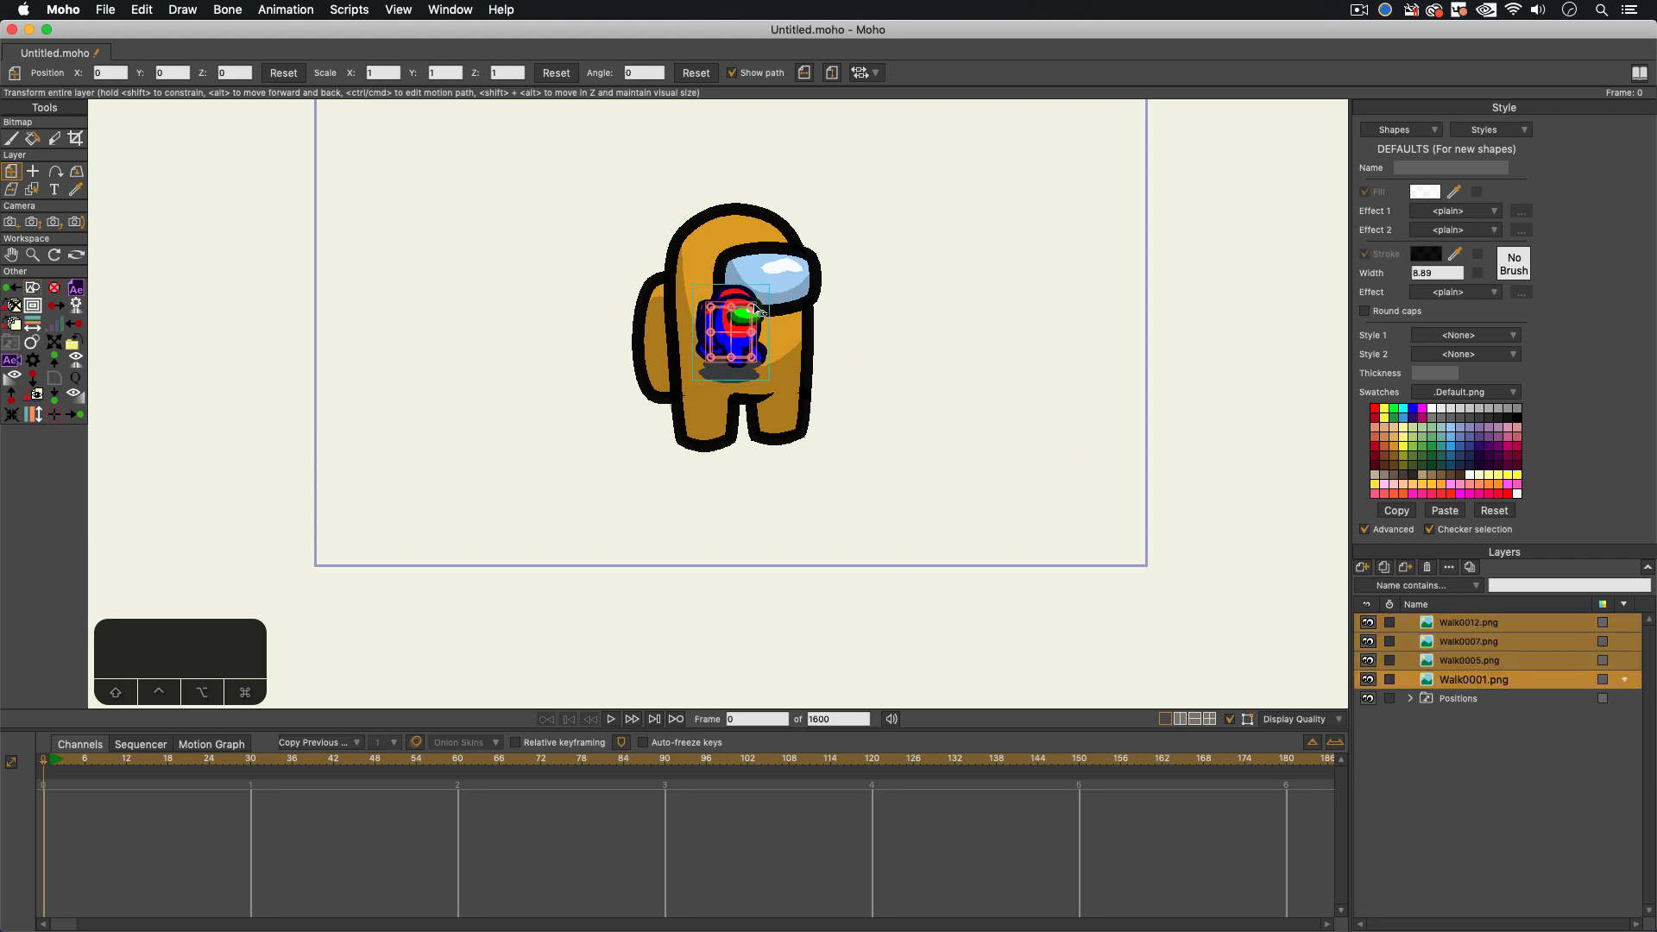
drag(754, 306, 764, 297)
key(ctrl+z)
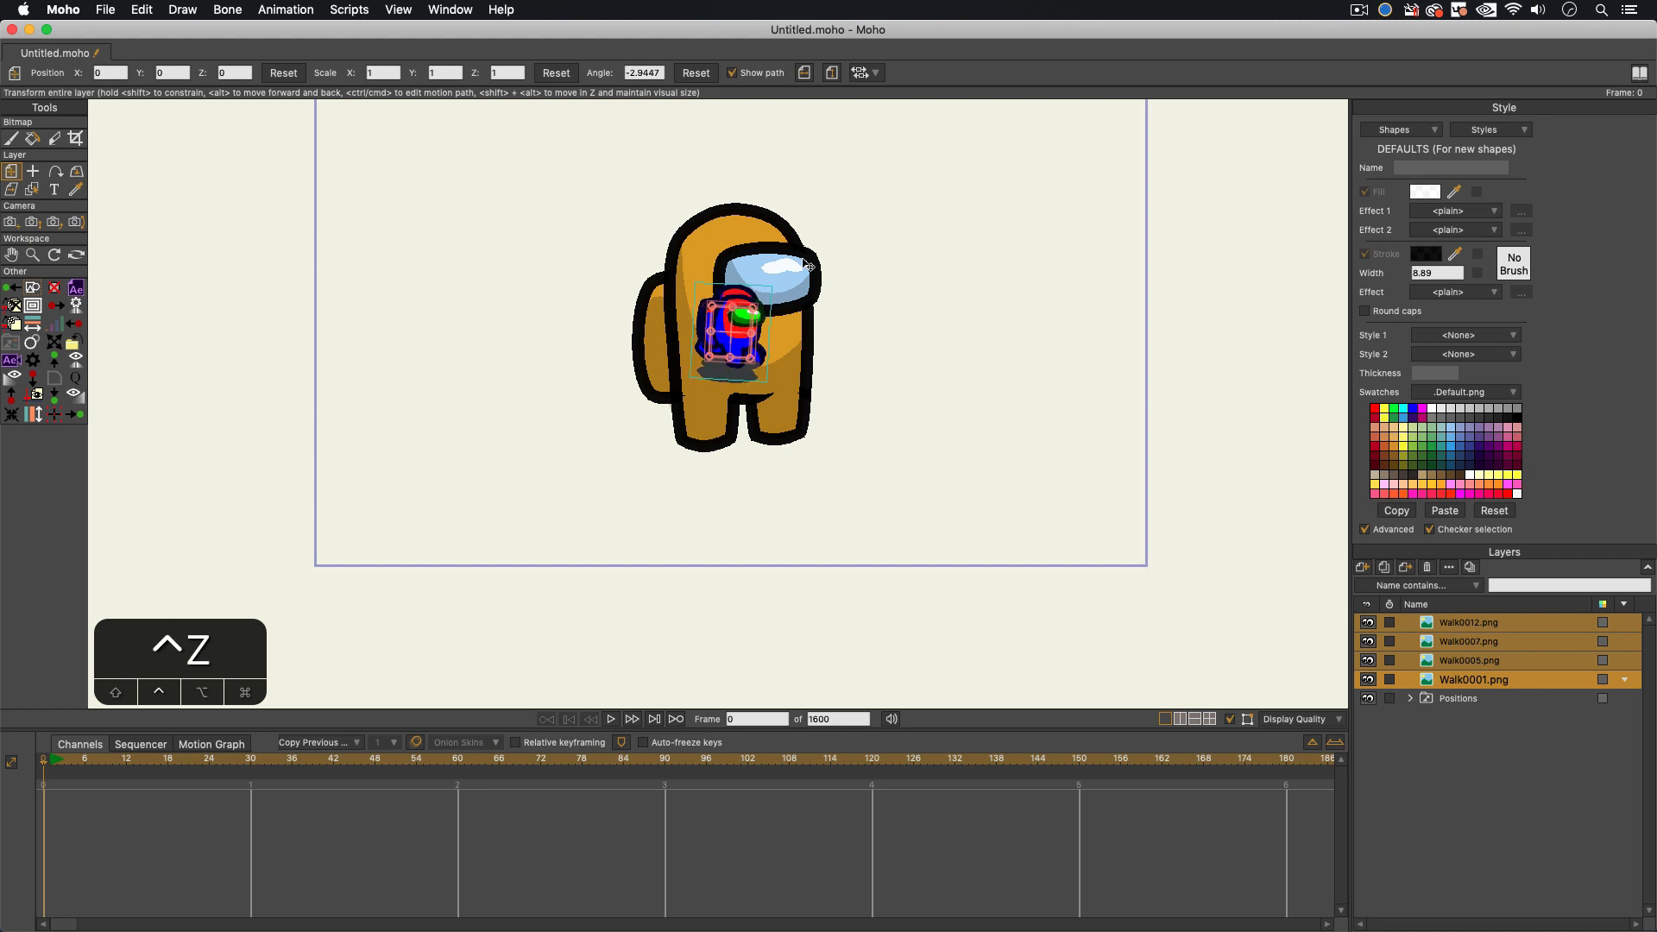
key(super+z)
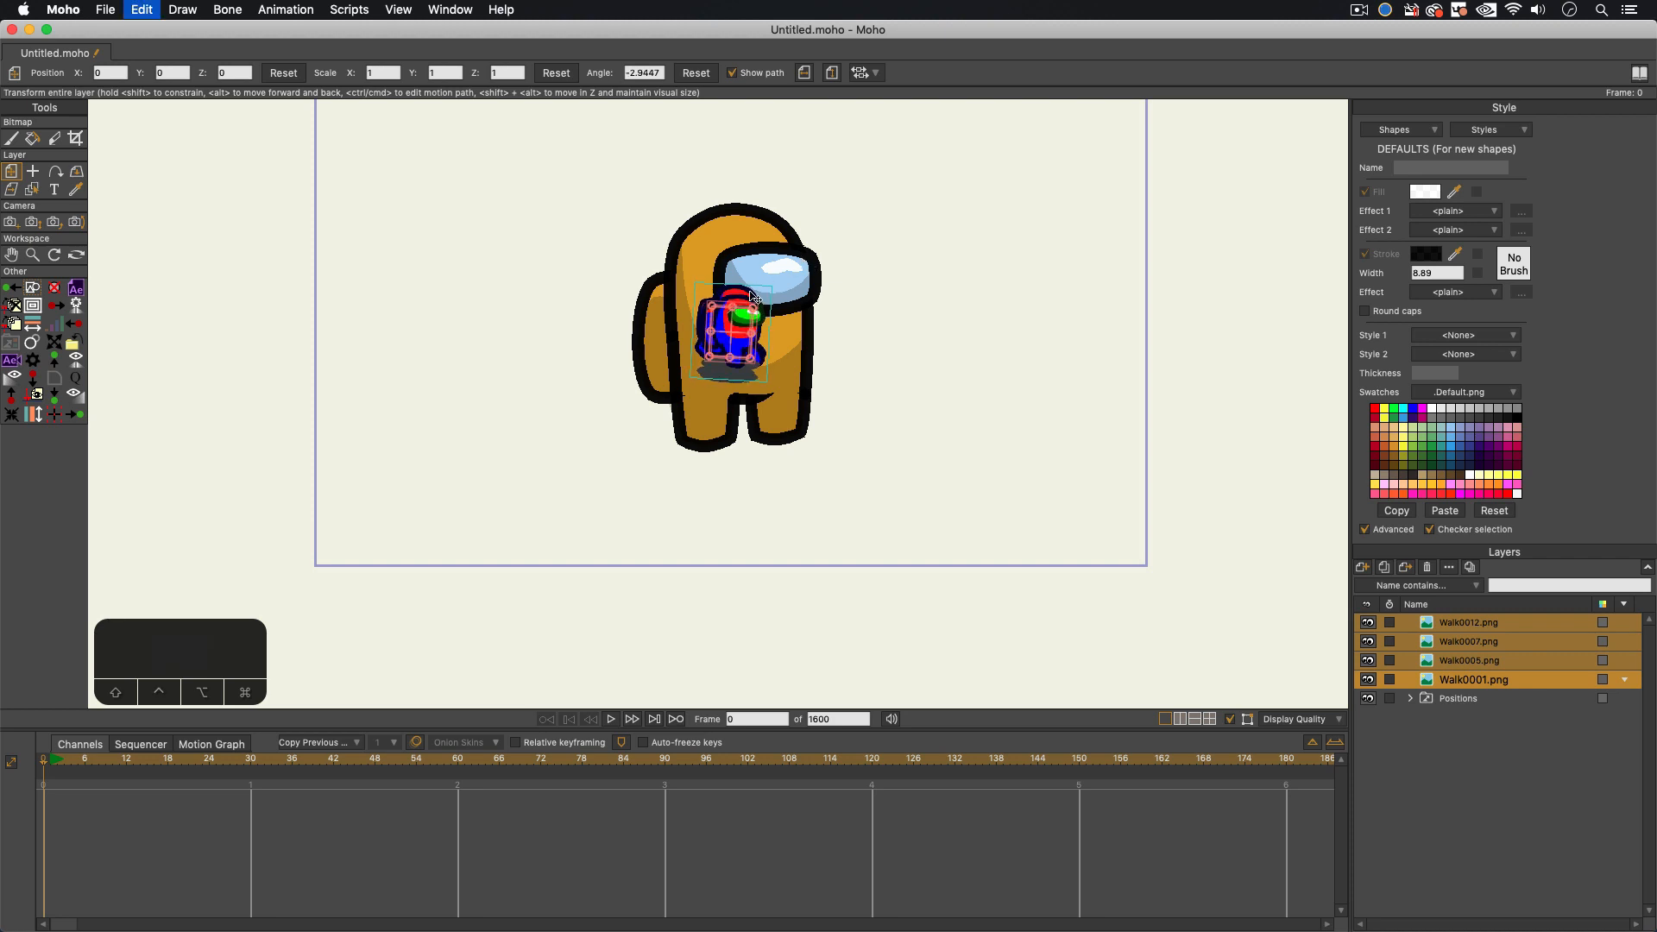
drag(753, 312, 944, 368)
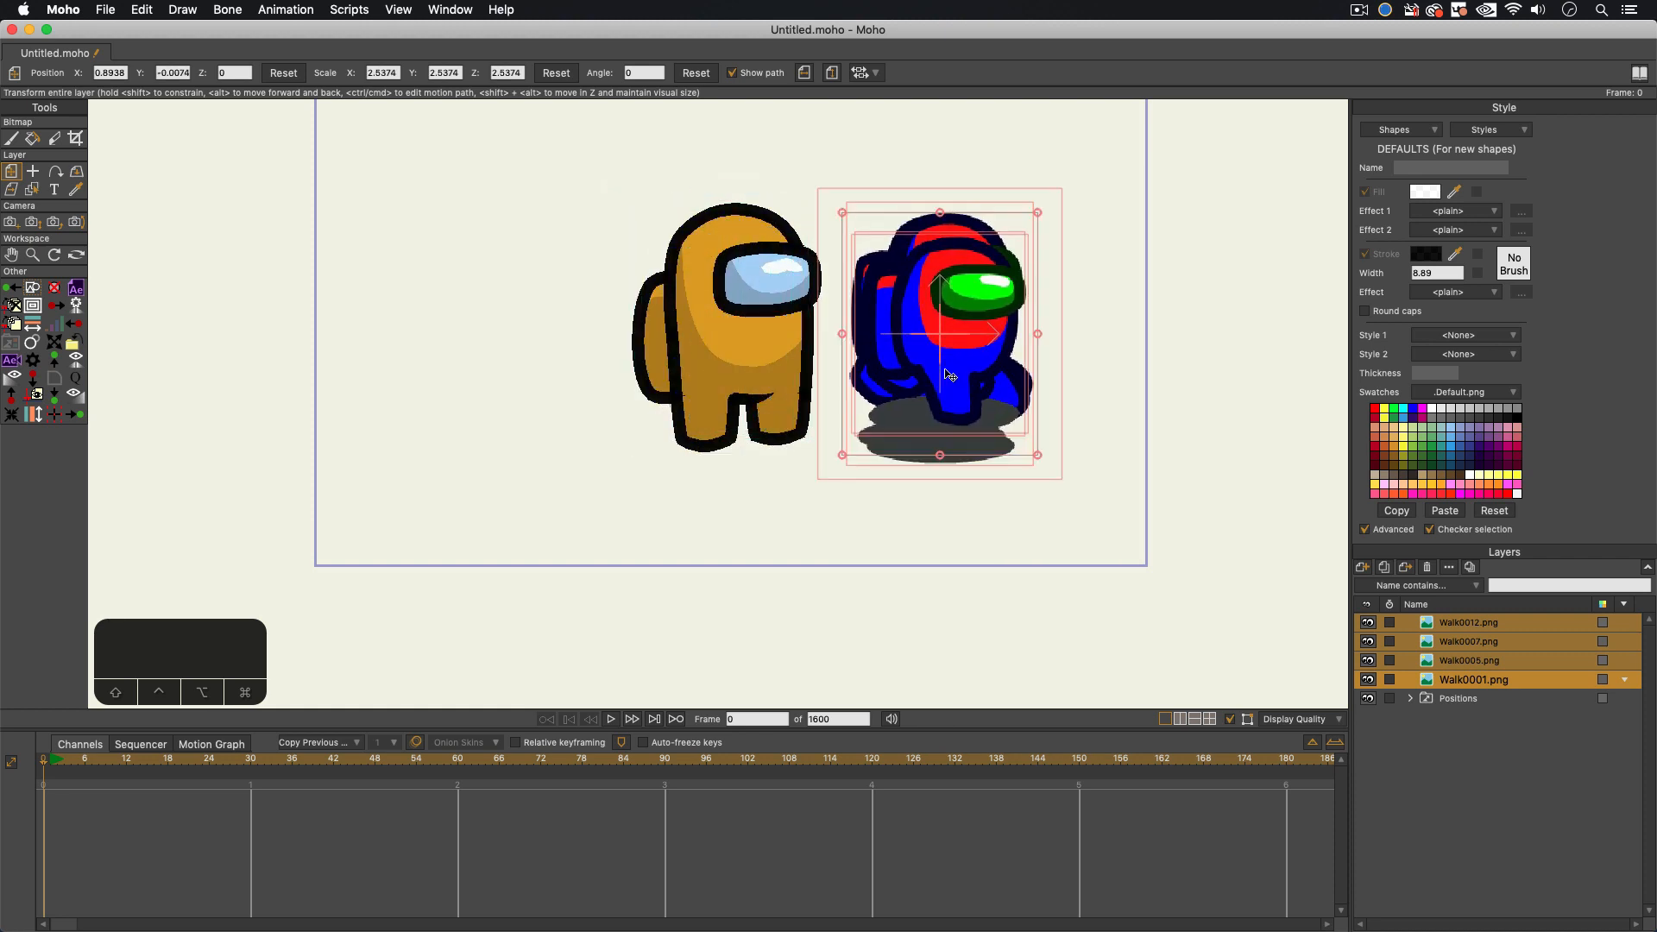
Step: Hide Walk0005.png, Walk0007.png and Walk0012.png, and enlarge all four walk layers to a scale of about 3.04 beside the crewmate
click(1368, 661)
click(1464, 684)
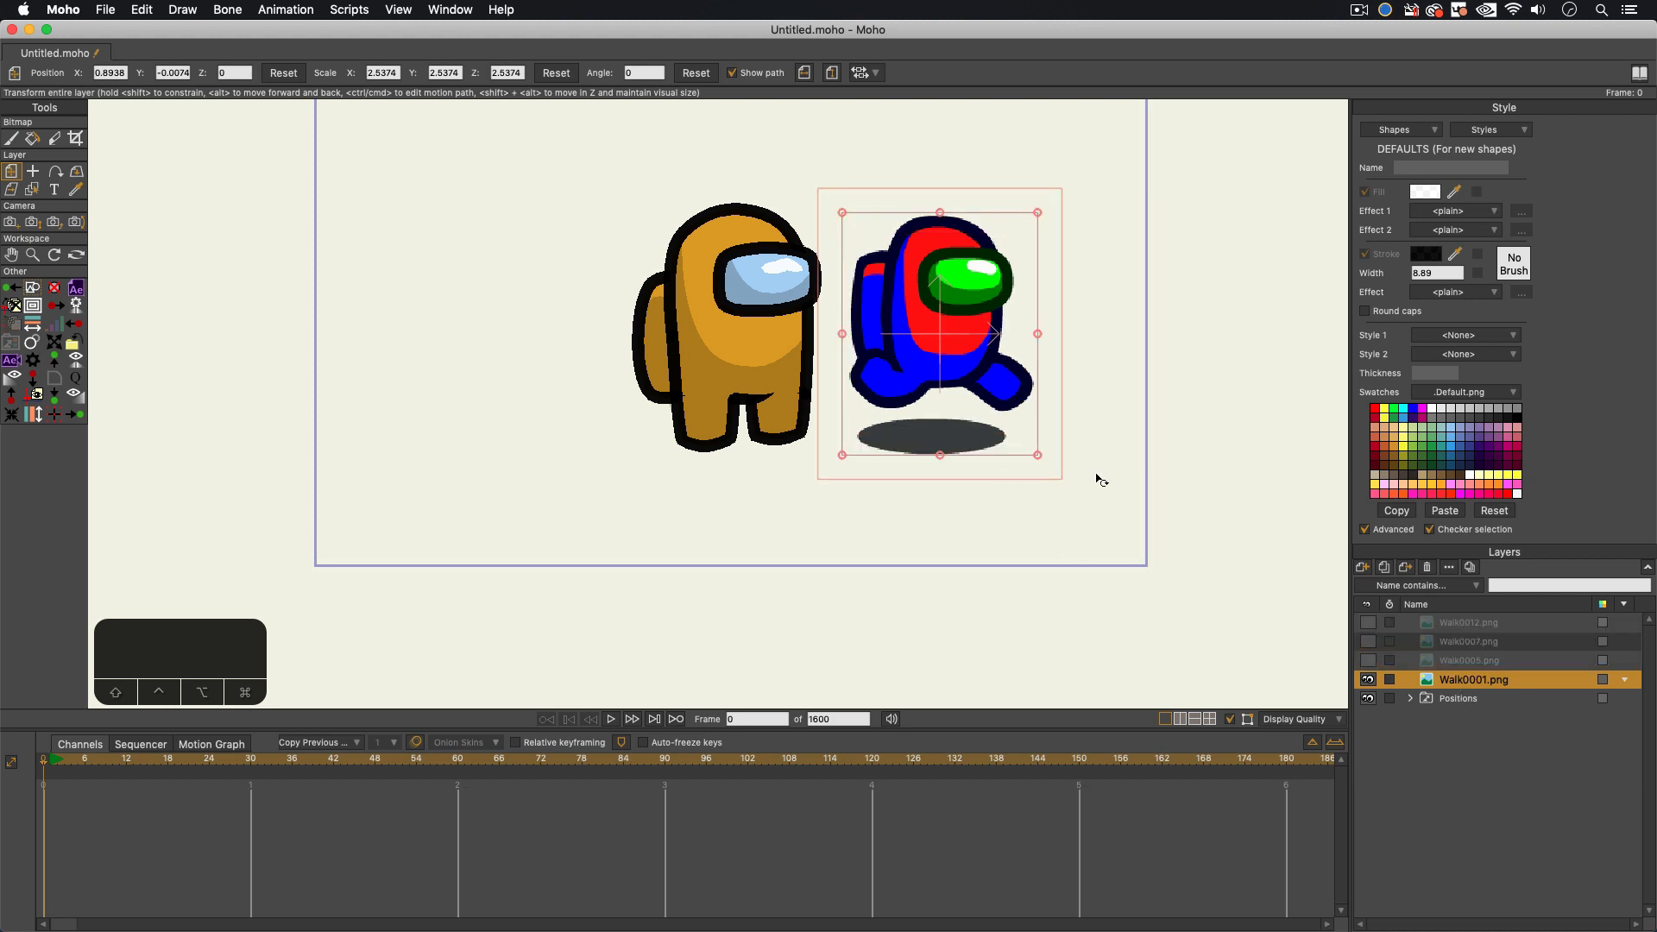
shift+click(1455, 630)
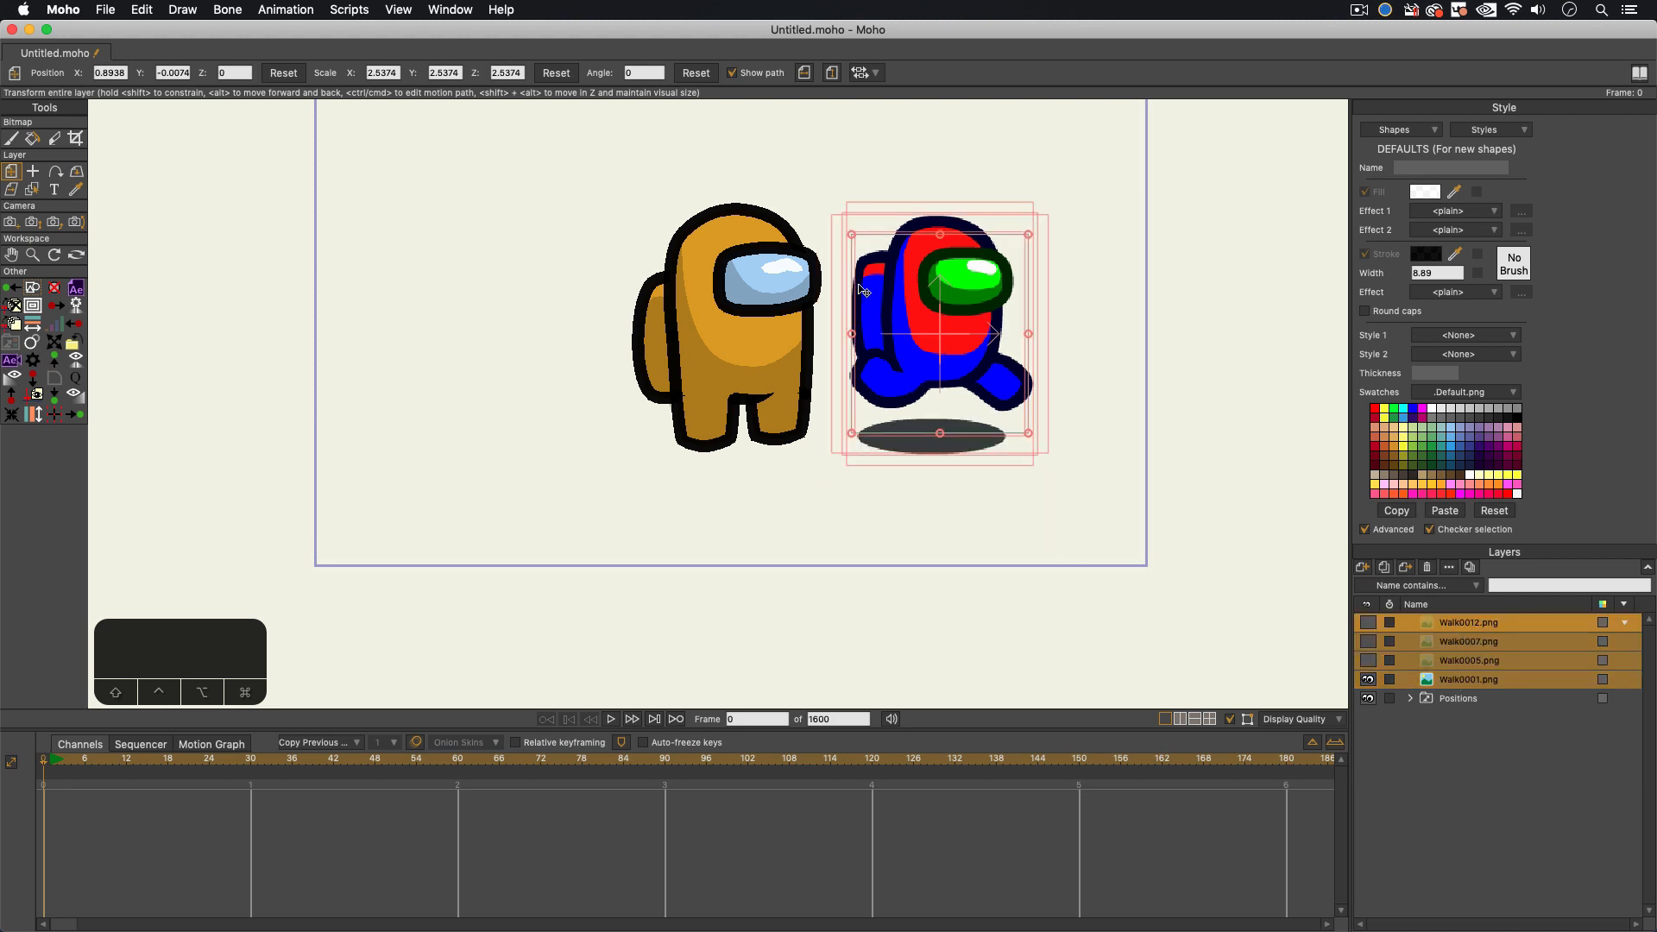
drag(846, 235, 831, 218)
key(super+z)
mouse_move(923, 307)
mouse_down()
mouse_move(715, 304)
mouse_move(723, 319)
mouse_move(900, 310)
mouse_up()
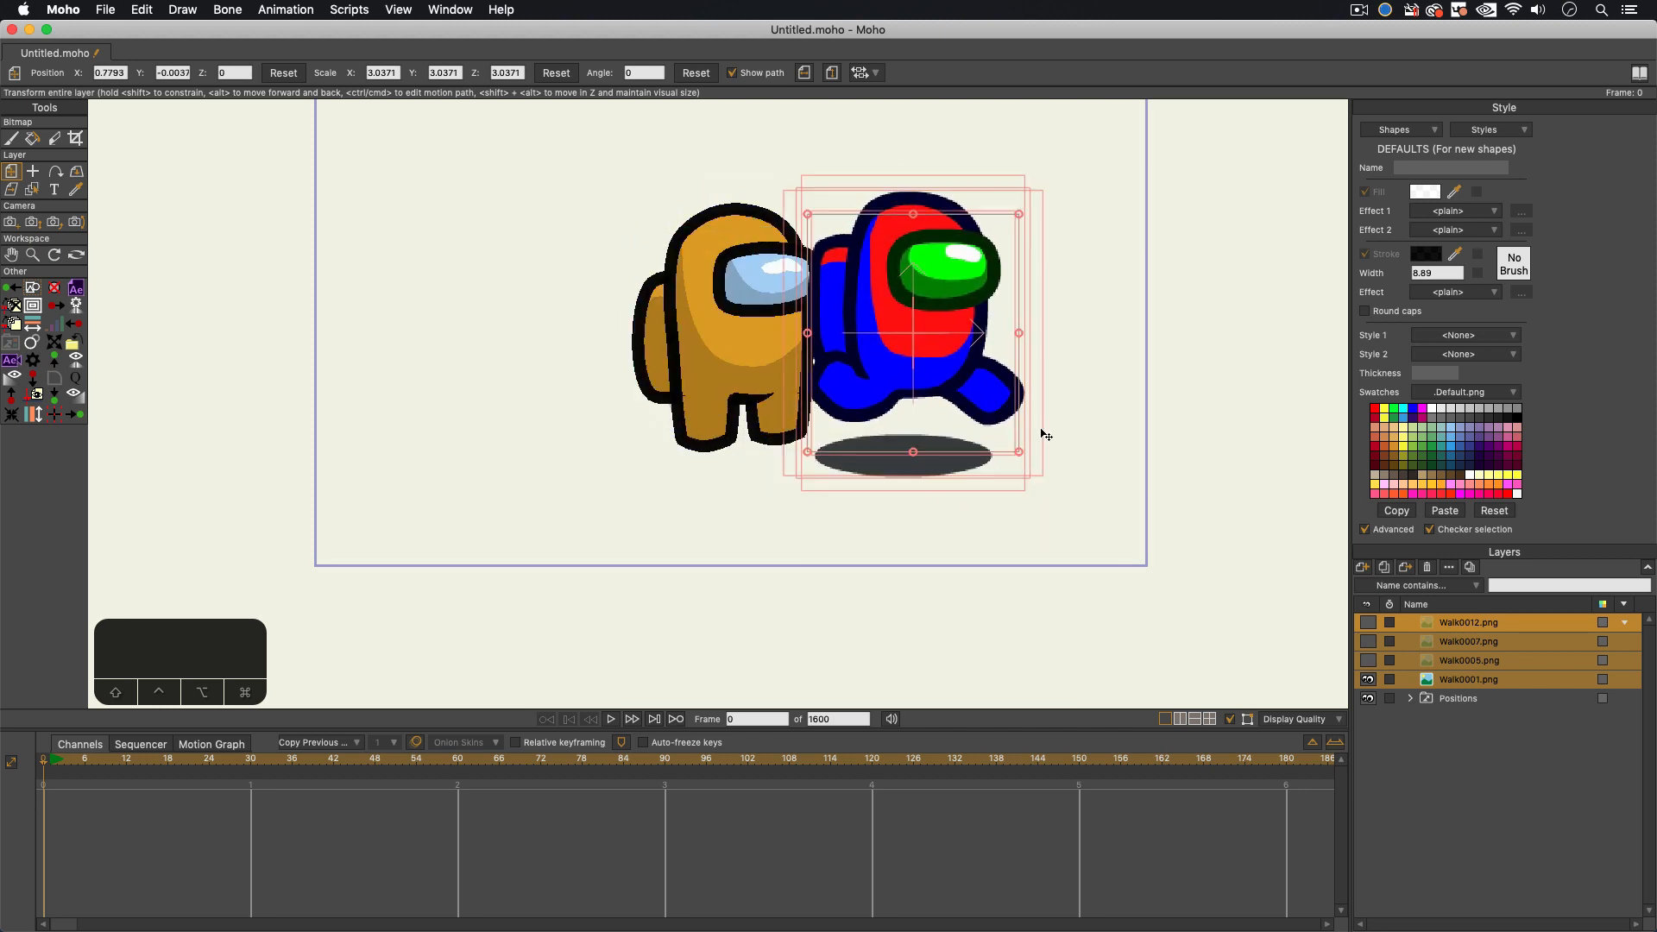
Step: Toggle the visibility of the four walk images to compare their poses with the crewmate, leaving only Walk0005.png shown
click(1368, 680)
click(1368, 680)
click(1369, 680)
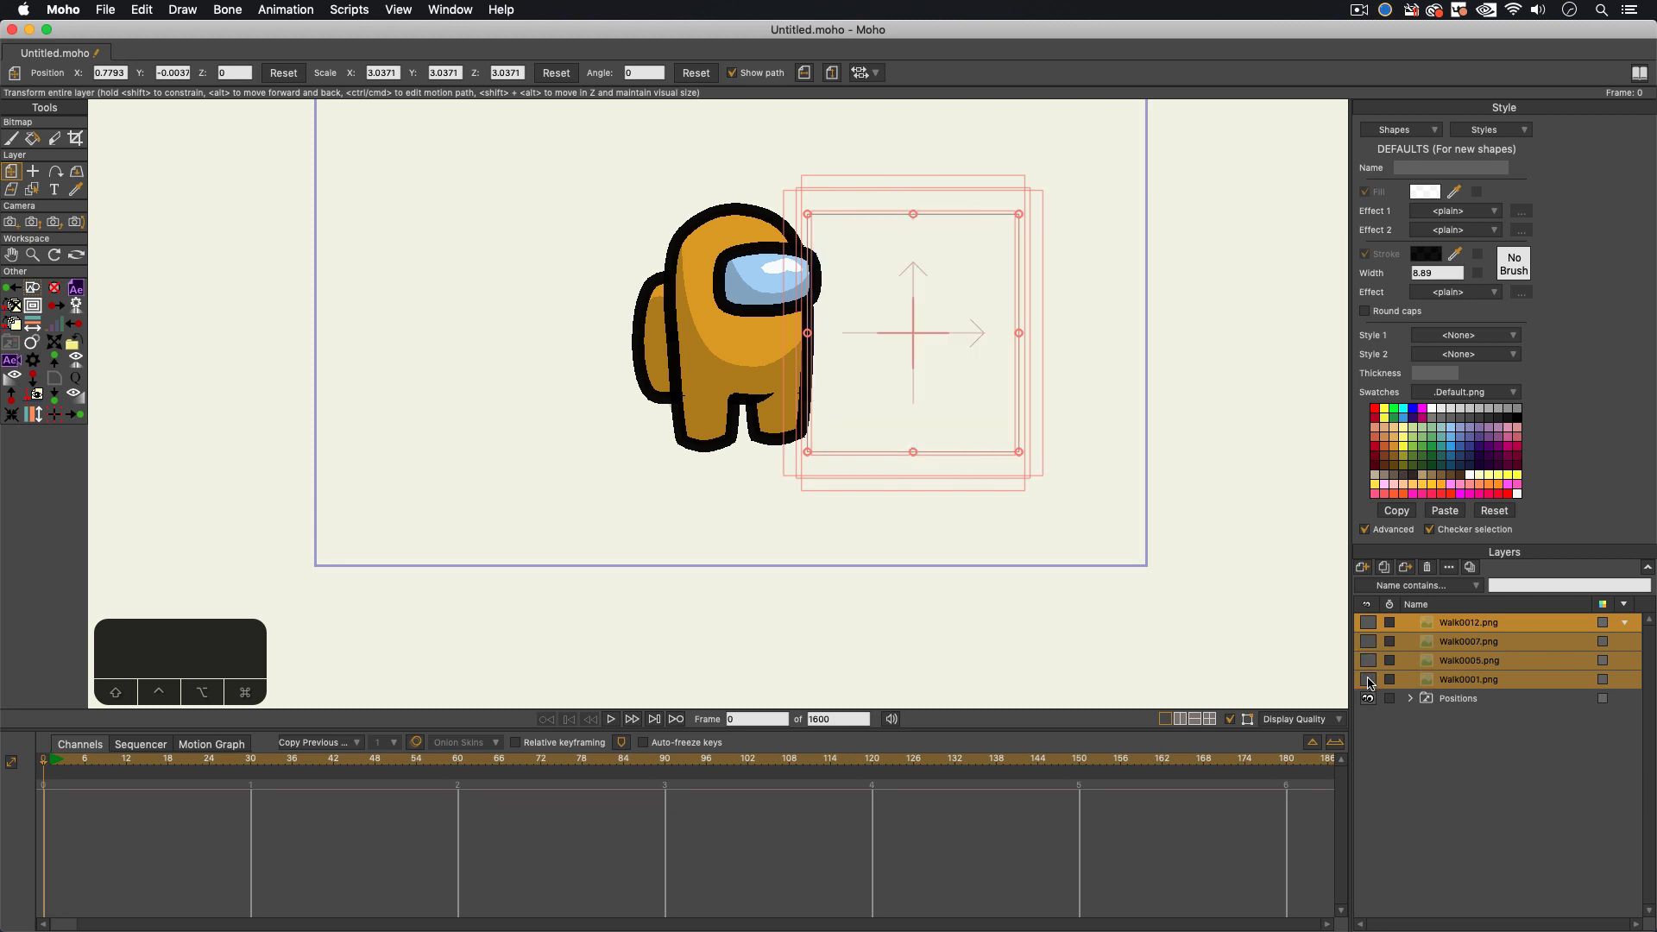
click(1369, 623)
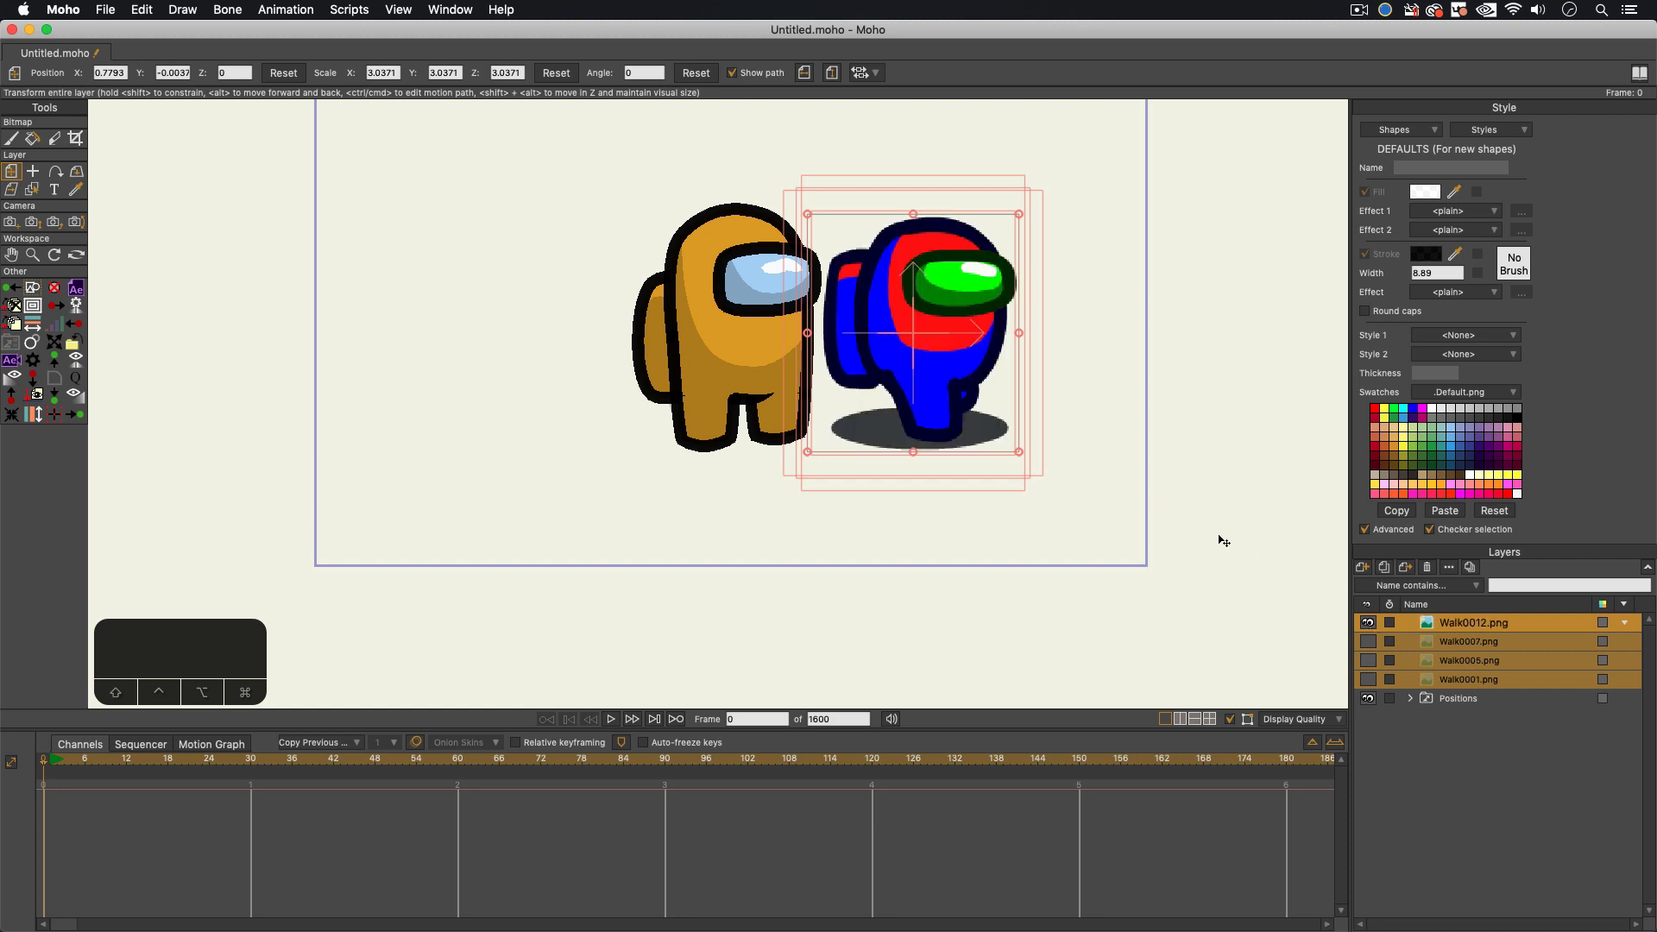
click(1368, 642)
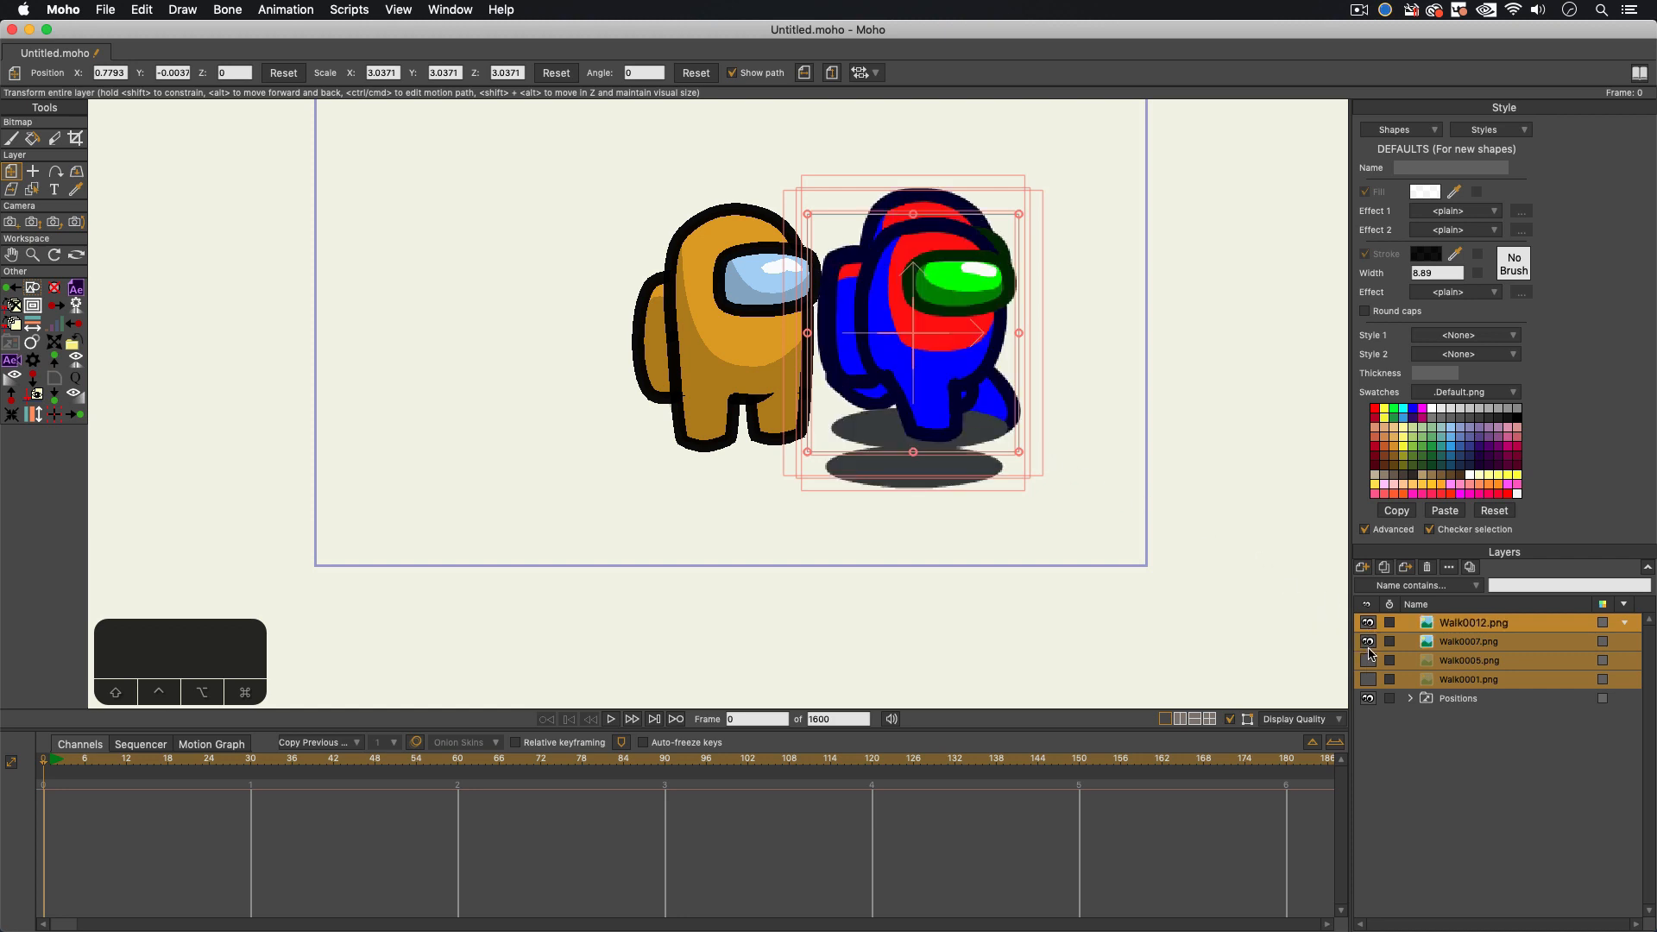
click(1369, 661)
click(1368, 661)
click(1369, 642)
click(1369, 623)
click(1369, 642)
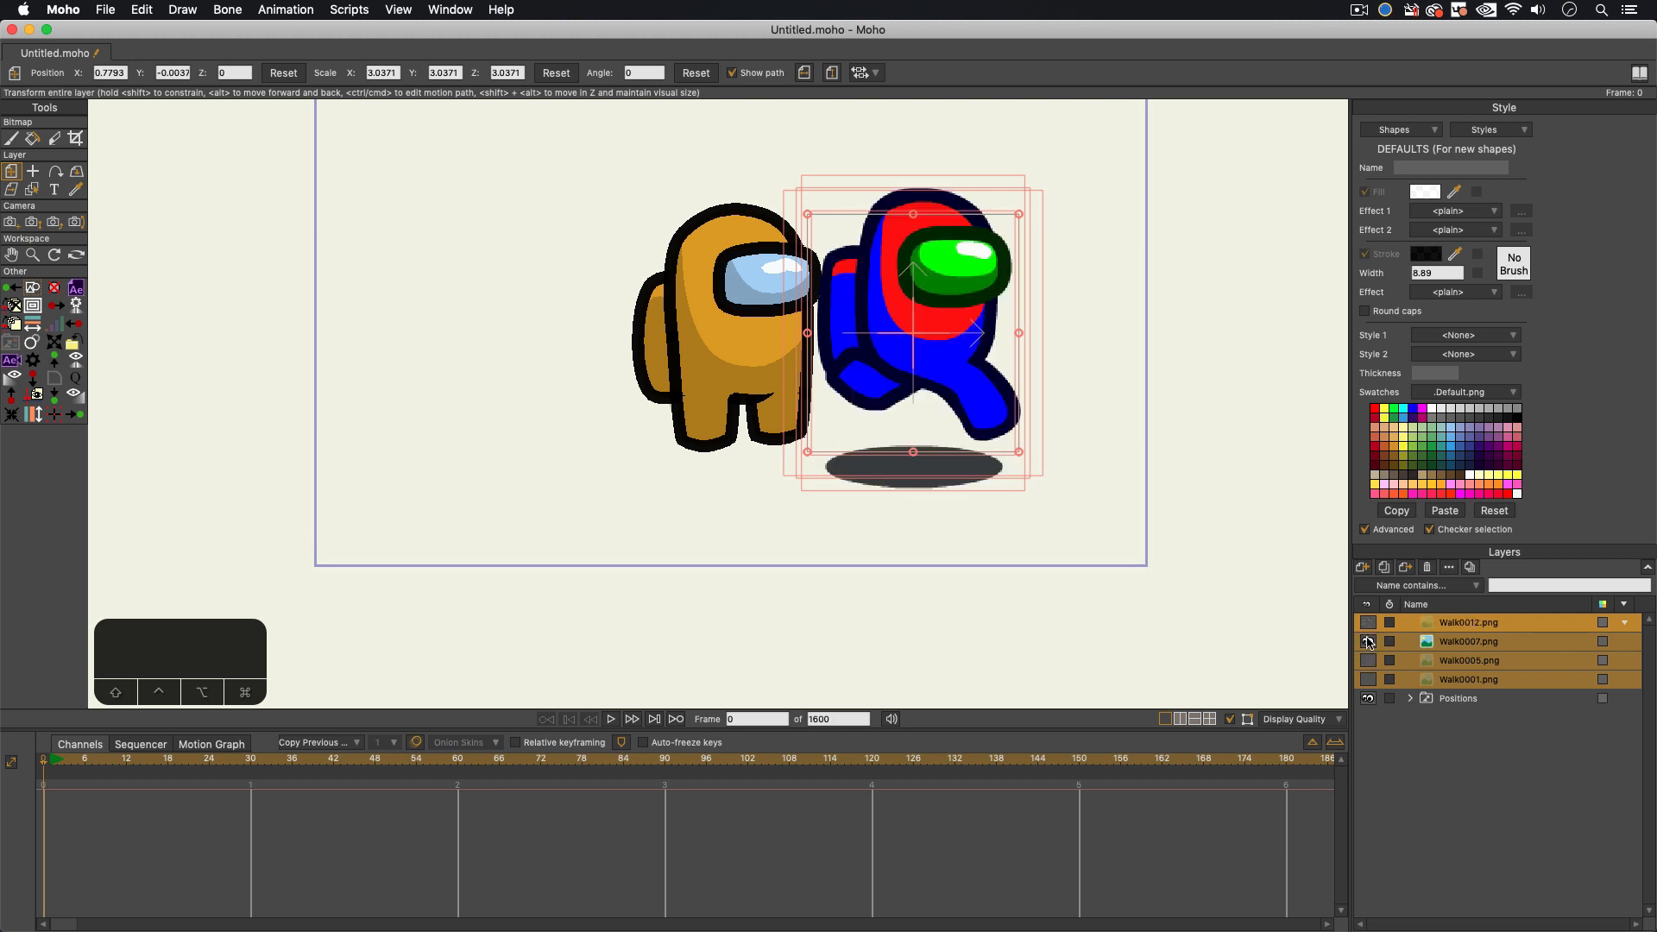
click(1369, 642)
click(1369, 661)
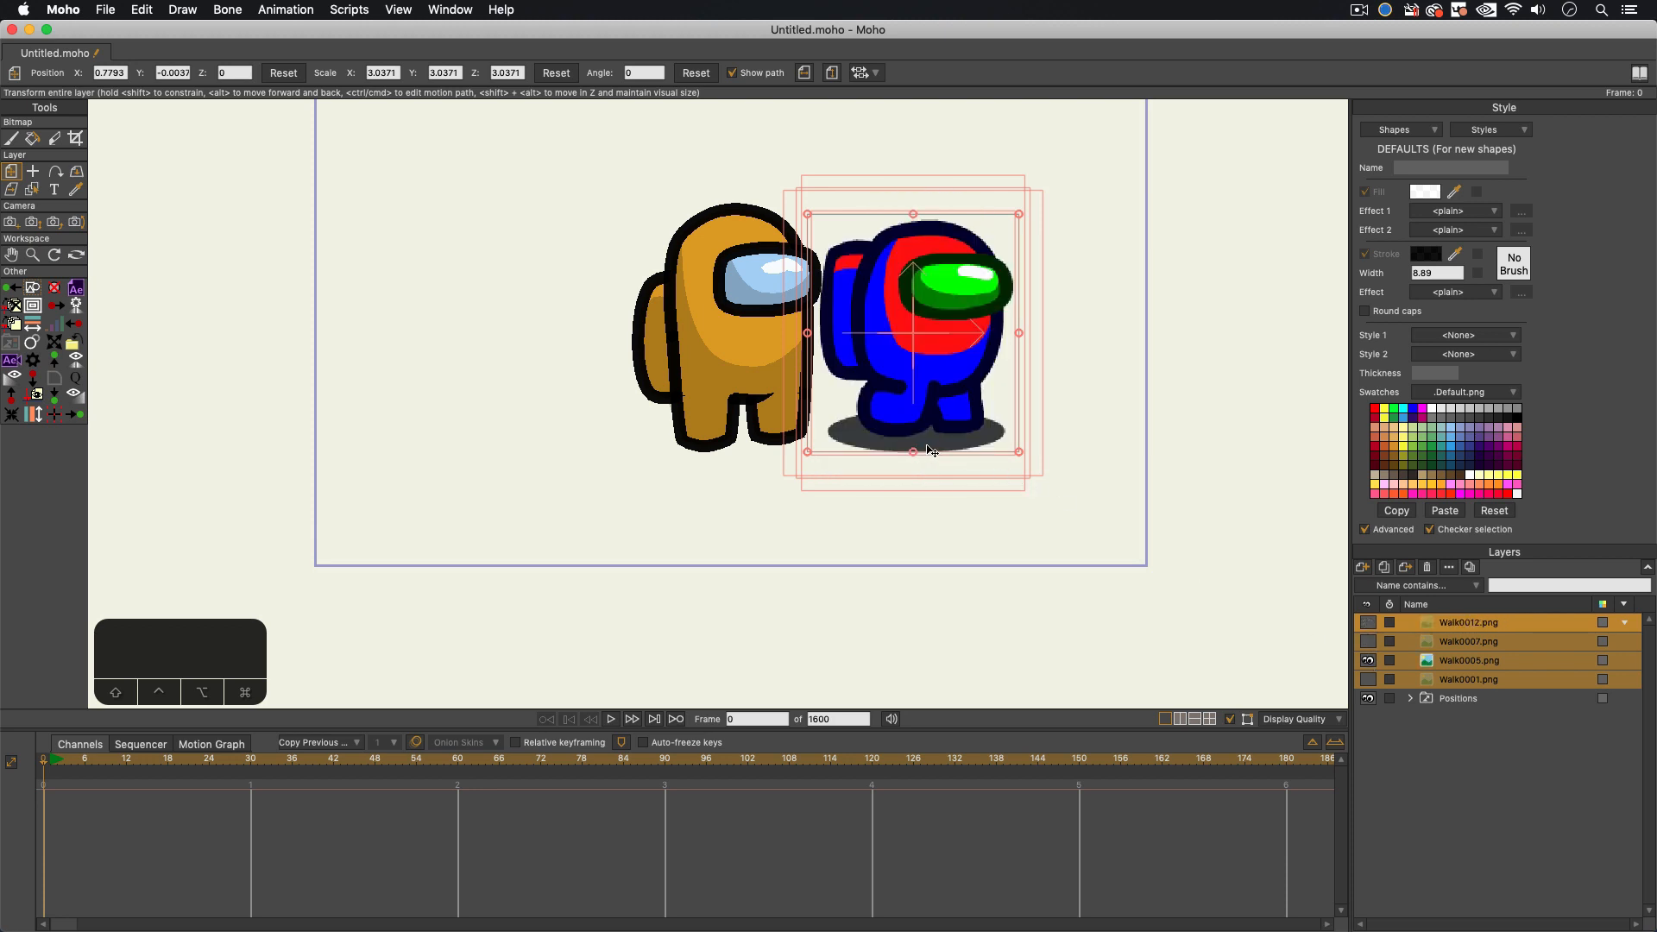
Step: Move the four walk images over the orange crewmate, and add a vector layer named shadow
drag(926, 449, 744, 460)
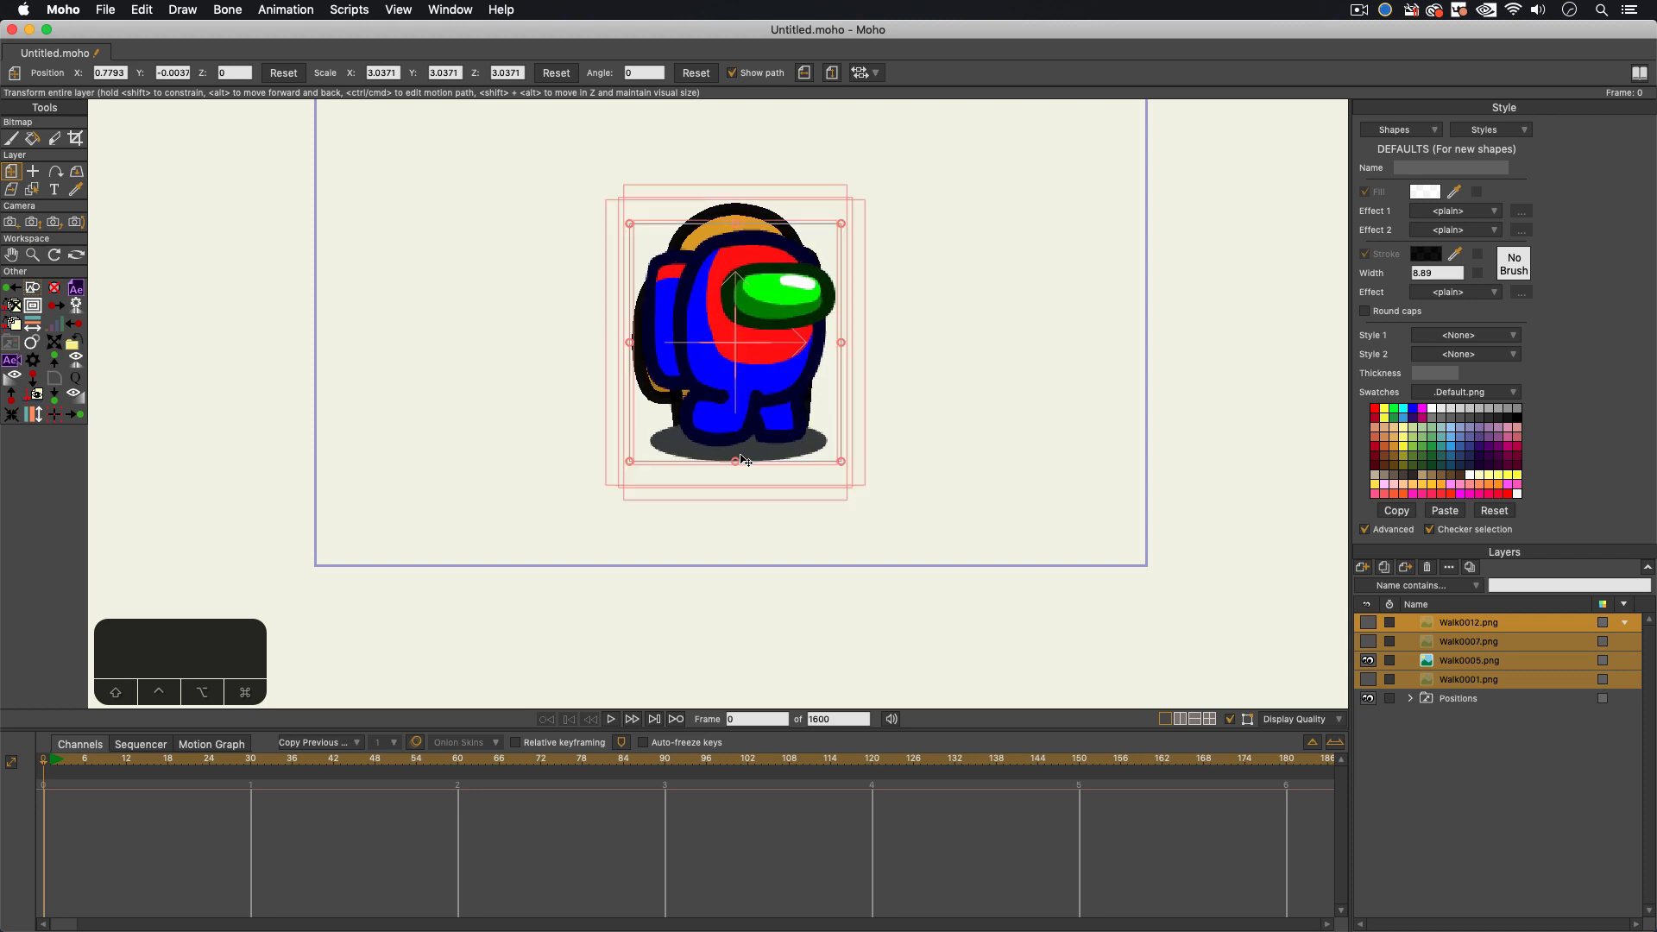
click(1363, 567)
click(1476, 701)
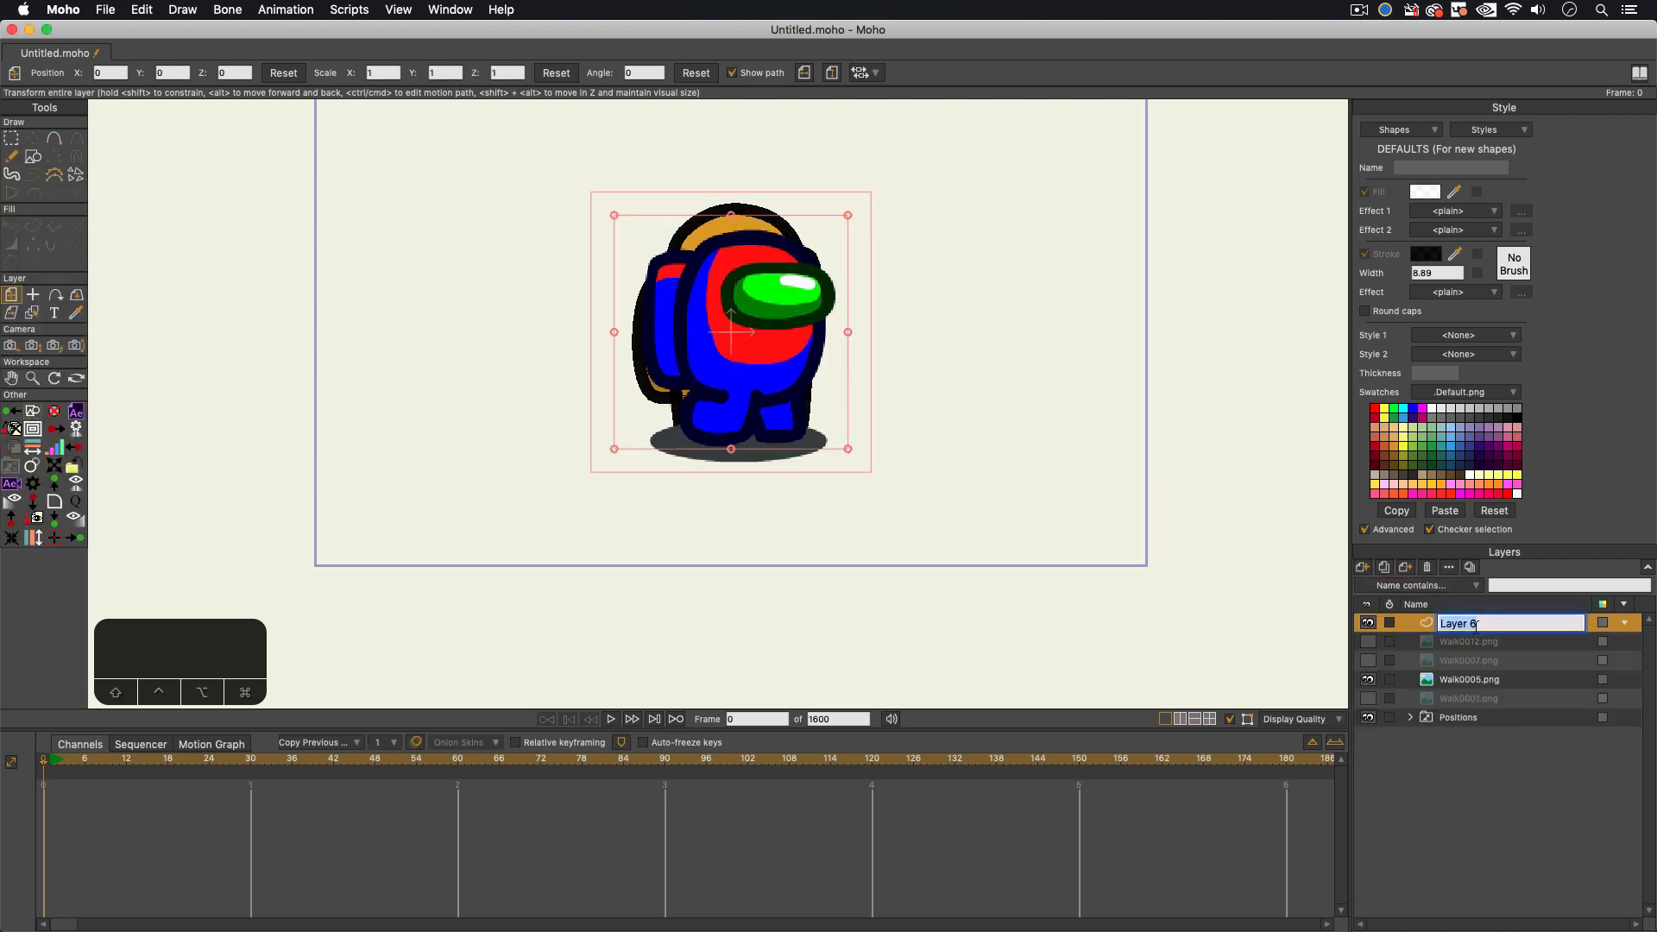
text(shadwon)
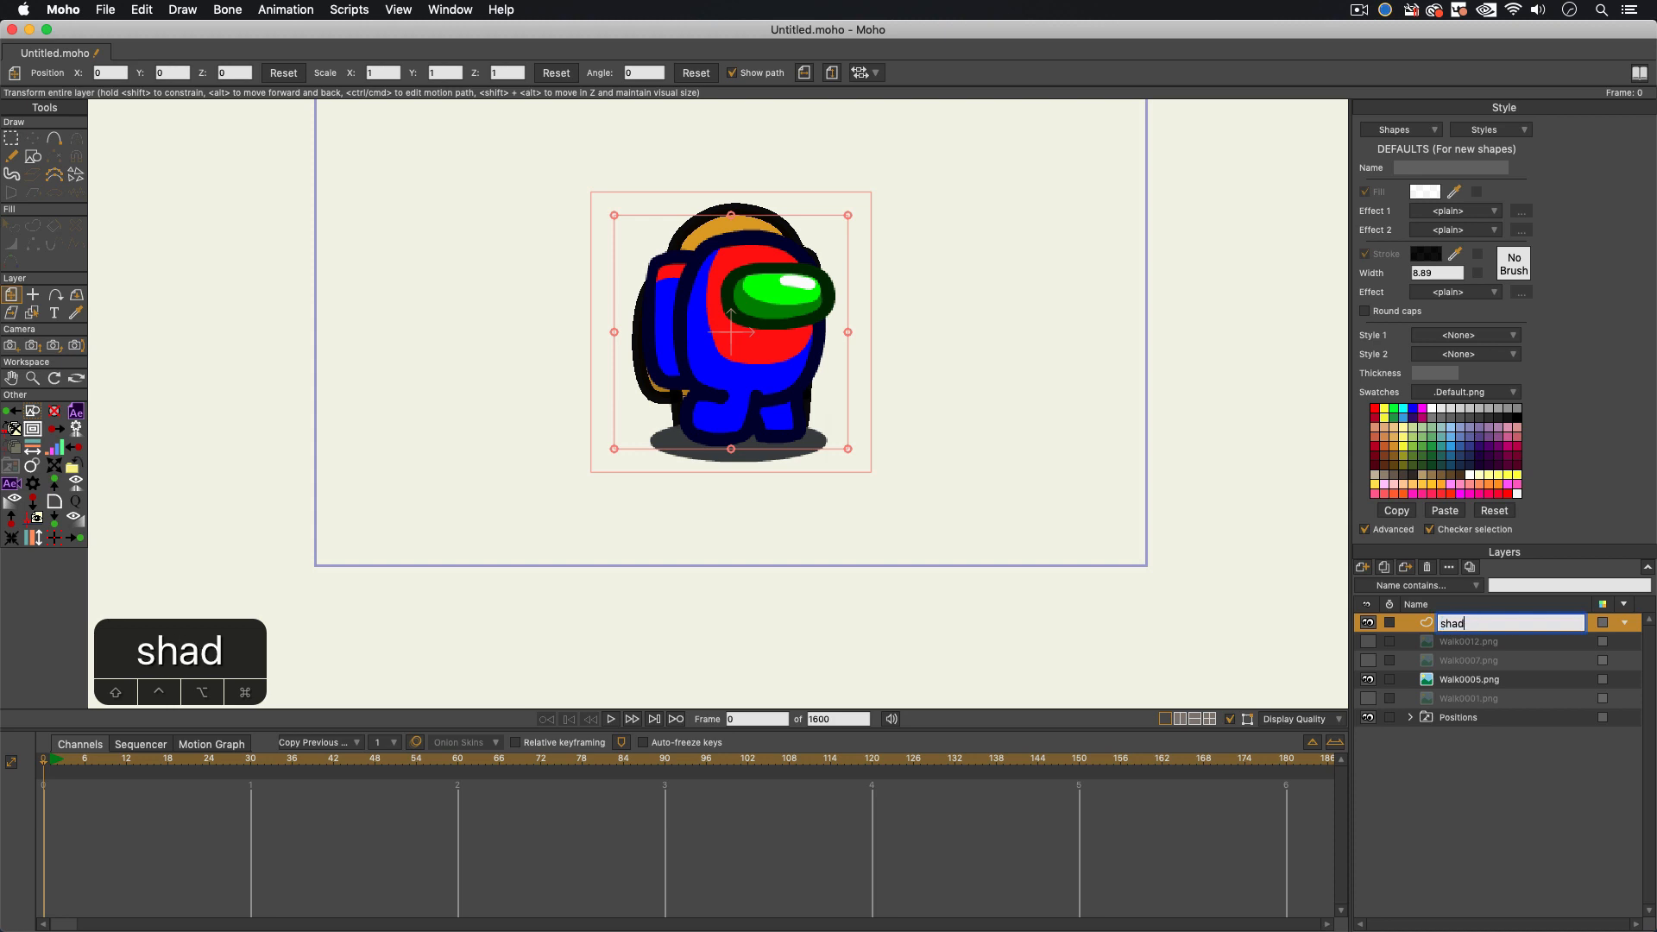
key(Return)
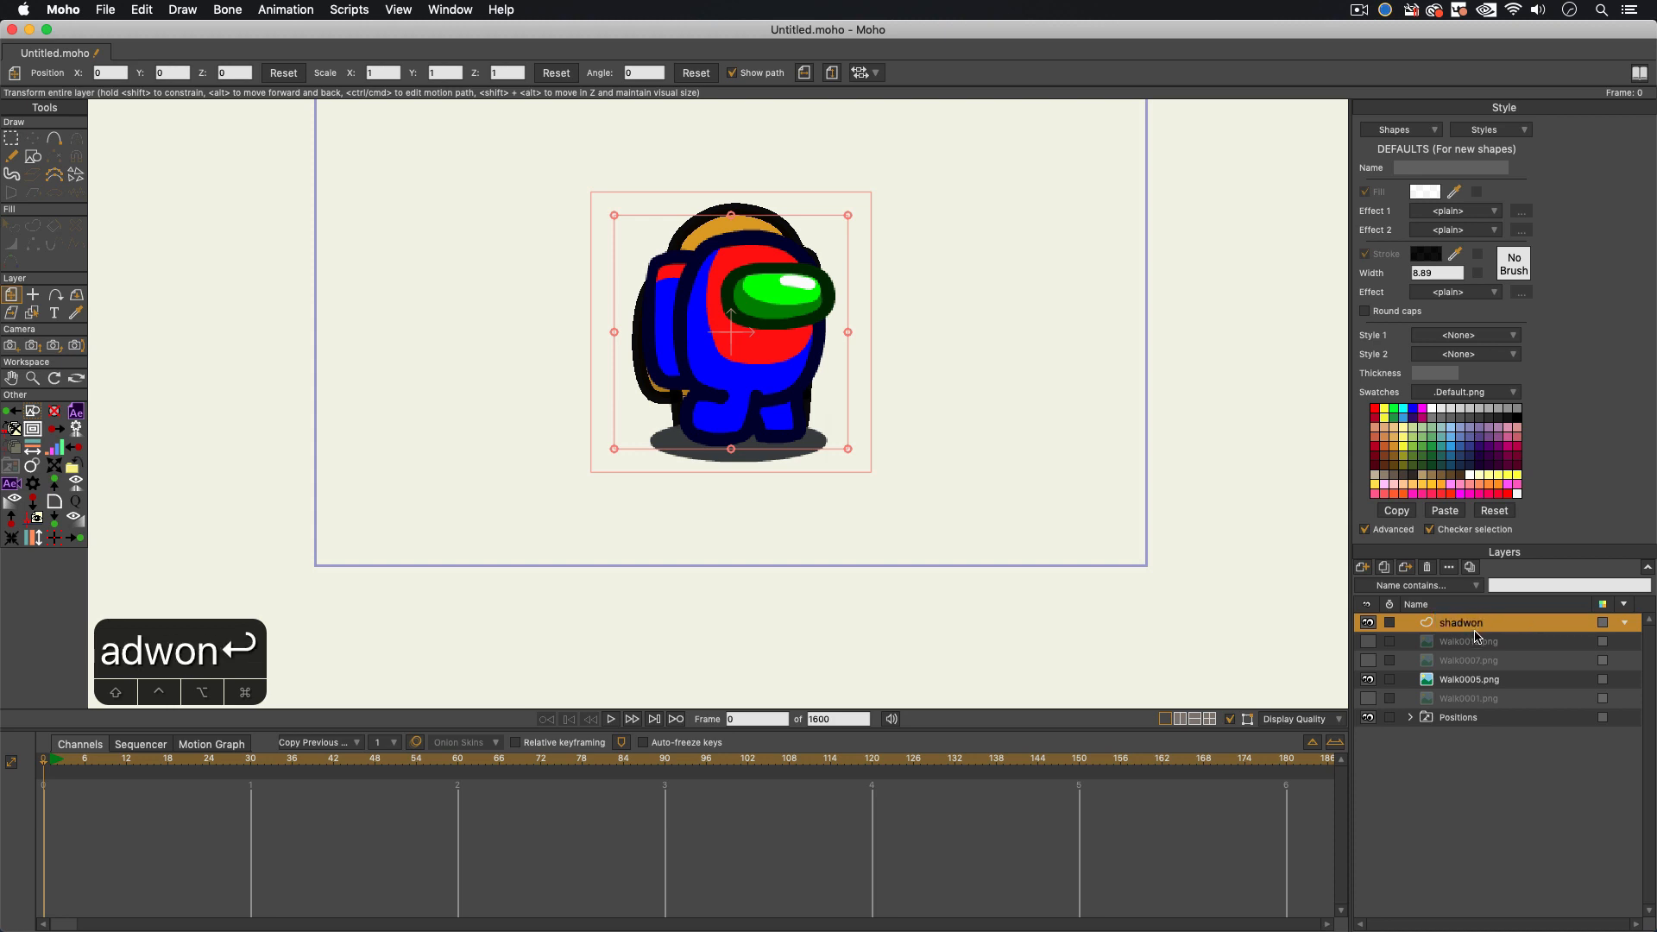
double_click(1469, 629)
text(shadow)
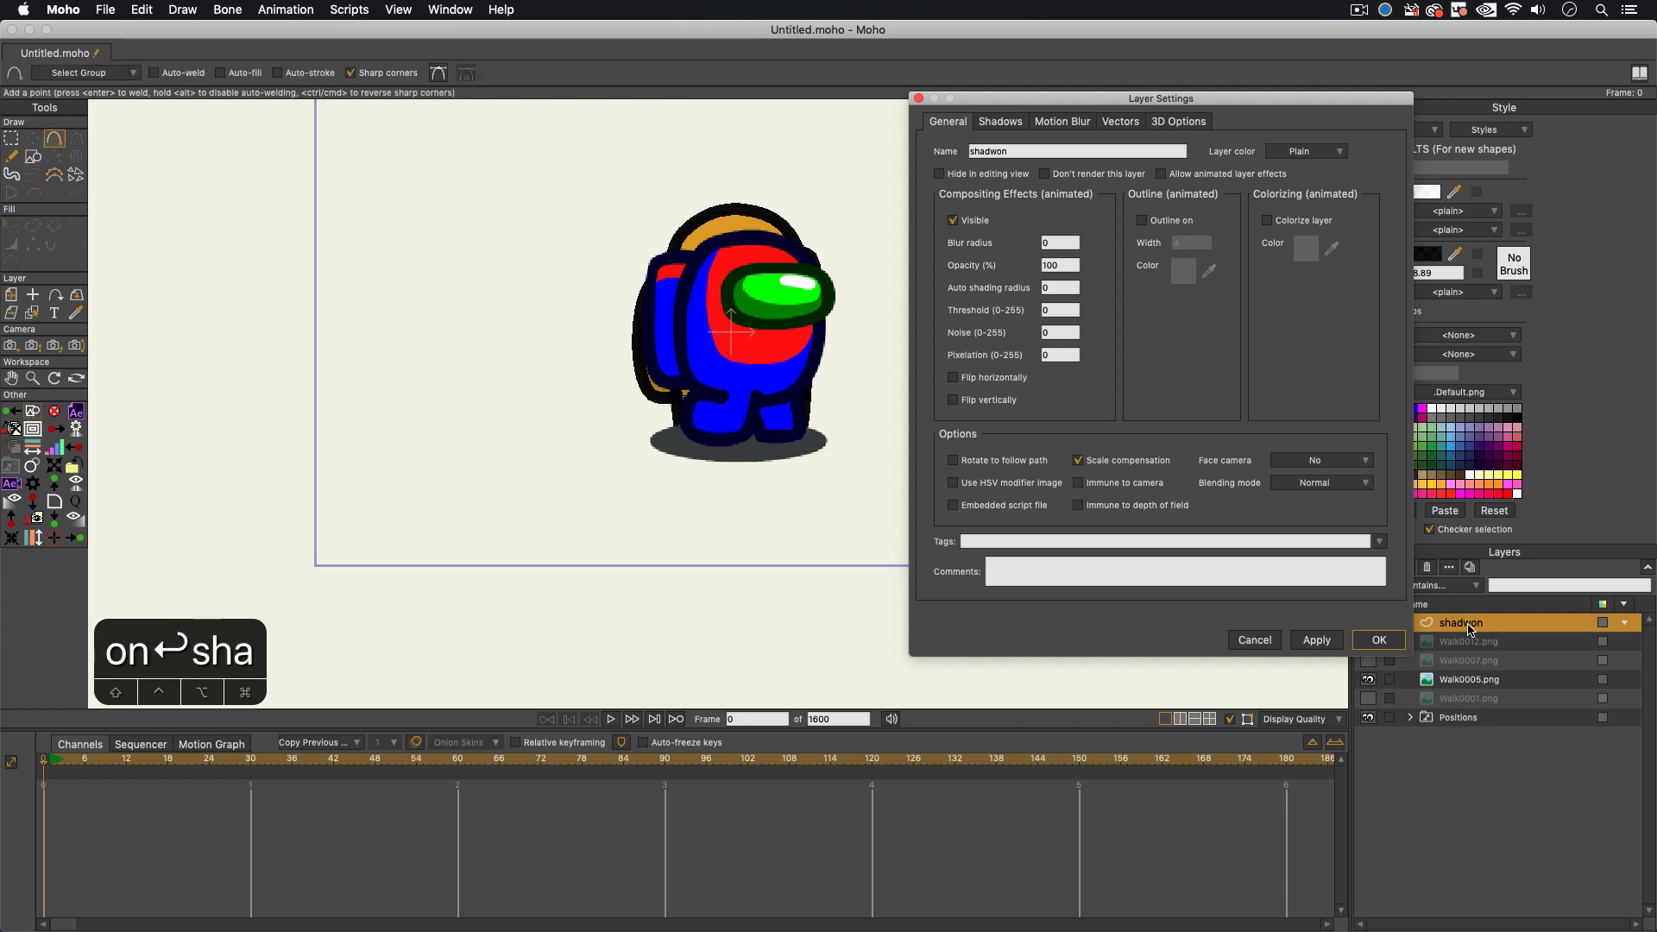
key(Return)
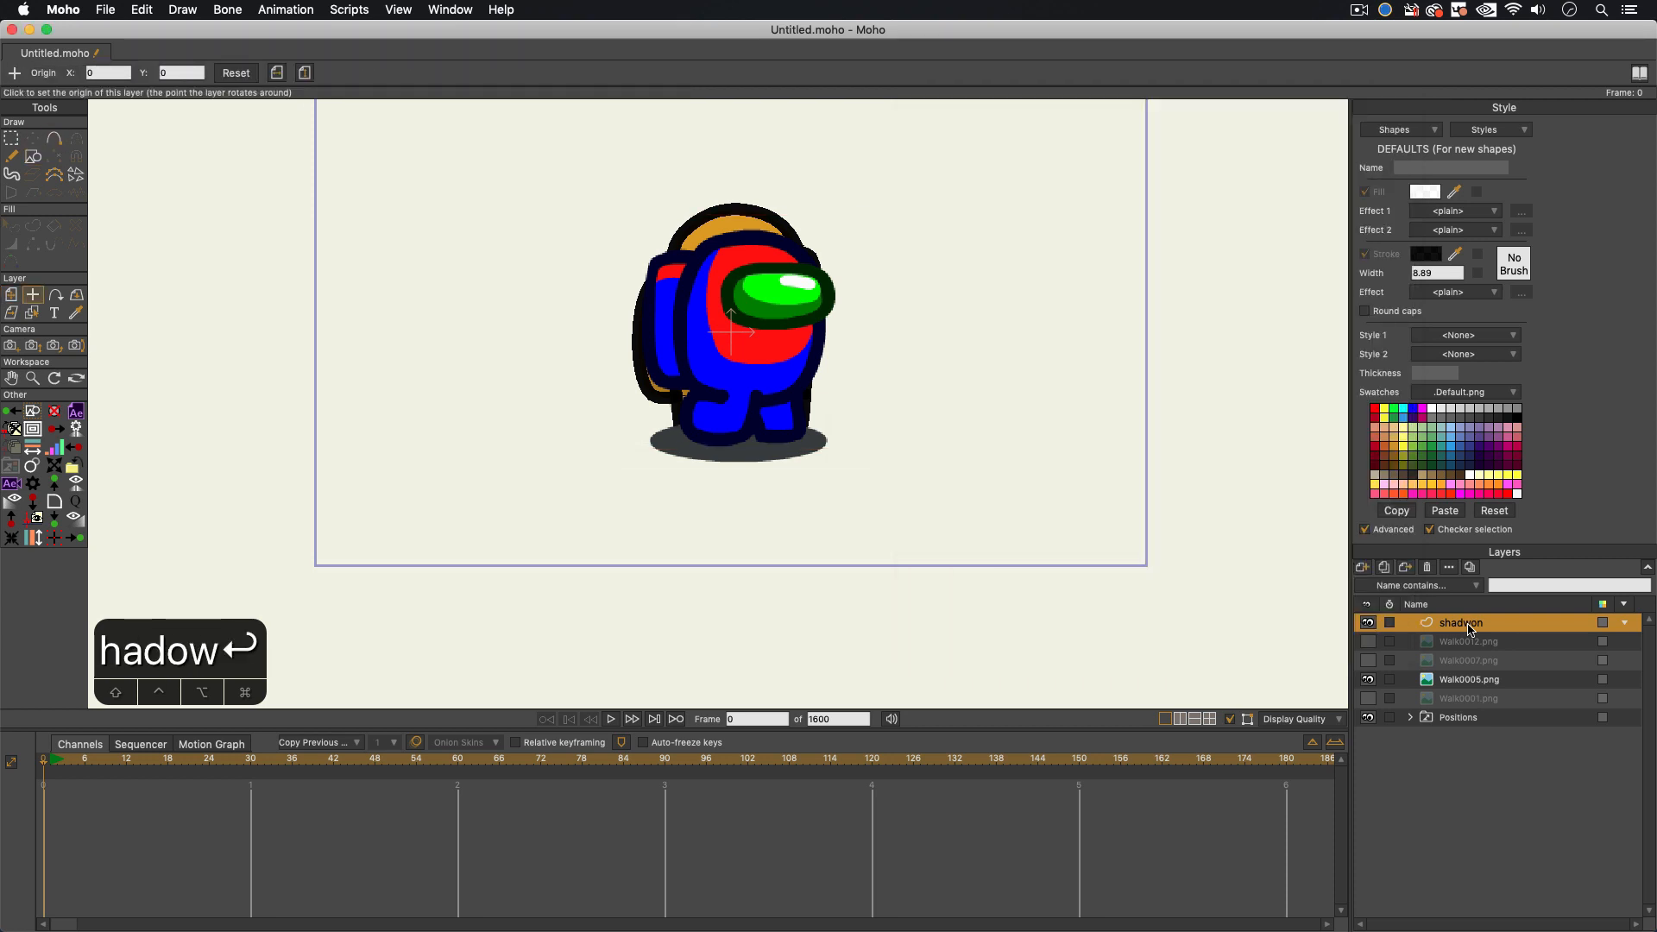
double_click(1483, 634)
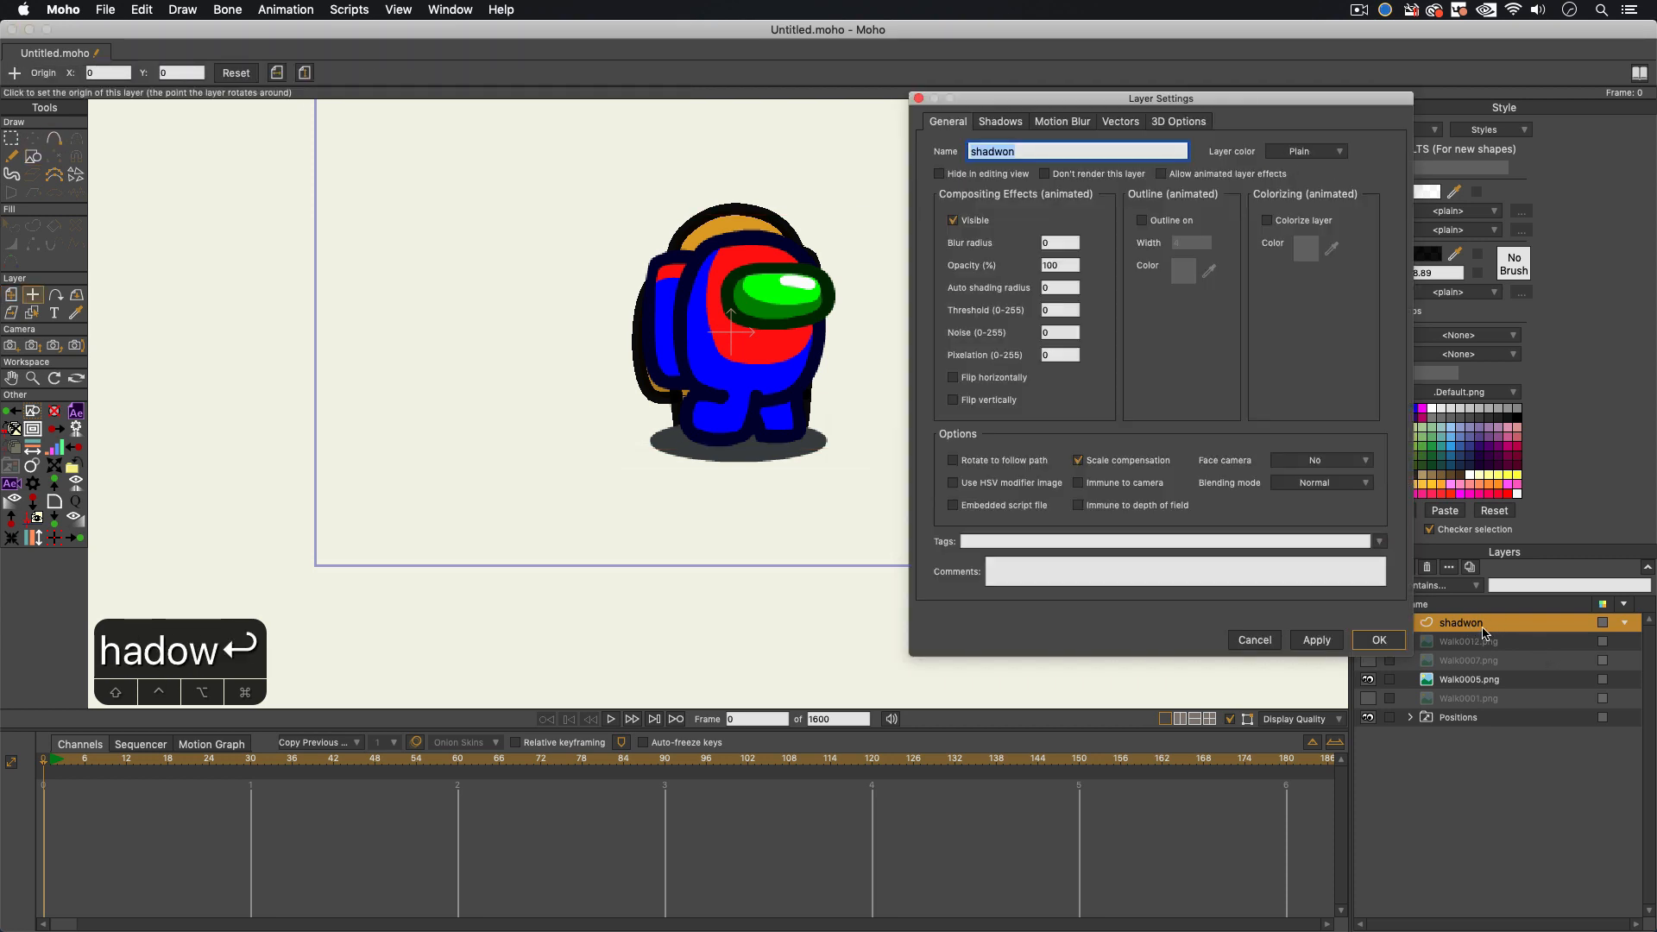
text(shadown)
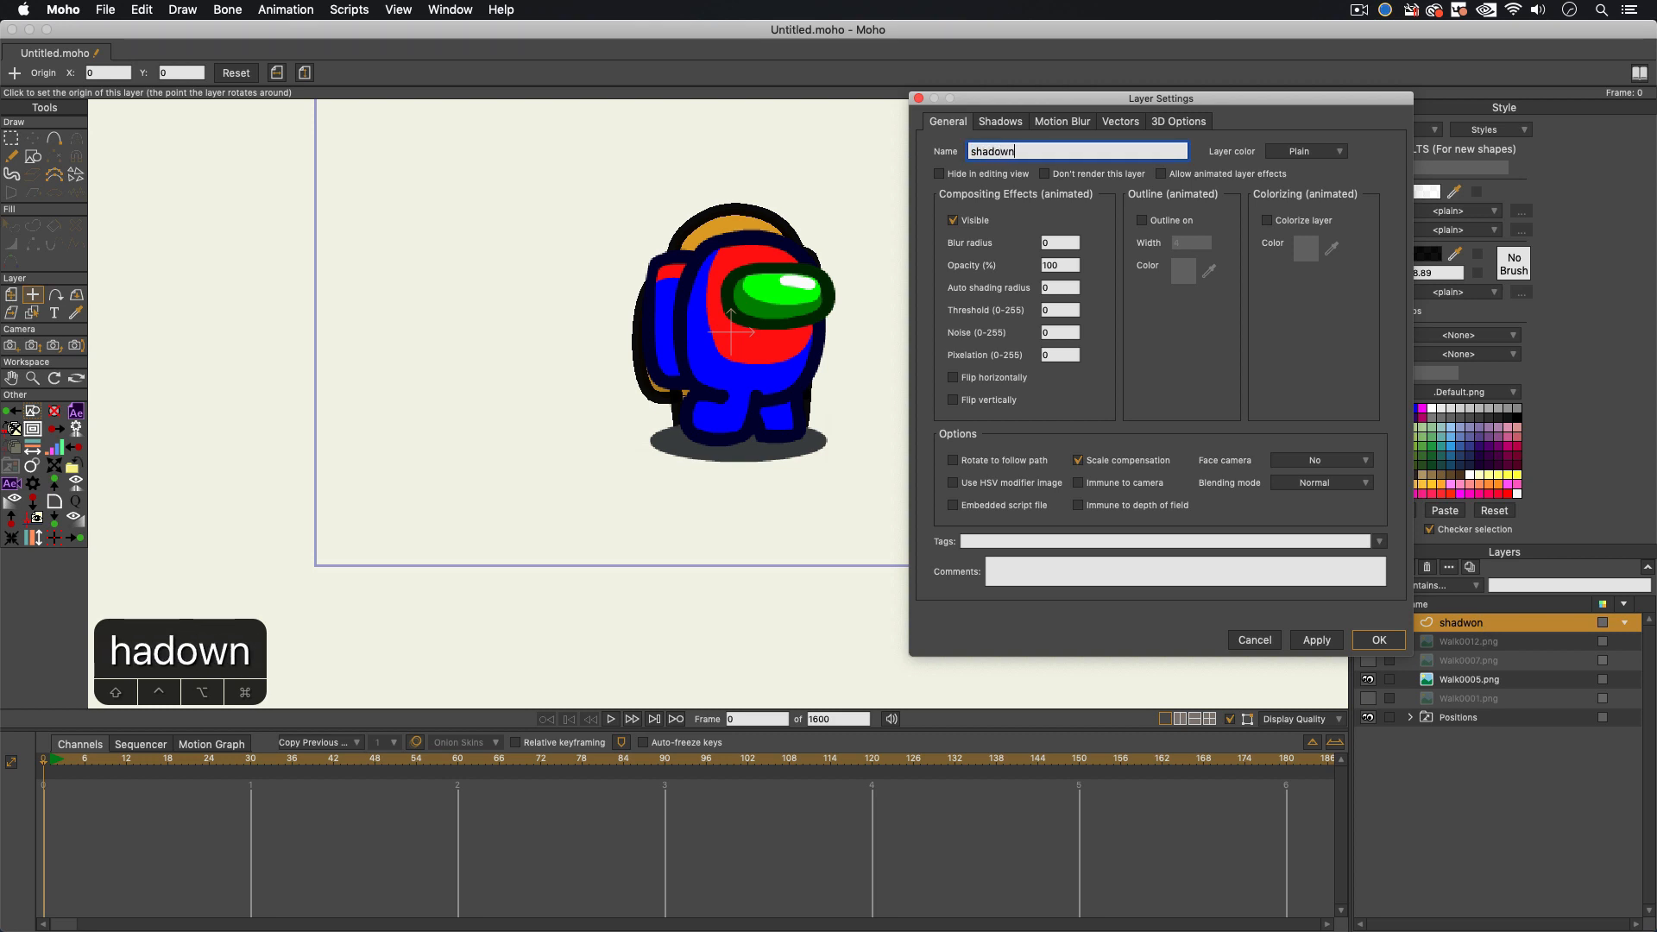
key(BackSpace)
key(Return)
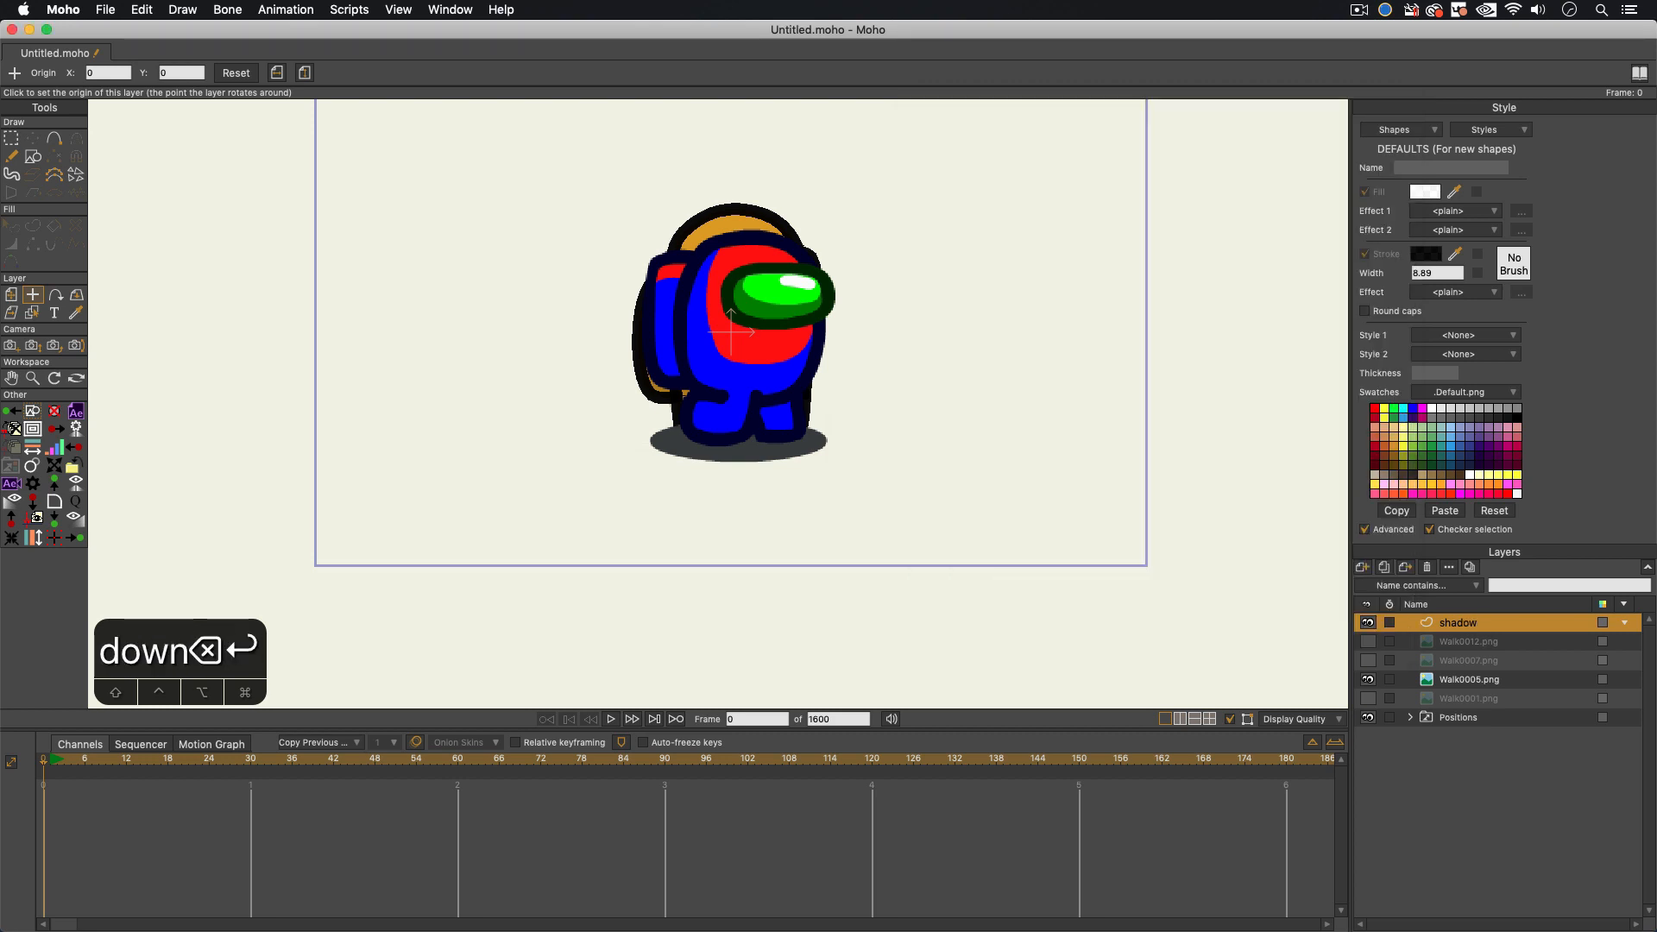
Step: Put the shadow layer beneath Positions and draw a semi-transparent black ellipse without stroke, tracing the reference shadow under the feet
drag(1470, 635, 1442, 726)
key(s)
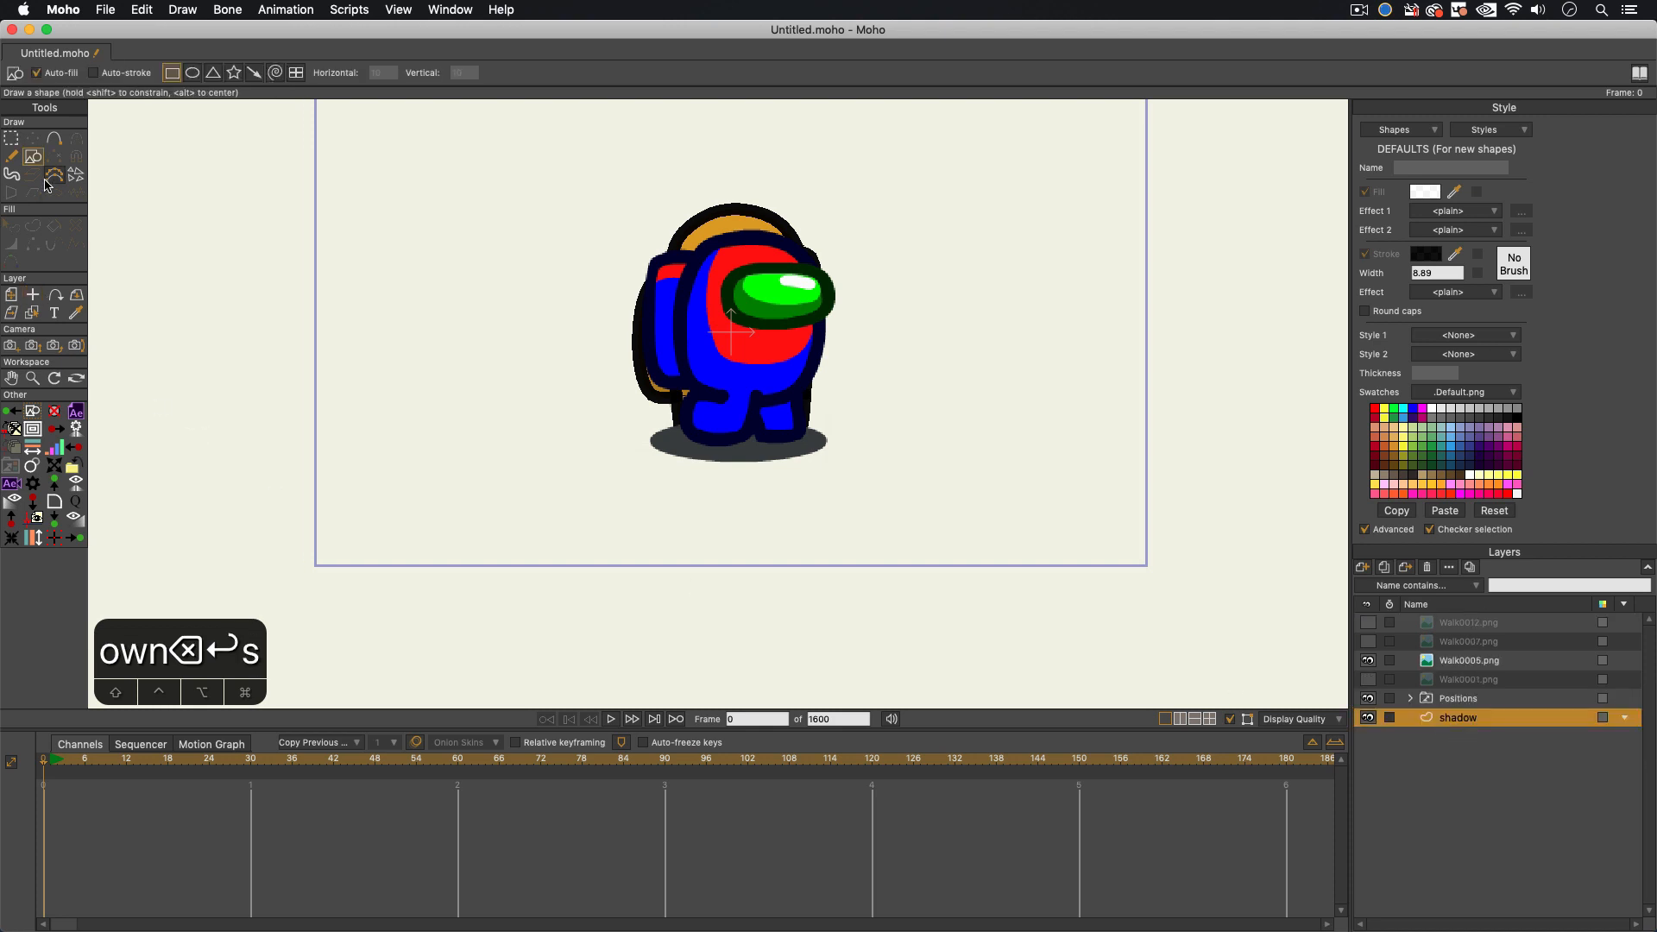
click(193, 72)
click(1424, 193)
drag(1192, 417, 1258, 260)
click(1326, 473)
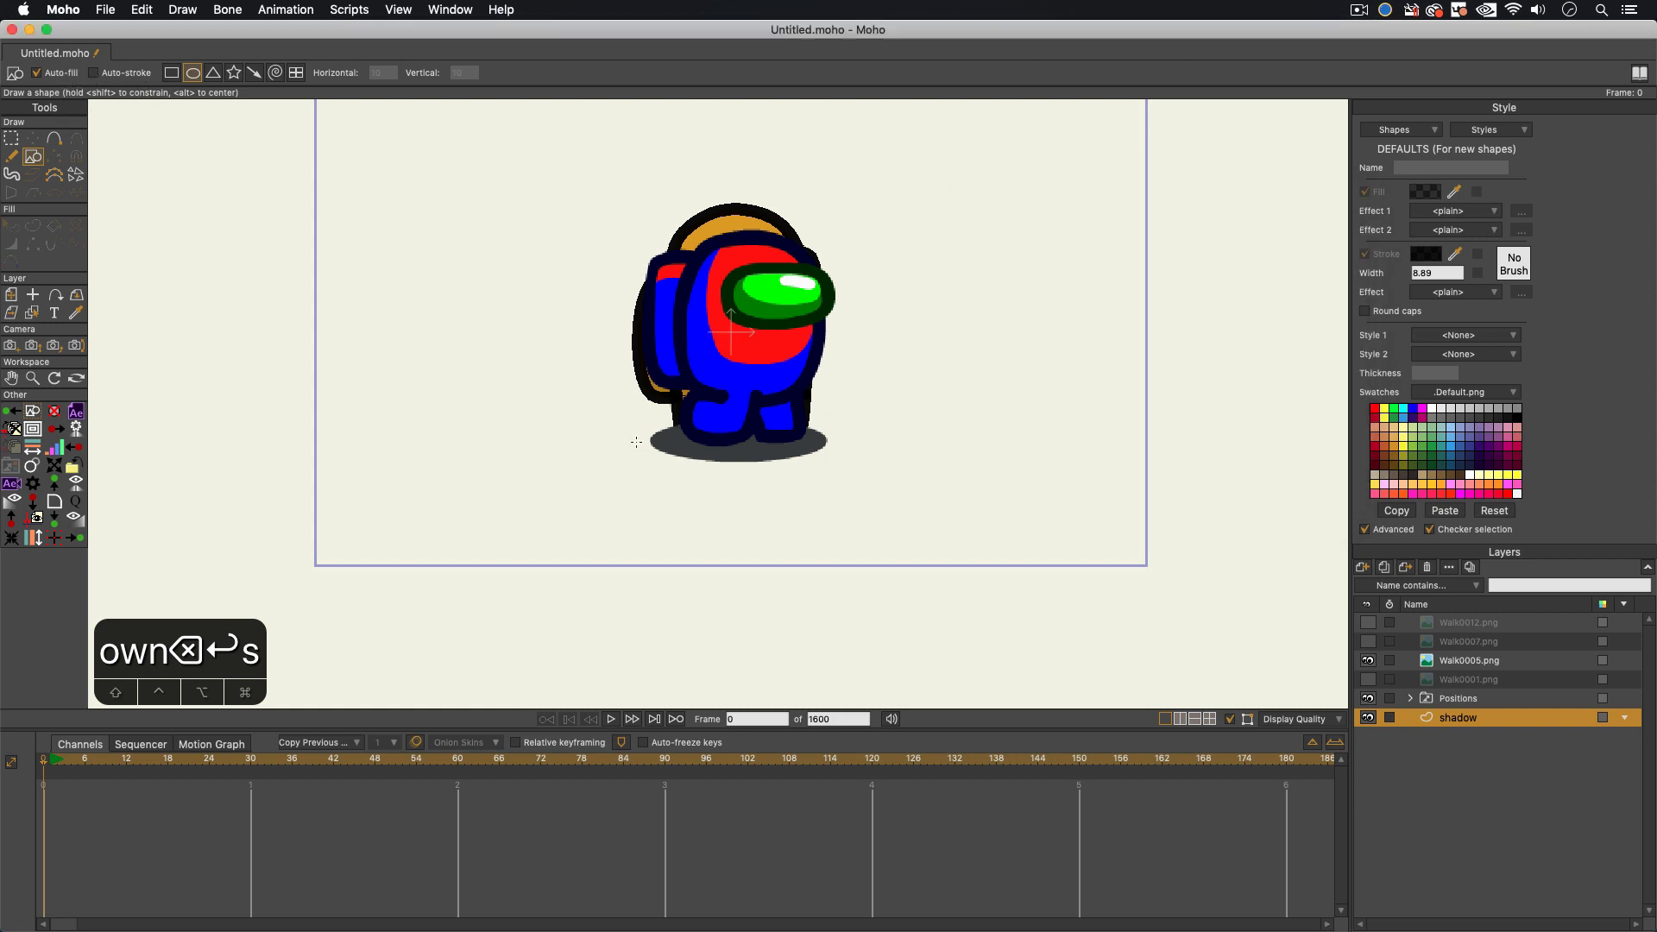
drag(644, 461, 828, 419)
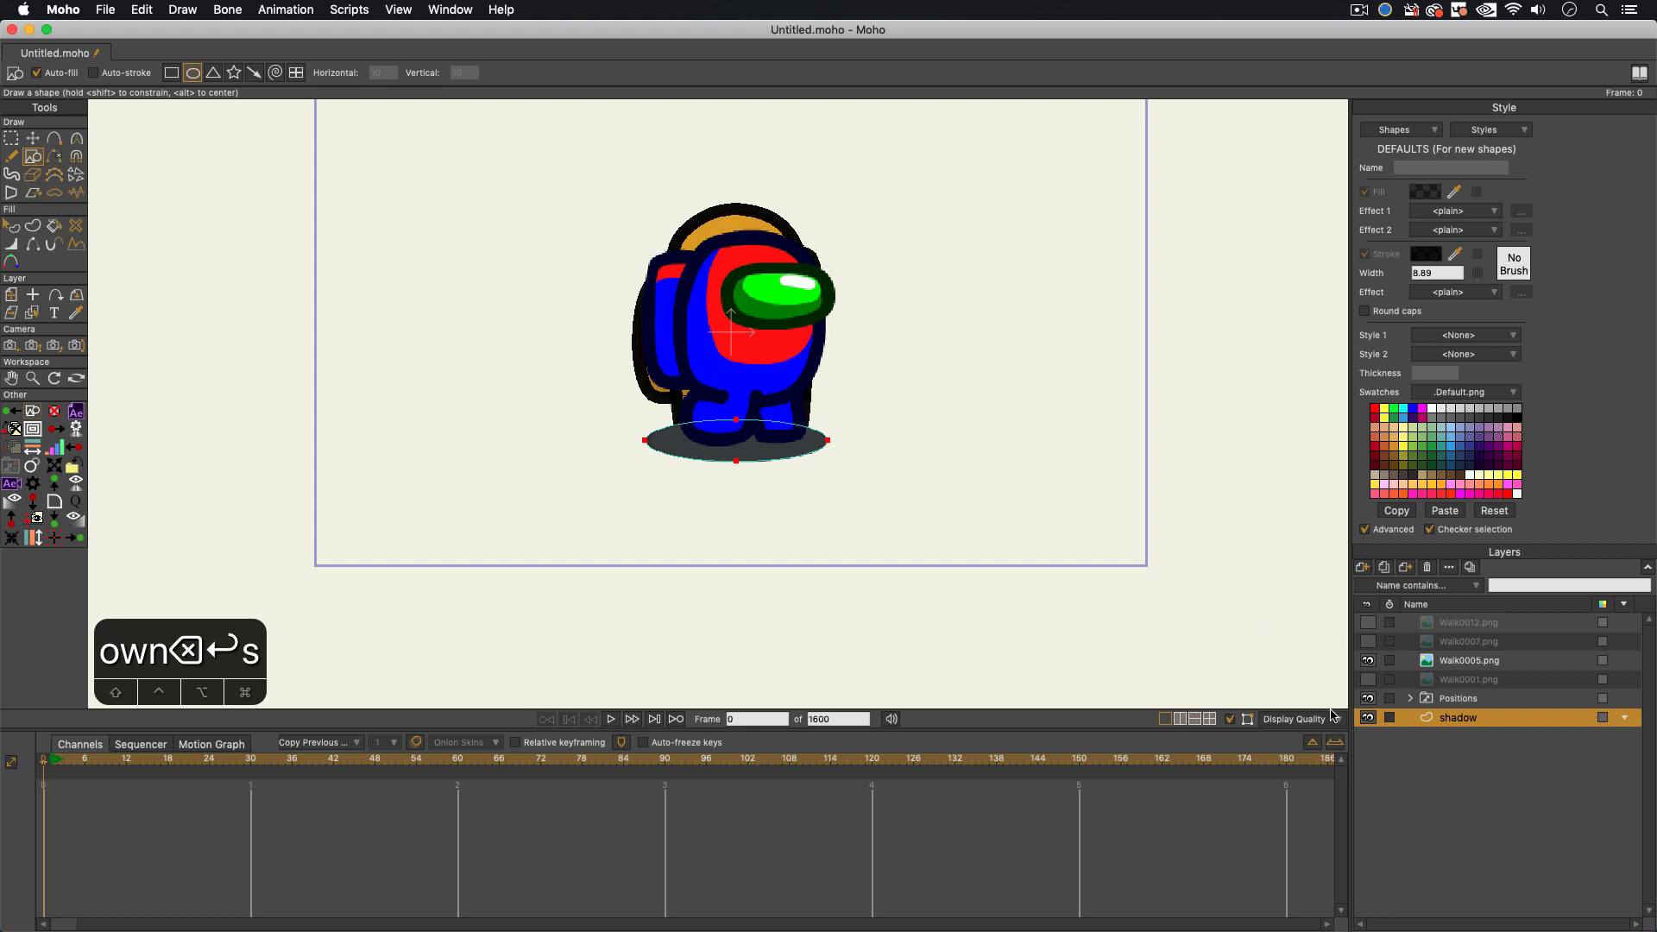
Step: Order the walk images from Walk0001.png at the top to Walk0012.png, with only Walk0001.png shown
click(1374, 660)
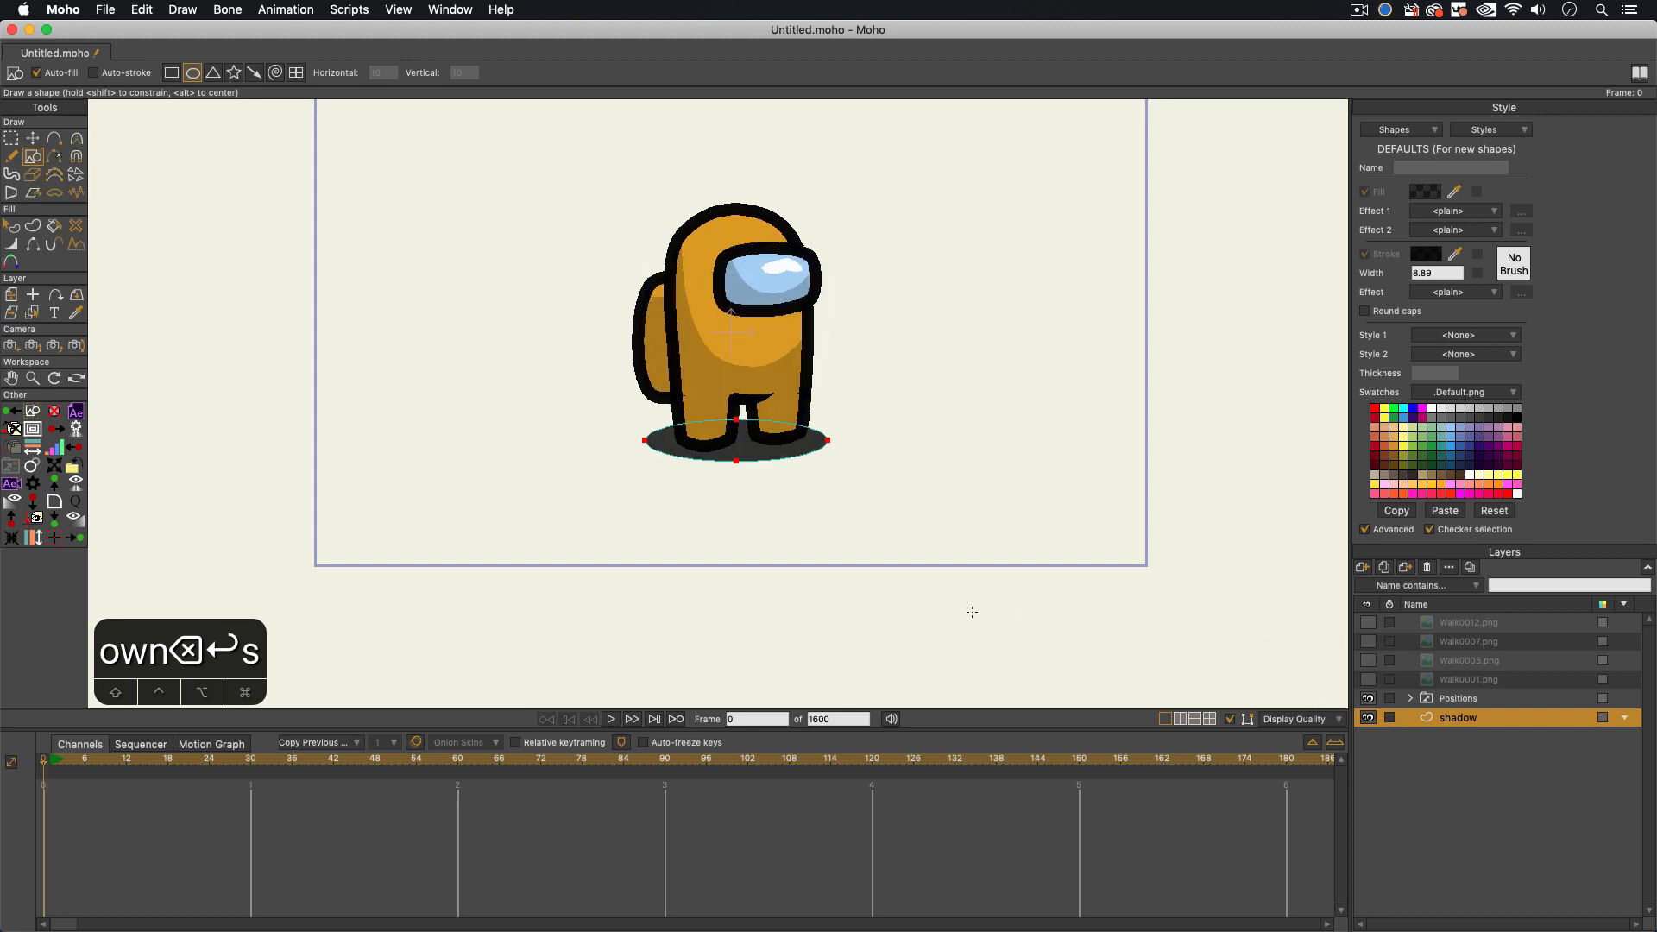
click(1469, 661)
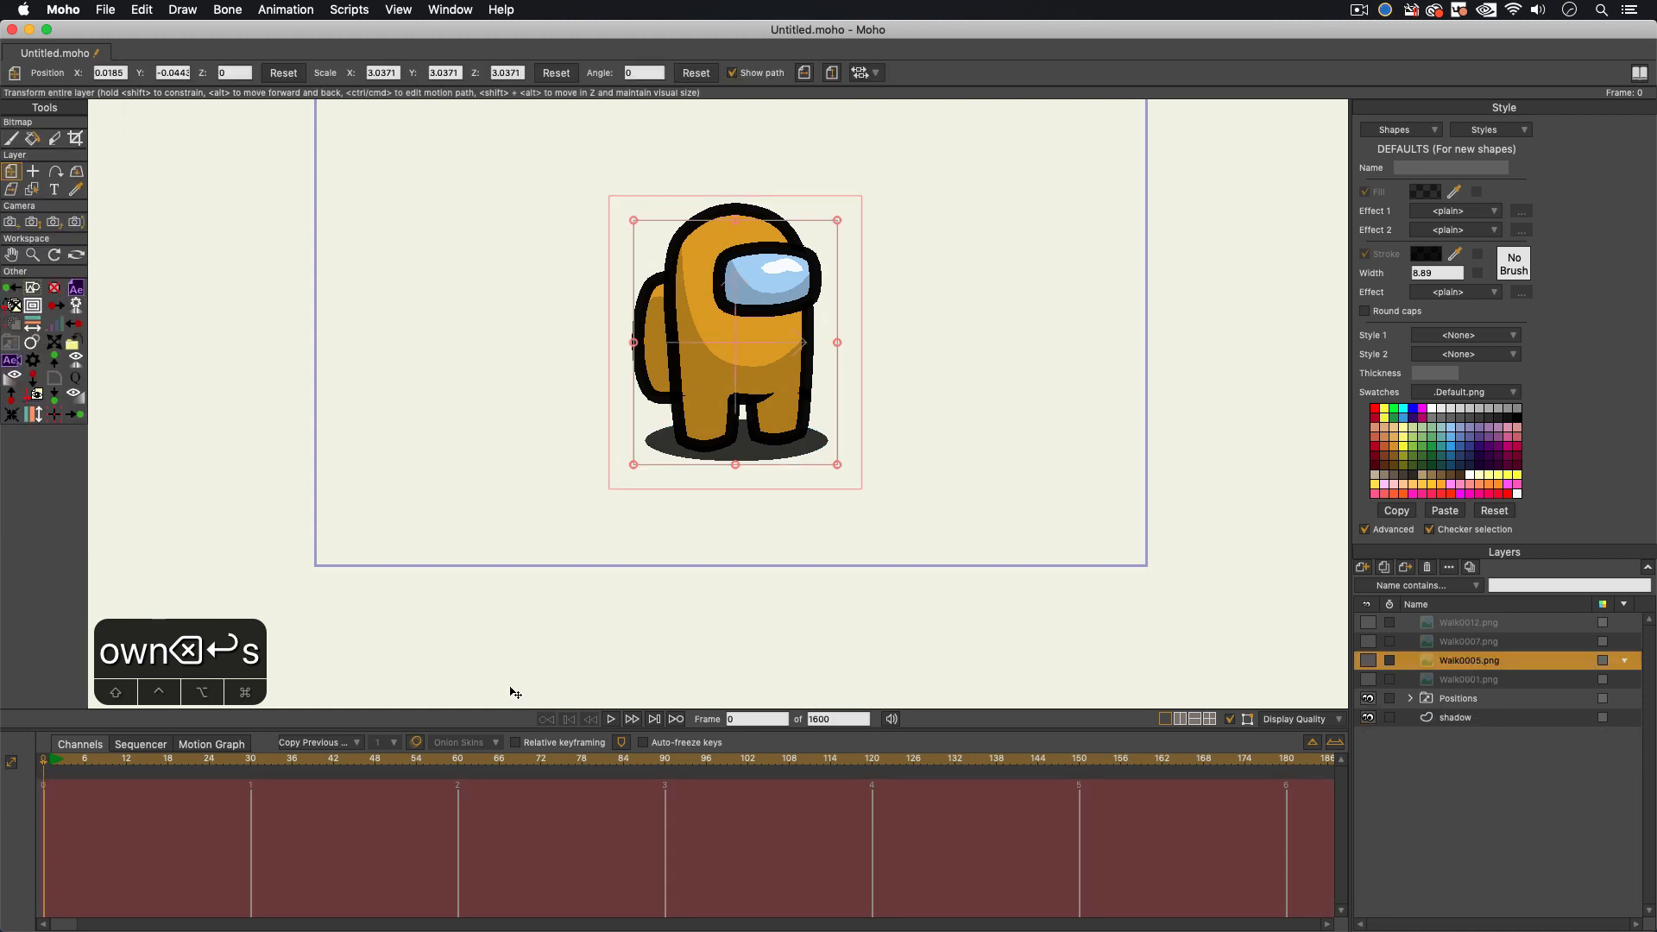
click(1368, 680)
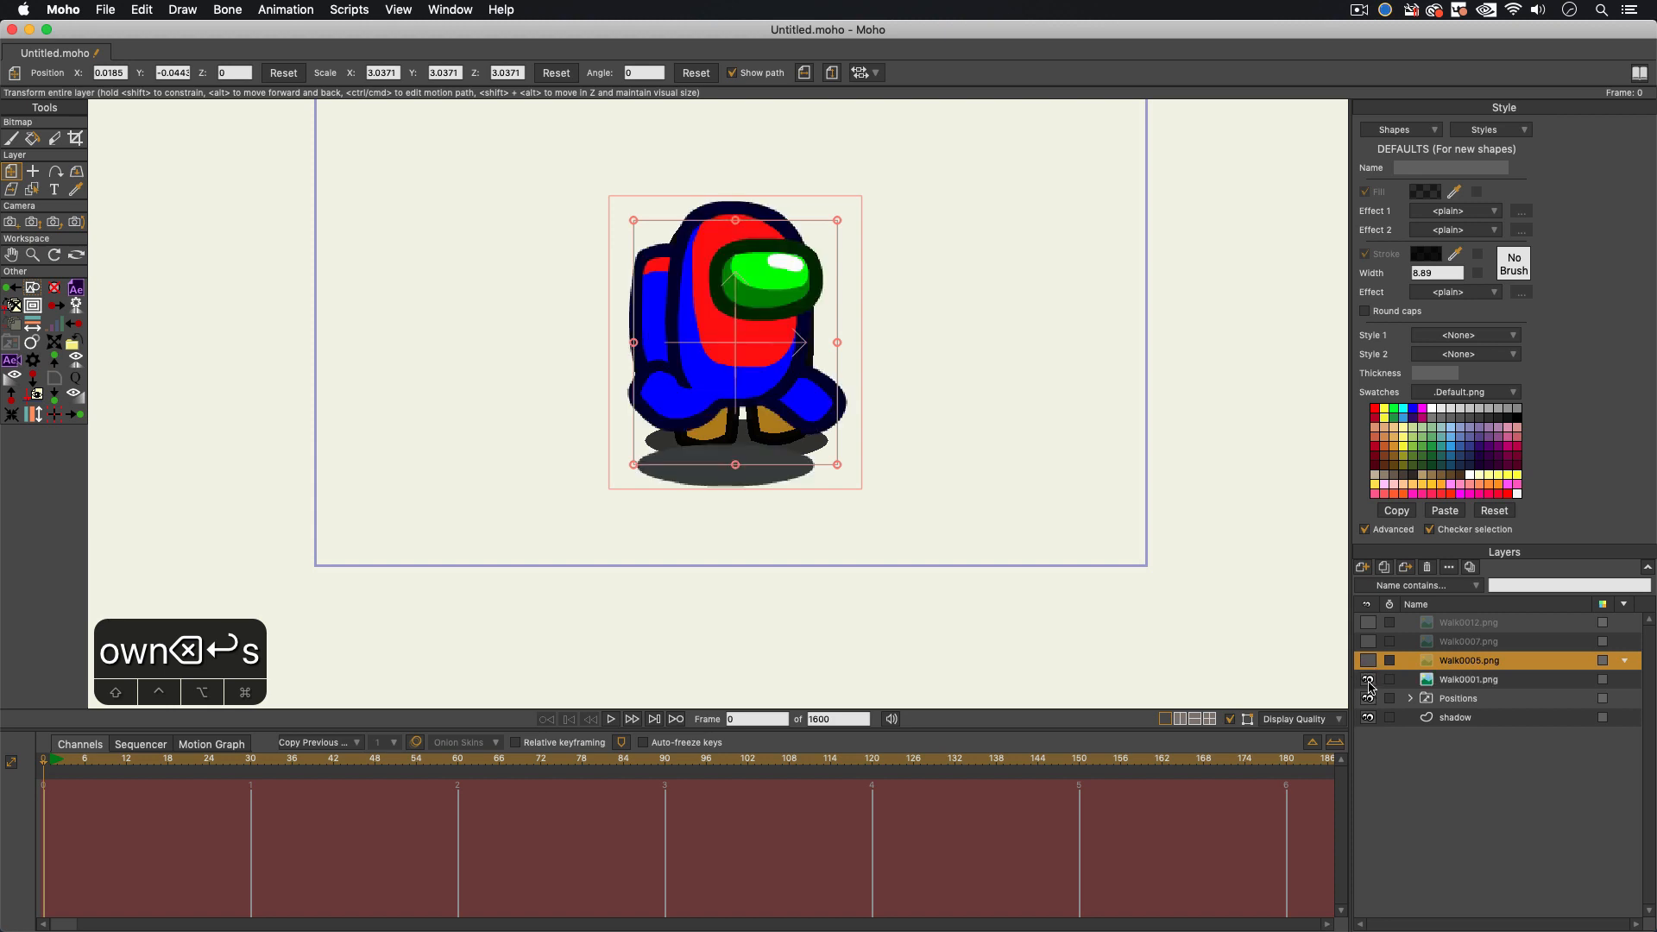
click(1446, 683)
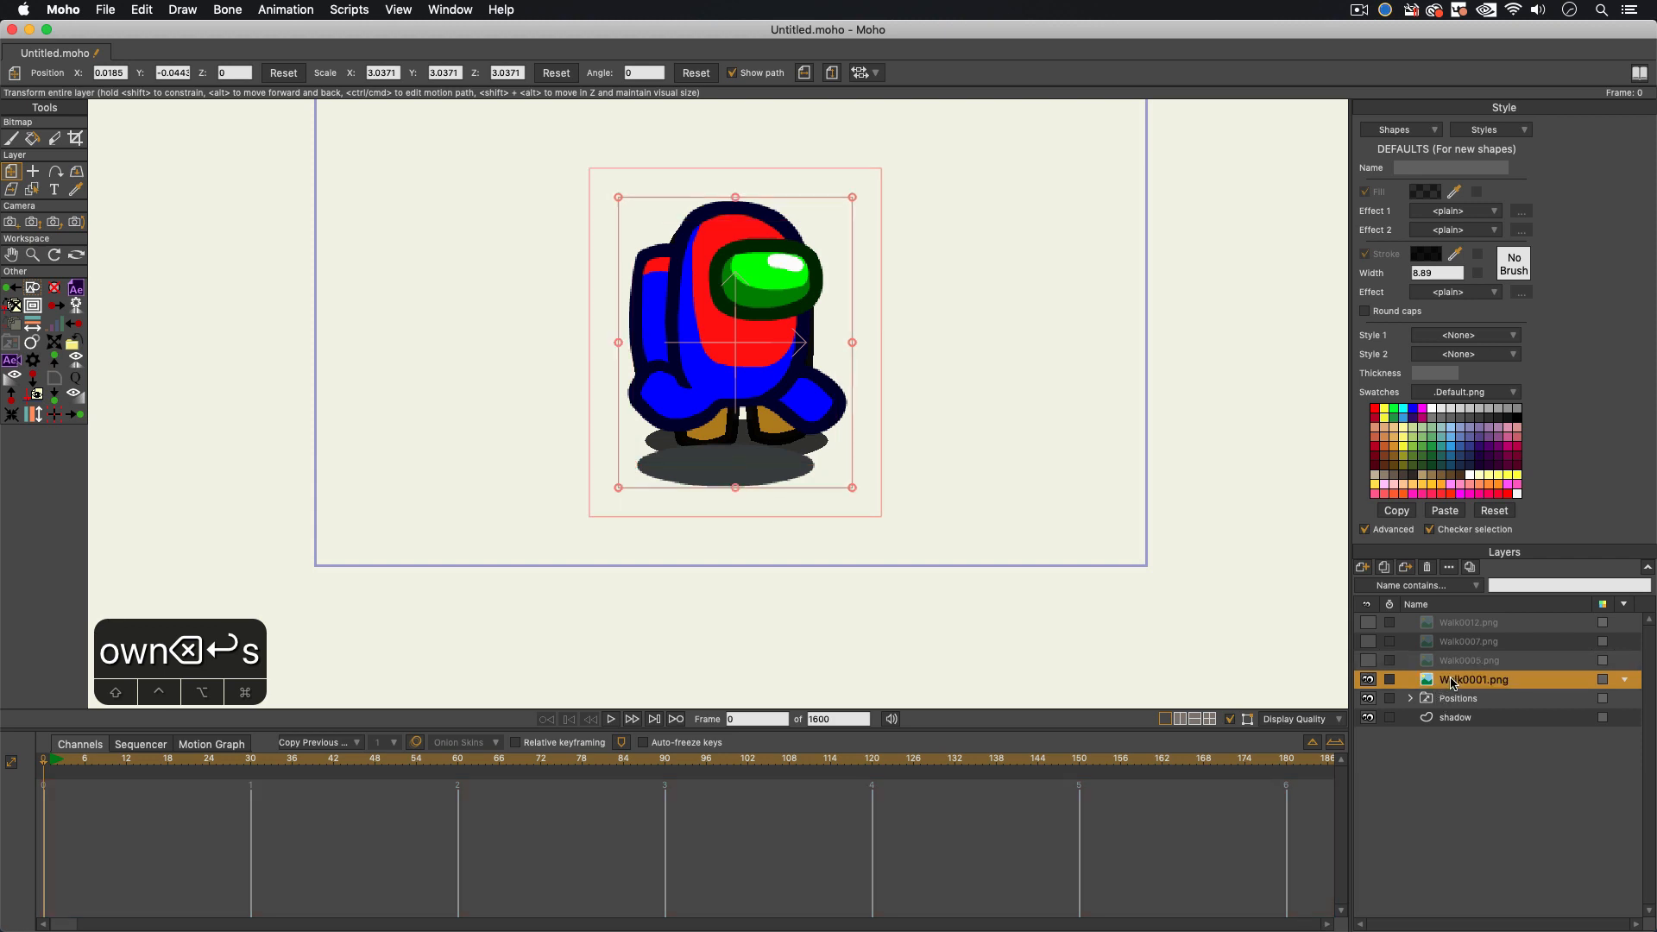
drag(1454, 683, 1455, 619)
drag(1461, 682, 1449, 658)
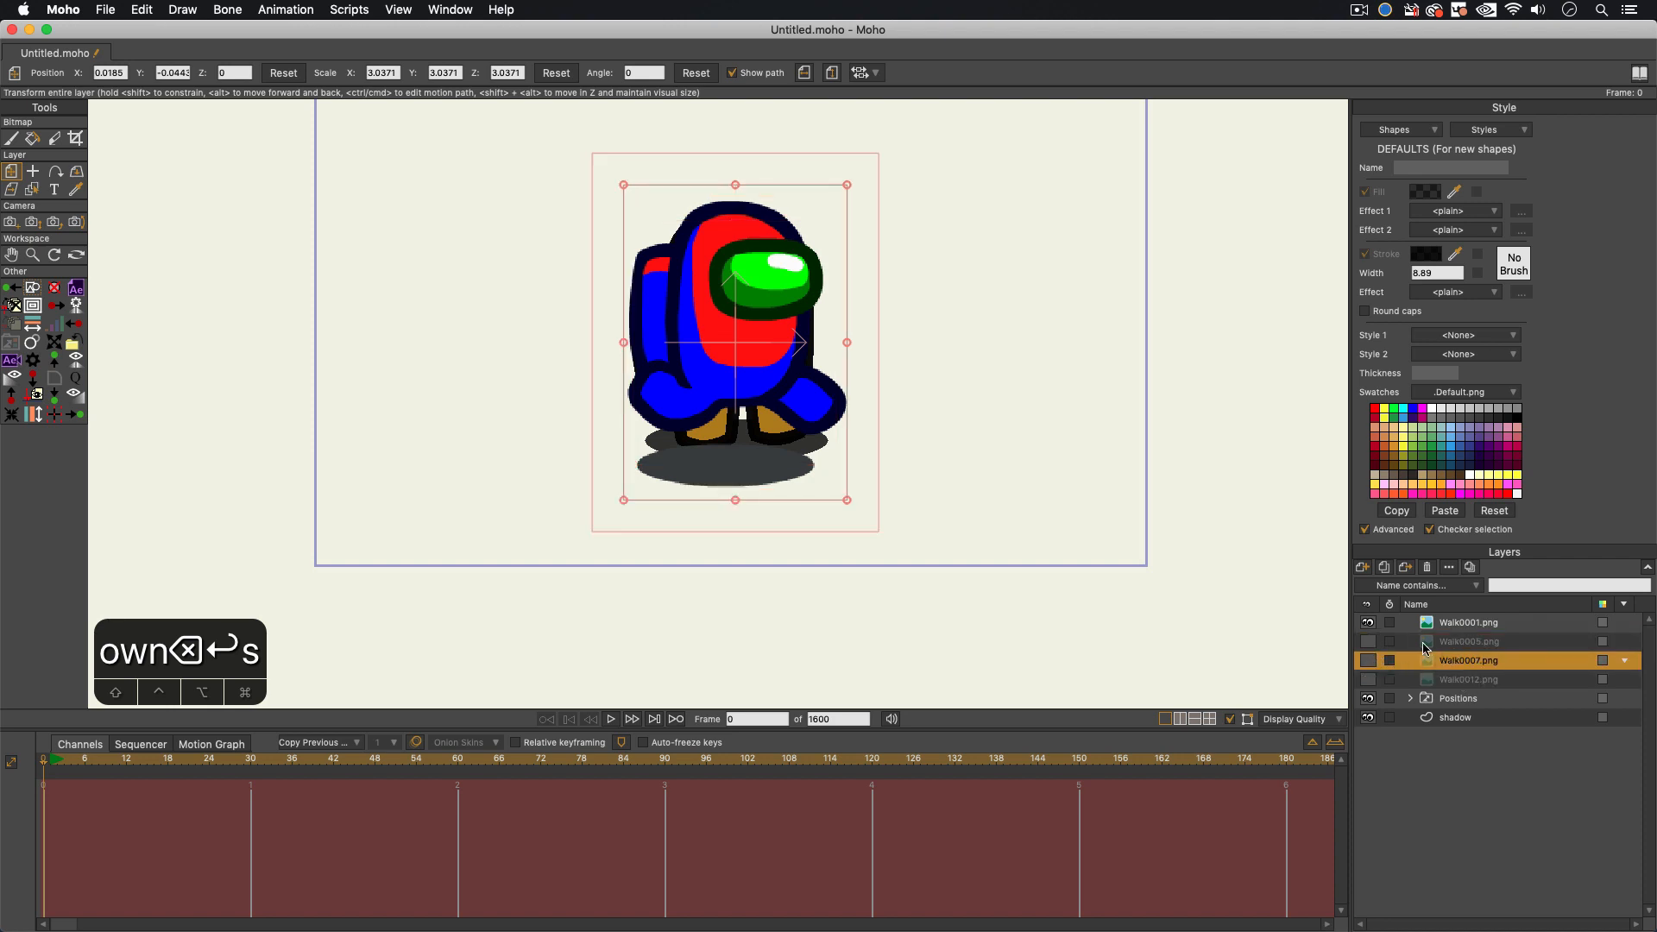
click(1371, 624)
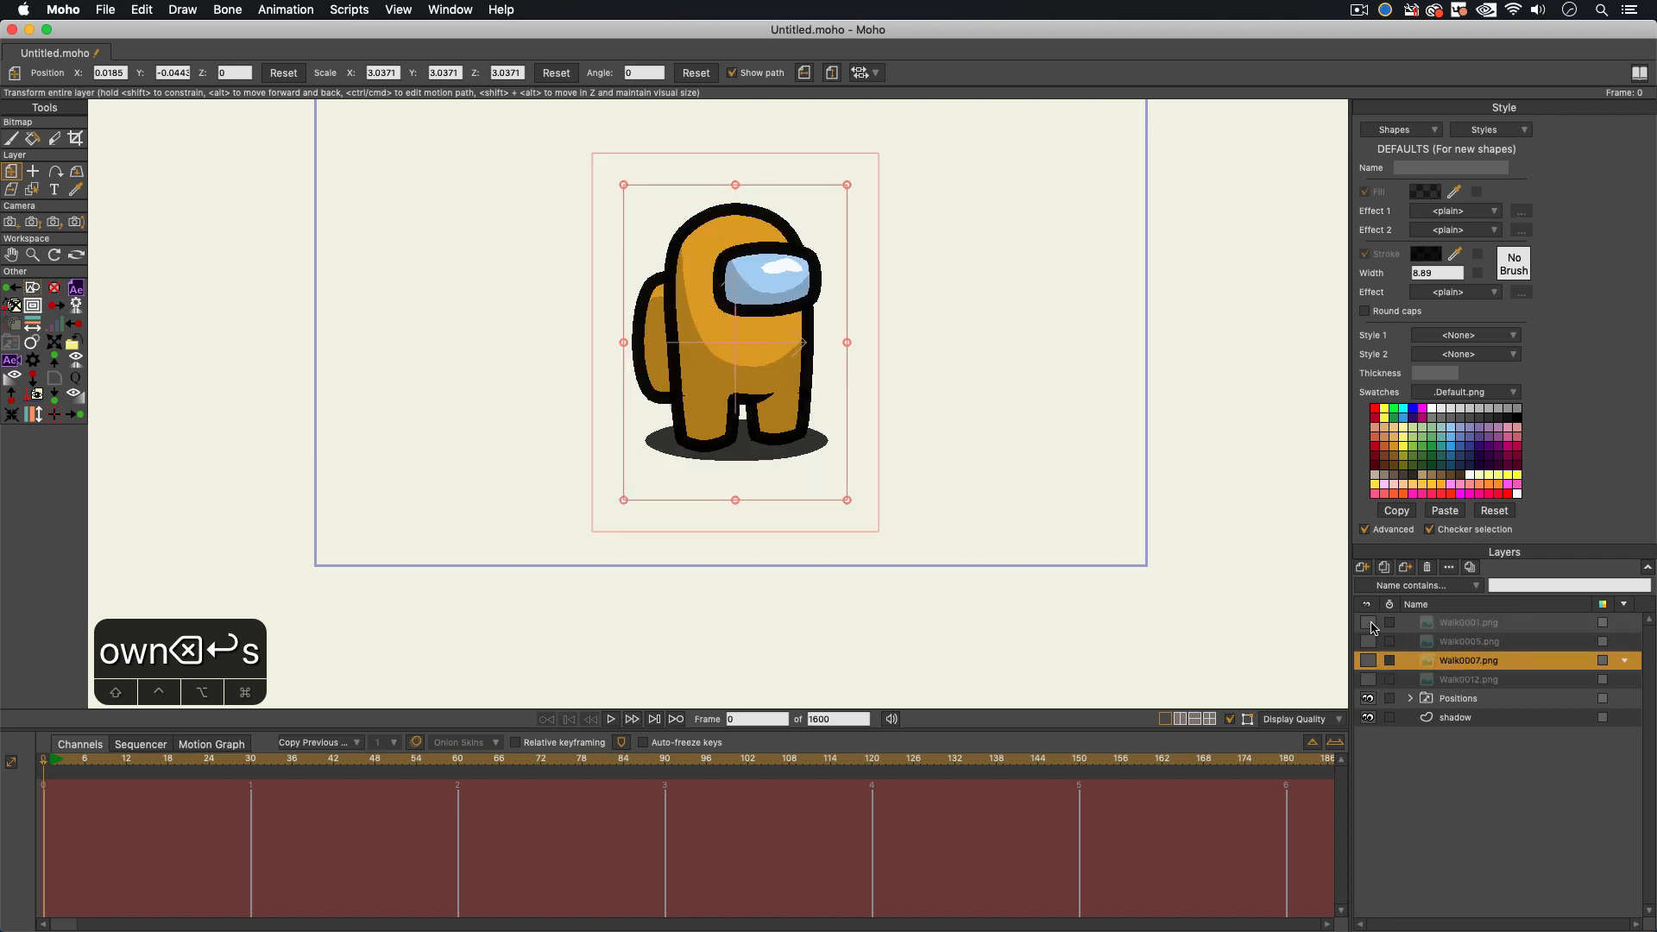
click(1372, 625)
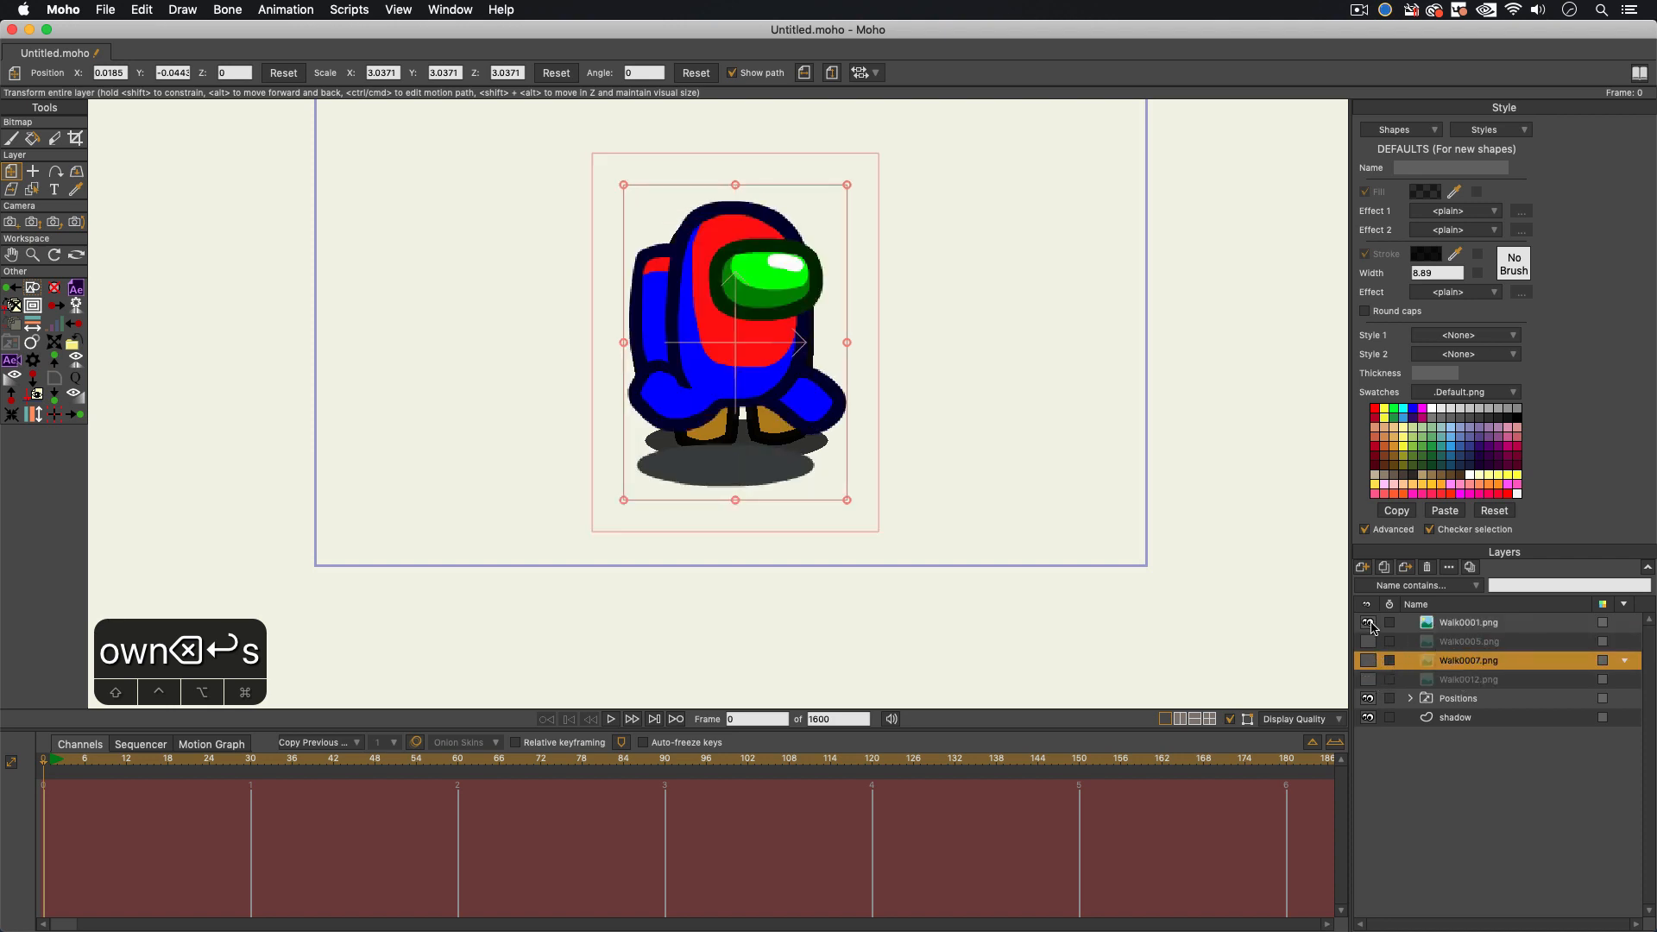
Step: Duplicate the idle layer inside Positions and name the copy Run 1
click(1411, 701)
click(1458, 719)
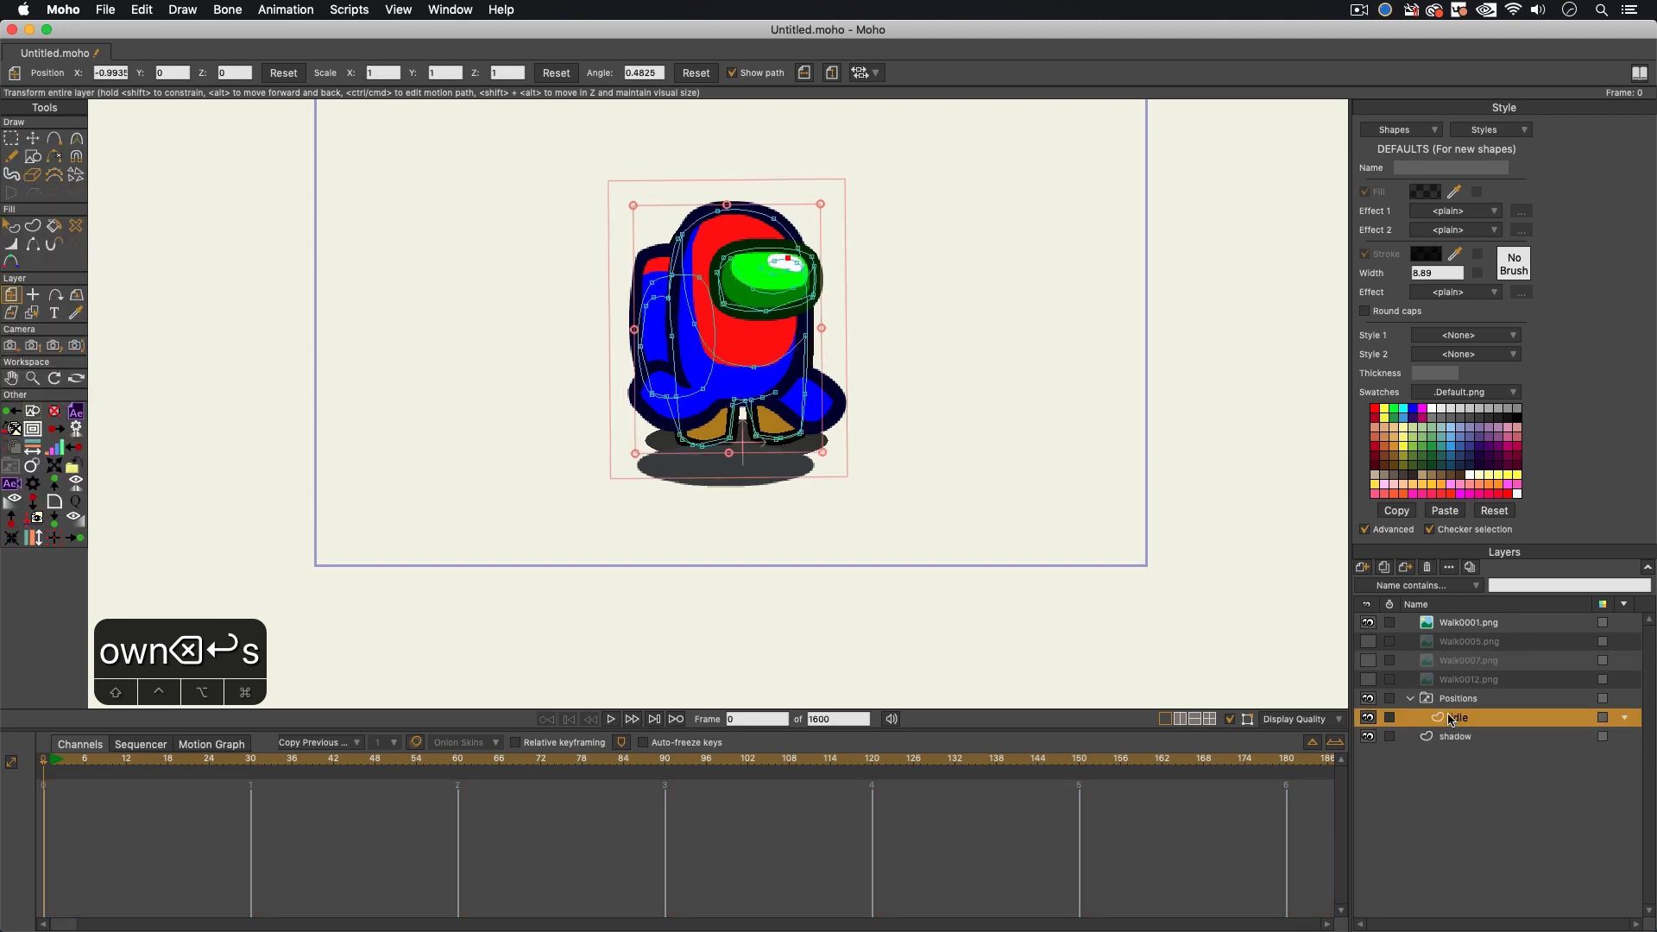
click(1384, 567)
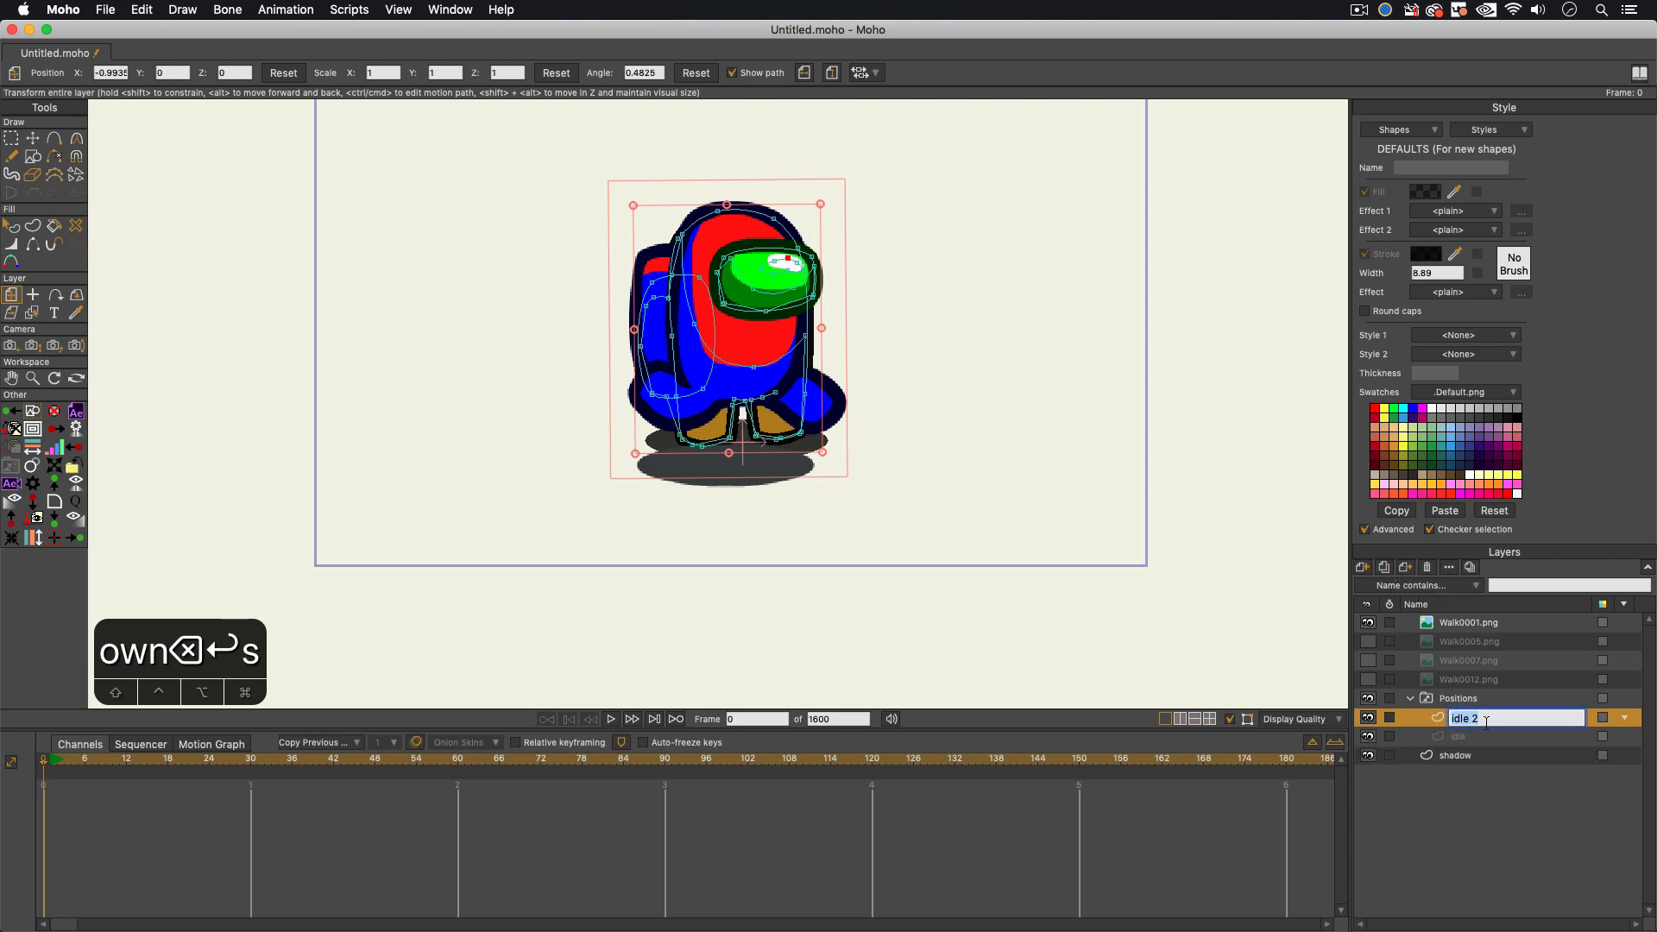
text(Run 1)
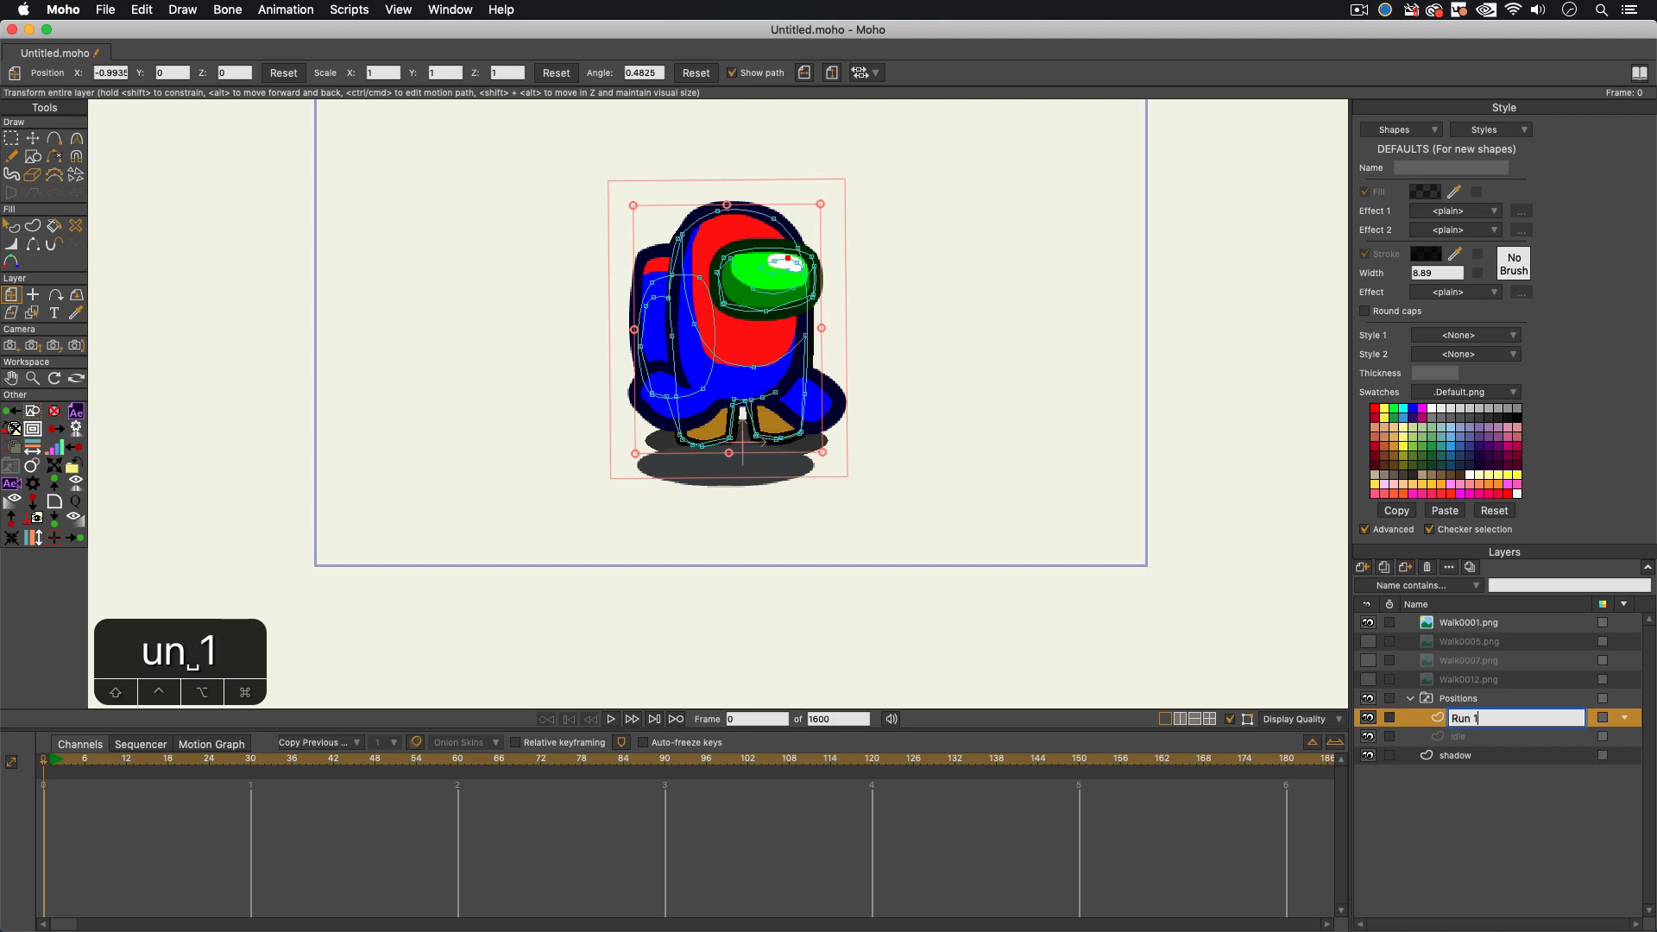
key(Return)
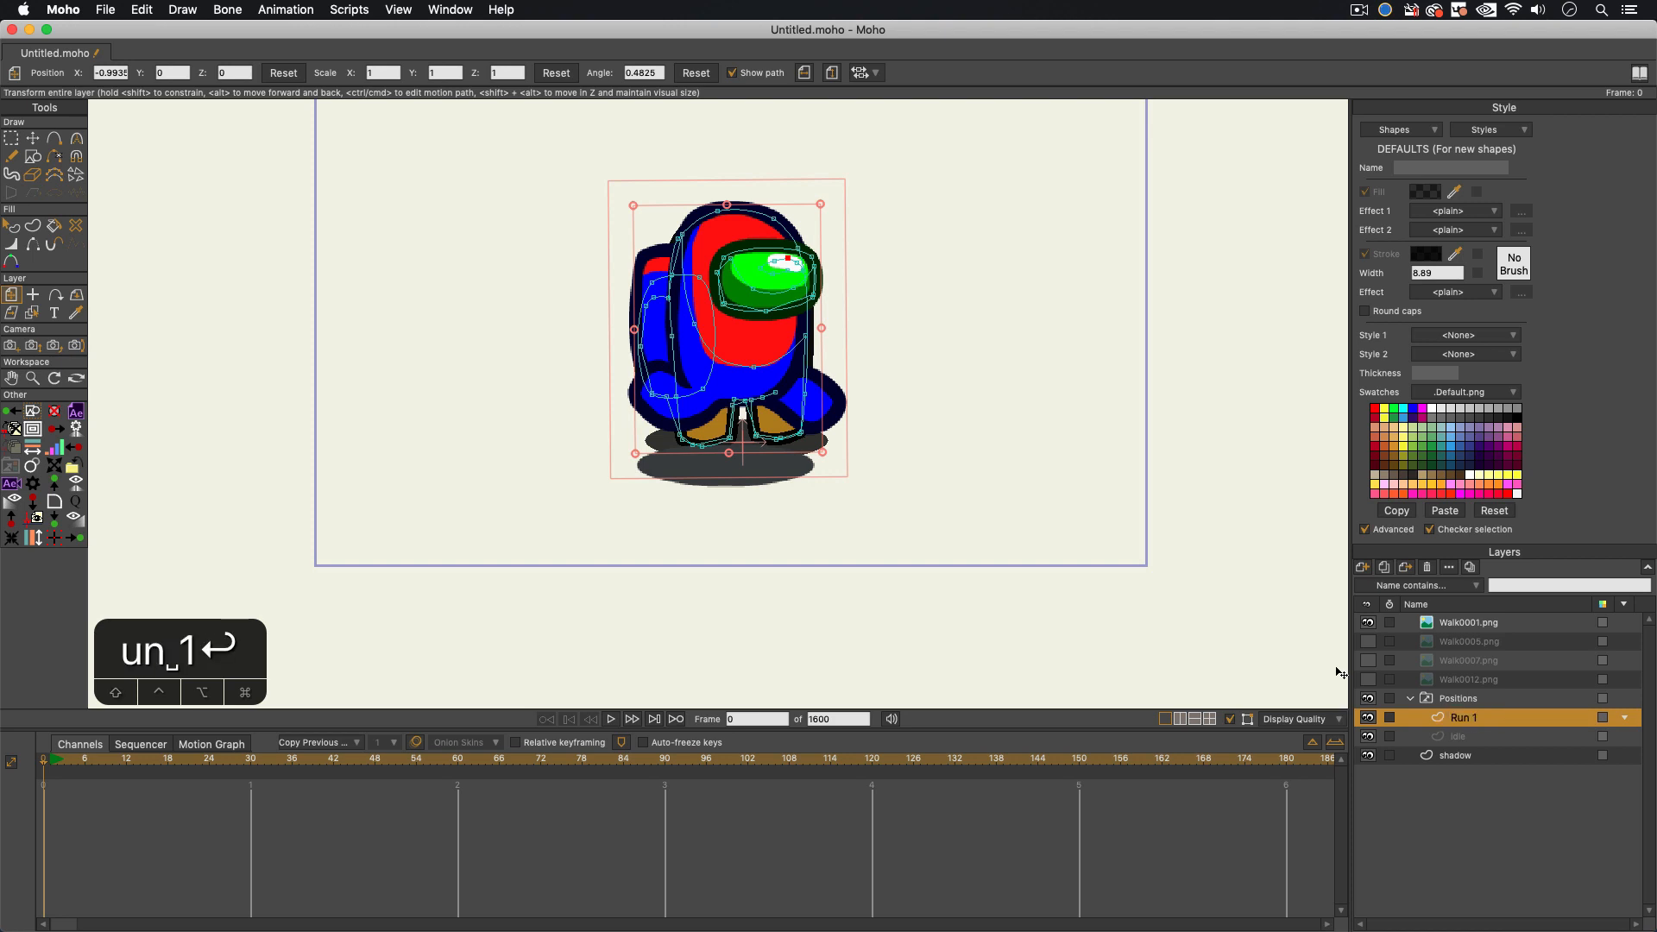
Step: Move Walk0001.png beside the crewmate to about X 0.95, Y 0.07, and raise the Run 1 artwork above its shadow to about Y 0.14
click(1452, 624)
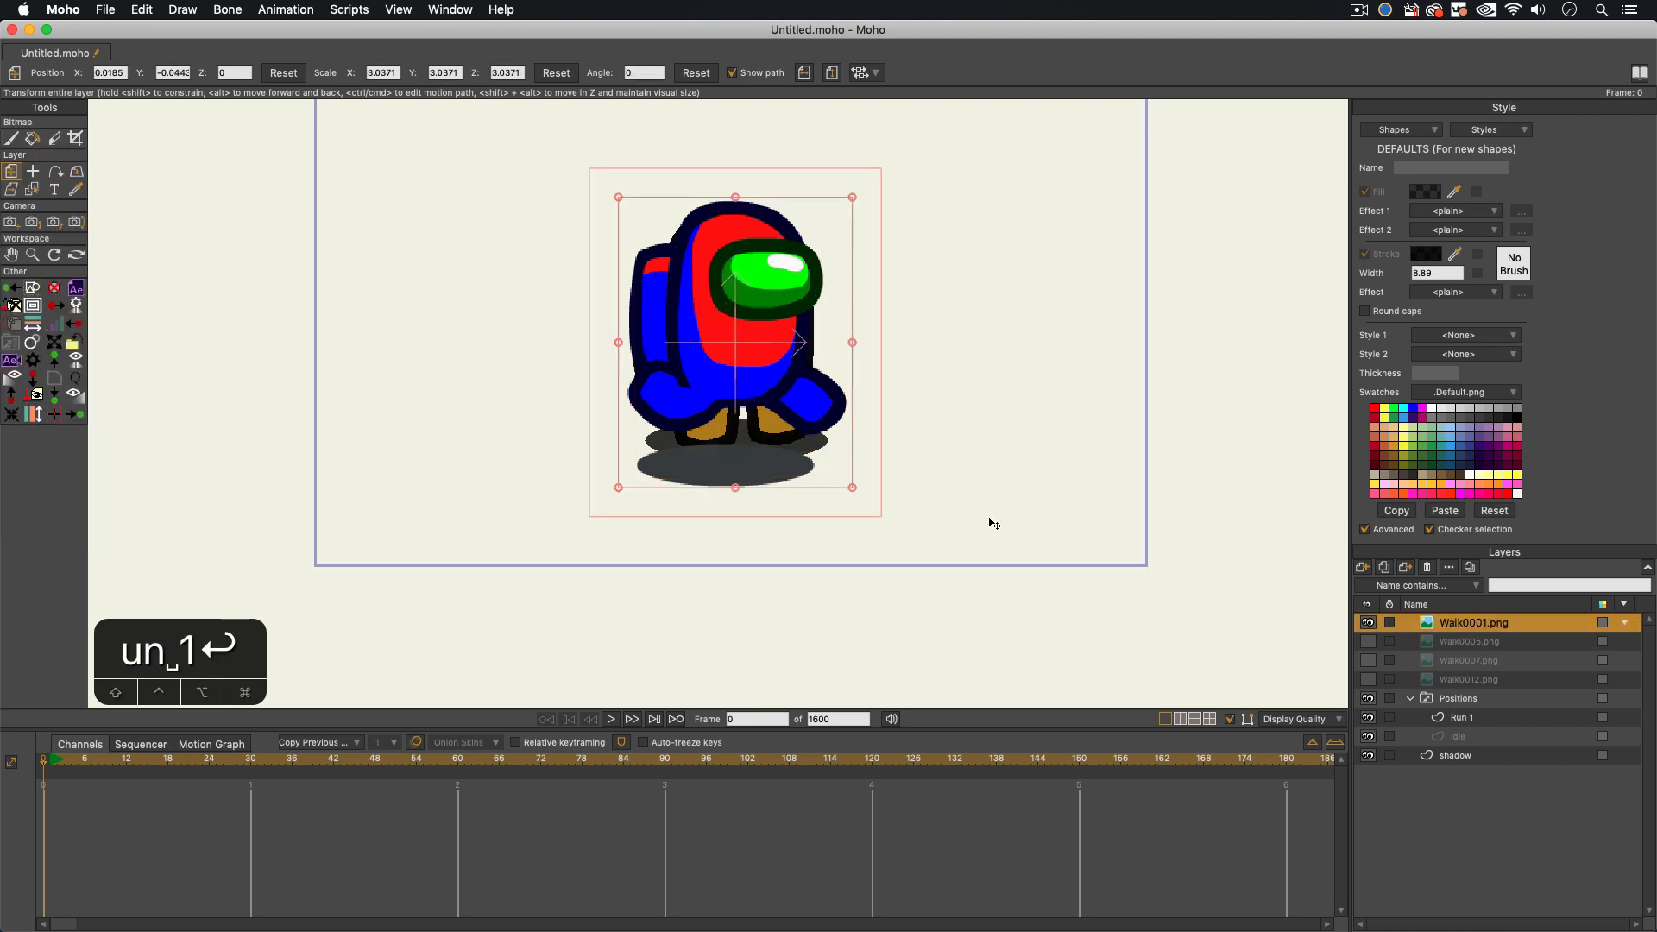
drag(758, 407, 974, 379)
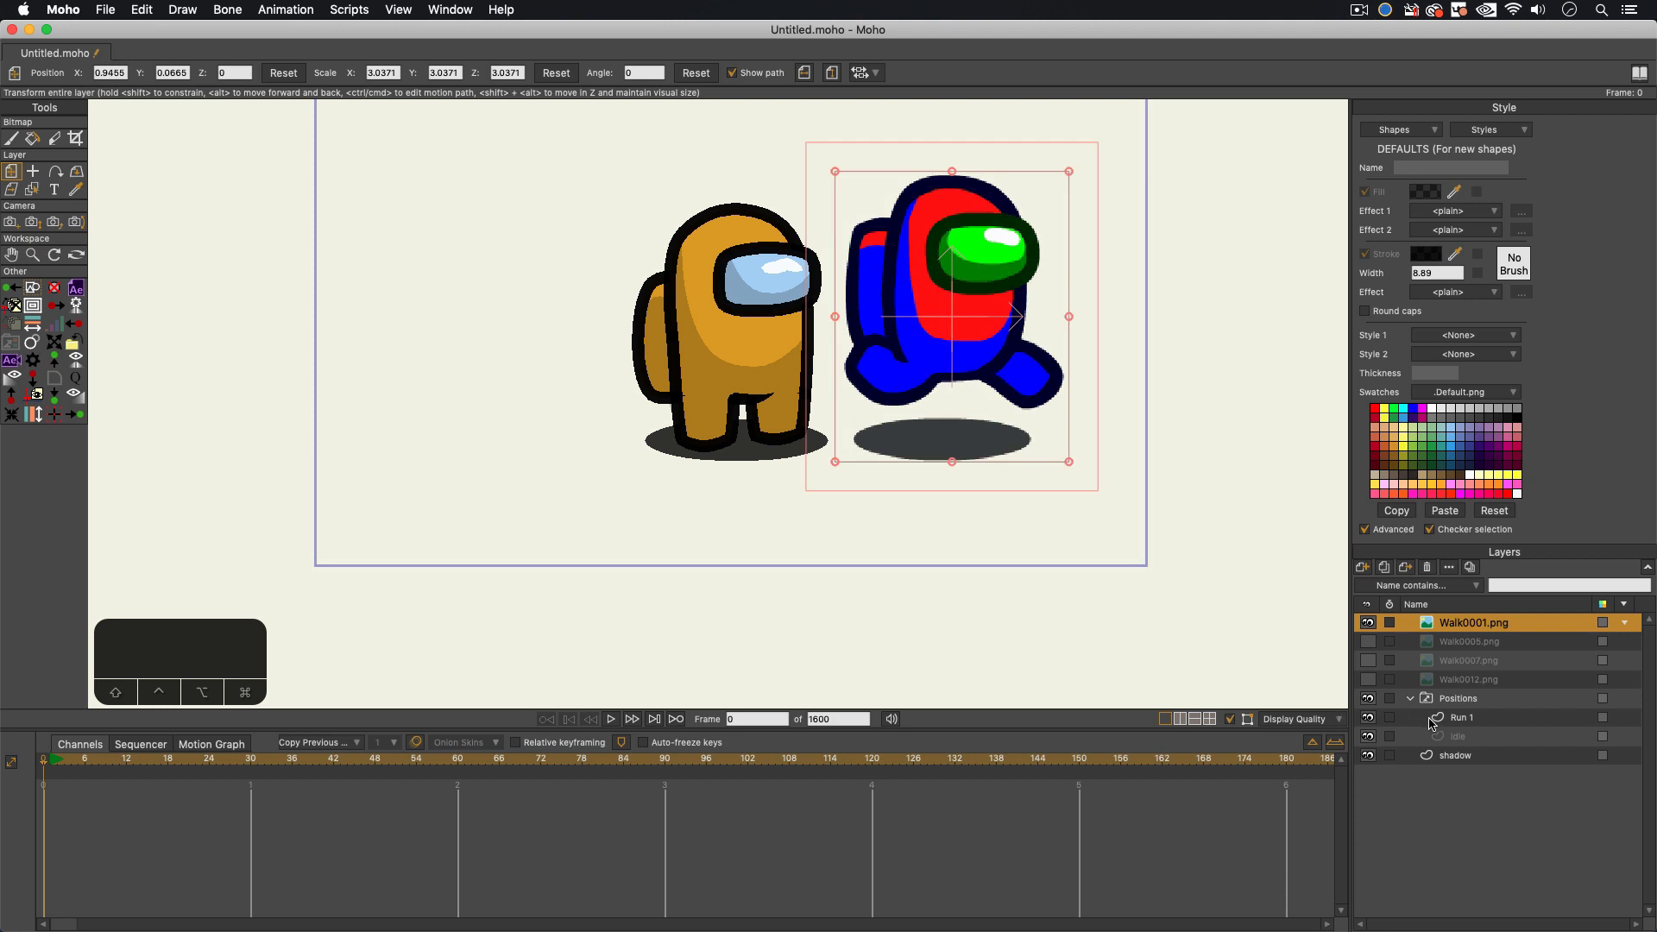
click(1458, 718)
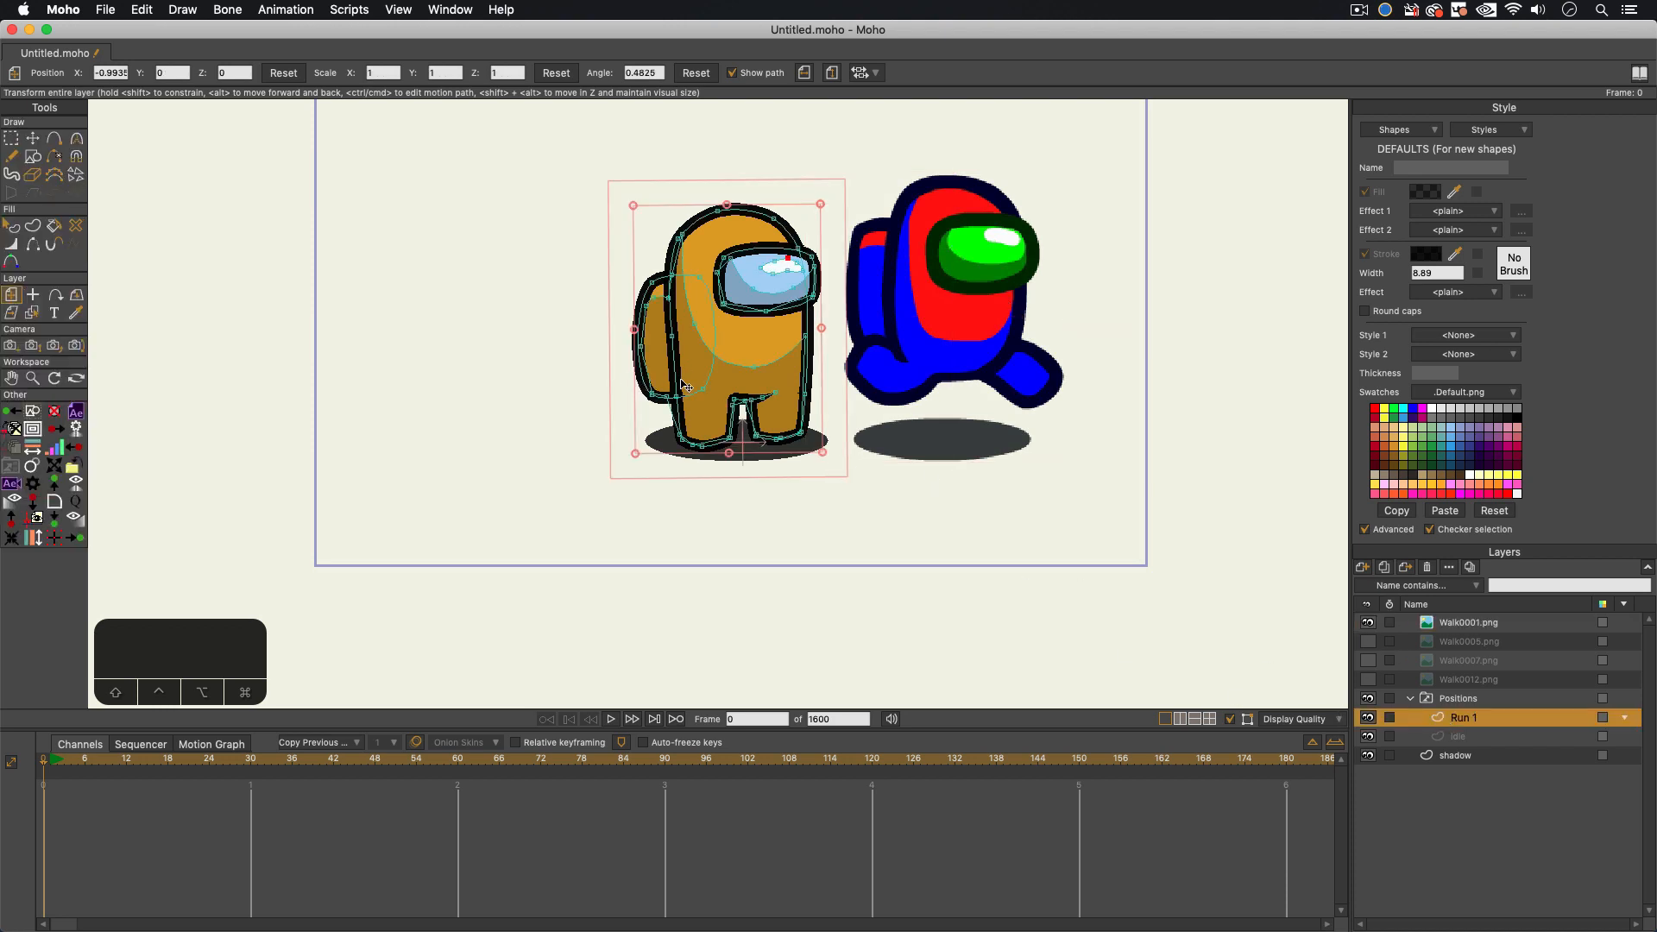
key(super+a)
drag(727, 372, 726, 344)
scroll(640, 404, up, 3)
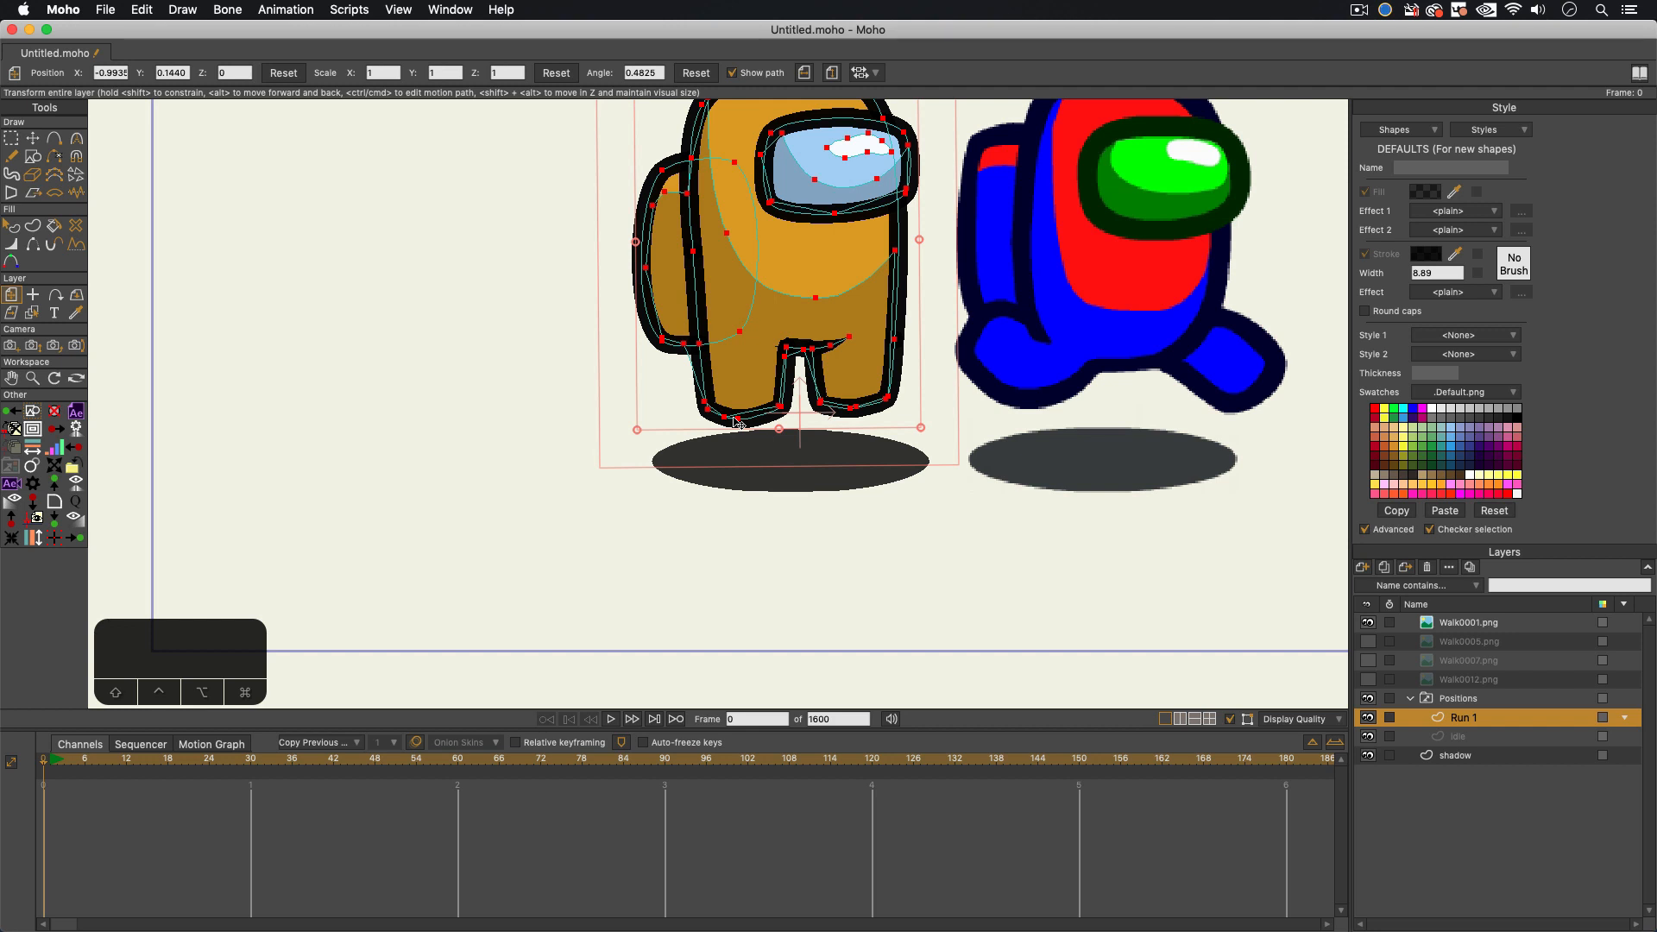
Step: Pull the lower outline of the Run 1 crewmate's rear leg backwards and move the body shading shape off the figure
key(t)
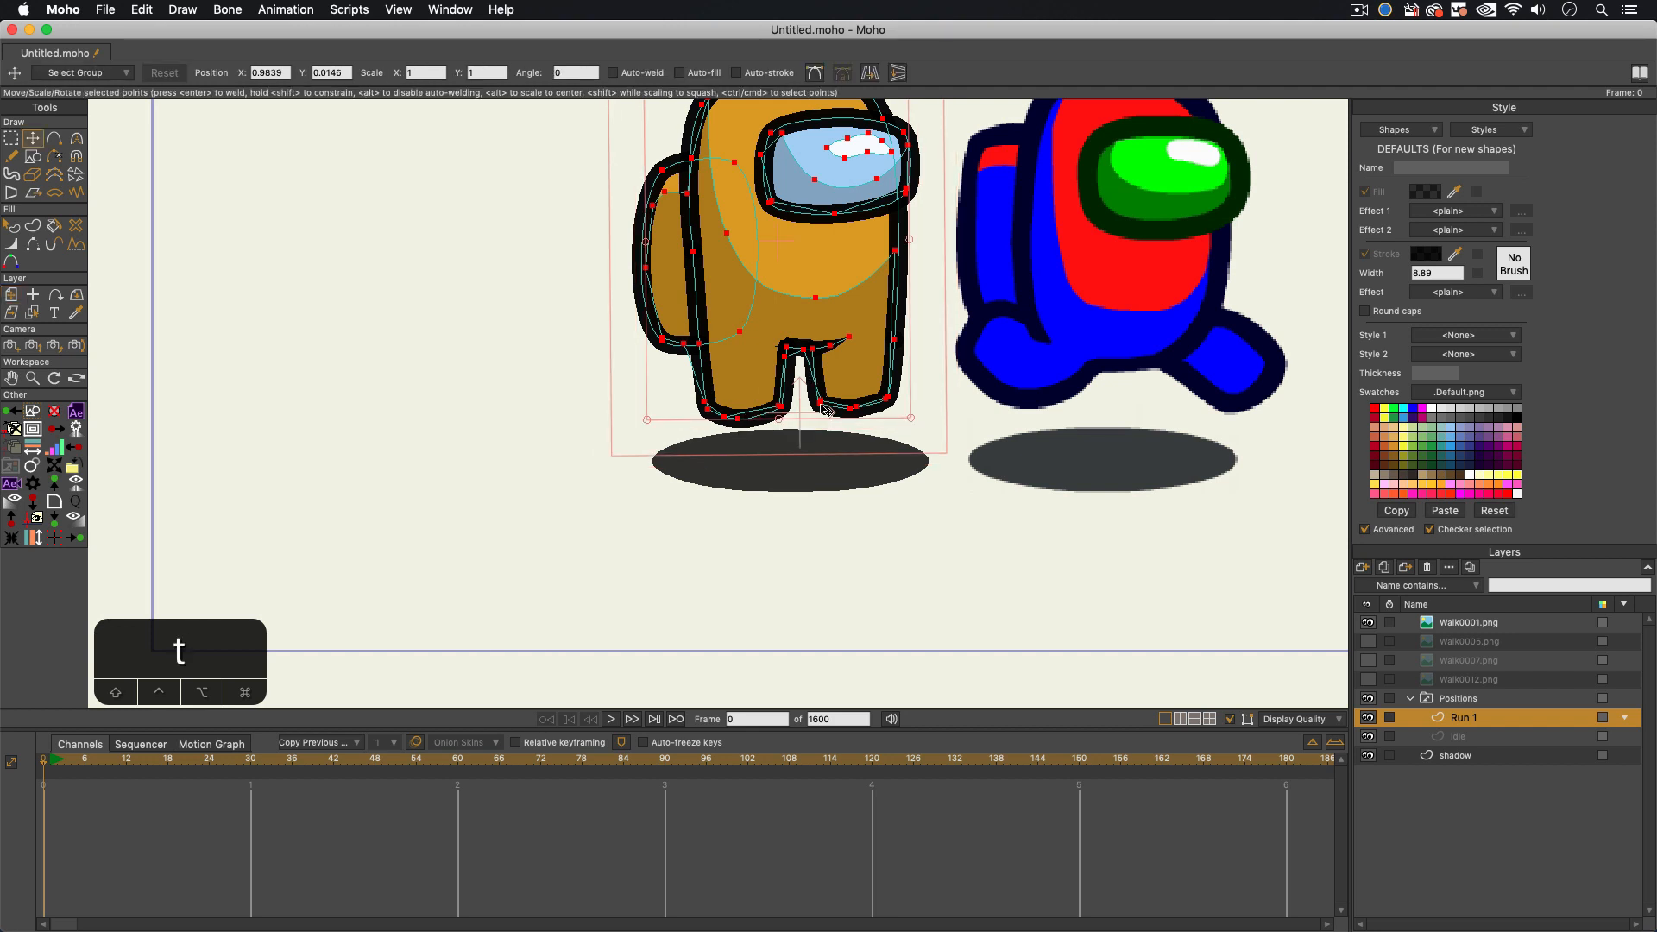
click(732, 438)
key(t)
mouse_move(663, 340)
mouse_down()
mouse_move(675, 383)
mouse_move(661, 380)
mouse_move(706, 371)
mouse_move(417, 374)
mouse_up()
key(t)
double_click(750, 375)
key(s)
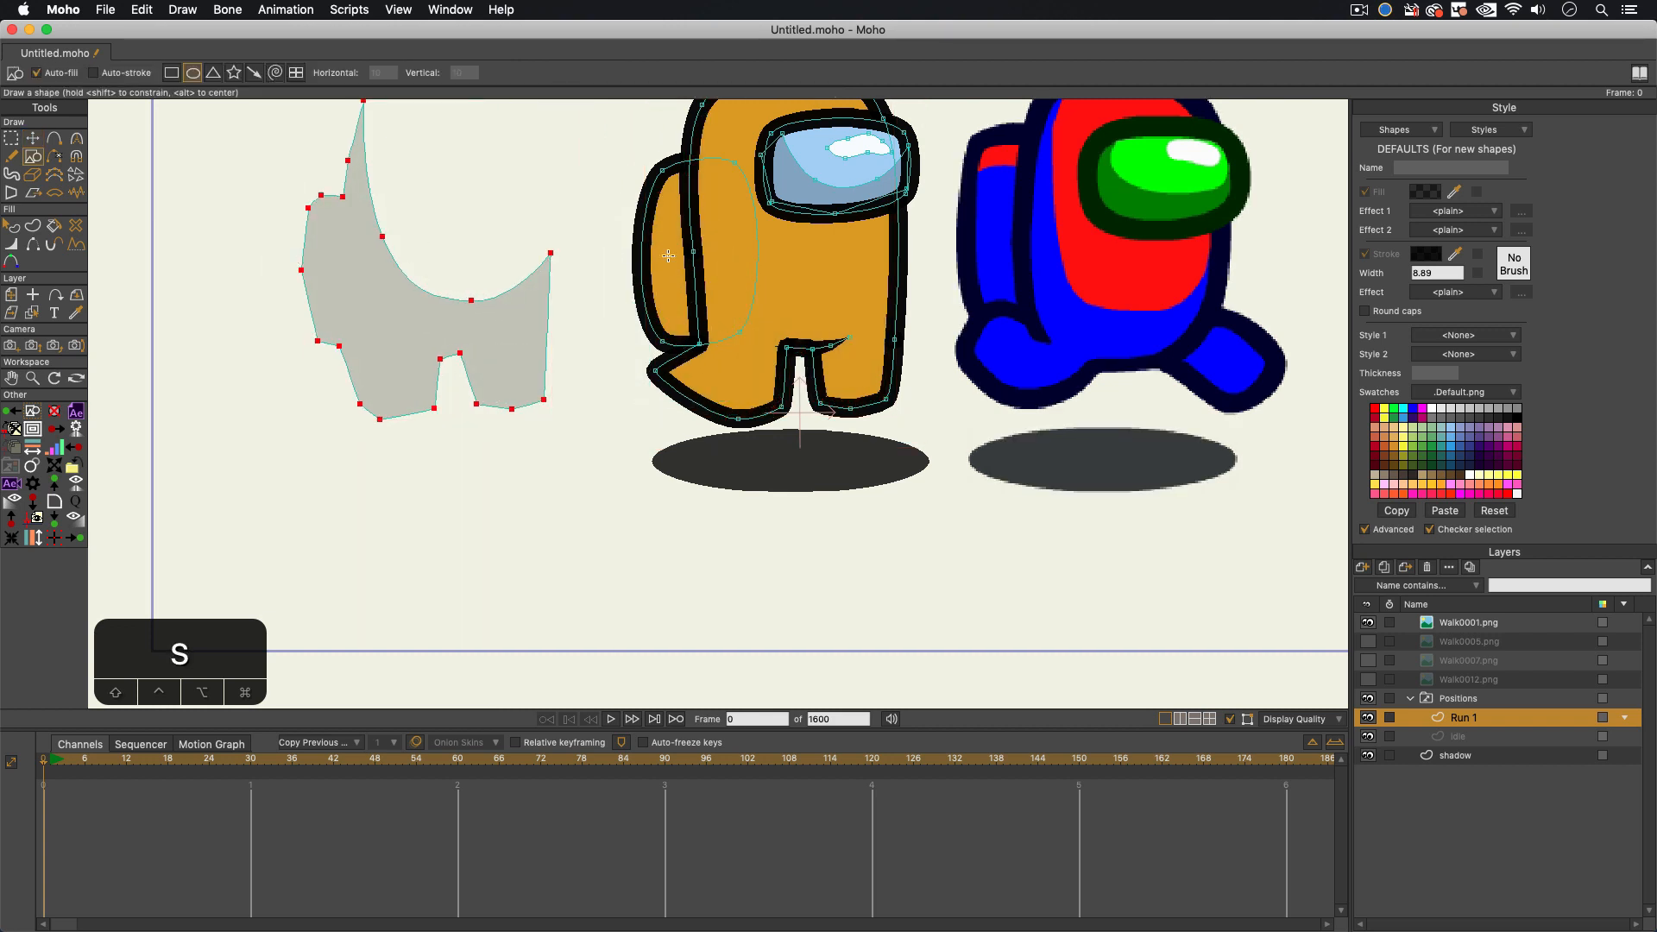
Step: Undo the shading shape's move and place it clear of the body again, at about X 0.16, Y -0.03
key(y)
key(t)
key(super+a)
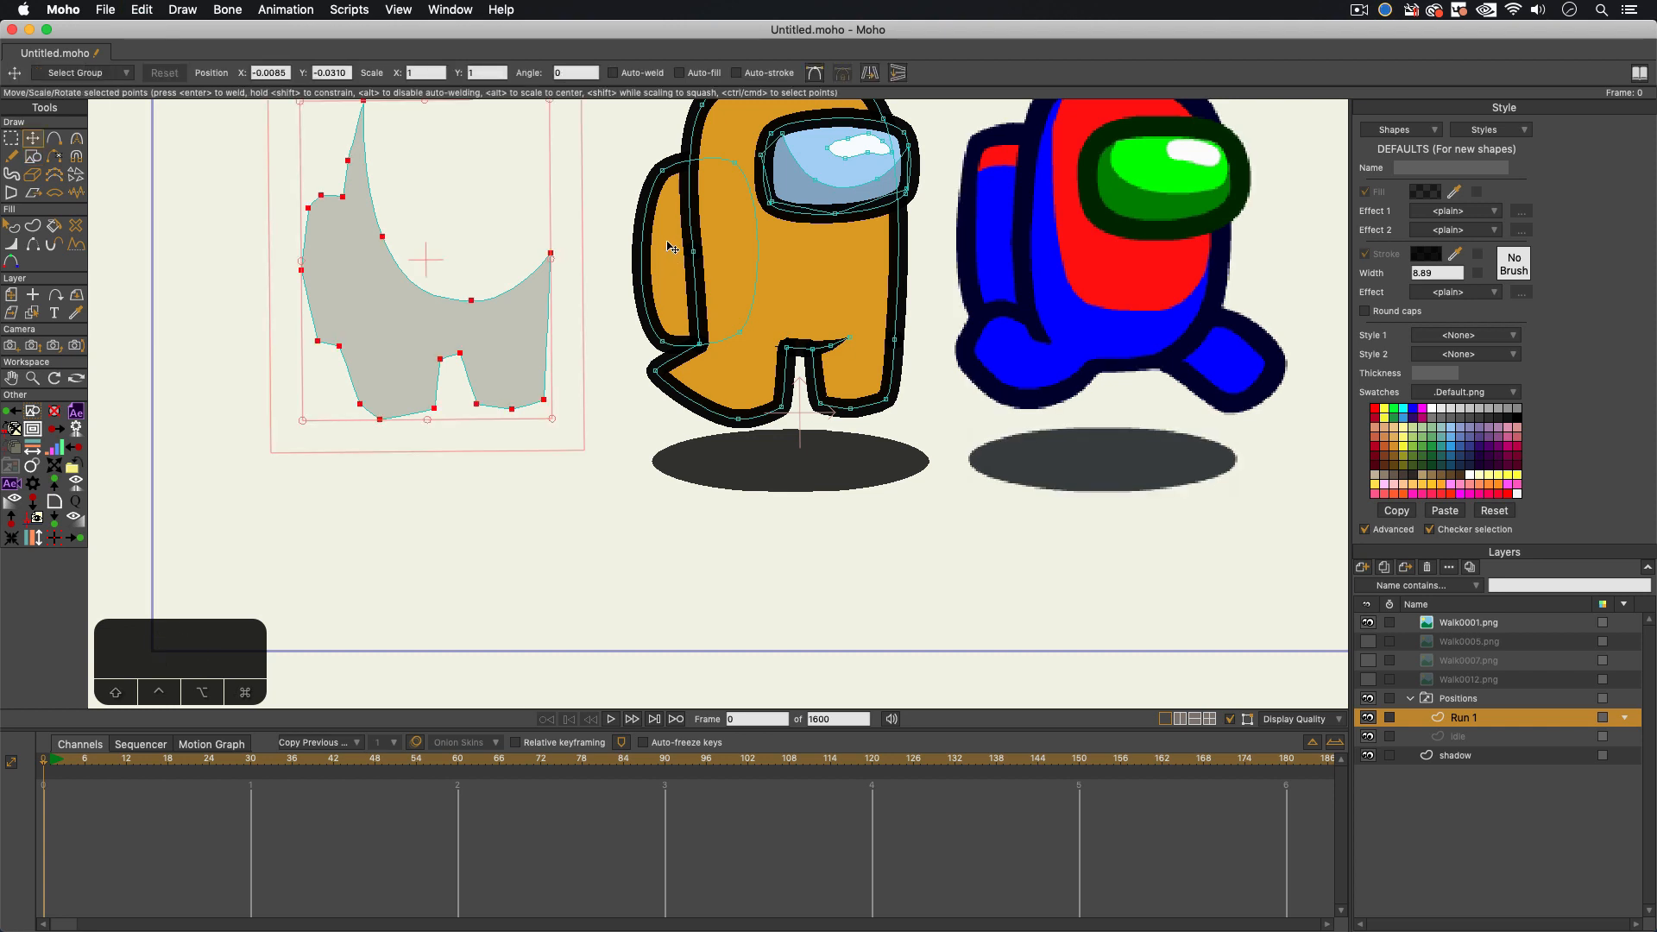
key(t)
key(super+z)
key(t)
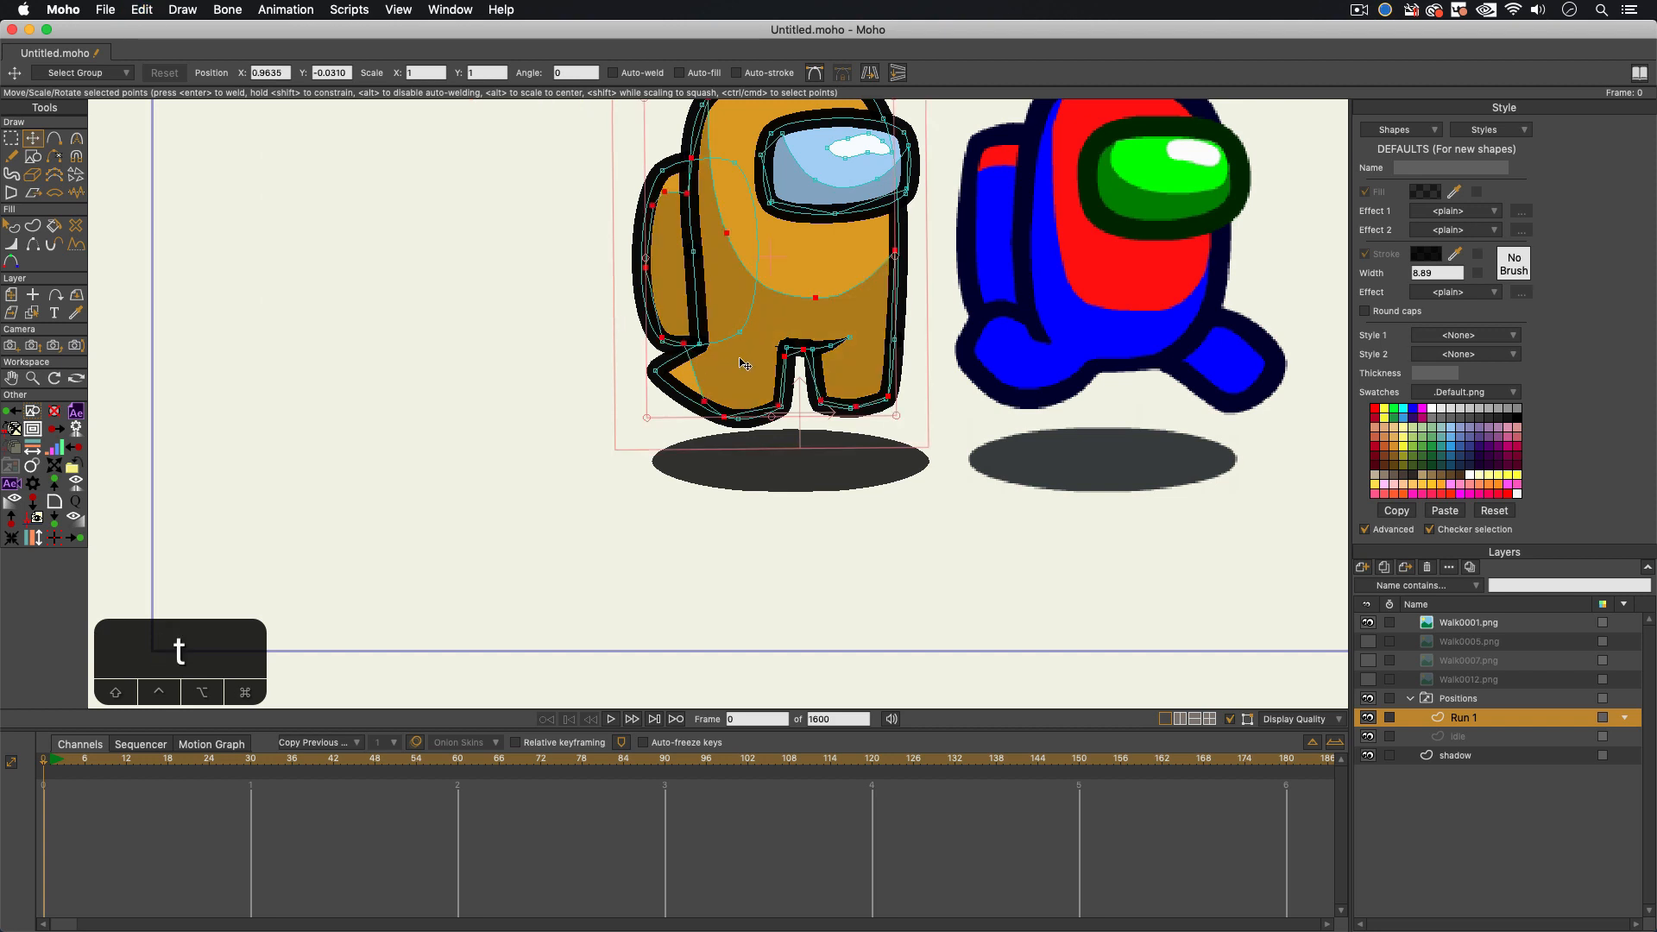
key(t)
drag(748, 366, 464, 371)
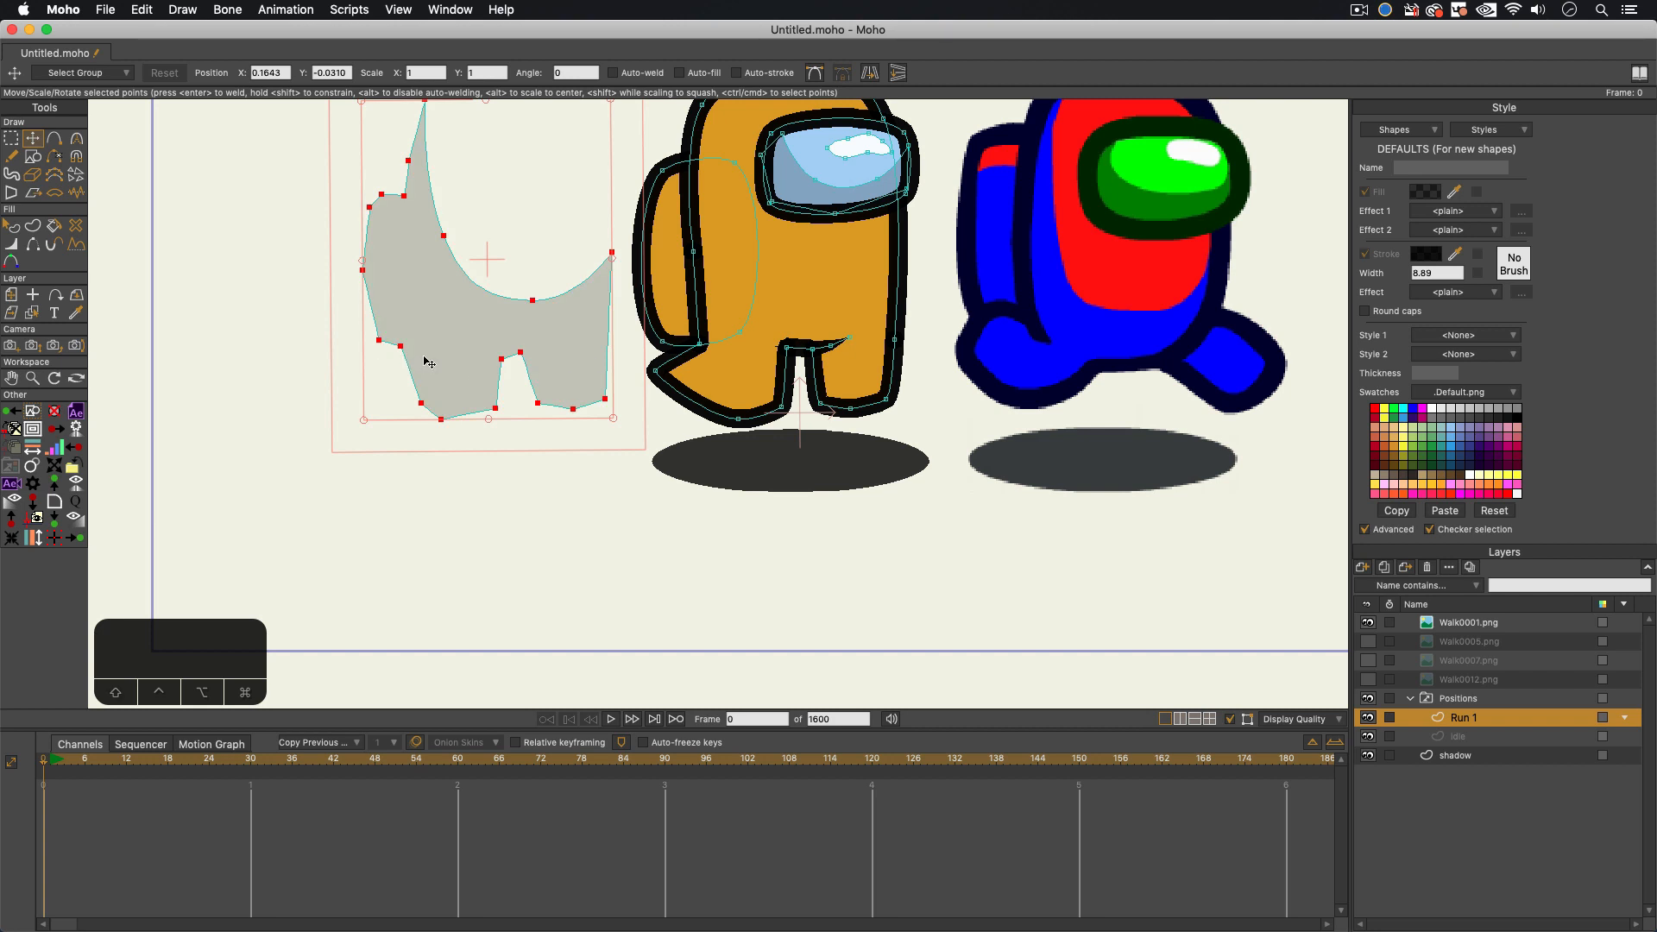
Step: Add points to the rear leg's outline and reposition them to form the backward-kicked foot of the Walk0001.png pose
key(a)
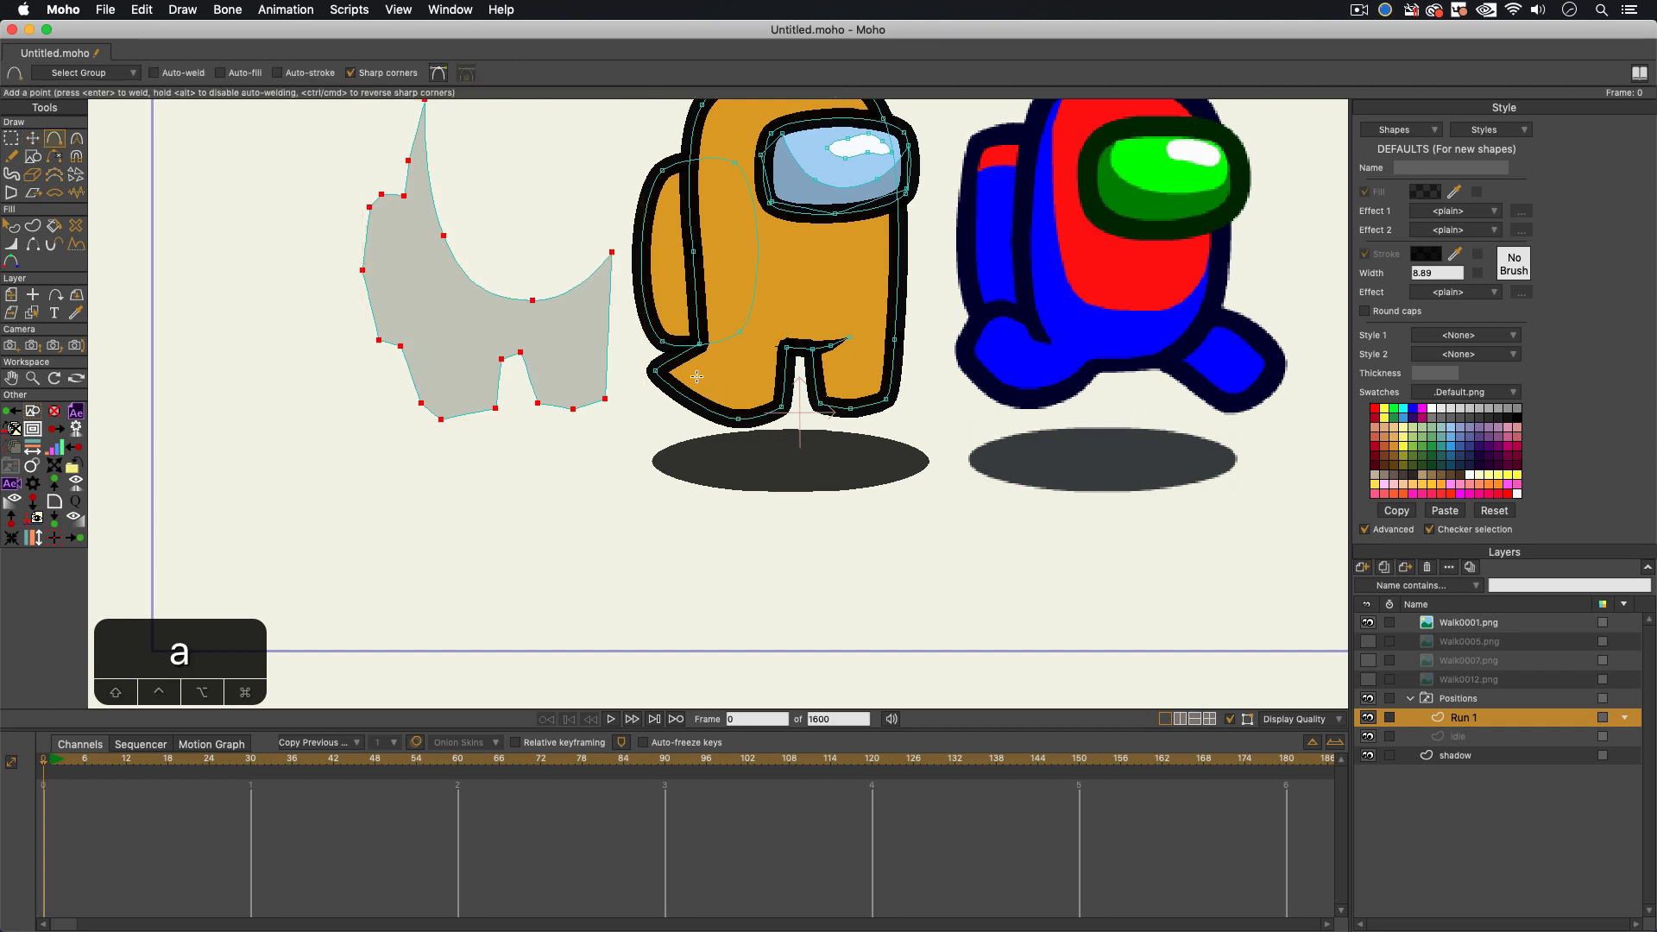
mouse_move(677, 364)
mouse_down()
mouse_move(721, 357)
mouse_move(669, 331)
mouse_move(644, 370)
mouse_up()
key(a)
key(t)
key(t)
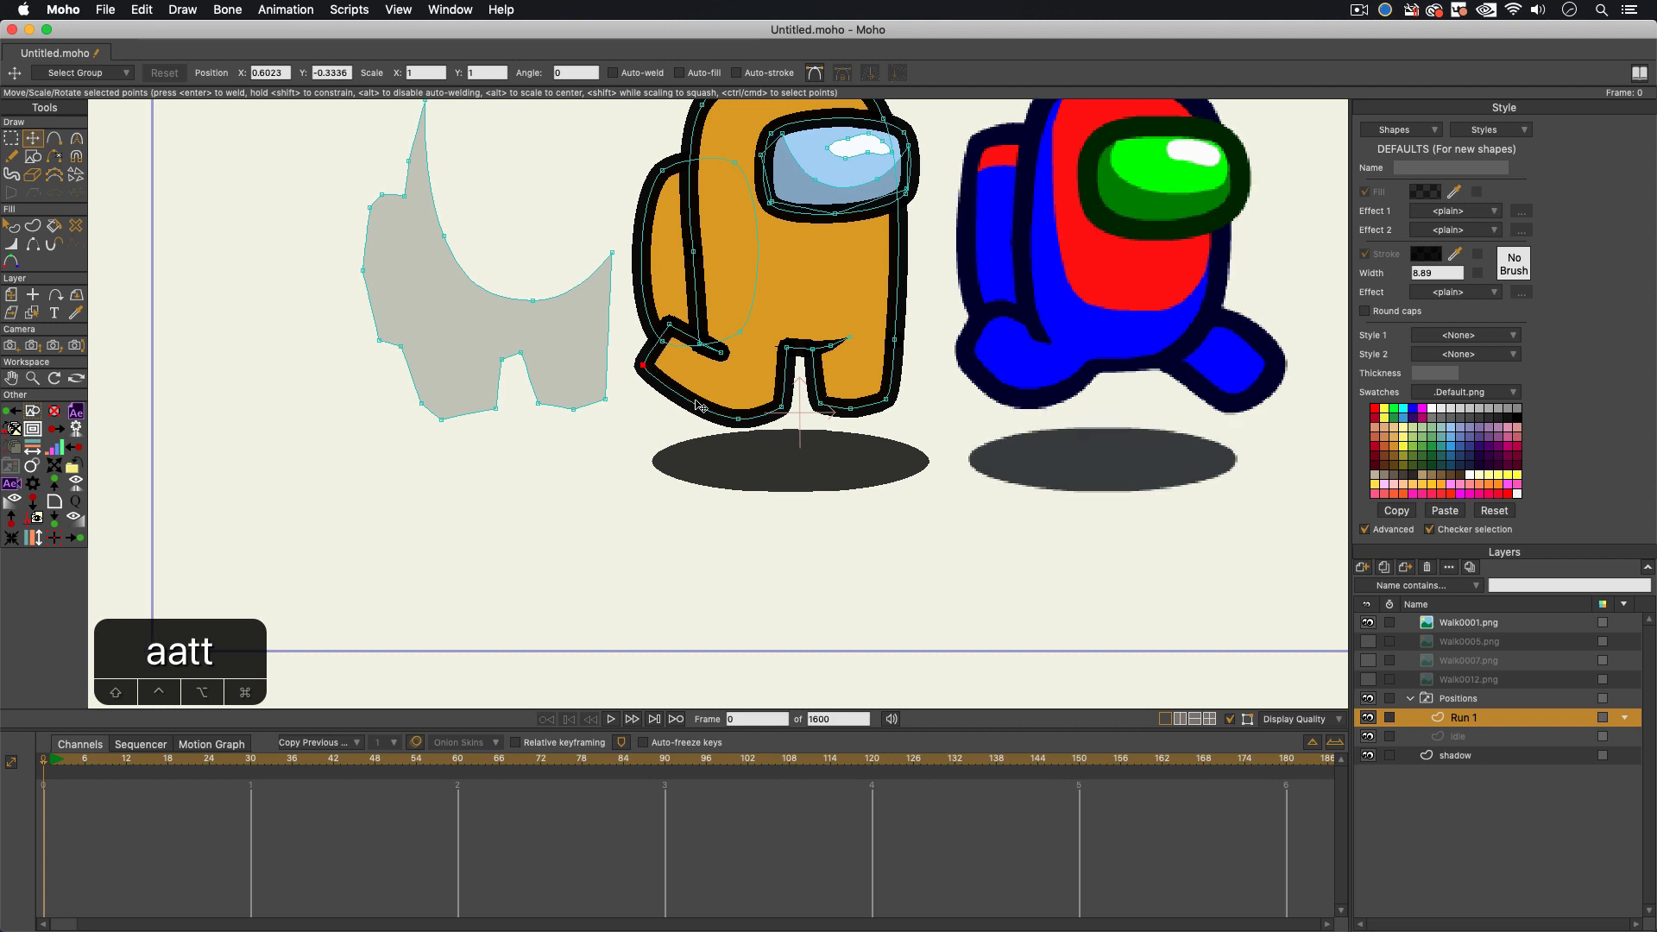
drag(718, 419, 786, 369)
Step: Round the rear foot's outline by adjusting point curvature, setting the upper foot points to about 0.51
key(t)
key(c)
drag(698, 417, 853, 418)
key(c)
drag(672, 322, 973, 335)
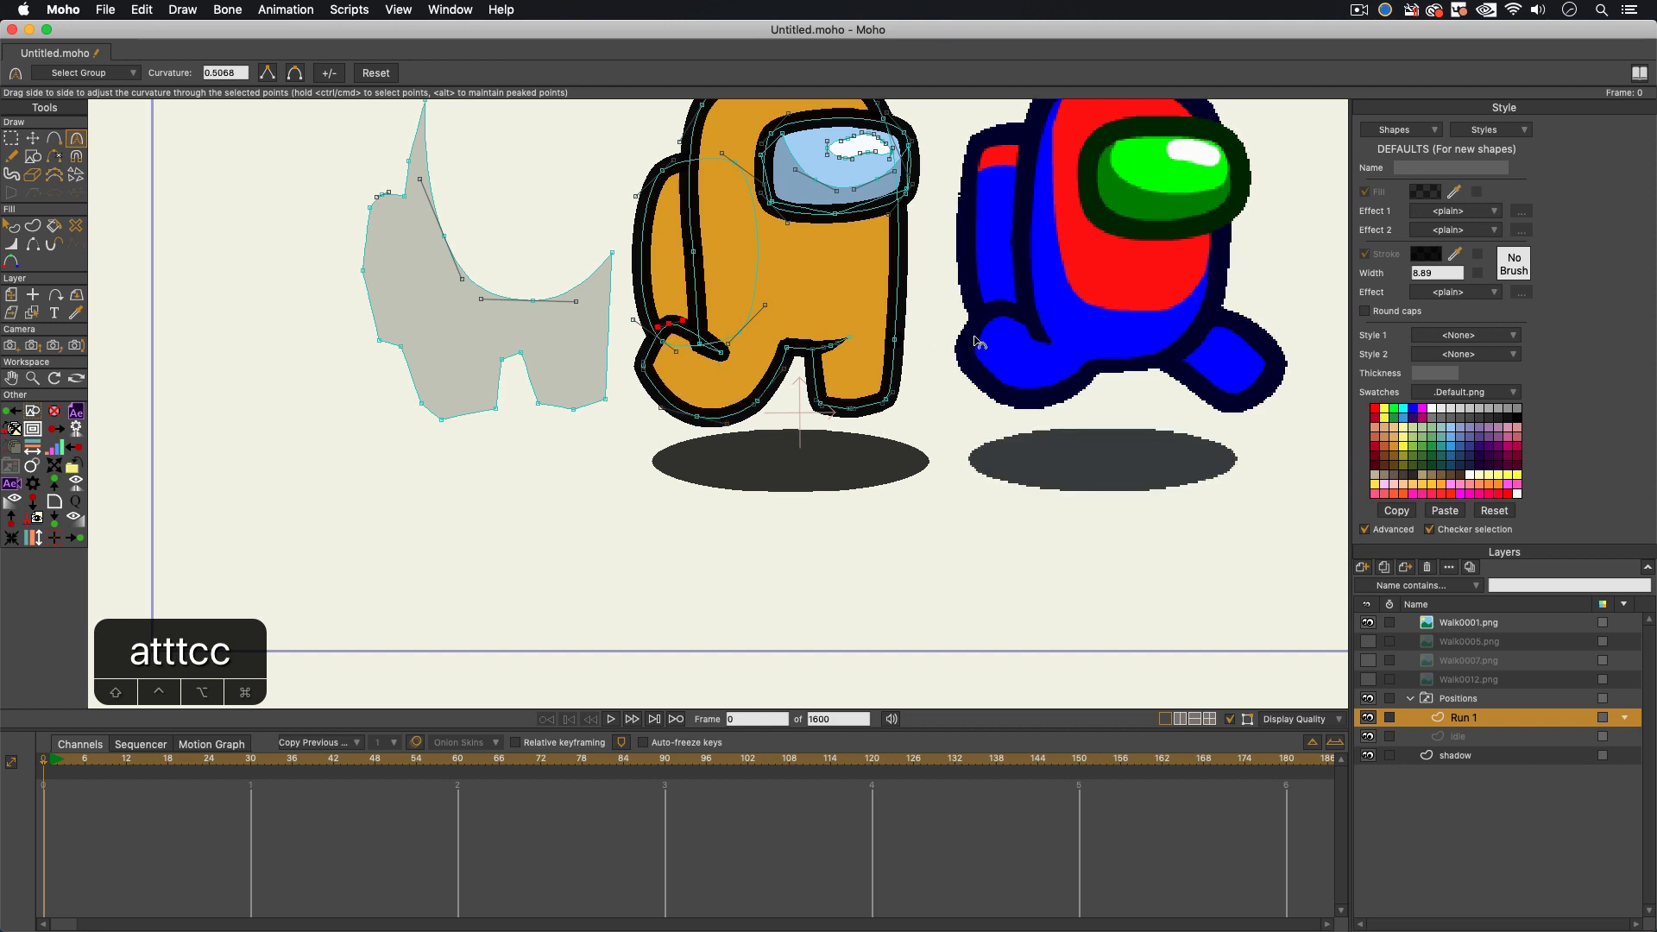
Step: Nudge the inner point of the Run 1 crewmate's backpack outline above the rear foot slightly upward
key(t)
drag(700, 348, 704, 342)
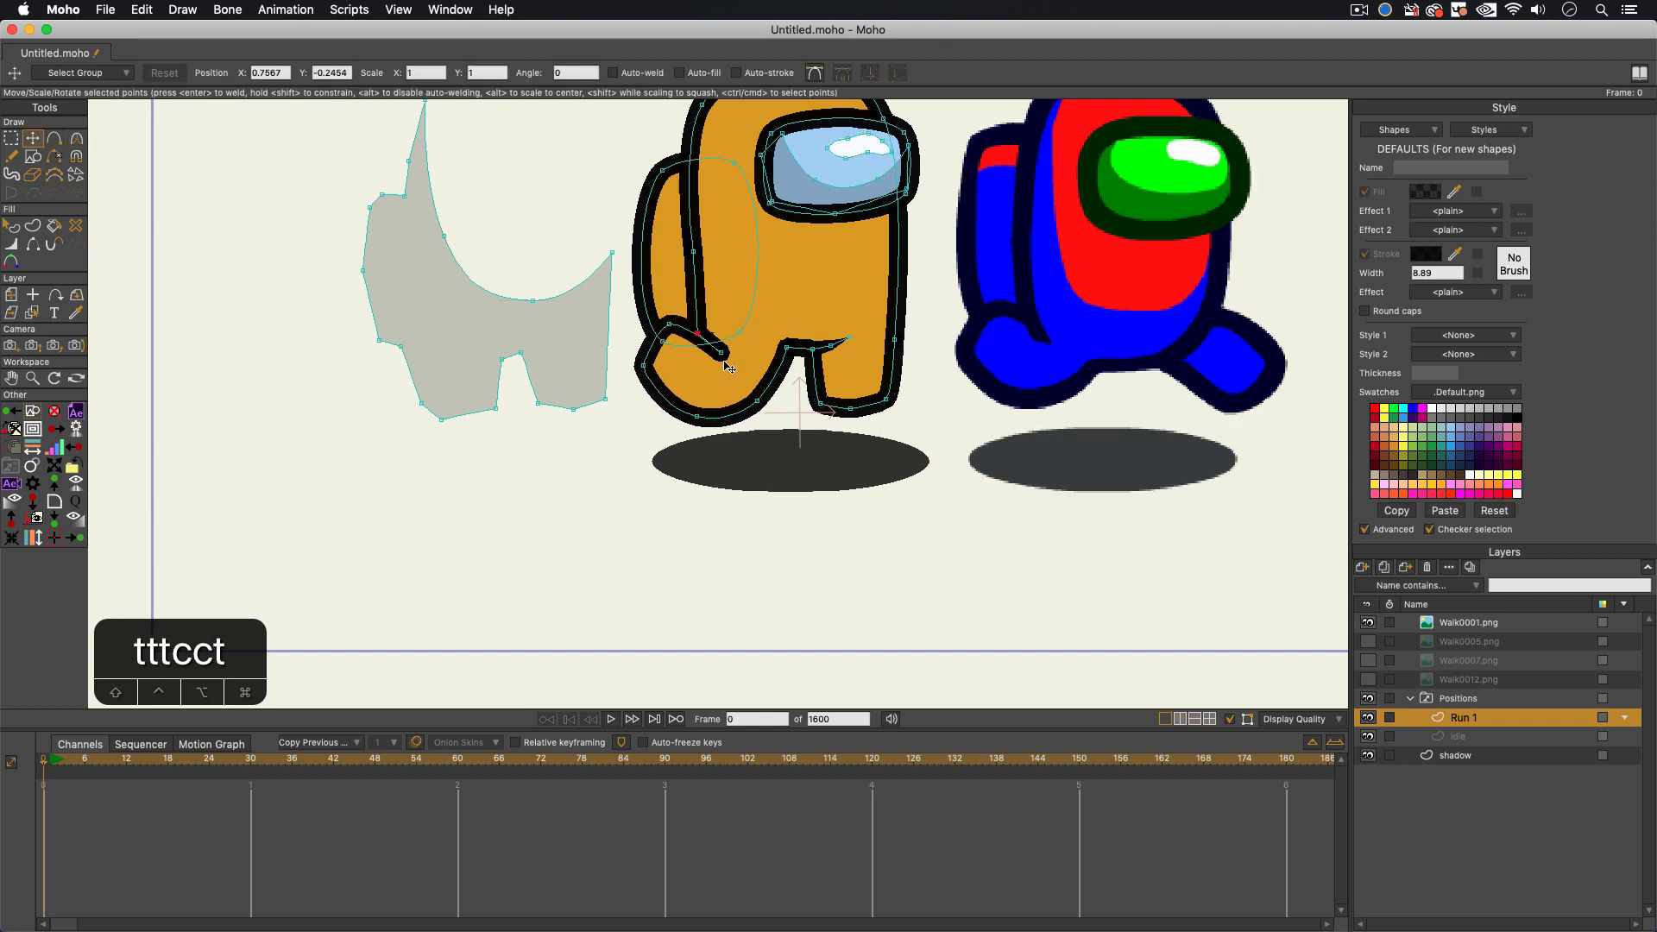
key(t)
key(t)
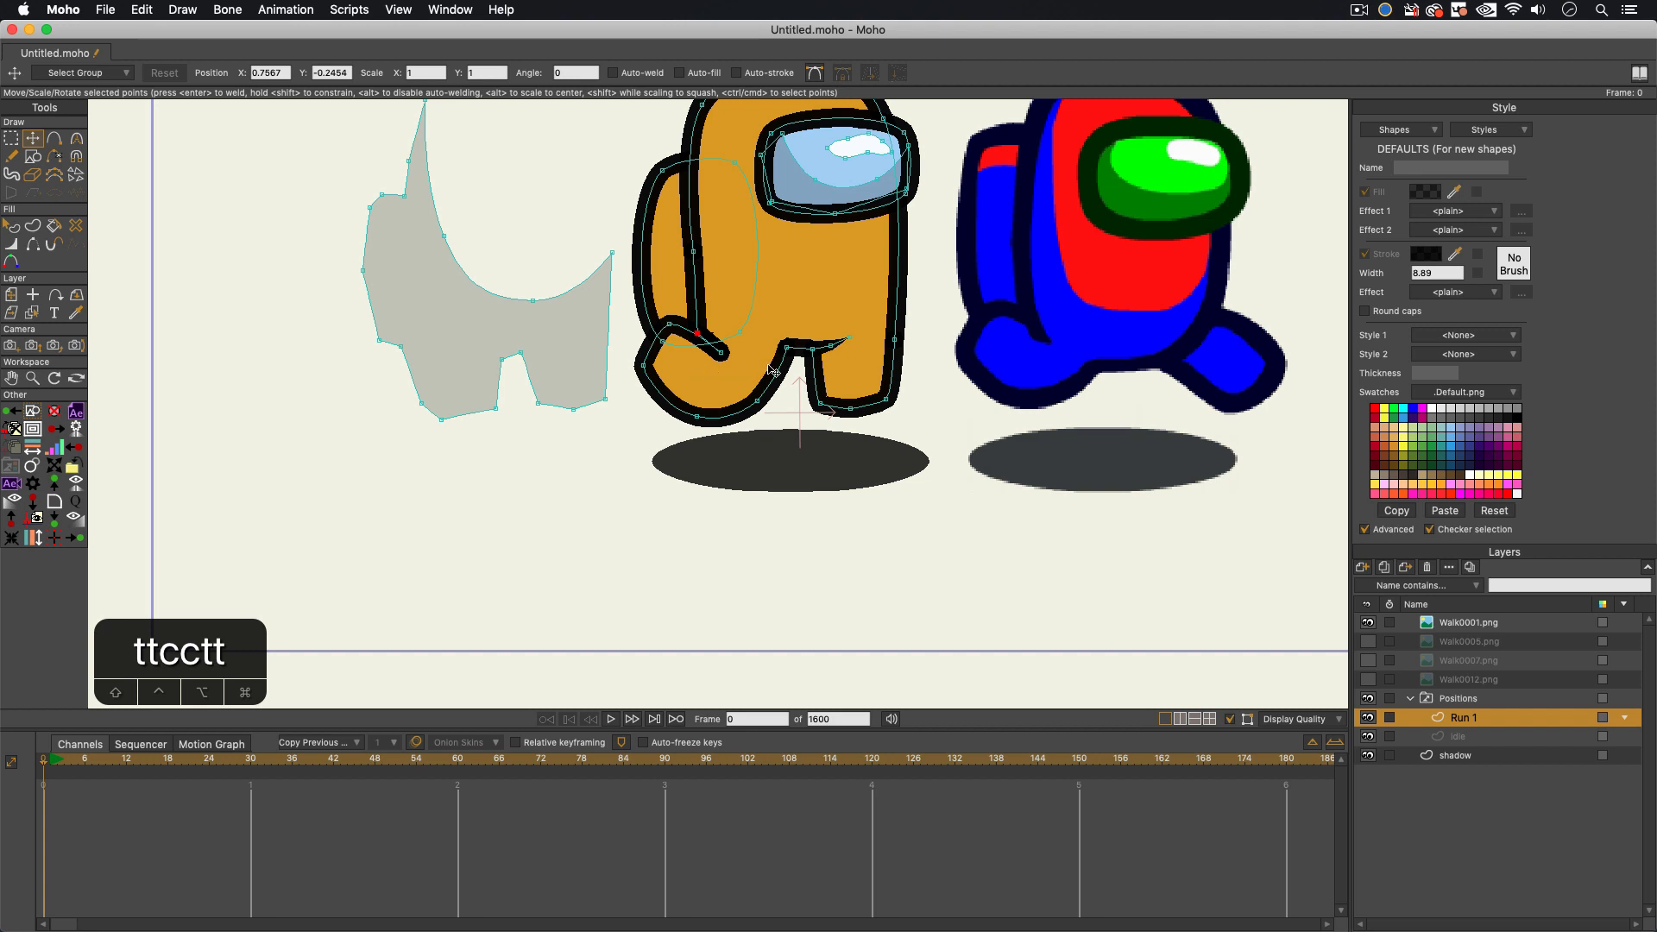
Step: Delete the front leg's points from the Run 1 body outline, leaving the body's underside without that leg
click(850, 339)
key(BackSpace)
key(BackSpace)
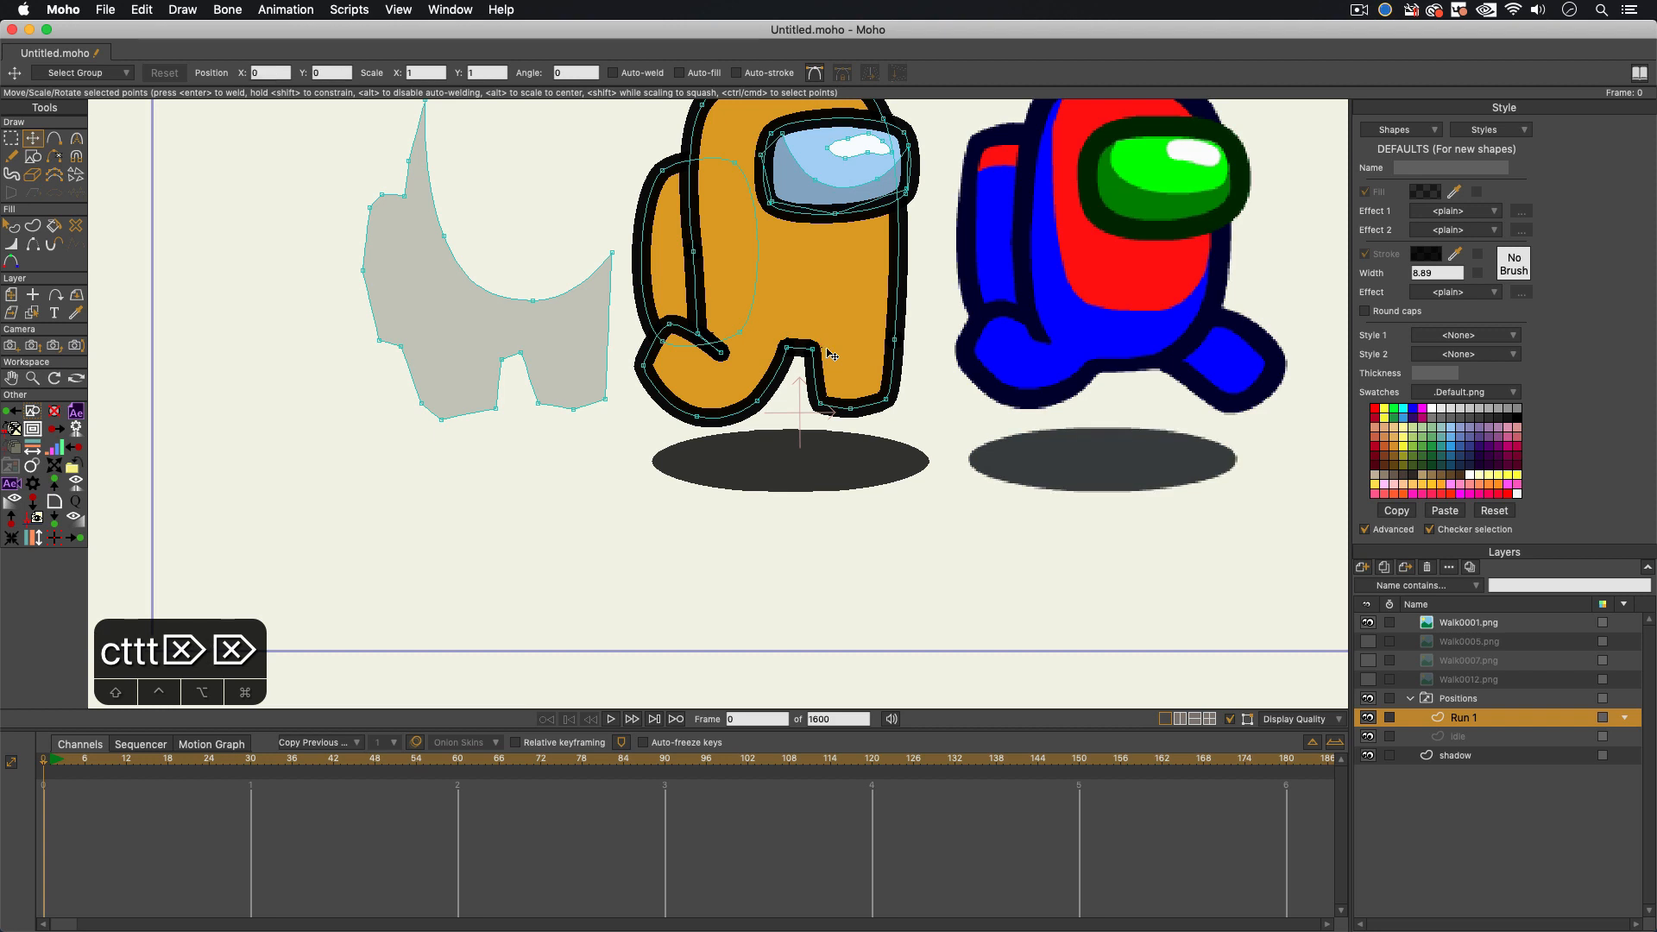
key(BackSpace)
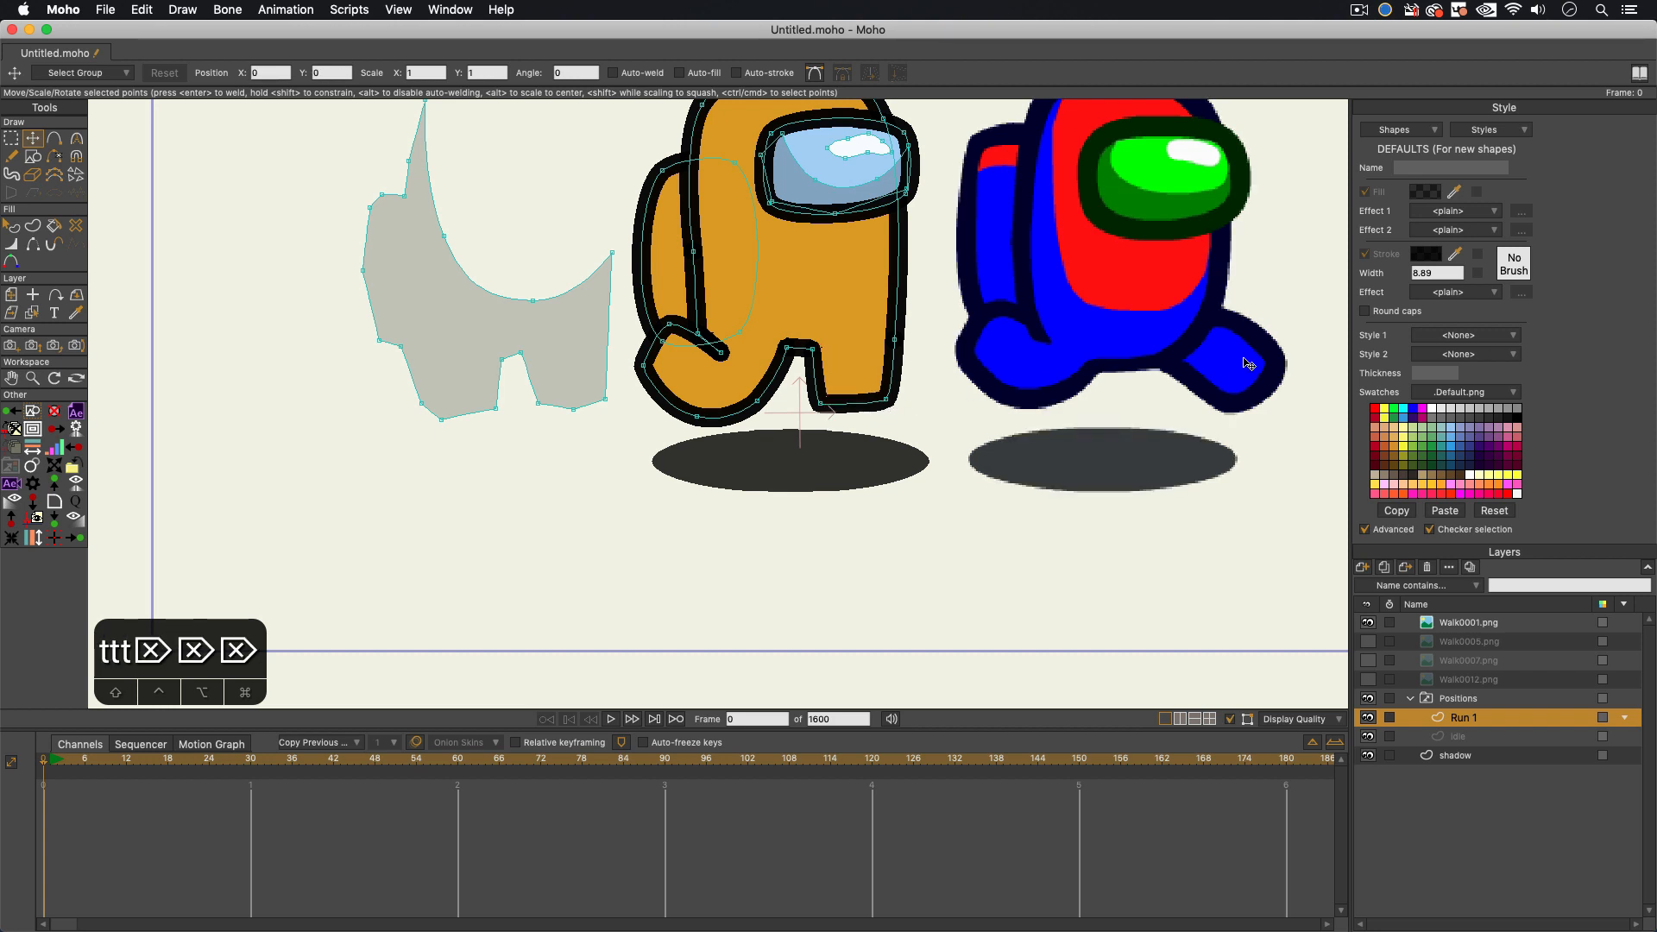
click(887, 400)
key(BackSpace)
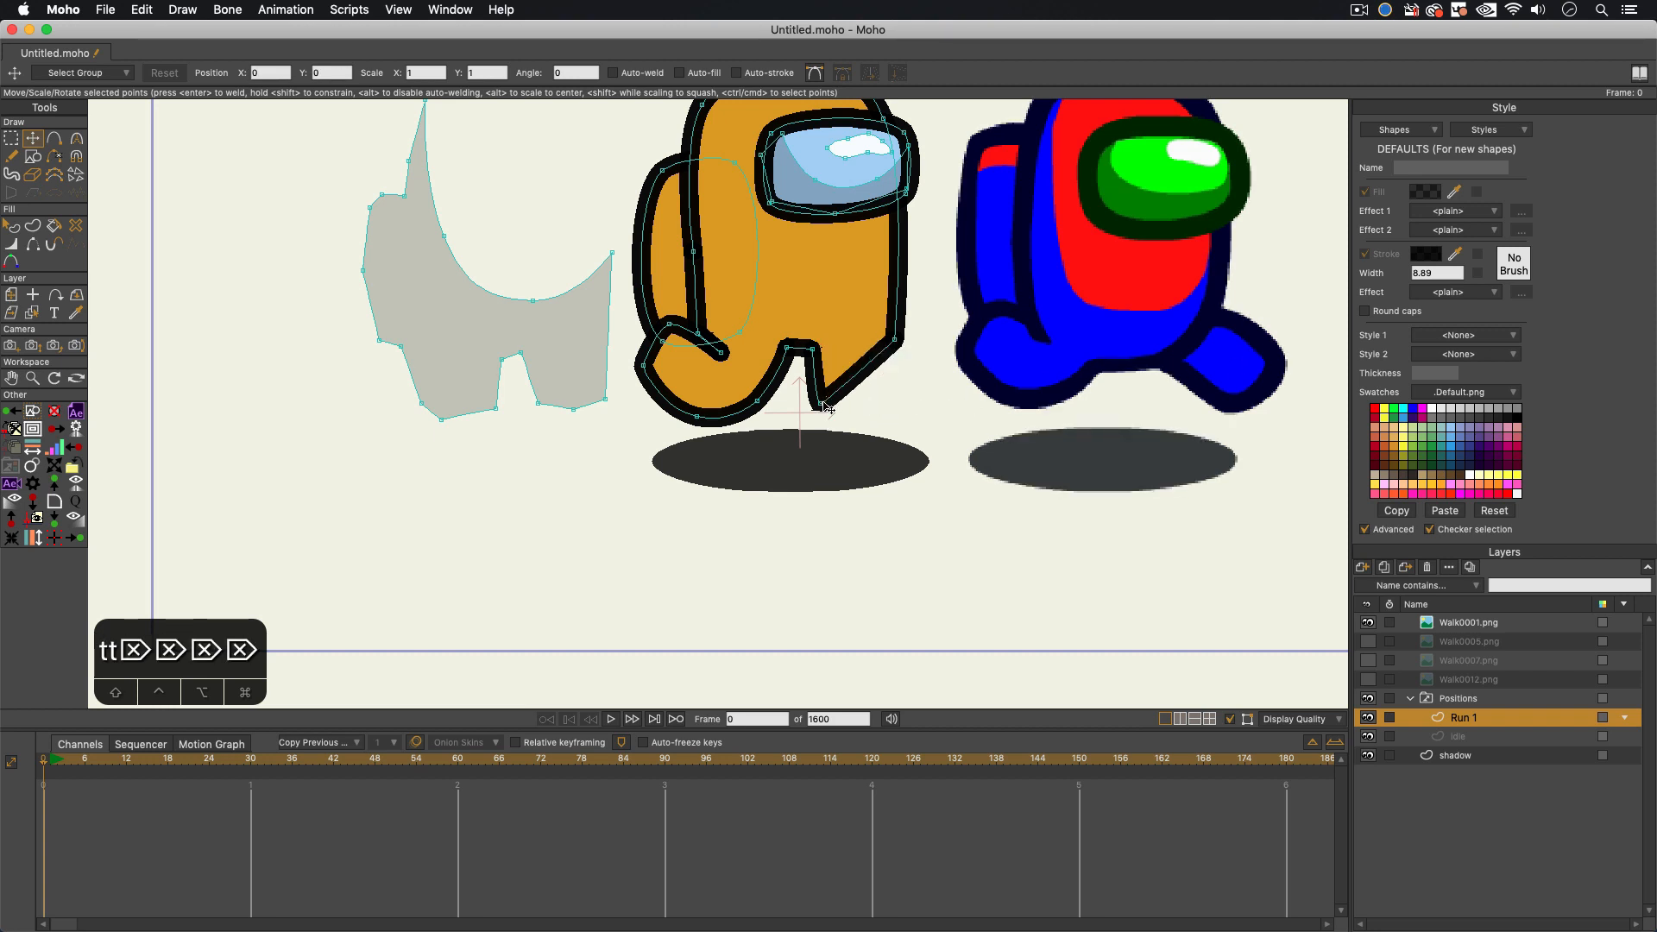
click(822, 404)
key(BackSpace)
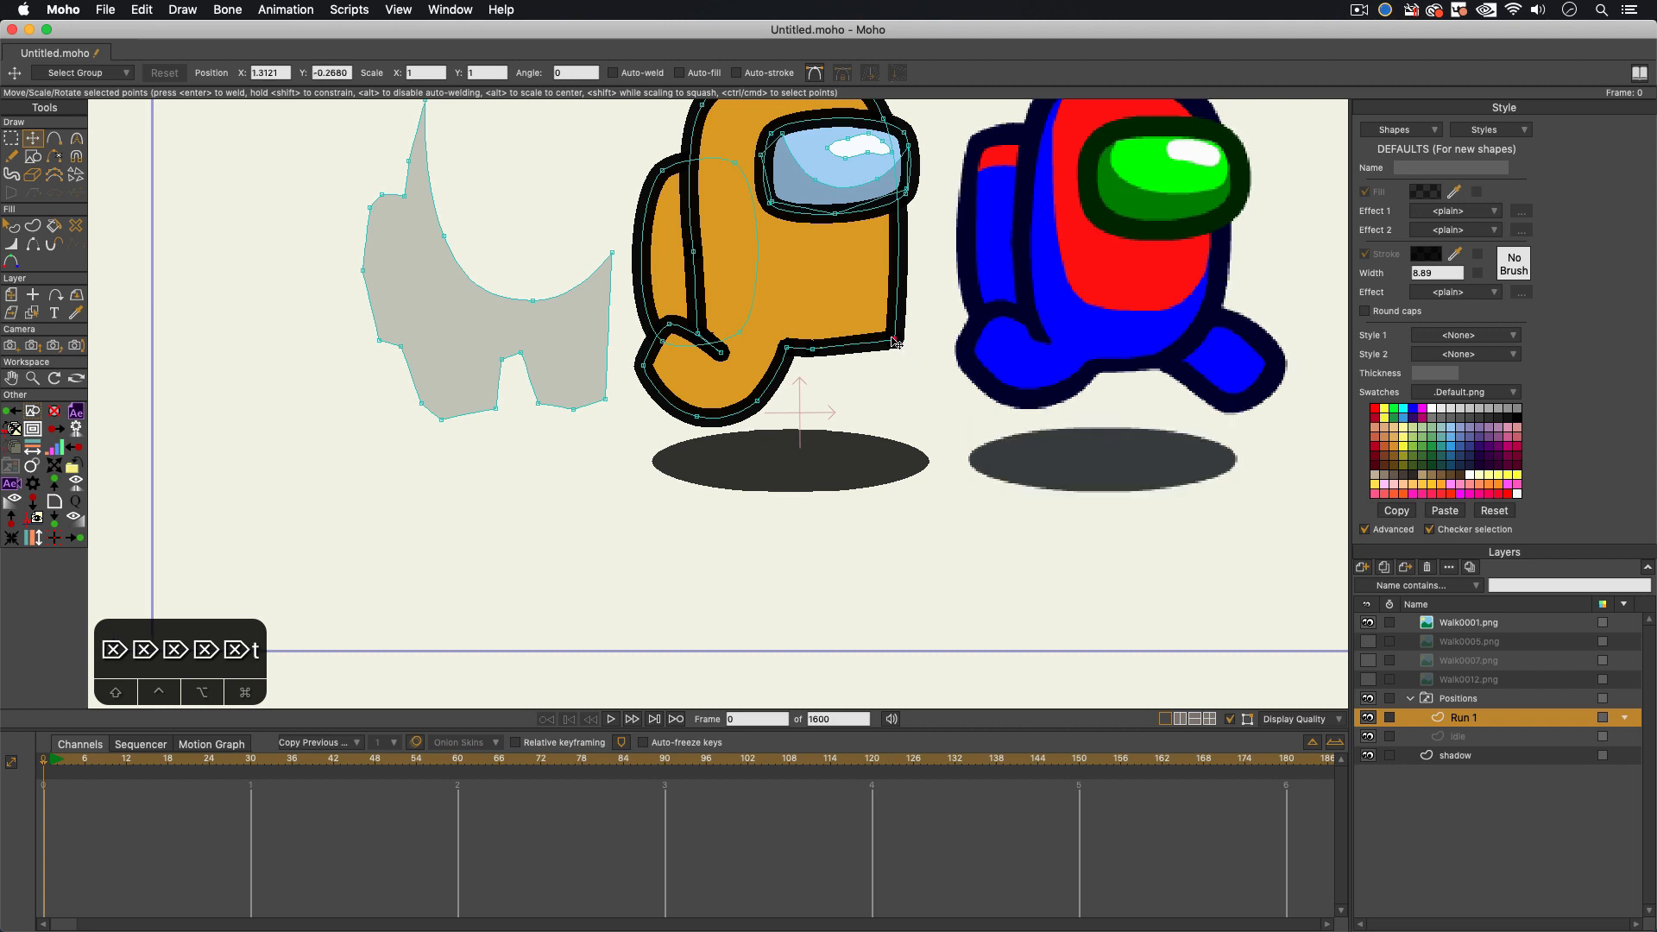
Step: Add a point at the body's lower front corner and reposition and curve the points there into a rounded belly
drag(894, 340, 891, 314)
key(a)
click(868, 336)
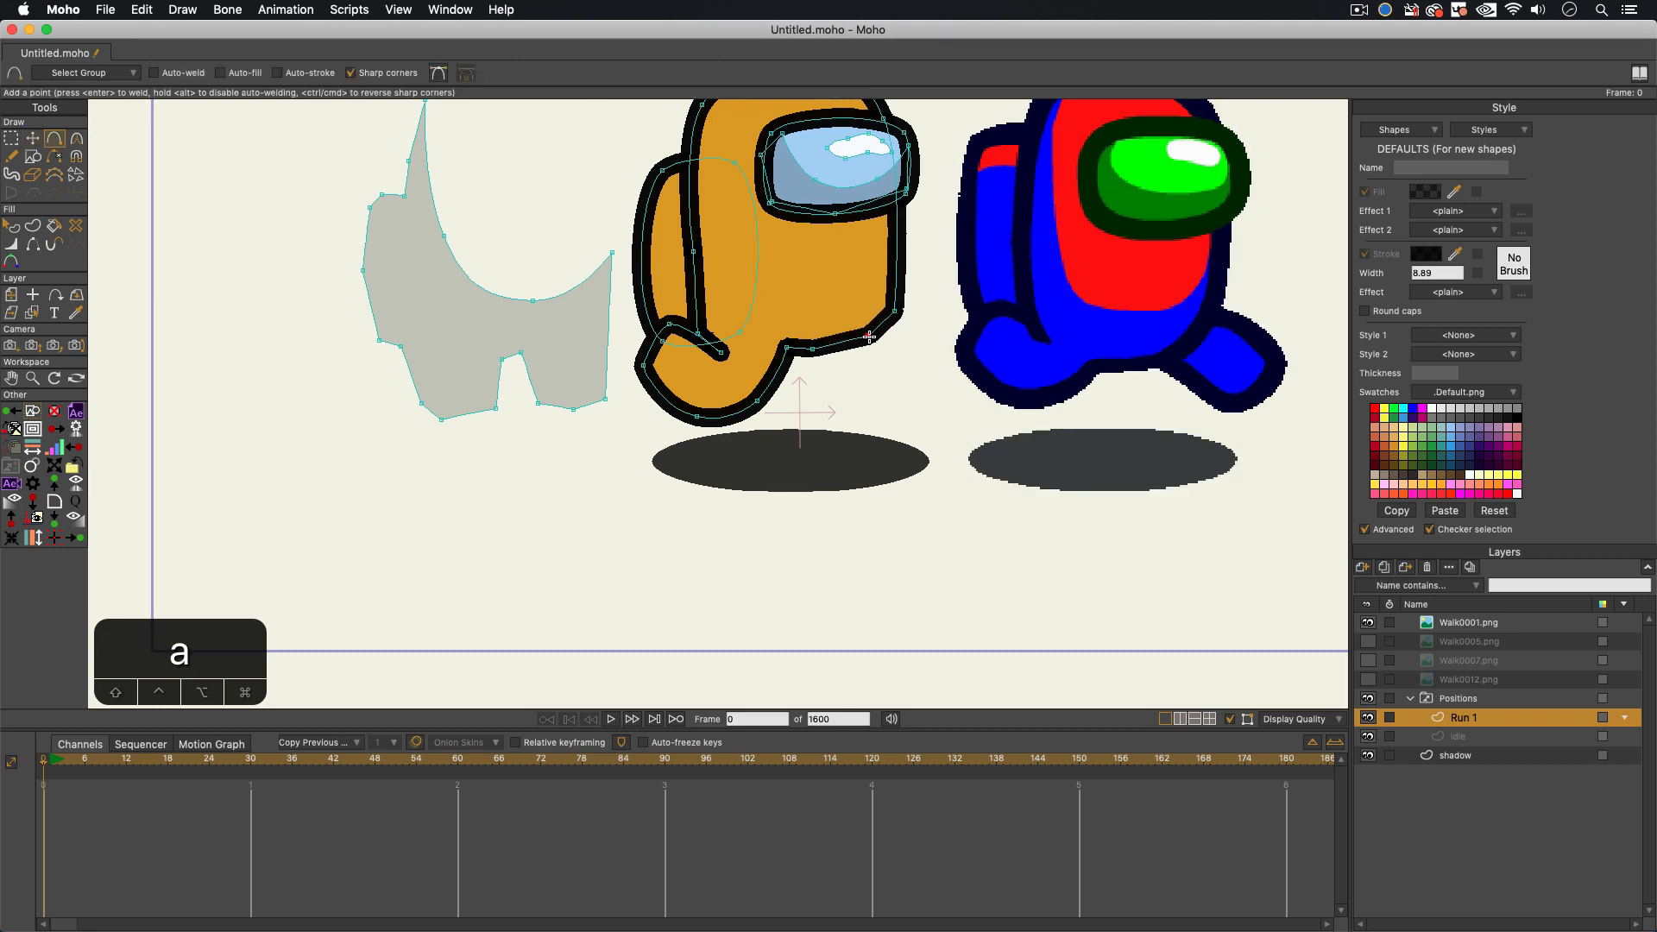
key(t)
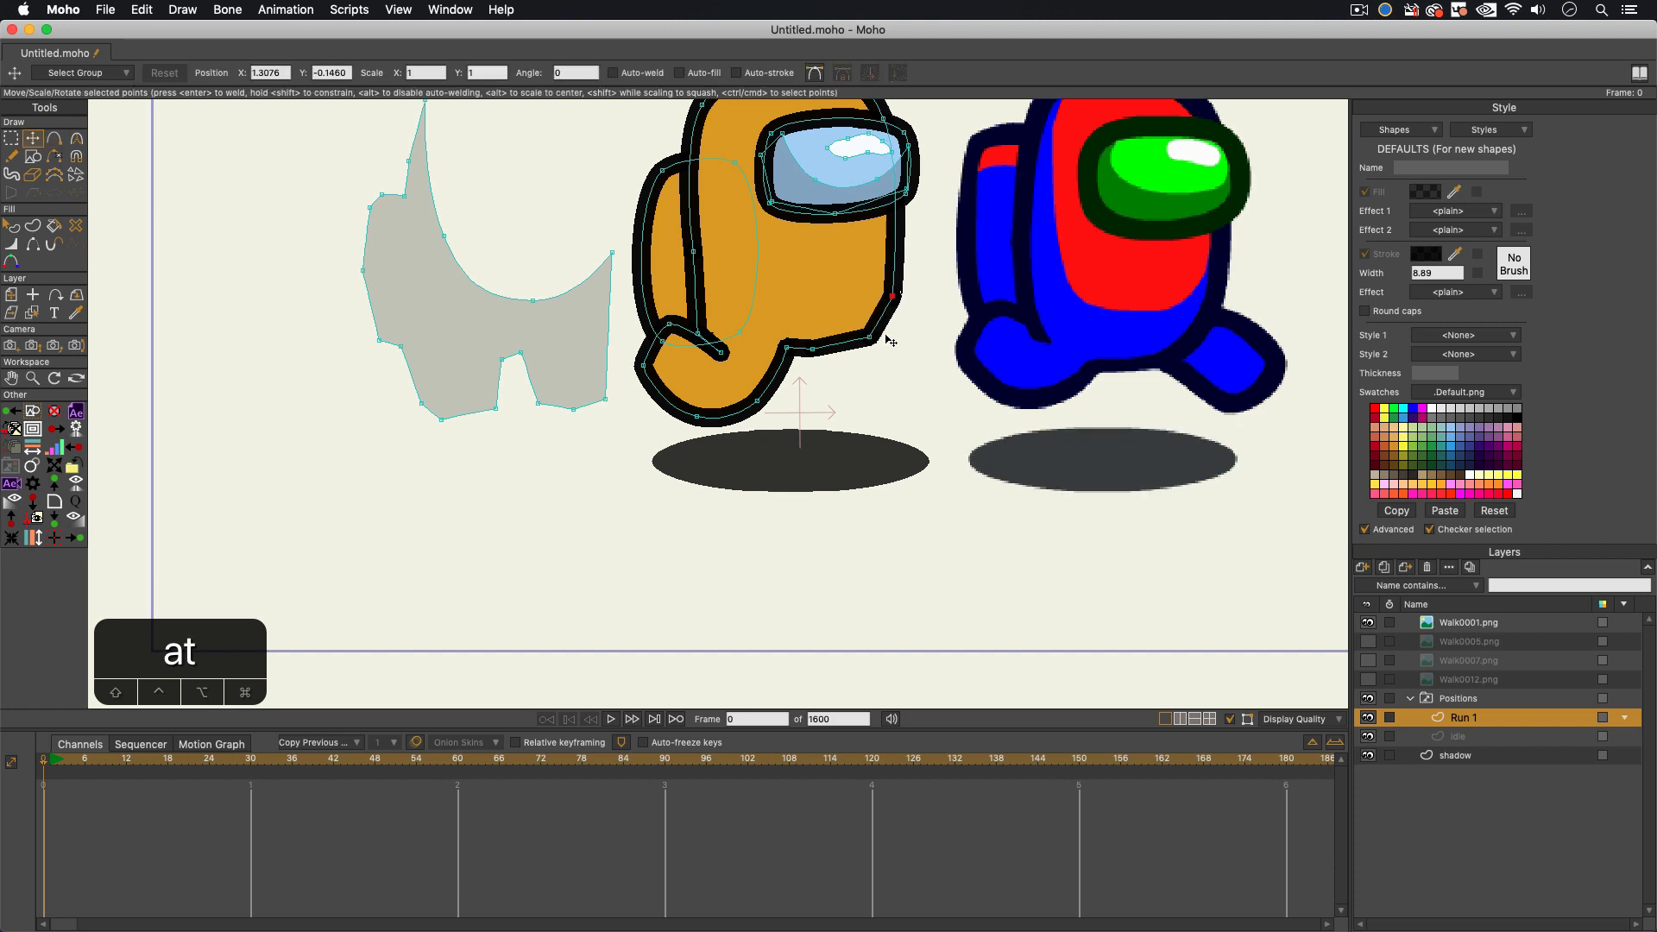
key(c)
key(t)
click(893, 284)
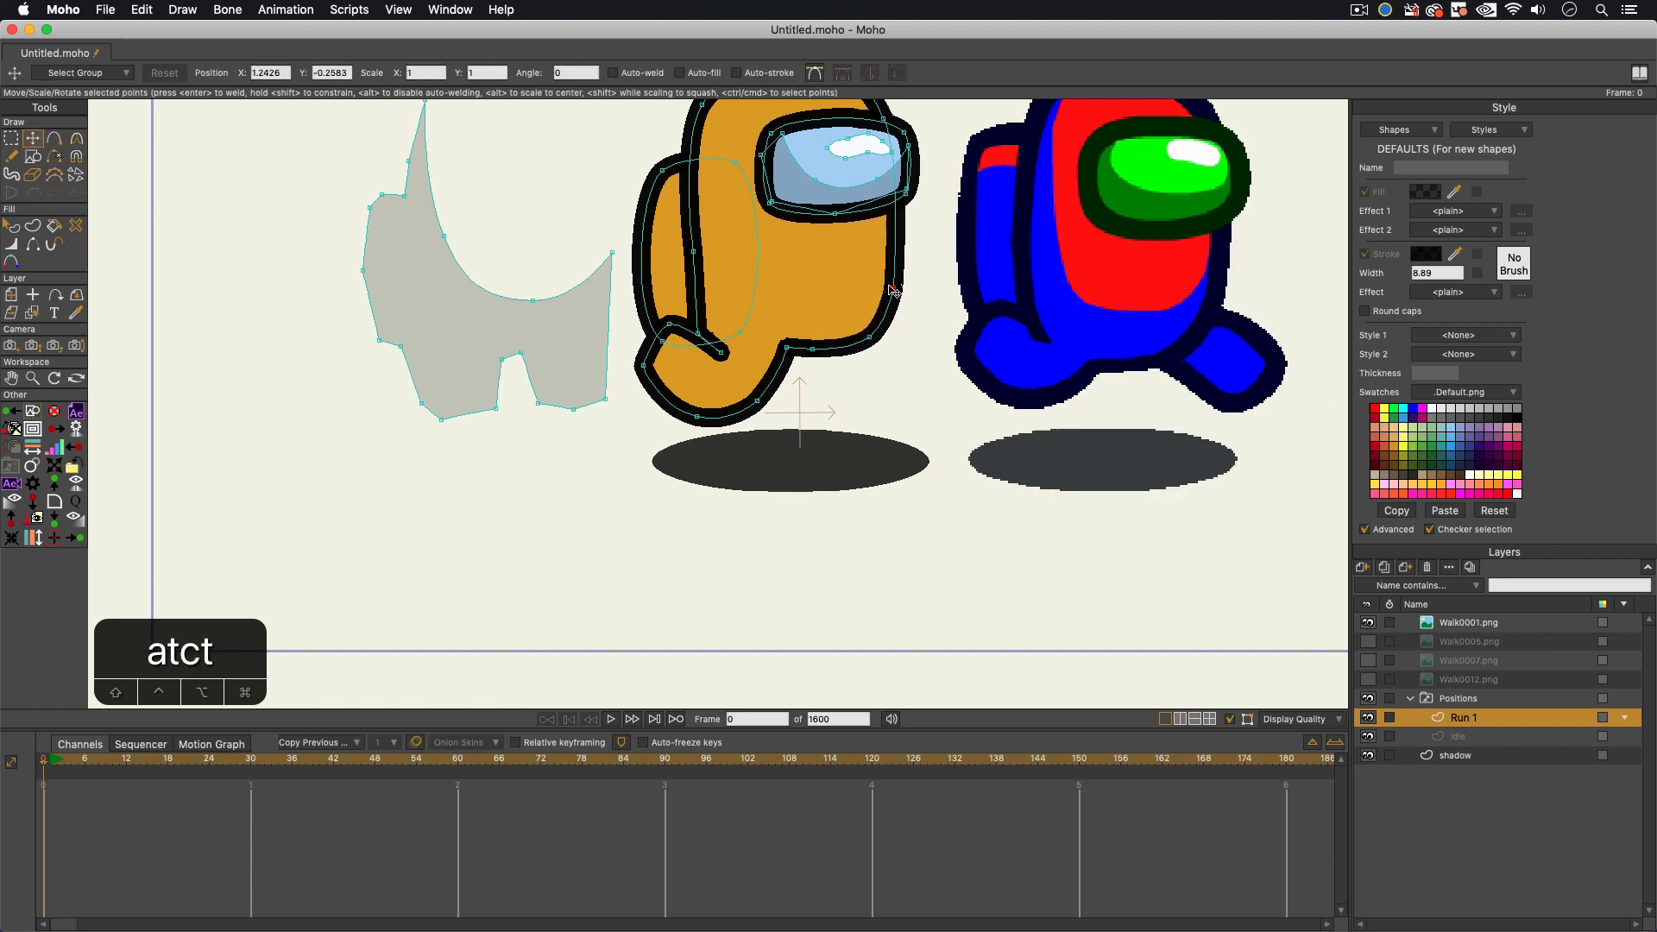
key(t)
drag(893, 285, 868, 333)
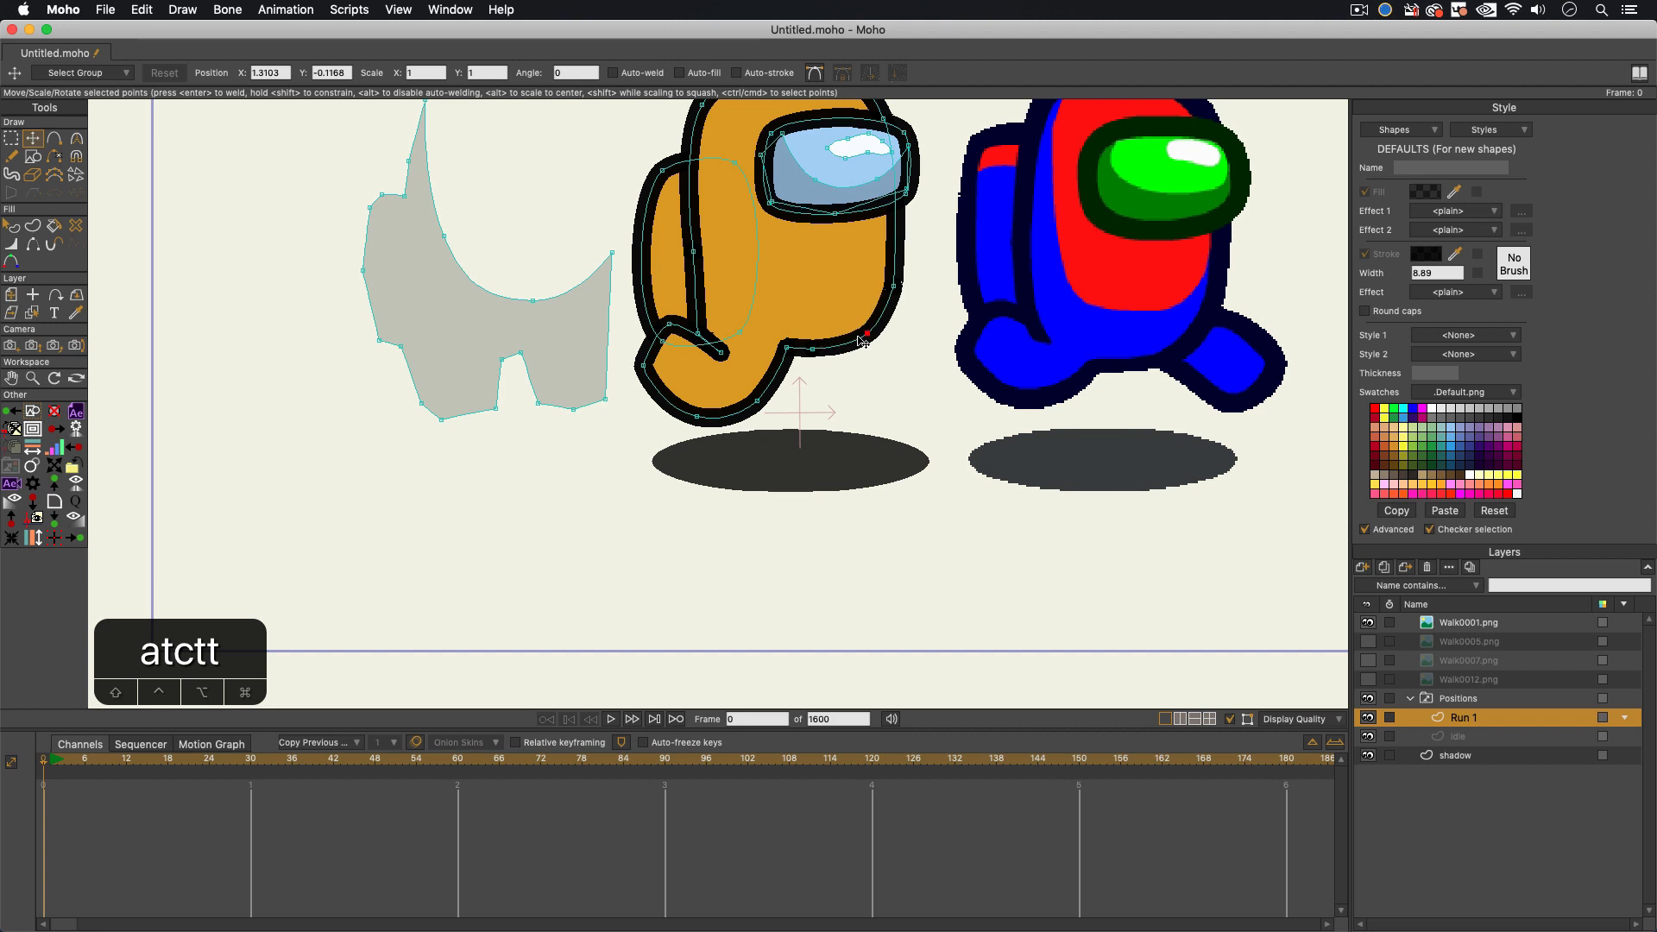
Step: Select the orange body shape and copy its style, with orange fill and 8.89 black stroke, for new shapes
key(q)
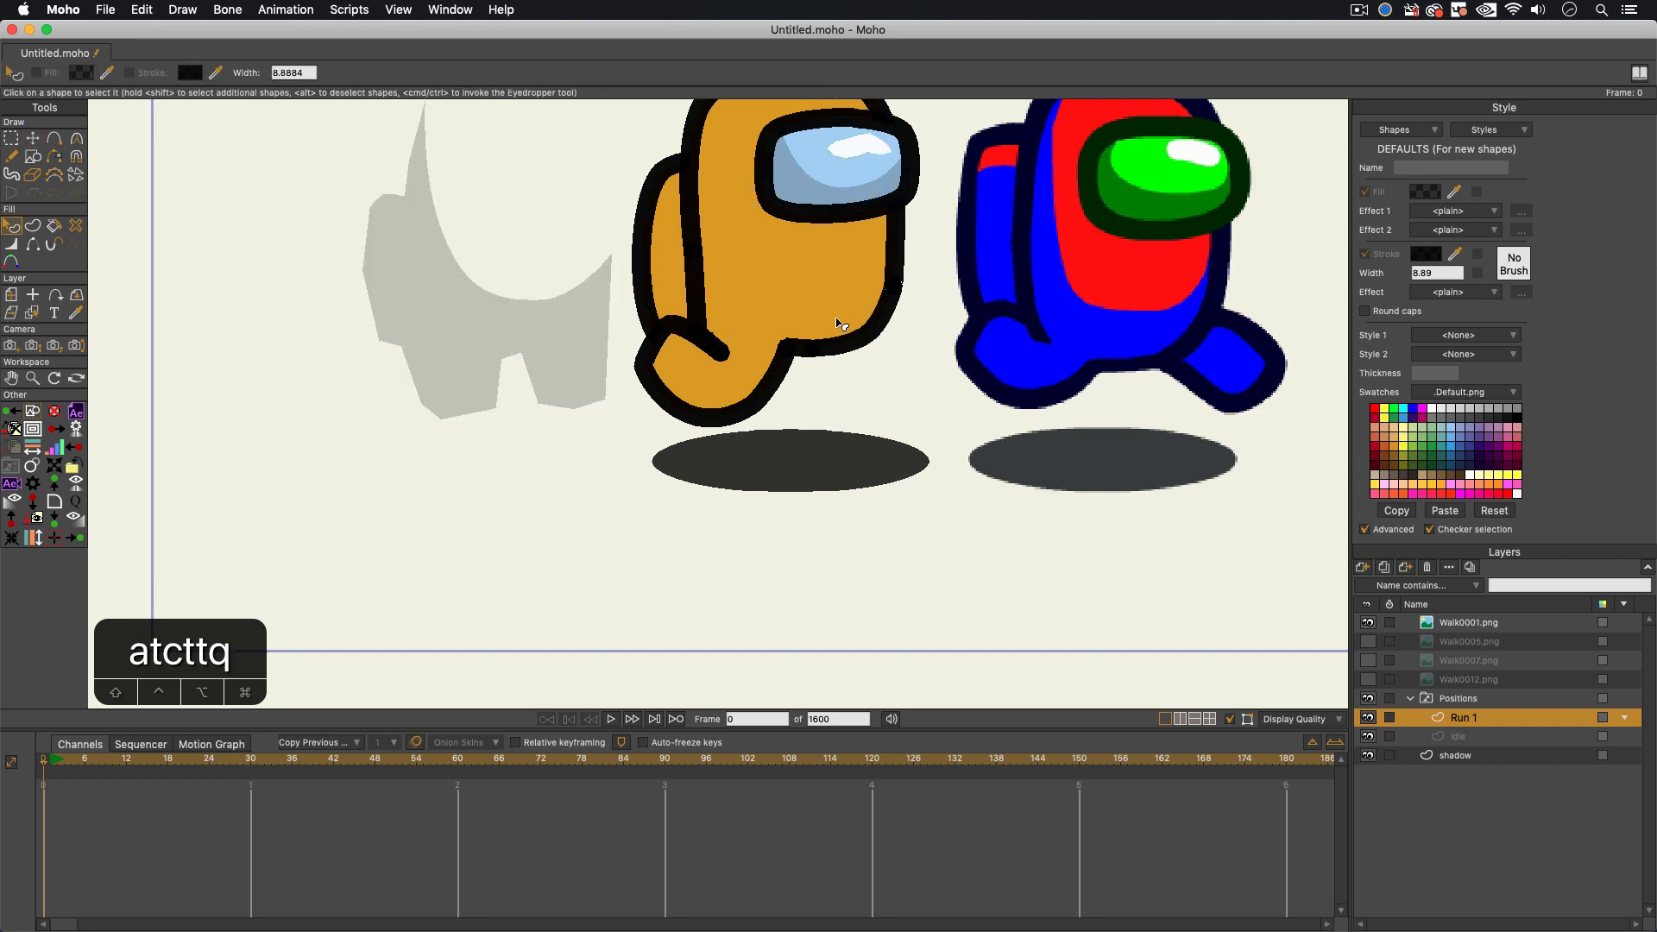
key(q)
click(837, 323)
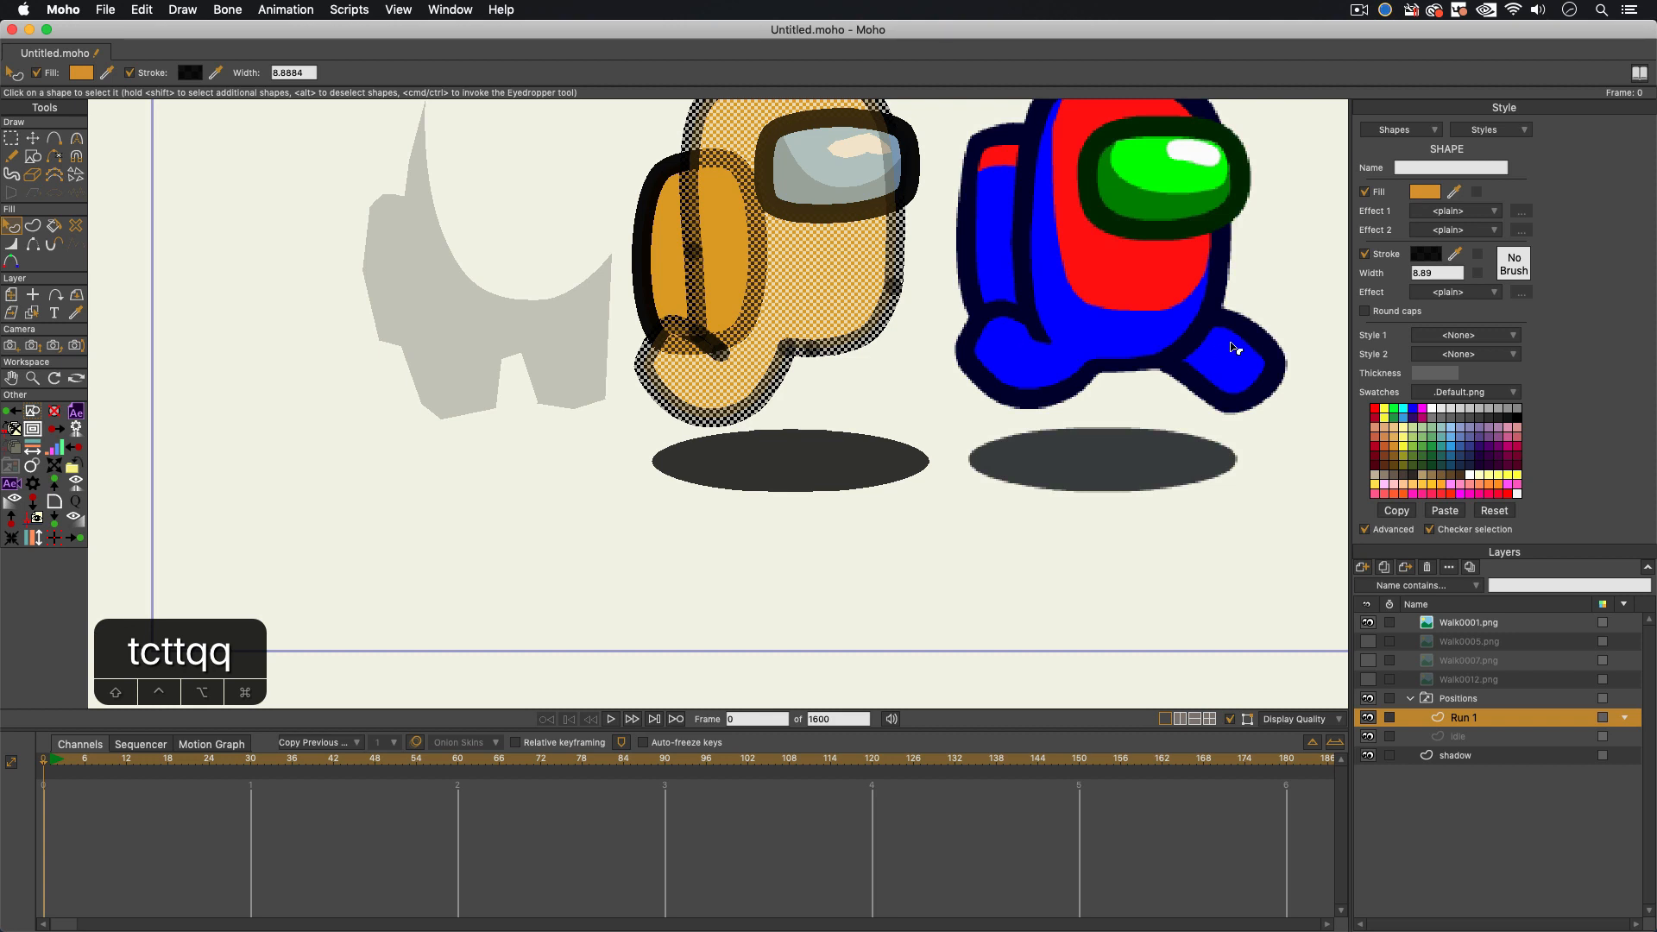
click(1386, 509)
key(s)
drag(838, 298, 916, 375)
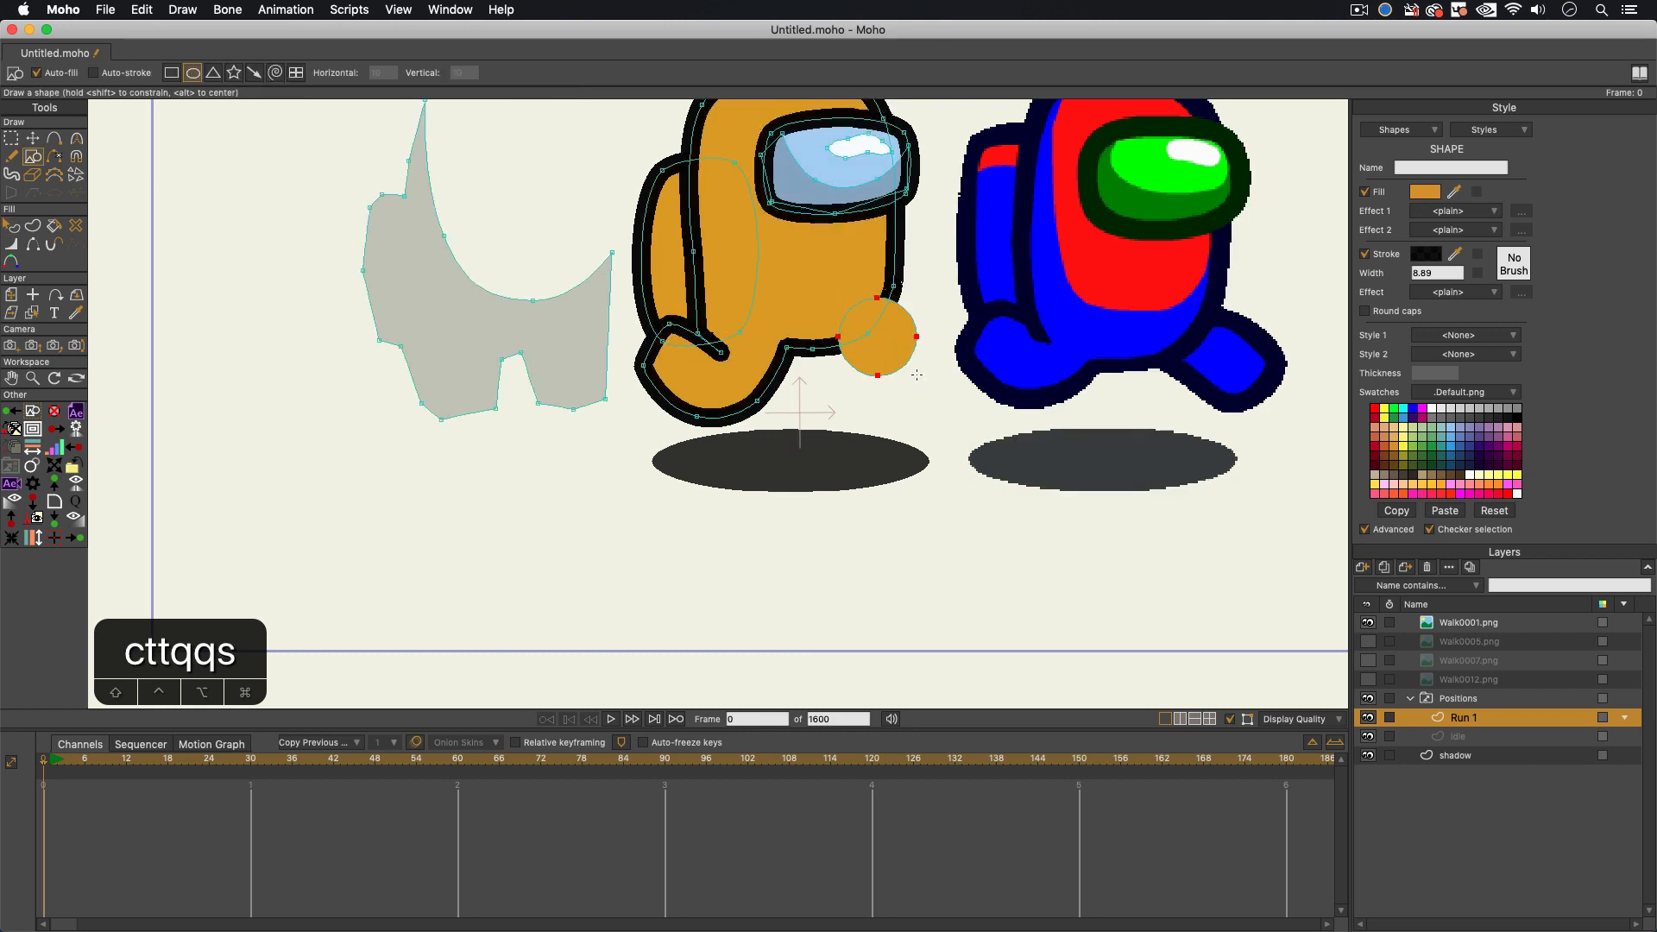
key(super+z)
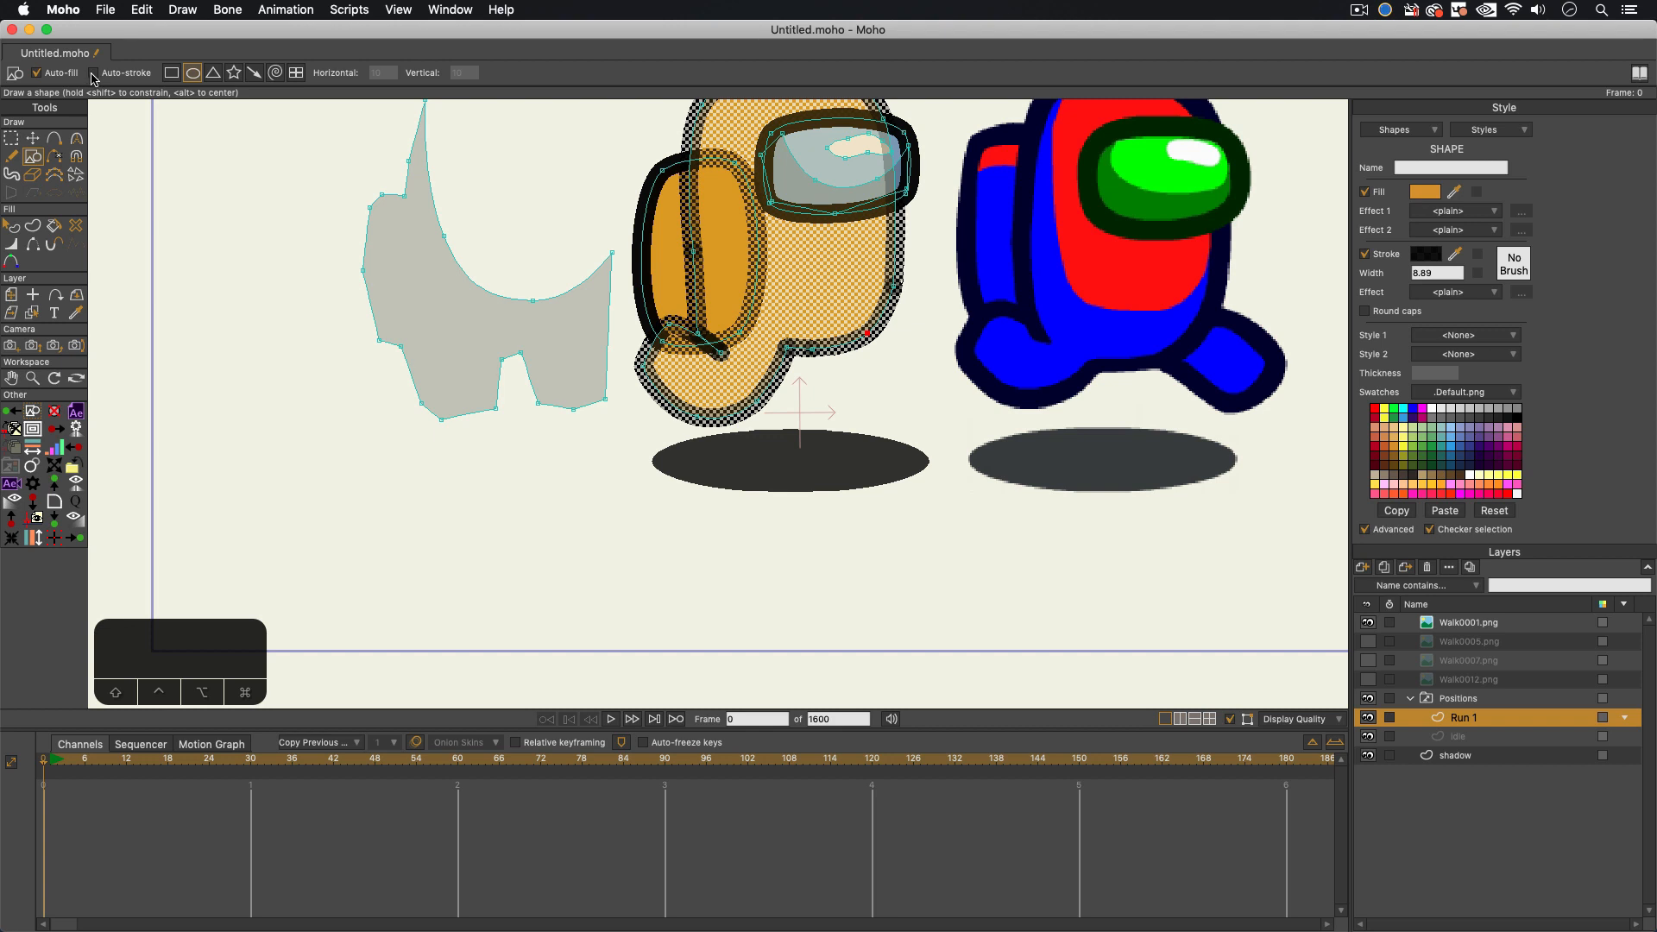
Step: Draw an orange rectangle with automatic fill and stroke over the body's lower front corner and send it behind the body
click(93, 73)
click(172, 73)
drag(839, 300, 904, 373)
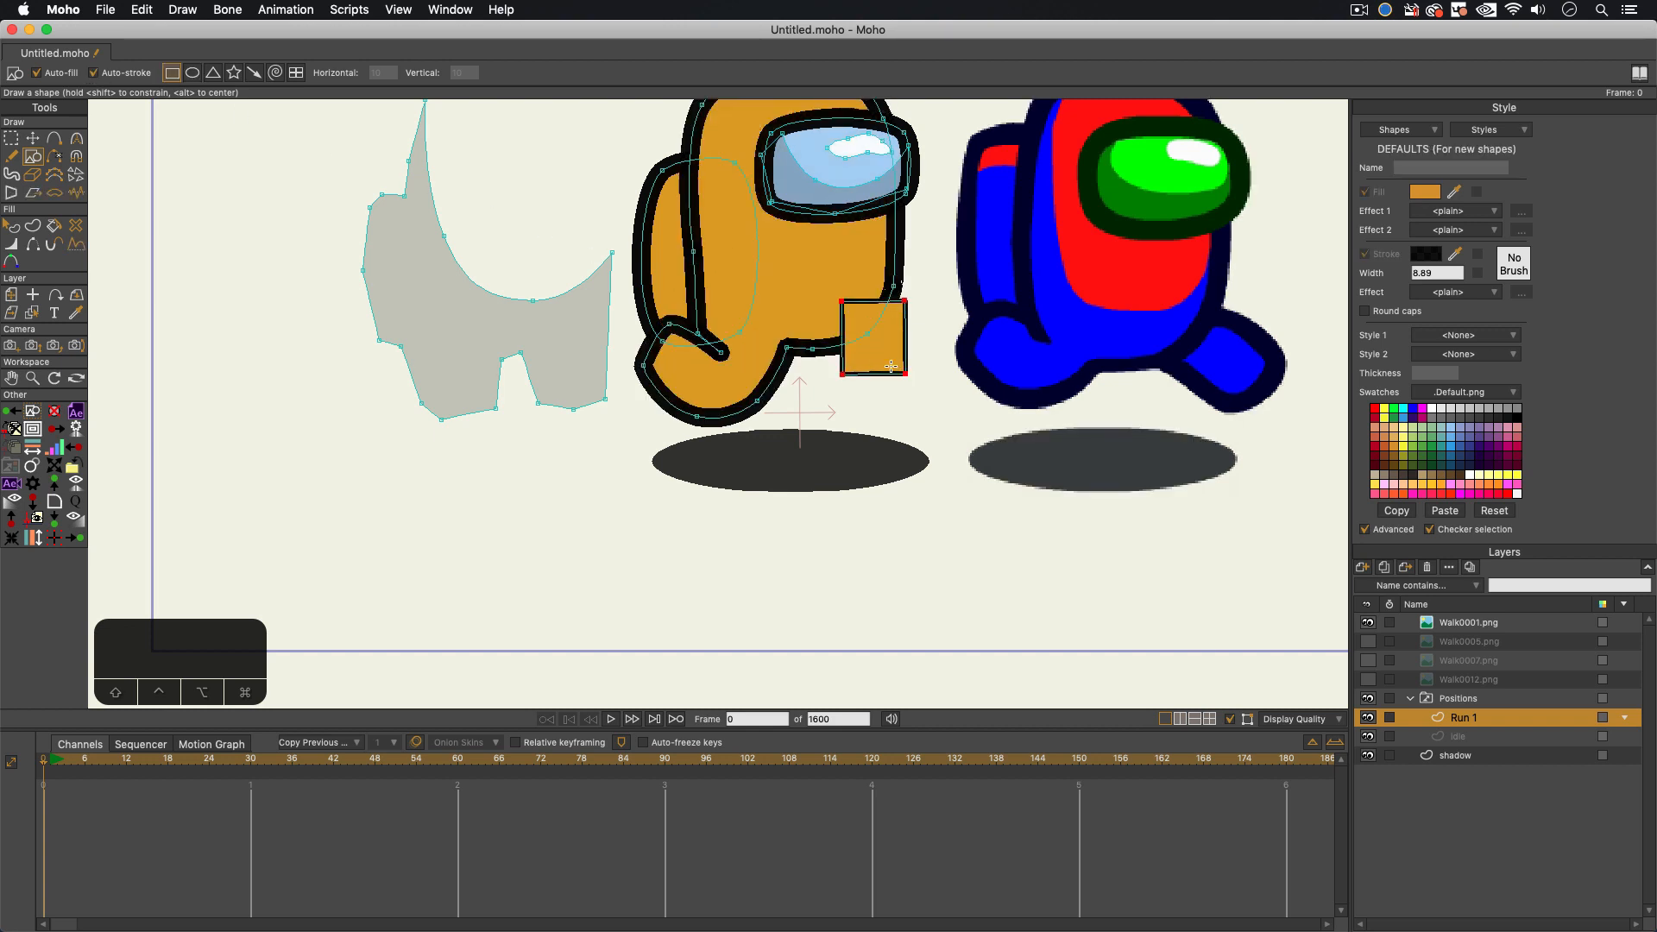
key(q)
click(884, 365)
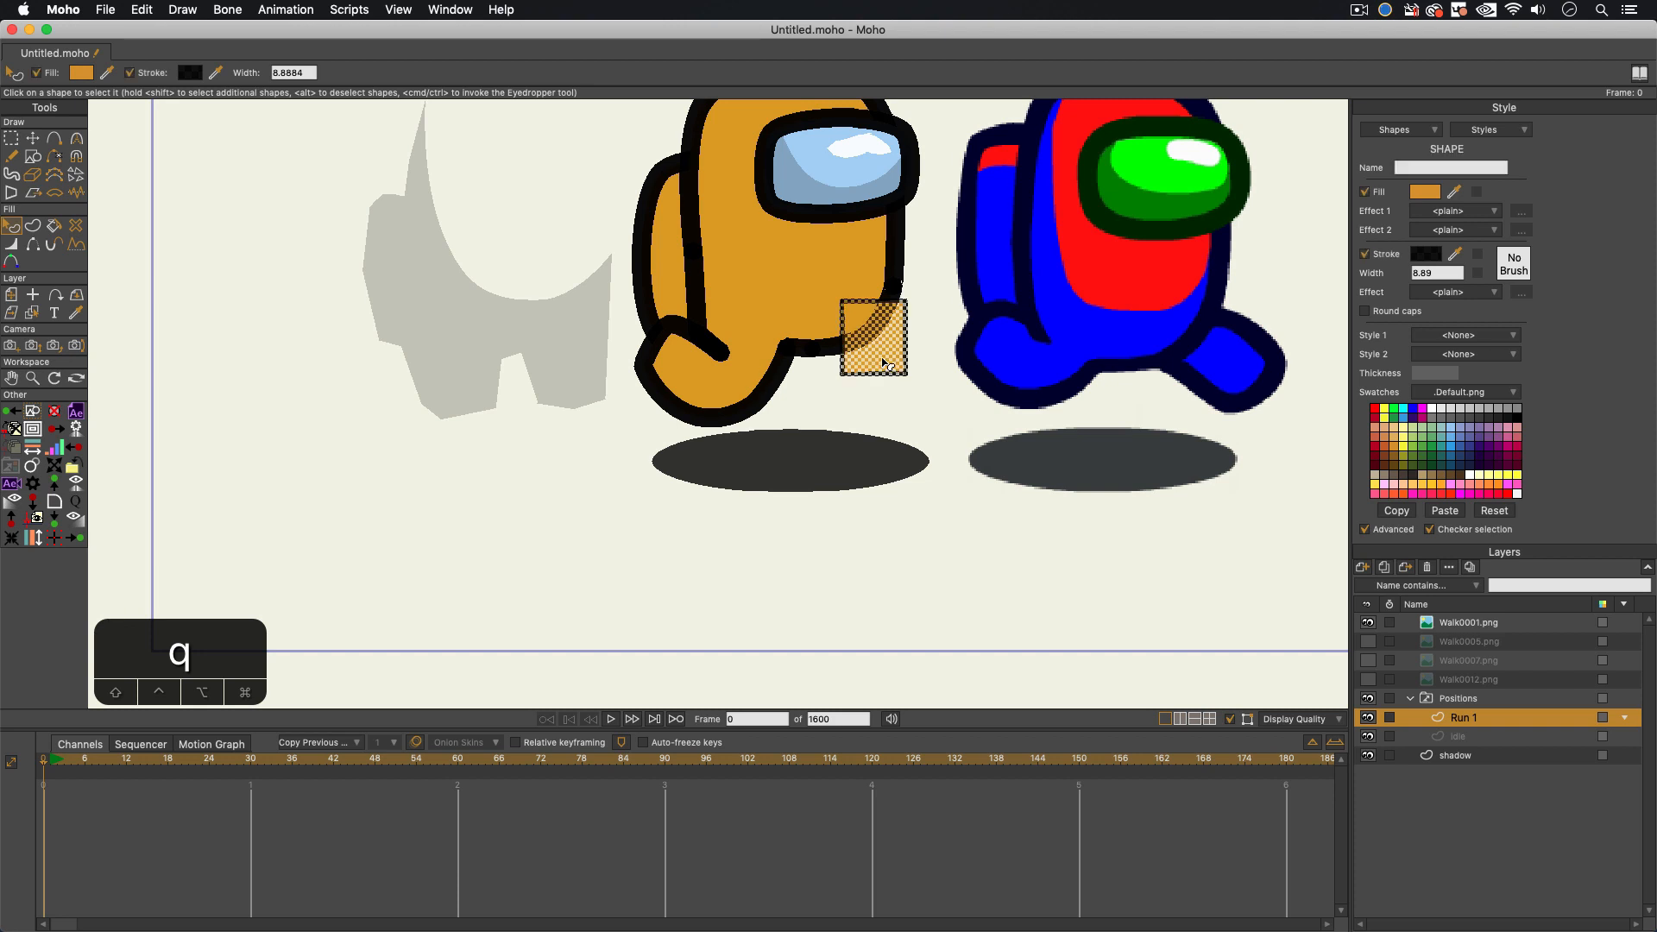
key(Down)
key(Down)
key(Down)
key(Down)
key(Down)
key(Down)
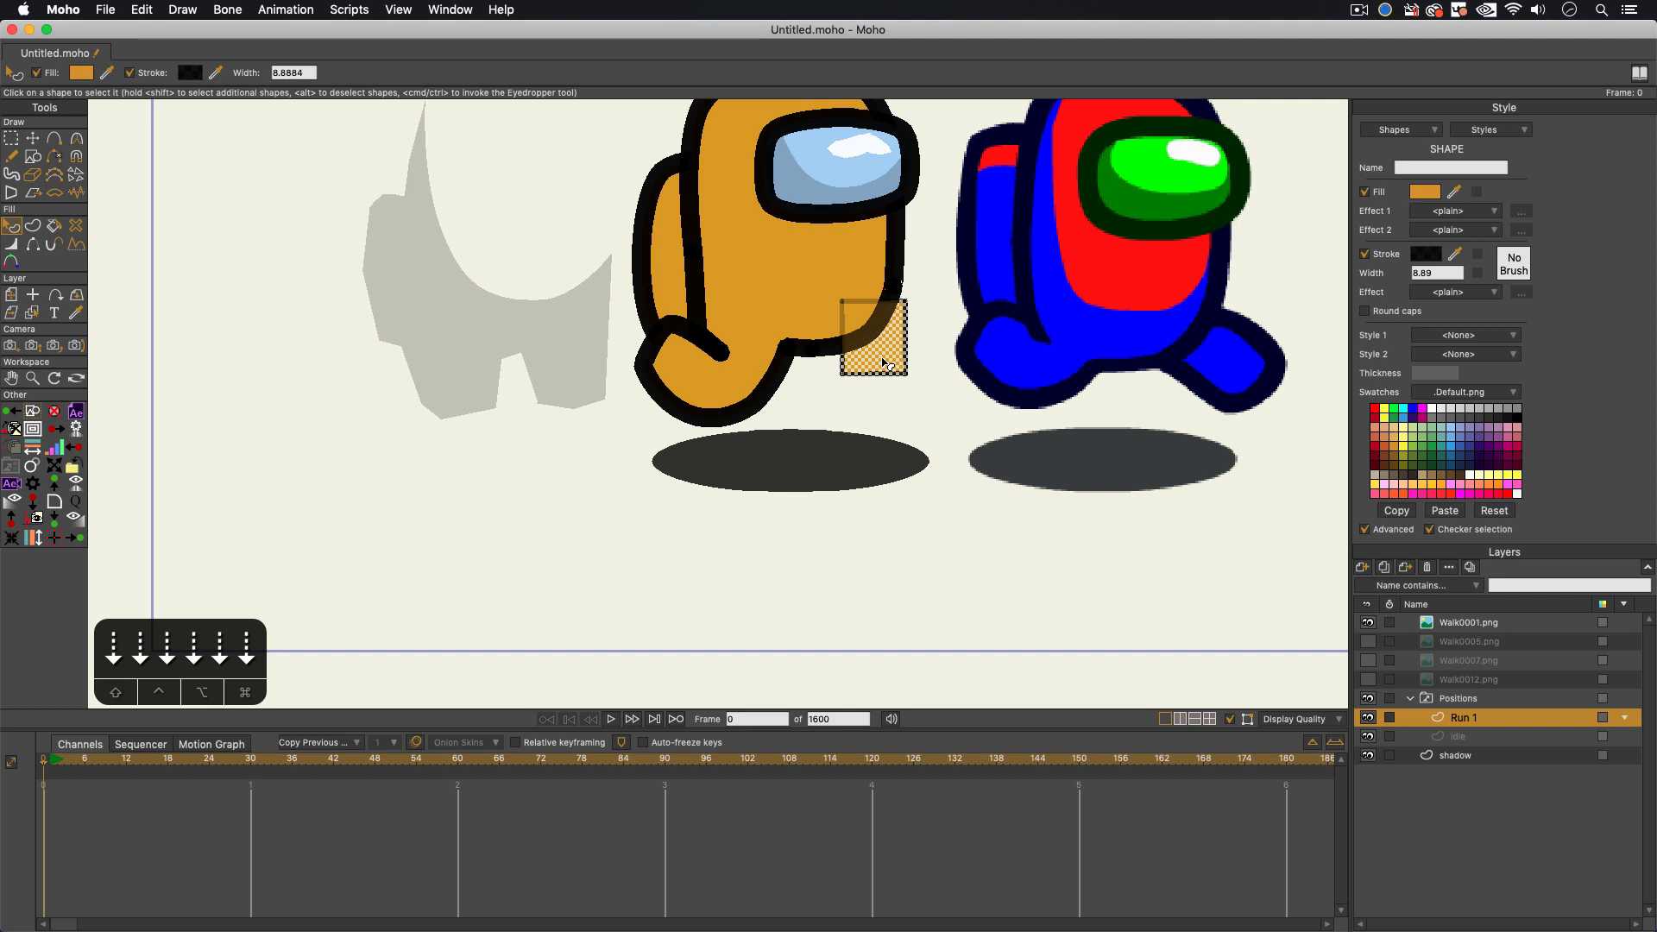
Step: Pull the rectangle's corners outward and into the crotch to form a front leg slanting forward from the body
key(t)
key(t)
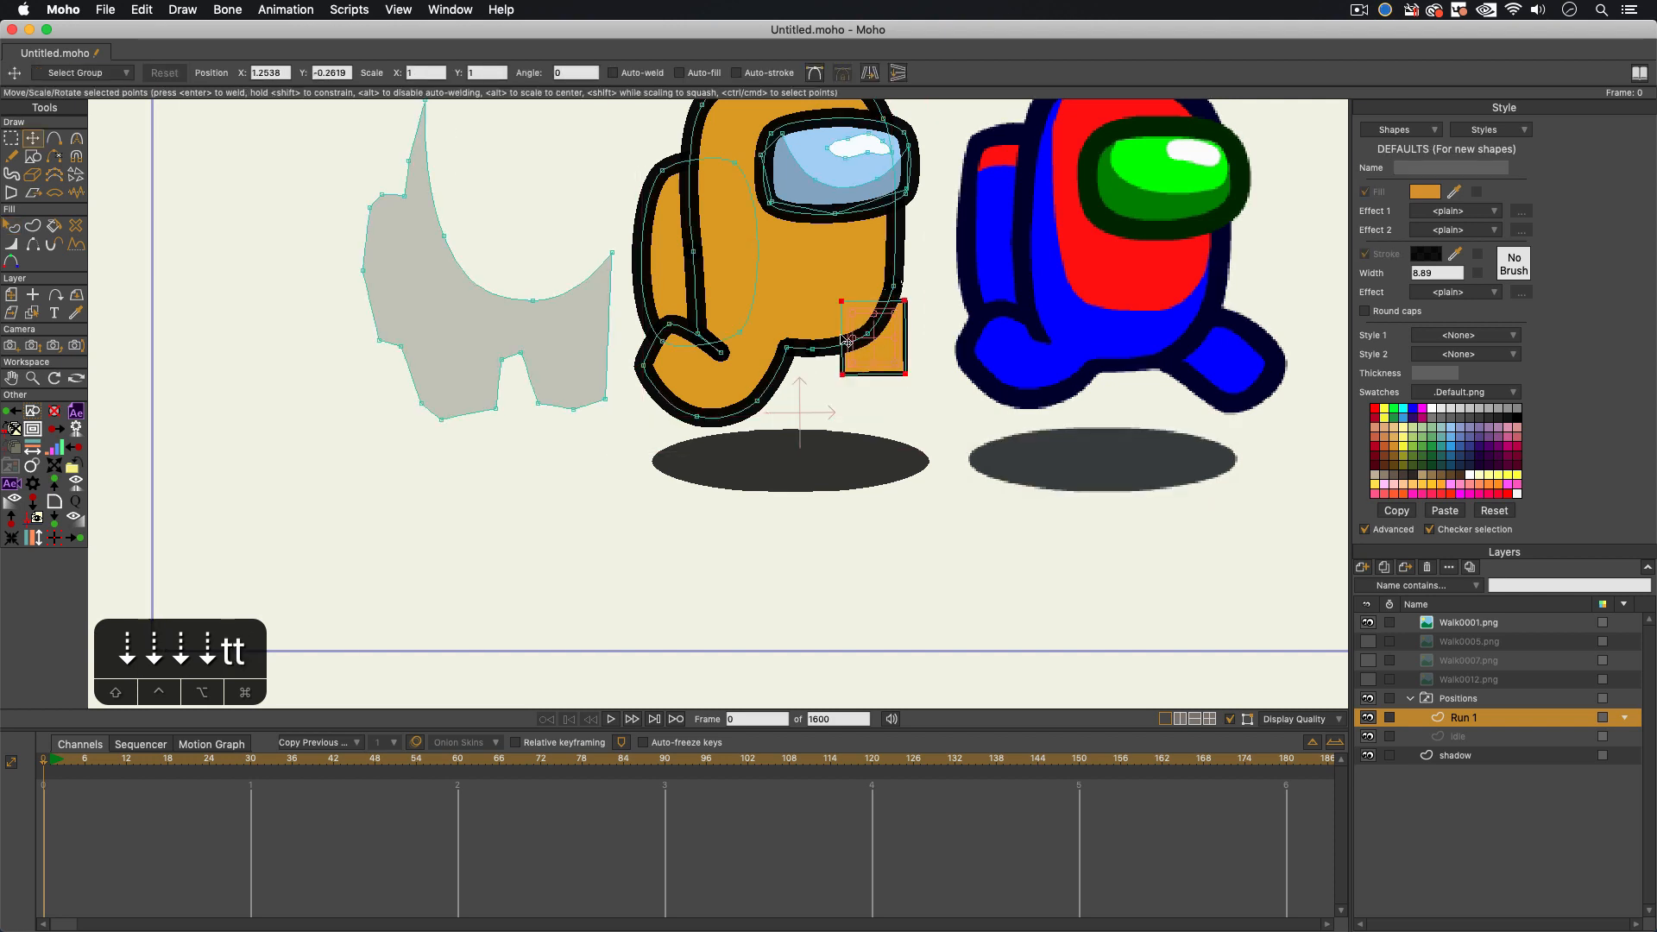
key(t)
drag(847, 340, 935, 377)
key(t)
key(a)
key(t)
key(t)
drag(824, 387, 798, 344)
Step: Refine the front leg's outline with an added point and pull its upper edge outward to about X 1.44
key(t)
key(a)
key(t)
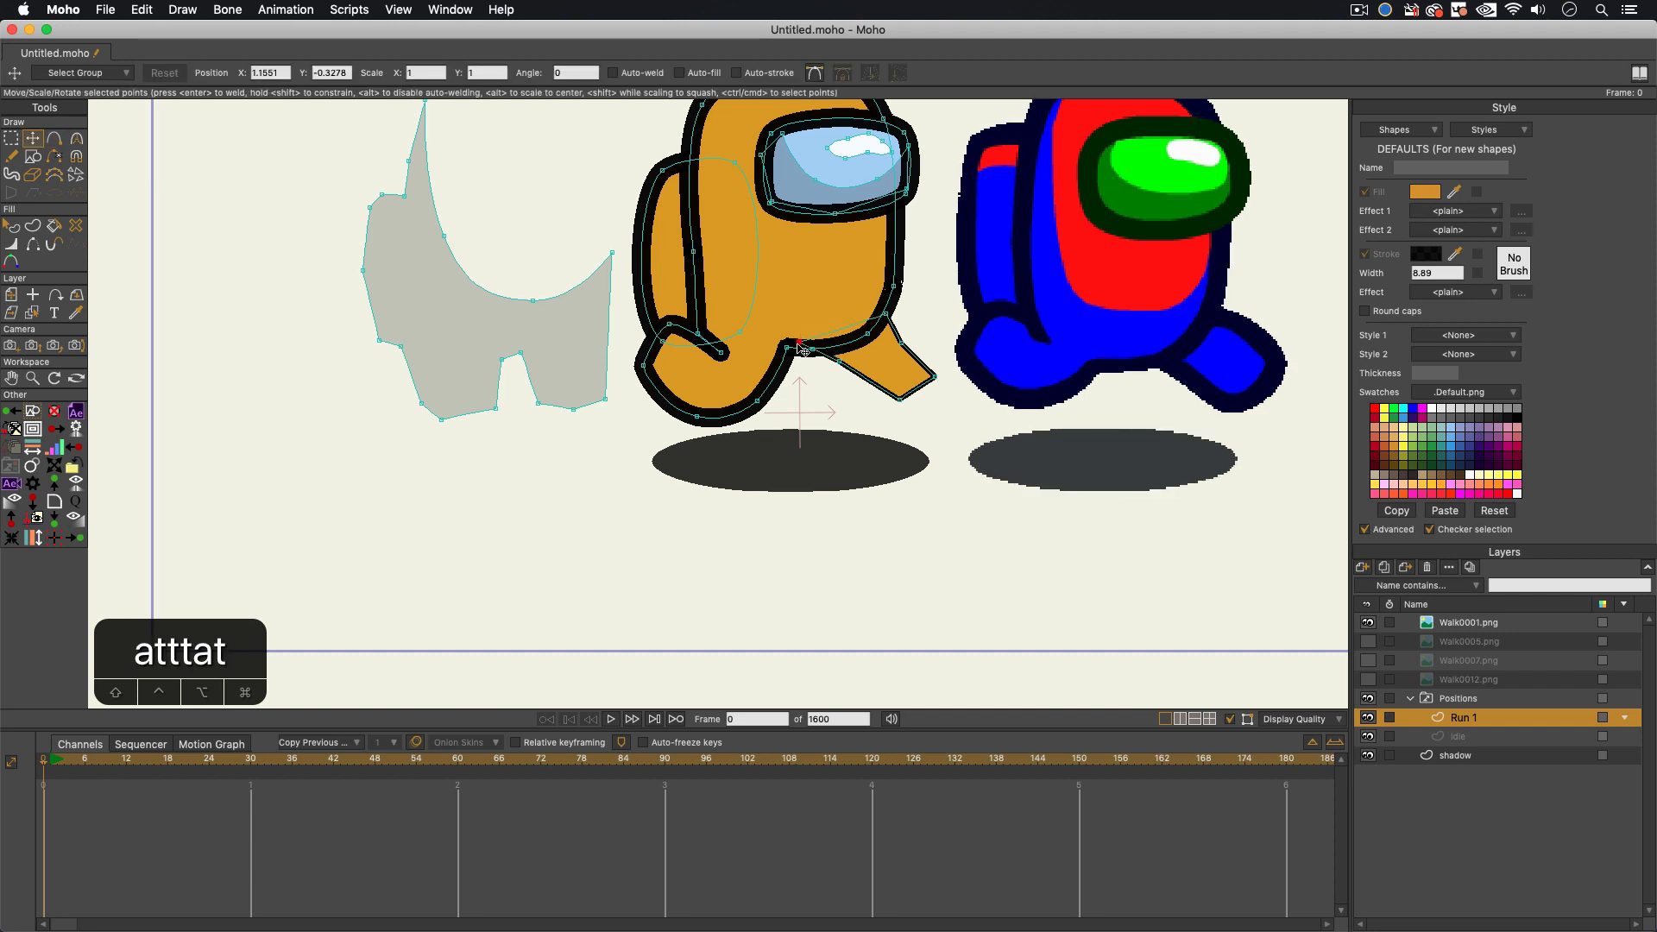
key(t)
mouse_move(887, 316)
mouse_down()
mouse_move(867, 303)
mouse_move(916, 330)
mouse_up()
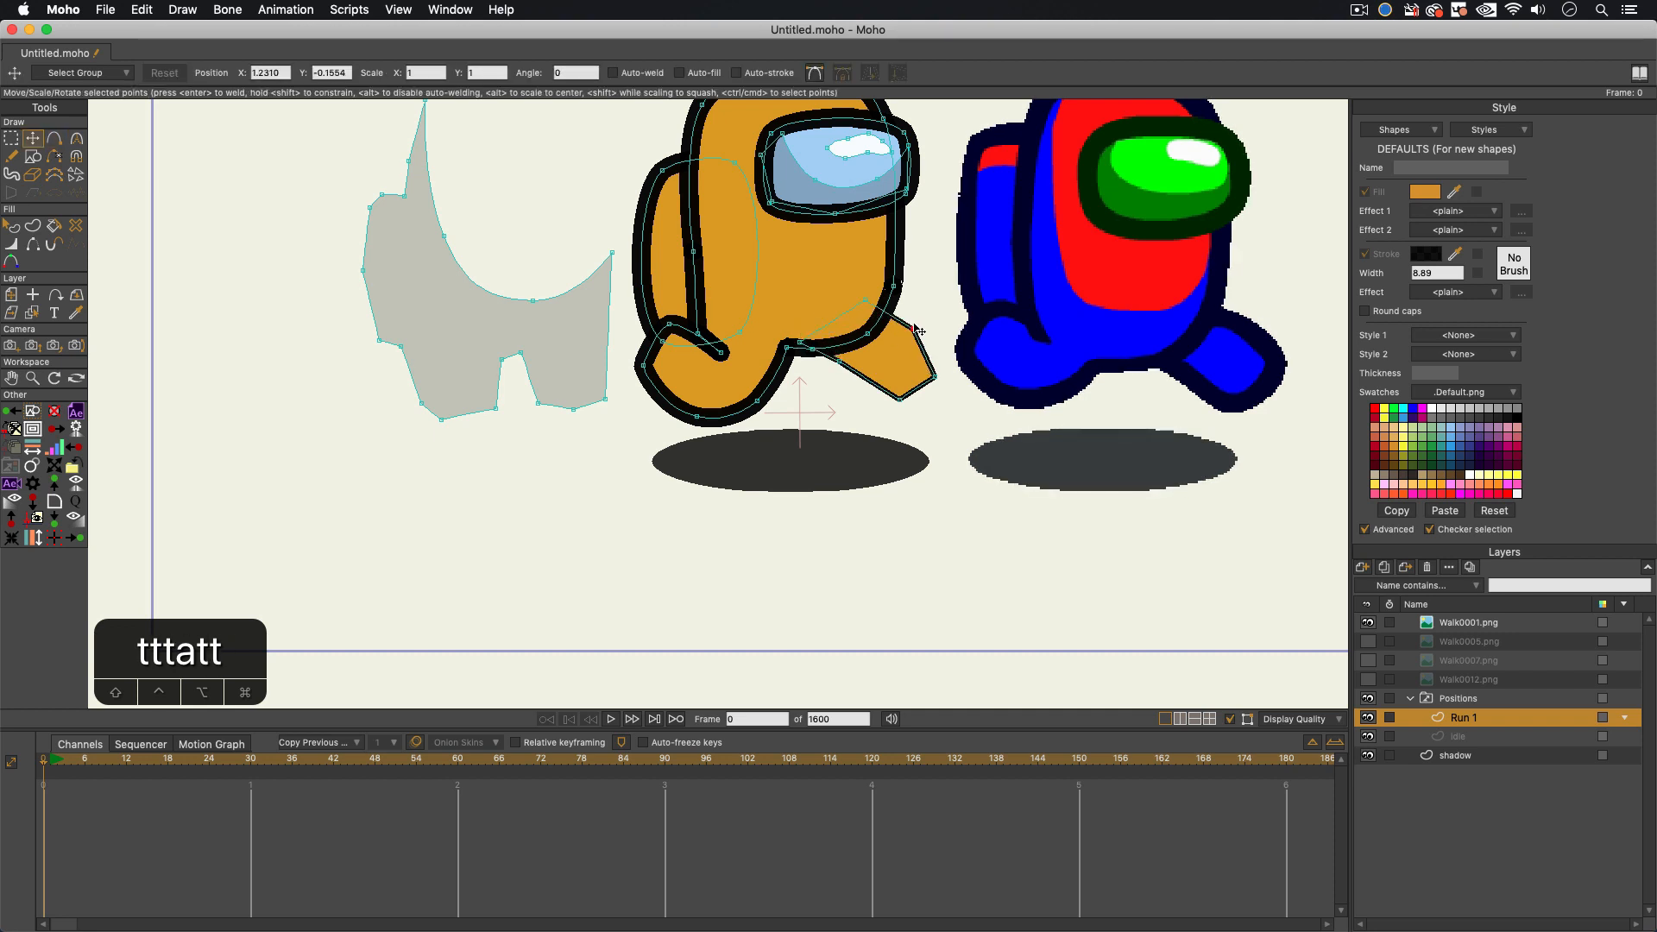
Step: Thicken the whole front leg's outline to match the body's heavy black stroke
key(t)
double_click(900, 368)
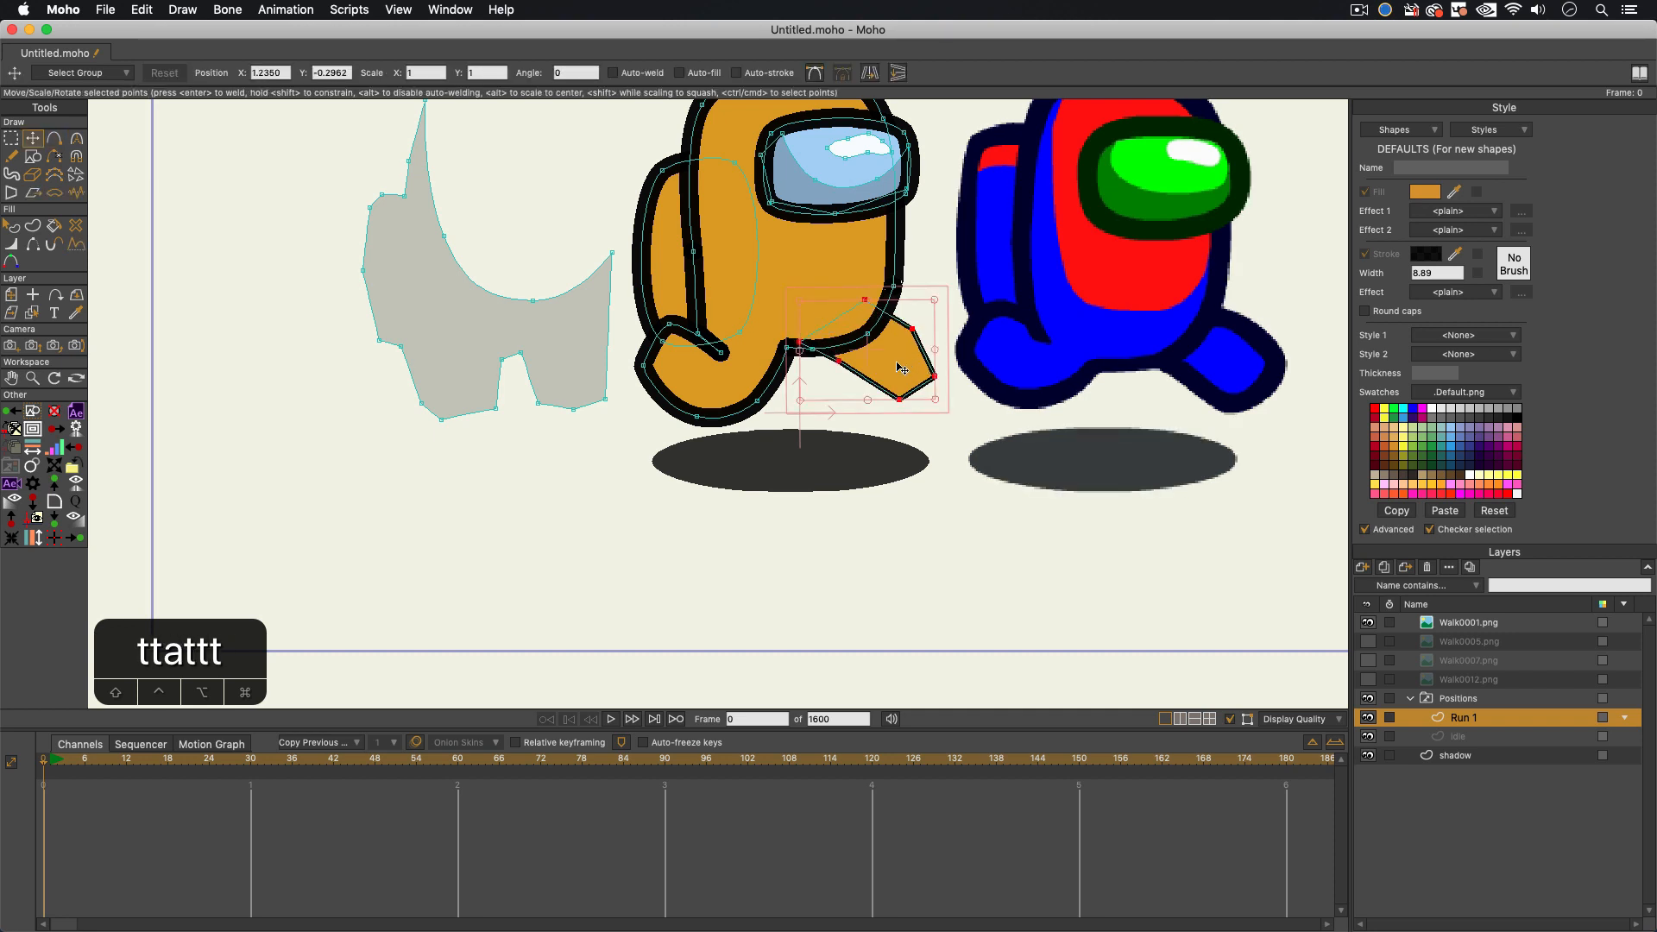
key(w)
drag(901, 368, 883, 406)
Step: Round the front foot by adjusting its points' curvature, about 0.24 on the upper one, and fine-tune the point positions
key(t)
key(c)
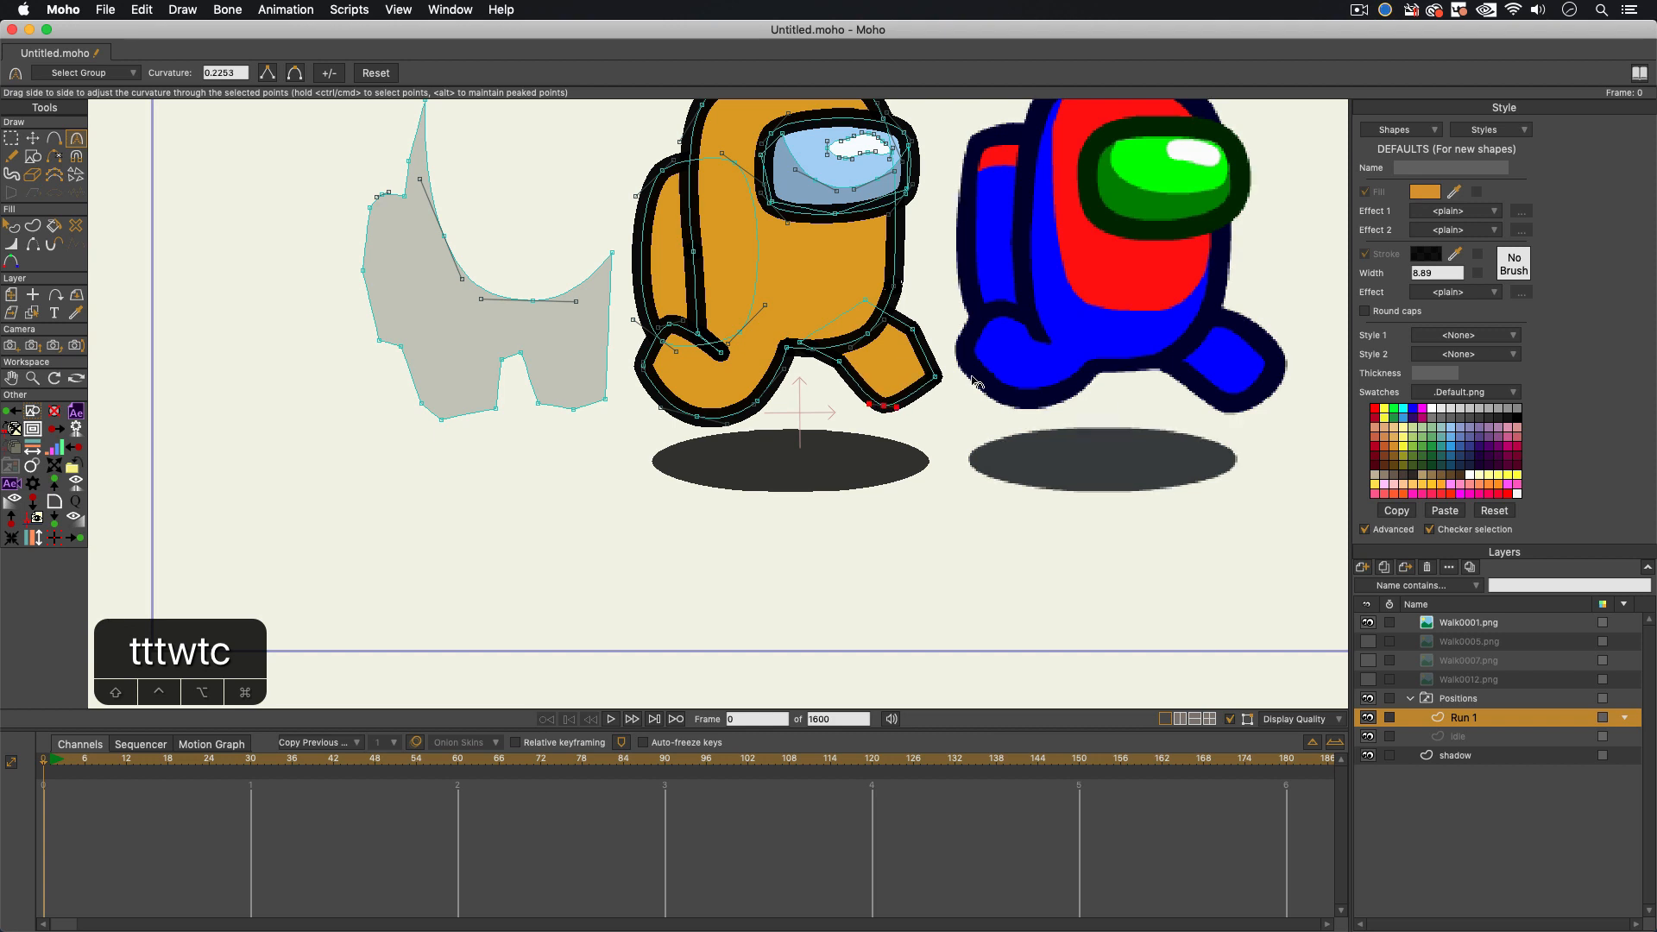
drag(913, 330, 986, 334)
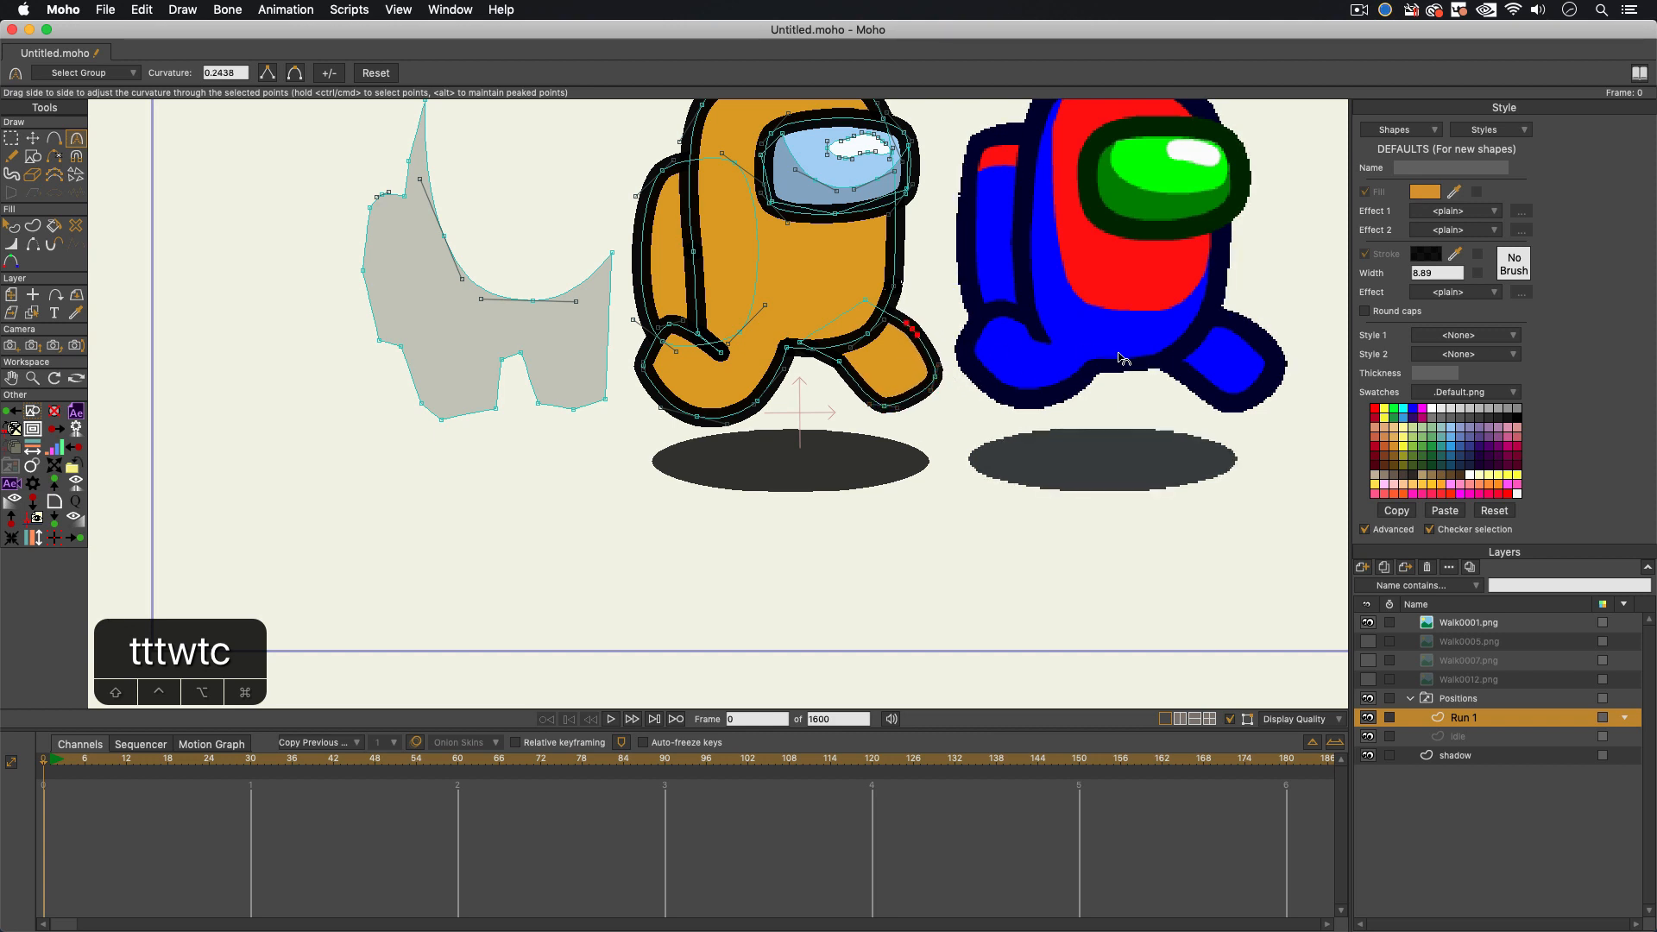
drag(840, 362, 944, 375)
key(t)
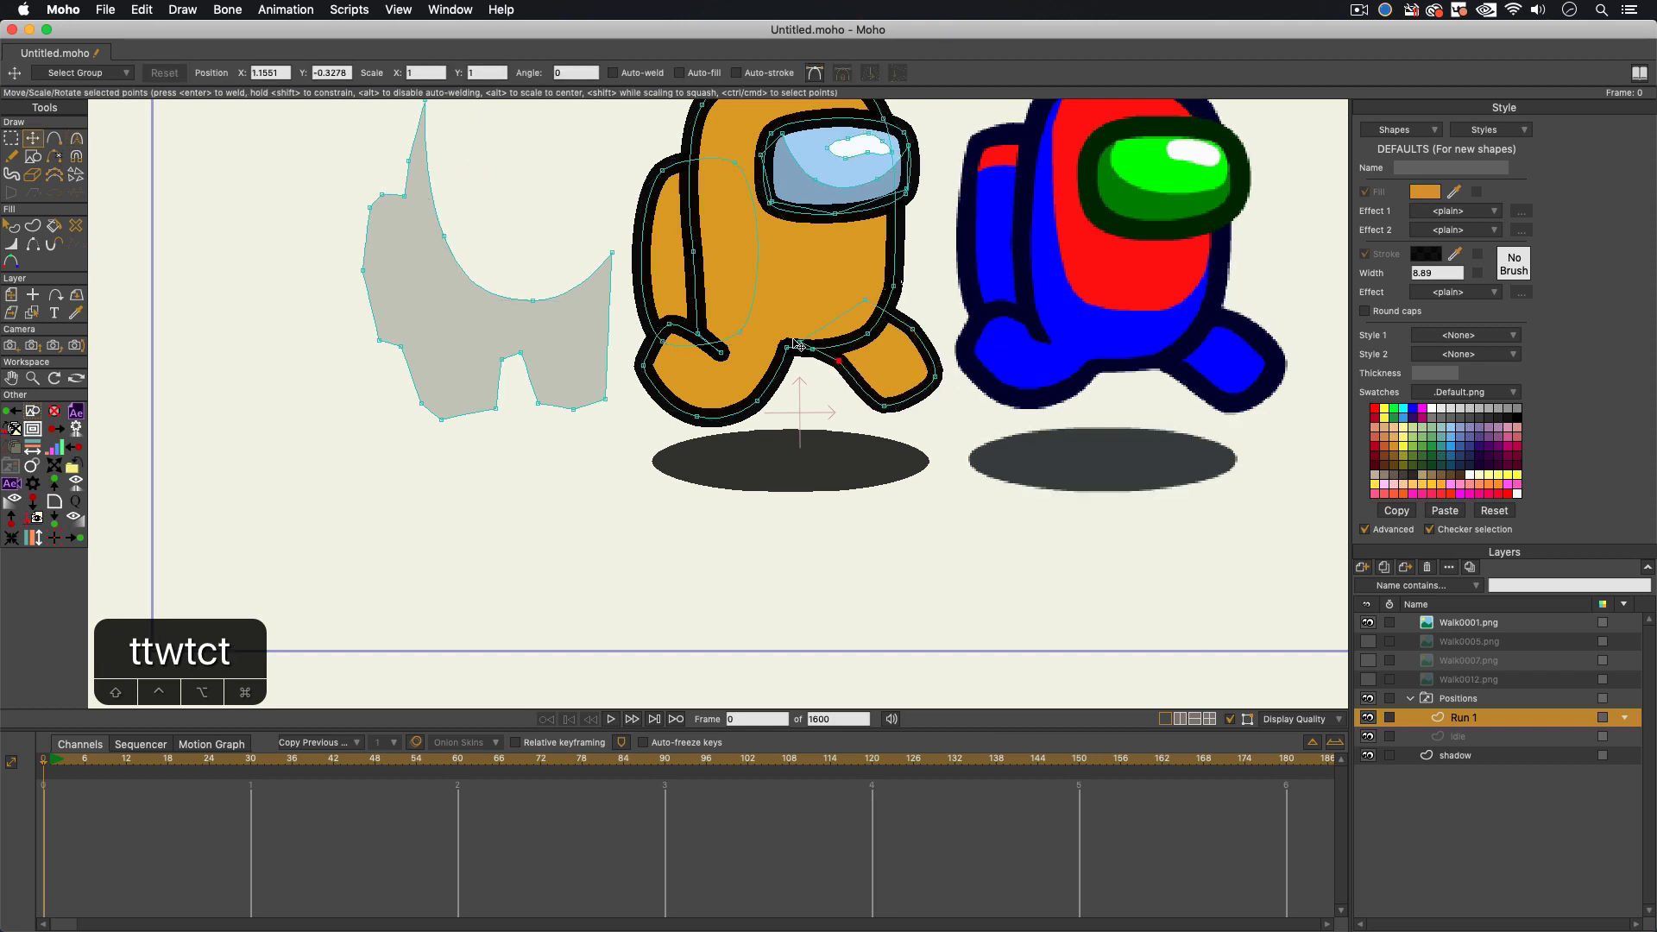
key(t)
drag(841, 367, 941, 394)
Step: Move the grey shading shape back onto the crewmate's body, at about X 0.96, Y -0.03
scroll(882, 356, down, 3)
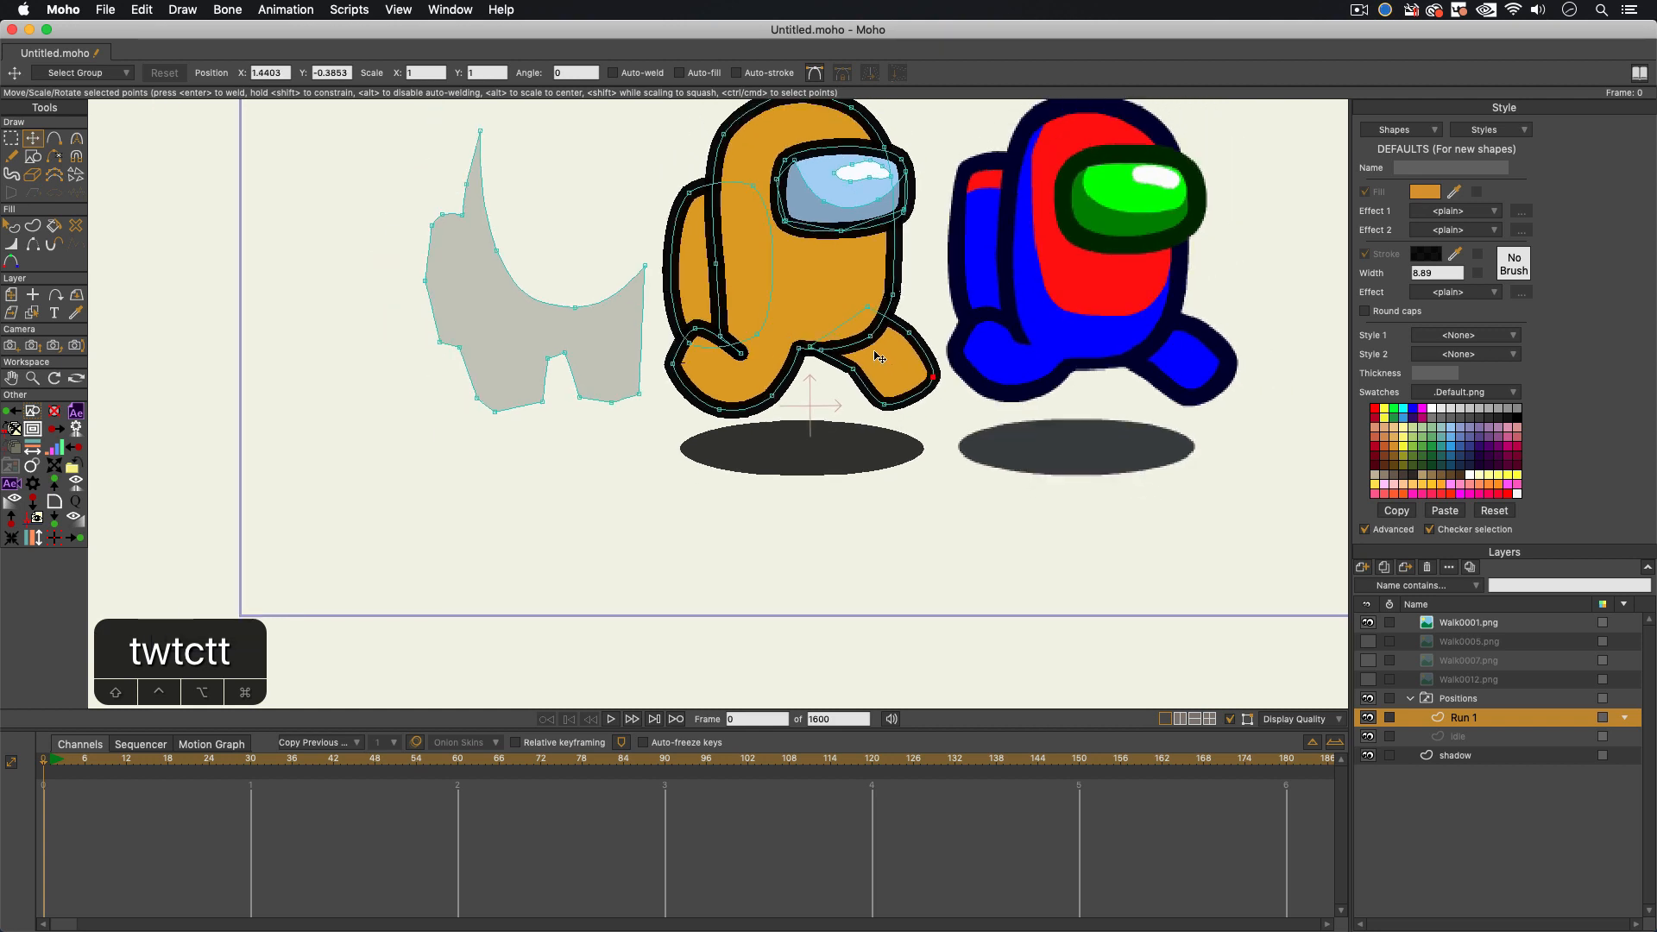
scroll(818, 339, down, 1)
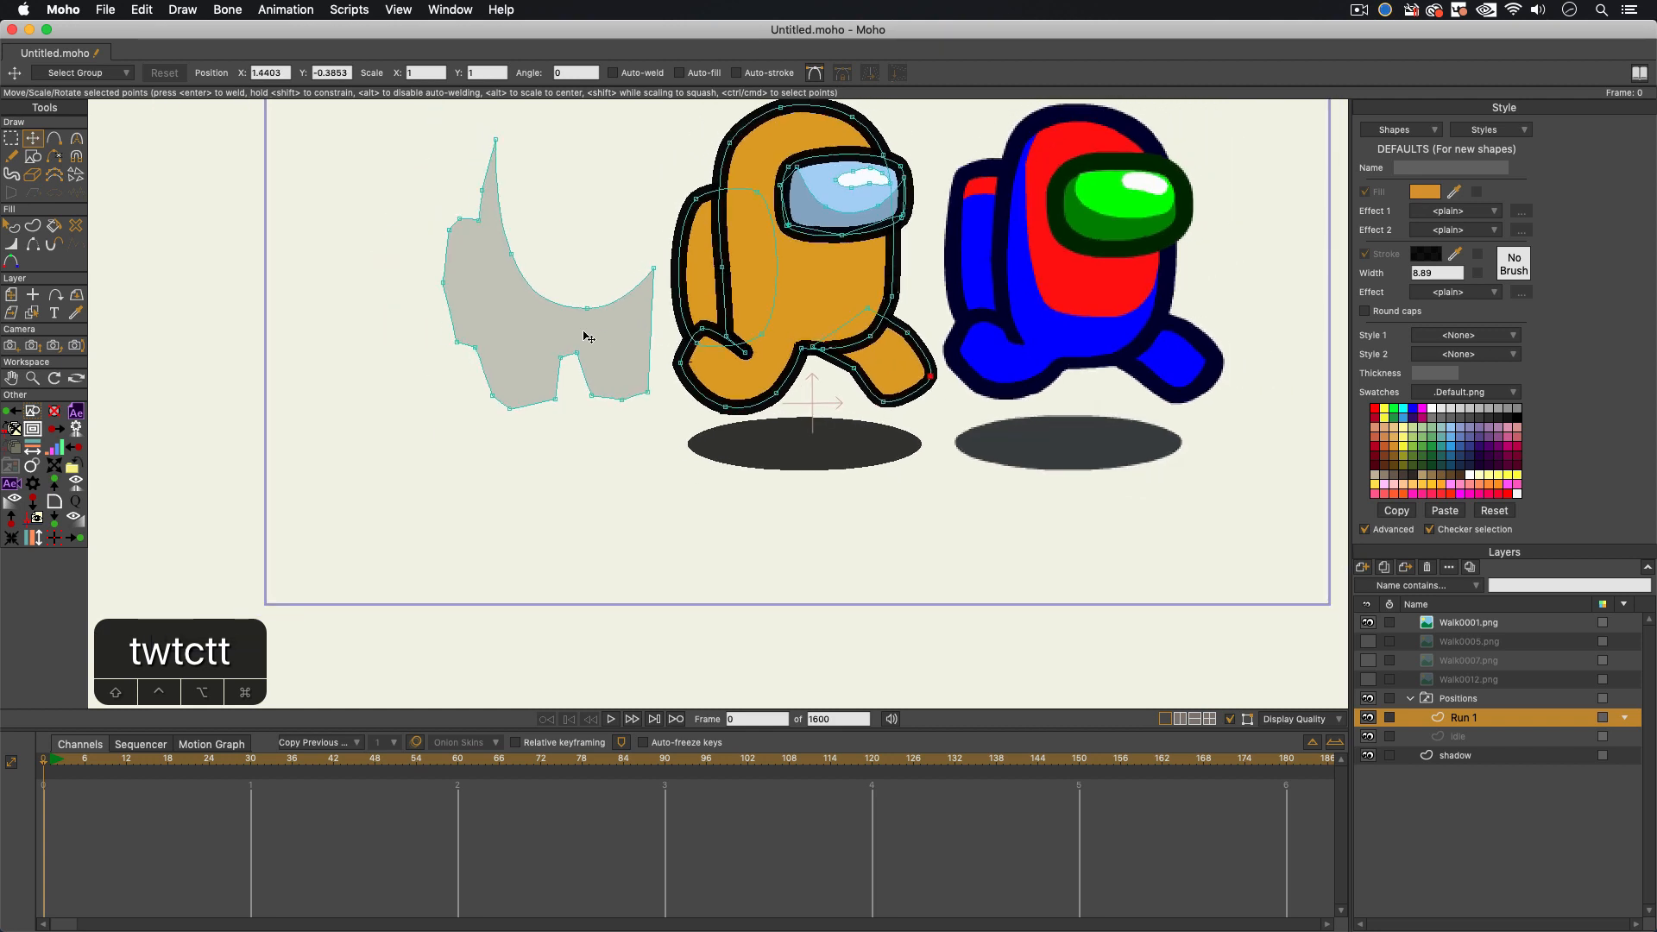
key(t)
double_click(585, 337)
drag(584, 336, 784, 349)
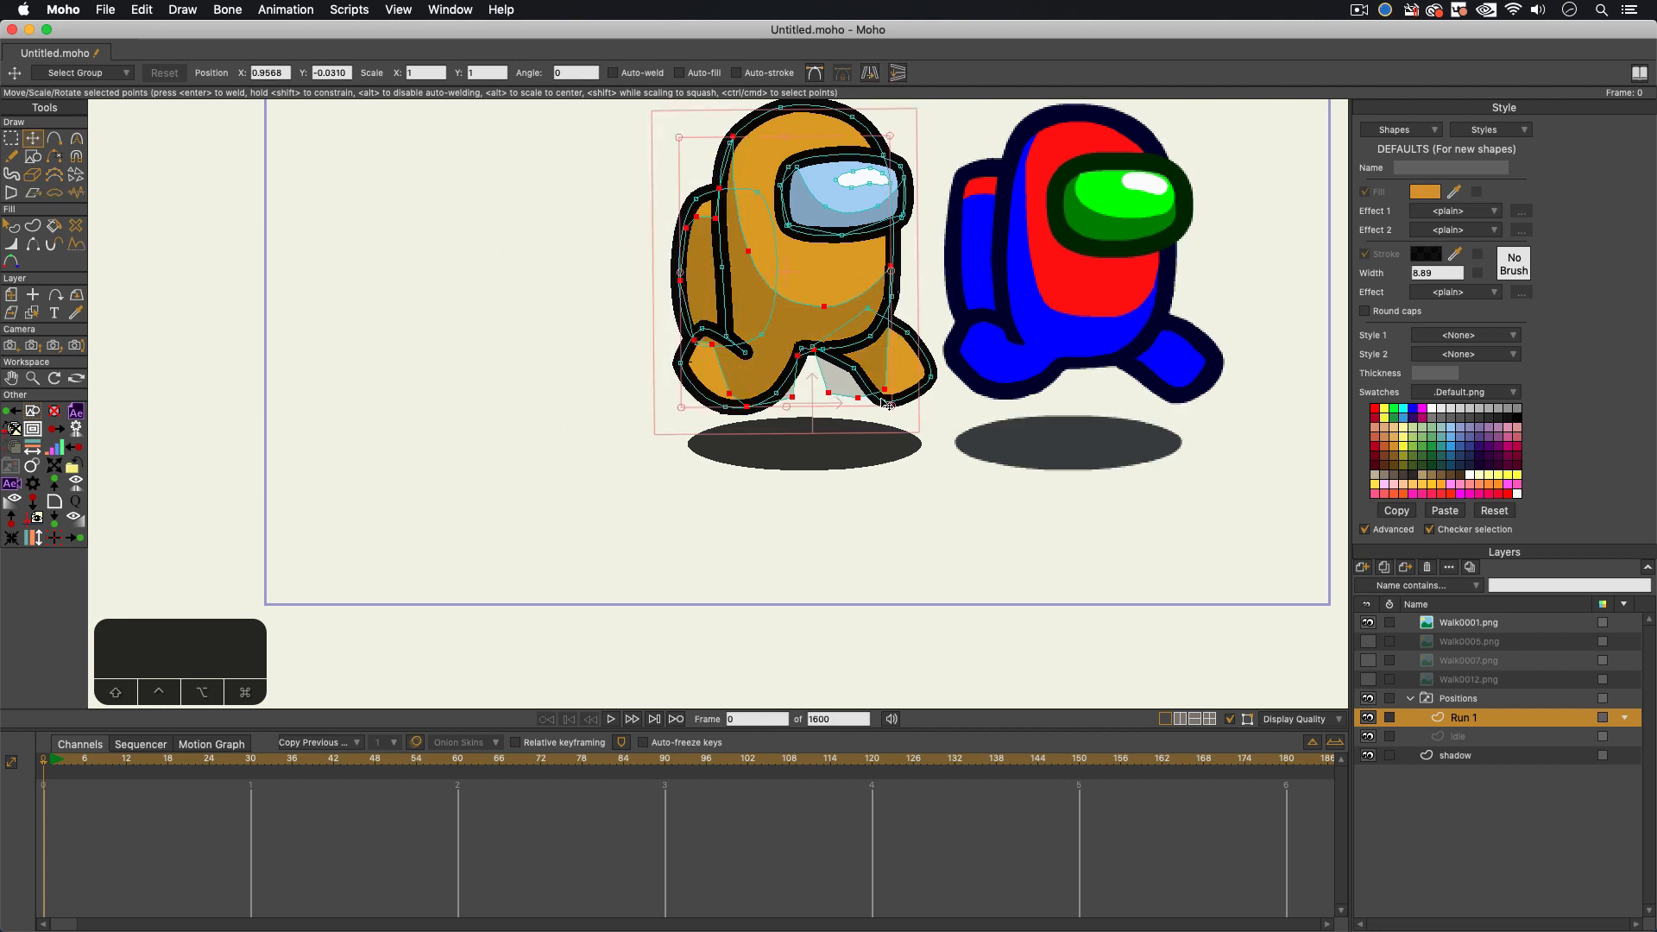
Step: Add and reposition points on the shading shape so it covers both legs and clears the gap between them
key(t)
drag(885, 390, 931, 378)
key(a)
mouse_move(906, 315)
mouse_down()
mouse_move(889, 316)
mouse_move(916, 343)
mouse_up()
key(t)
mouse_move(858, 398)
mouse_down()
mouse_move(900, 396)
mouse_move(881, 402)
mouse_move(853, 369)
mouse_move(713, 396)
mouse_move(680, 366)
mouse_up()
key(t)
key(a)
key(t)
click(779, 395)
key(t)
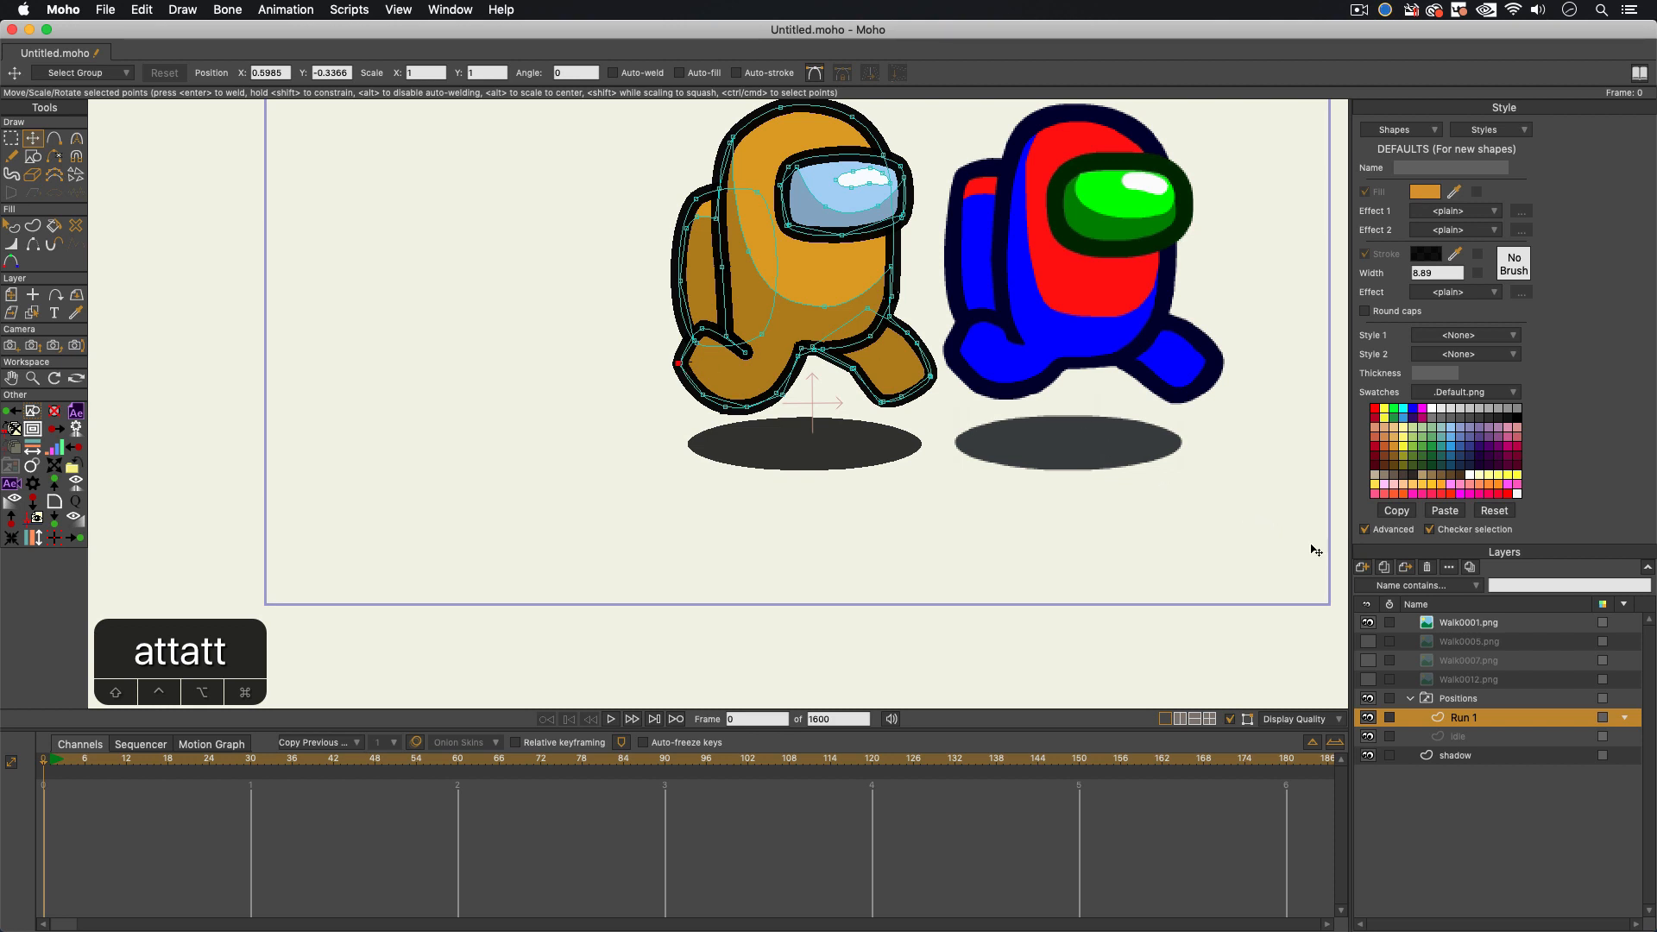
Step: Duplicate the Run 1 layer as Run 2, raise the whole crewmate to about Y 0.10, and compare both poses
click(1384, 569)
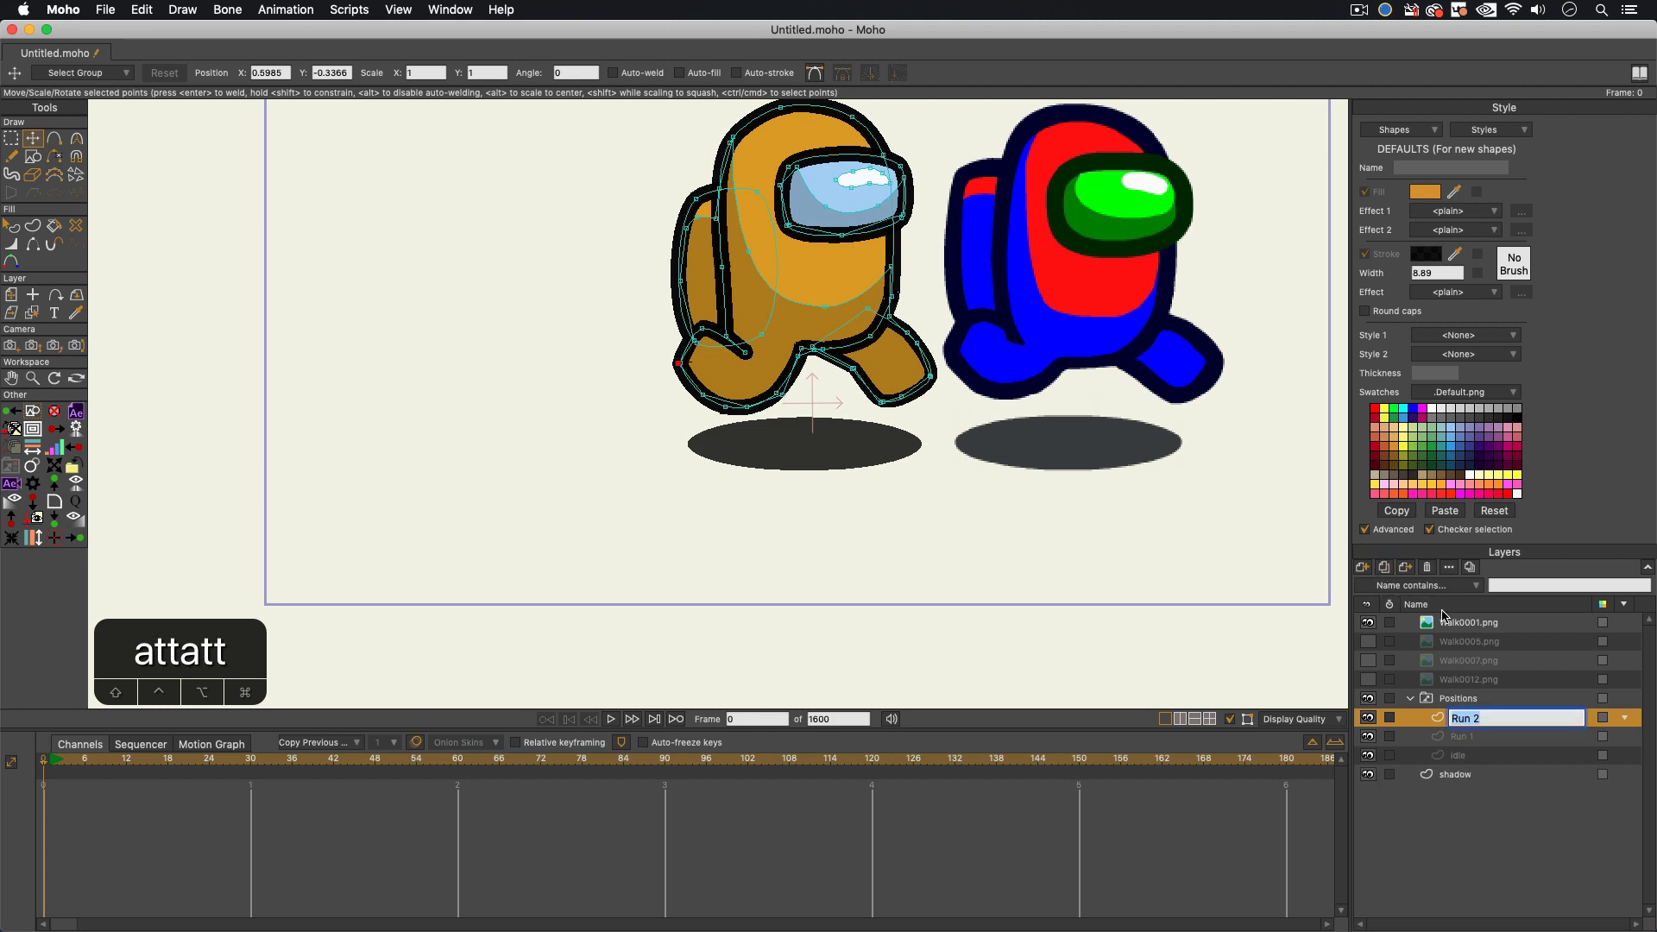
key(Return)
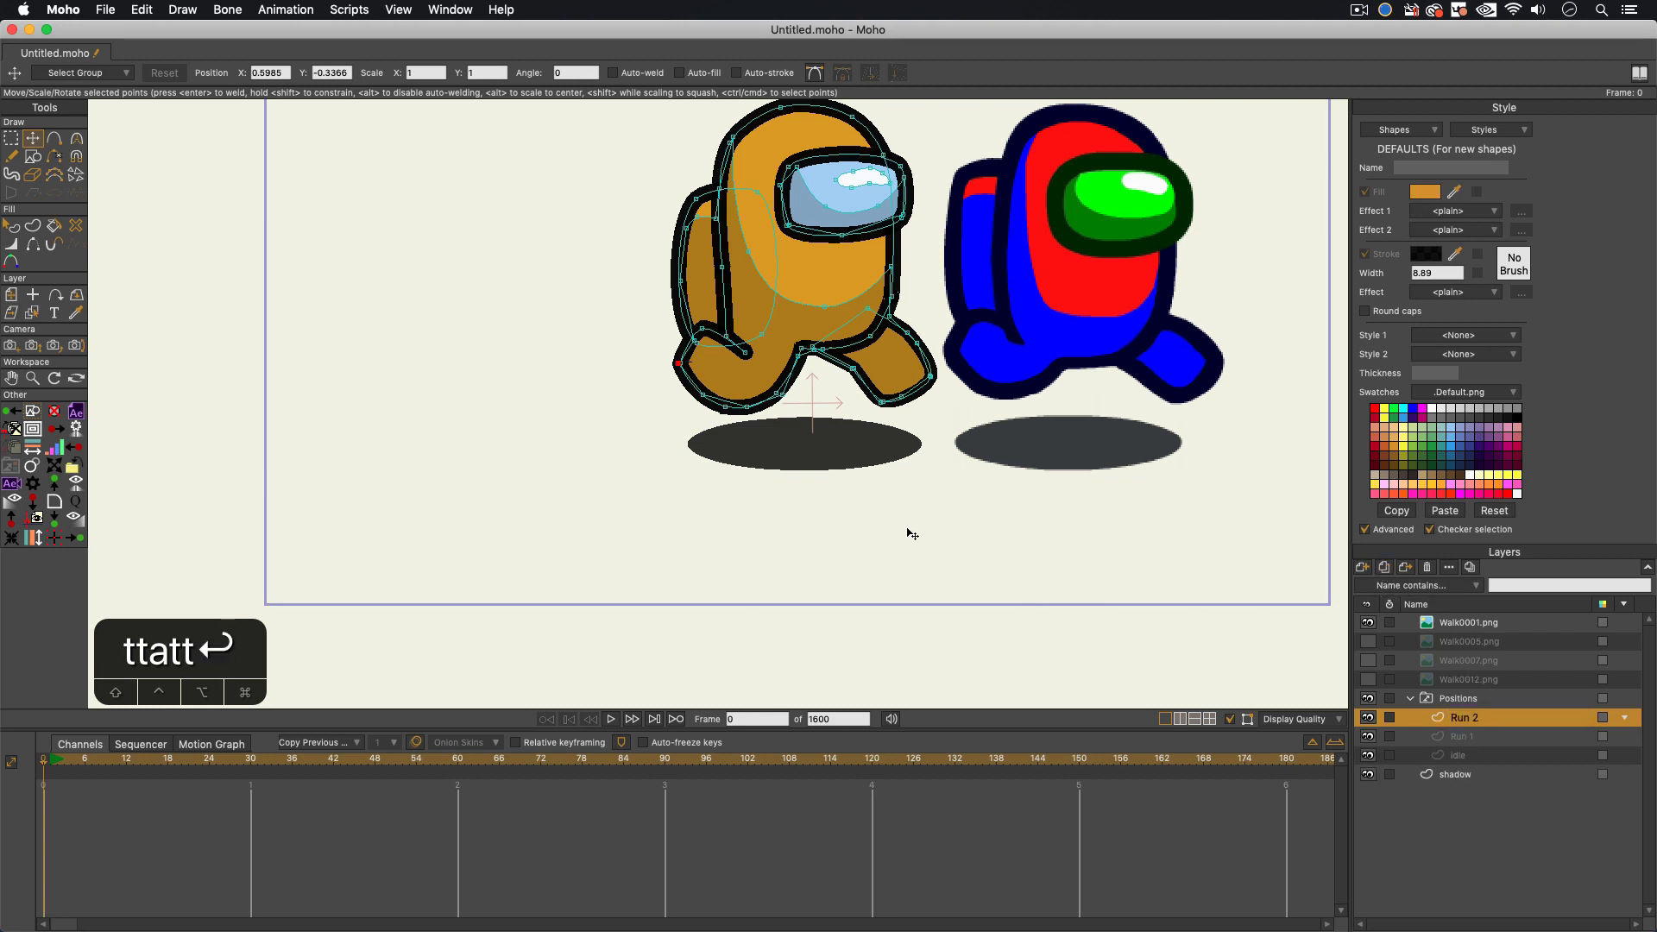
key(super+a)
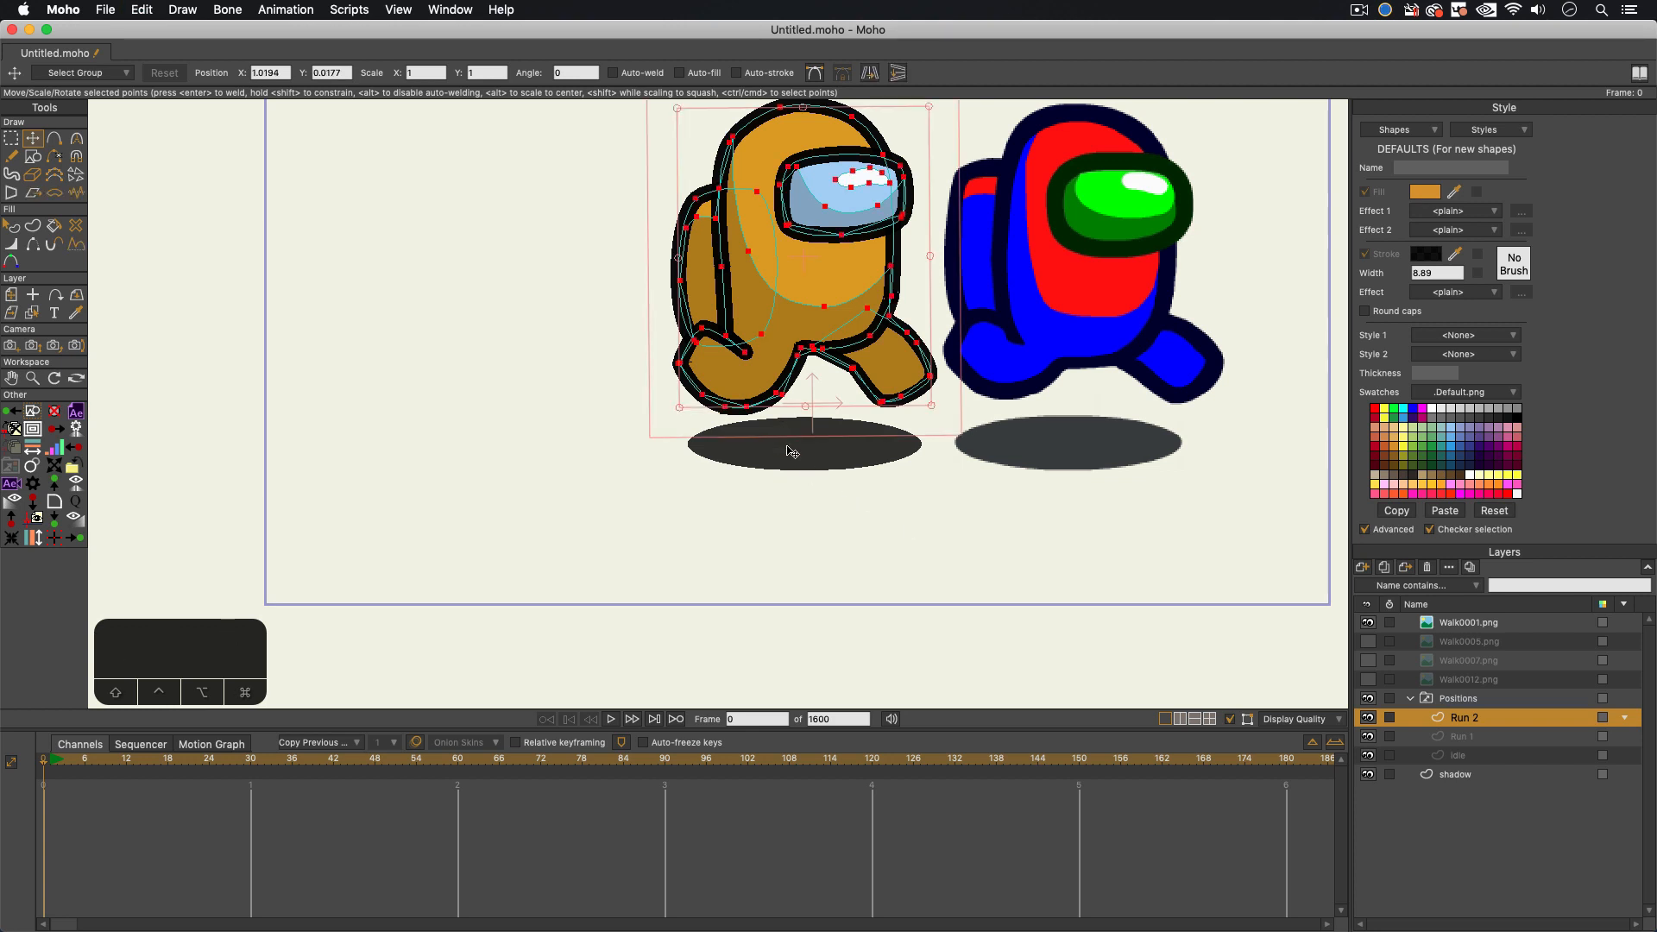
key(t)
drag(794, 368, 789, 340)
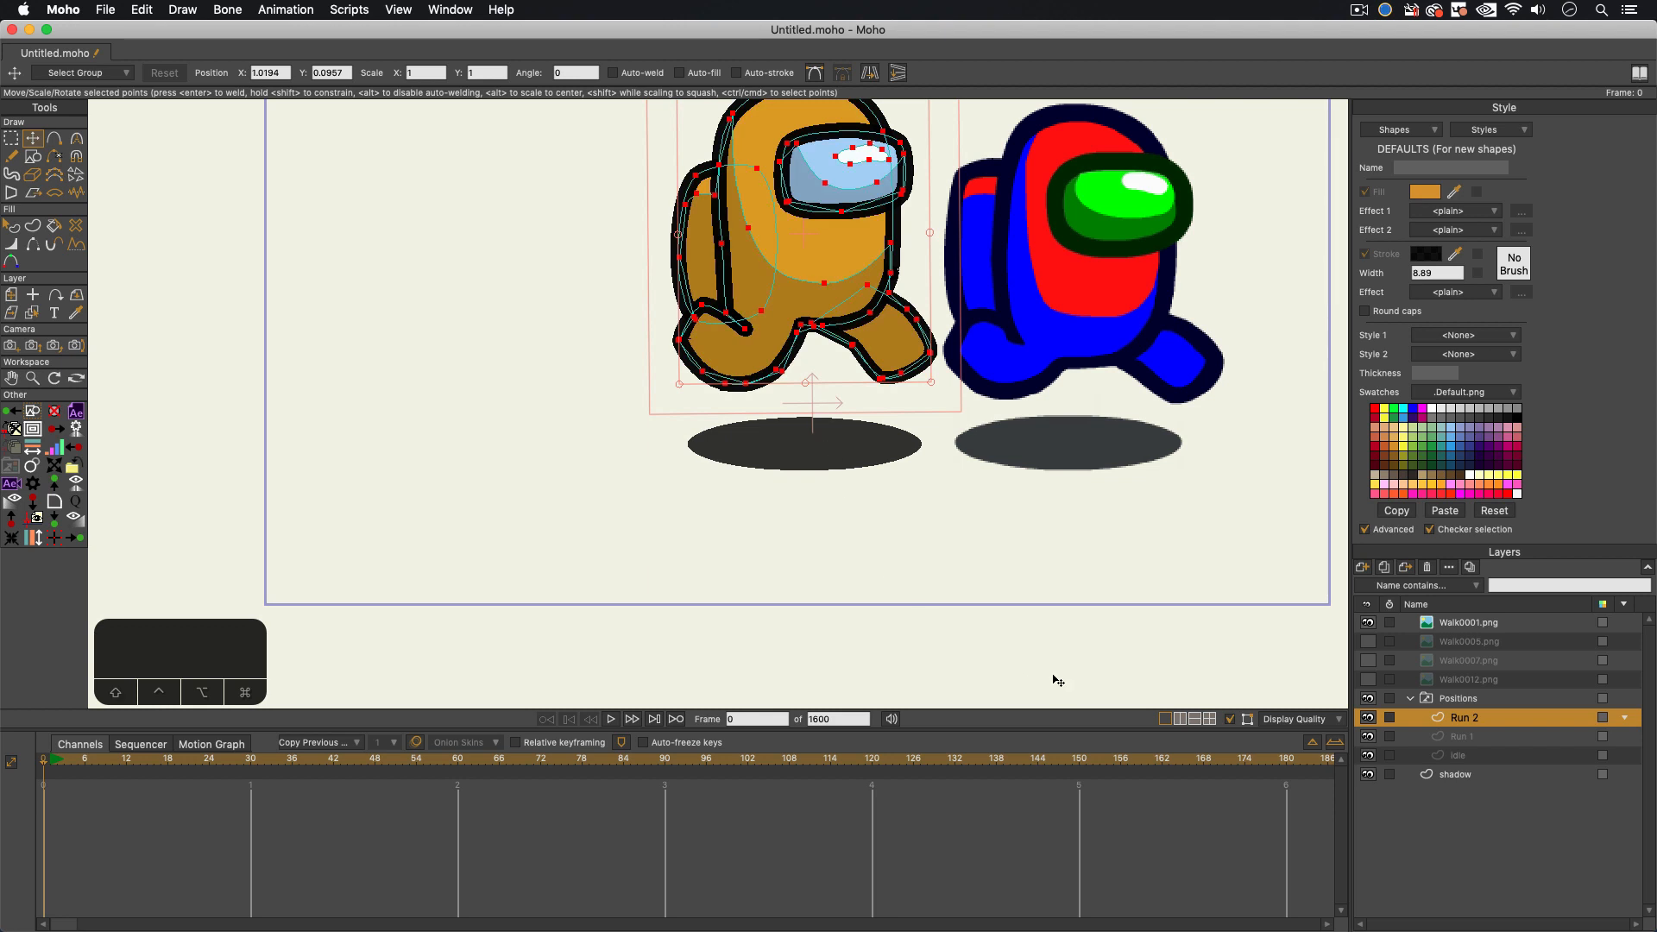
click(1441, 738)
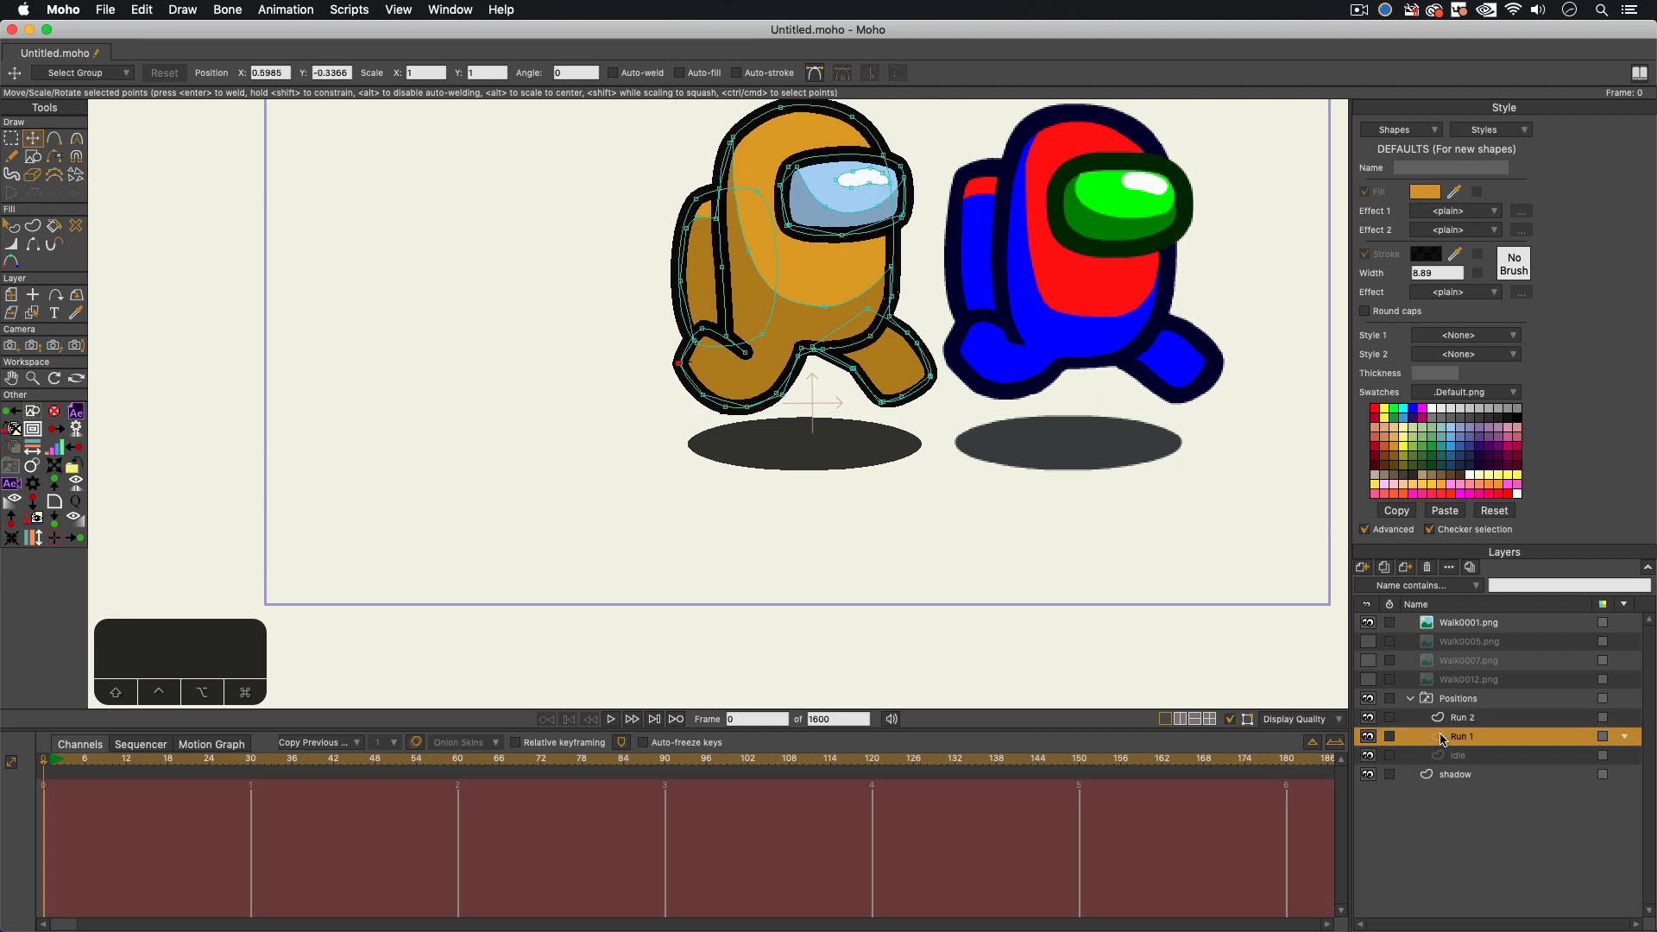
click(1457, 718)
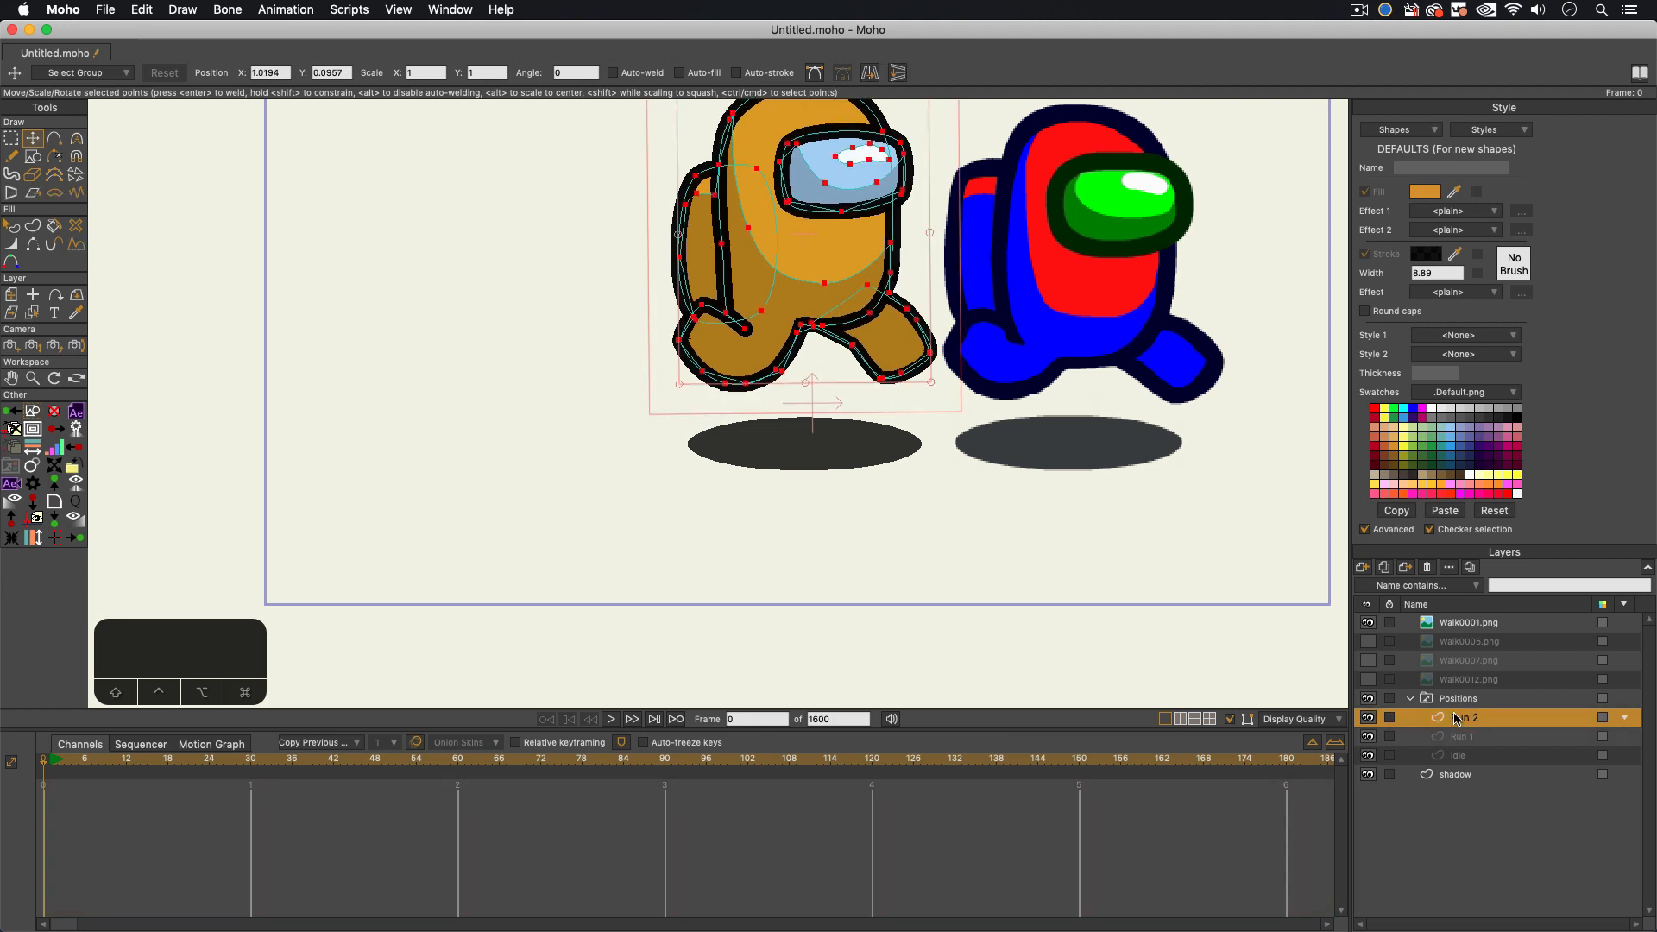
click(1460, 737)
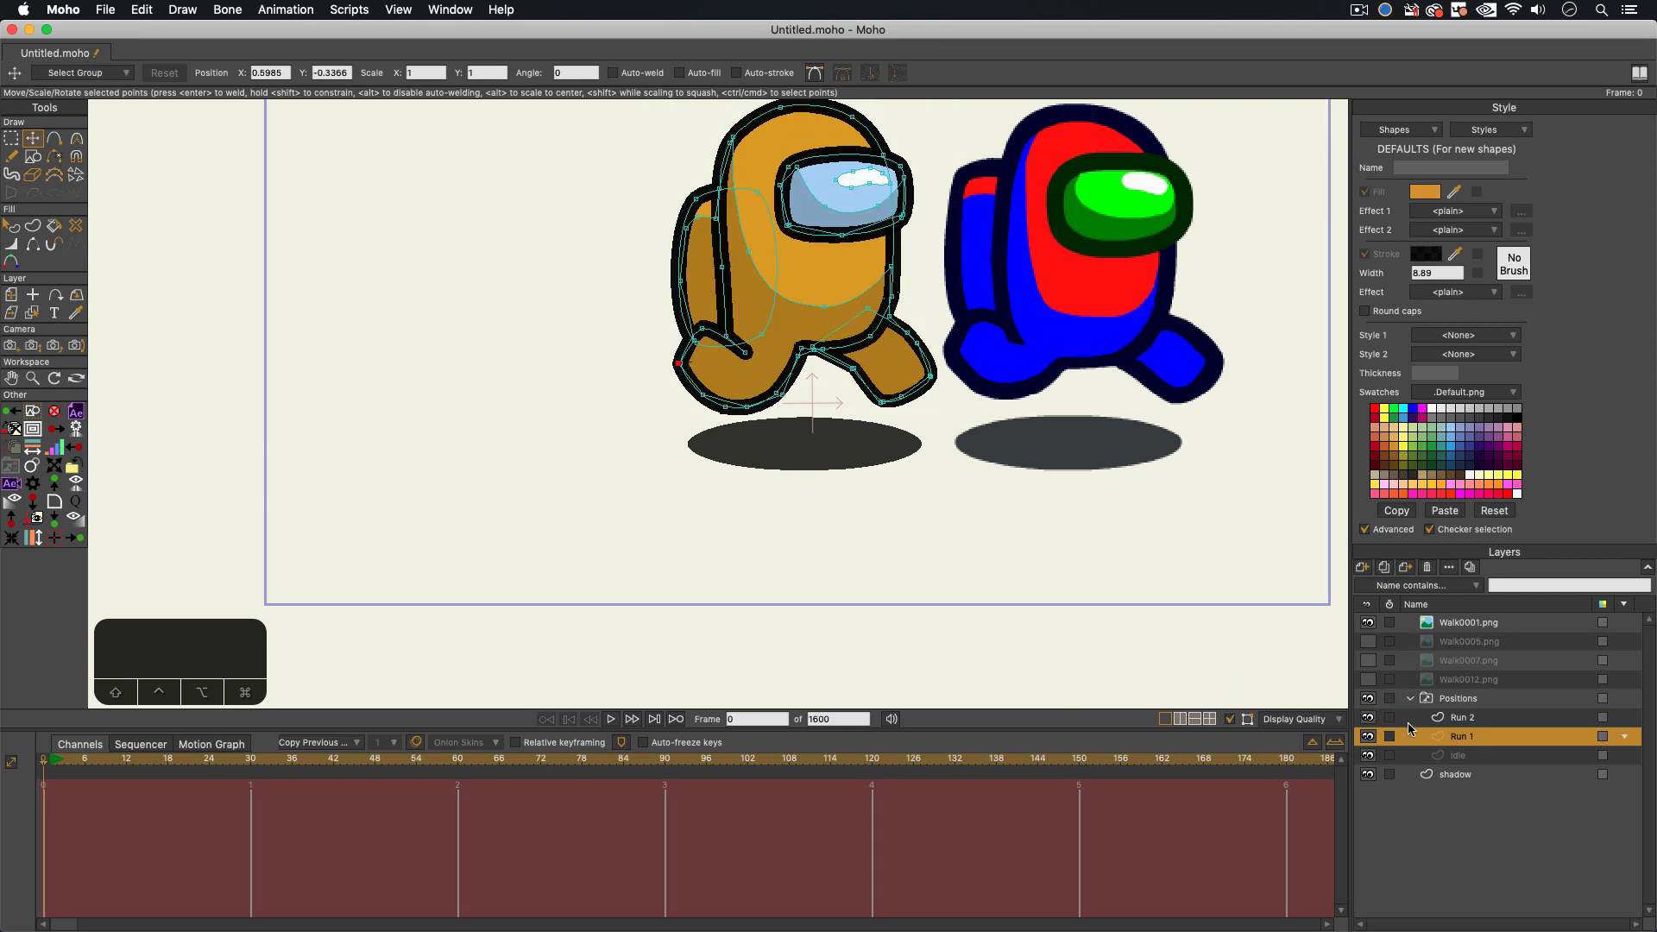
Step: Show the Walk0005.png reference instead of Walk0001.png and duplicate the Run 2 layer as Run 3
click(1368, 641)
click(1367, 624)
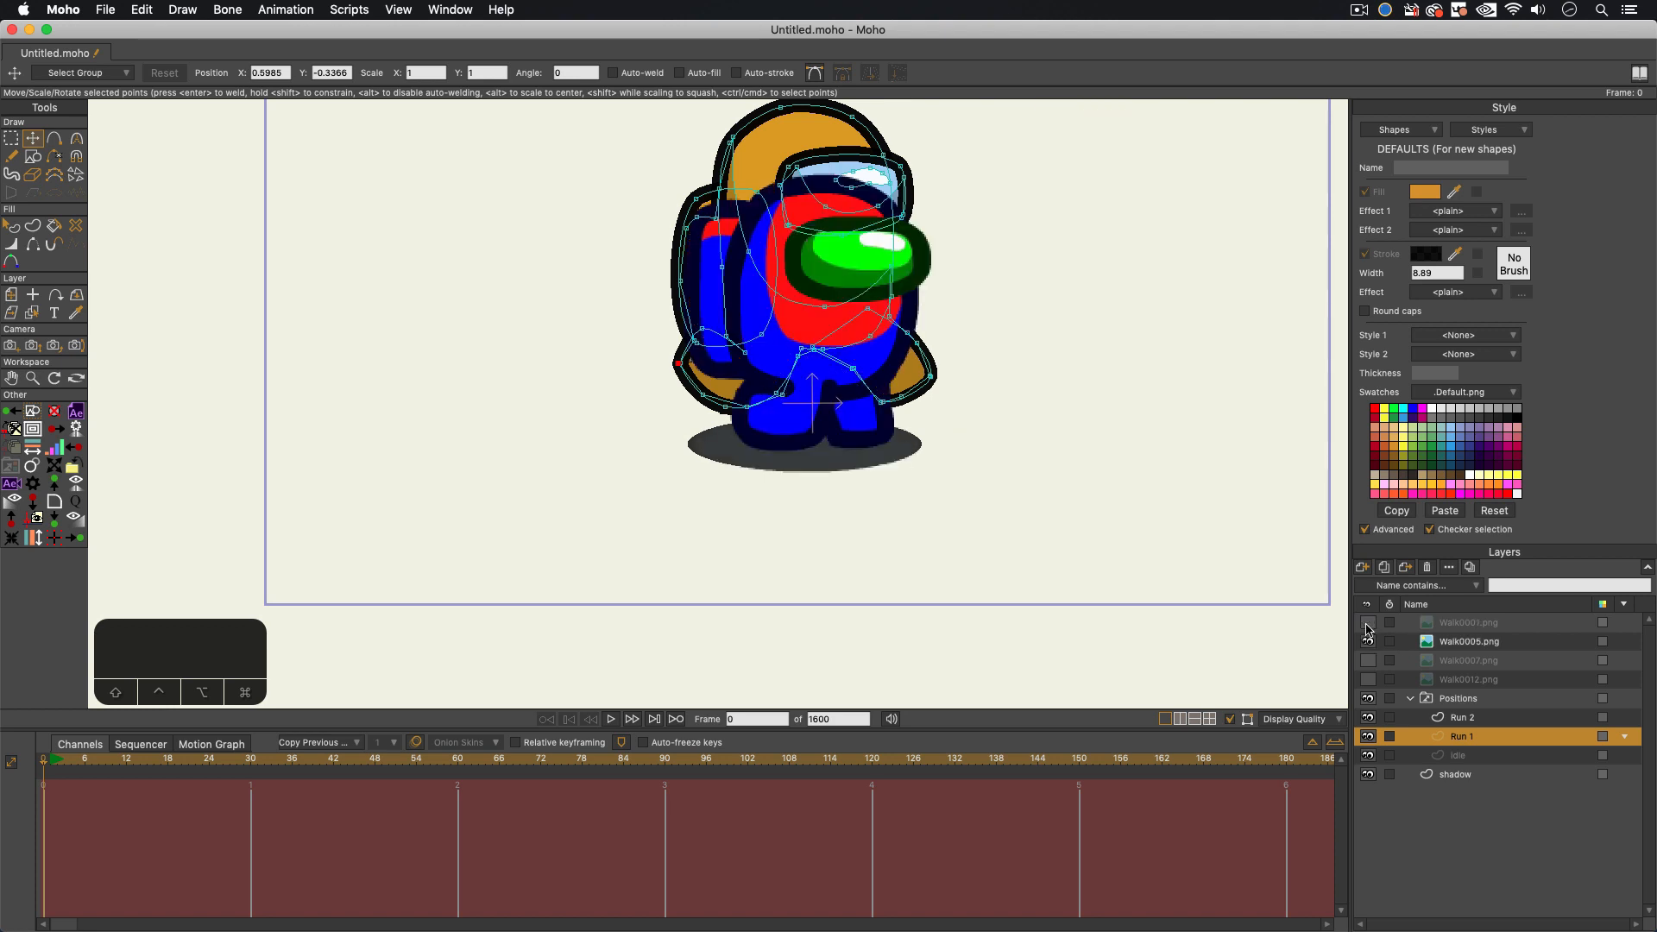
click(1461, 719)
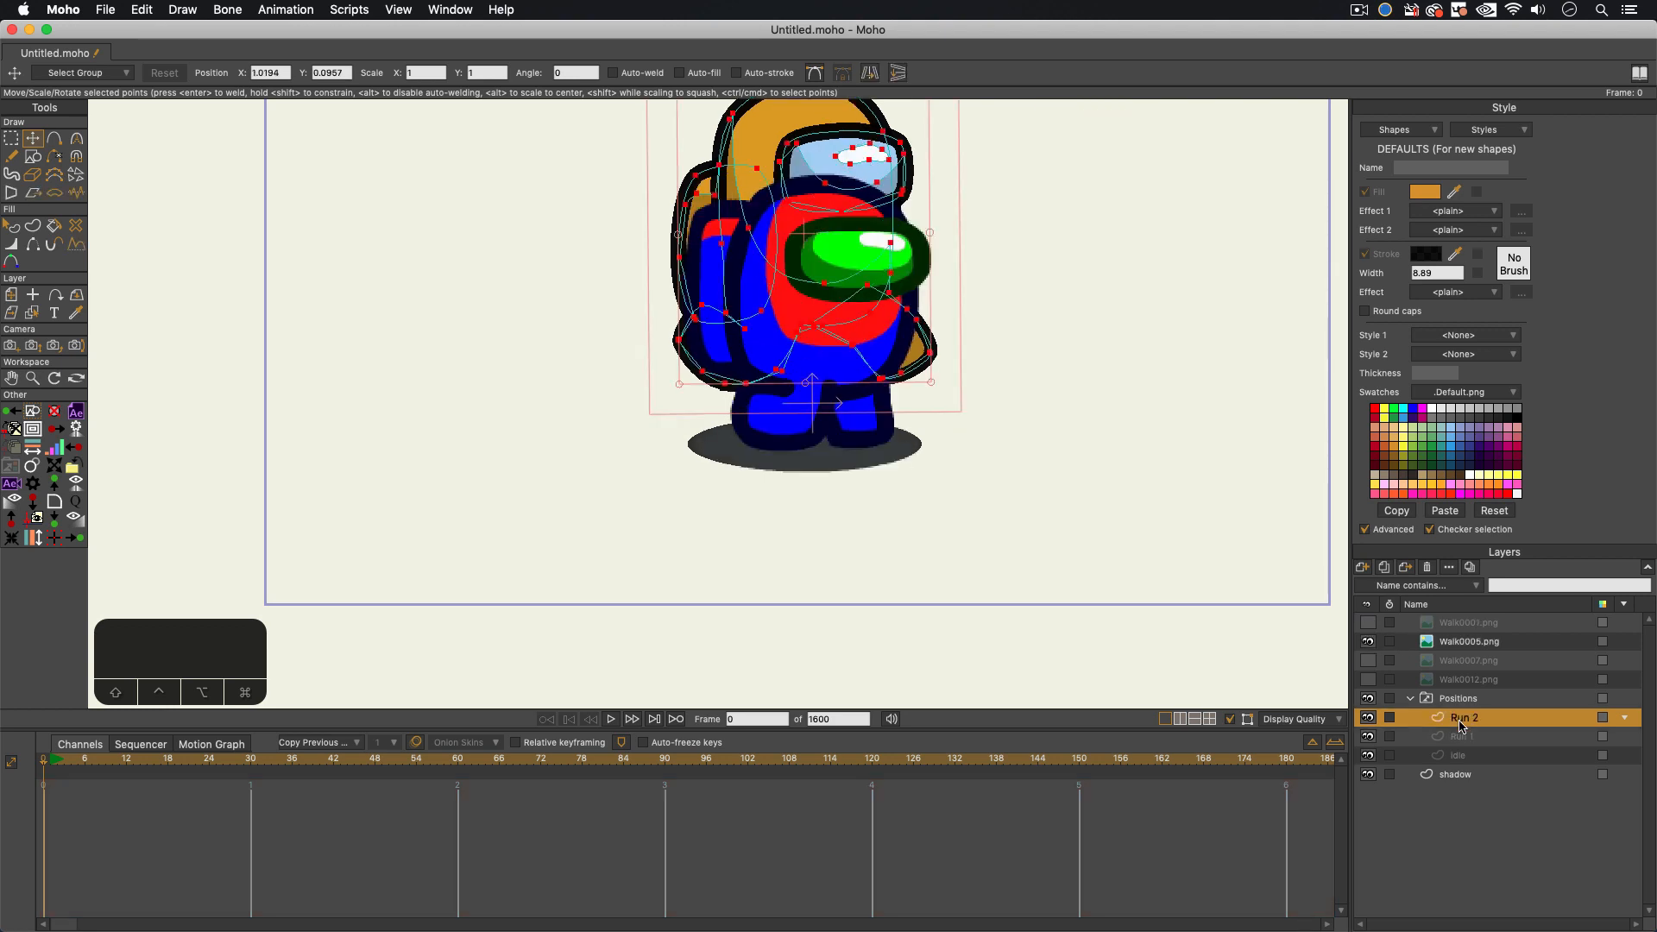
click(1384, 567)
text(Run 3)
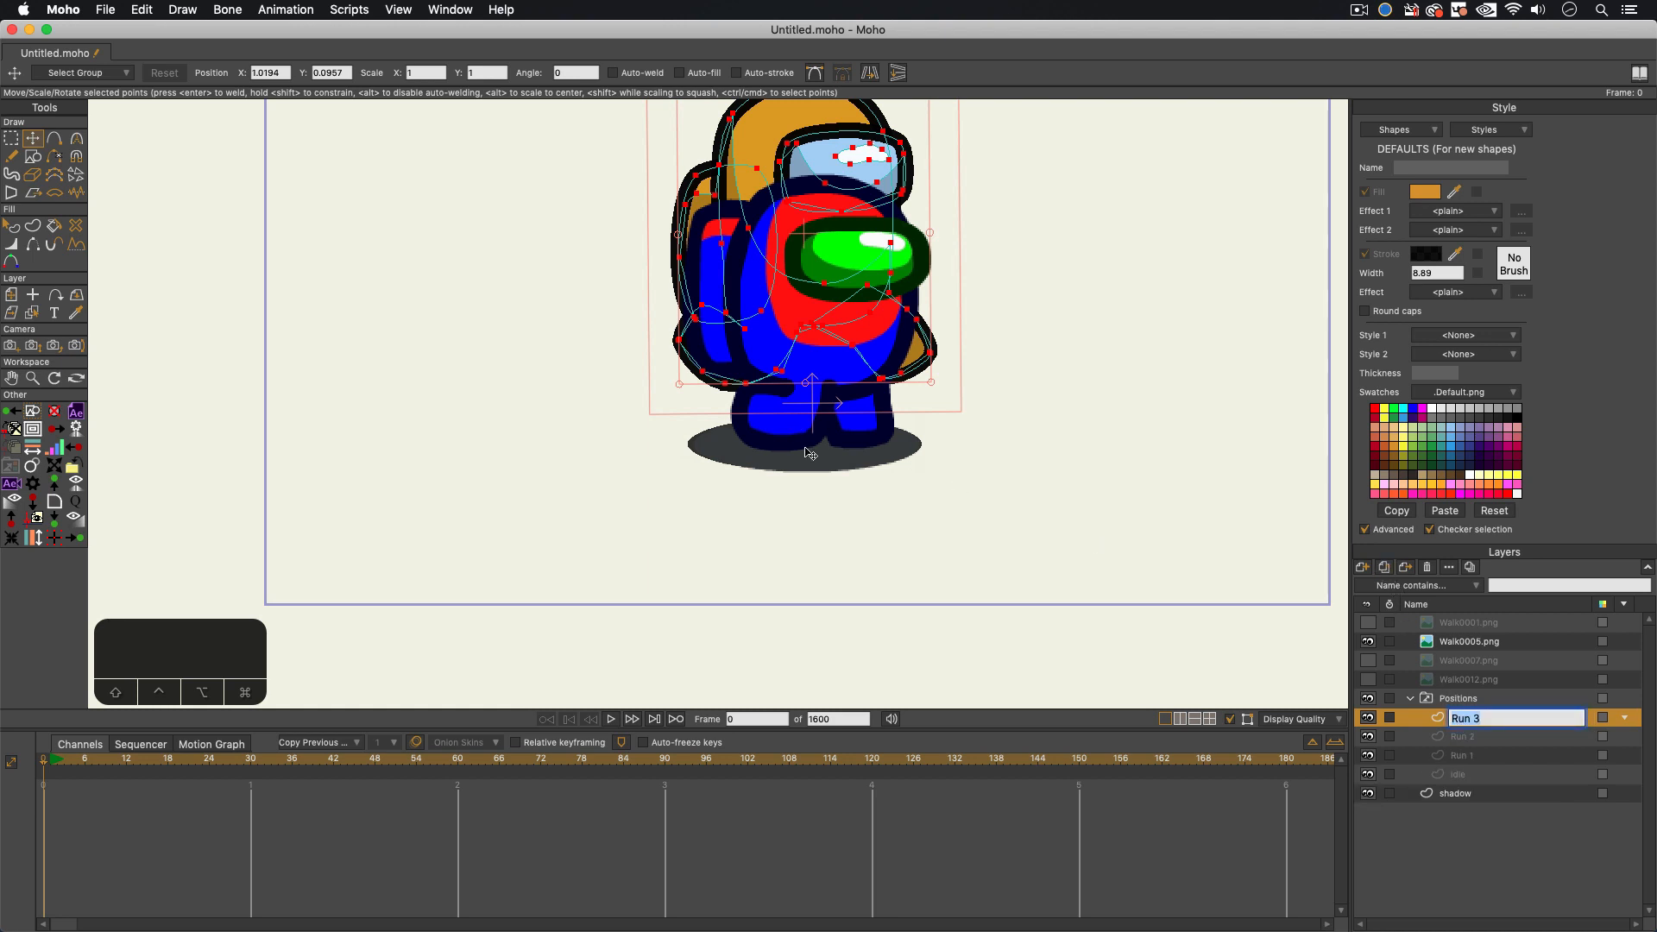
key(Return)
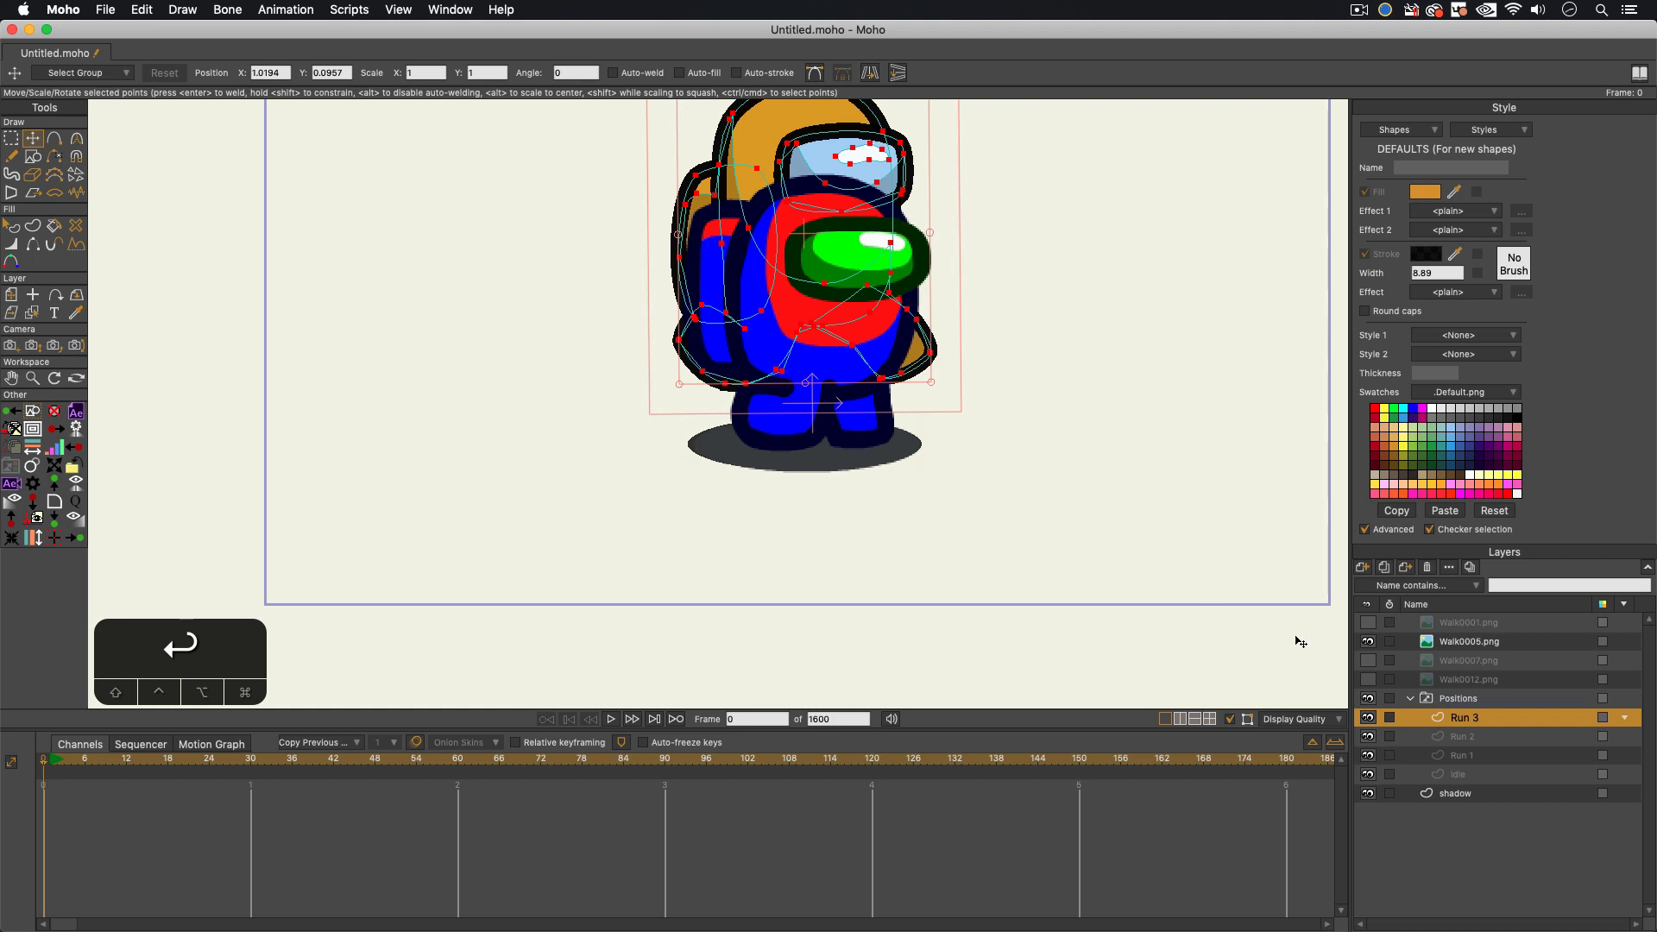
Step: Move the Walk0005.png reference beside the character, and lower and squash the Run 3 points to match its height
click(1453, 641)
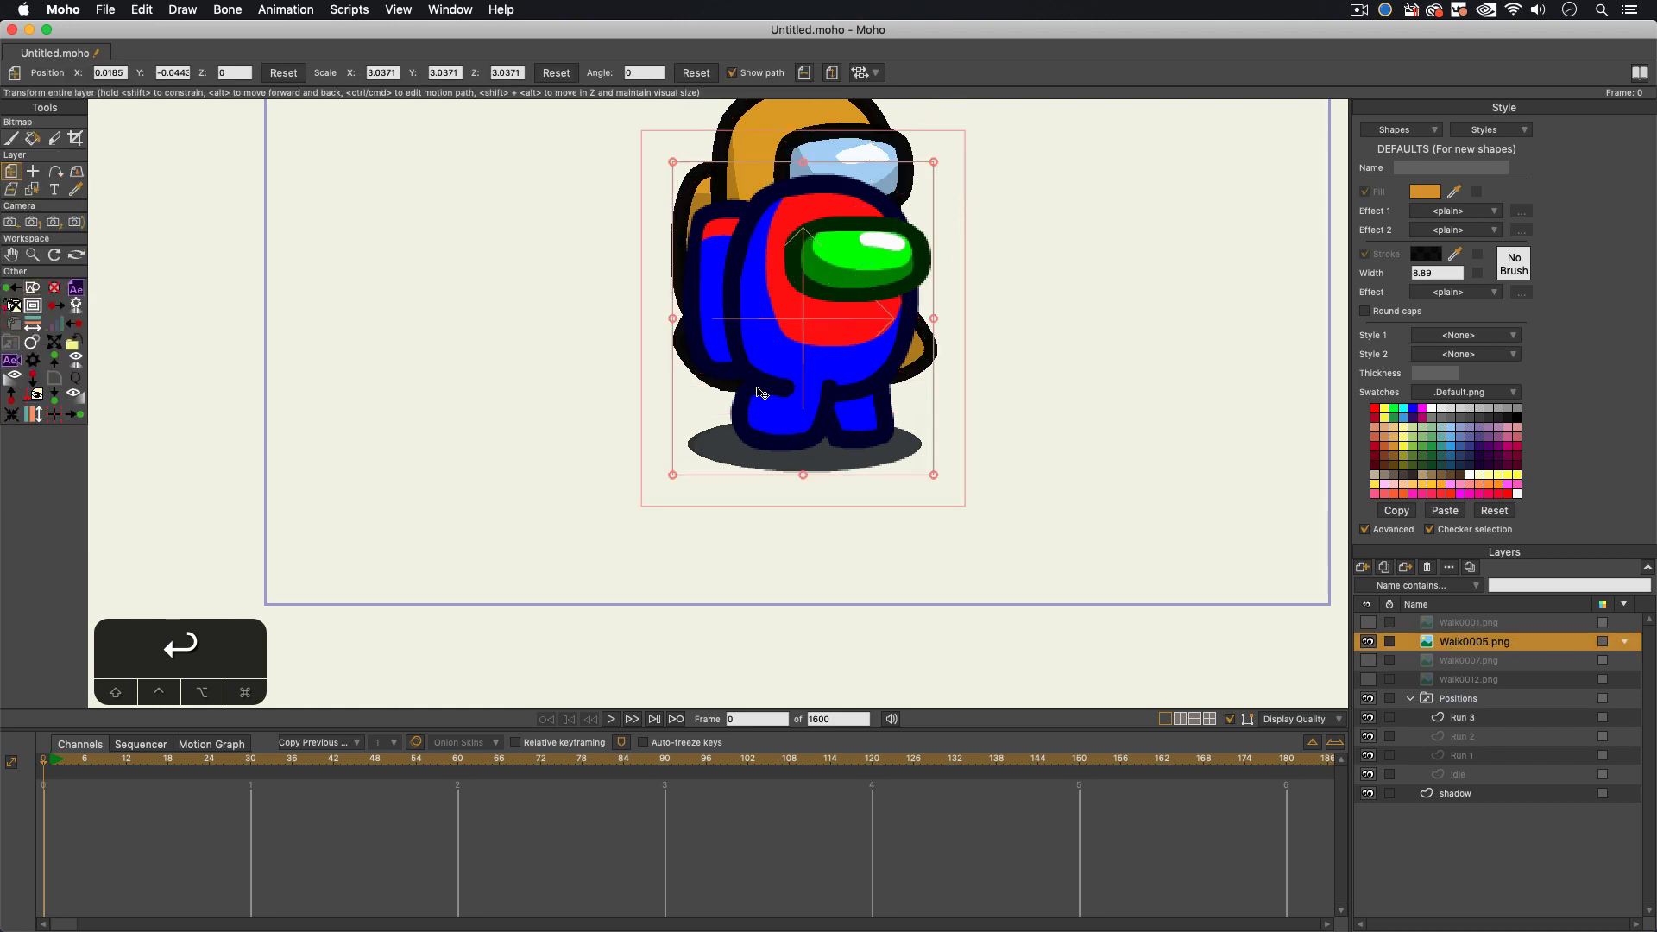
drag(758, 393, 1065, 448)
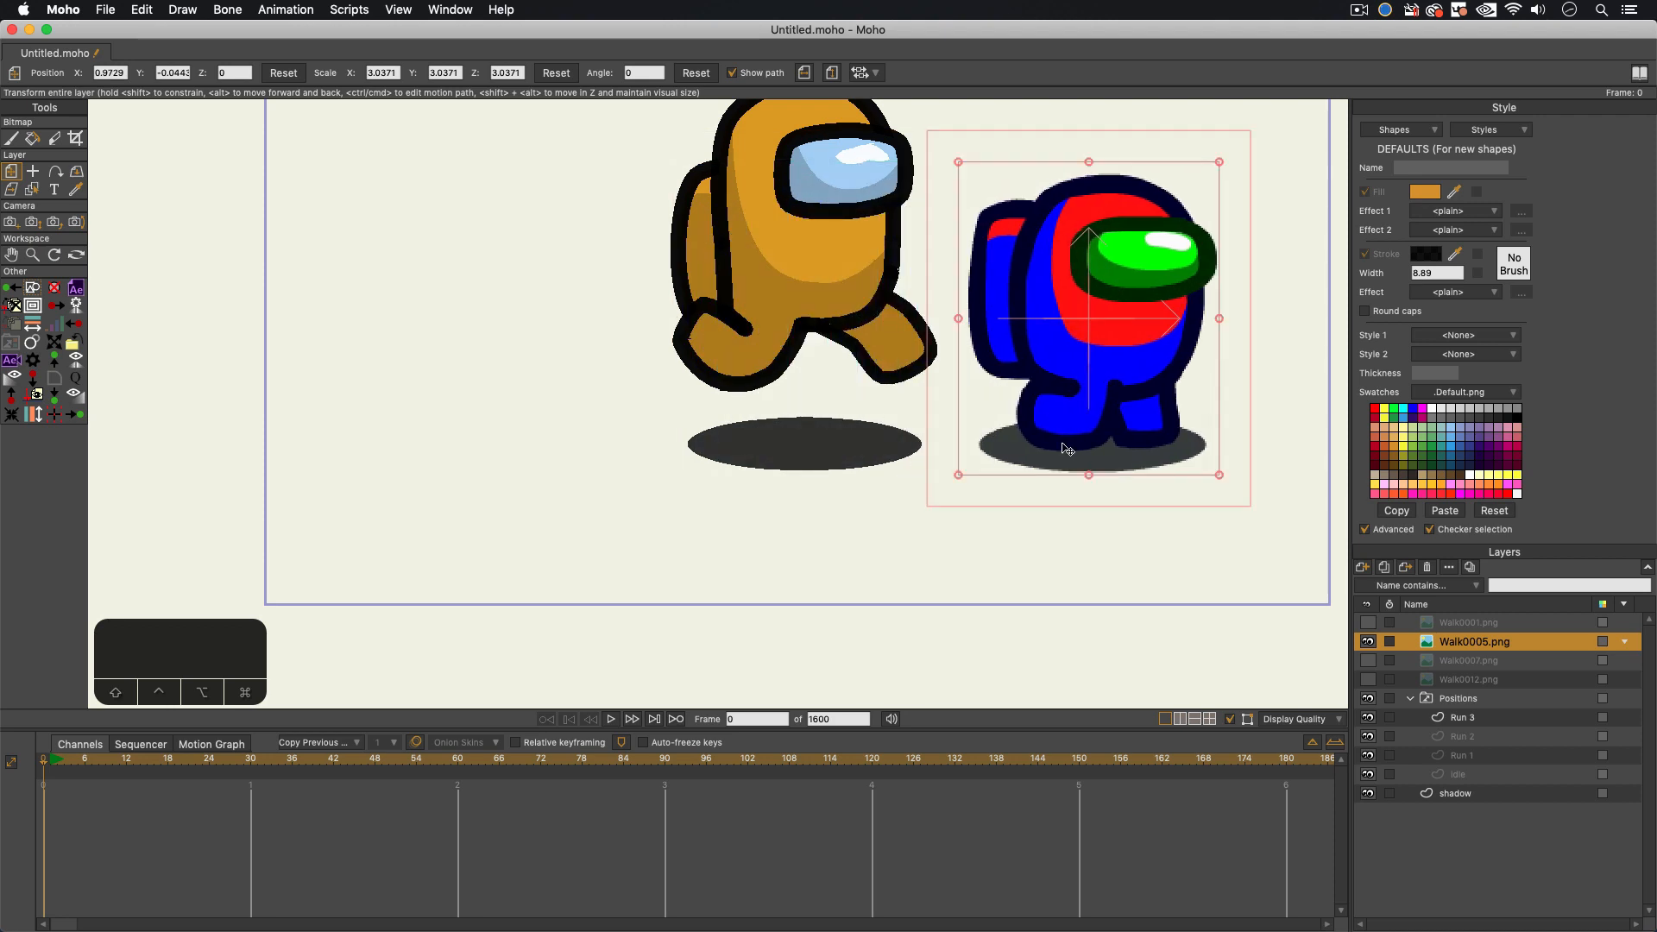
click(1458, 721)
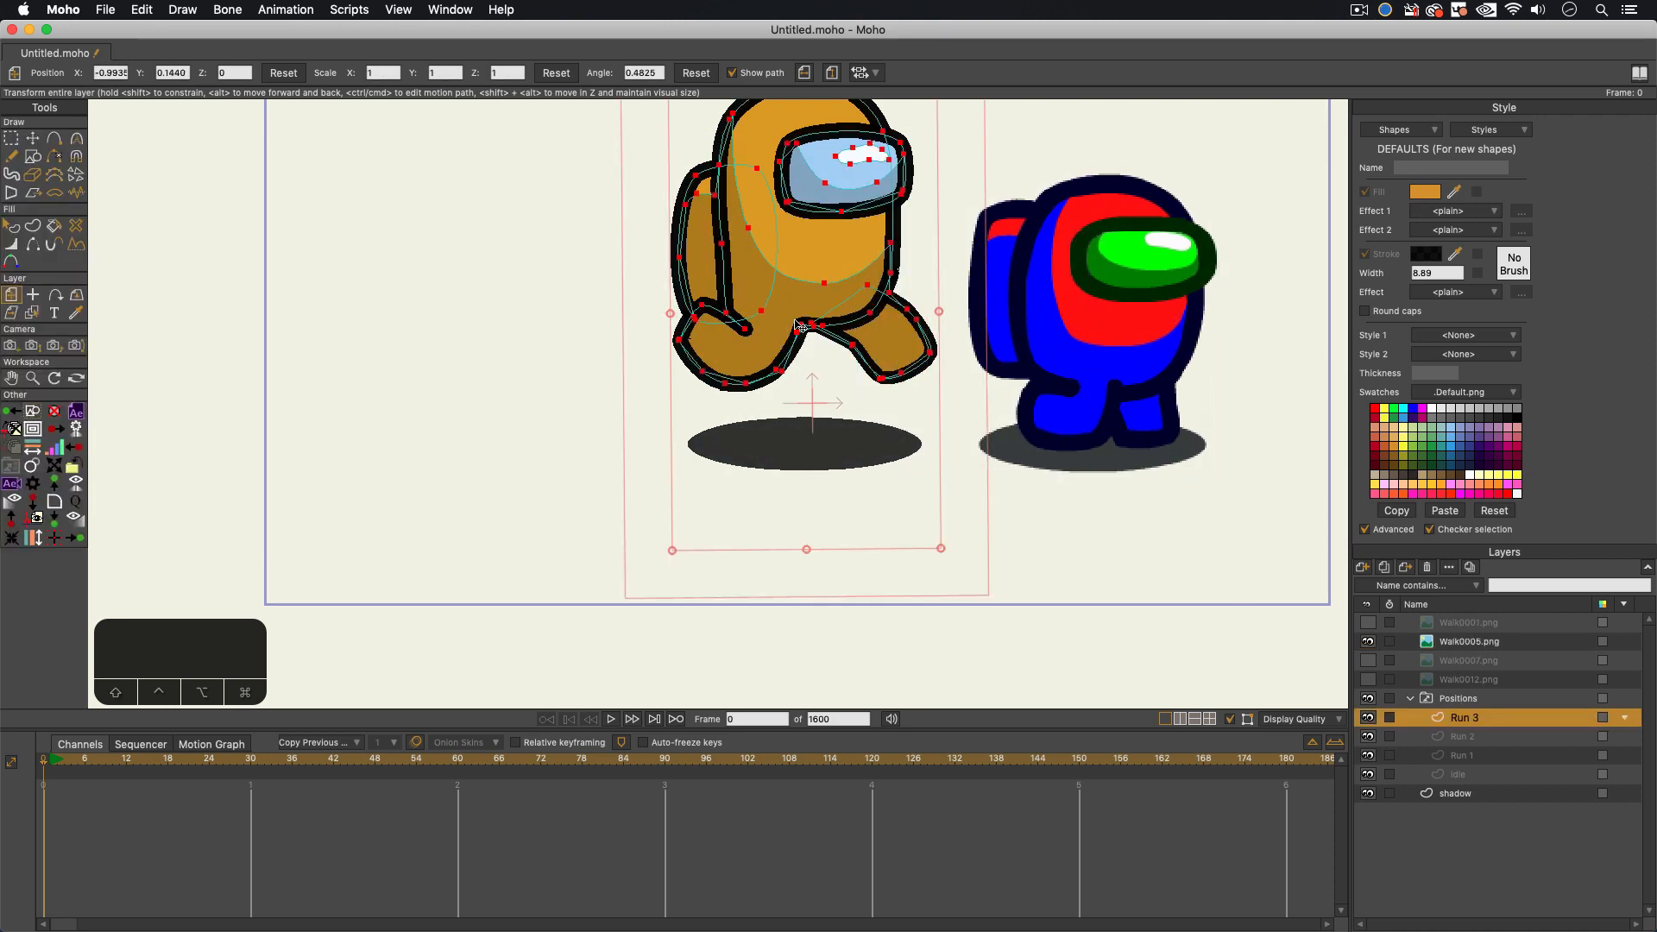
key(t)
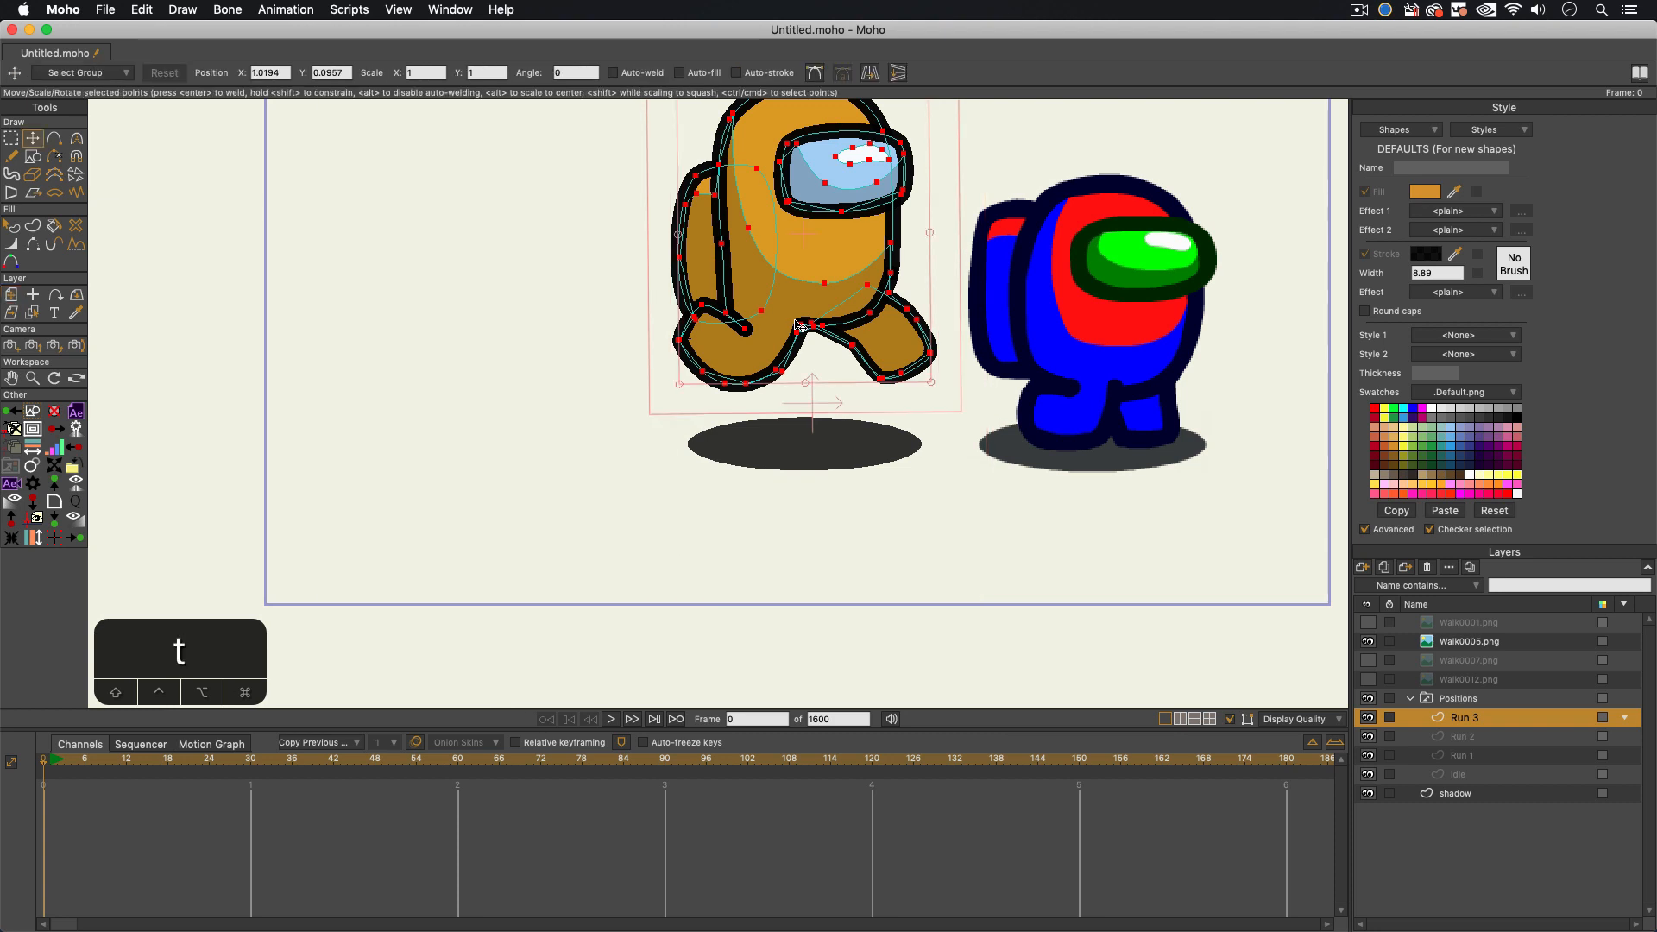
drag(794, 274, 803, 351)
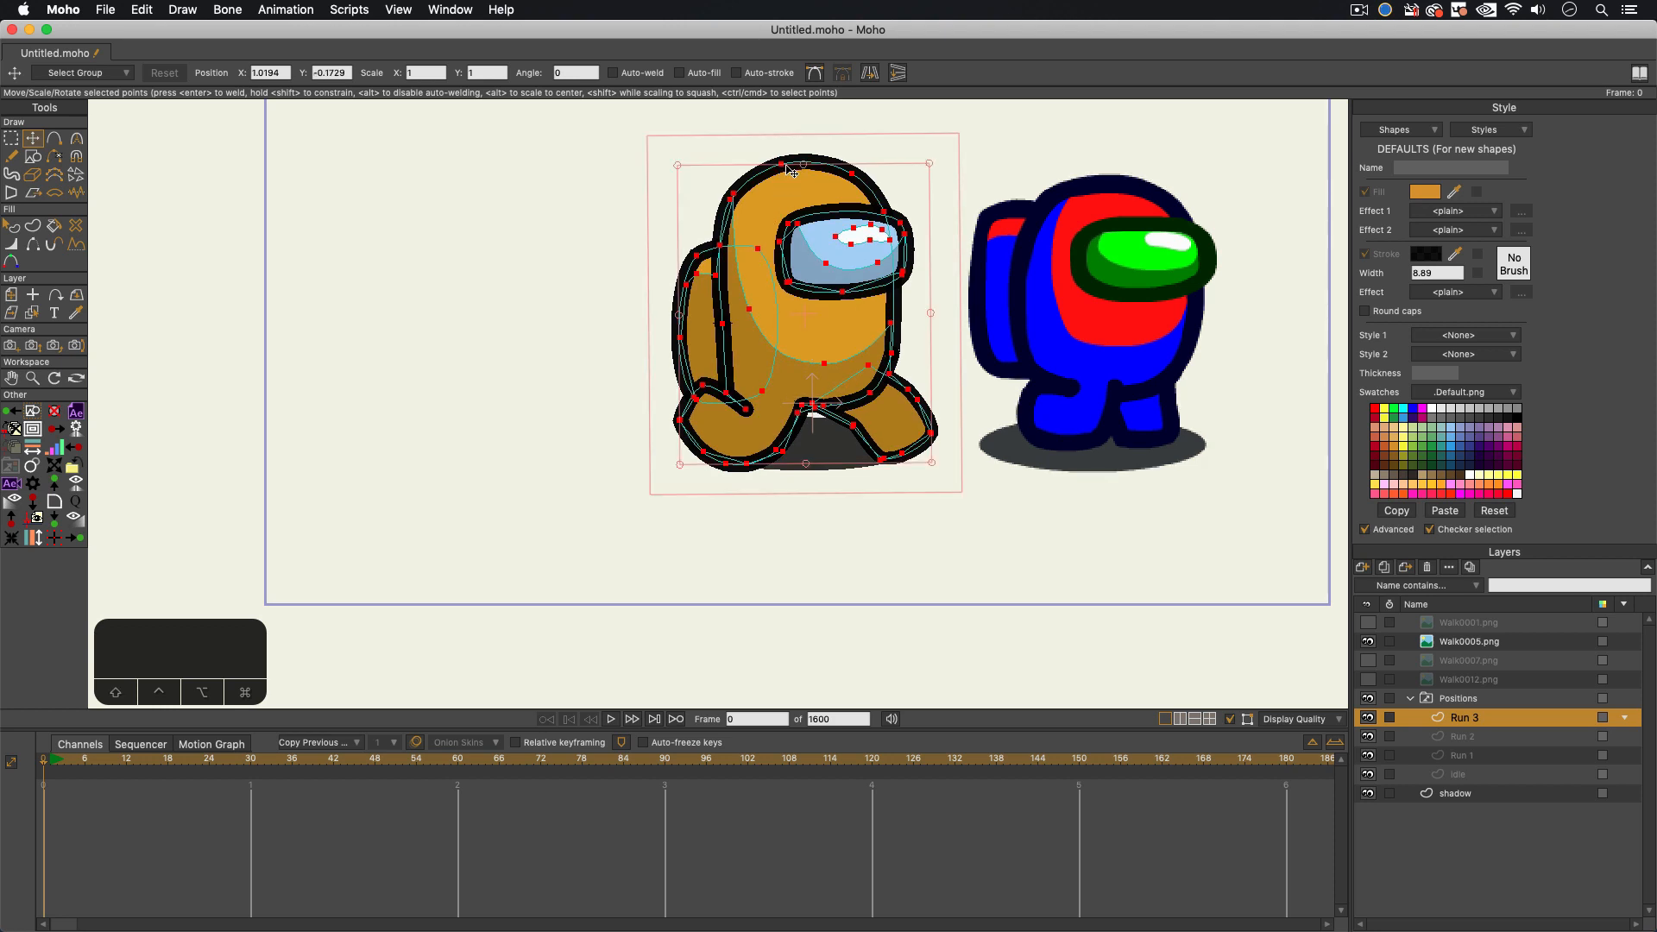
drag(803, 170, 807, 188)
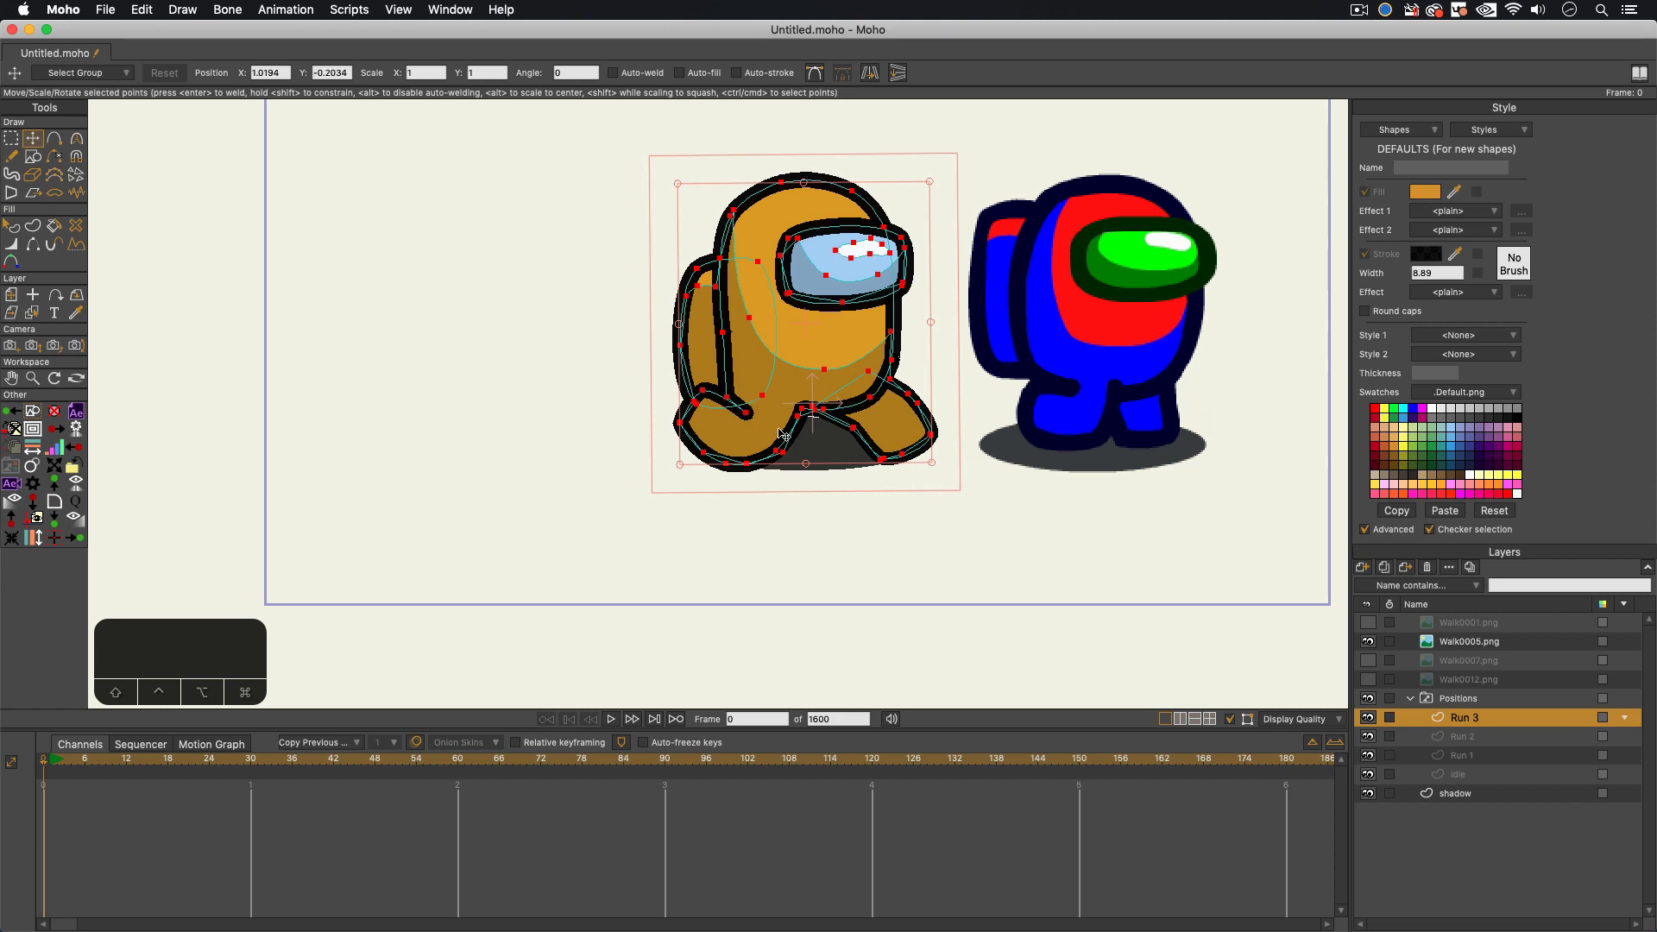
Step: Move the Run 3 body's shading shape off to the empty side of the character
key(t)
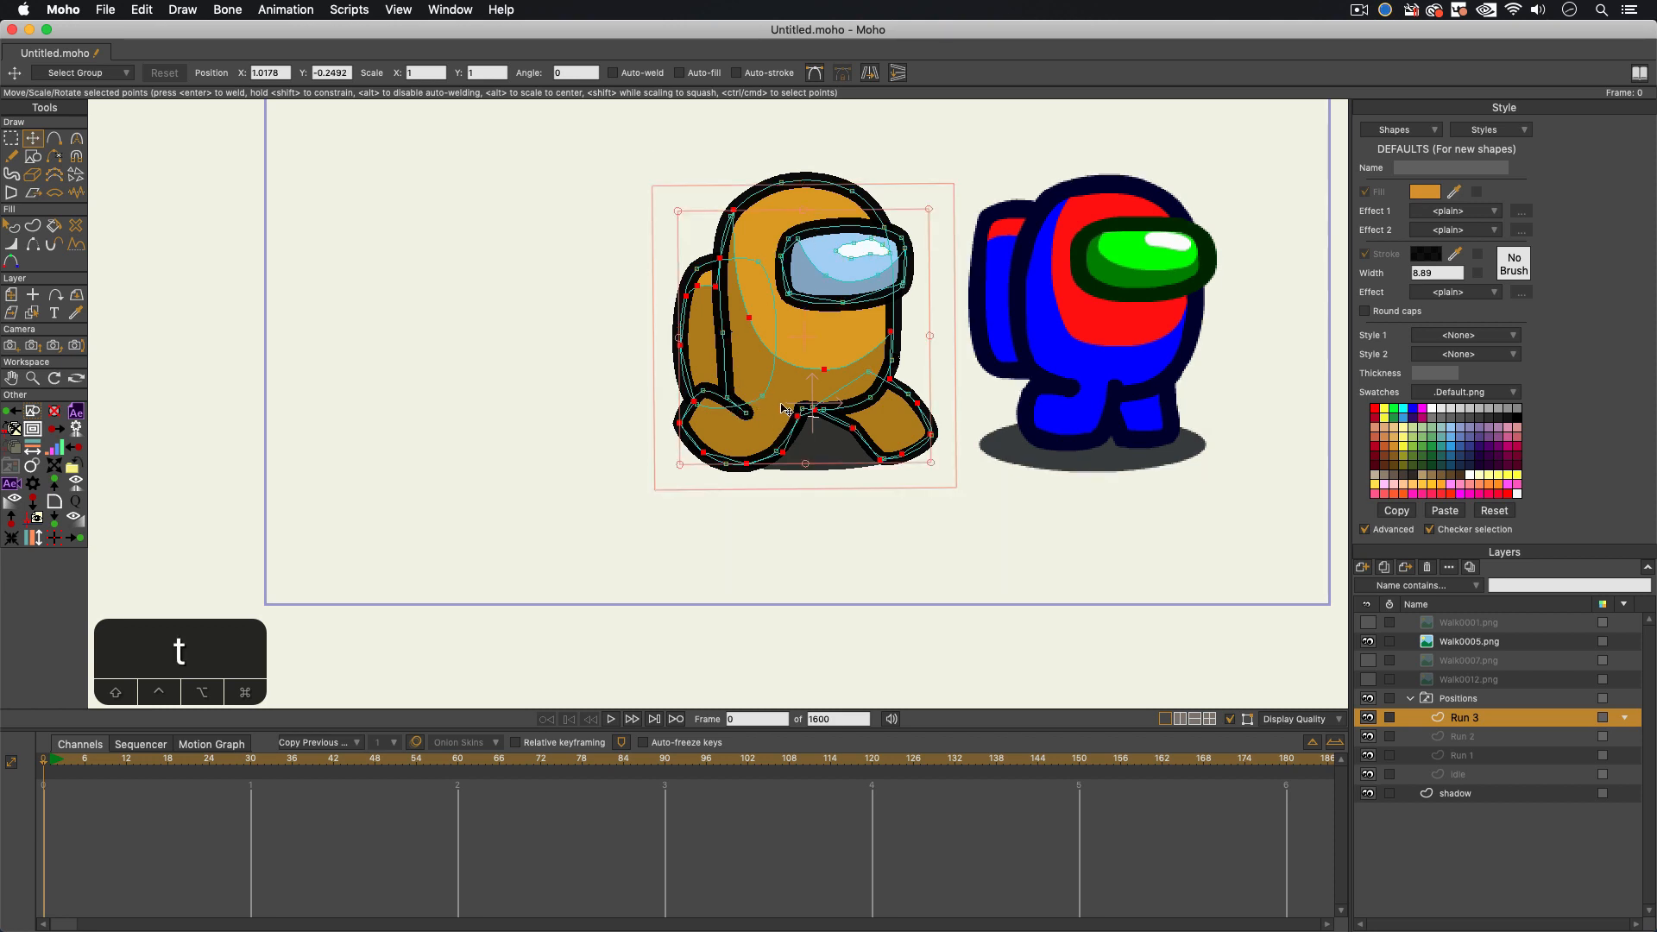
click(542, 393)
drag(542, 393, 449, 394)
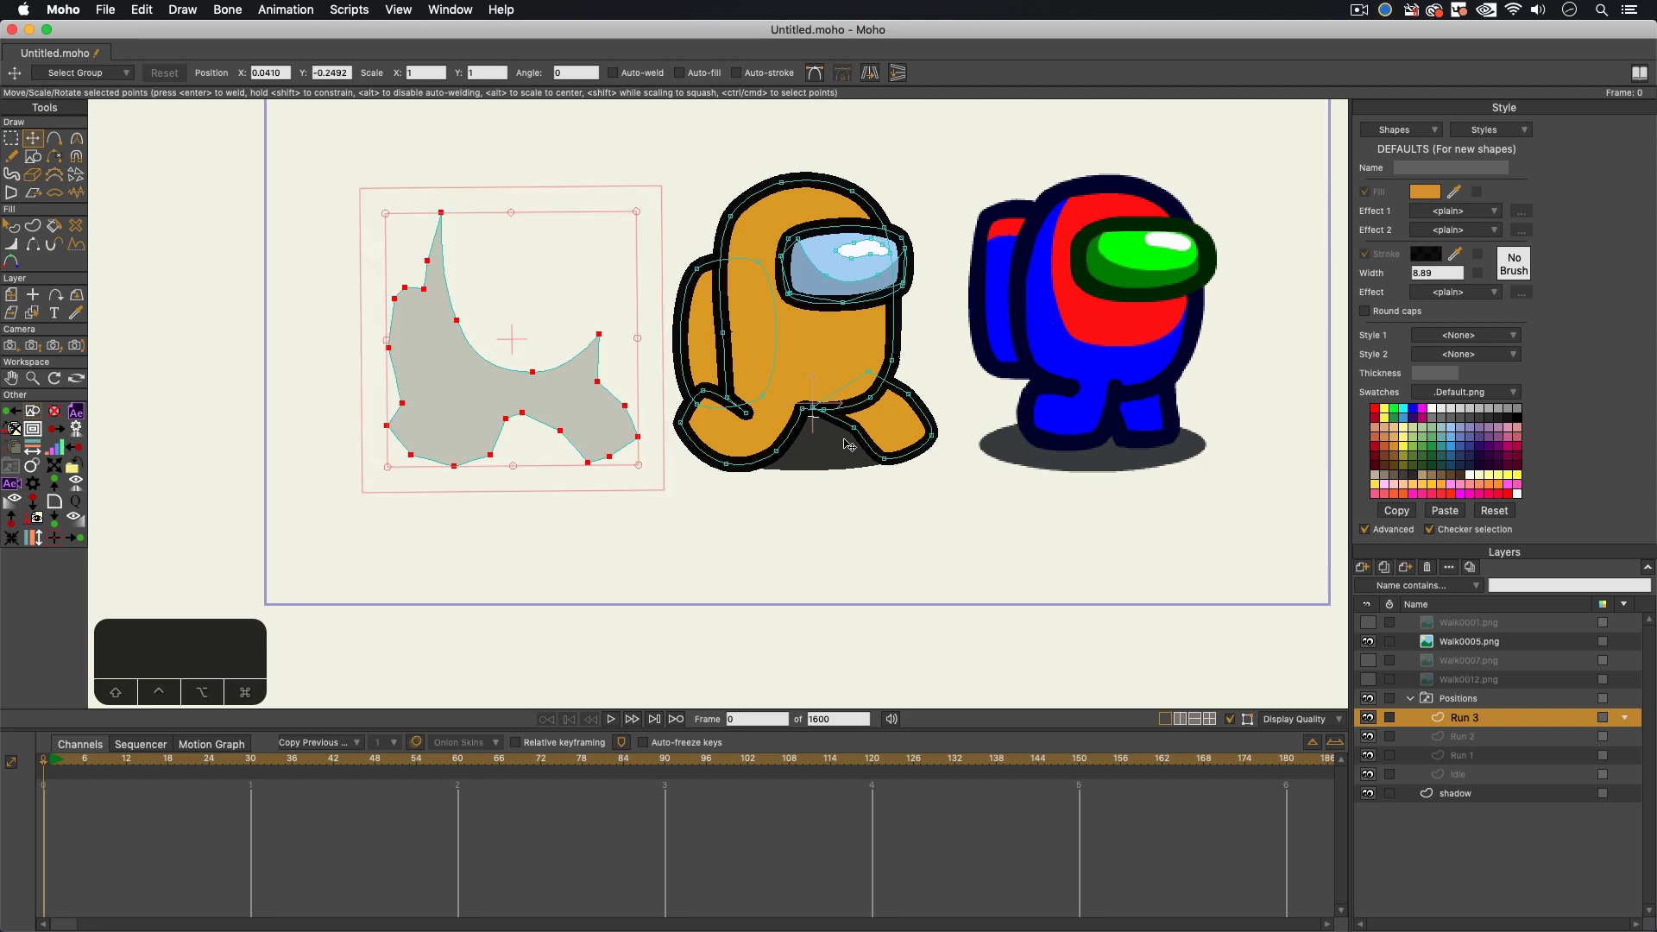
Step: Reshape both spread legs of Run 3 into short, closed standing legs like those in the Walk0005.png reference
key(t)
drag(856, 430, 810, 416)
drag(934, 439, 874, 372)
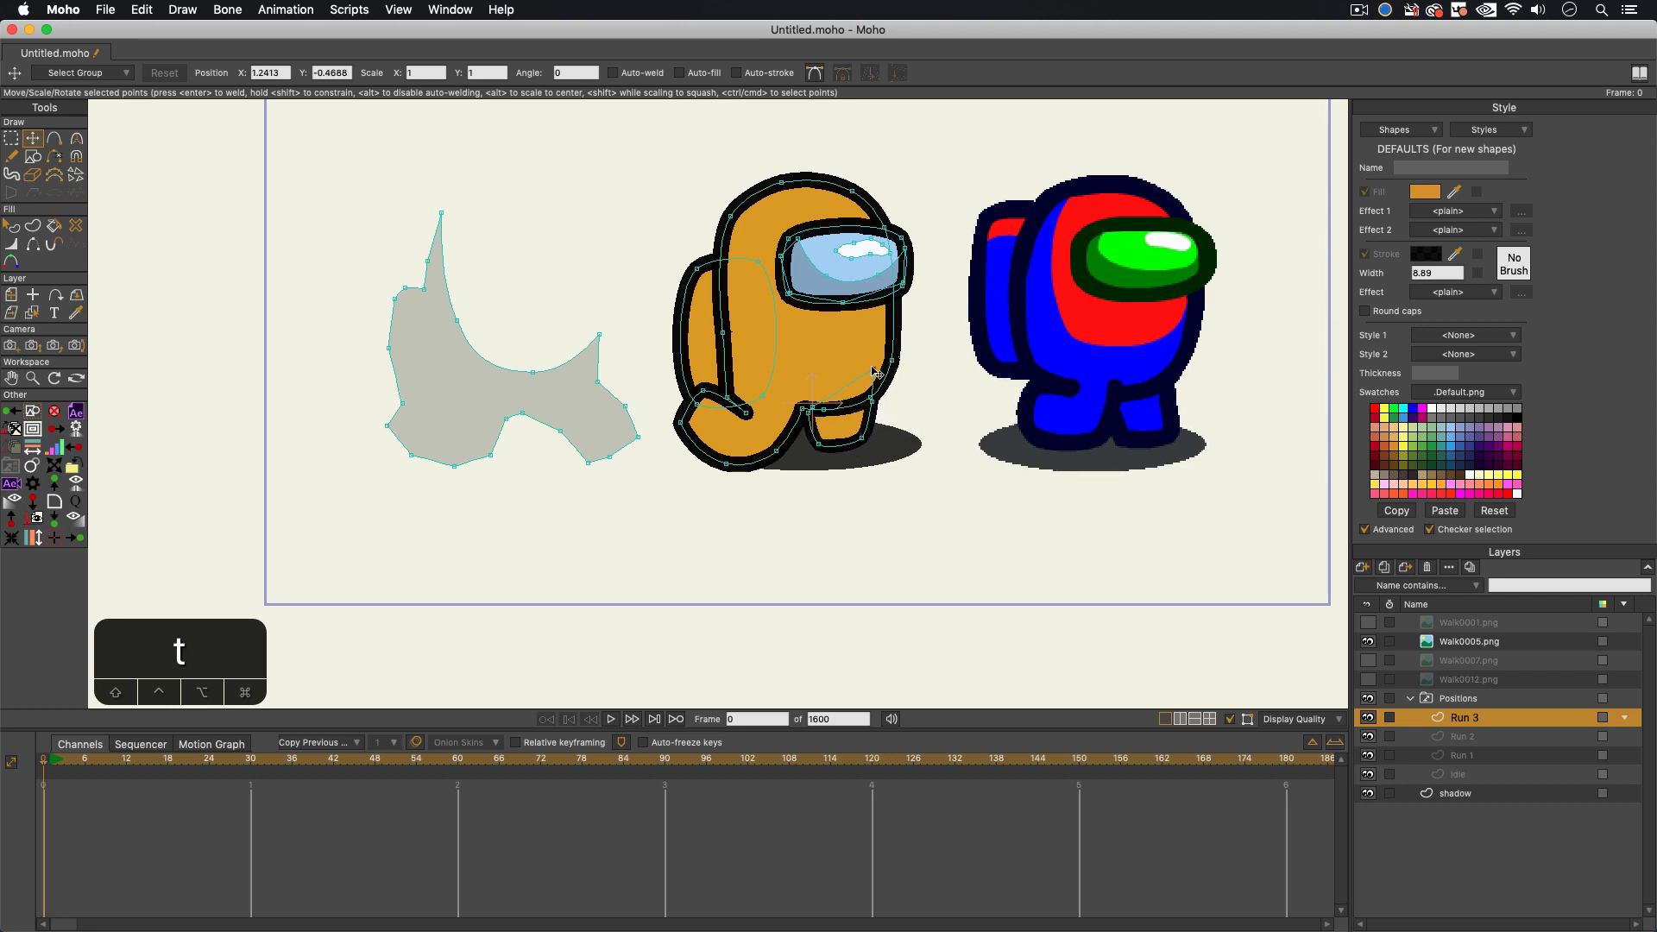
key(t)
drag(776, 450, 799, 424)
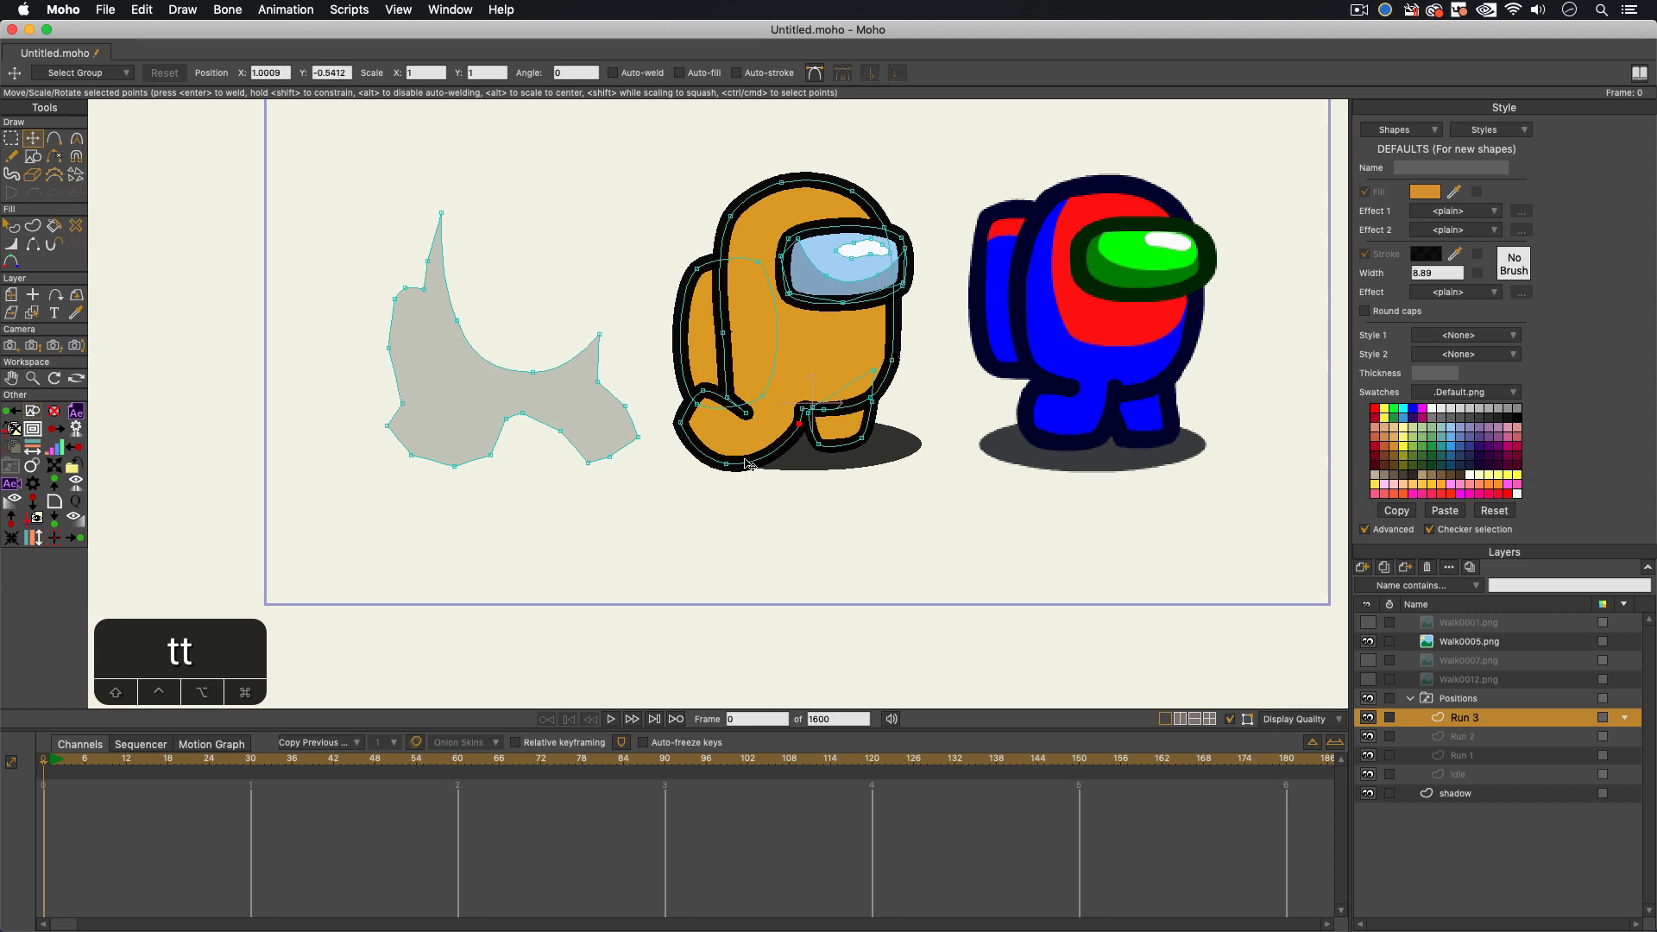
drag(726, 463, 798, 439)
drag(680, 422, 726, 441)
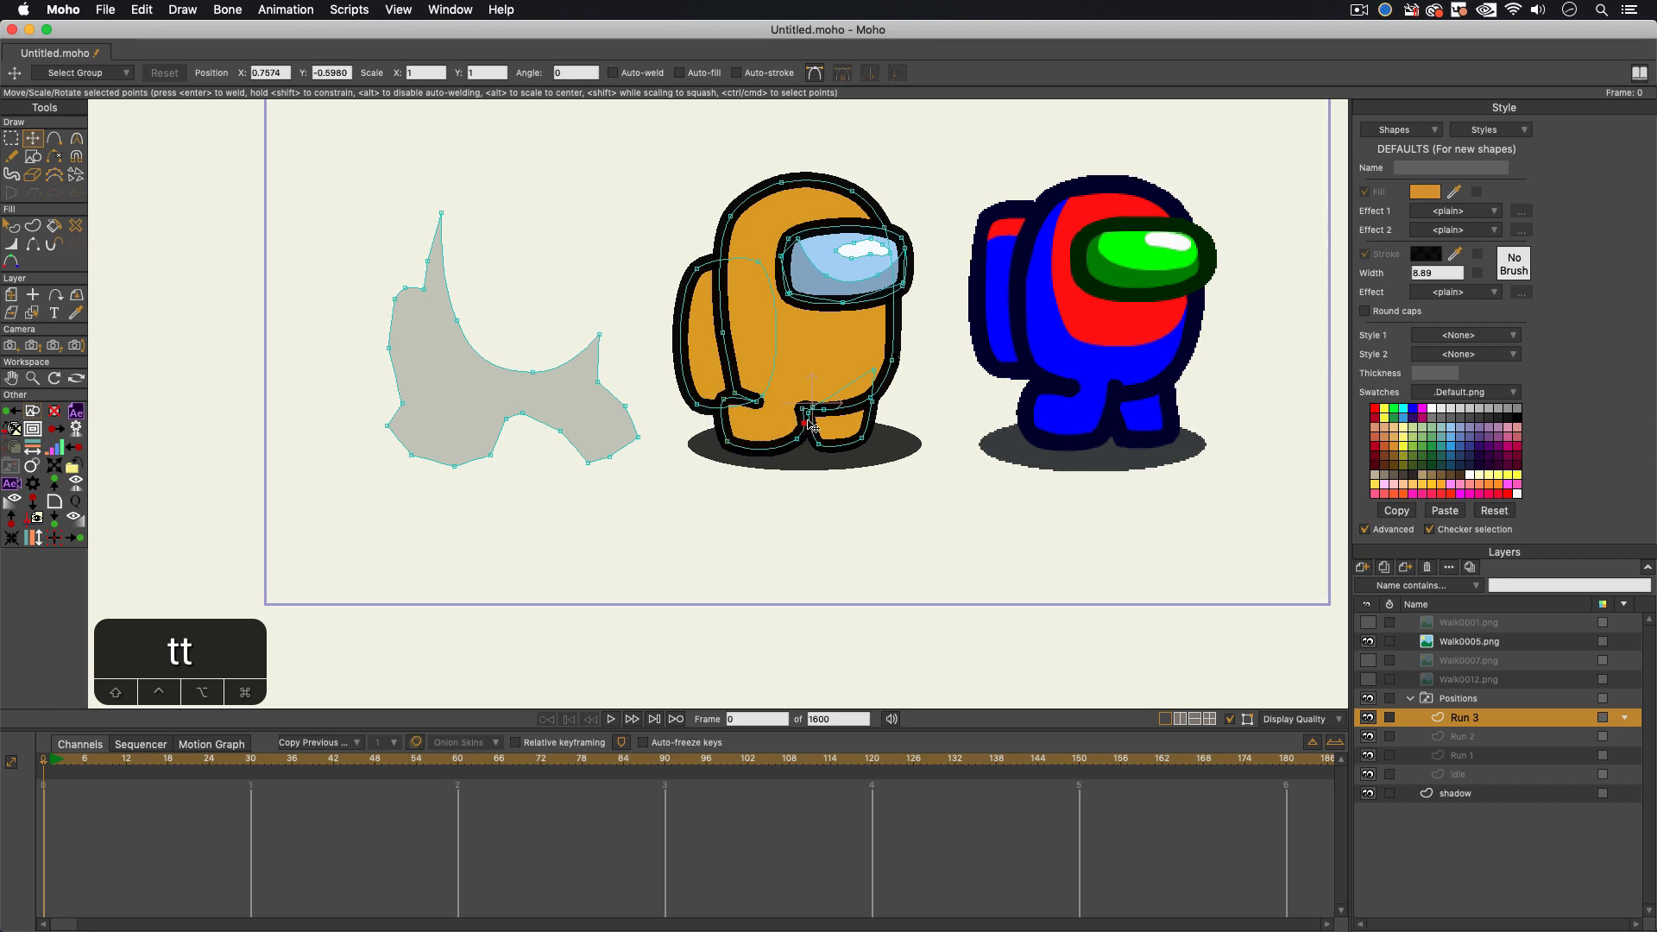
Step: Form a narrow gap between the Run 3 legs and adjust the rear leg's crease and outer corner points
mouse_move(810, 409)
mouse_down()
mouse_move(812, 394)
mouse_move(810, 424)
mouse_up()
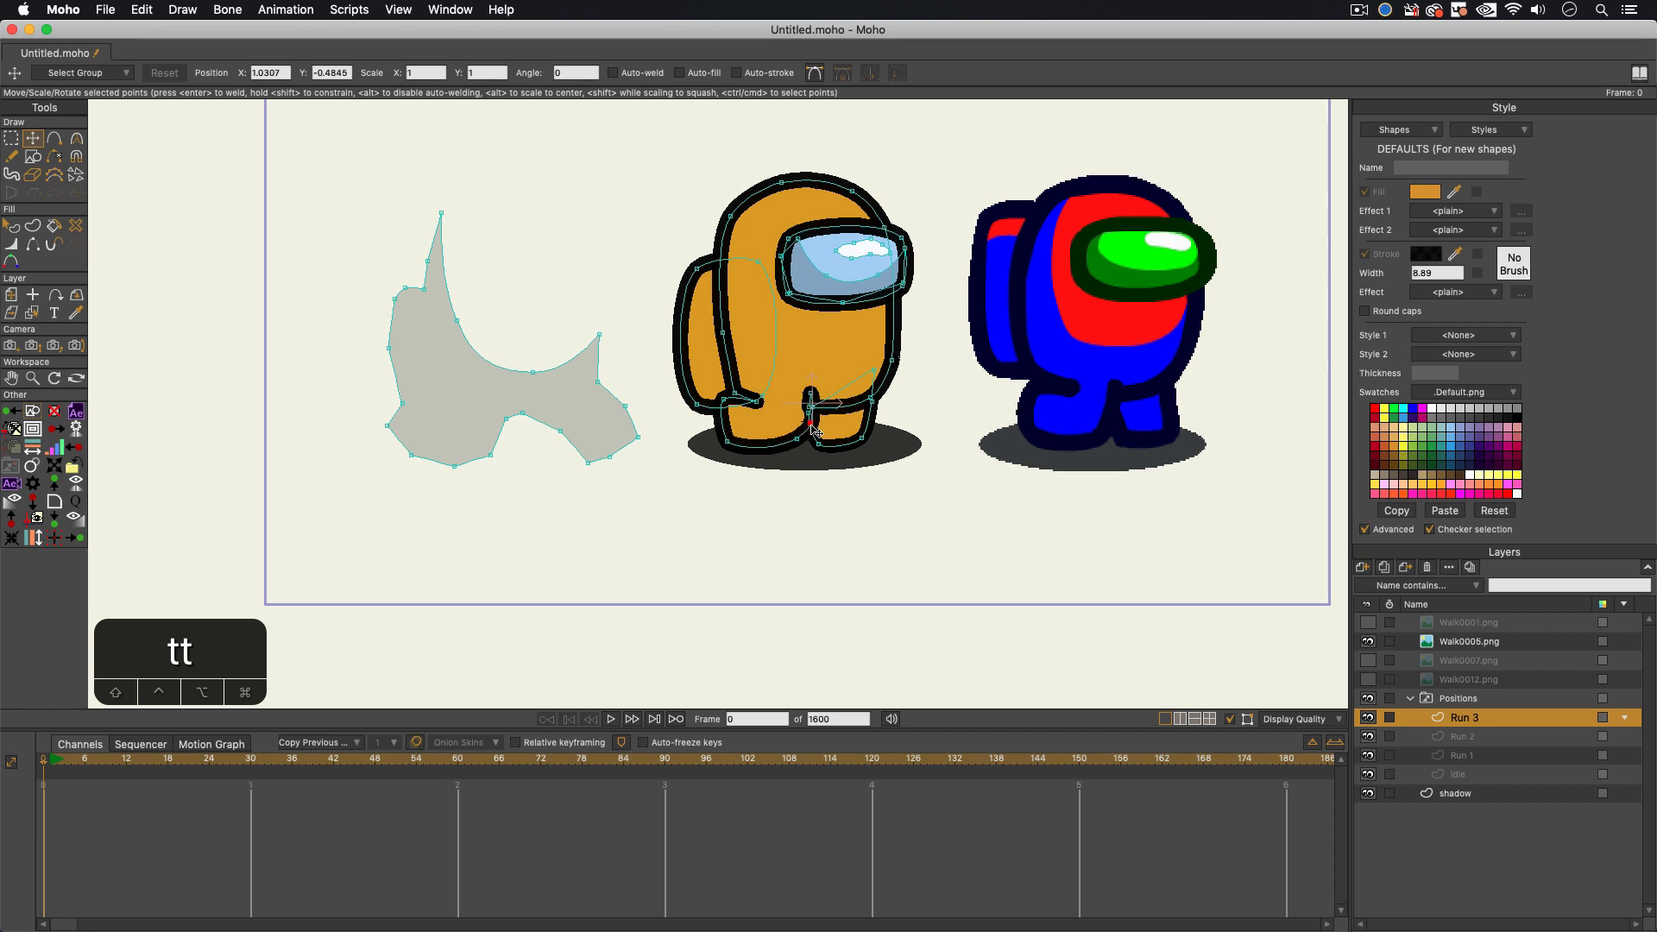
click(811, 409)
scroll(811, 440, up, 2)
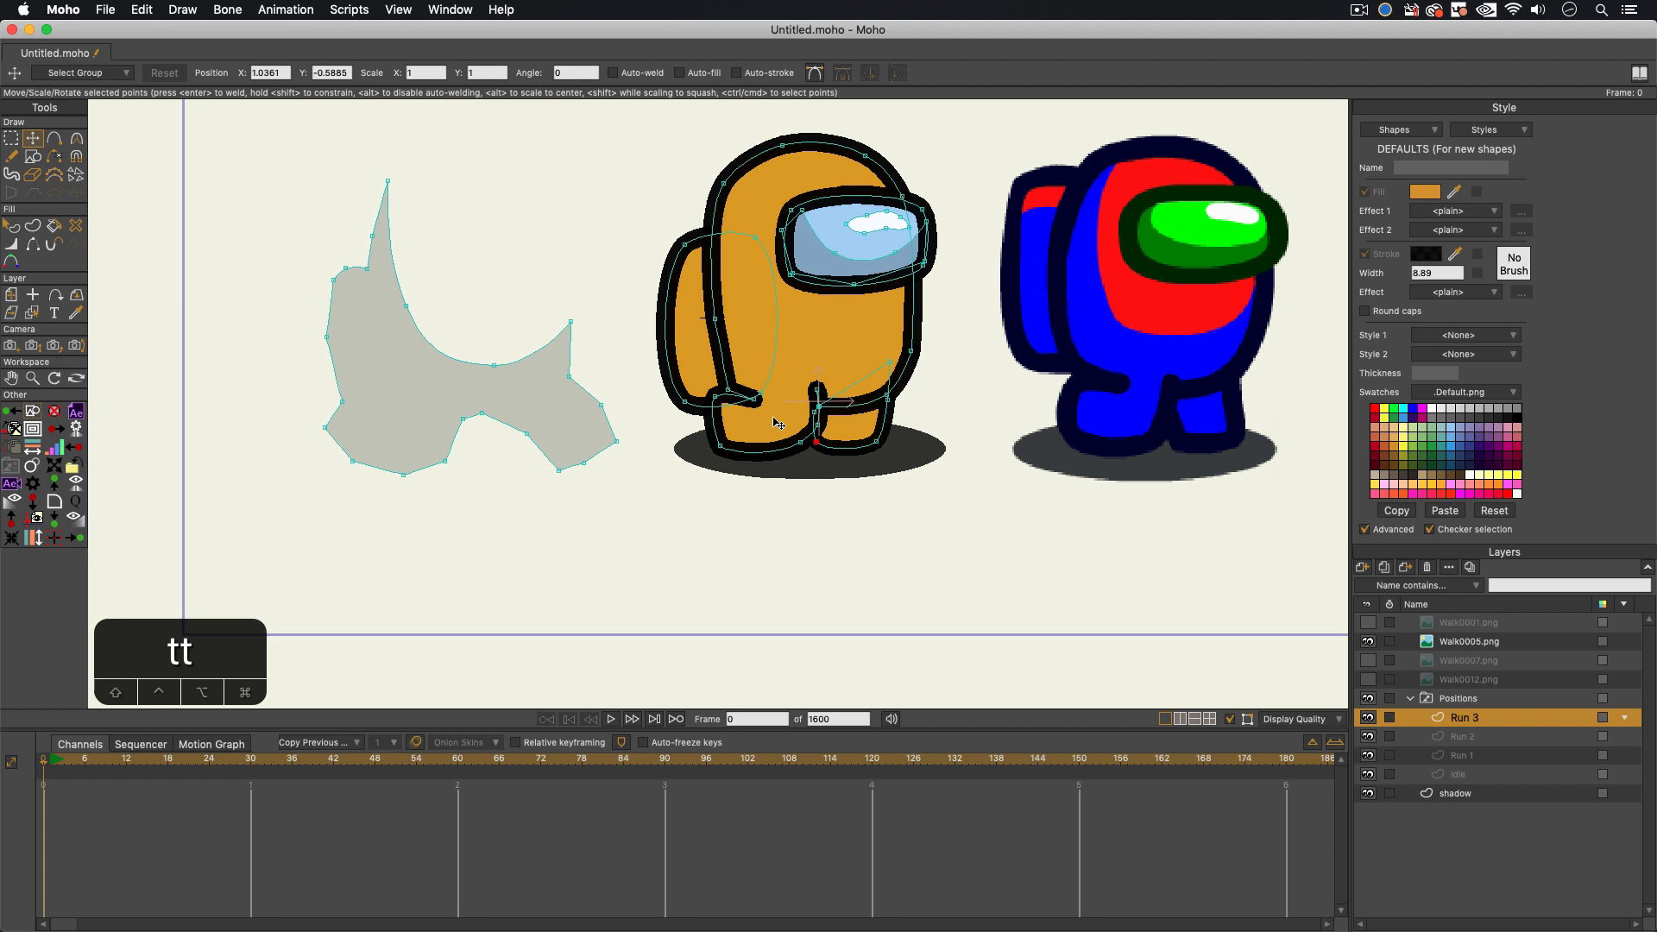
click(710, 394)
drag(712, 397, 756, 391)
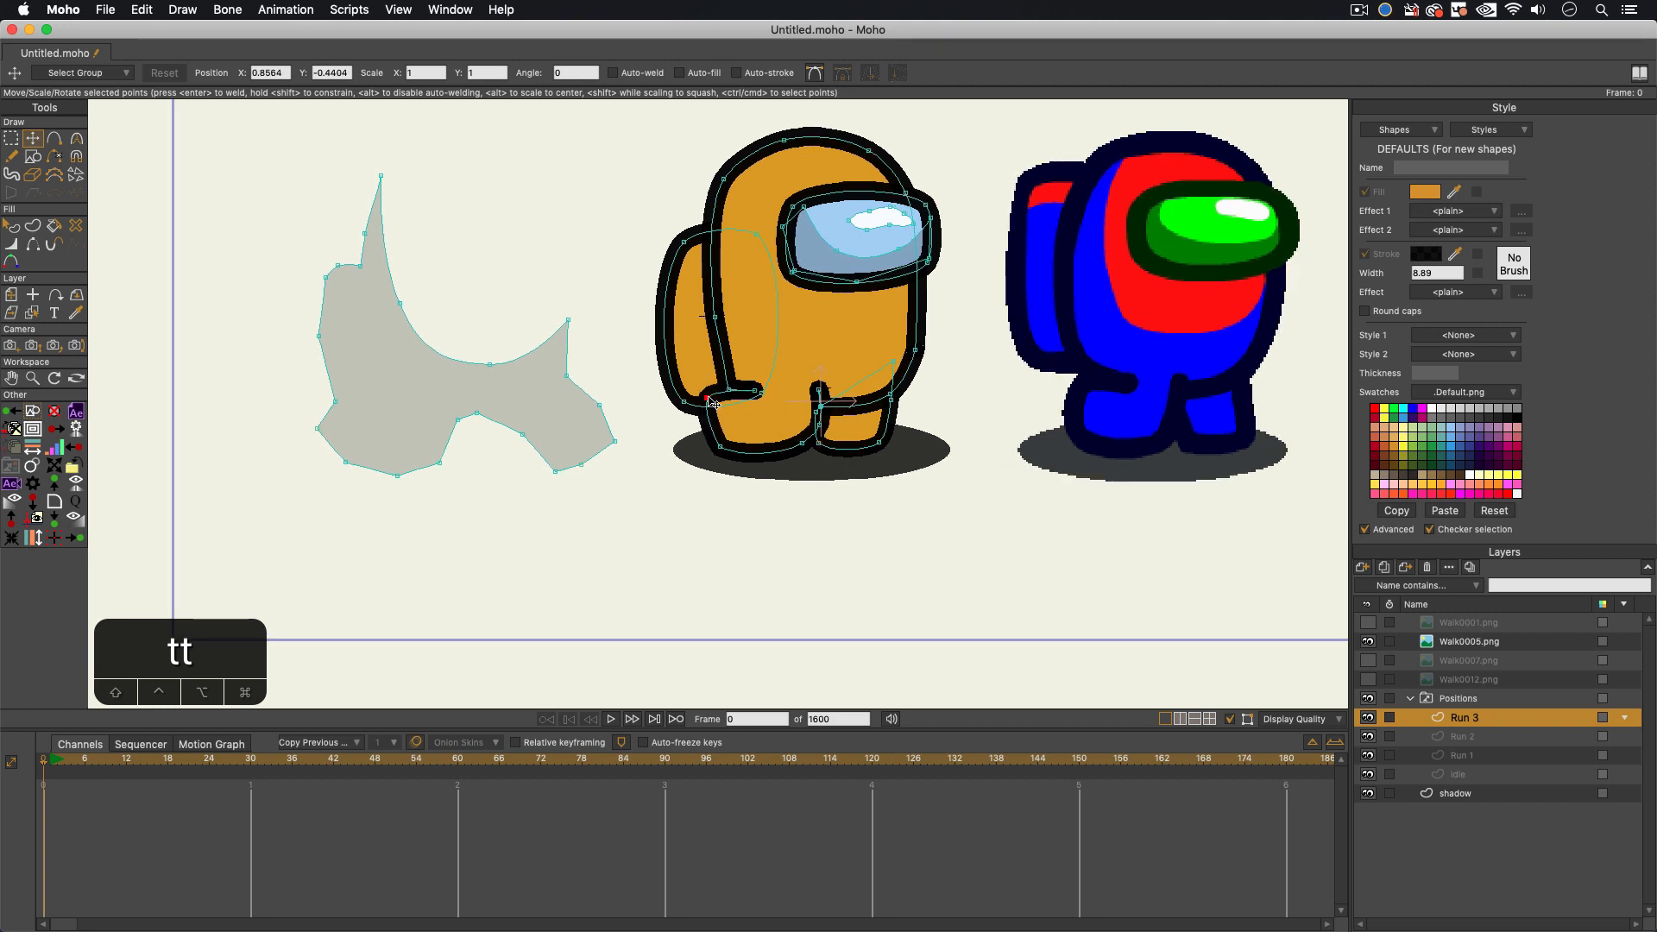
click(708, 440)
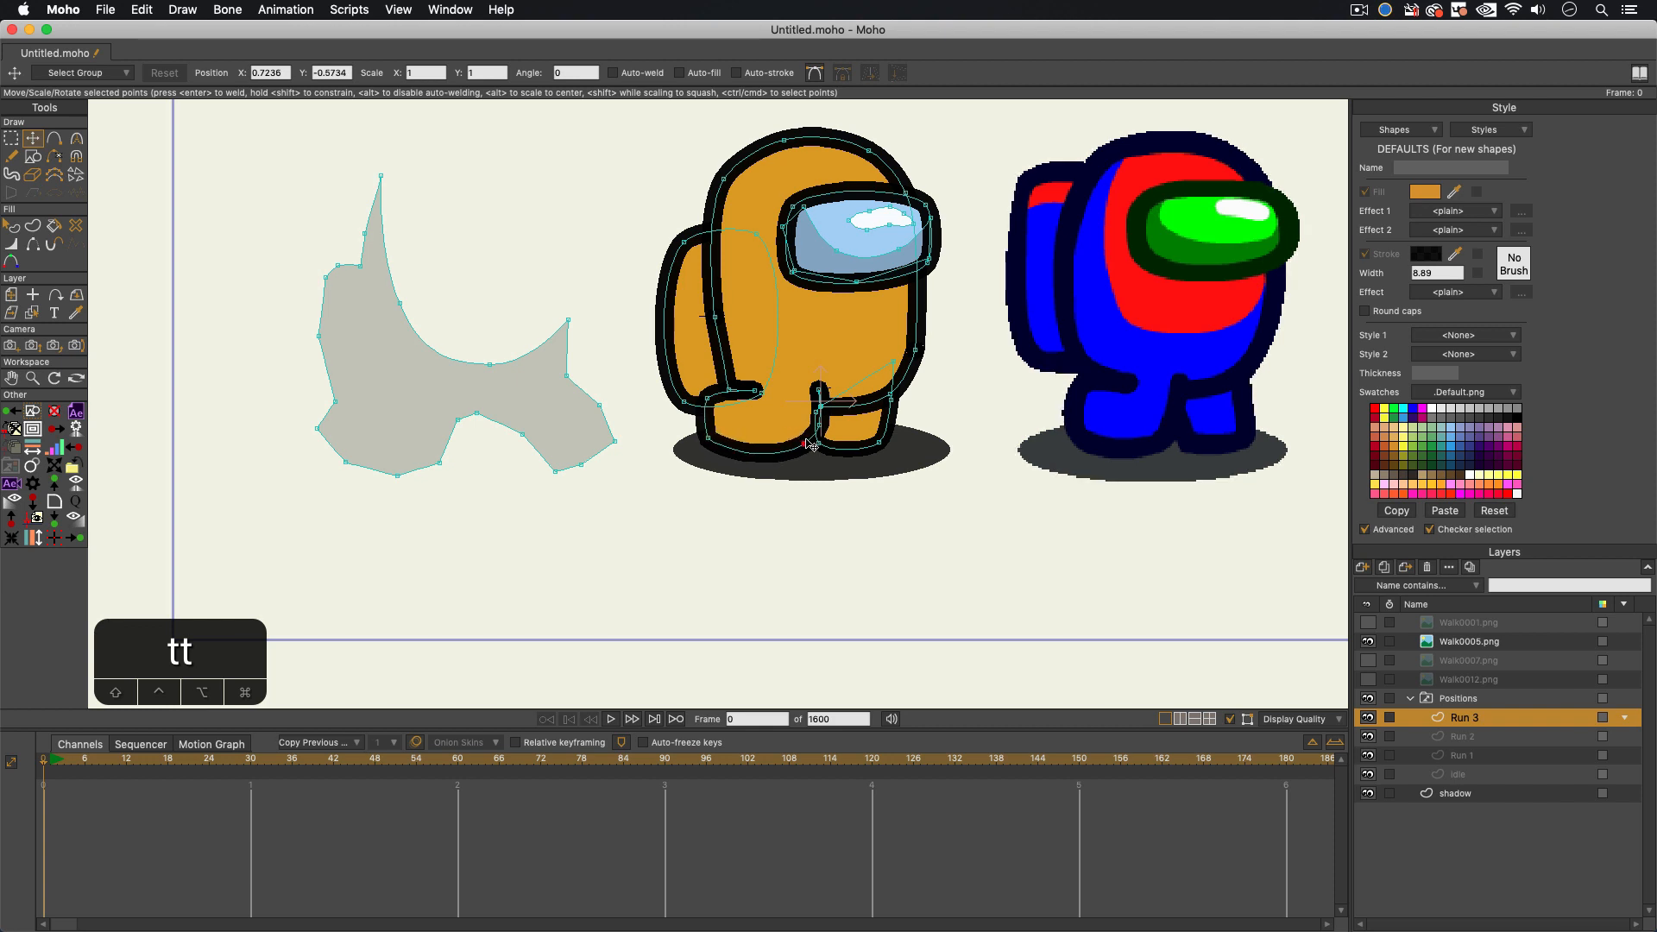
Step: Refine the rear foot's lower corner and the top of the gap between the Run 3 legs
key(c)
key(t)
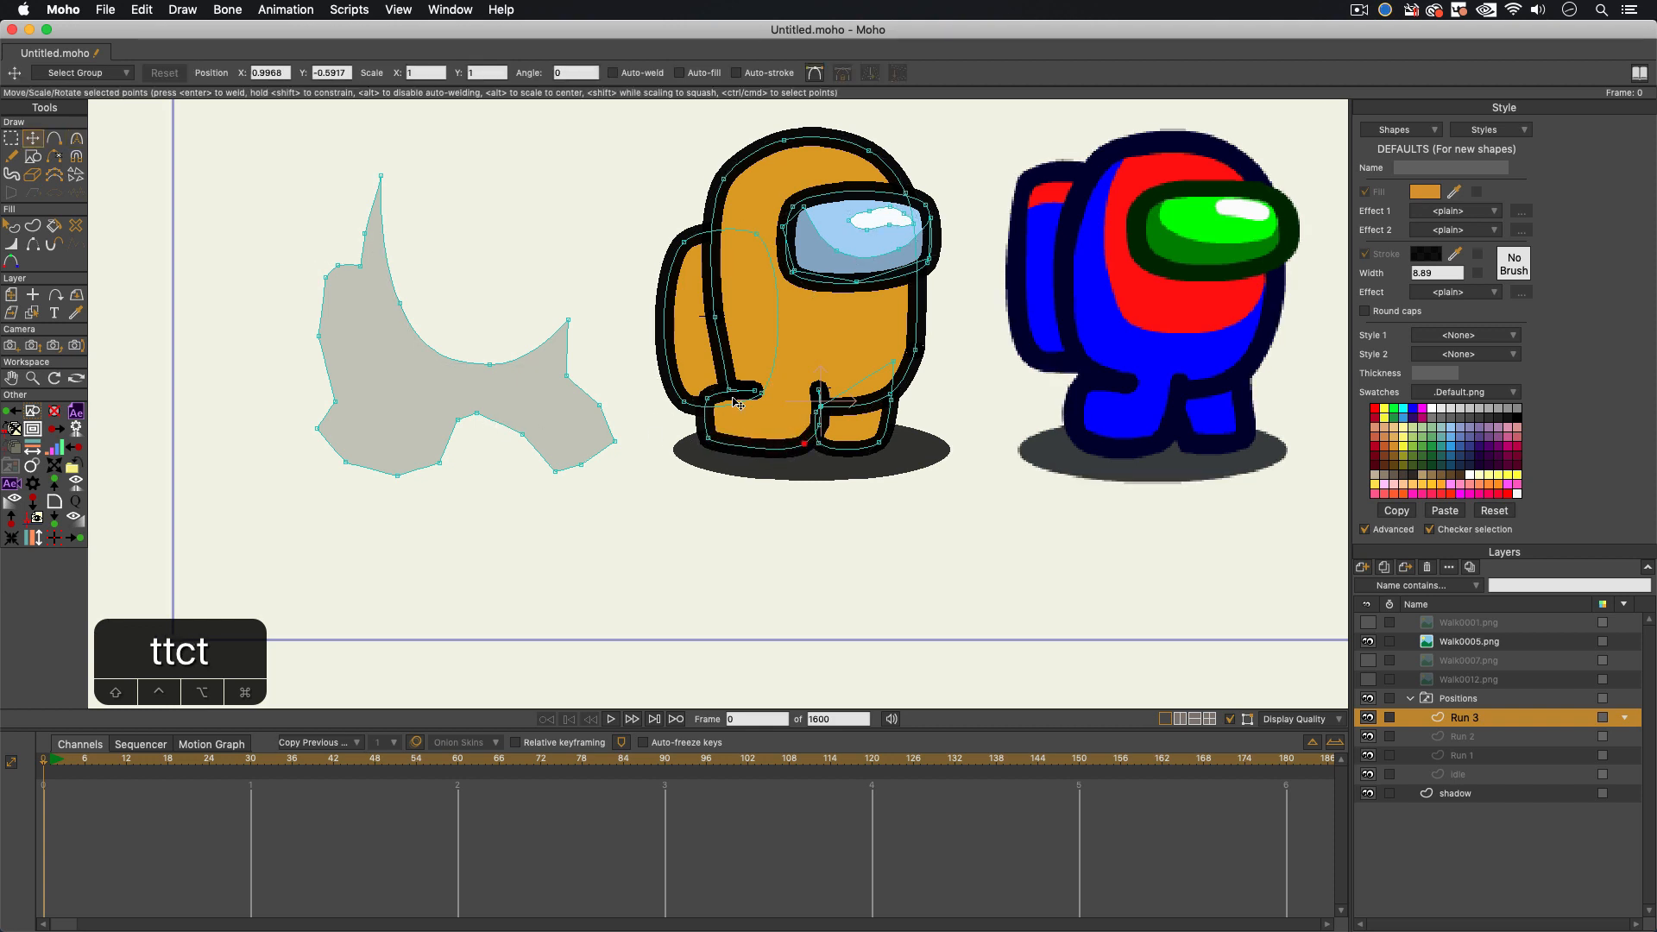
key(t)
mouse_move(820, 405)
mouse_down()
mouse_move(813, 428)
mouse_move(811, 390)
mouse_up()
scroll(870, 413, down, 2)
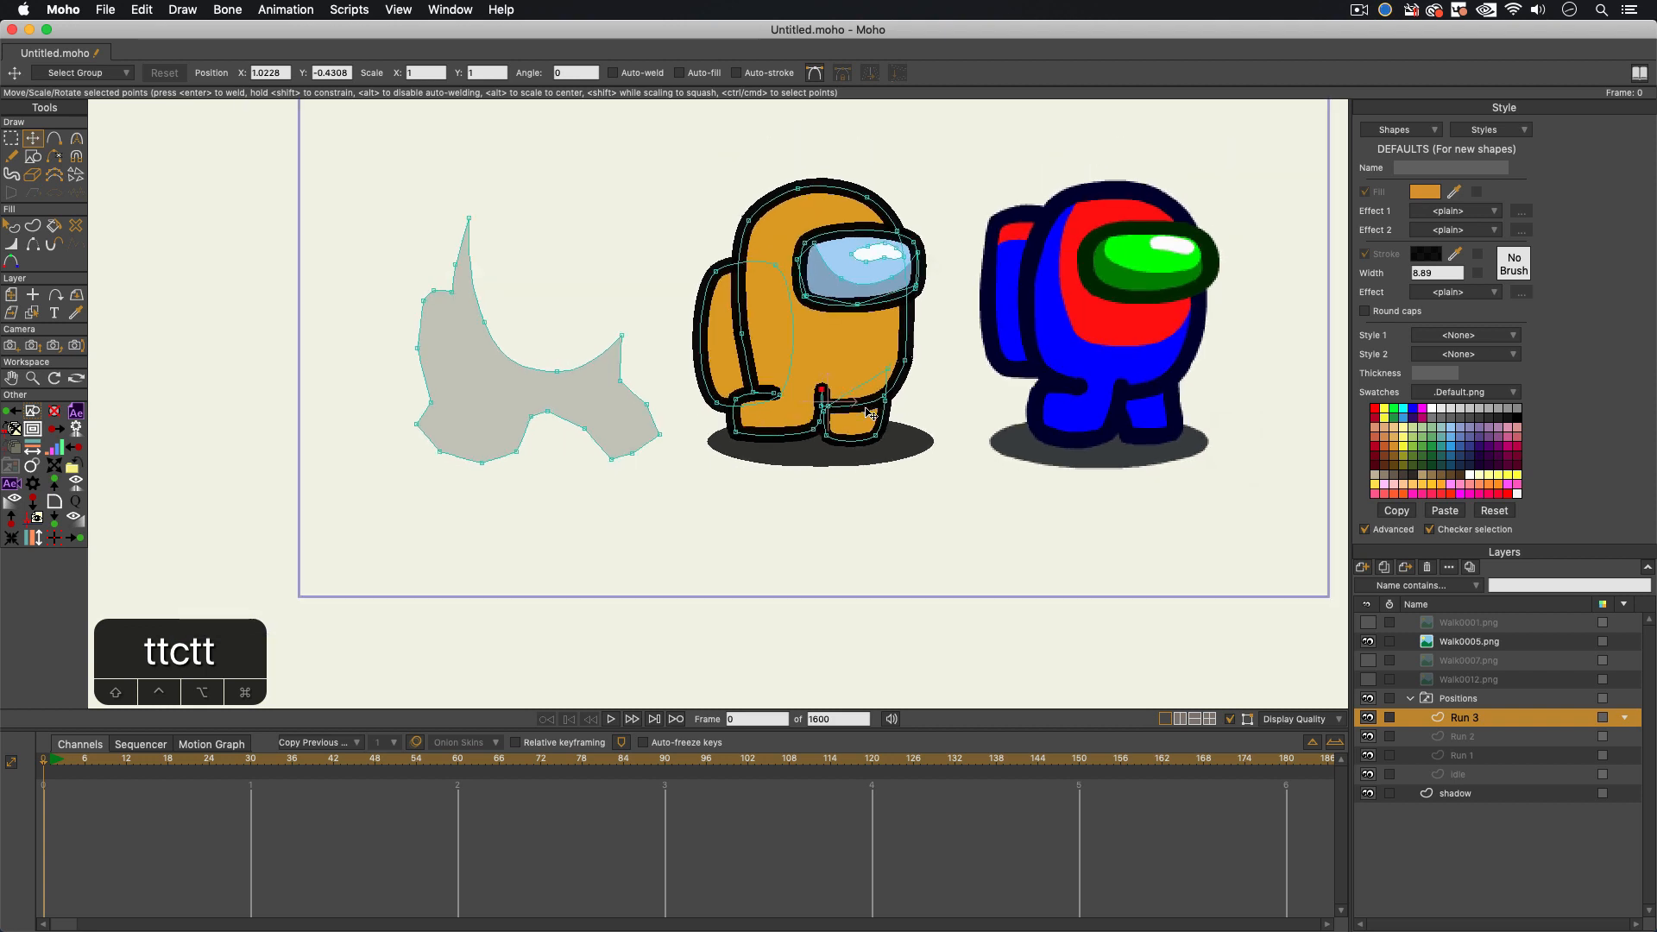
Step: Move the shading shape back over the Run 3 body, keeping it level
key(t)
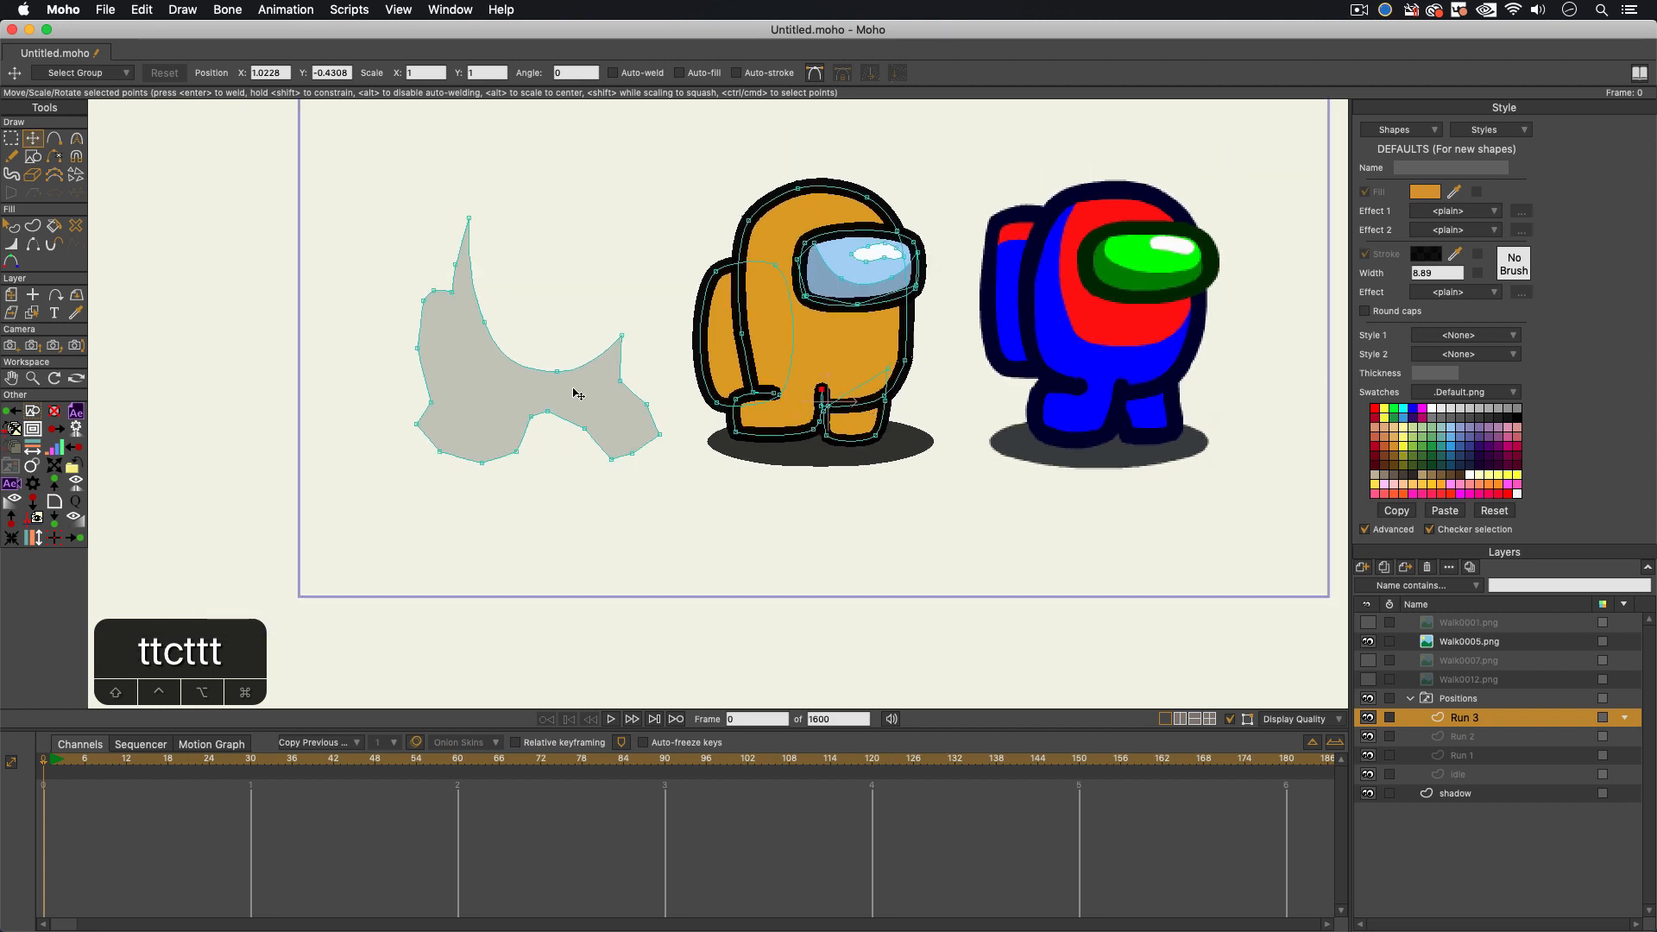
click(576, 394)
drag(560, 408, 844, 405)
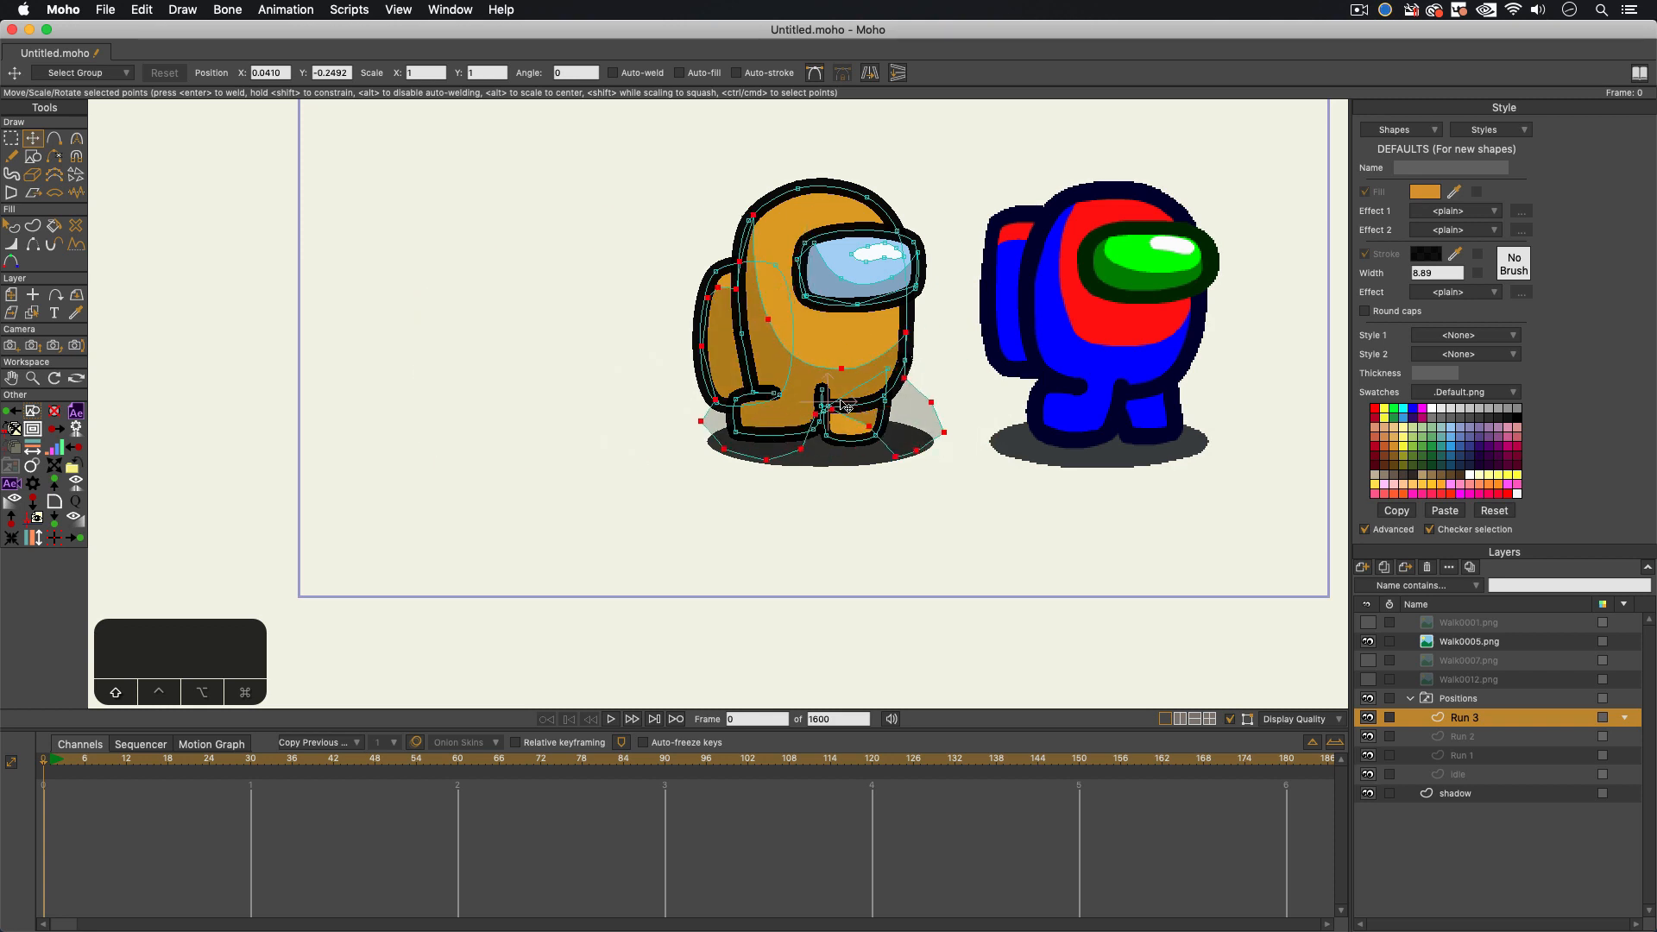
Step: Fit the lower points of the Run 3 shading shape to the outlines of the reshaped legs and lower body
click(913, 442)
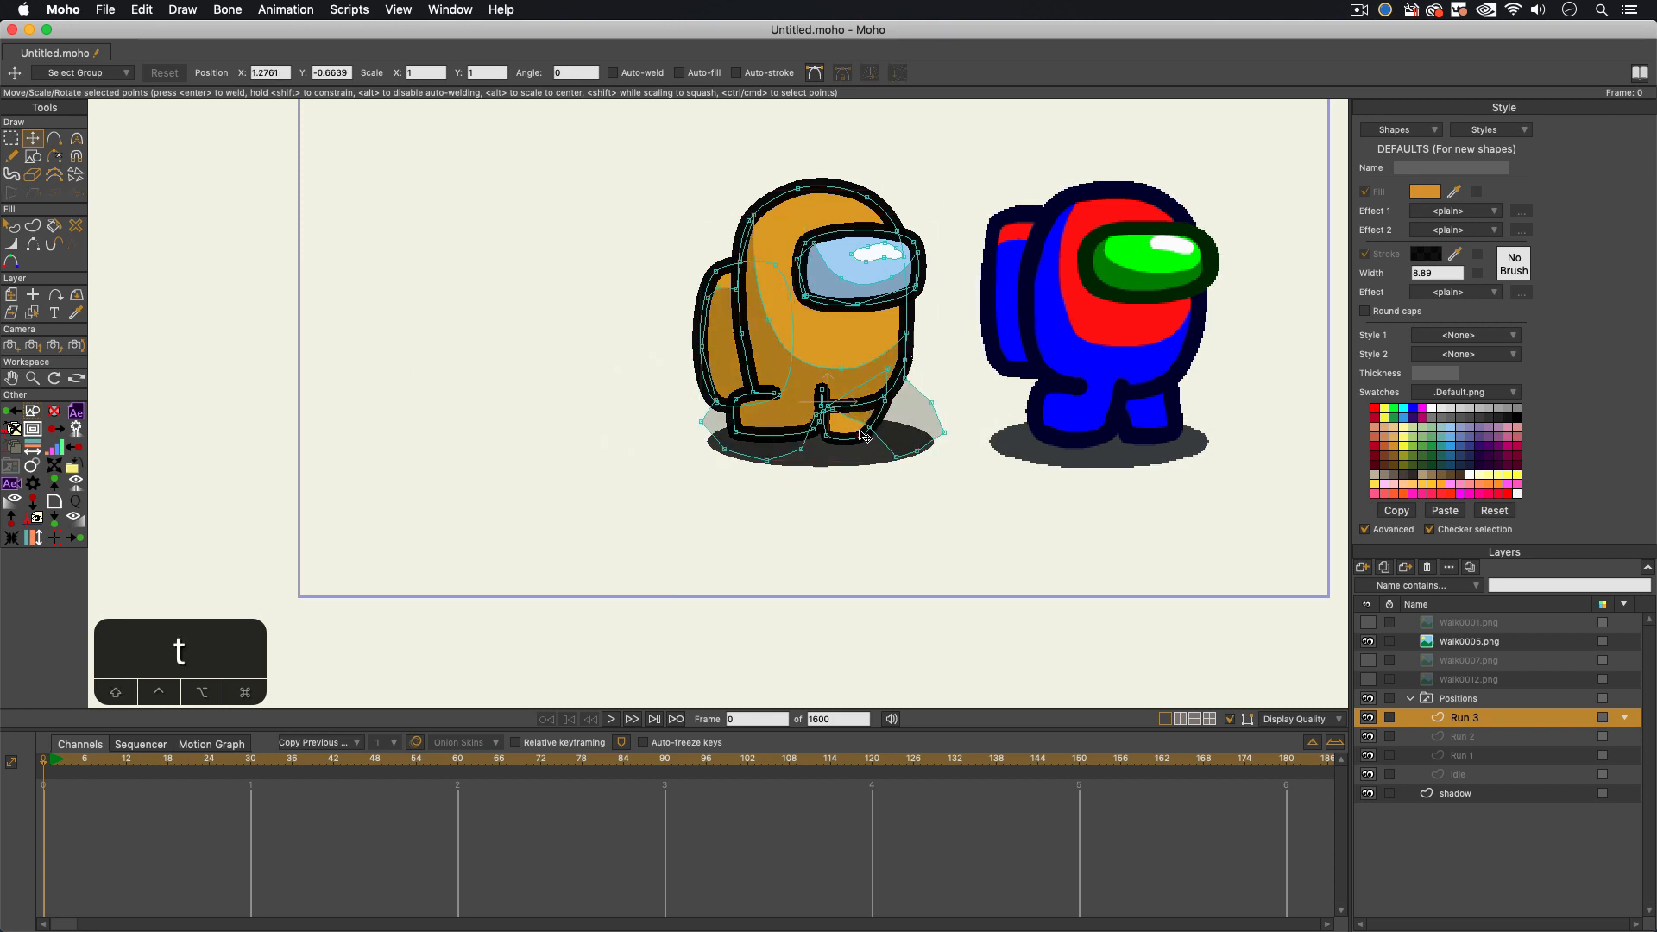
scroll(774, 426, up, 2)
key(t)
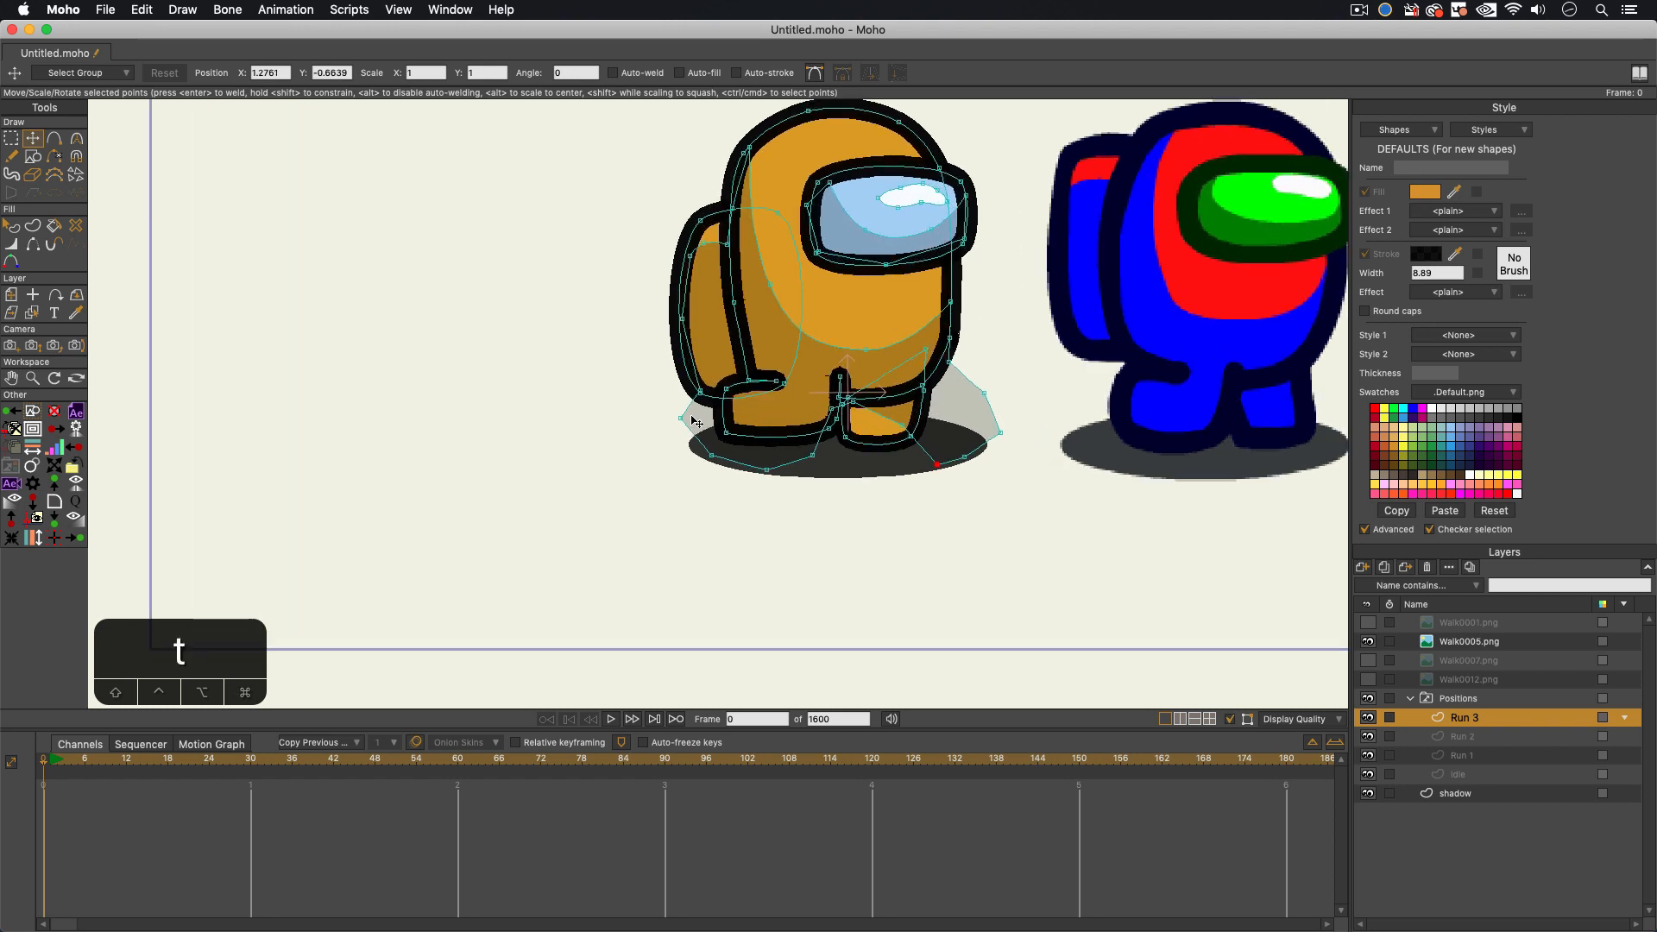
drag(688, 426, 864, 443)
drag(965, 458, 925, 393)
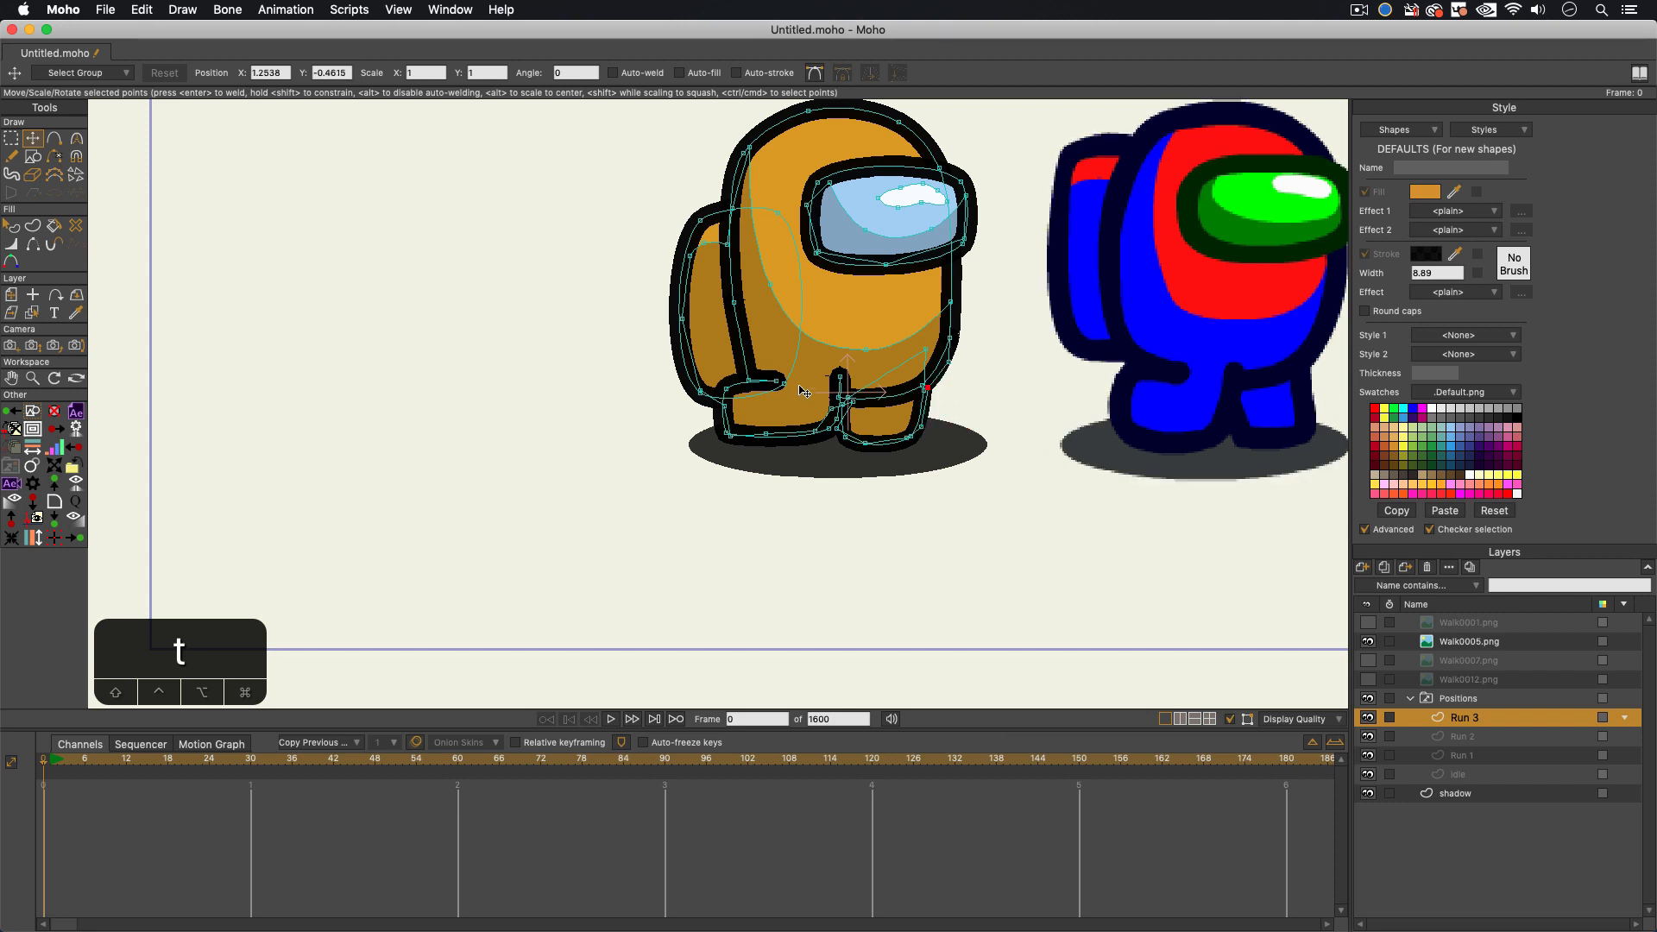
Step: Duplicate the Run 3 layer within the Positions group
scroll(803, 392, down, 2)
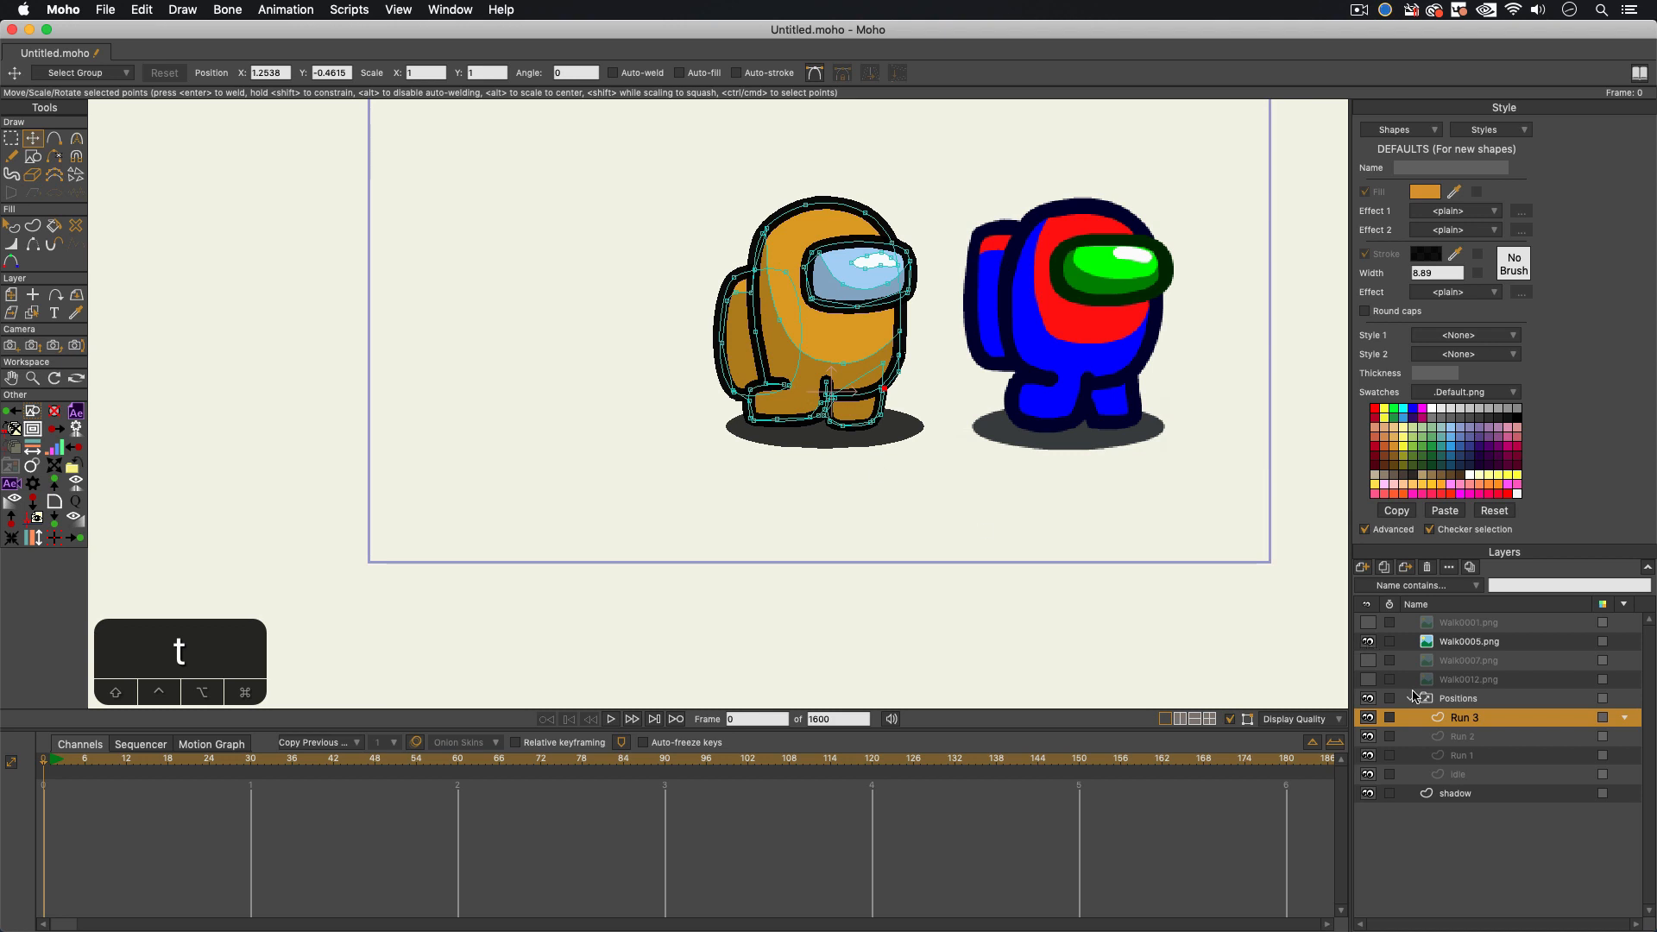
click(1386, 570)
key(Return)
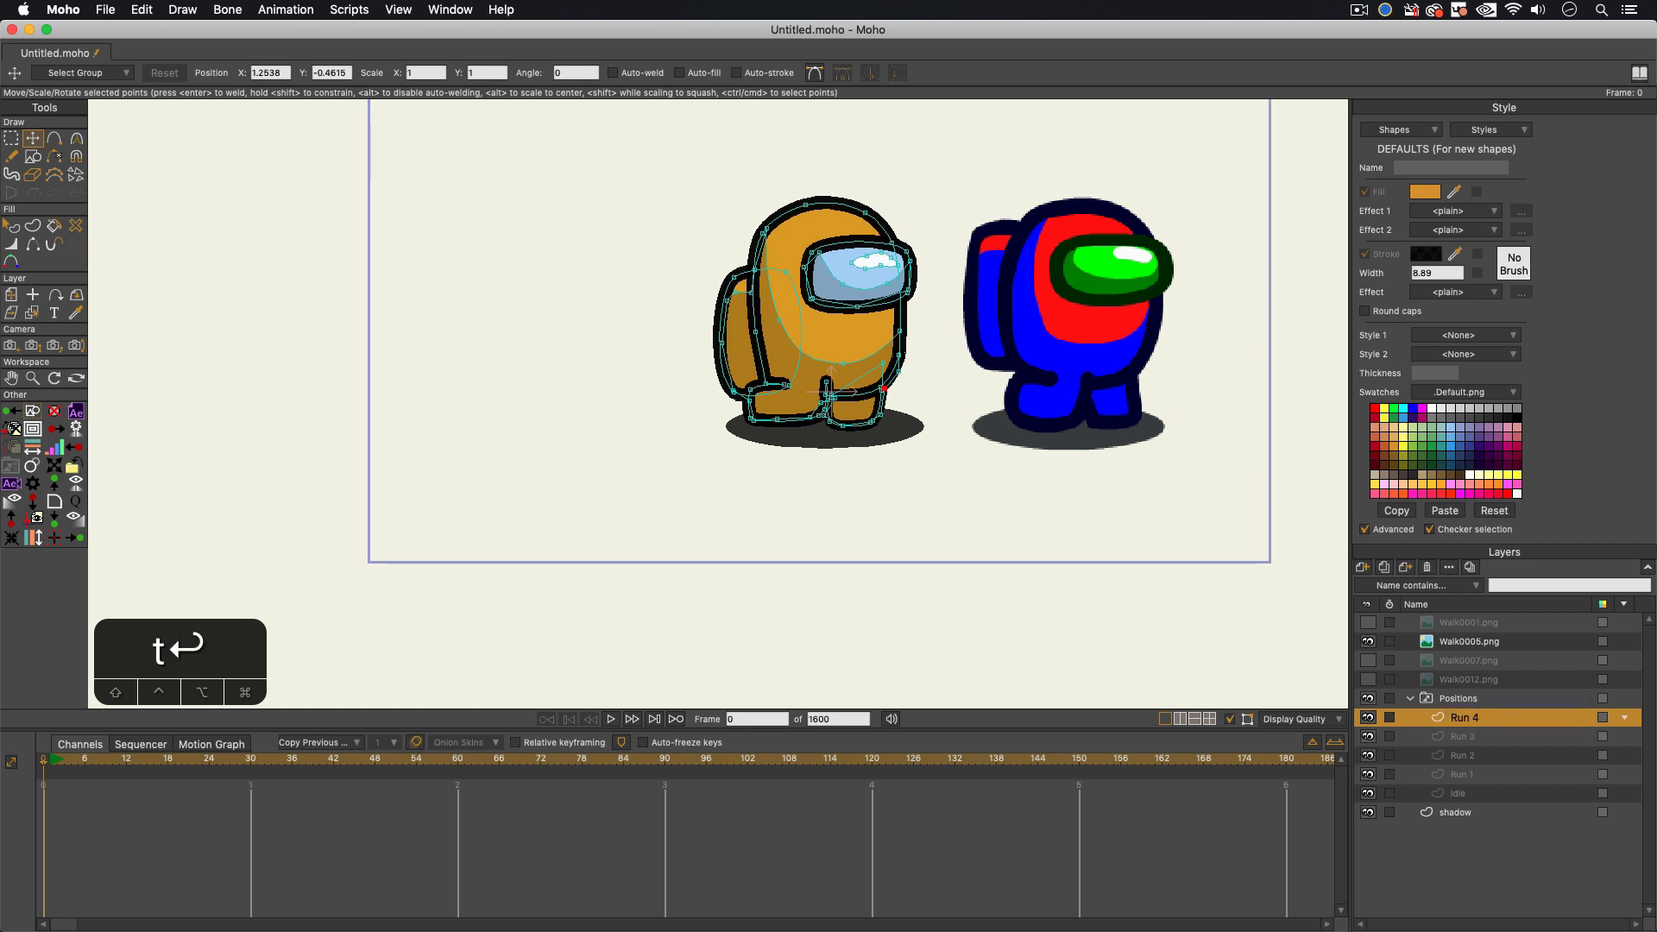
Step: Show Walk0007.png instead of Walk0005.png as the reference and place it beside the character with the shadows level
click(1368, 661)
click(1368, 642)
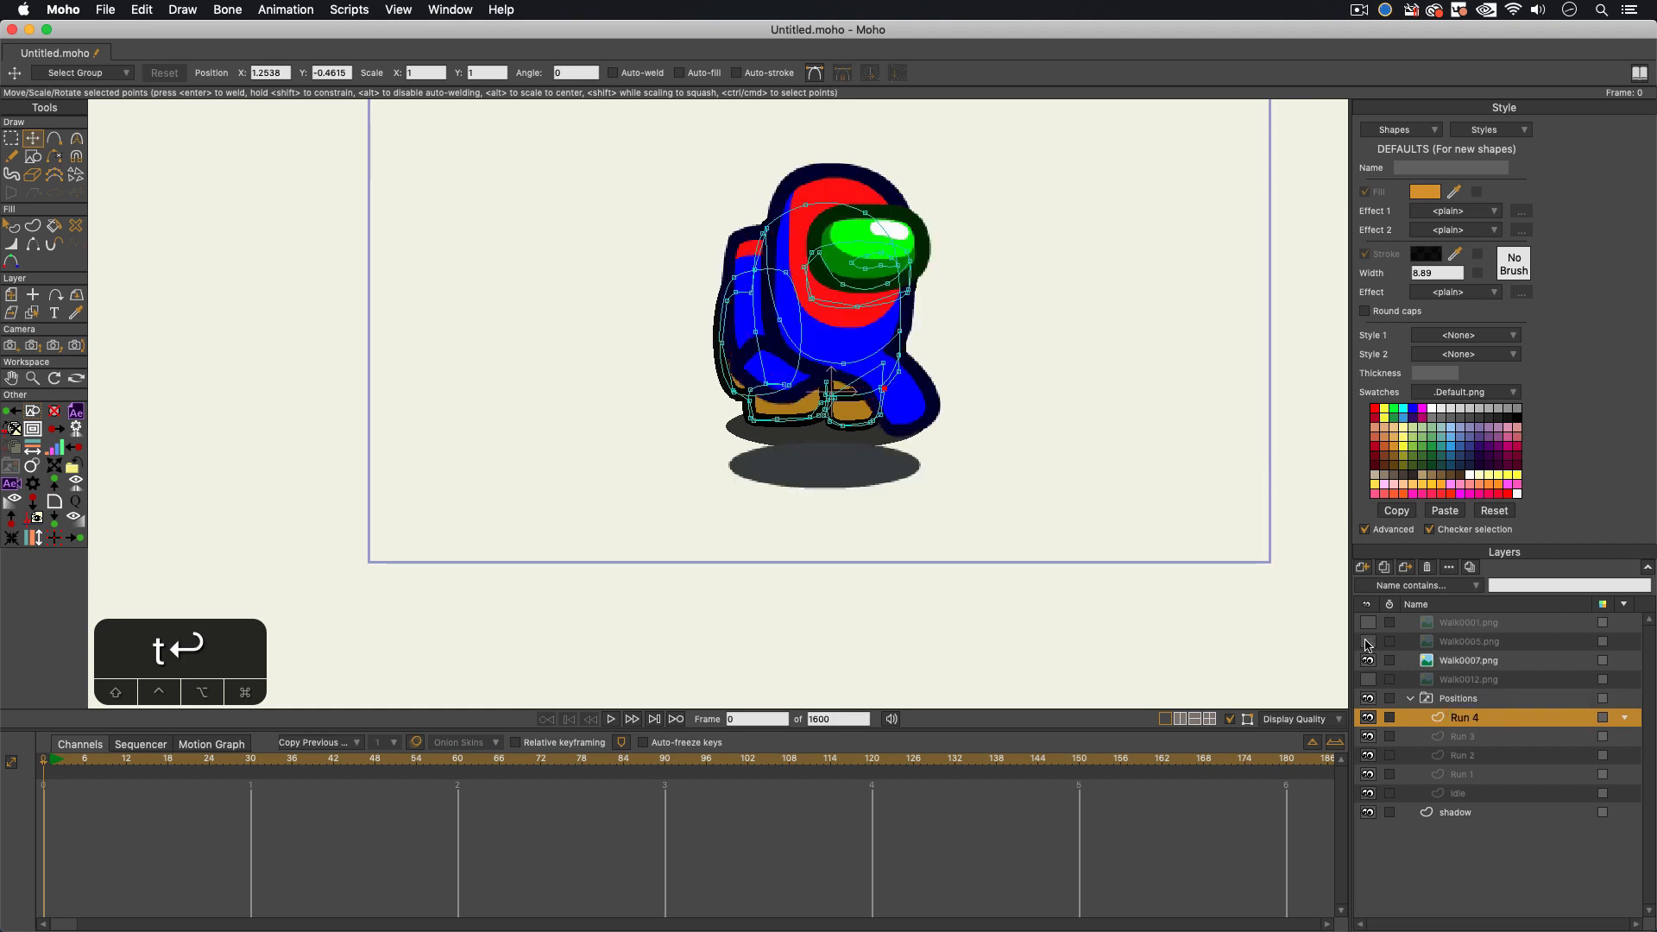
click(1464, 661)
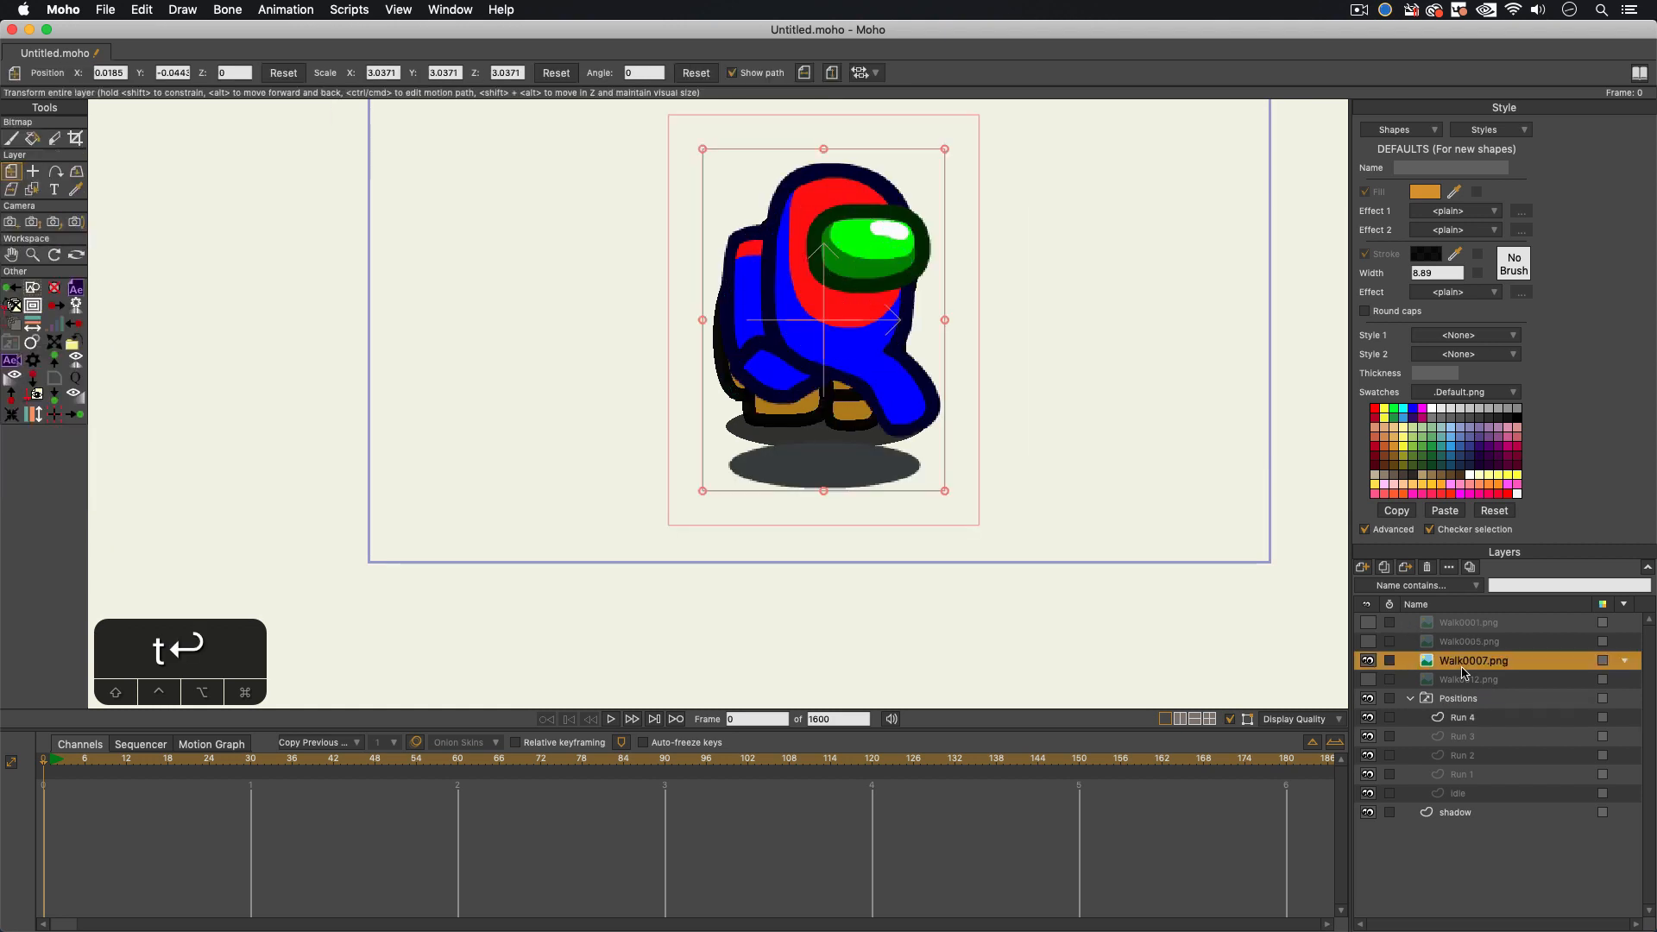
drag(868, 463, 1018, 439)
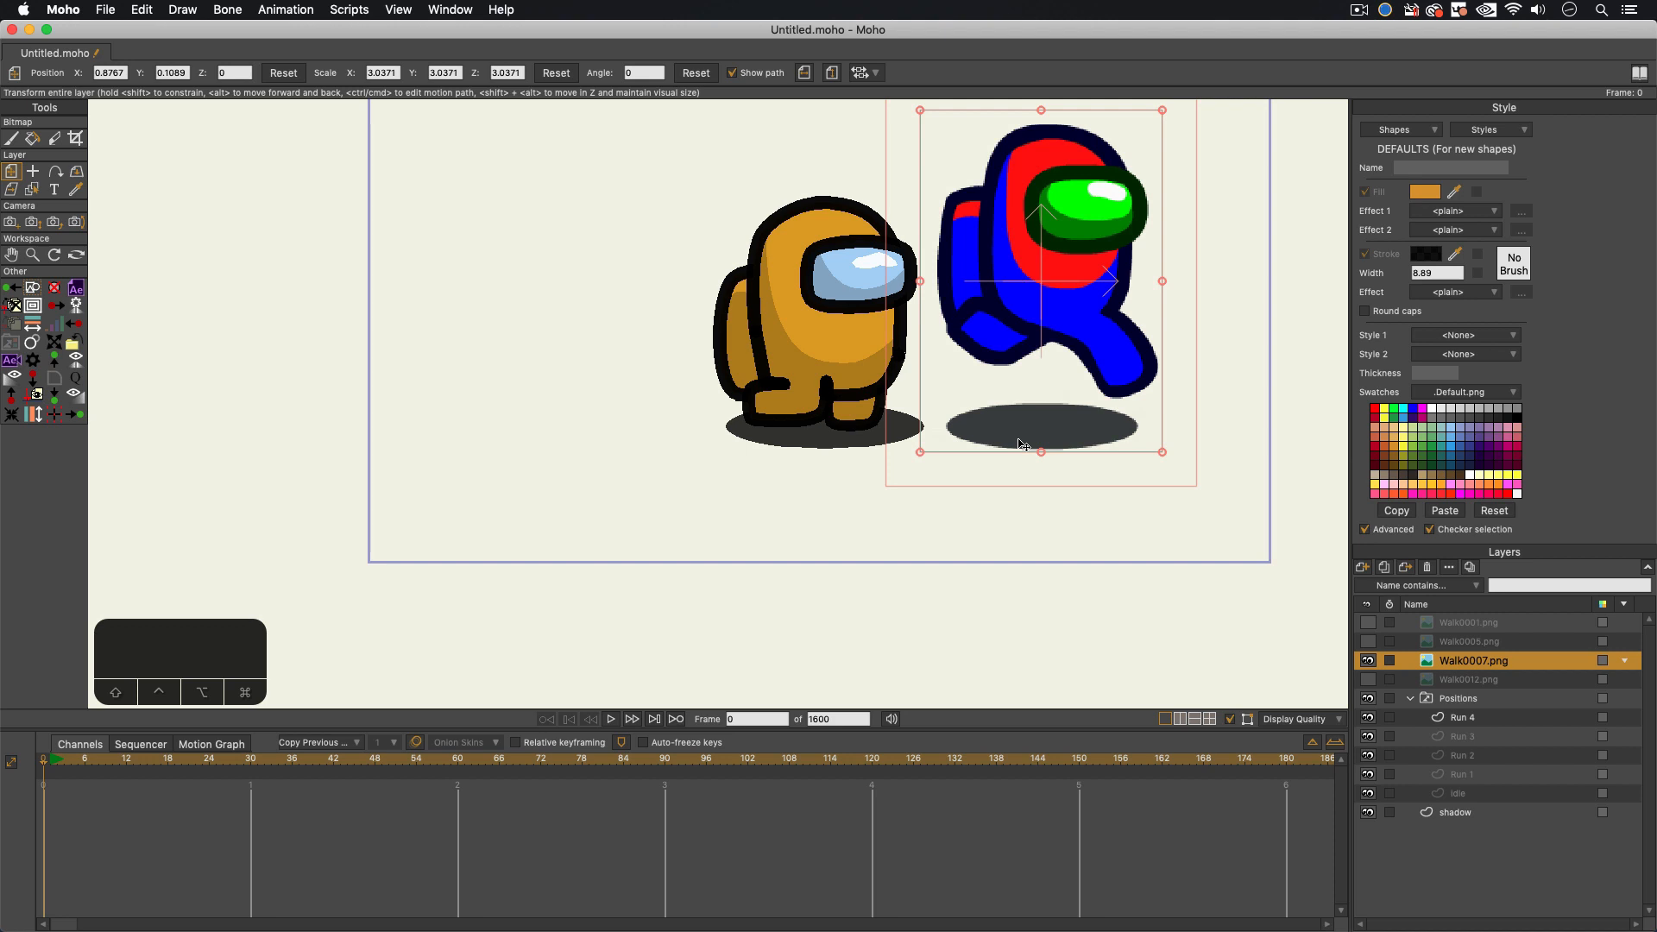
Step: Stretch the Run 4 layer vertically to a scale of about 1.13 and raise it above its shadow
click(1458, 719)
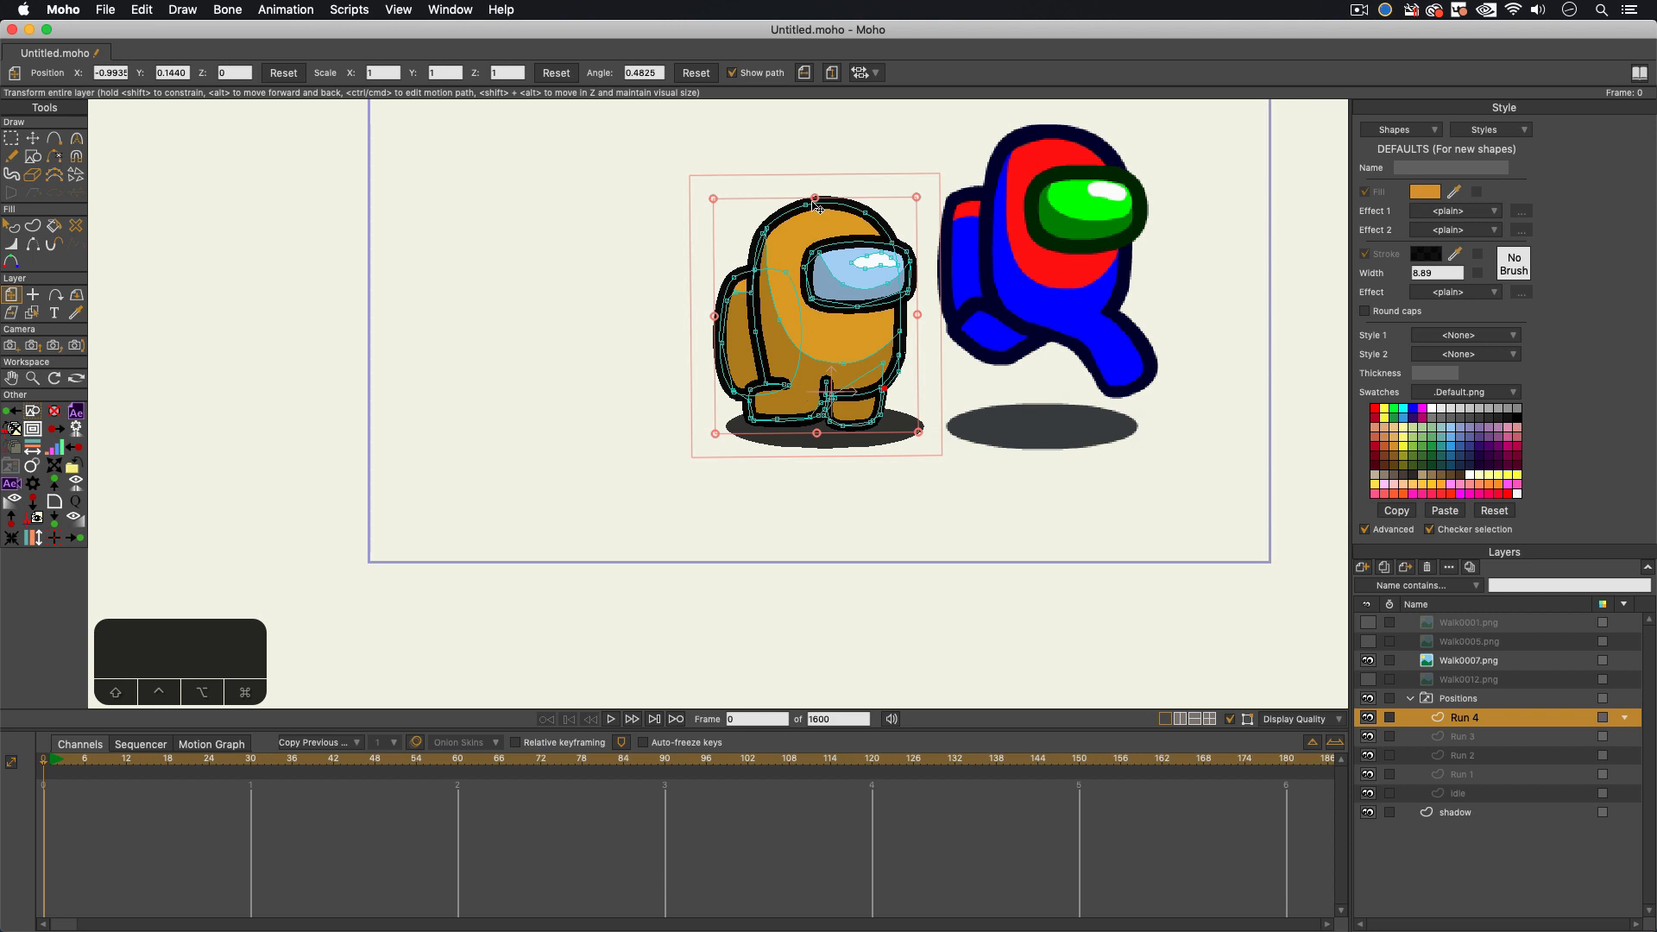
drag(818, 203, 818, 179)
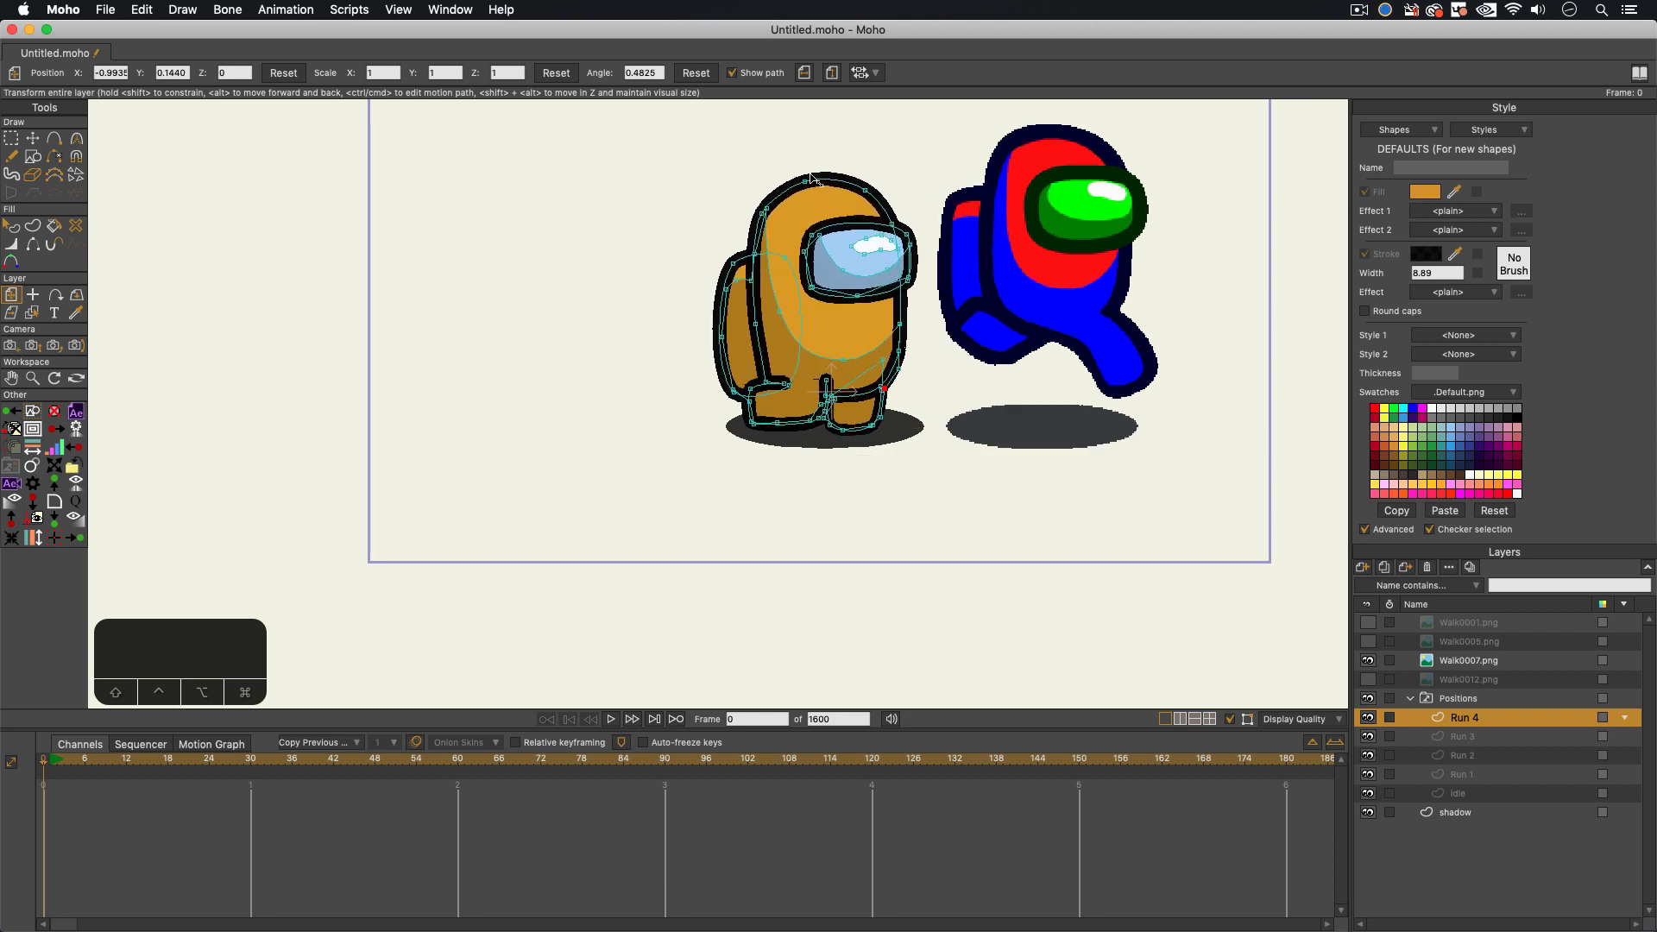
drag(833, 313, 827, 264)
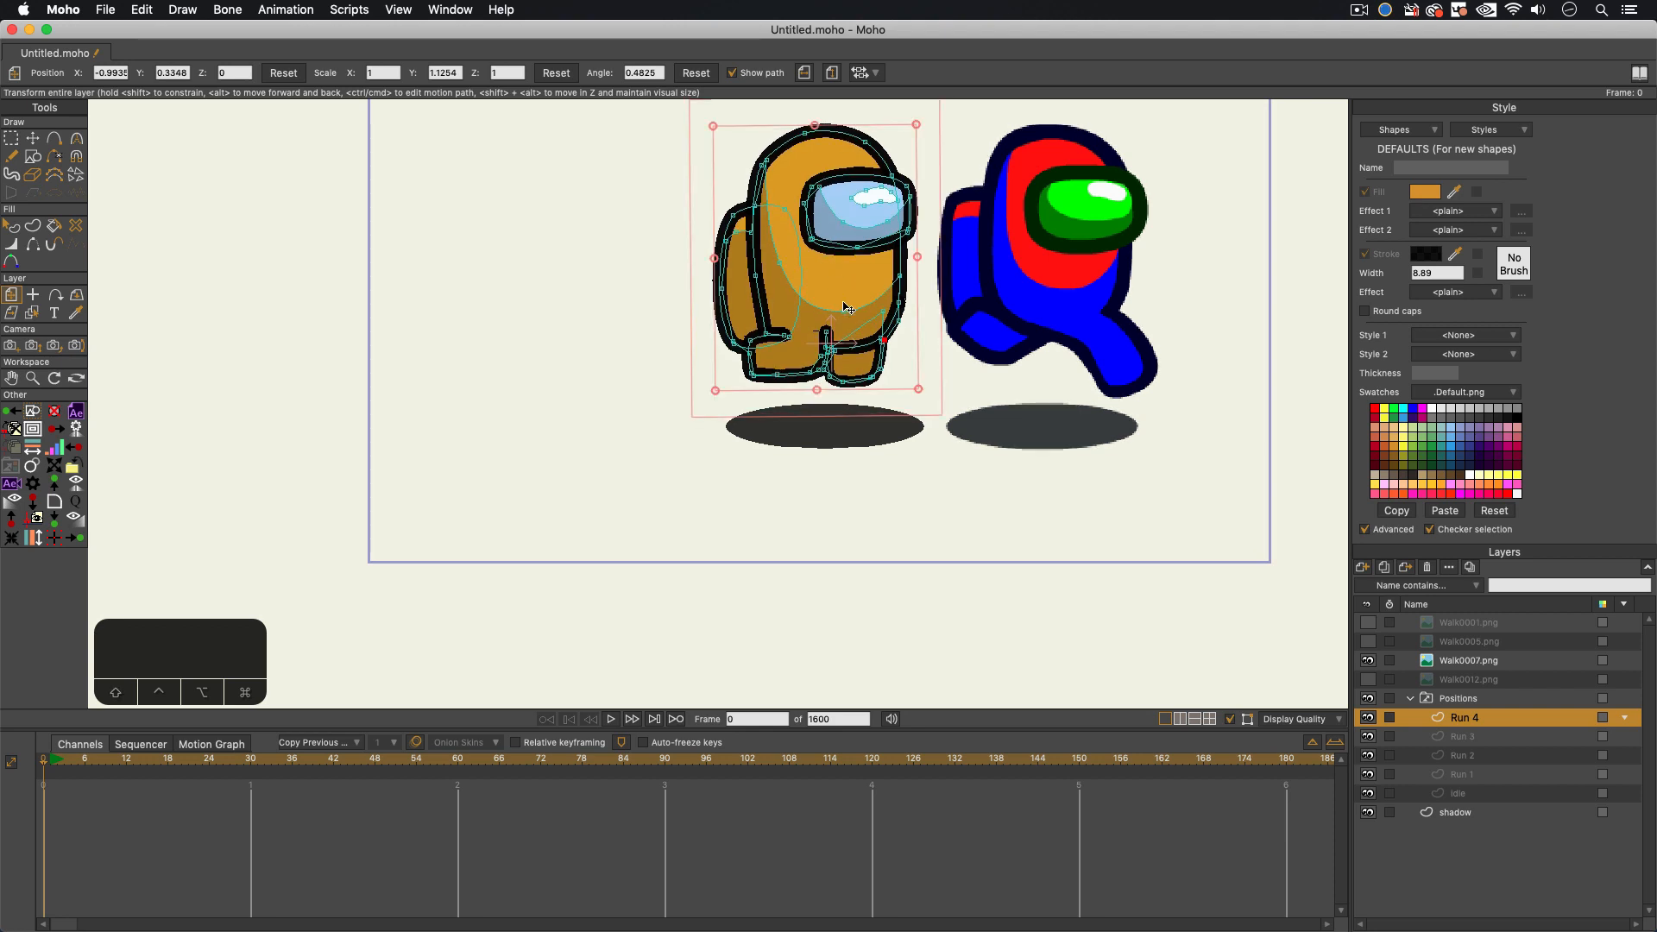
Step: Move the Run 4 shading shape clear of the body to expose the leg points
key(t)
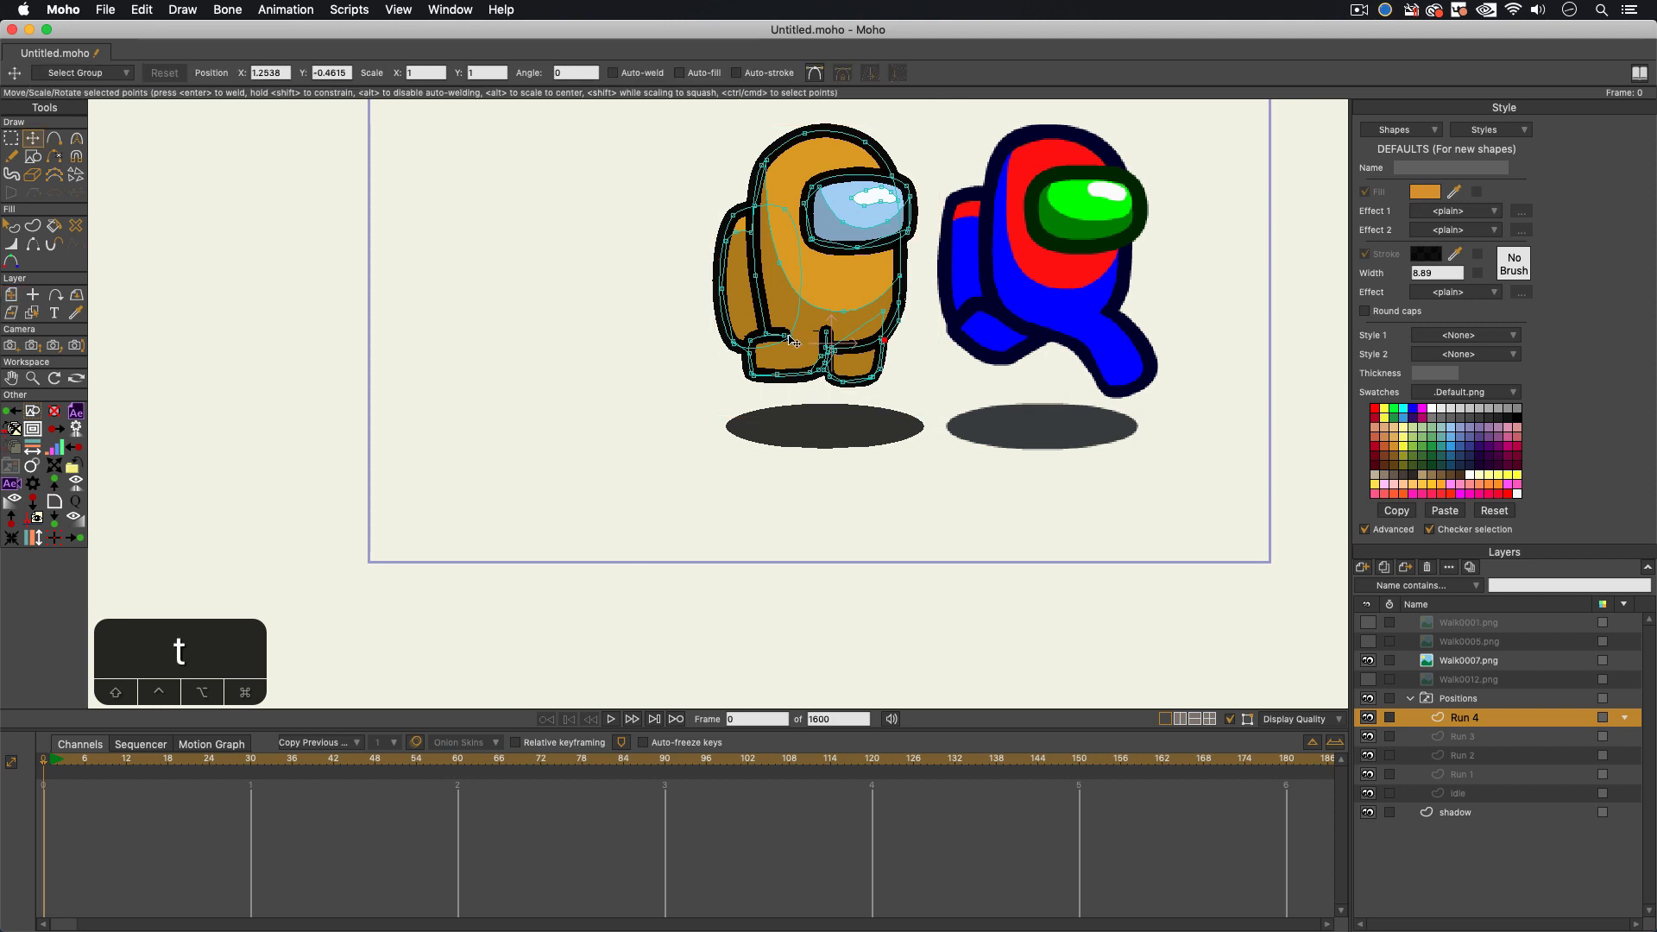
drag(830, 345, 559, 337)
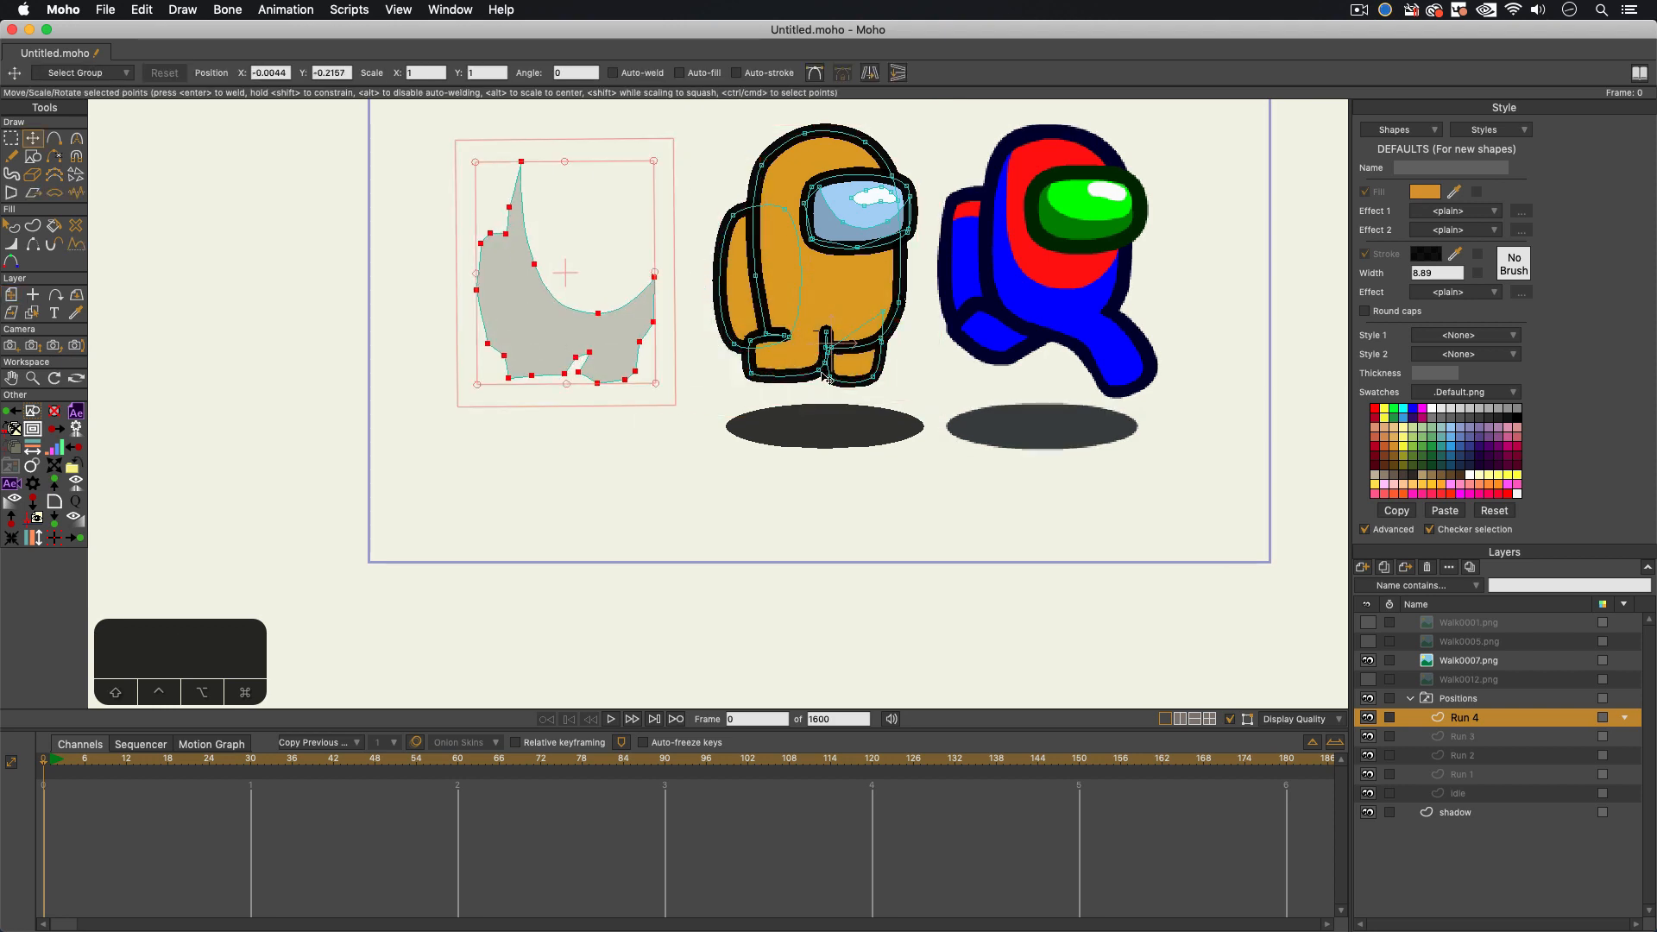
Step: Move the separate front leg shape of Run 4 behind the rear leg
scroll(841, 377, up, 1)
key(t)
drag(867, 373, 780, 363)
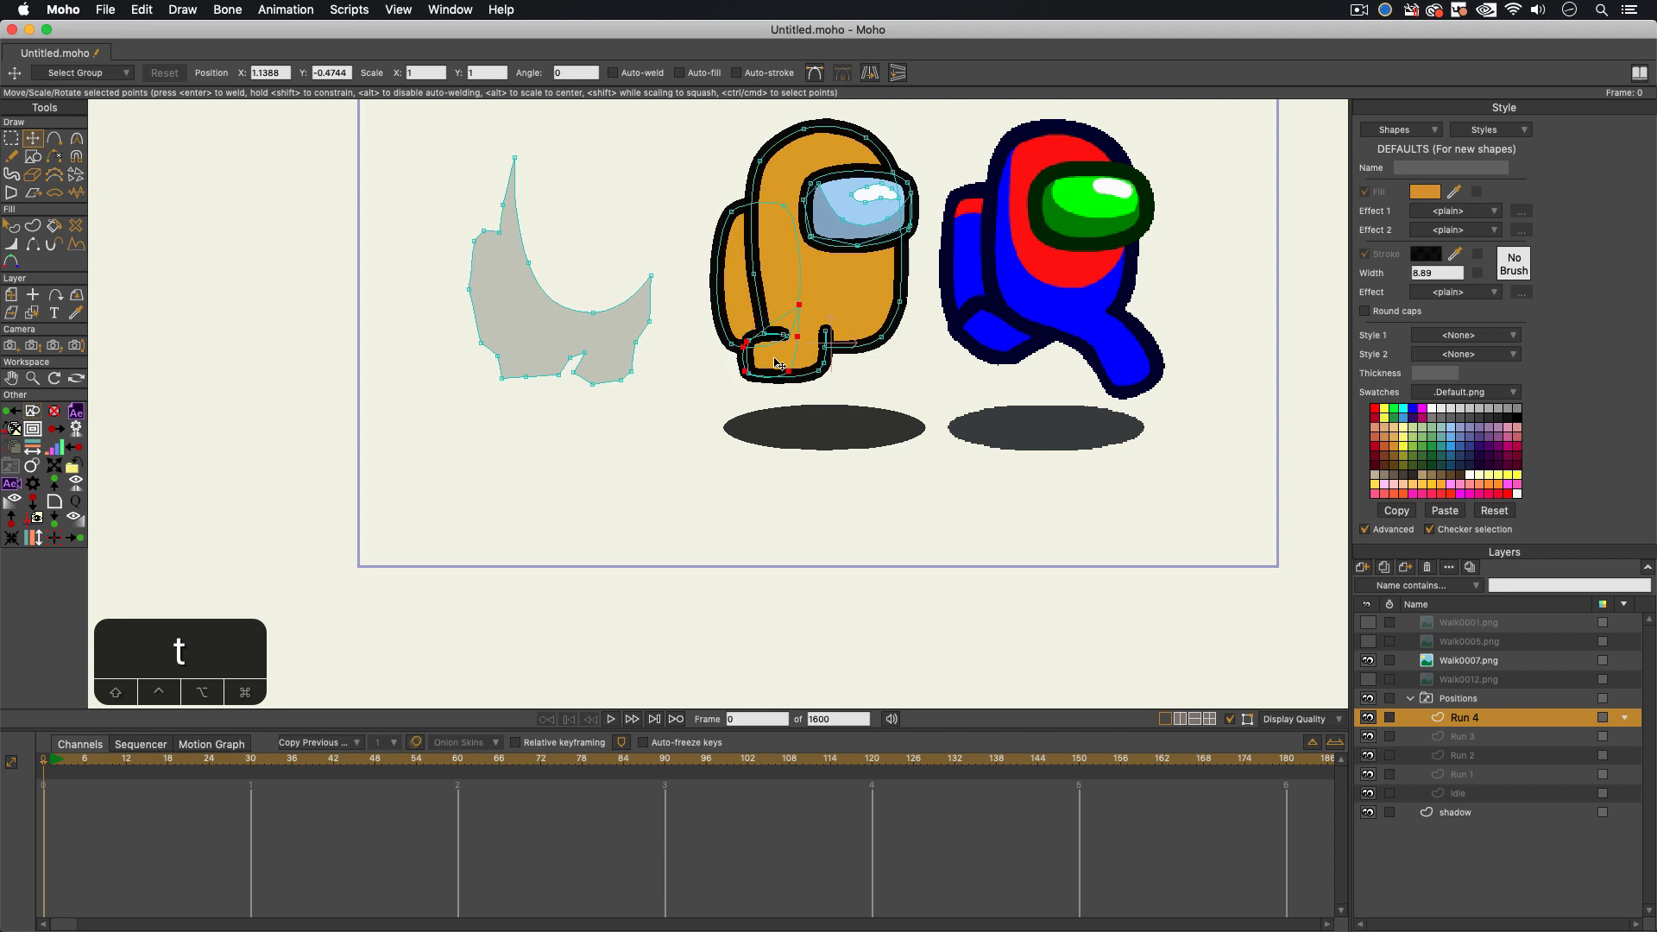
Step: Reshape the leg attached to the Run 4 body into an extended forward stride like the one in Walk0007.png
key(t)
click(826, 342)
click(826, 331)
click(877, 342)
drag(881, 337, 929, 360)
mouse_move(825, 364)
mouse_down()
mouse_move(917, 397)
mouse_move(855, 356)
mouse_up()
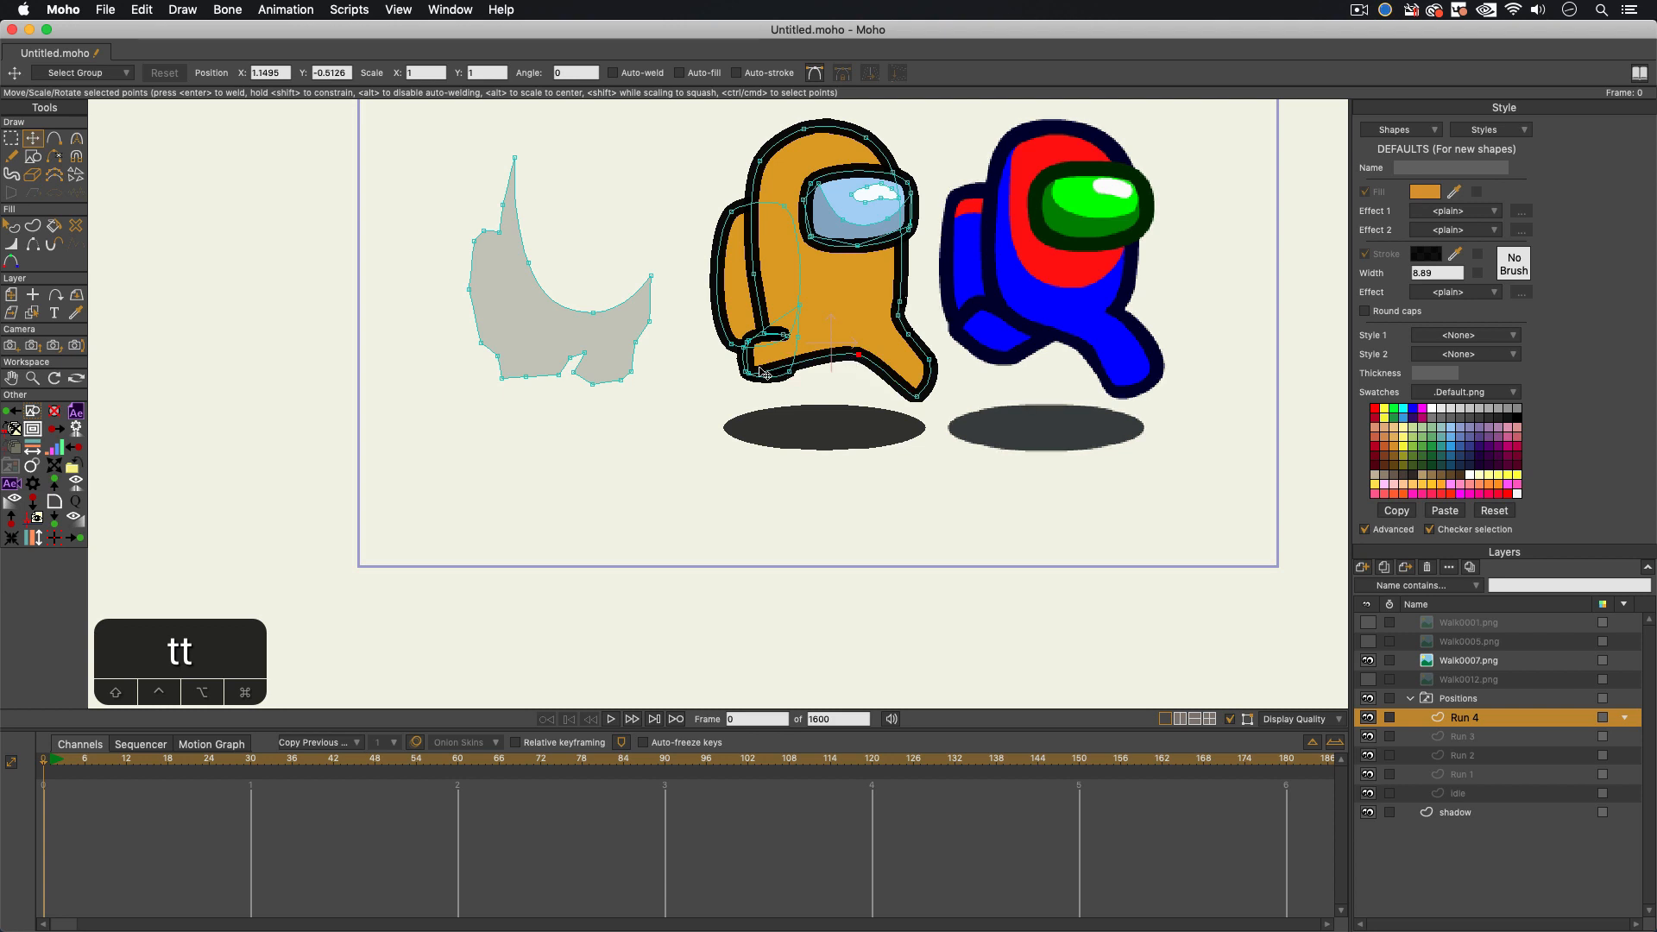
drag(753, 375, 946, 376)
key(c)
key(t)
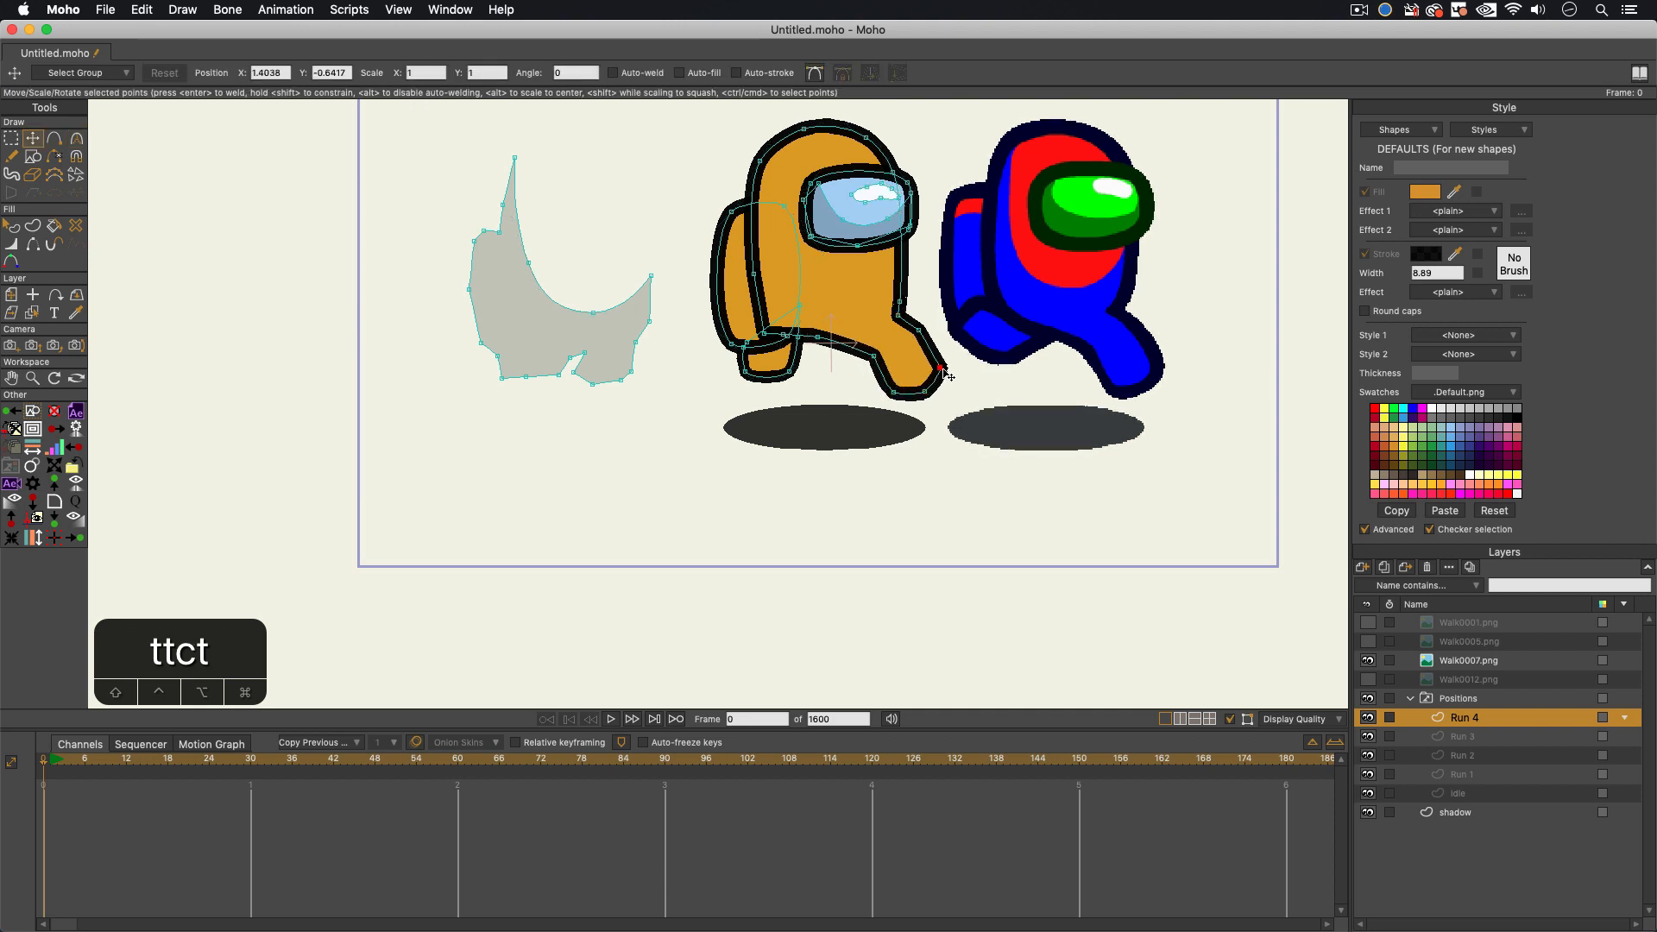
Step: Delete the surplus point at the lower back of the Run 4 body and round the outline there
click(759, 310)
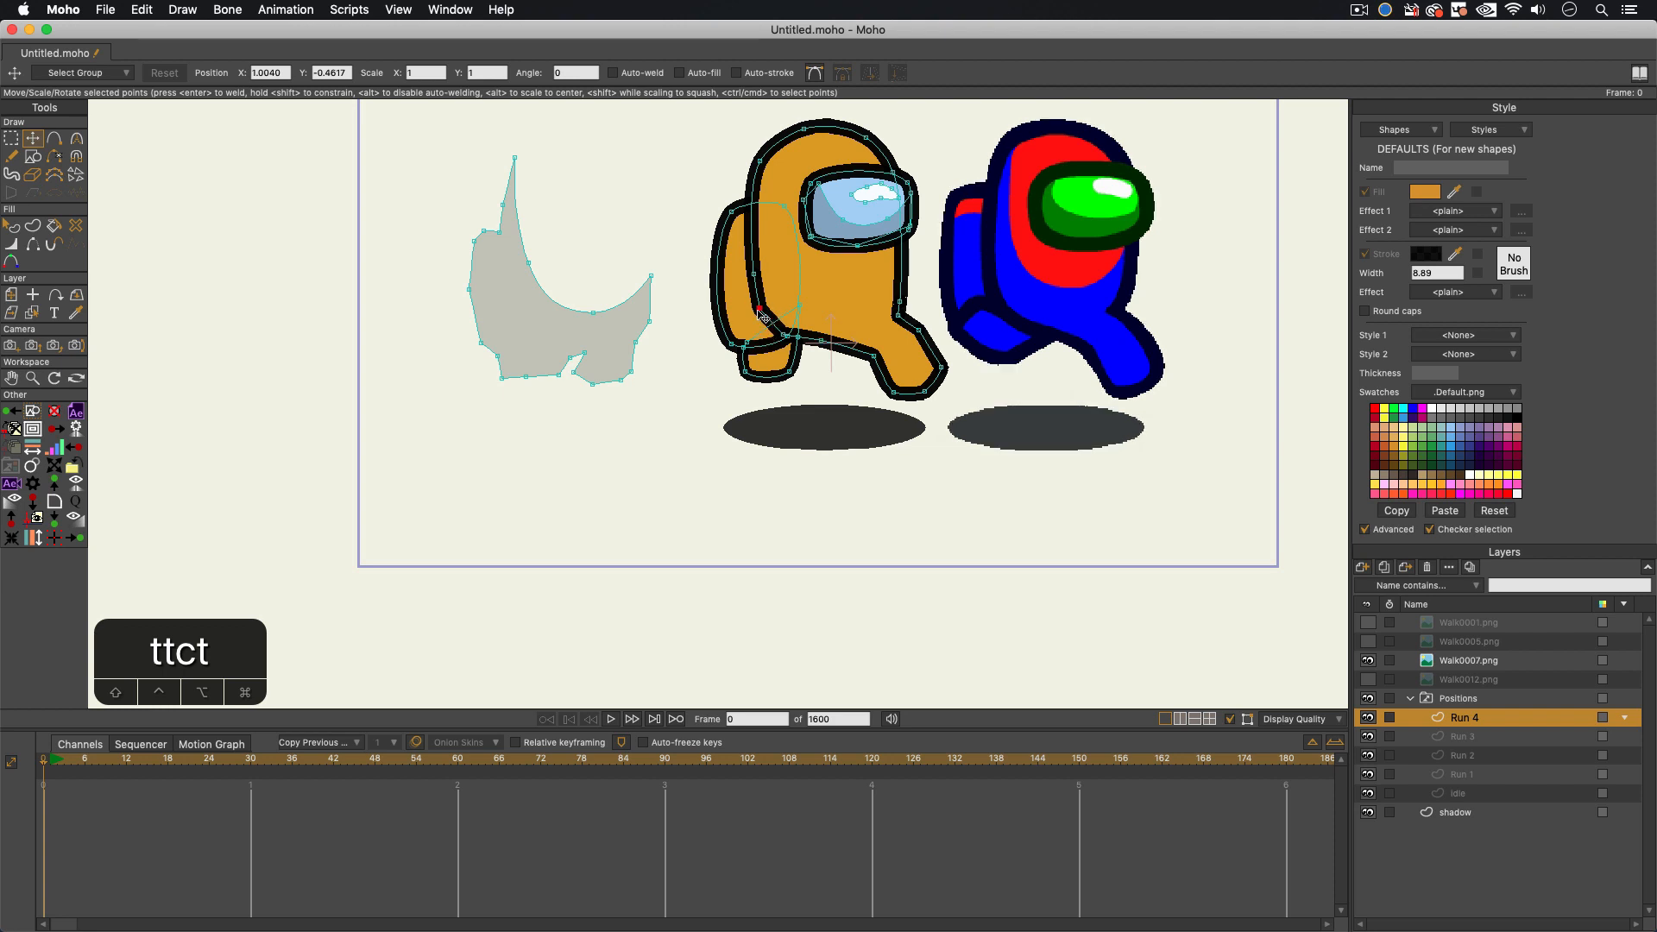
drag(763, 317, 777, 337)
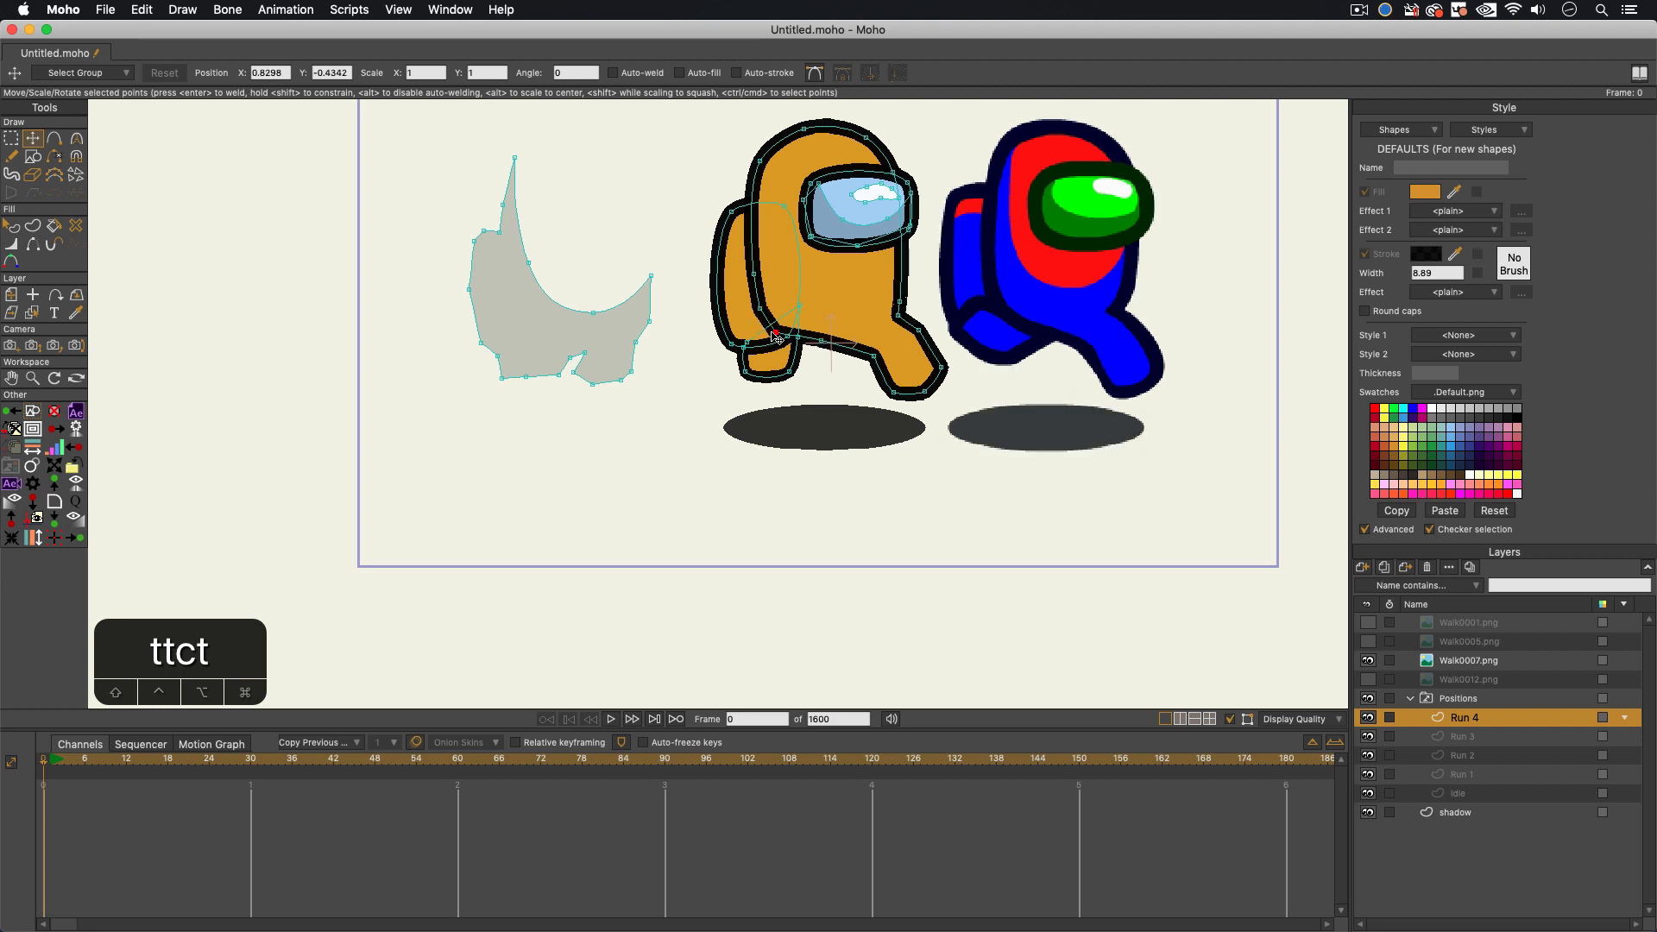
key(Delete)
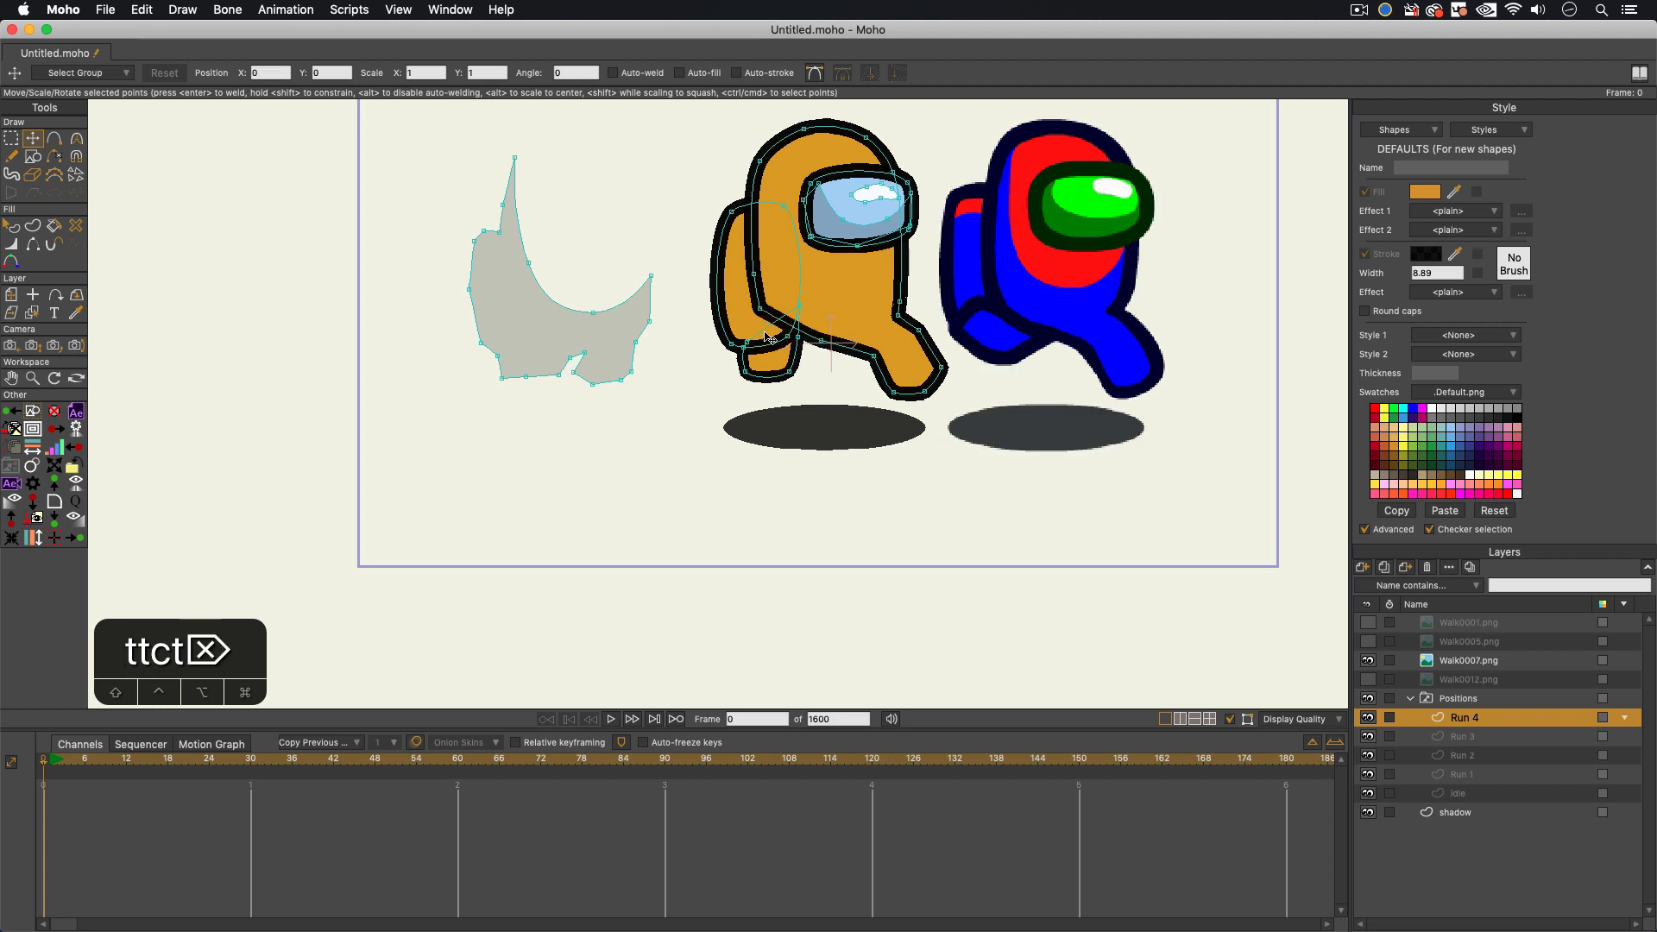
key(c)
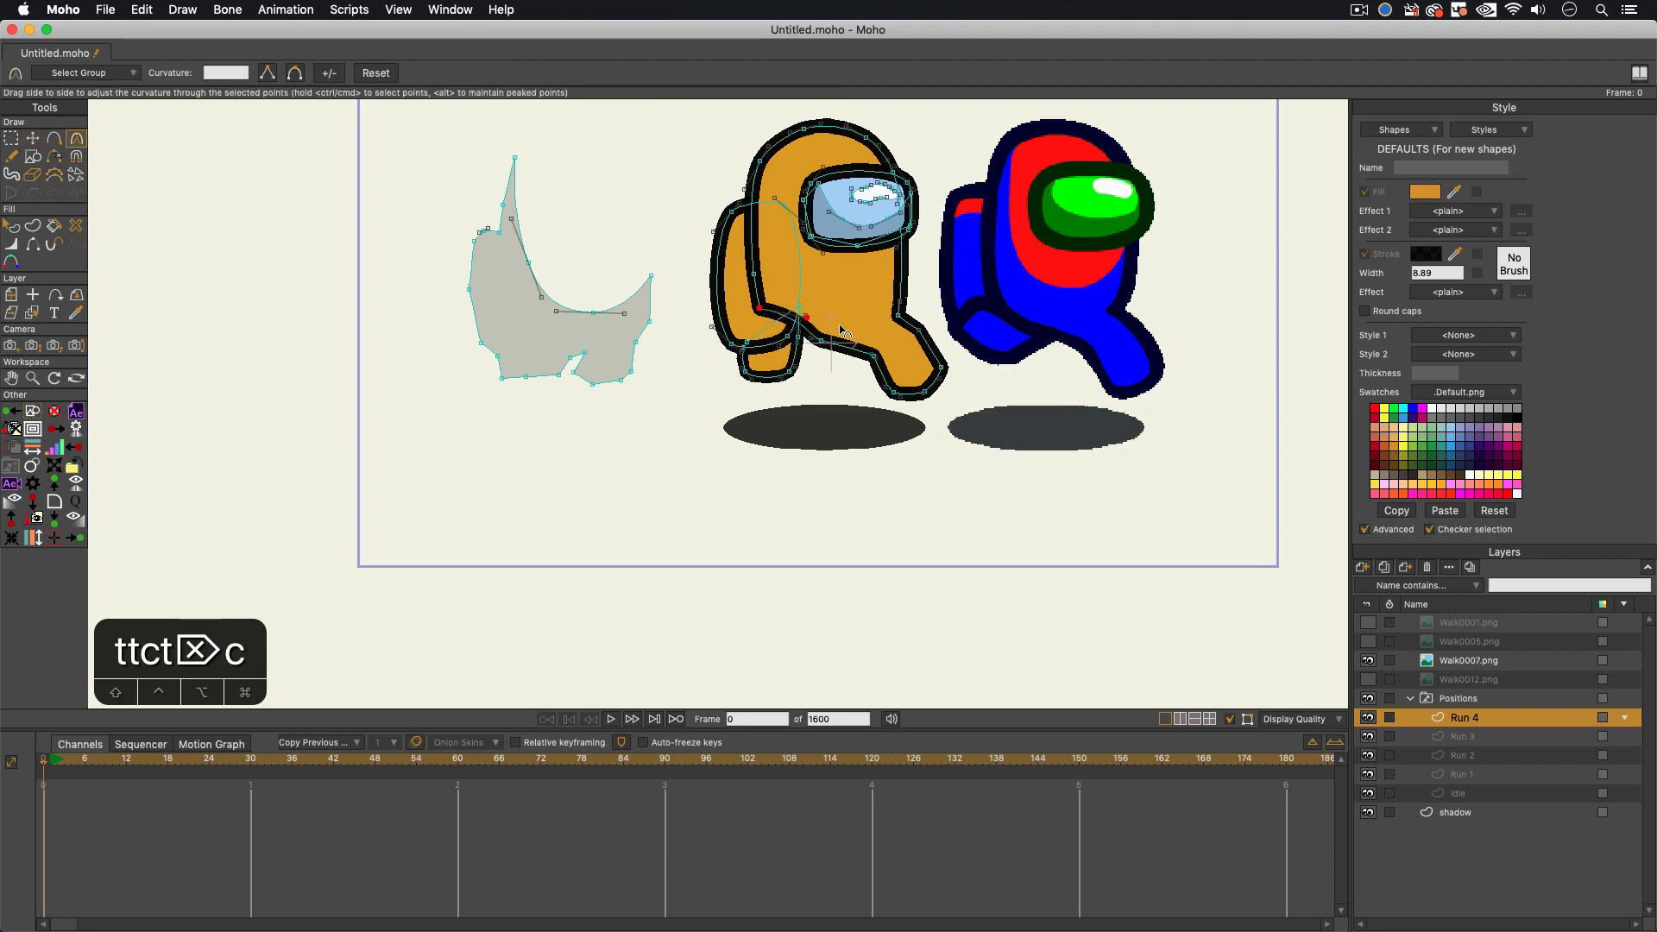
key(c)
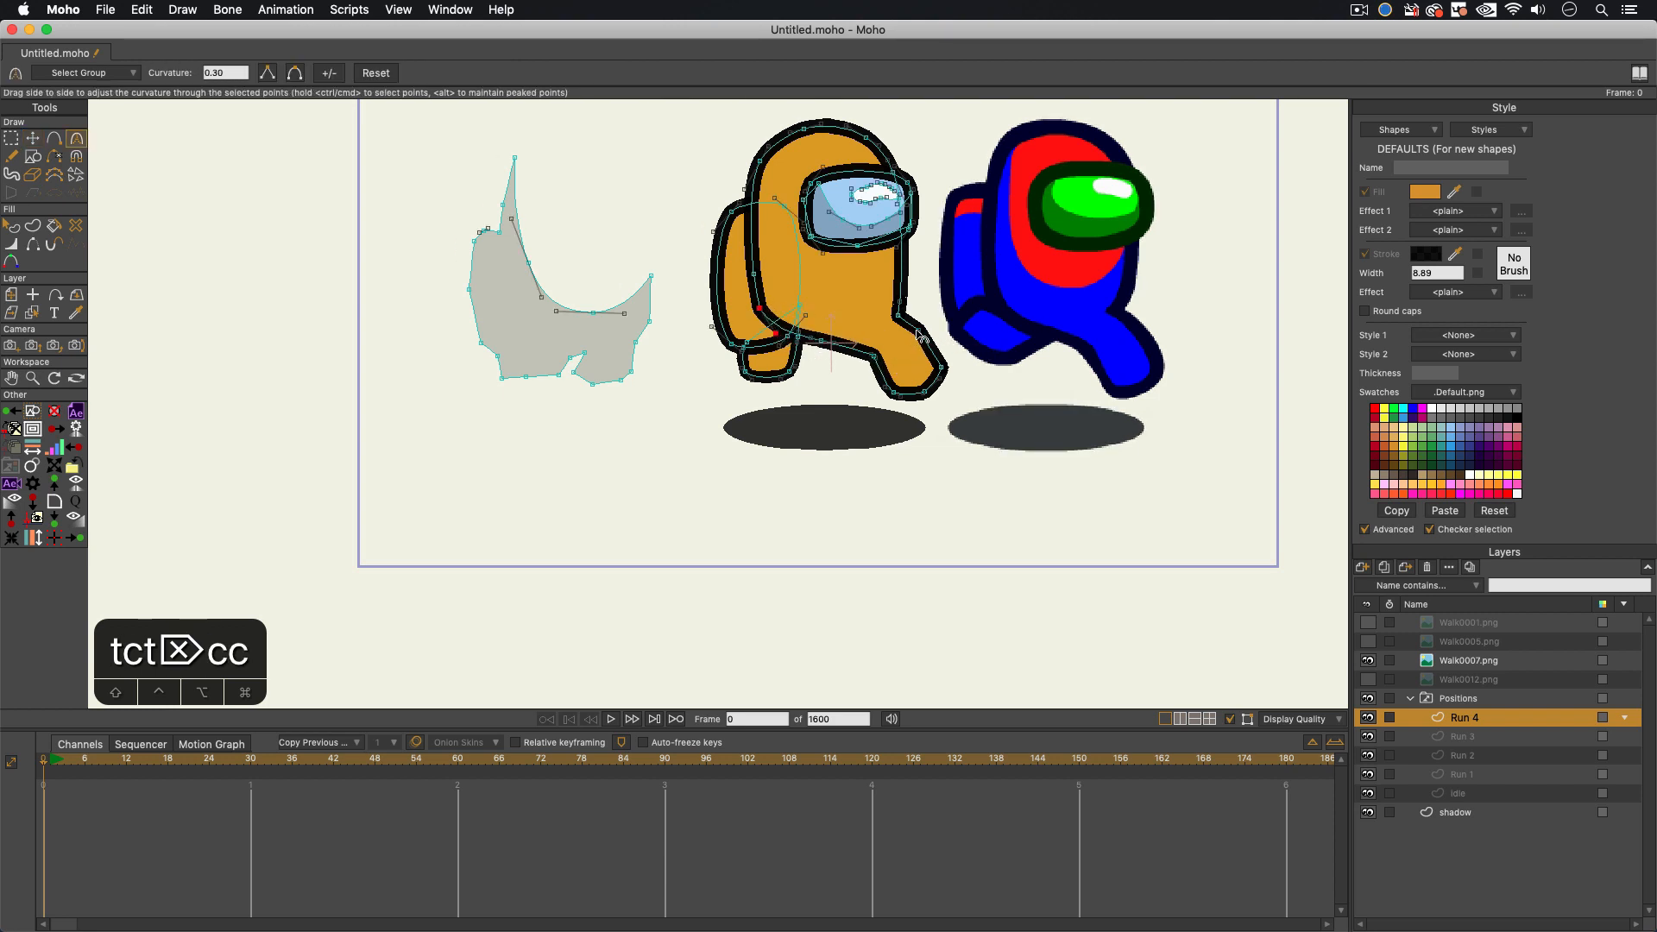
Step: Smooth the curve where the Run 4 front leg joins the body and widen its foot by repositioning the outline points
click(899, 309)
mouse_move(897, 309)
mouse_down()
mouse_move(943, 345)
mouse_move(883, 357)
mouse_up()
key(c)
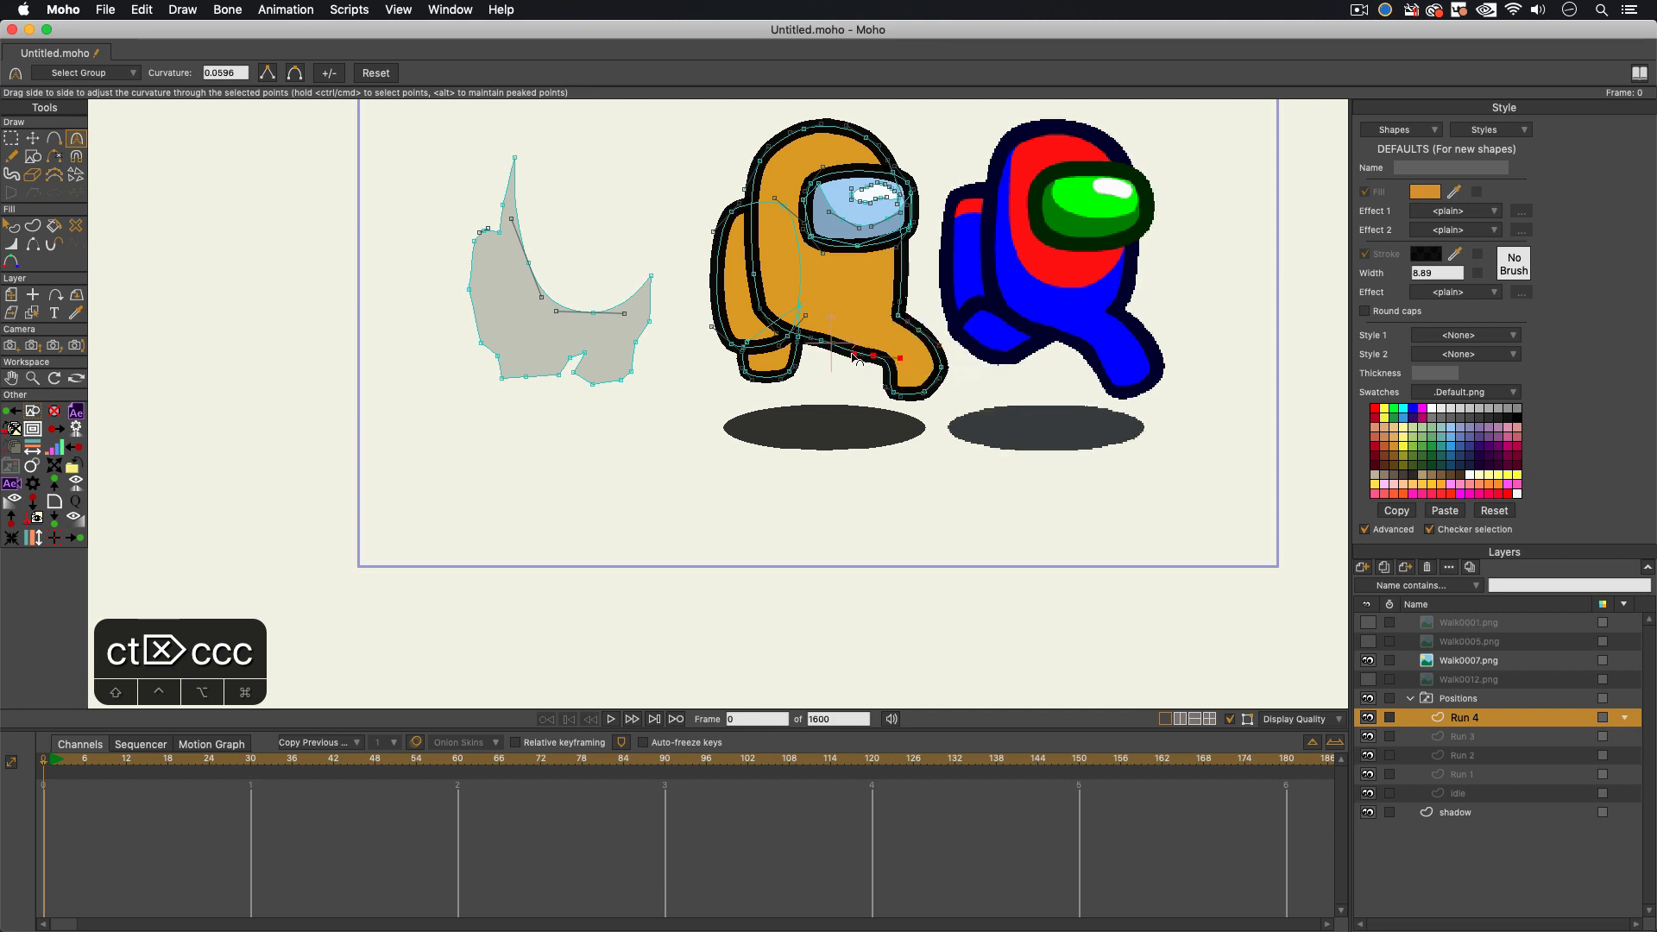
key(t)
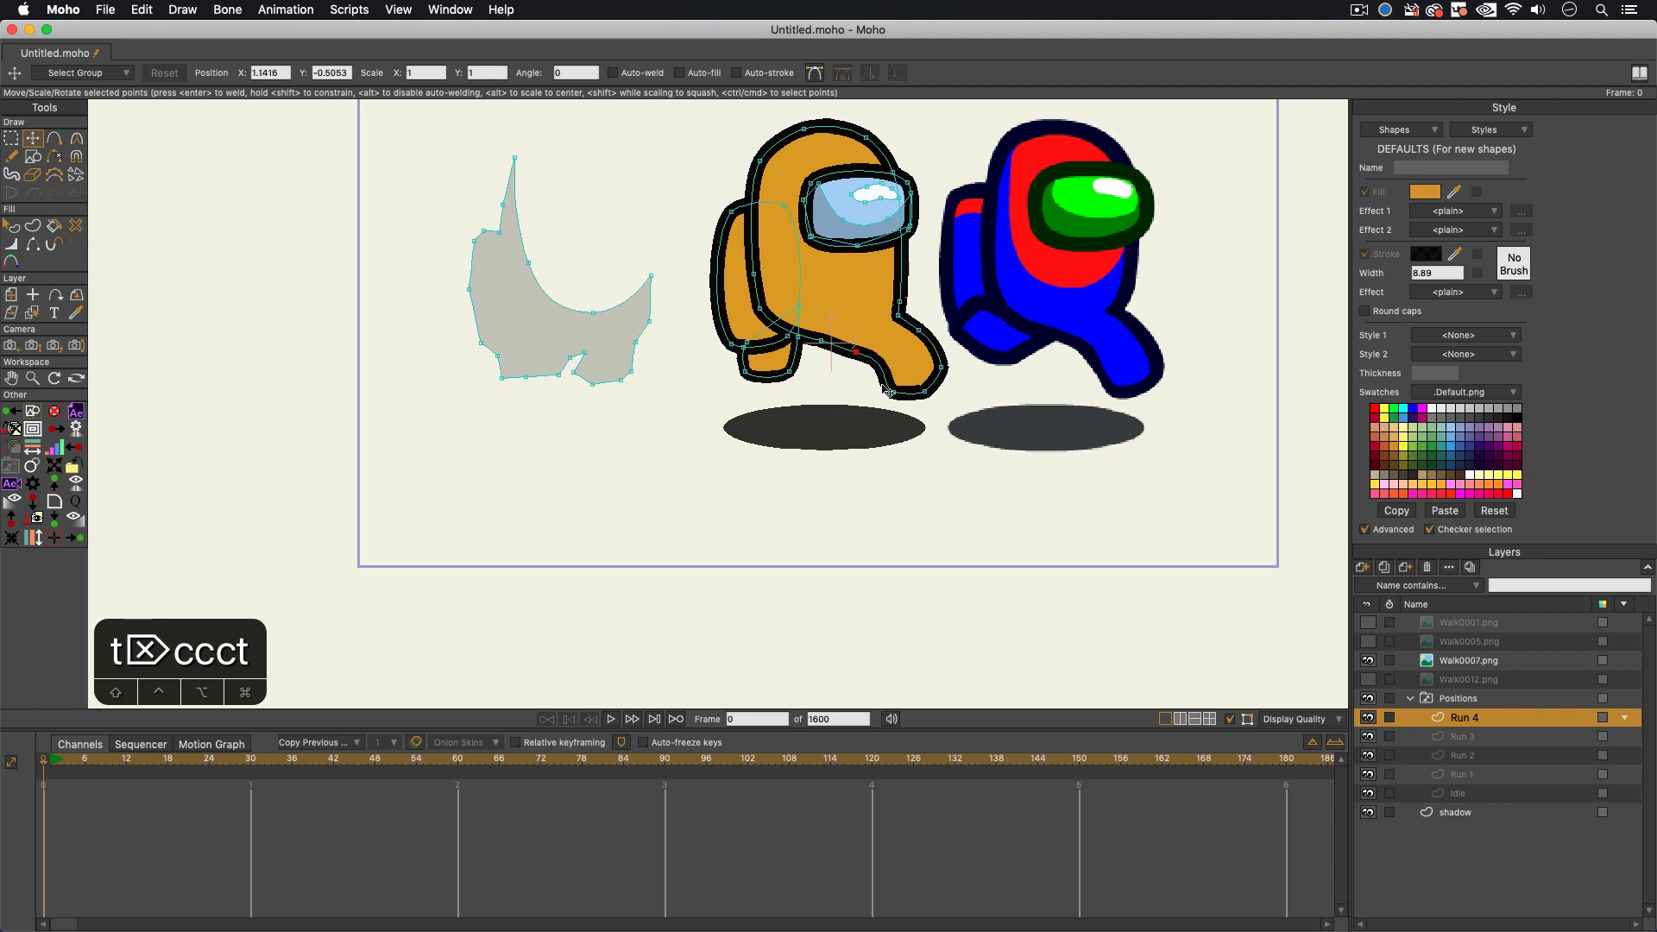
key(t)
drag(889, 393, 943, 387)
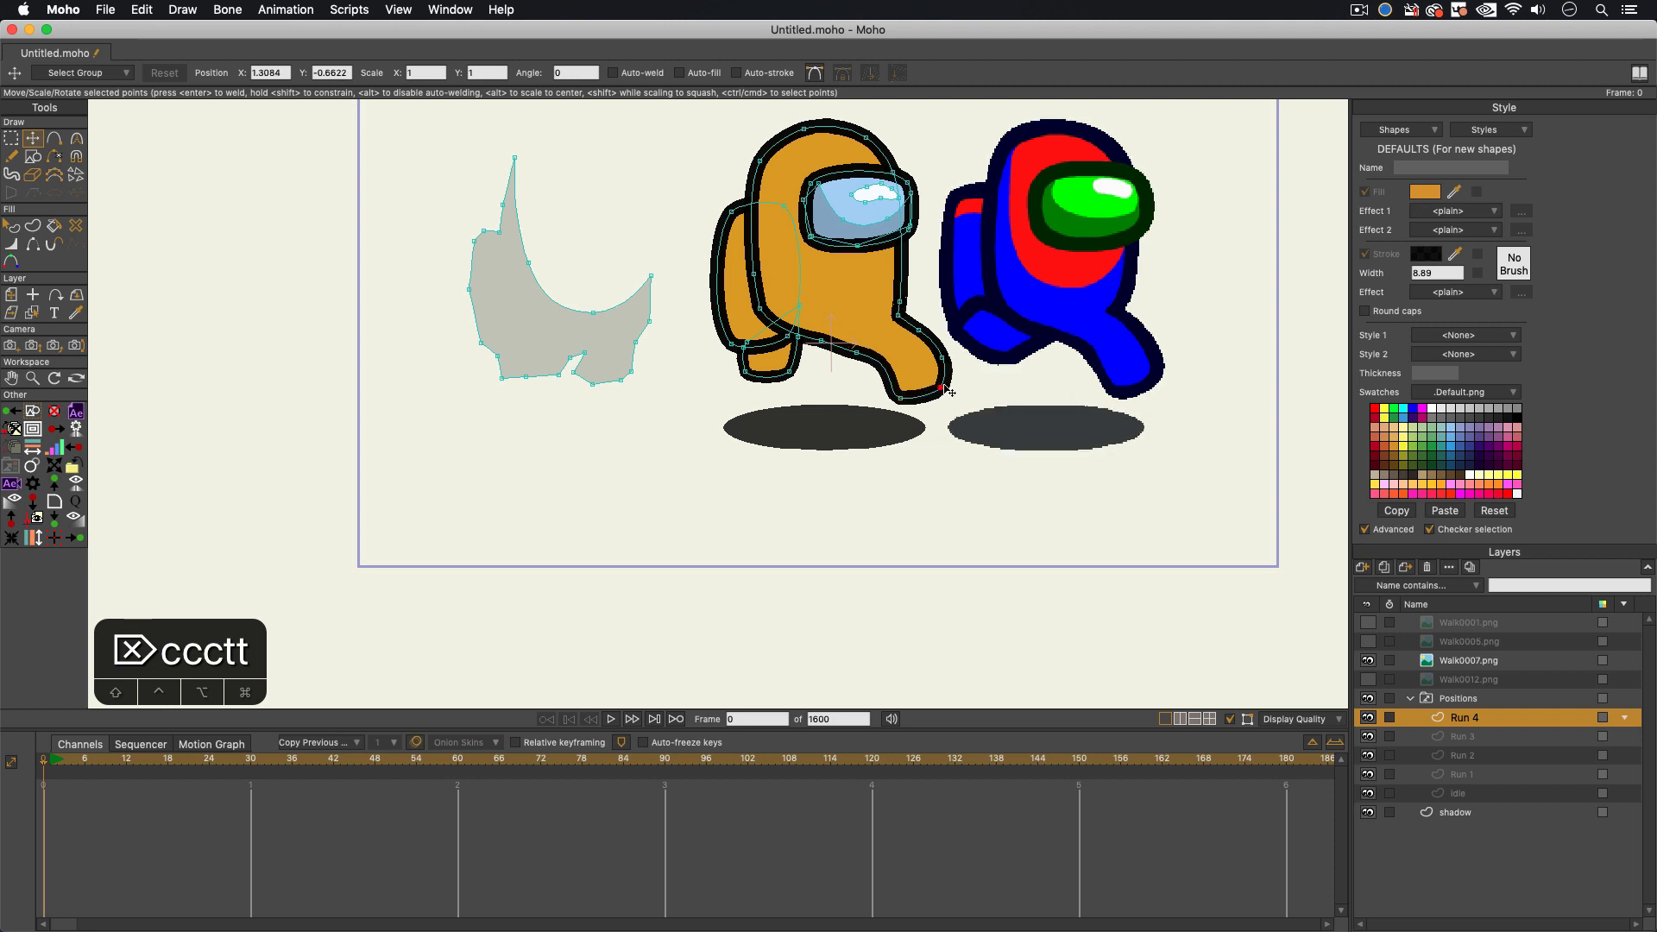
click(854, 349)
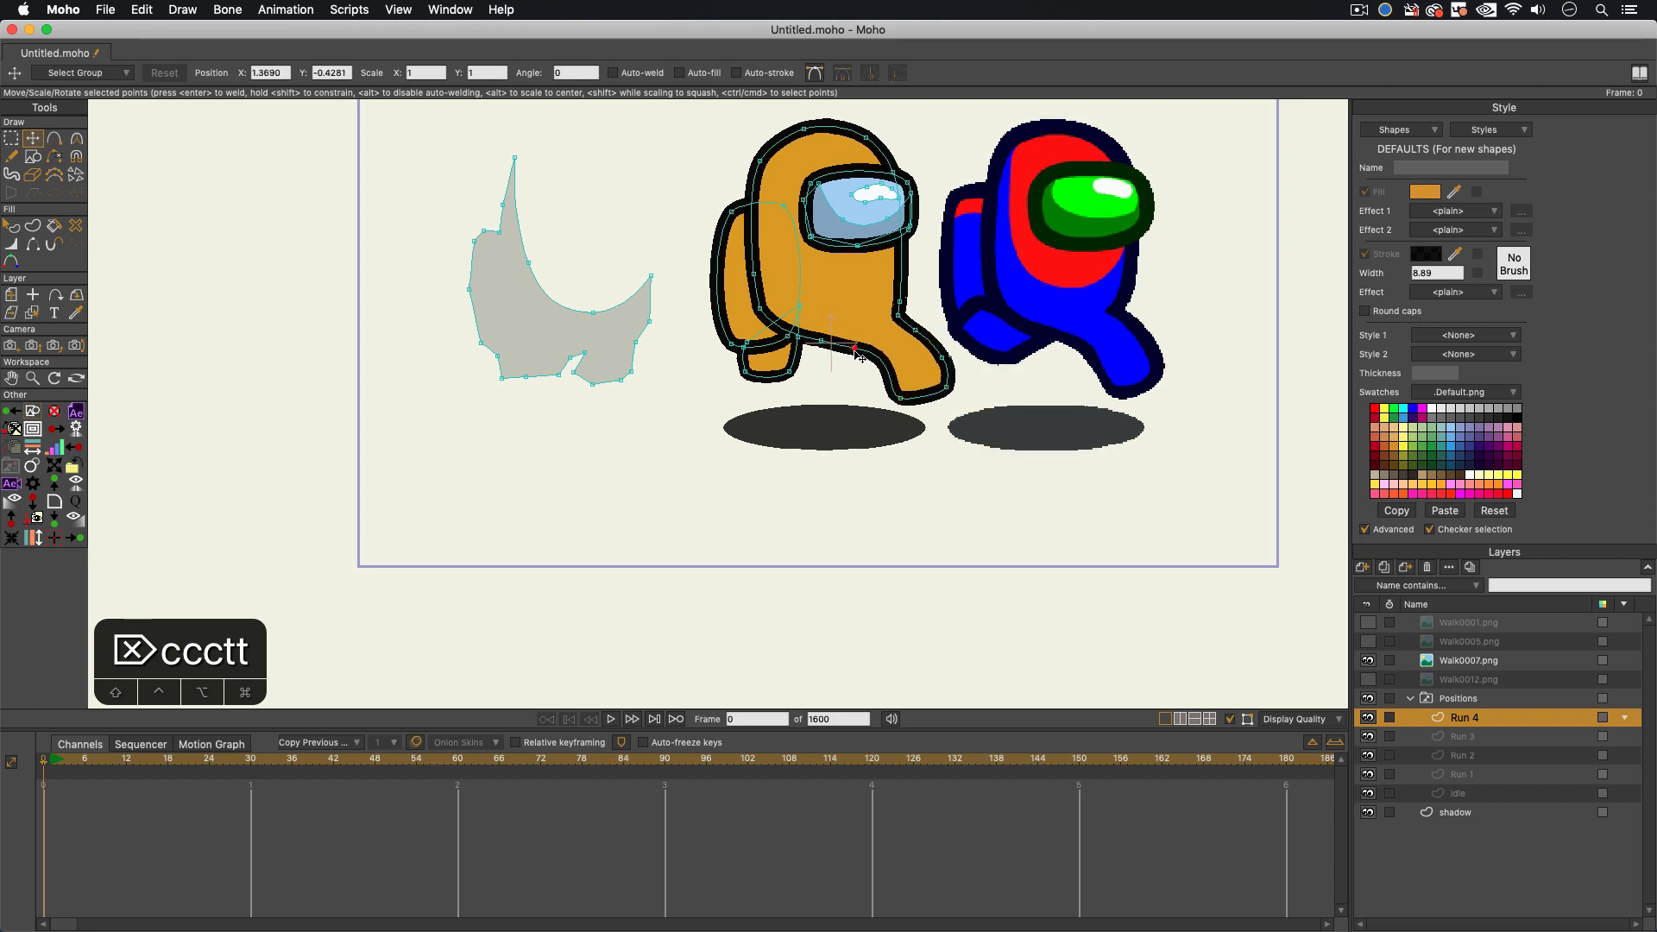
click(898, 399)
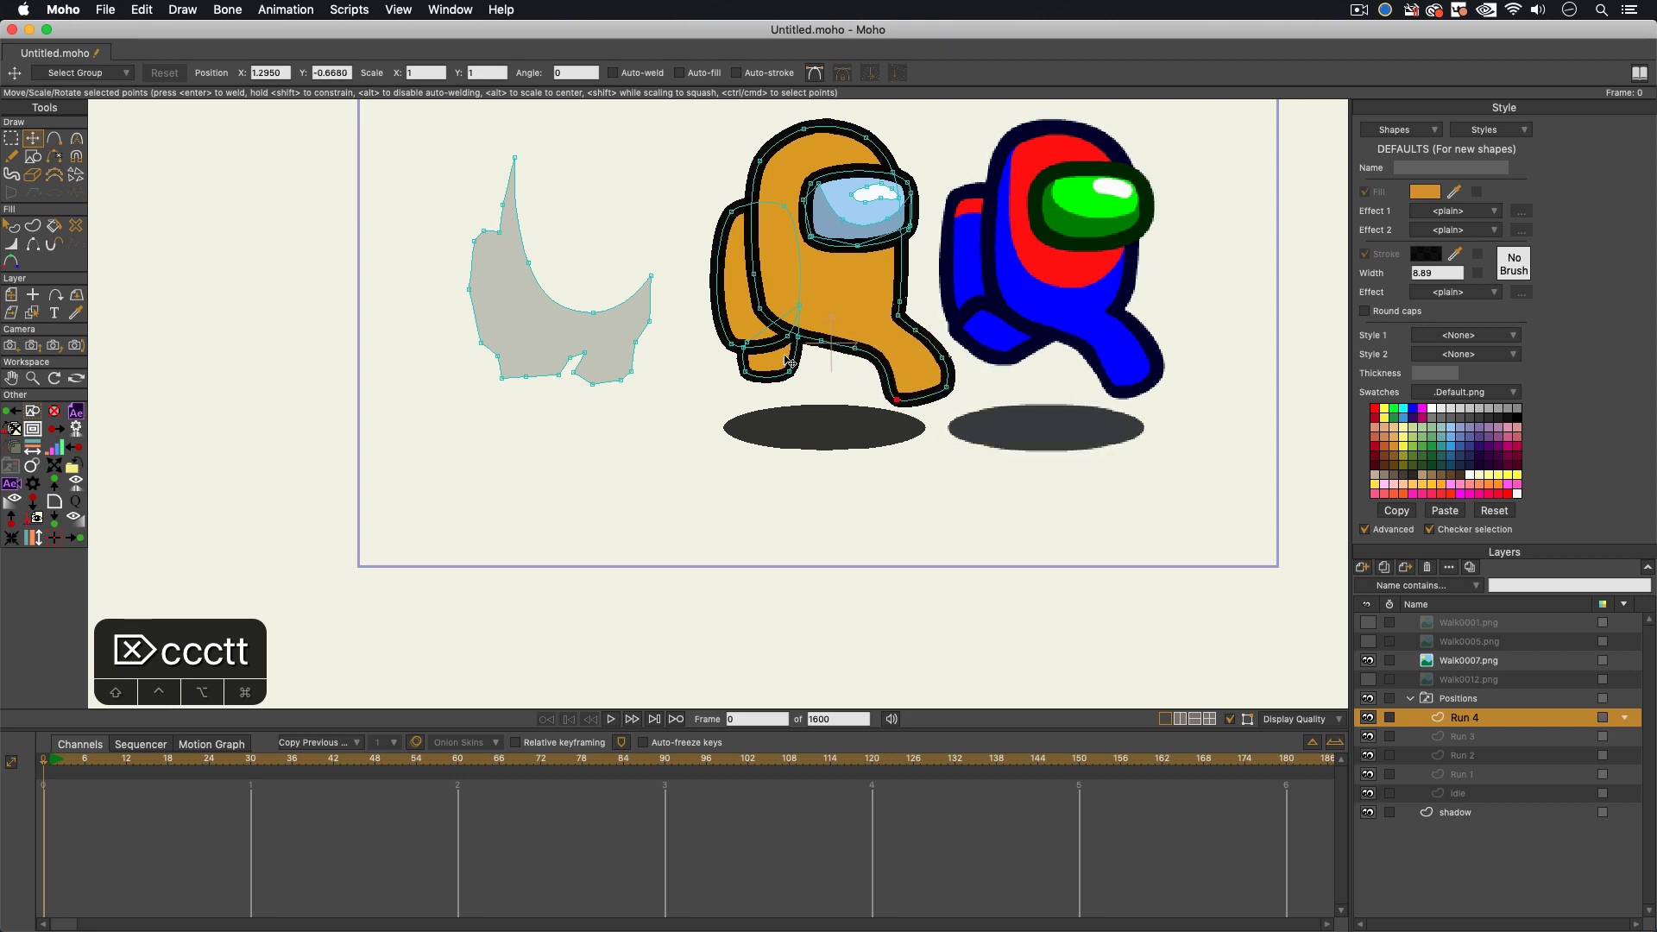
Step: Shift the Run 4 rear leg slightly forward and send the backpack shape behind it
key(t)
drag(770, 361, 793, 366)
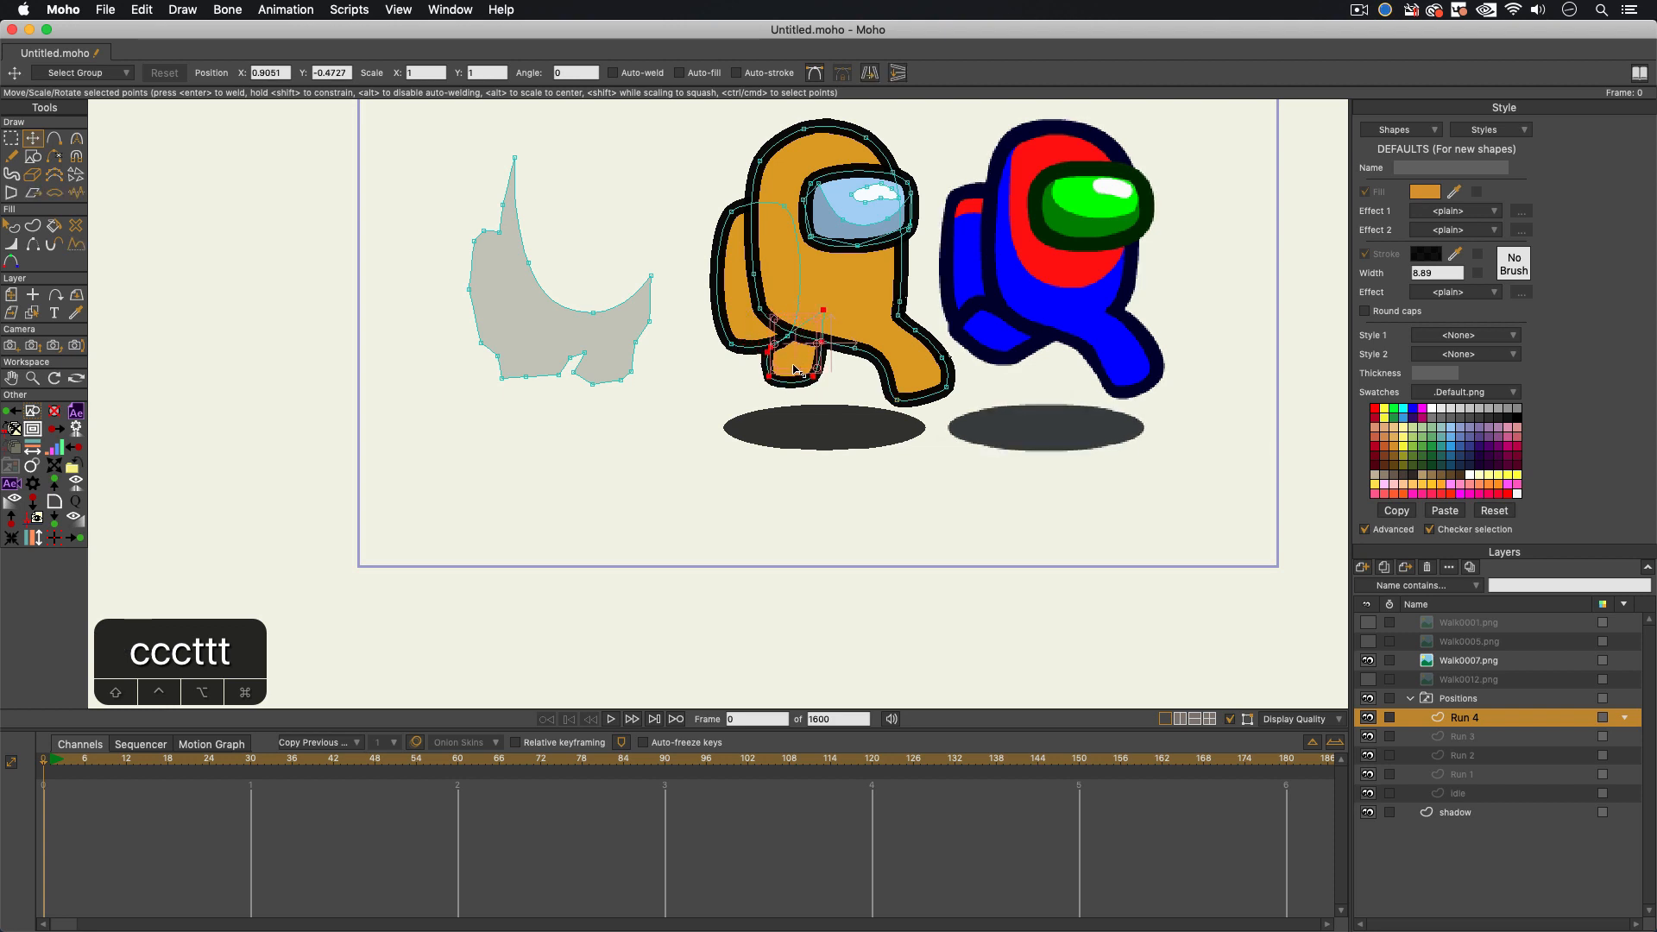
key(q)
click(742, 329)
key(Down)
key(Down)
key(Down)
key(Down)
key(Down)
key(Down)
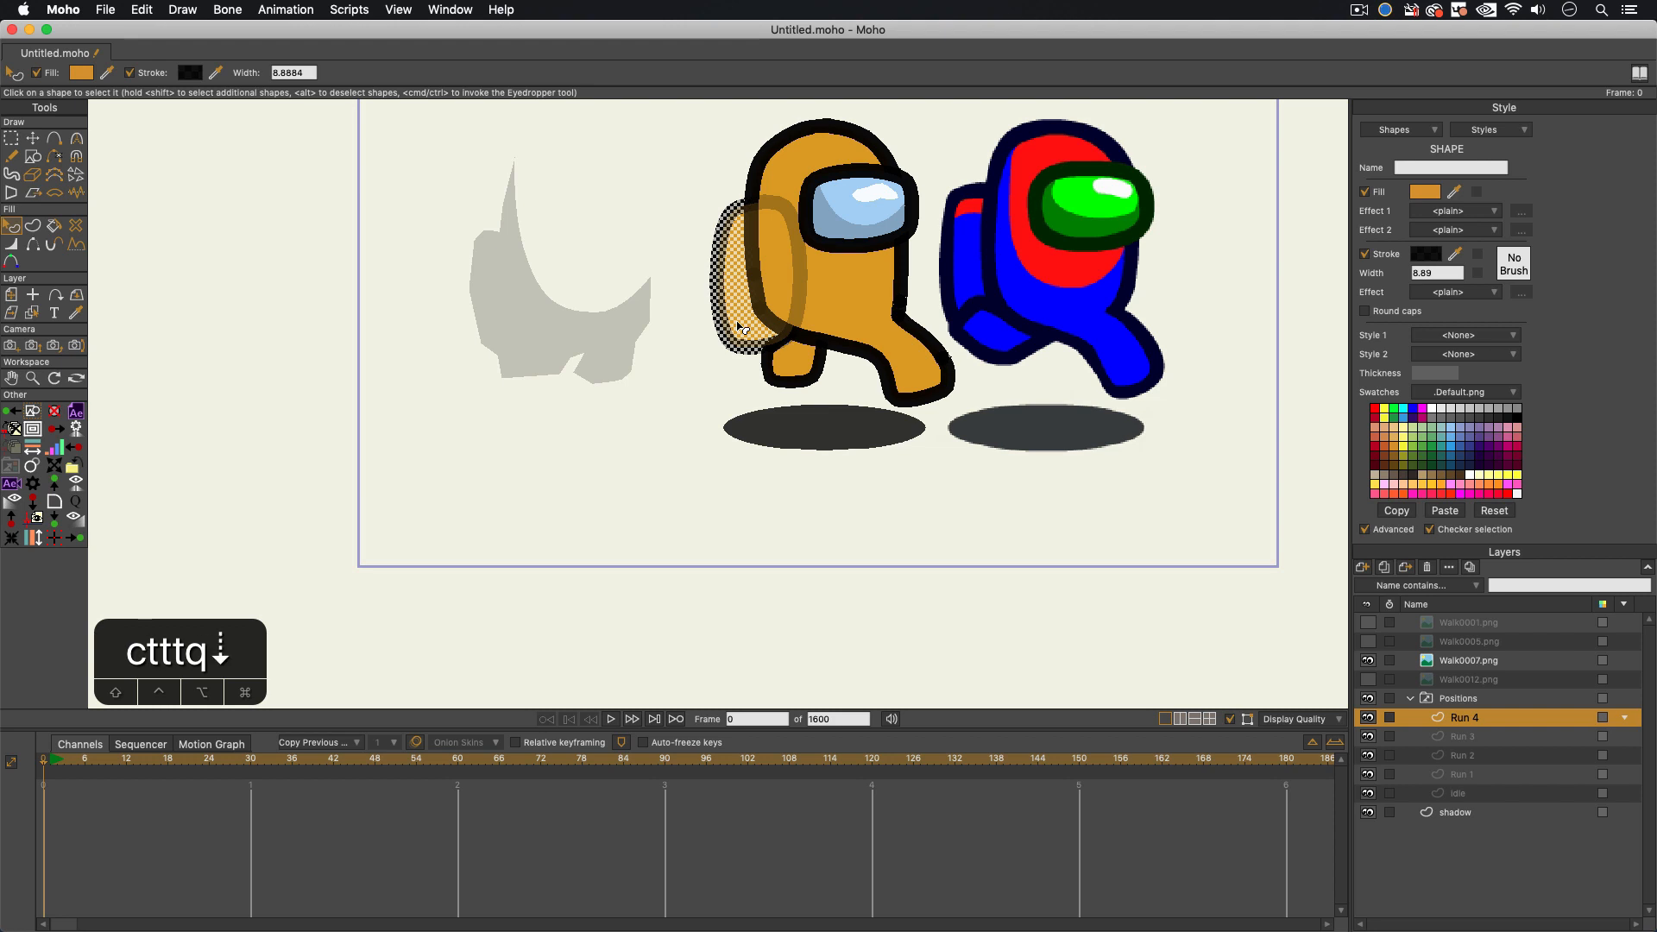
click(713, 361)
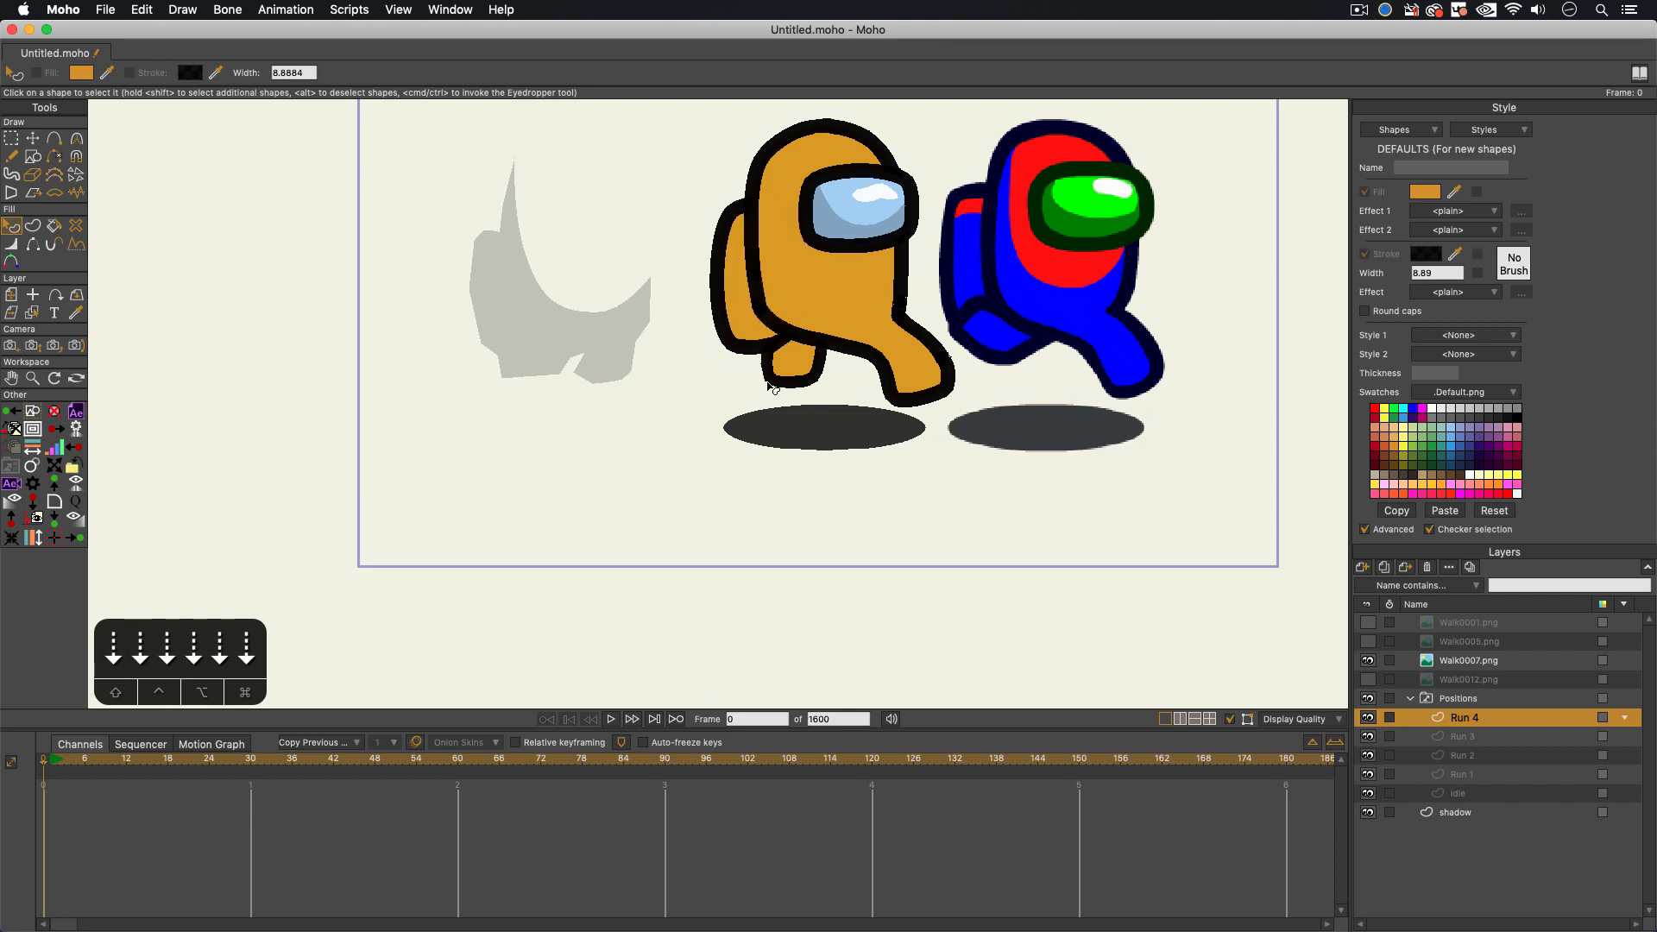
Step: Reshape the Run 4 rear leg into a bent, backward-kicking leg reaching under the backpack, with a rounded sole, like Walk0007.png
click(786, 371)
key(t)
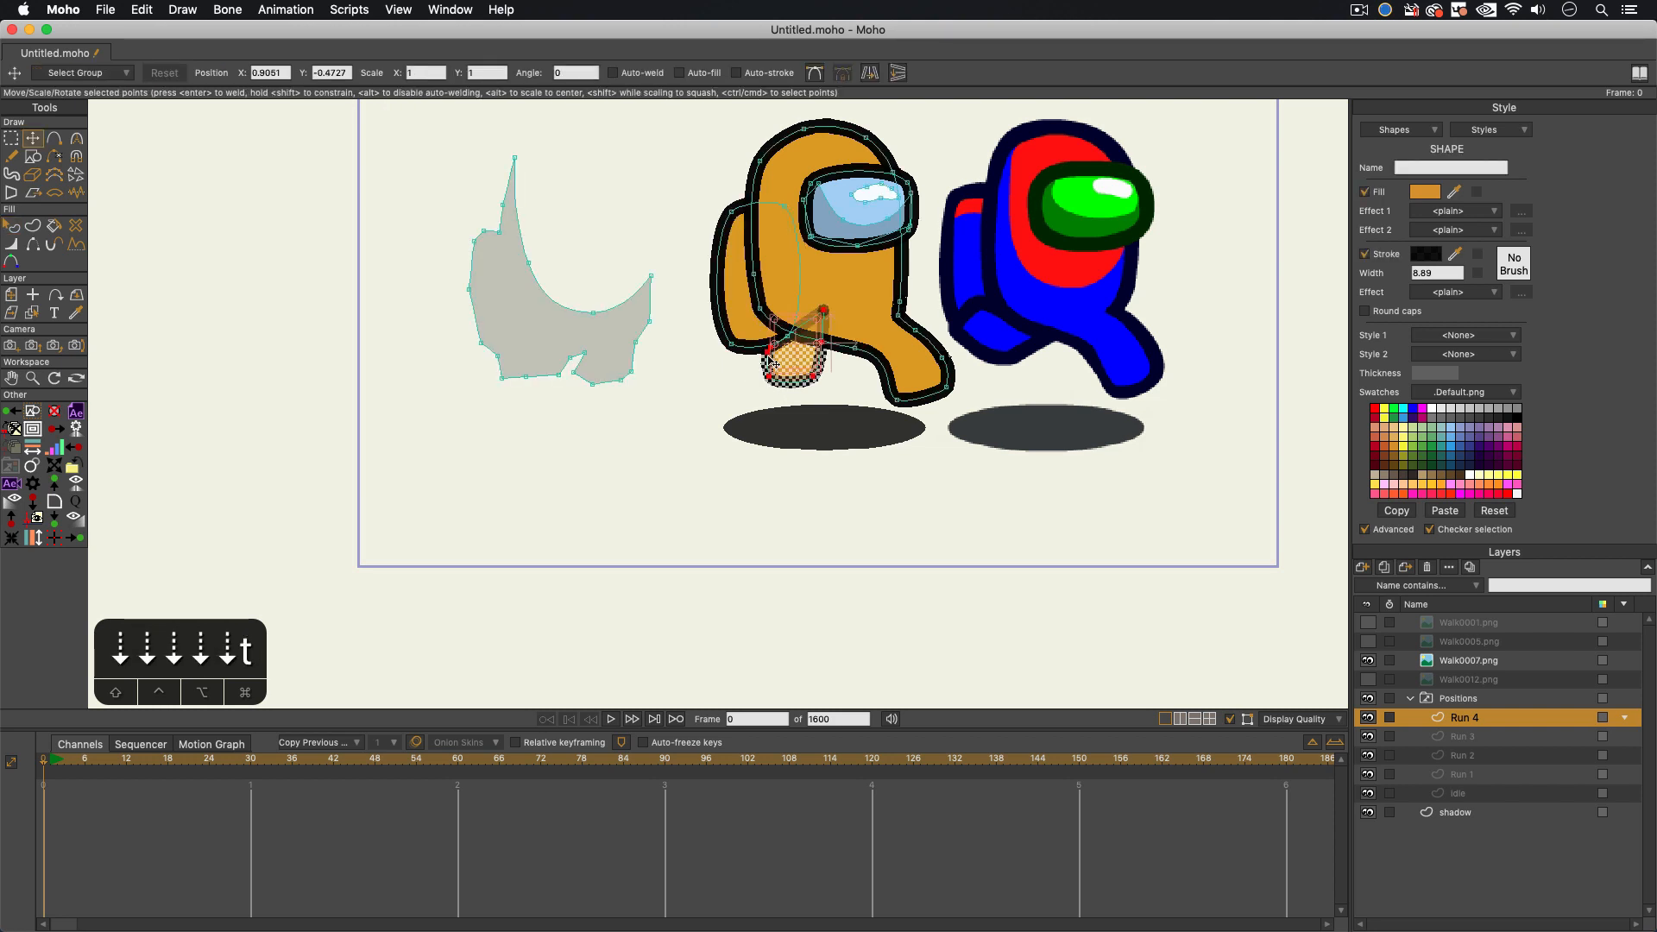
click(773, 358)
drag(776, 357, 731, 346)
key(t)
drag(755, 359, 753, 365)
key(c)
drag(949, 319, 961, 412)
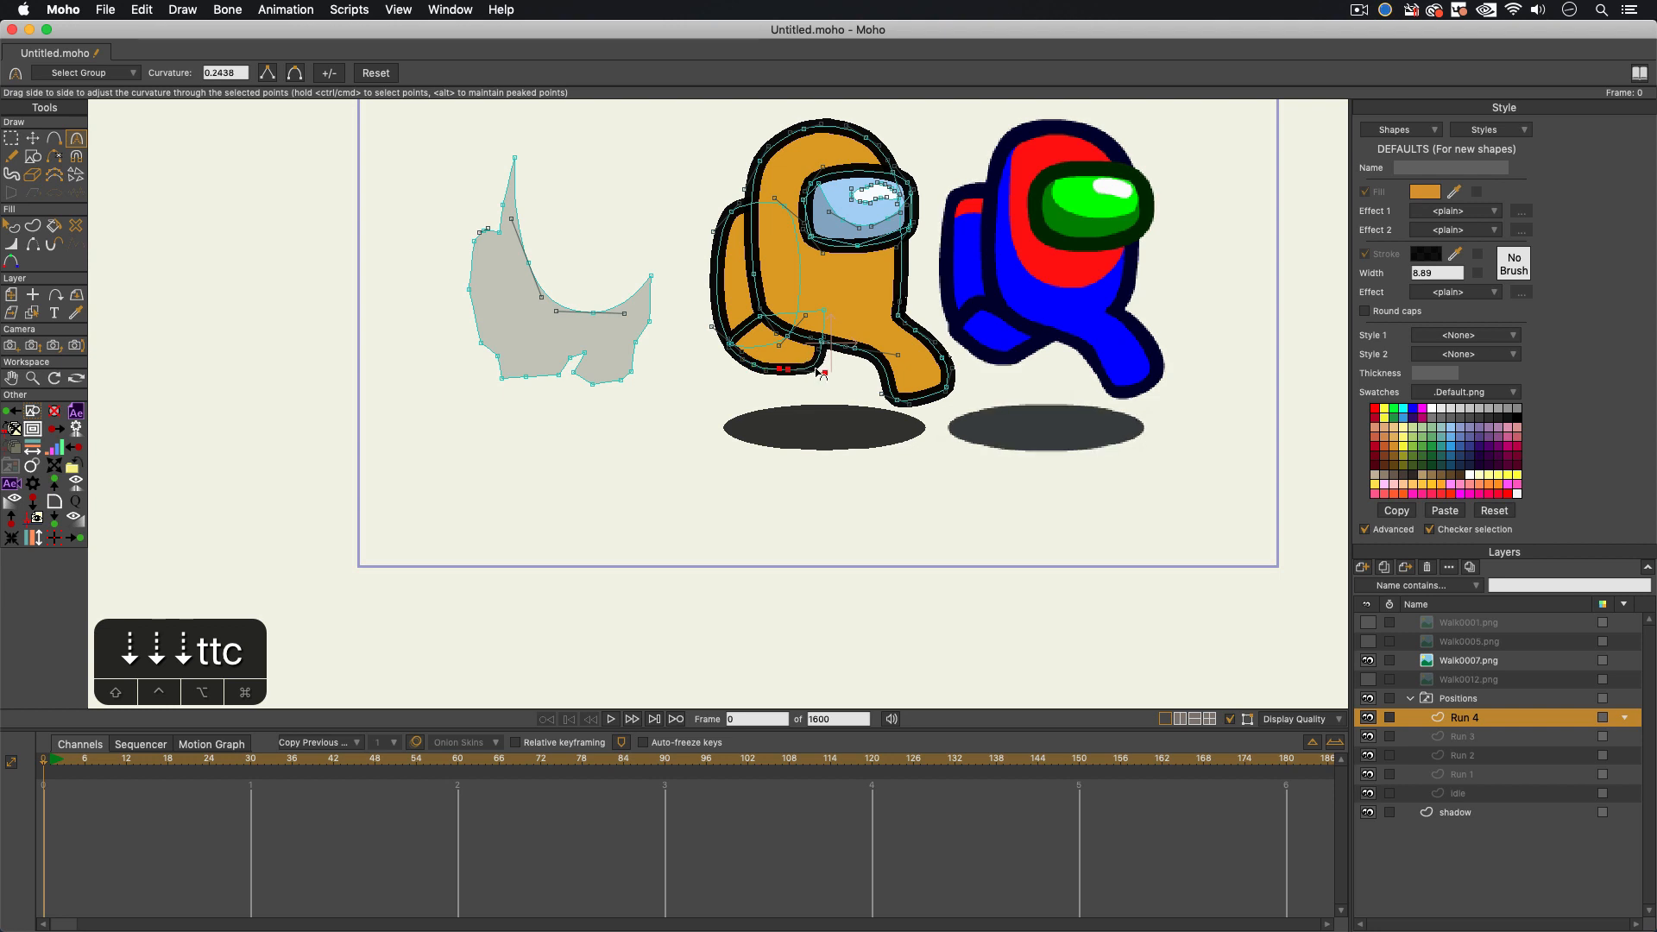
key(t)
click(825, 315)
key(t)
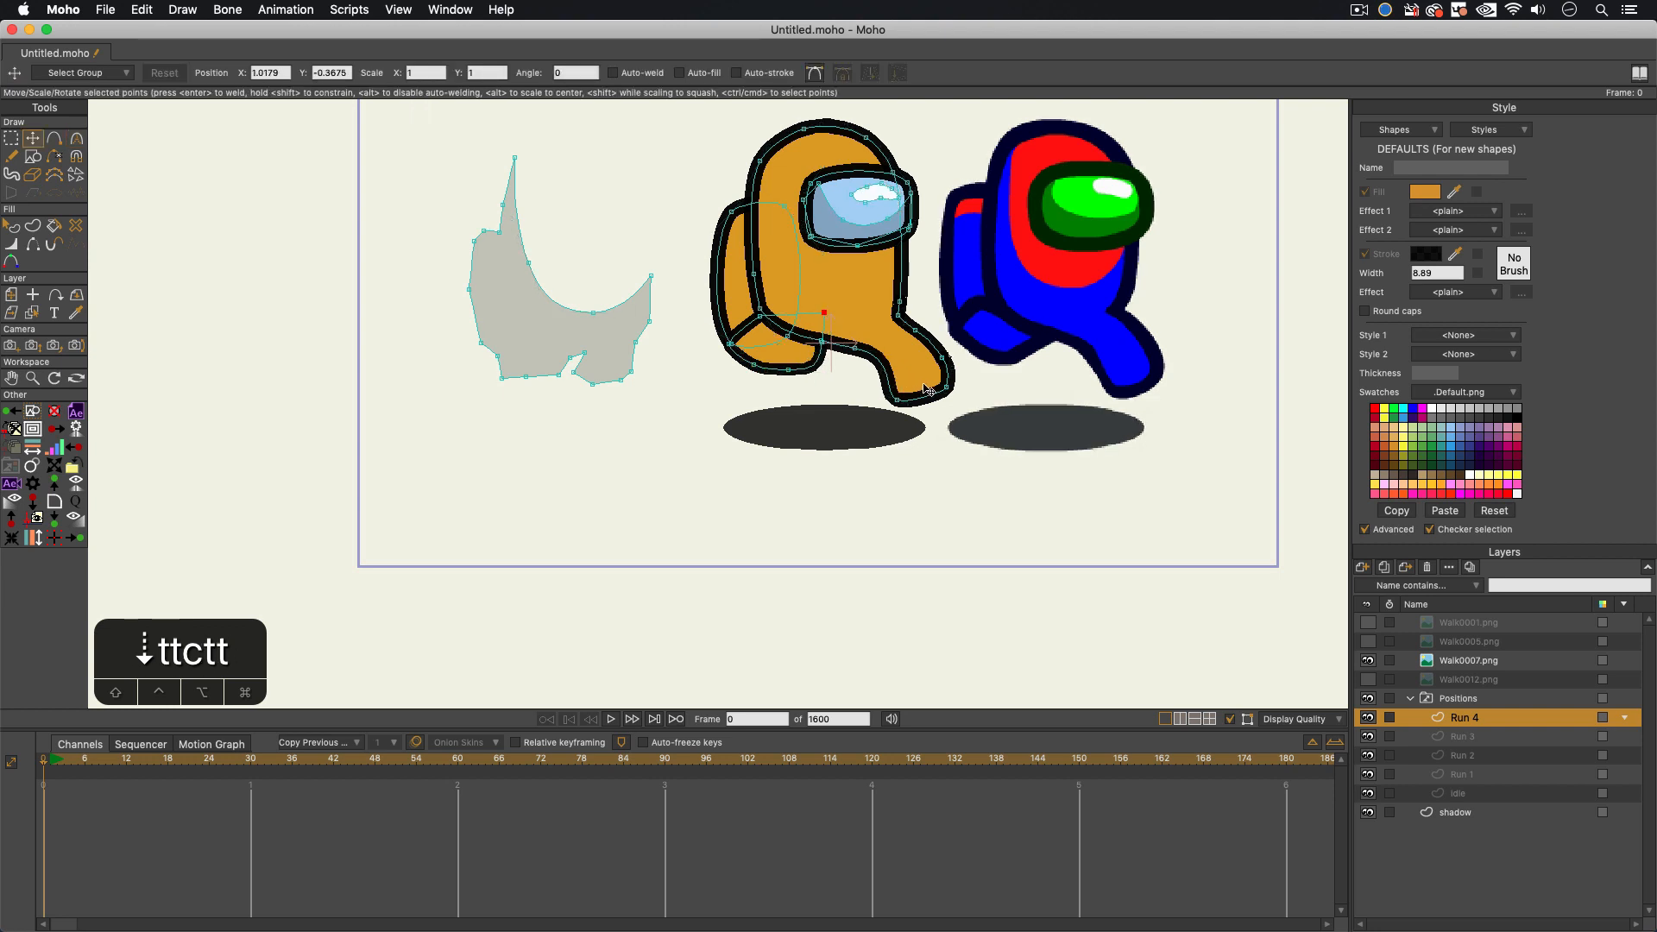
Step: Refine the outline and rounding of the Run 4 front foot and adjust the corner where the rear leg meets the backpack
drag(915, 334, 936, 353)
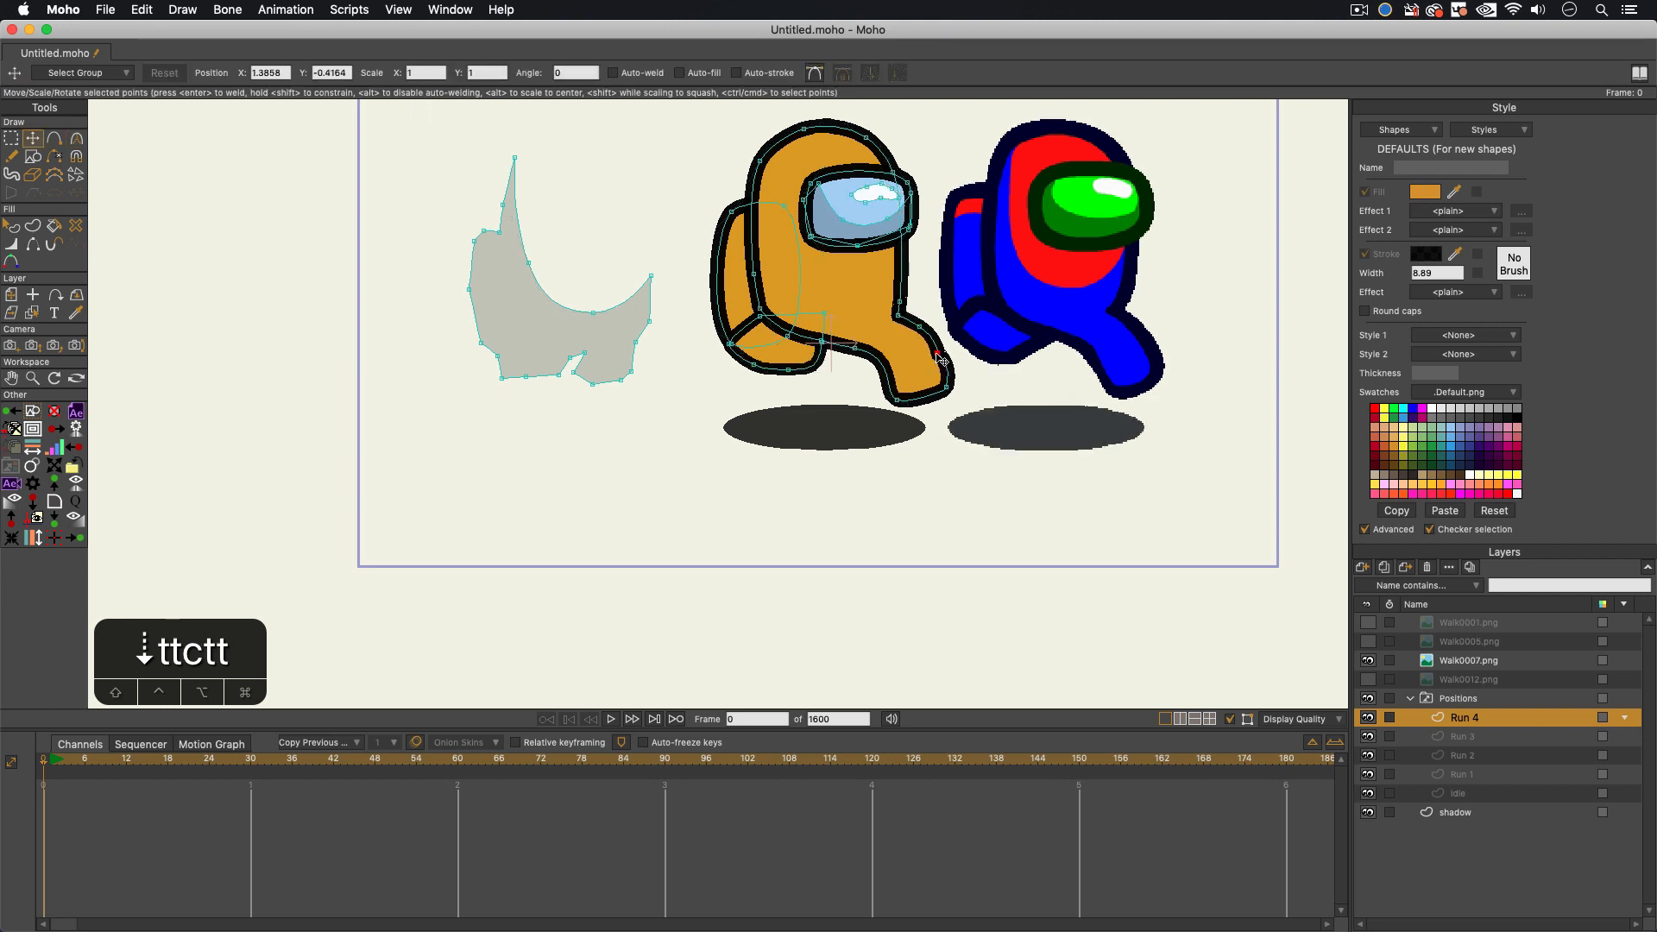
click(898, 398)
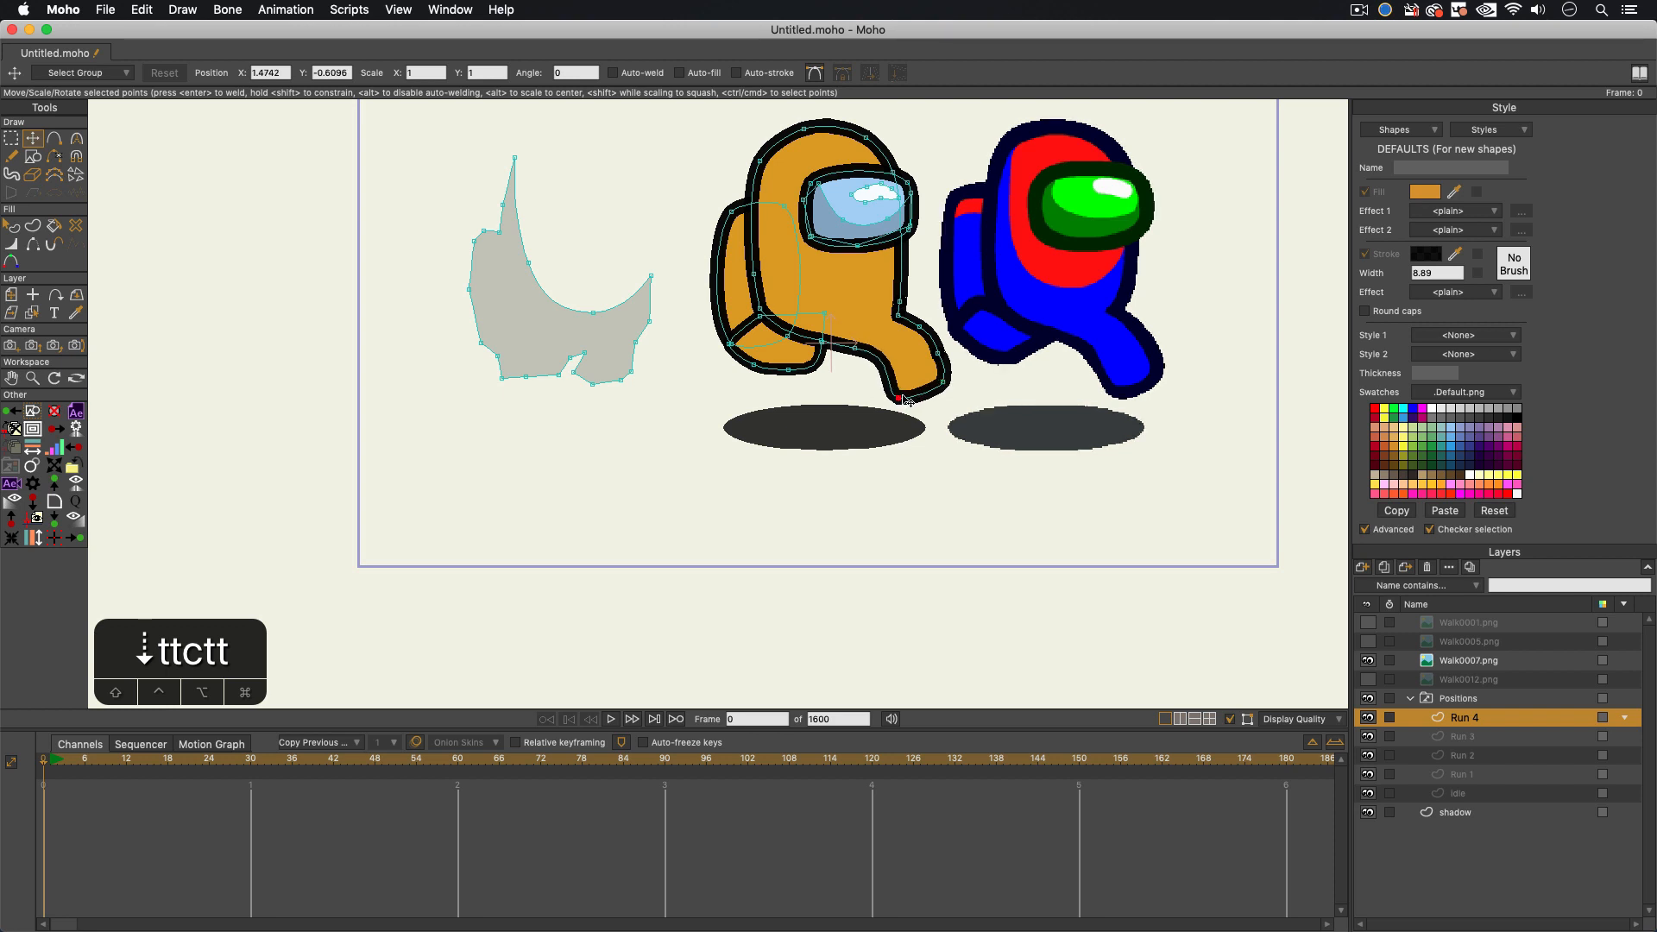
key(c)
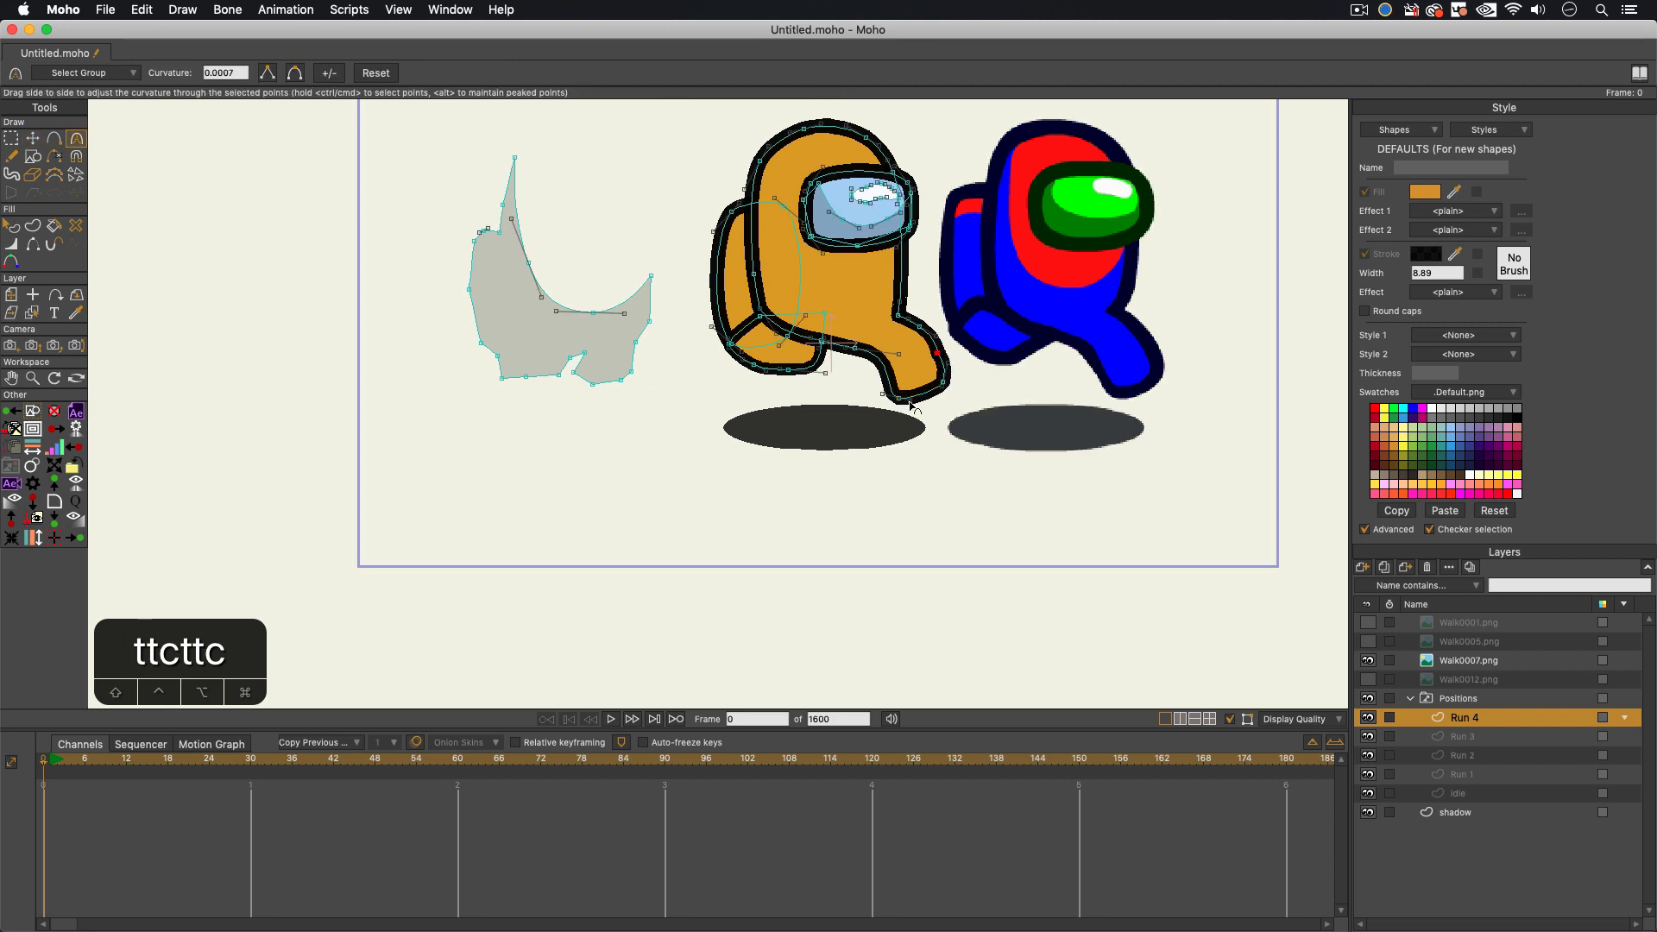
key(c)
drag(944, 383, 910, 393)
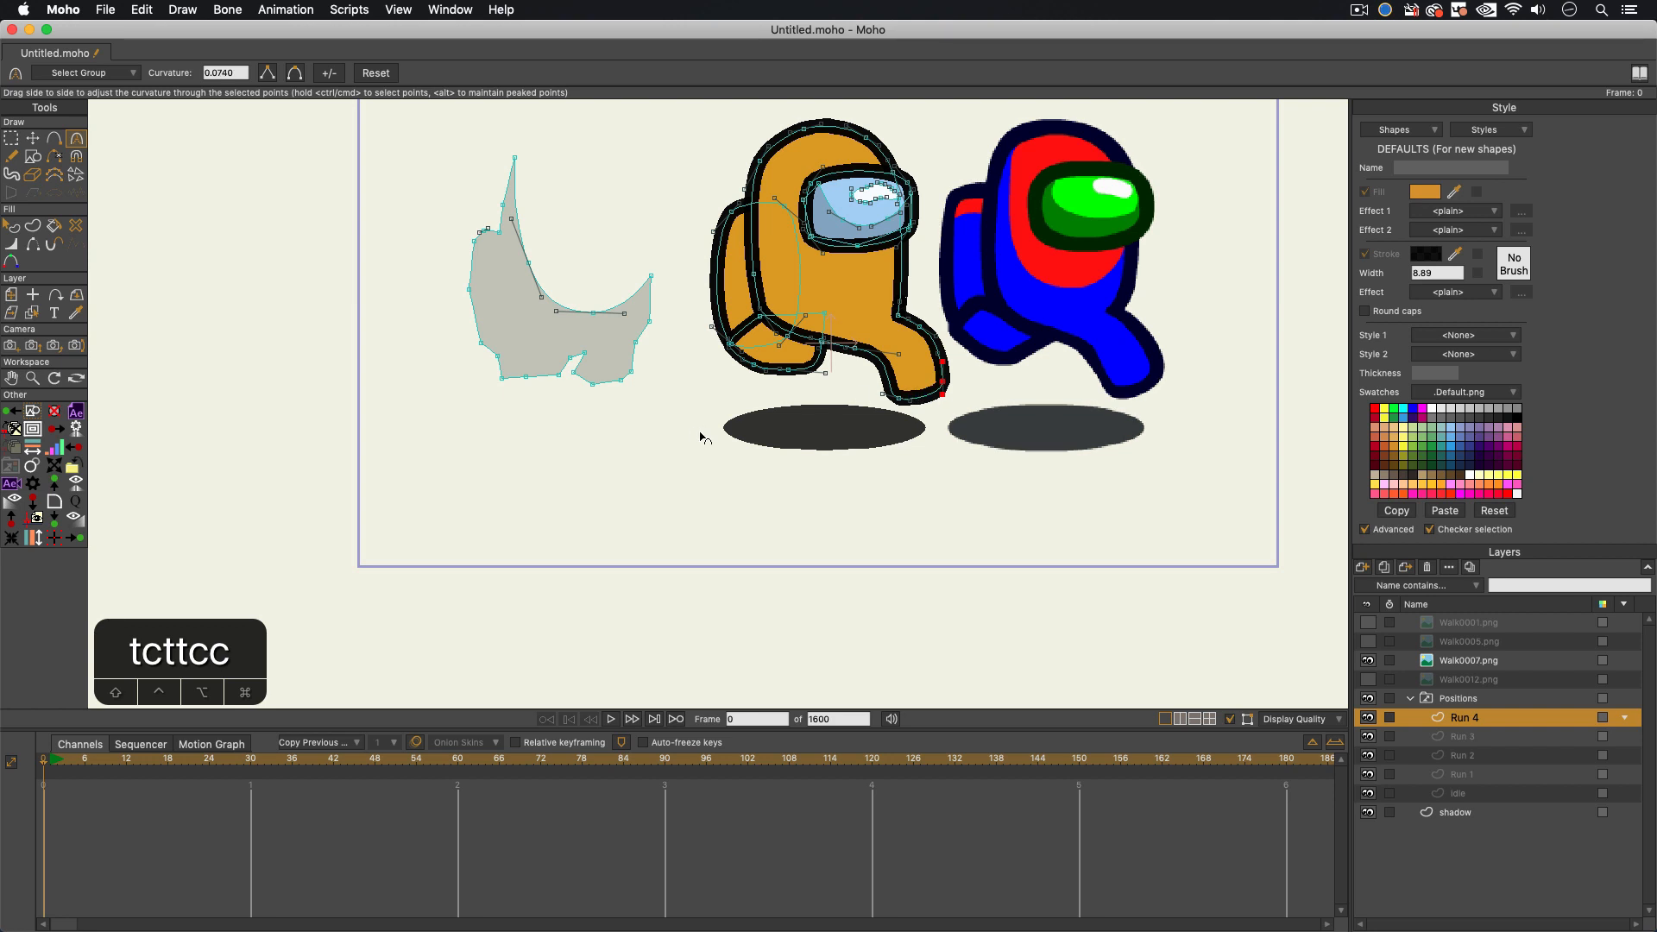
key(t)
click(731, 345)
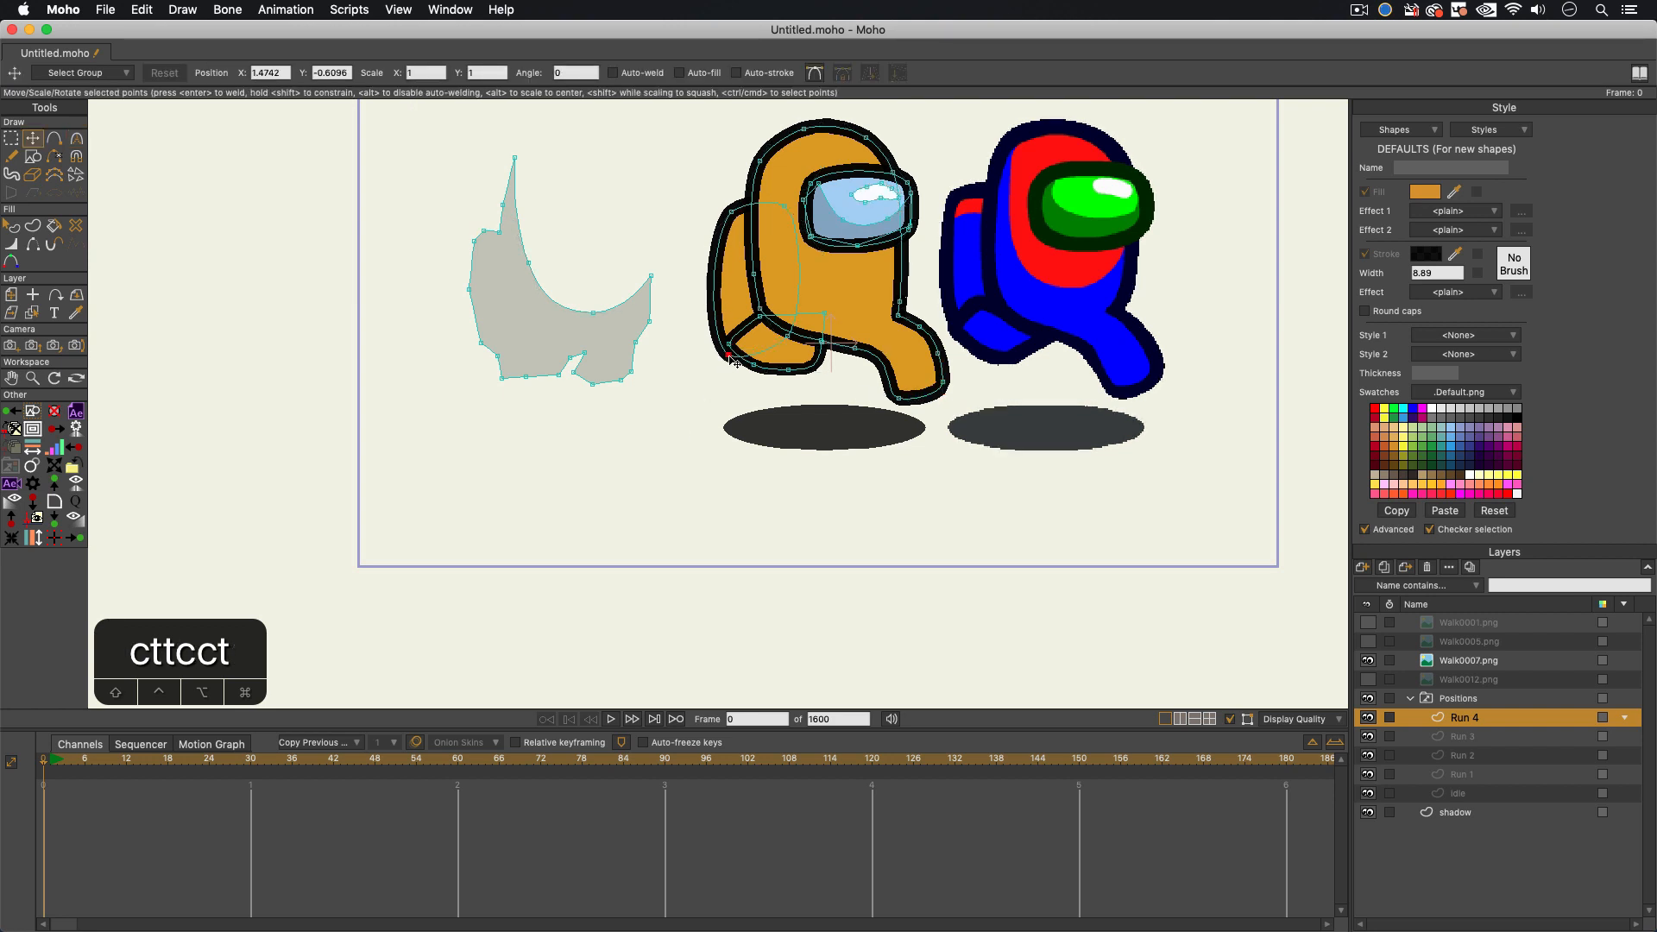
drag(734, 348, 730, 356)
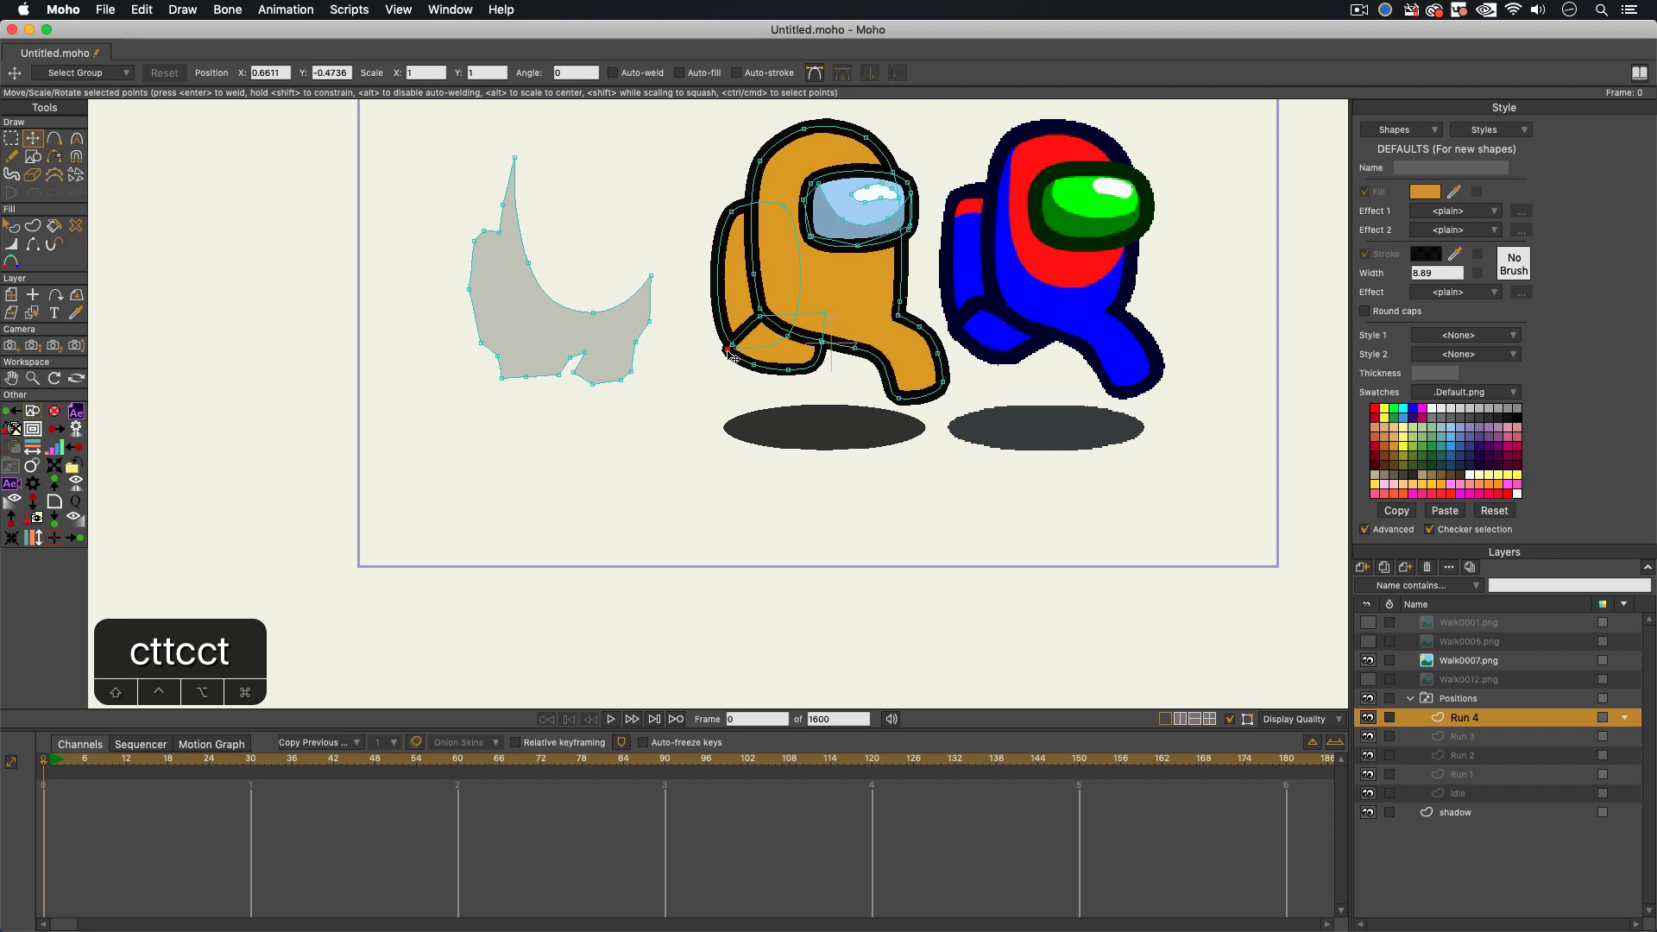
Step: Move the whole Run 4 shading shape back over the character's body
key(t)
double_click(628, 351)
drag(603, 376, 850, 373)
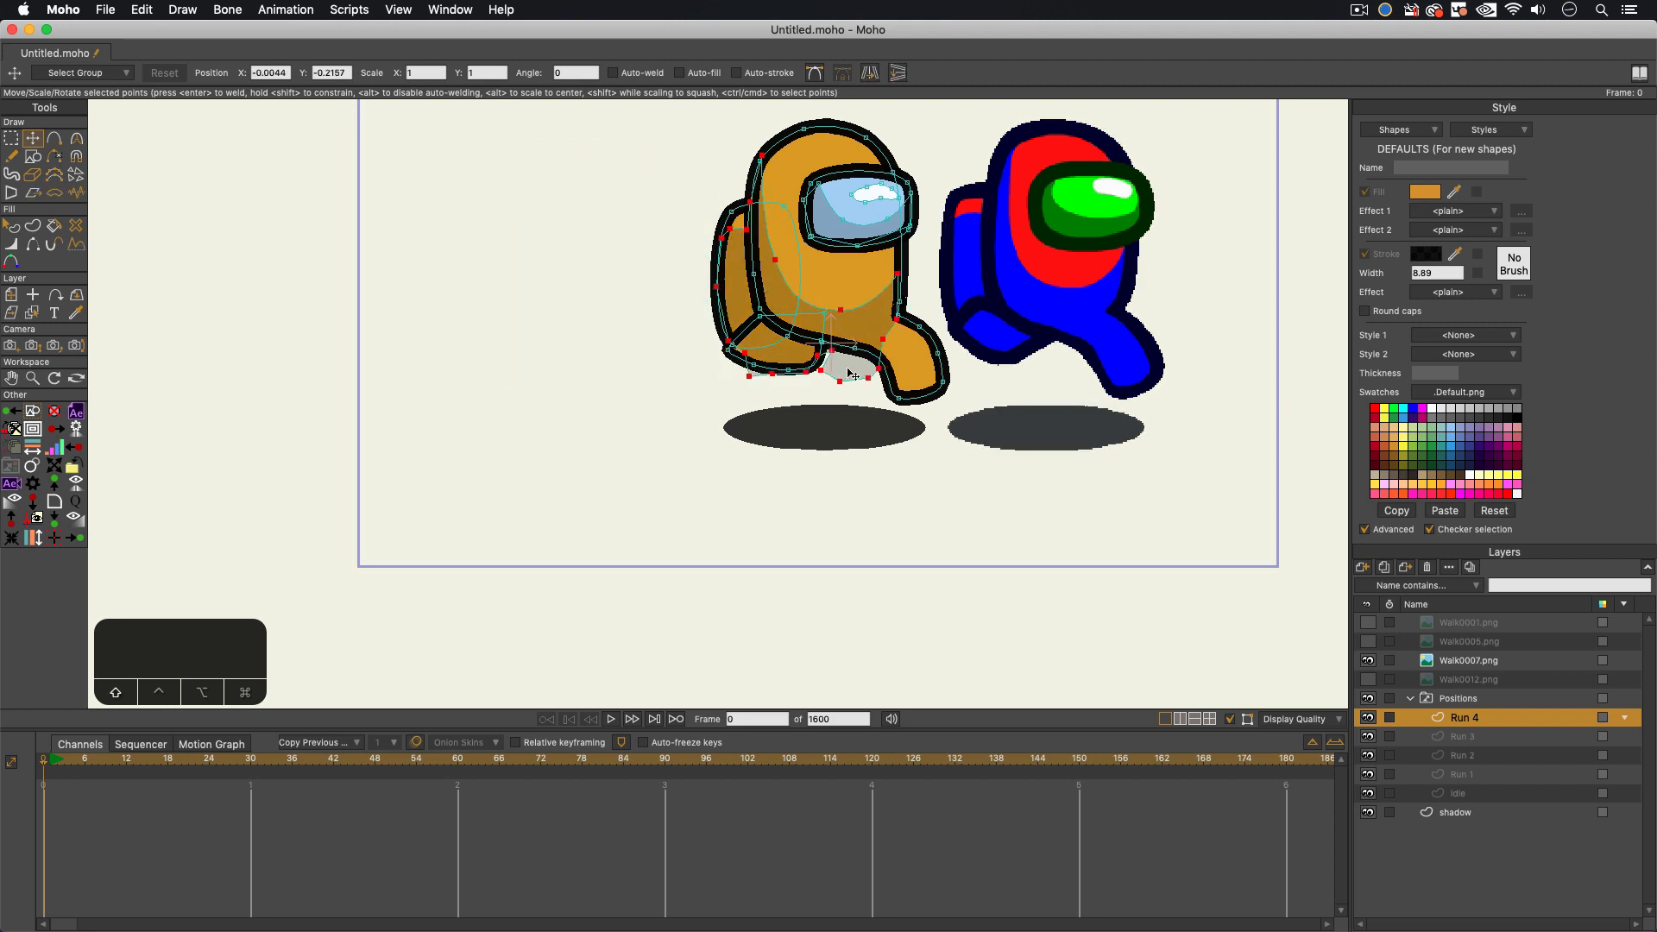
Step: Reposition the lower points of the Run 4 shading so it covers the front leg and stays inside both leg outlines
scroll(862, 371, up, 3)
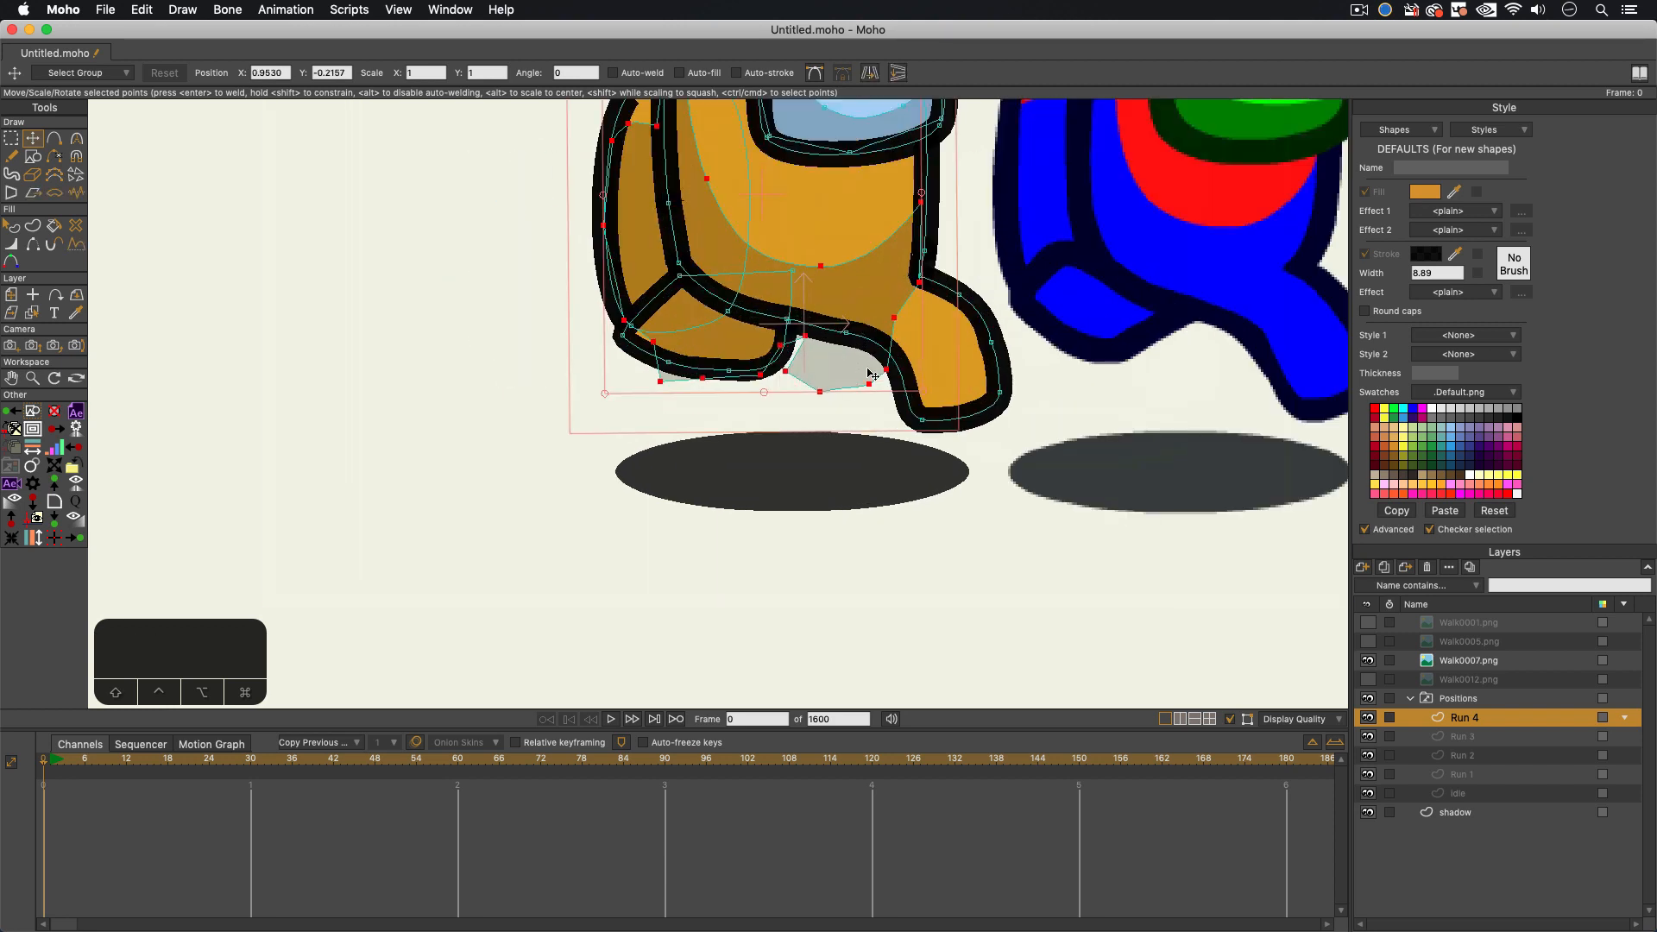
key(t)
drag(889, 328, 921, 413)
drag(809, 371, 880, 347)
drag(793, 376, 679, 353)
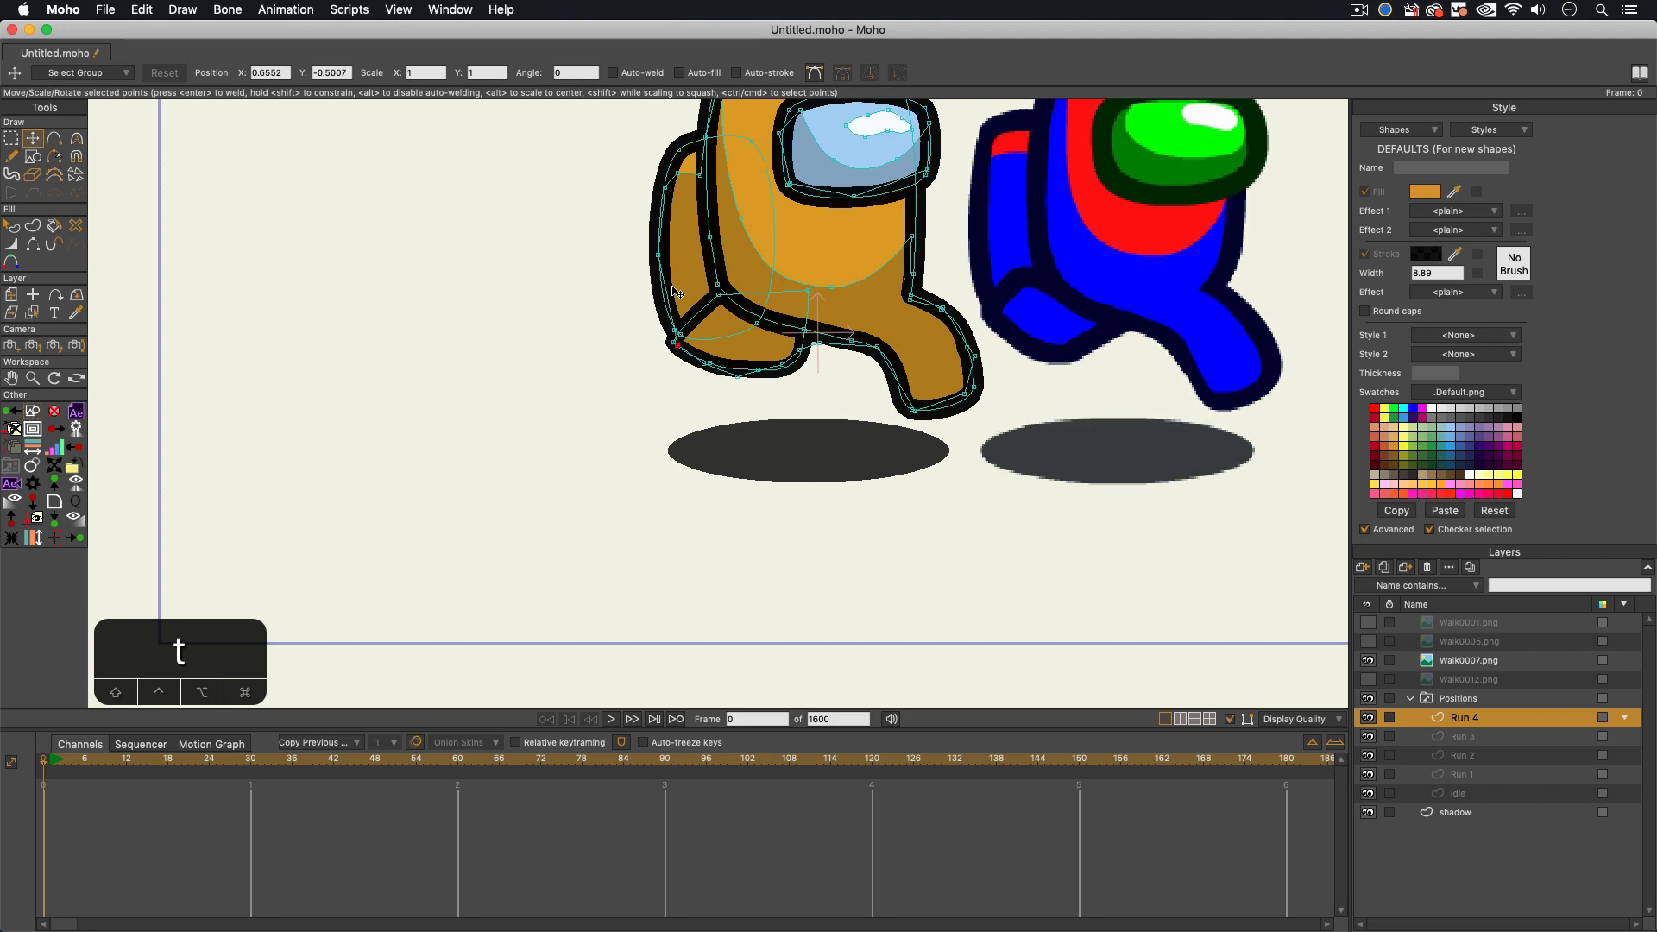
scroll(680, 292, down, 3)
click(595, 292)
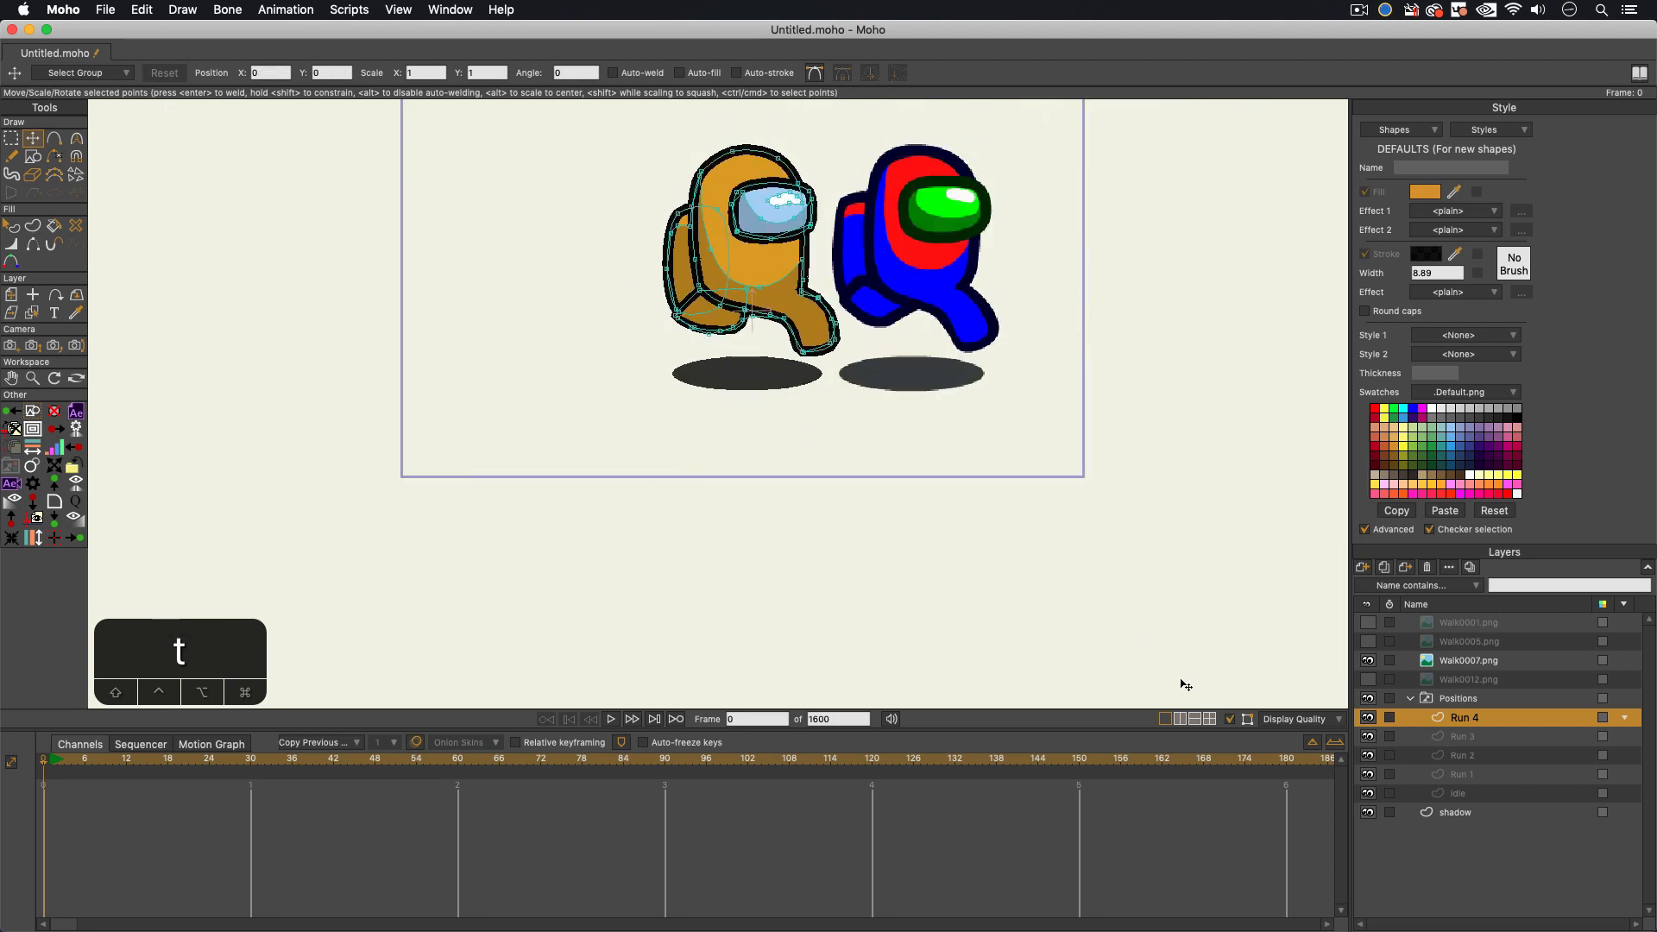
Step: Duplicate the Run 4 layer as Run 5 and raise all of its points higher above the shadow
click(1384, 568)
key(Return)
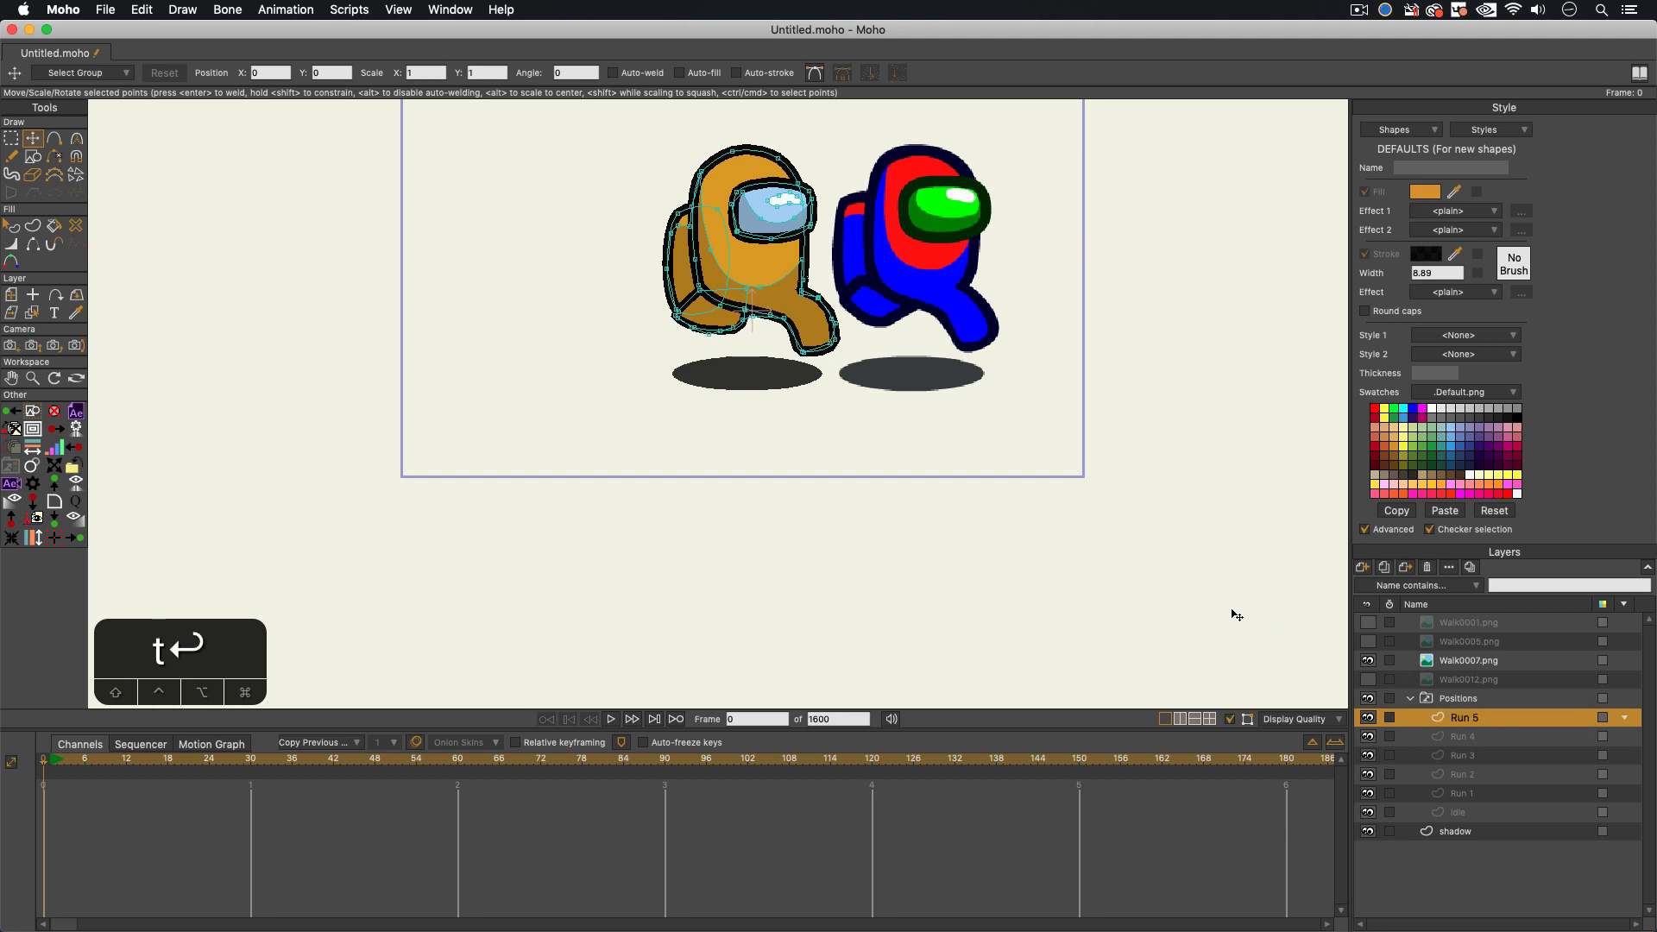
key(cmd+a)
key(t)
drag(773, 284, 769, 263)
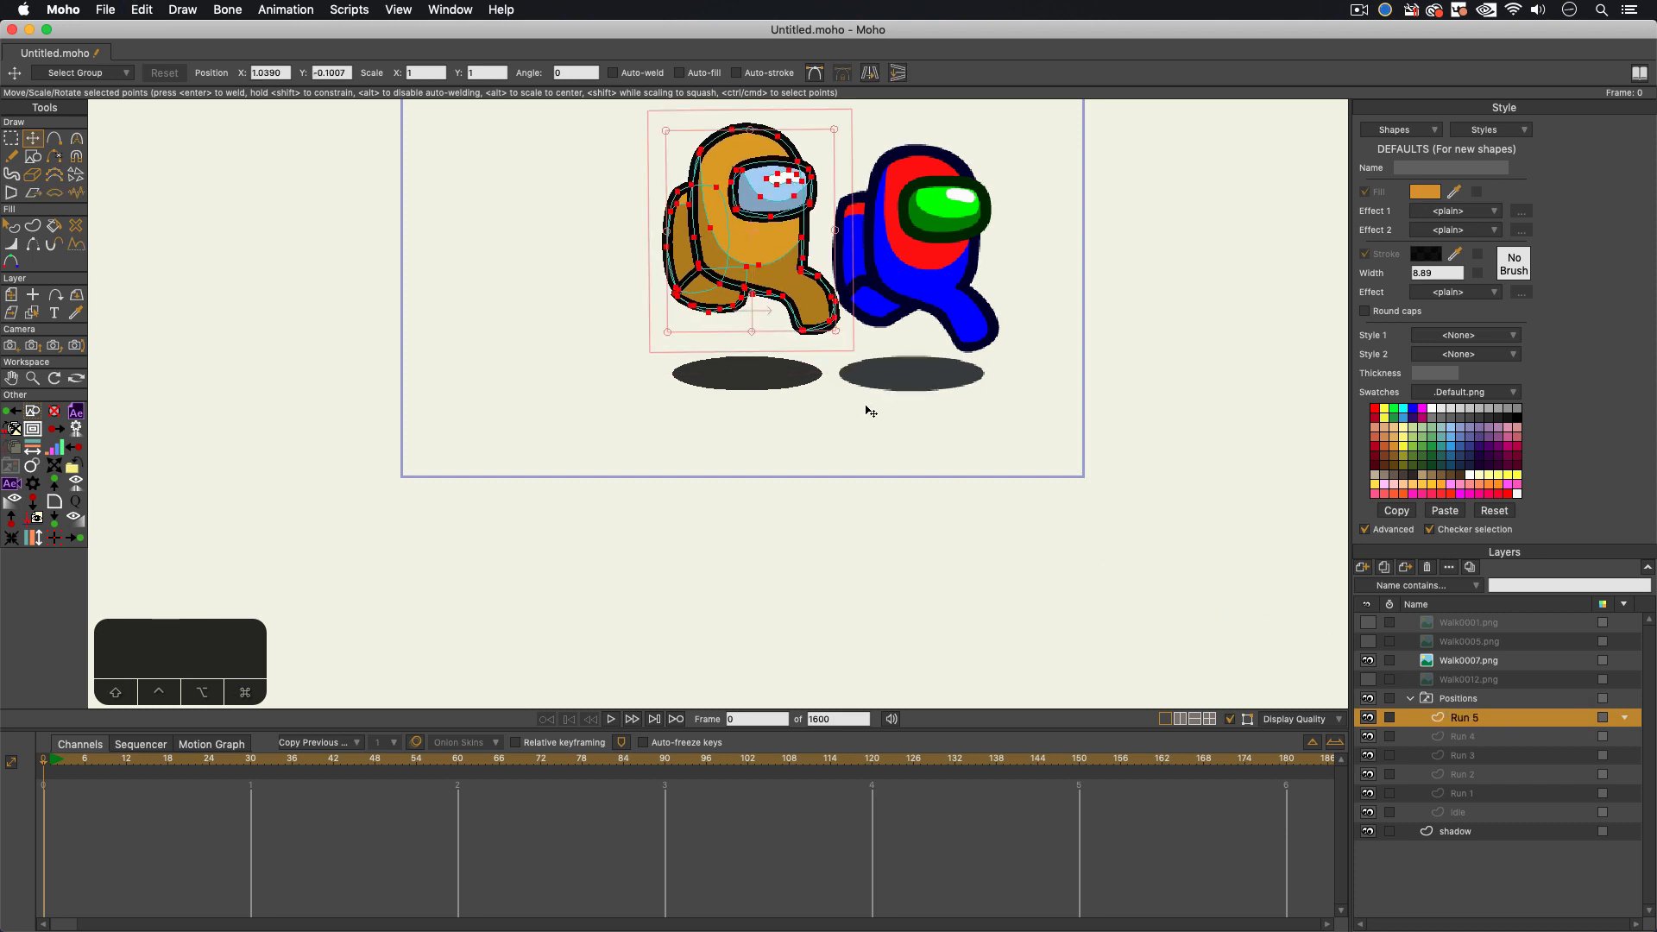
Step: Hide the Walk0007.png reference and show Walk0012.png instead
click(1461, 739)
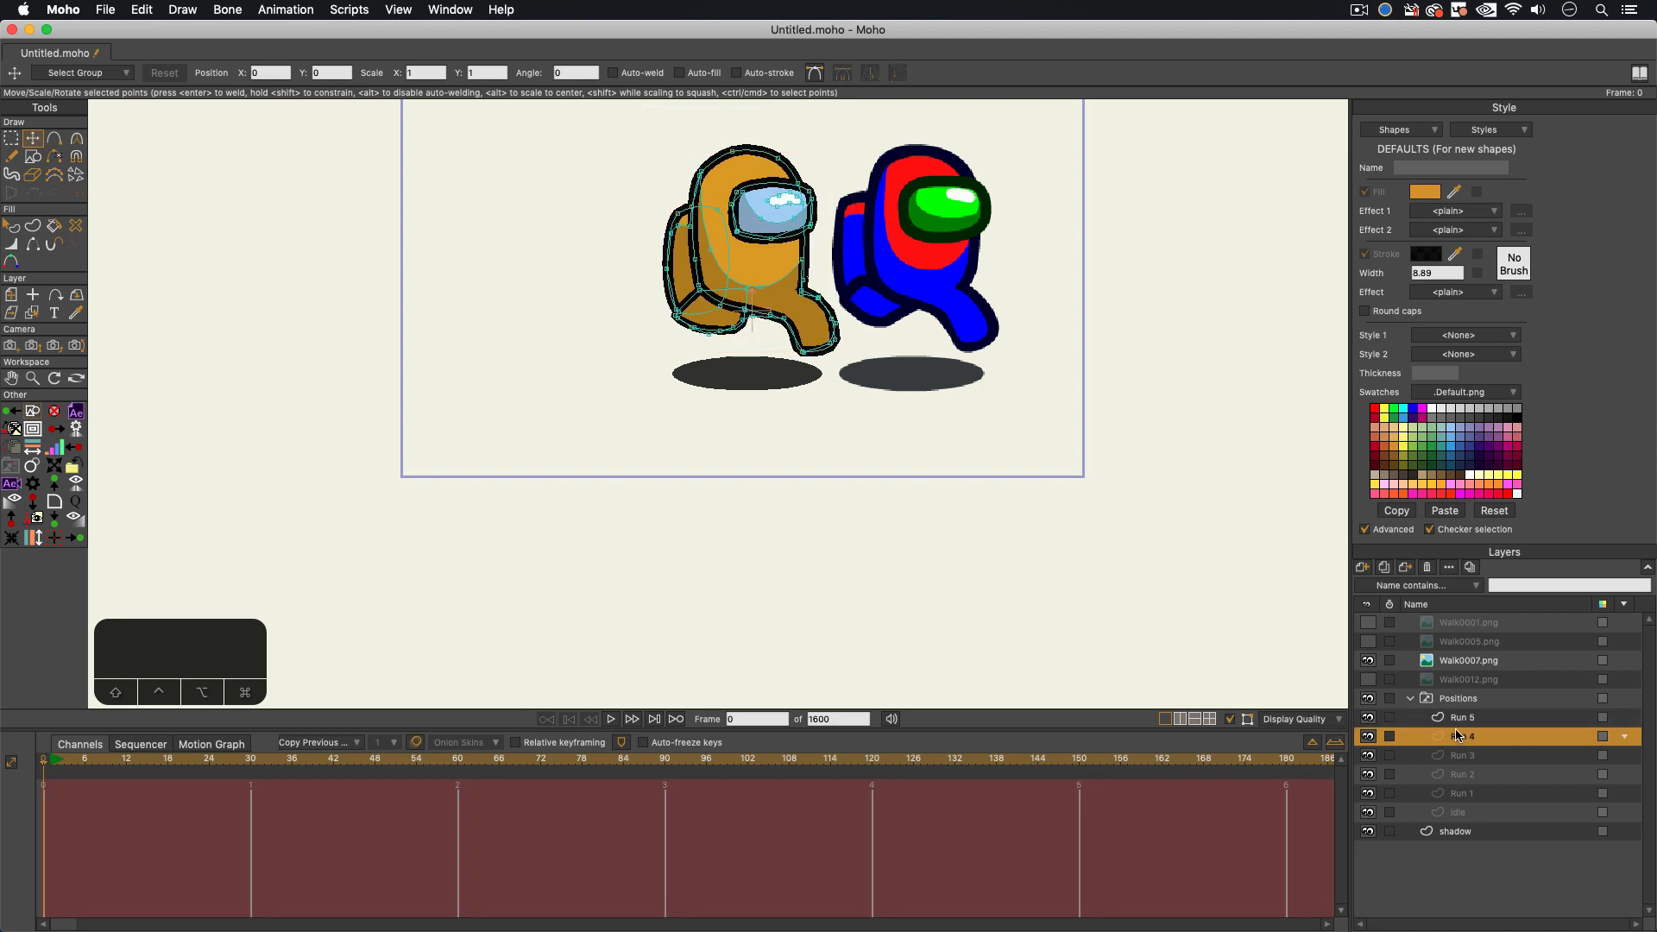
click(1368, 660)
click(1368, 679)
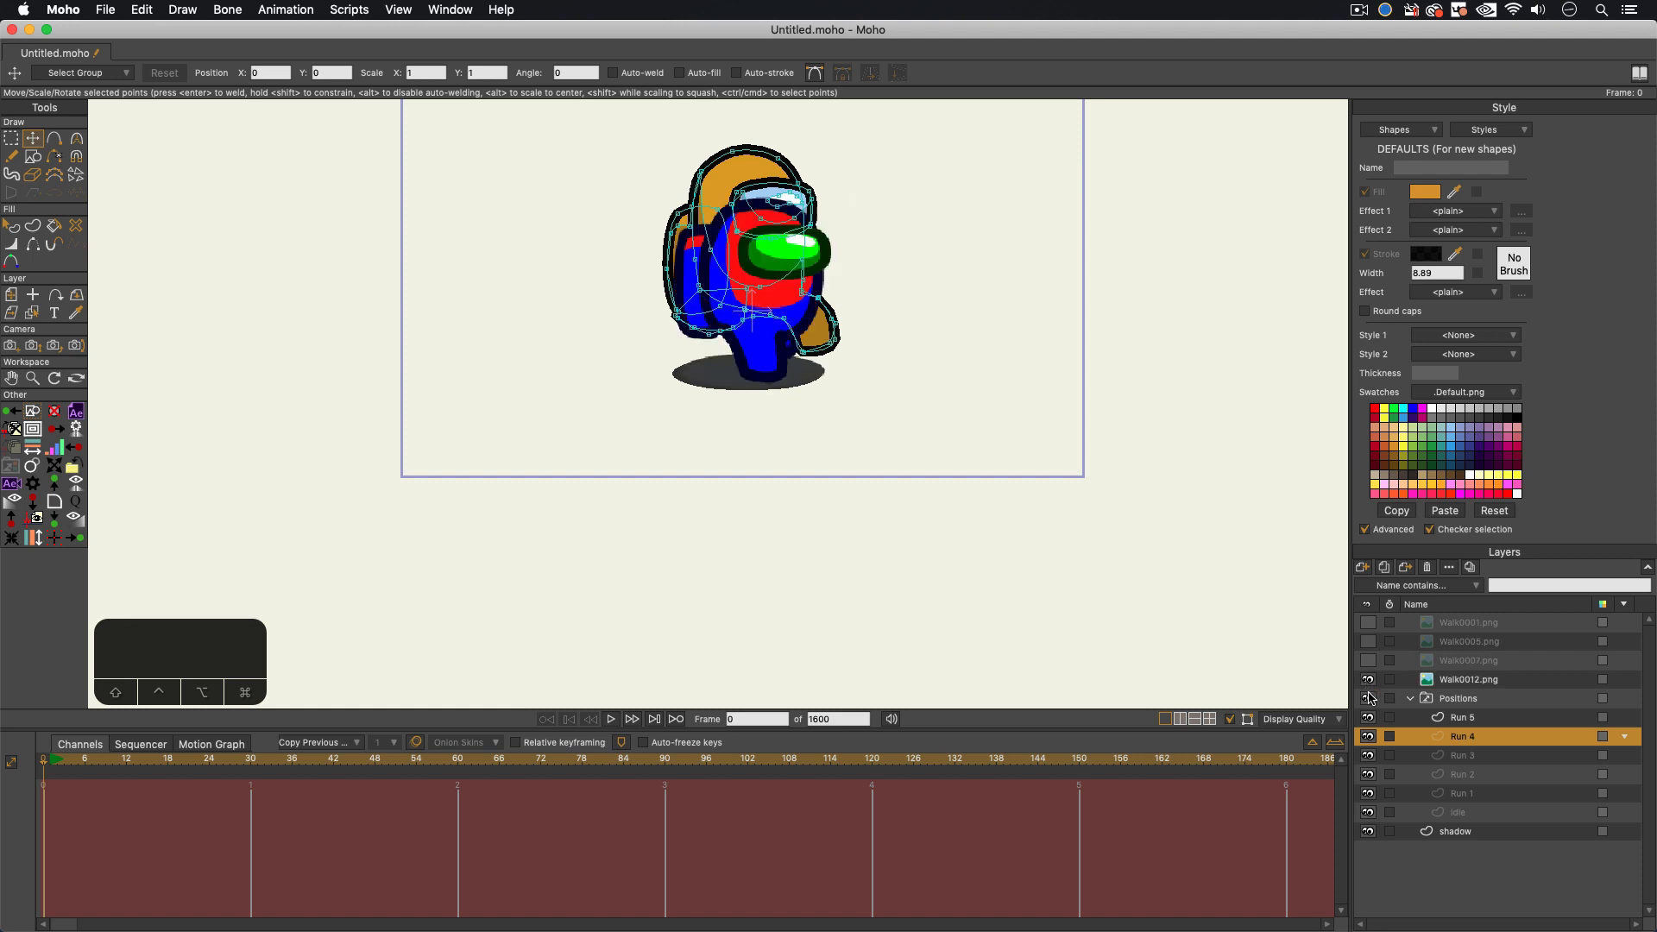
Step: Duplicate the Run 5 layer as Run 6 and move the Walk0012.png reference beside the character, at about X 0.95
click(1463, 719)
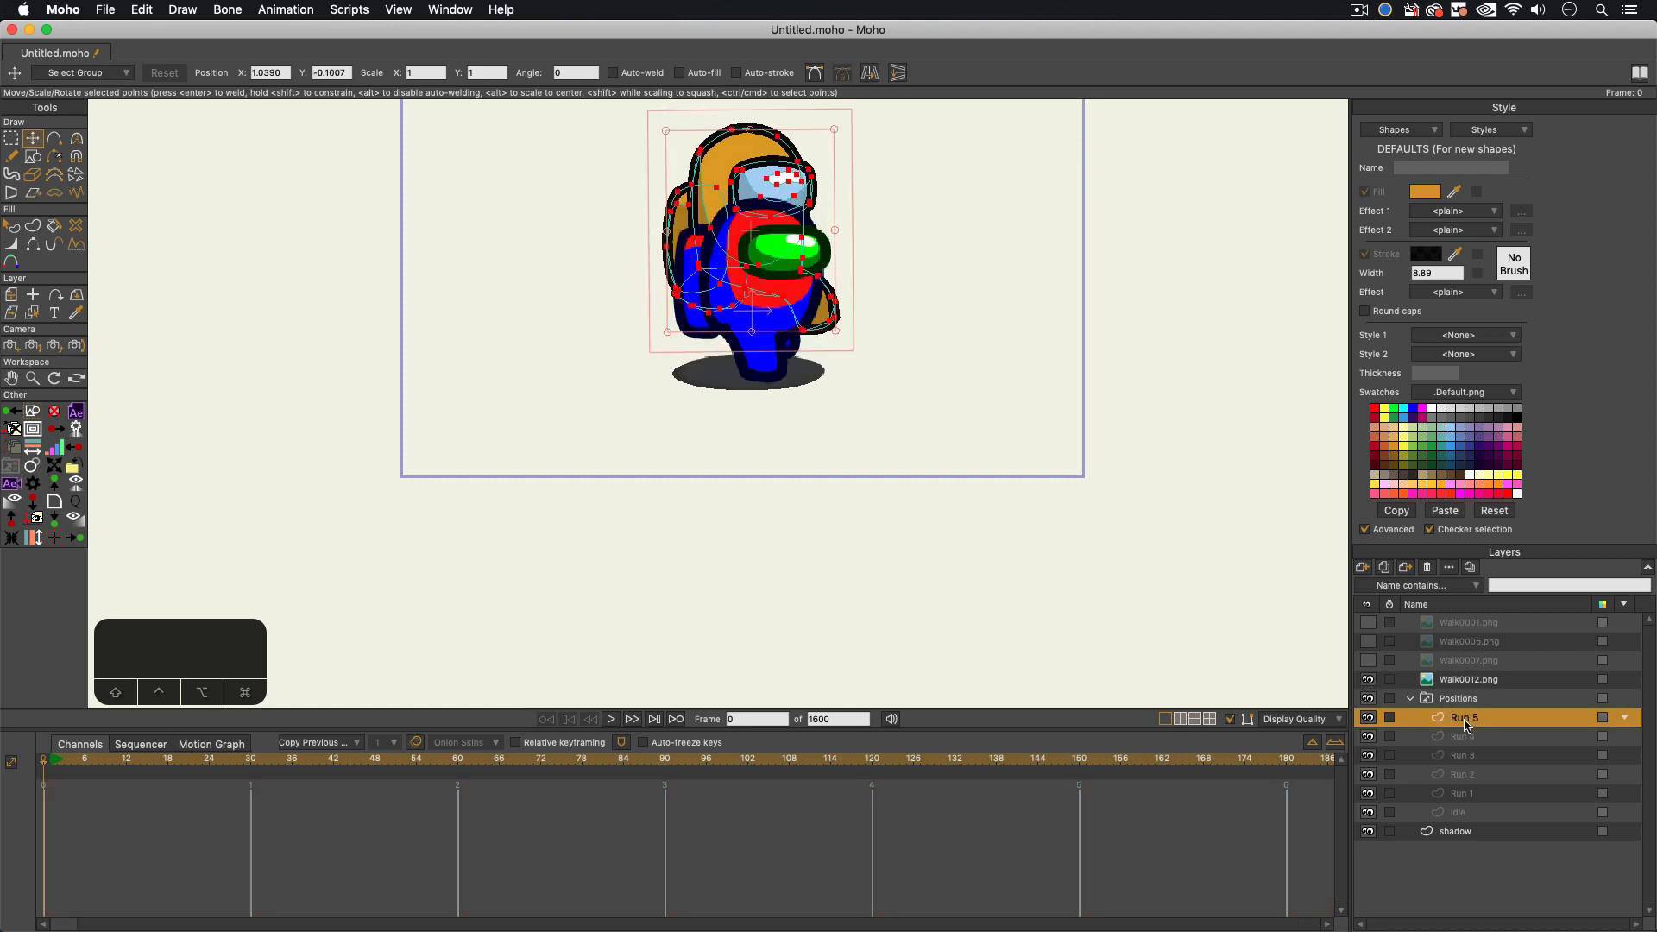
click(1385, 567)
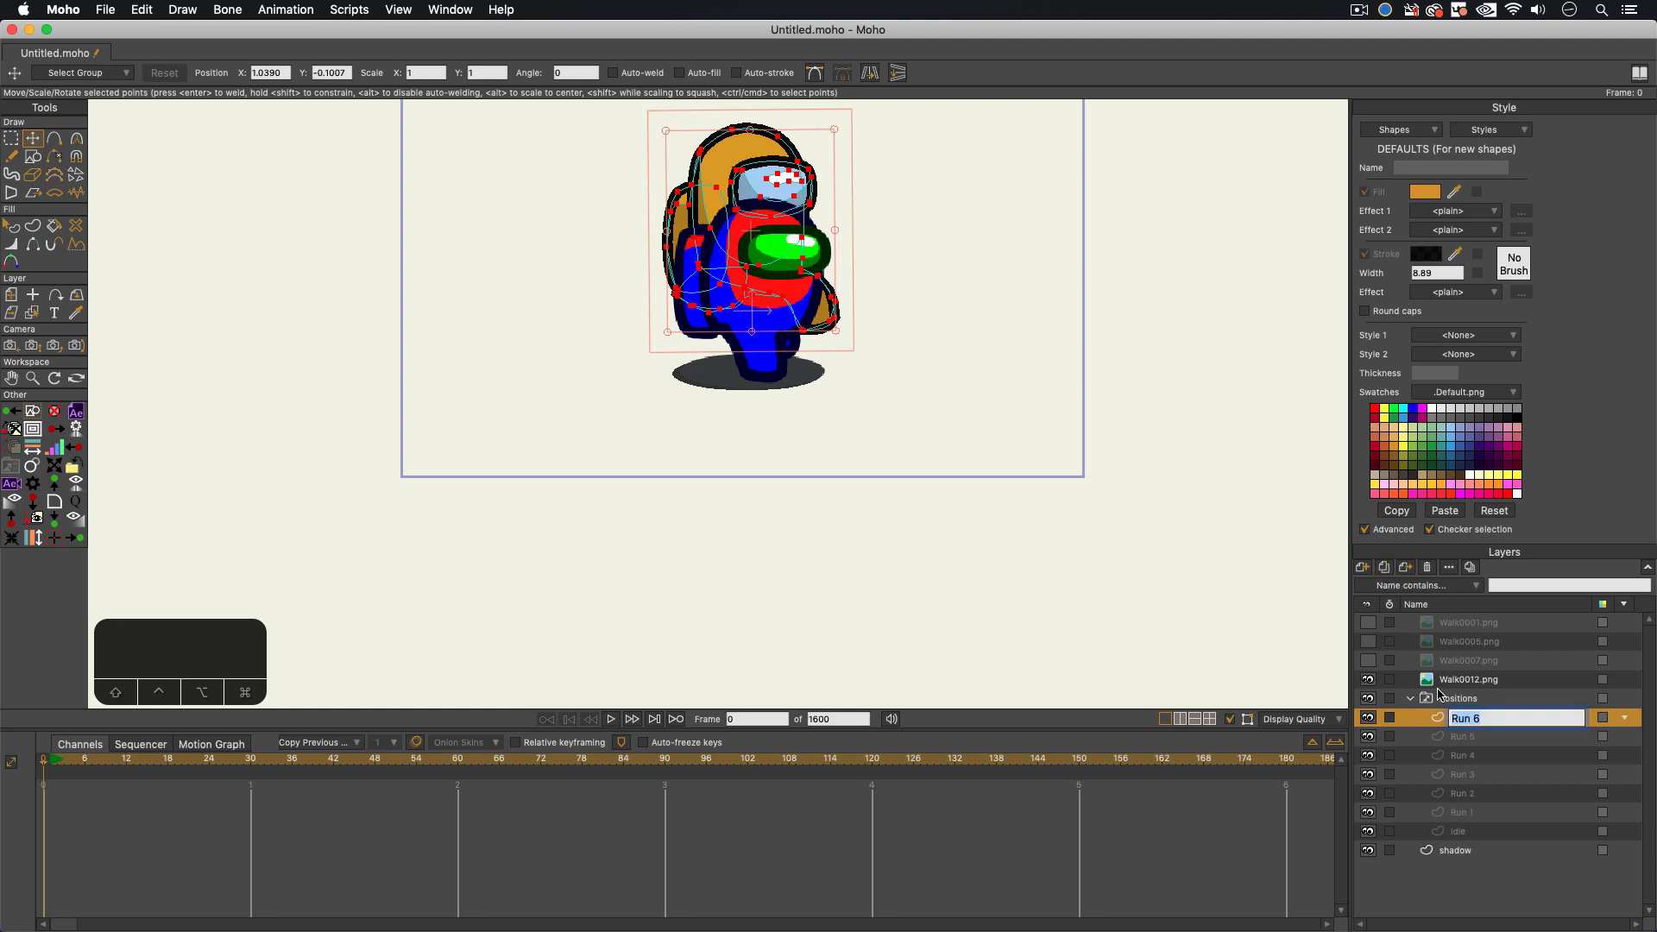
key(Return)
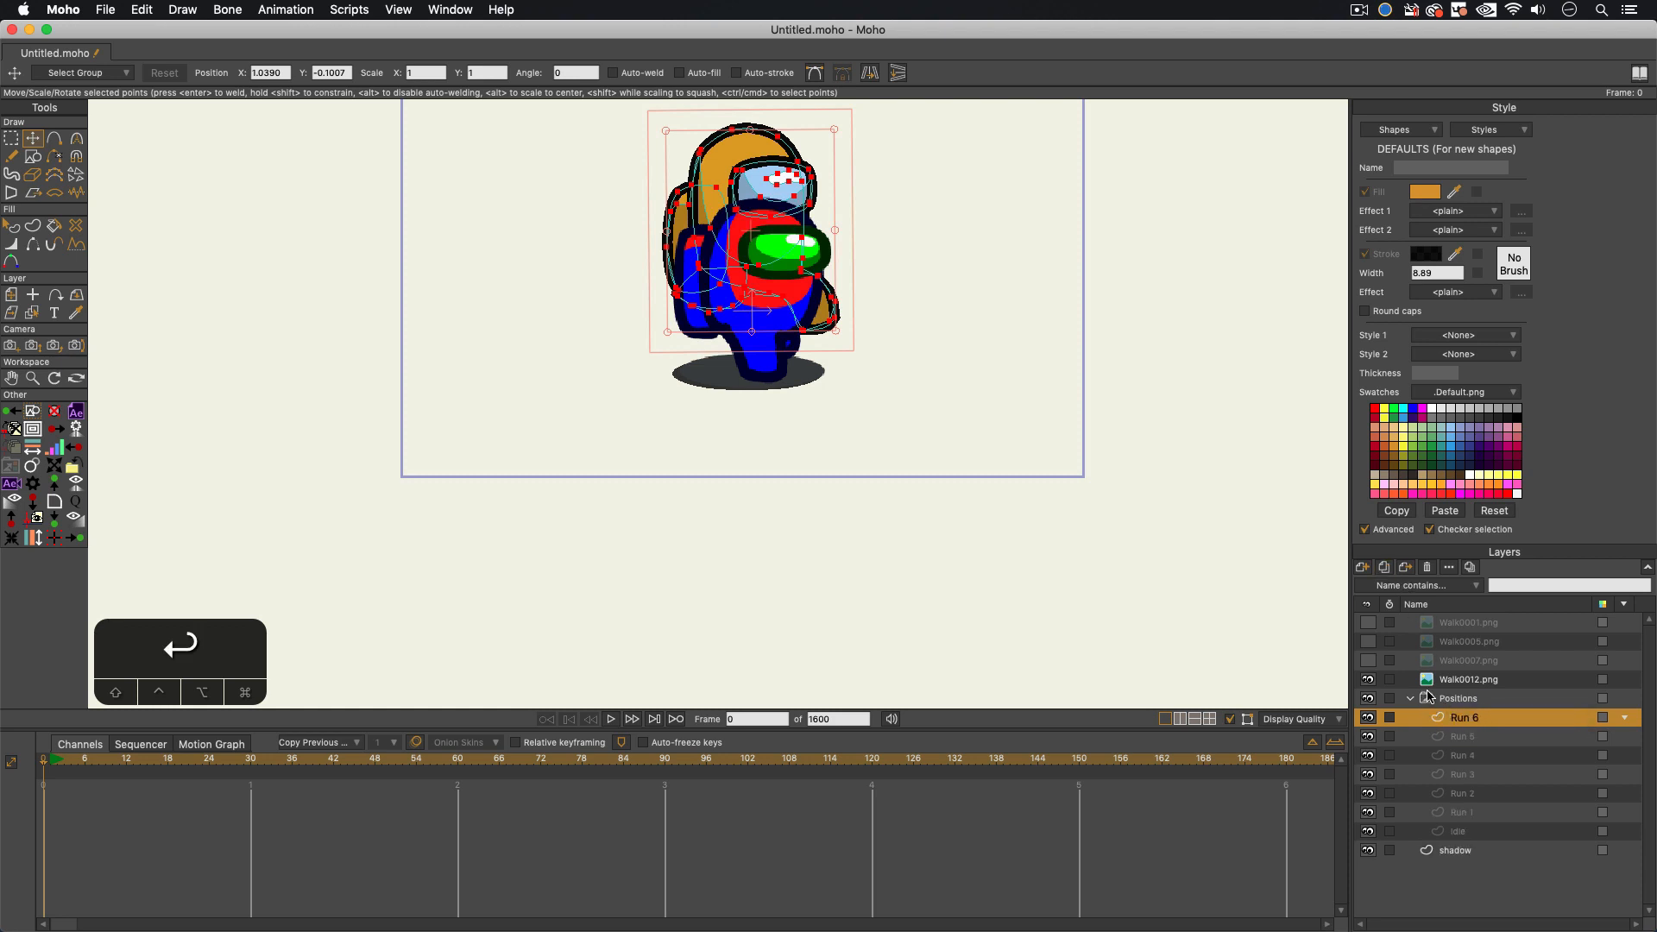
click(1467, 681)
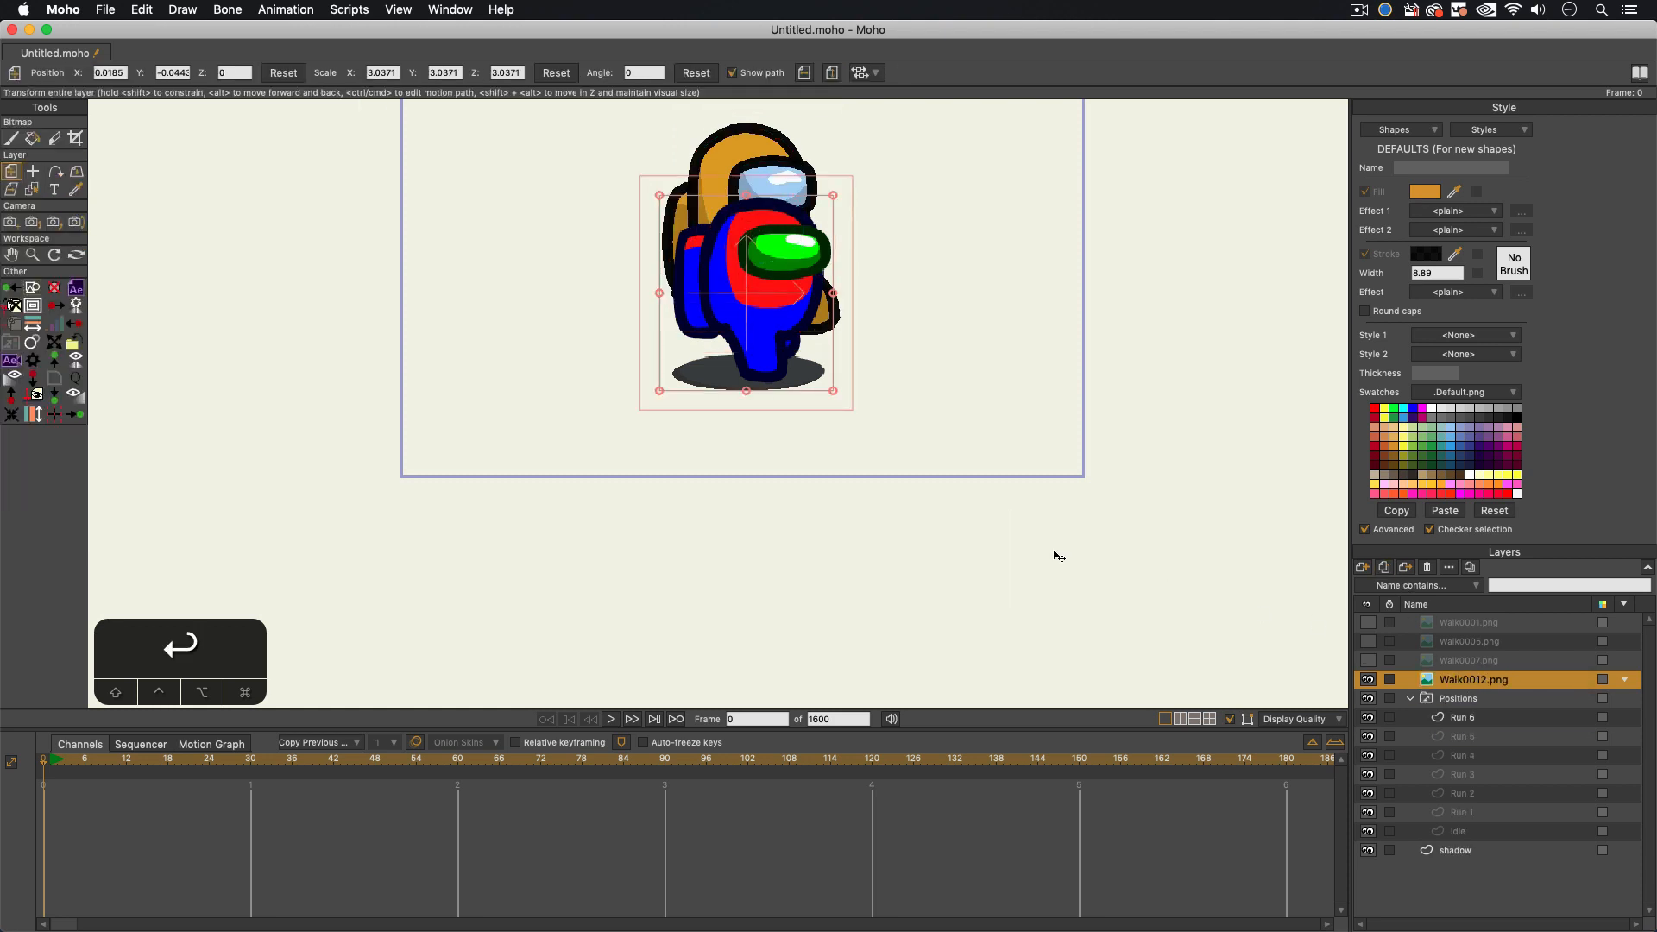
drag(759, 369, 946, 369)
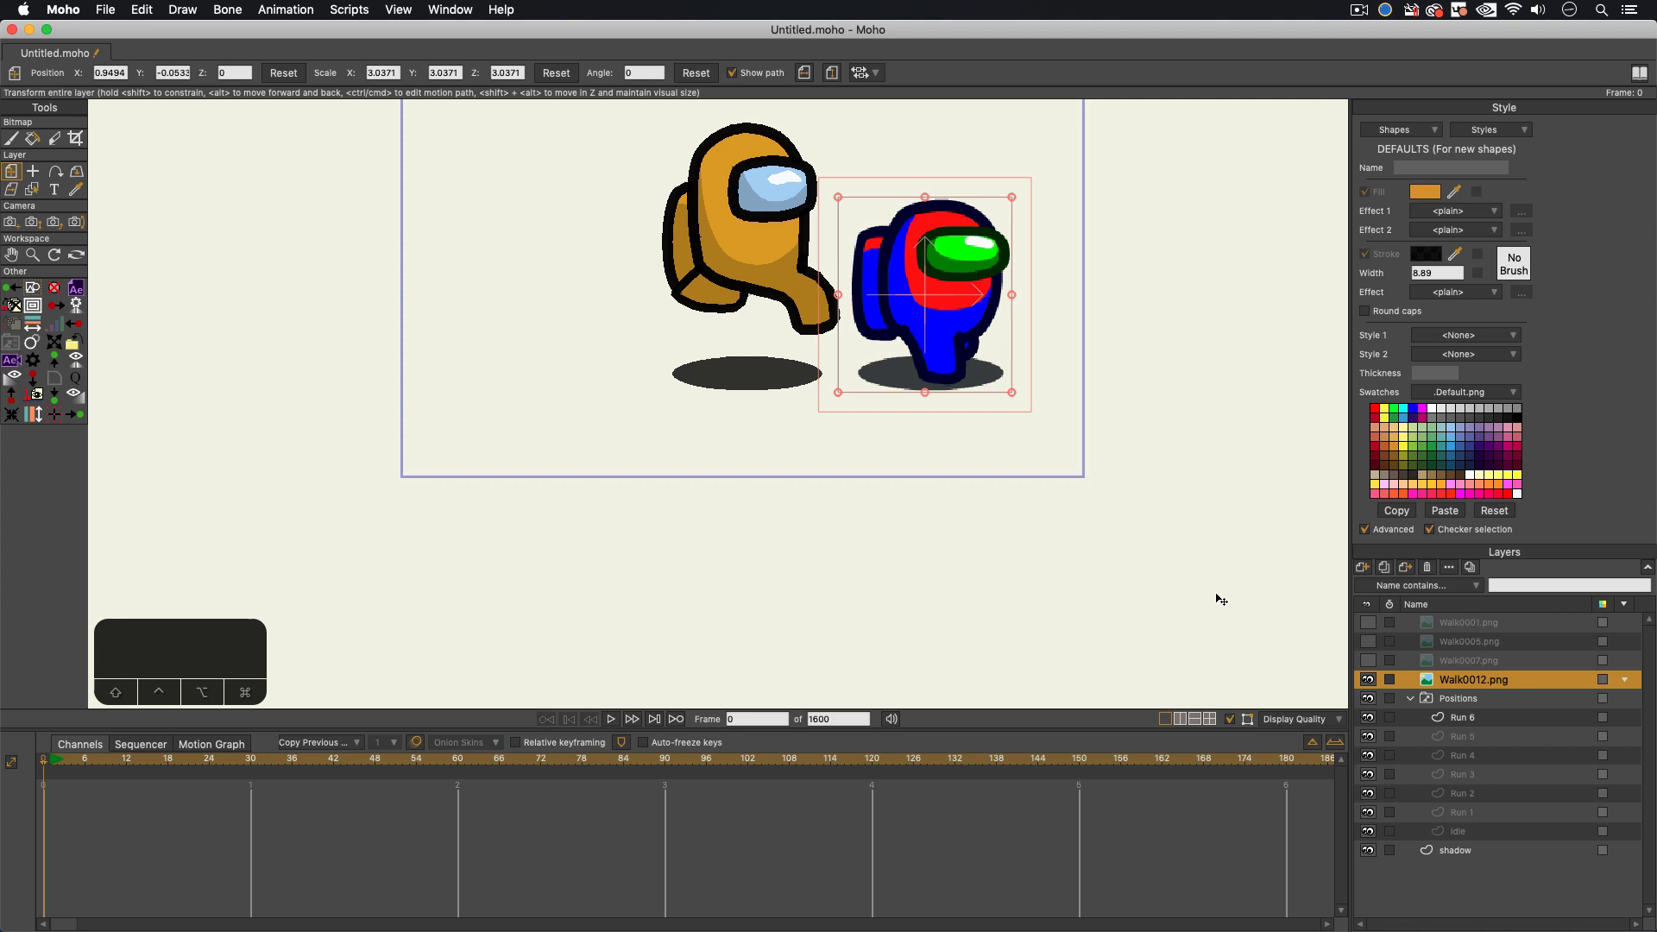
Step: Lower all points of the Run 6 layer until the front foot rests on the shadow
click(1450, 715)
key(t)
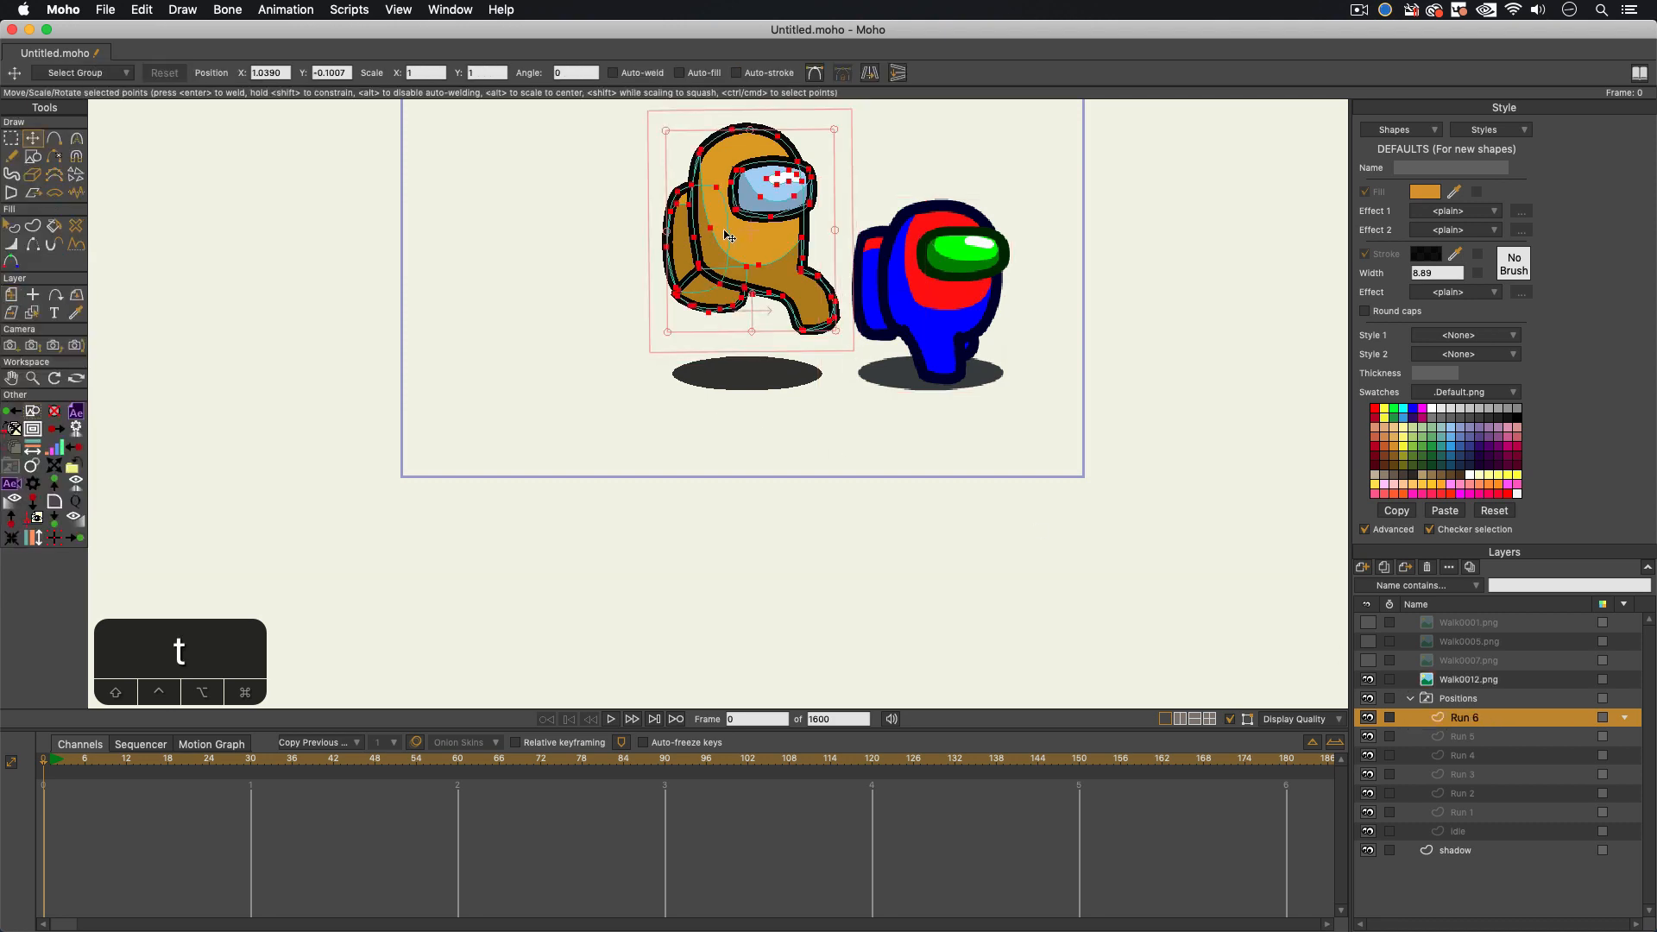
key(super+a)
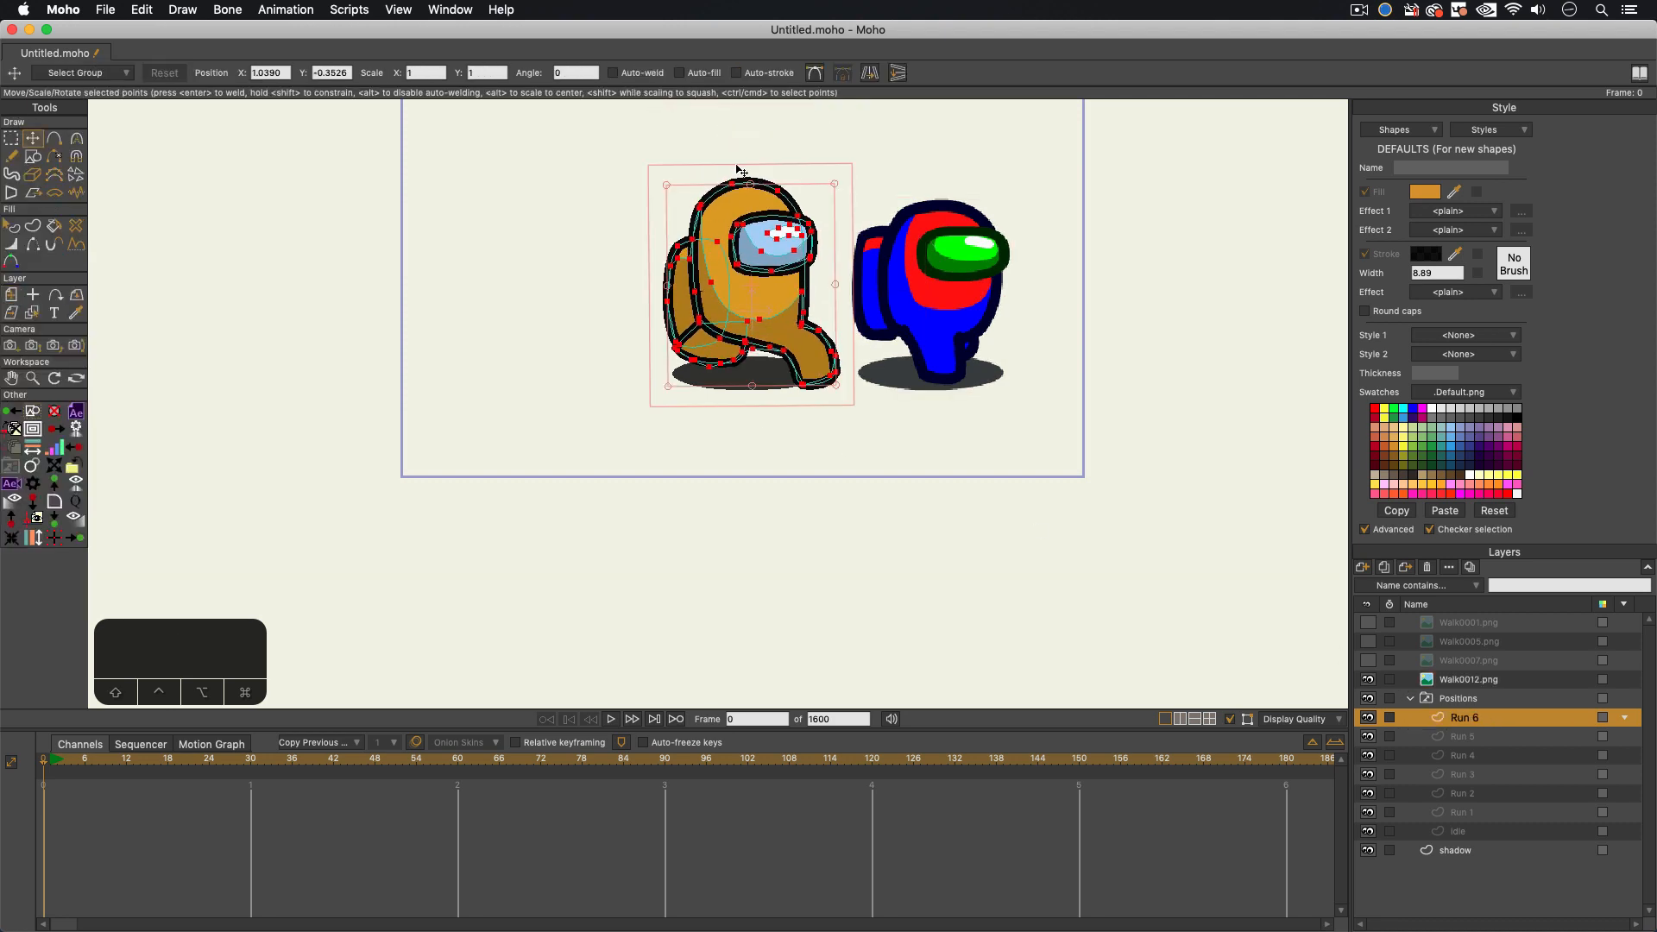
drag(751, 186, 751, 206)
scroll(770, 352, up, 1)
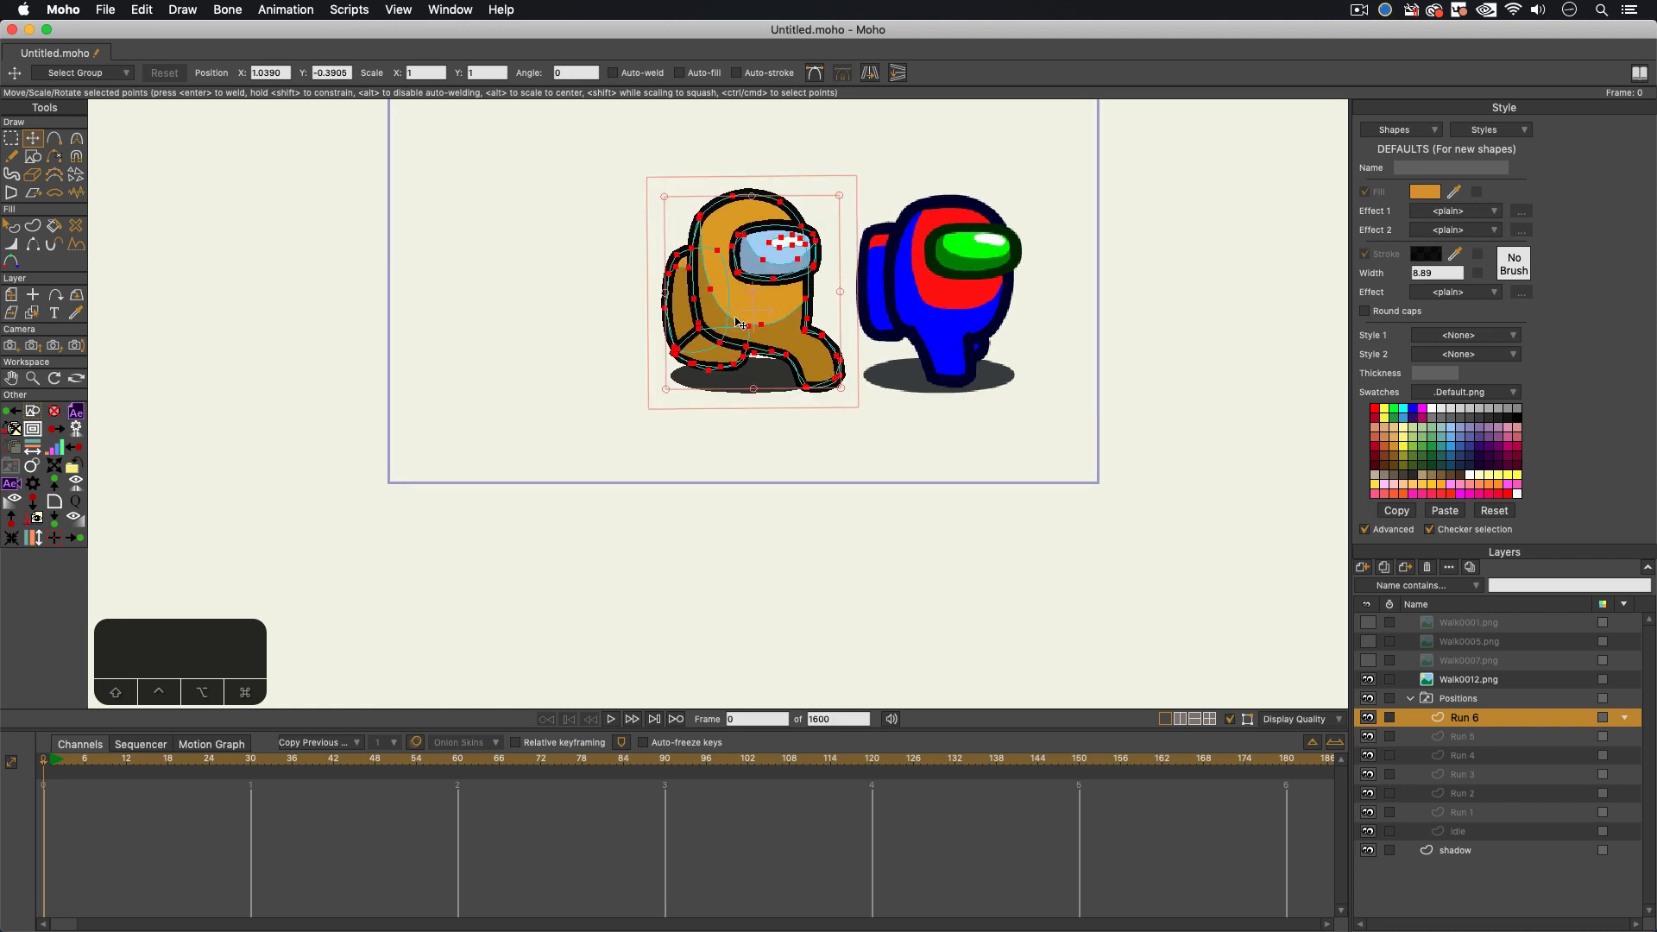
Step: Move the Run 6 shading shape clear of the character, into the empty space behind its back
key(t)
click(808, 366)
drag(792, 349, 544, 351)
scroll(770, 352, up, 2)
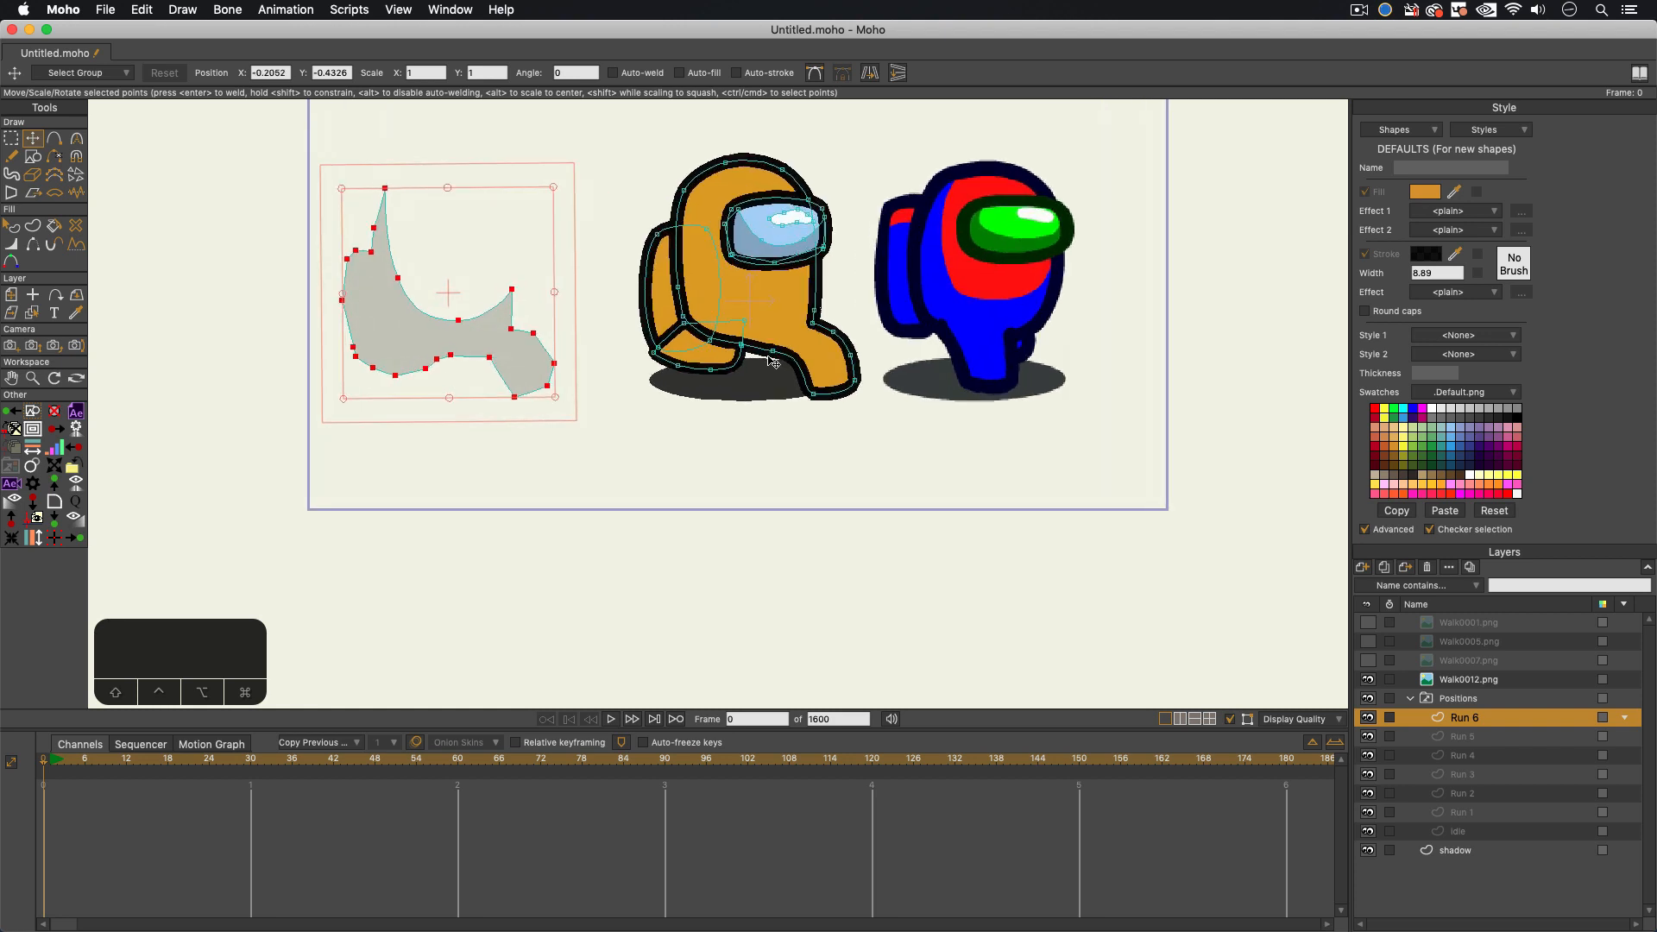
Step: Shift the Run 6 back leg forward under the body and raise the backpack to match the Walk0012.png reference
scroll(769, 356, up, 1)
key(t)
click(714, 357)
drag(715, 357, 774, 347)
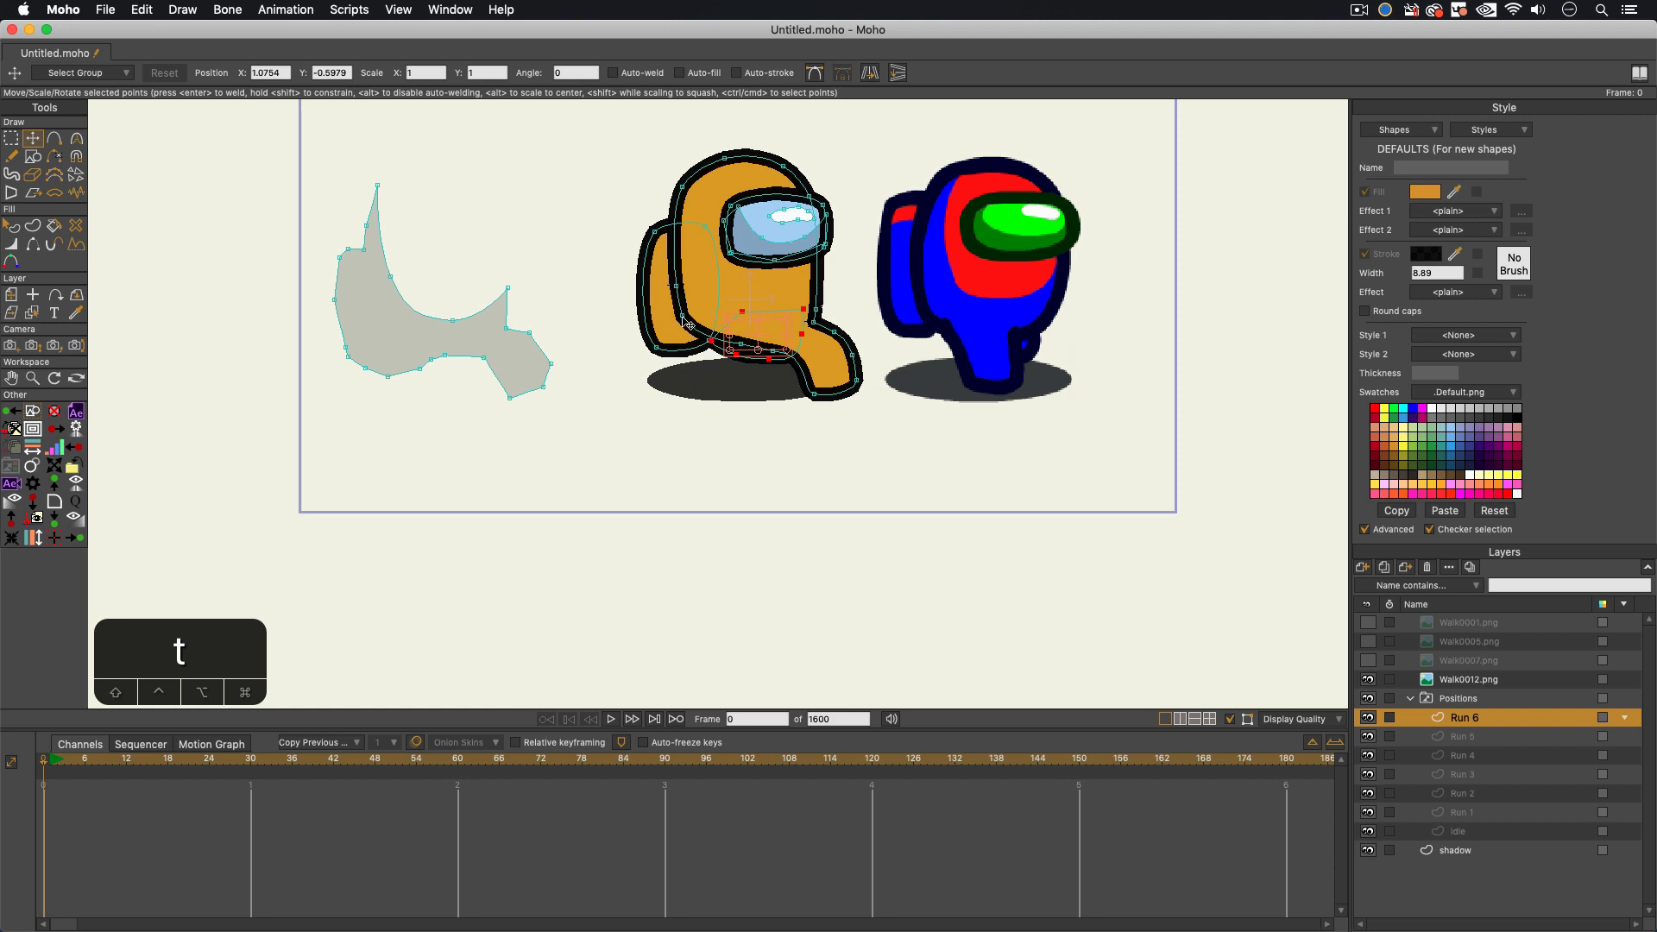
click(688, 323)
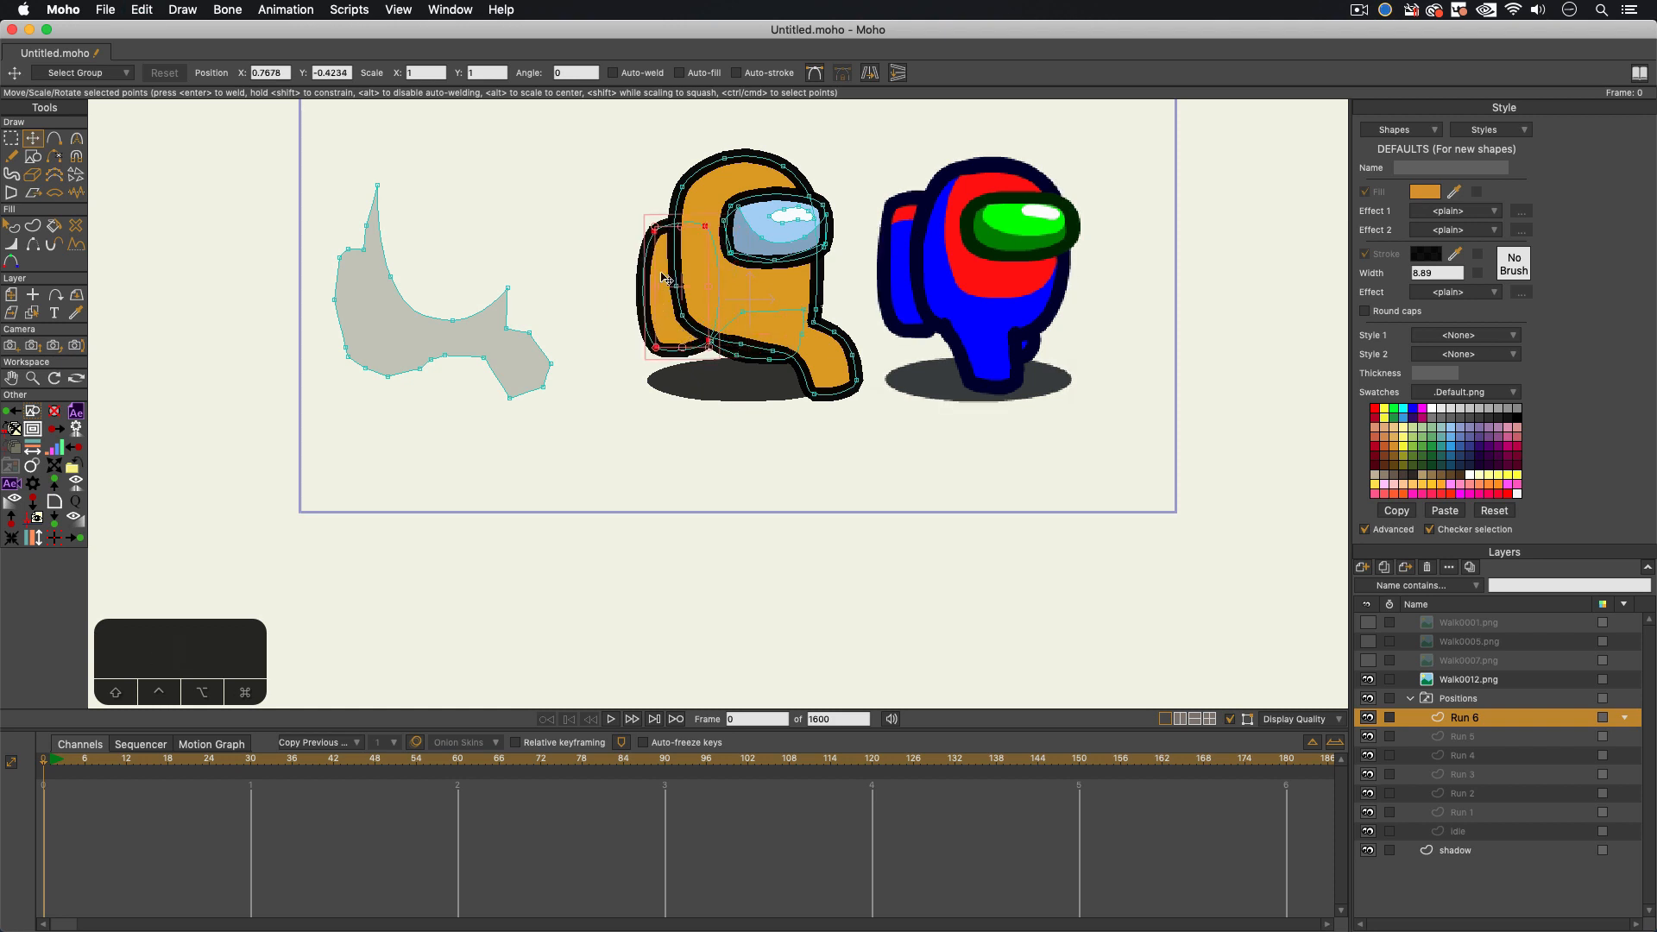
drag(665, 278, 665, 254)
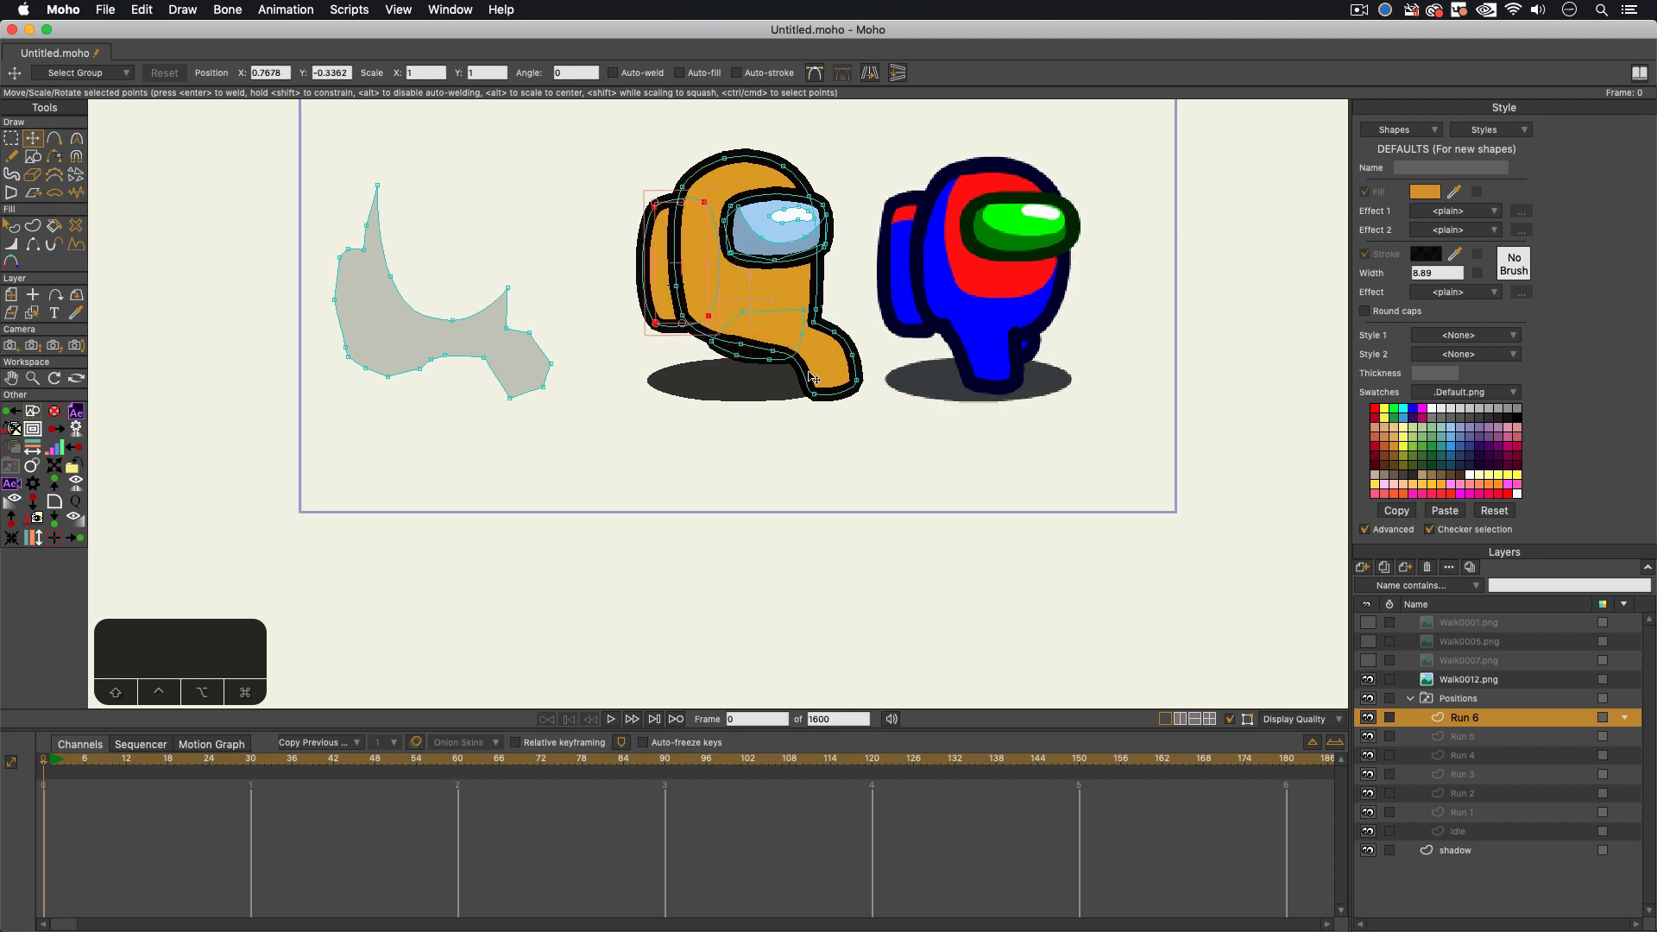
Step: Pull the rear and sole points of the Run 6 front leg back and down beneath the body
scroll(776, 367, up, 2)
key(t)
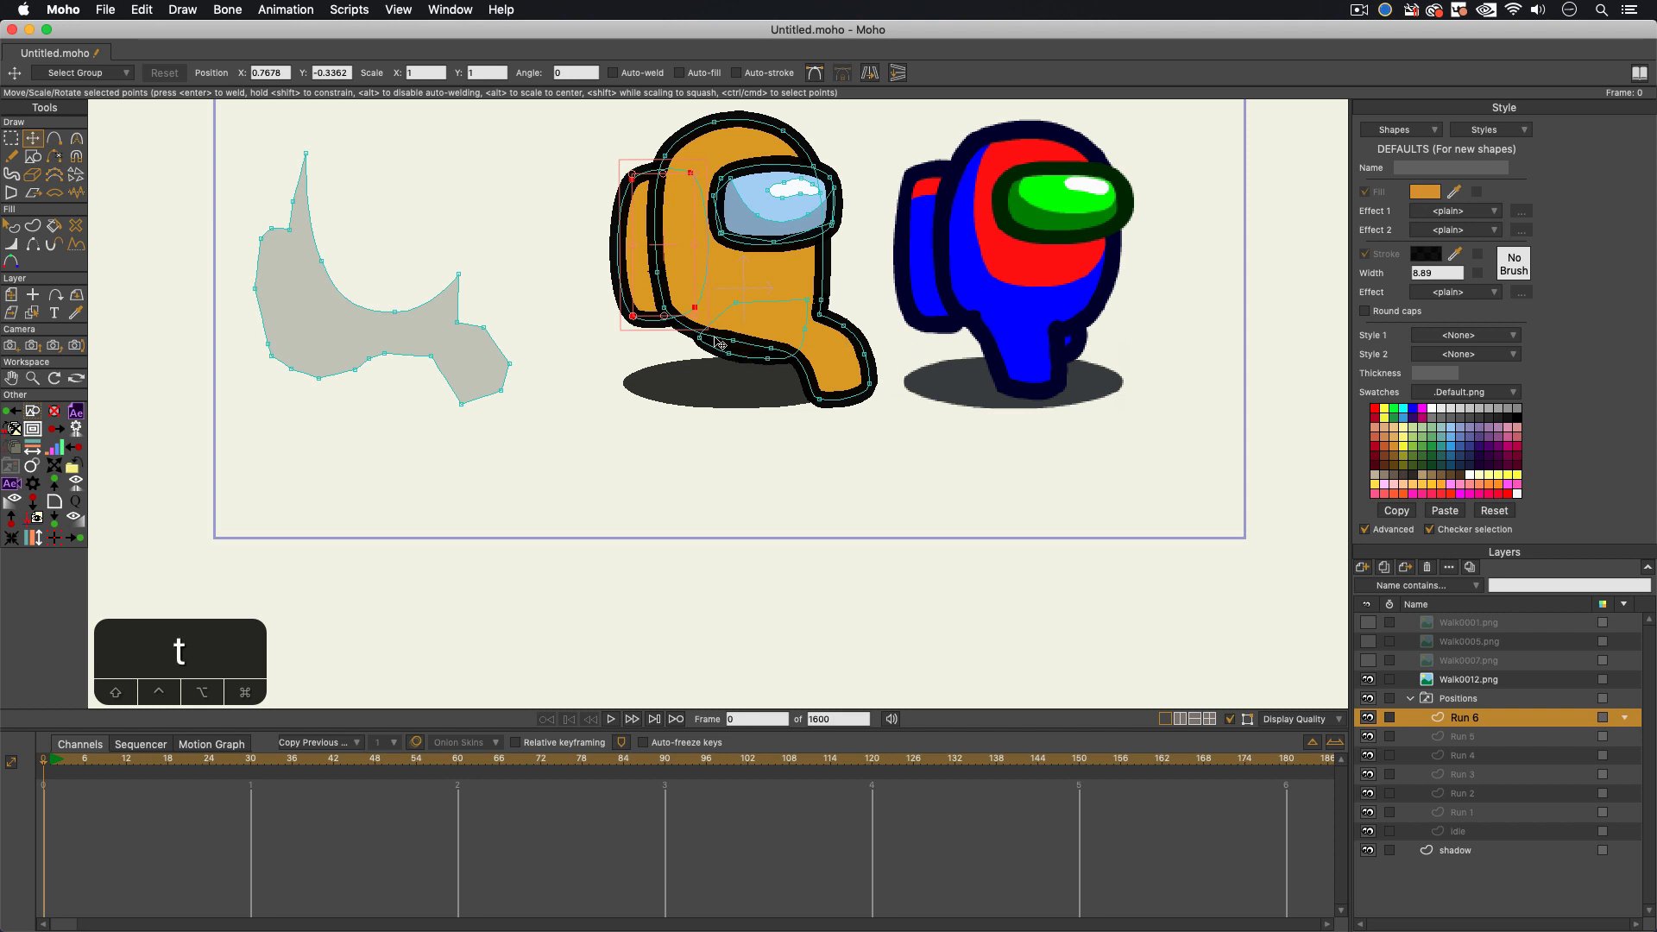
key(t)
key(t)
mouse_move(732, 342)
mouse_down()
mouse_move(699, 331)
mouse_move(721, 339)
mouse_up()
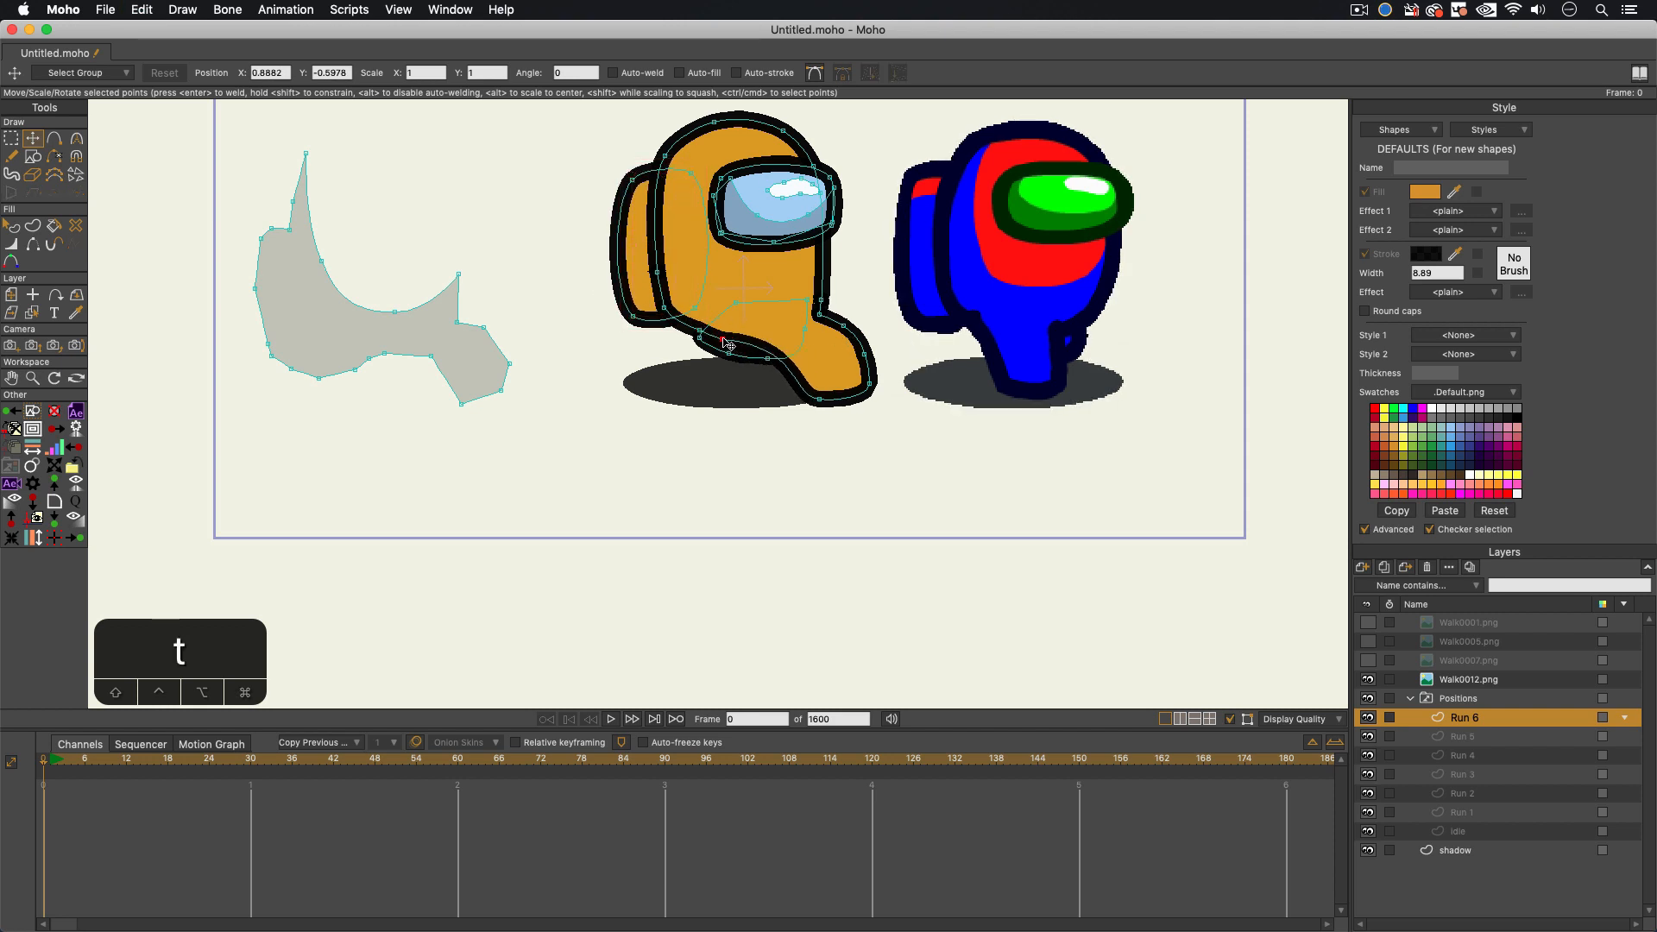
drag(819, 399, 716, 388)
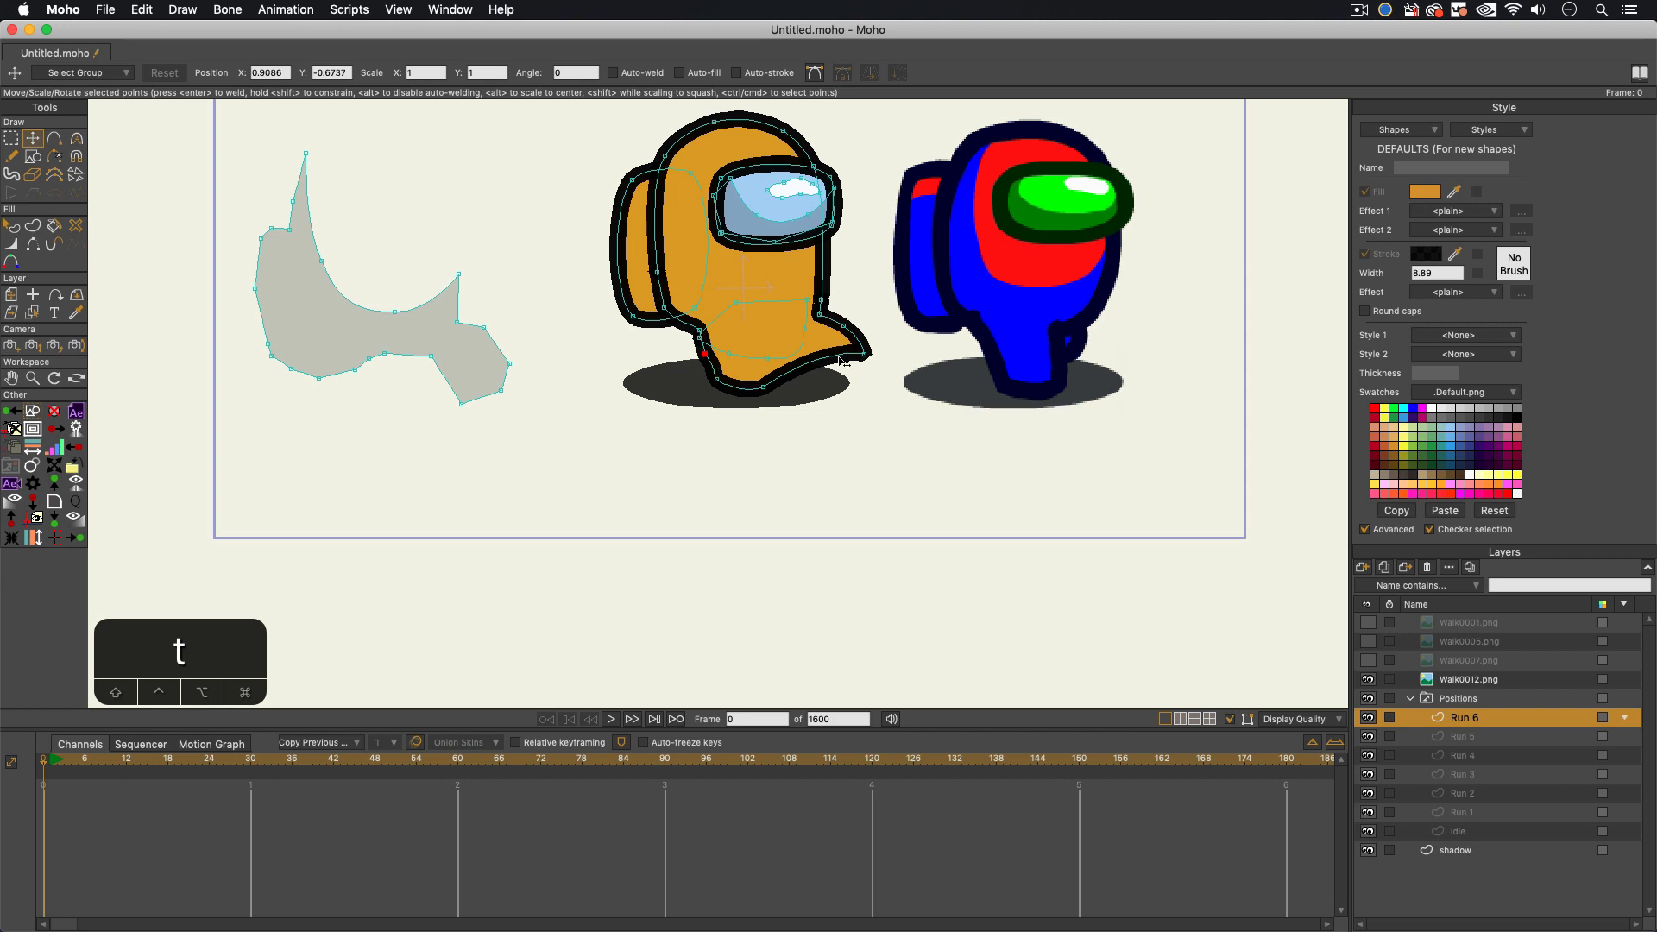
Step: Draw the toe and hip points in to form a straight standing leg, and delete the extra point at the body's lower front
drag(865, 355, 825, 264)
drag(818, 315, 831, 311)
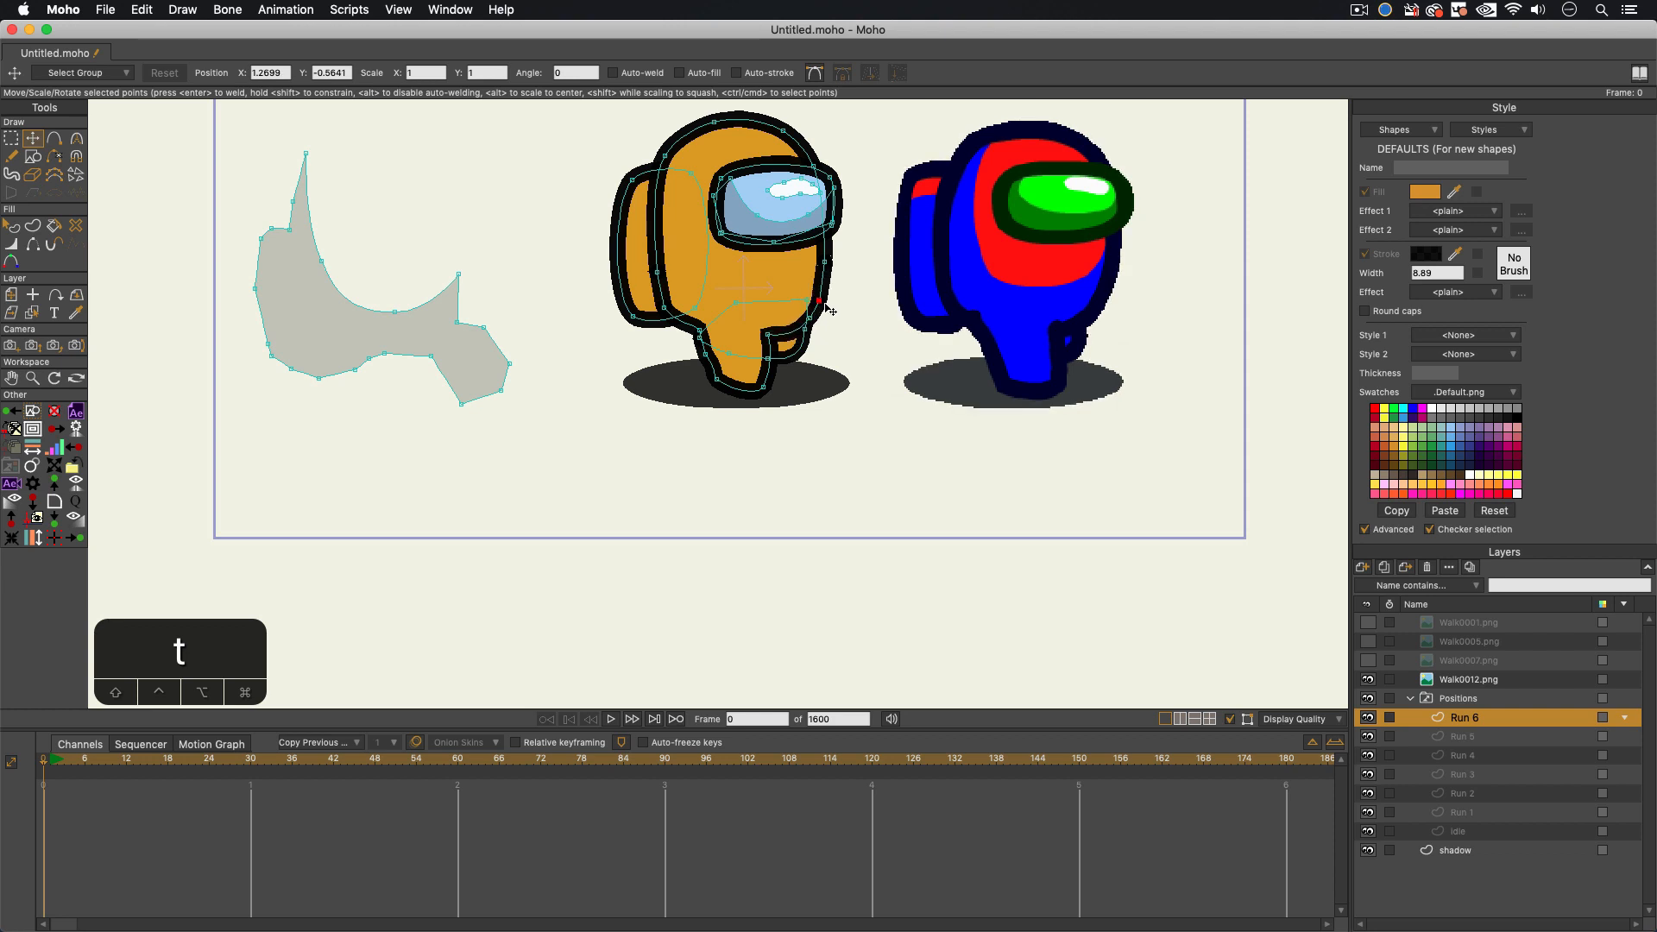
key(BackSpace)
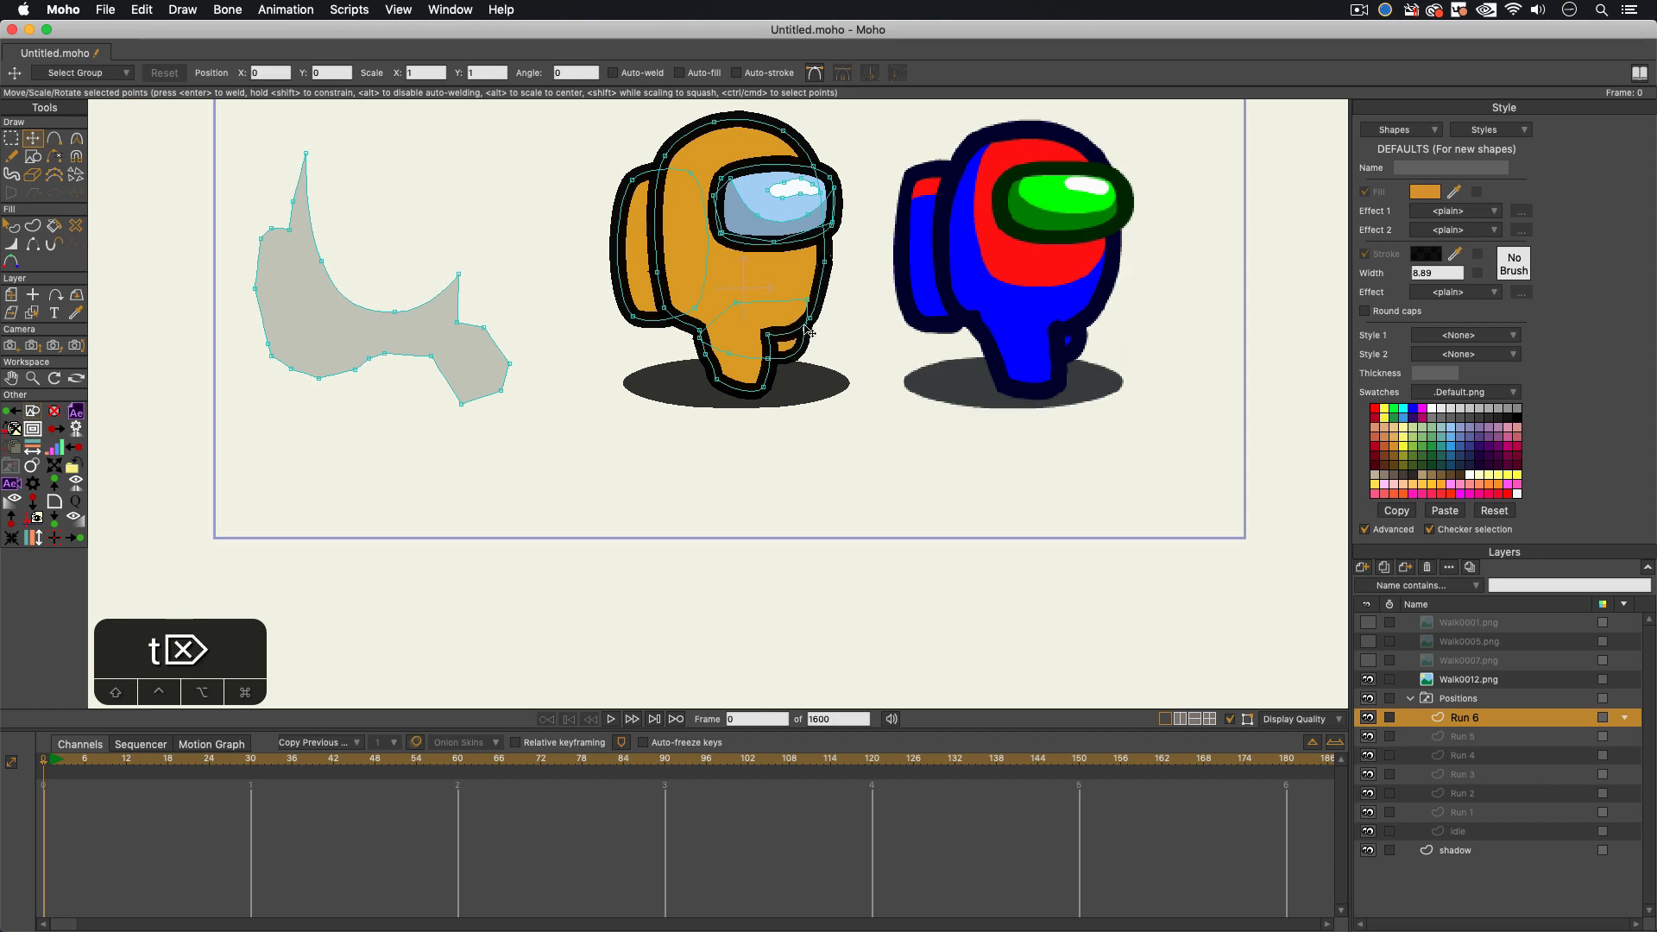
drag(806, 300, 776, 333)
Step: Refine the standing leg's outline by repositioning its rear and foot points and adjusting their curvature
drag(716, 379, 489, 381)
key(c)
drag(704, 355, 662, 361)
key(t)
scroll(712, 360, up, 3)
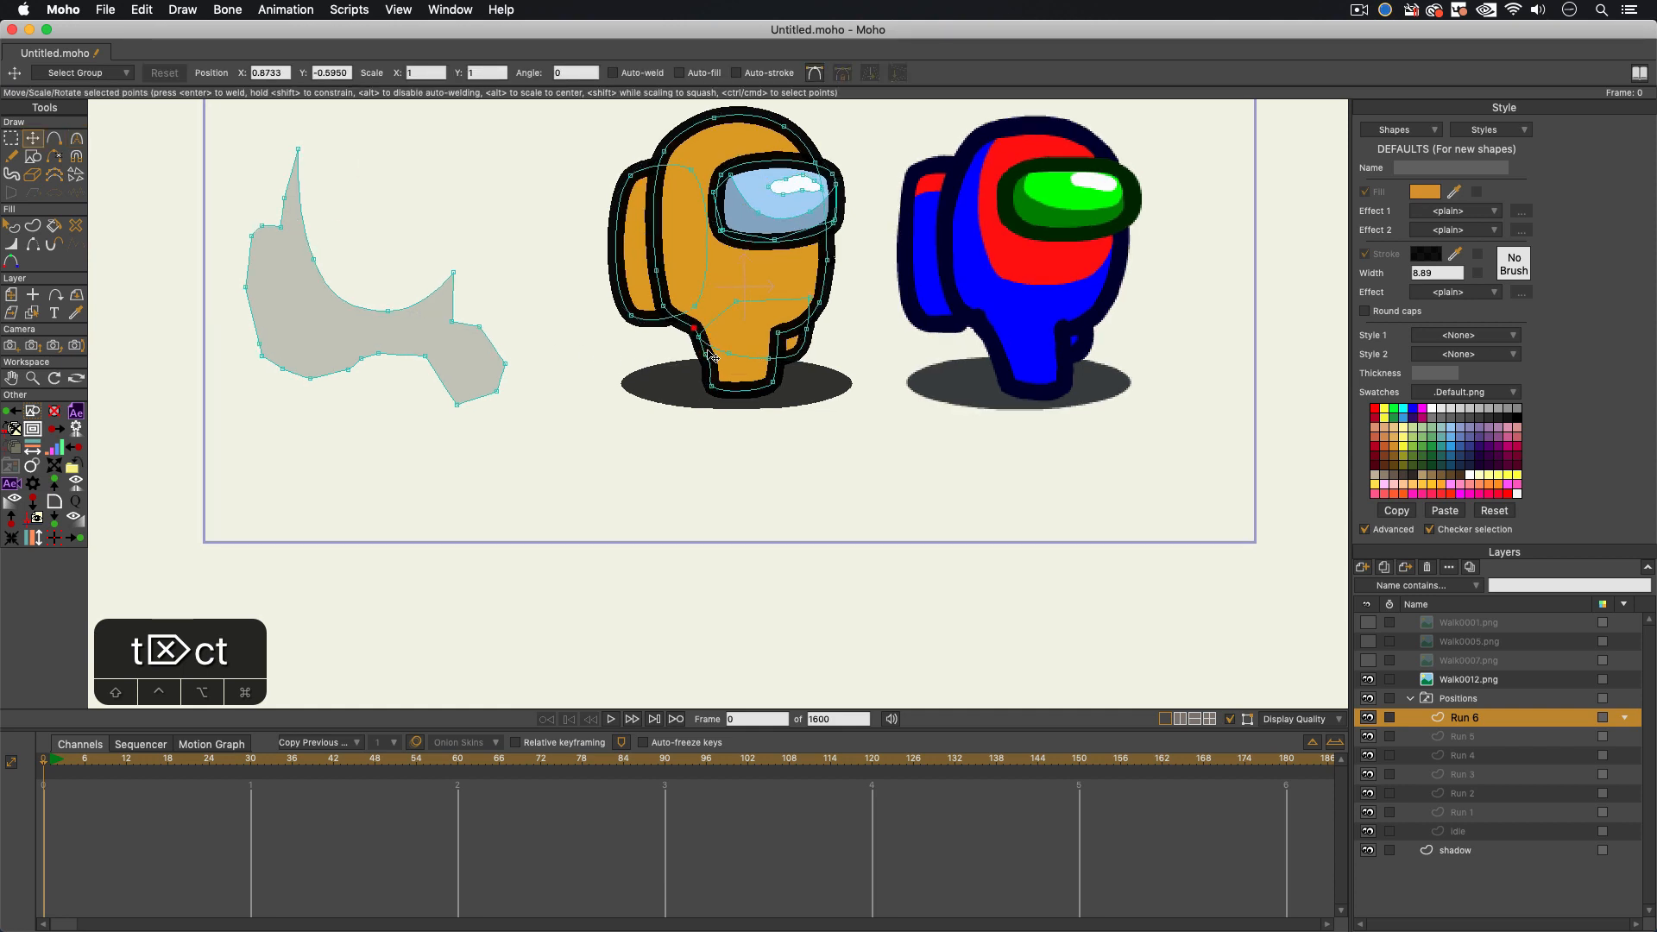
key(t)
drag(721, 383, 418, 374)
key(c)
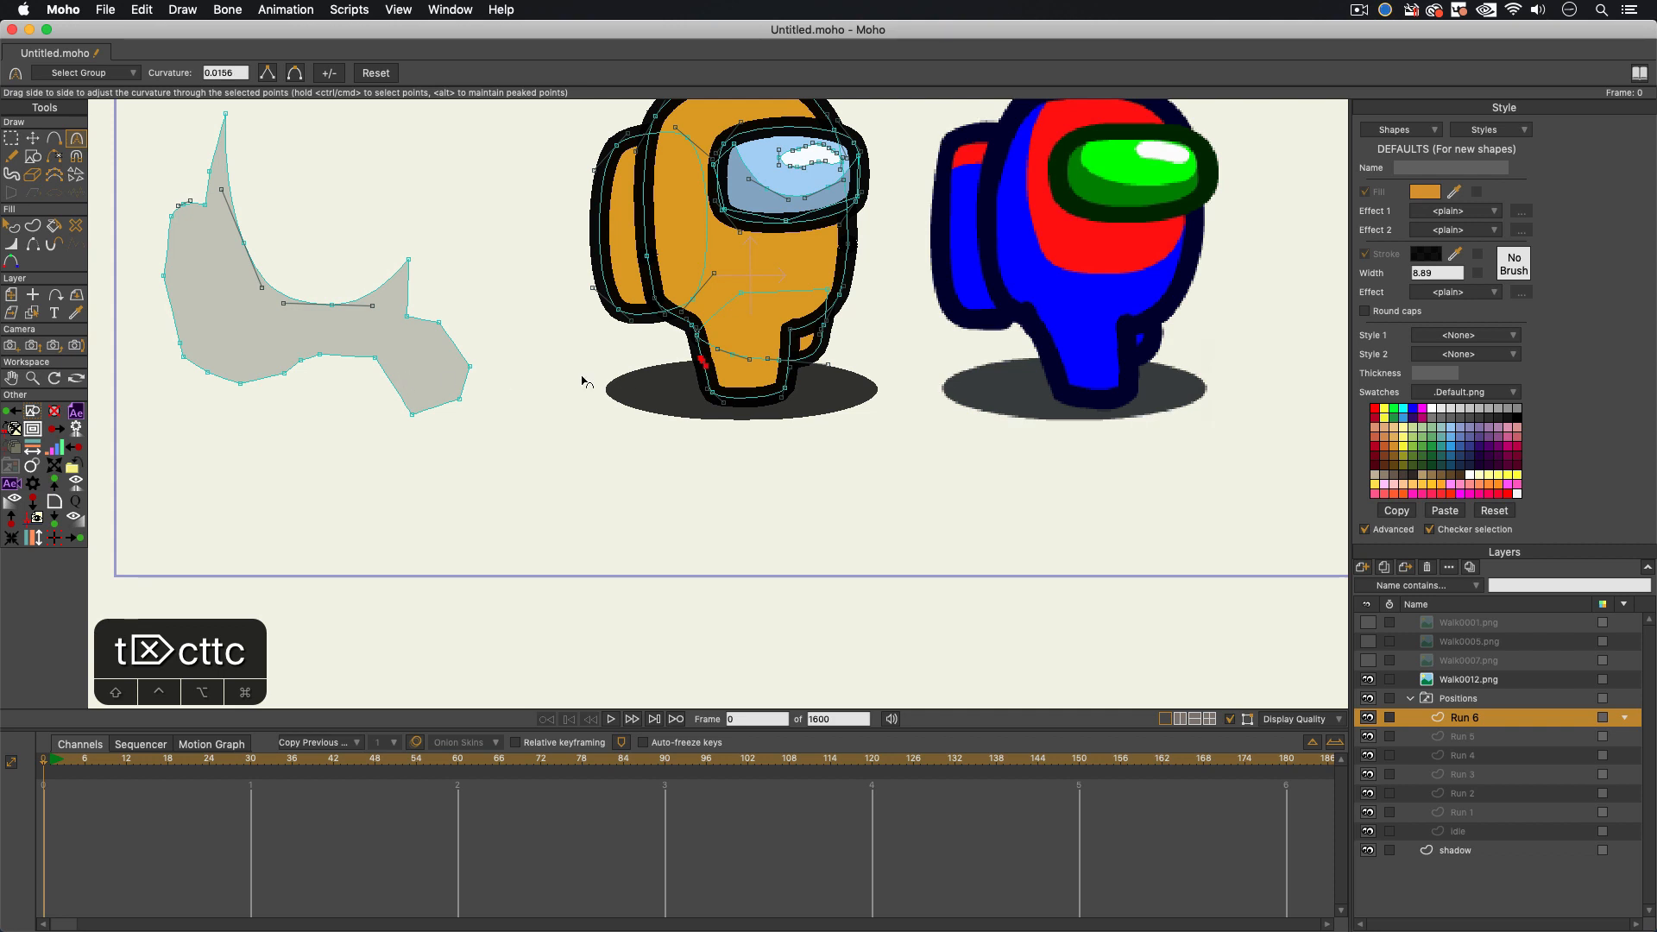
key(t)
key(t)
drag(697, 337, 716, 338)
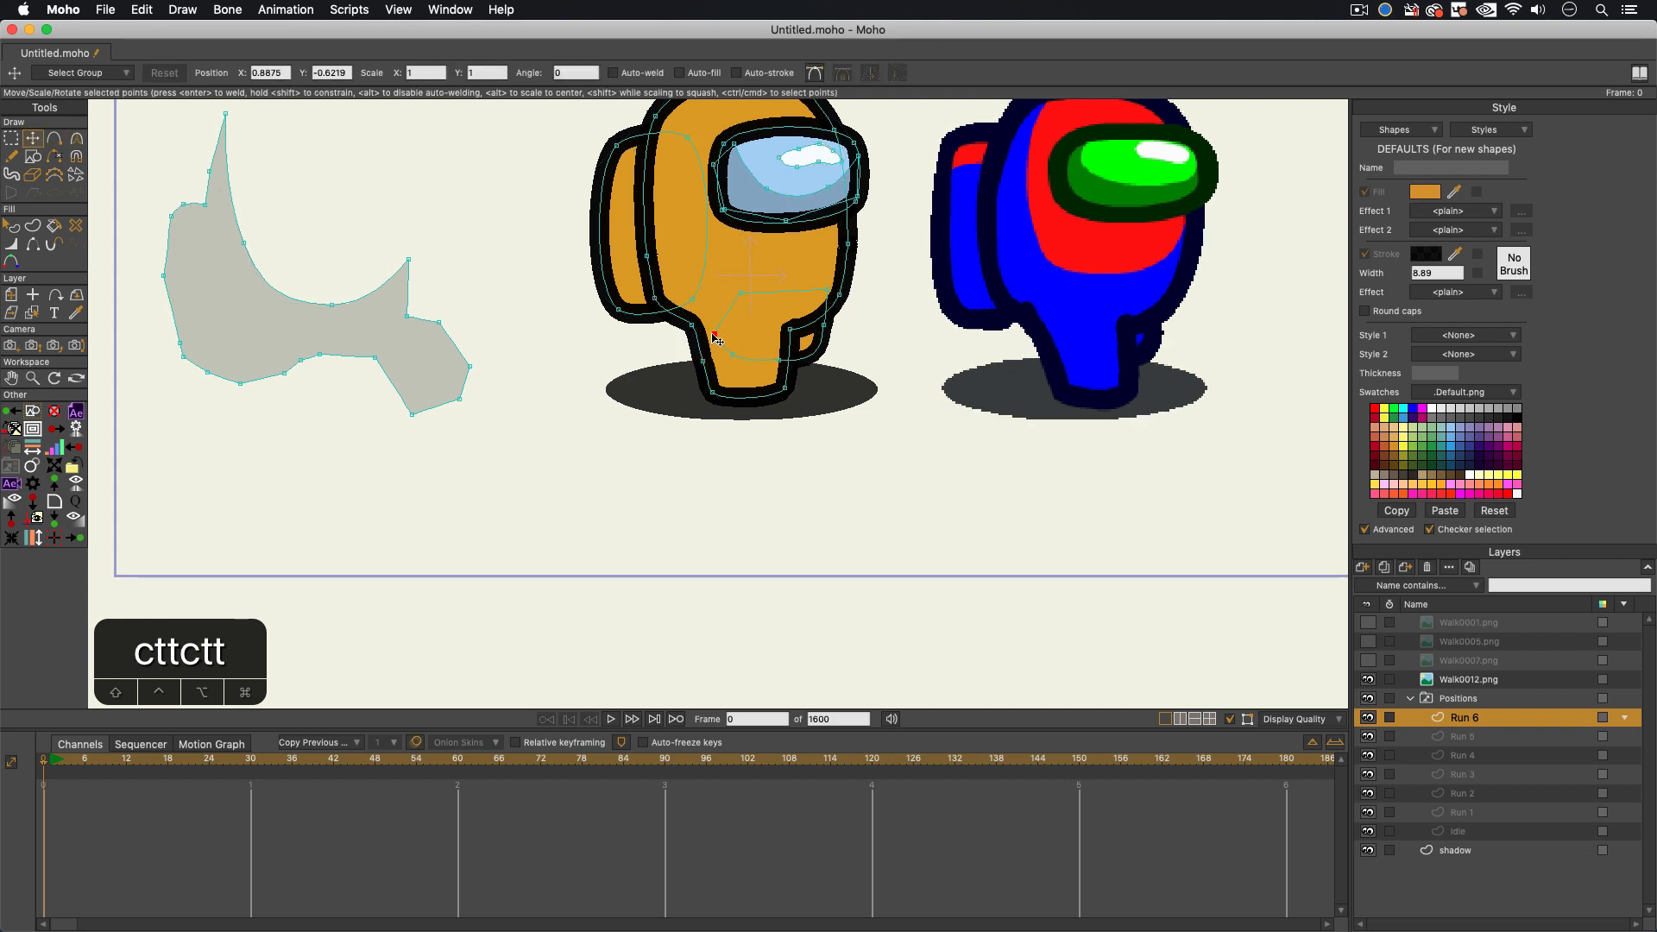
Step: Move the whole shading shape back over the Run 6 body and backpack
scroll(622, 302, down, 3)
key(t)
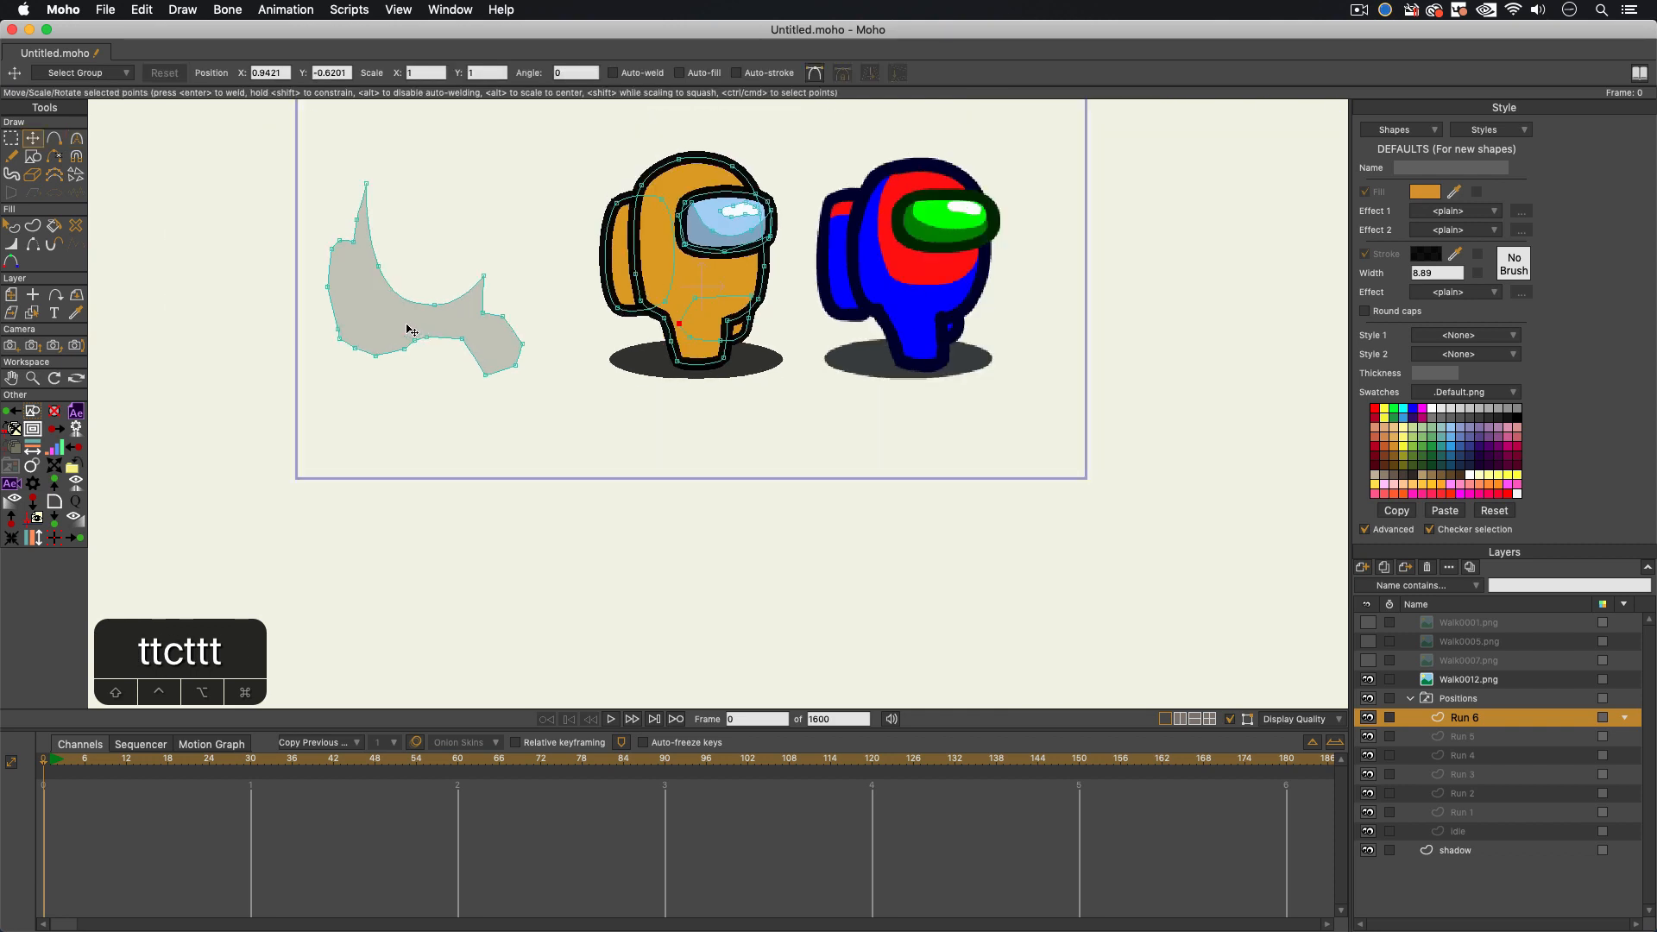
double_click(407, 326)
drag(406, 326, 763, 349)
key(t)
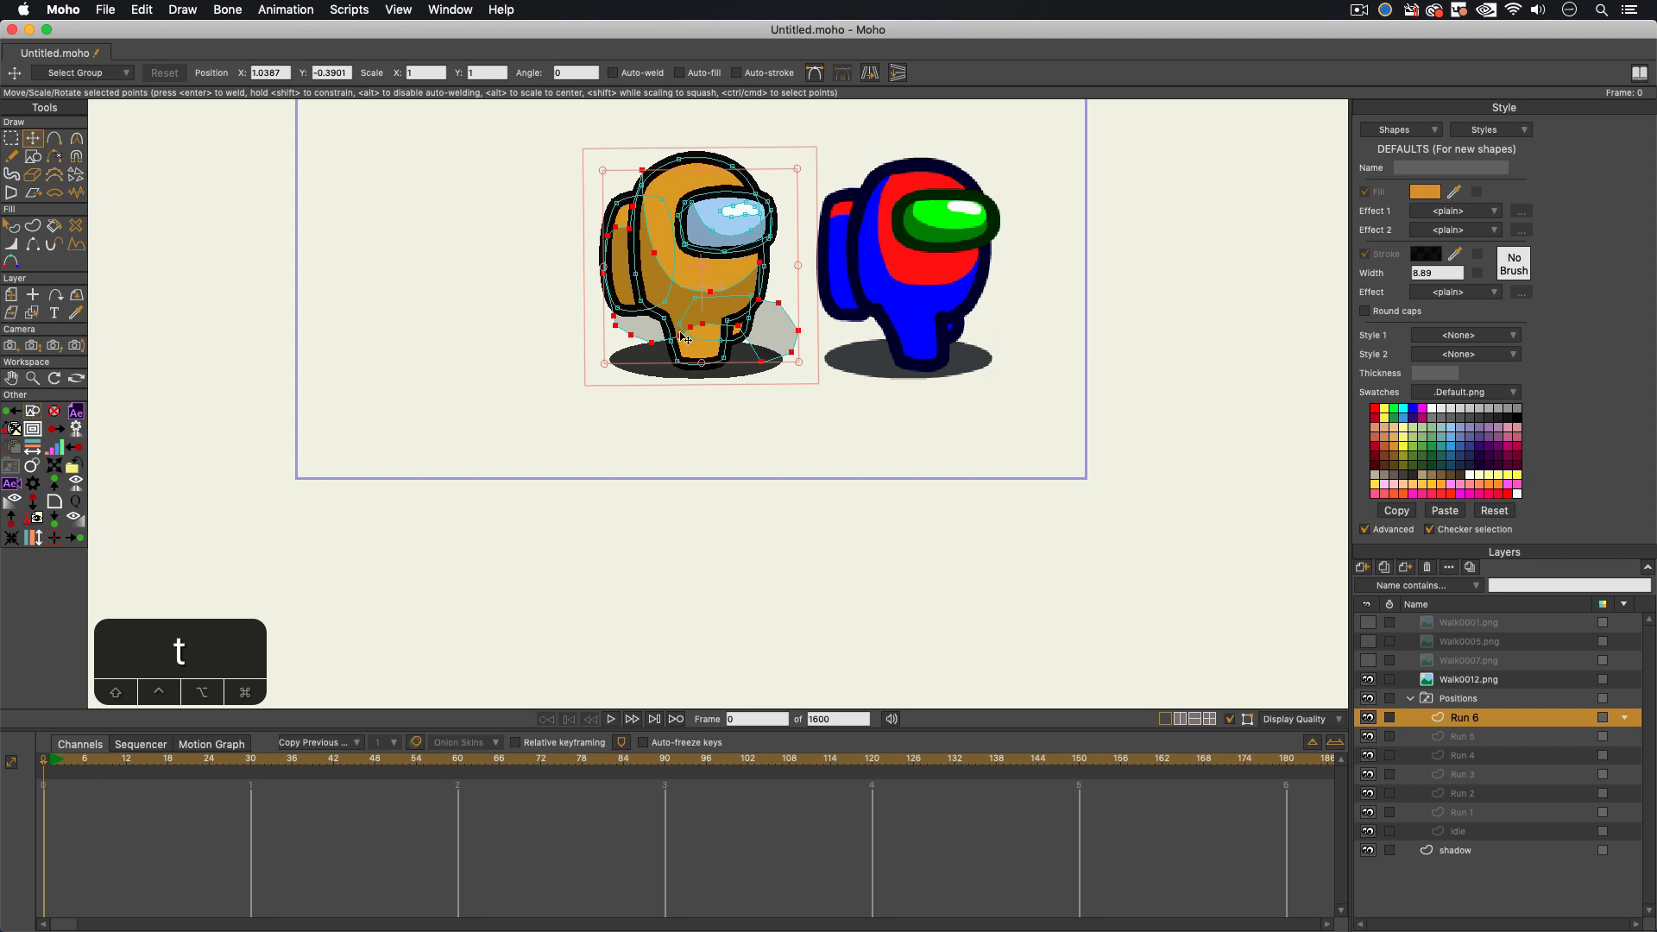
Step: Reposition the lower shading points so they follow the Run 6 backpack, body and standing leg without spilling outside the outlines
scroll(658, 331, up, 3)
key(t)
click(602, 319)
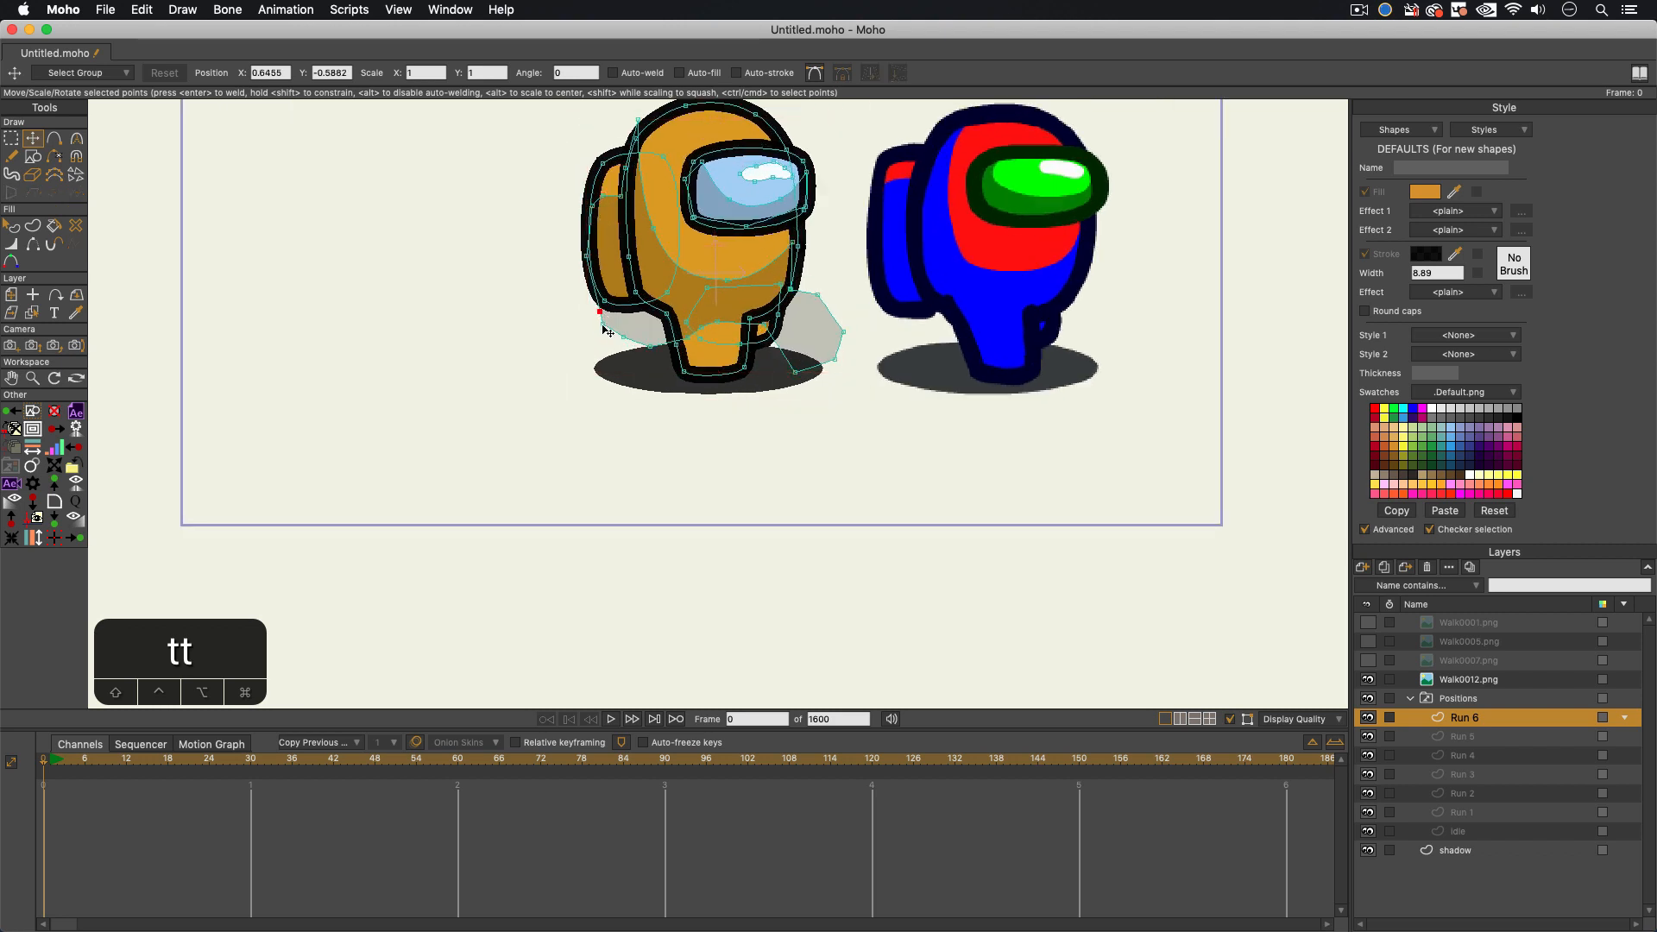
drag(602, 324, 648, 303)
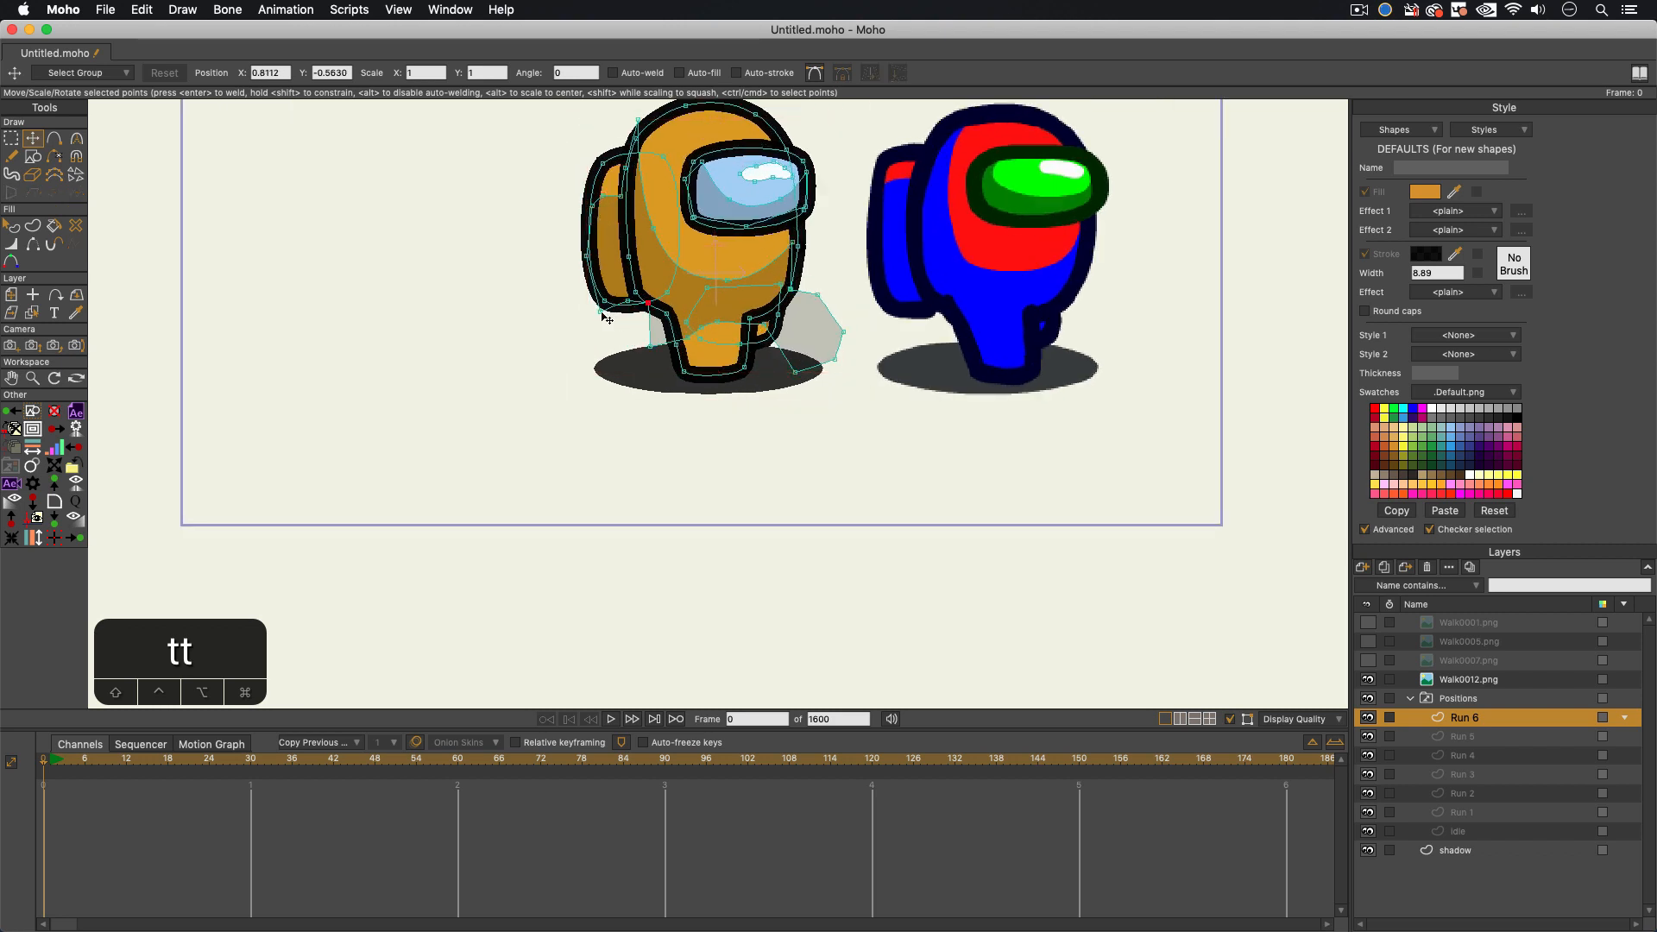
click(638, 127)
click(665, 319)
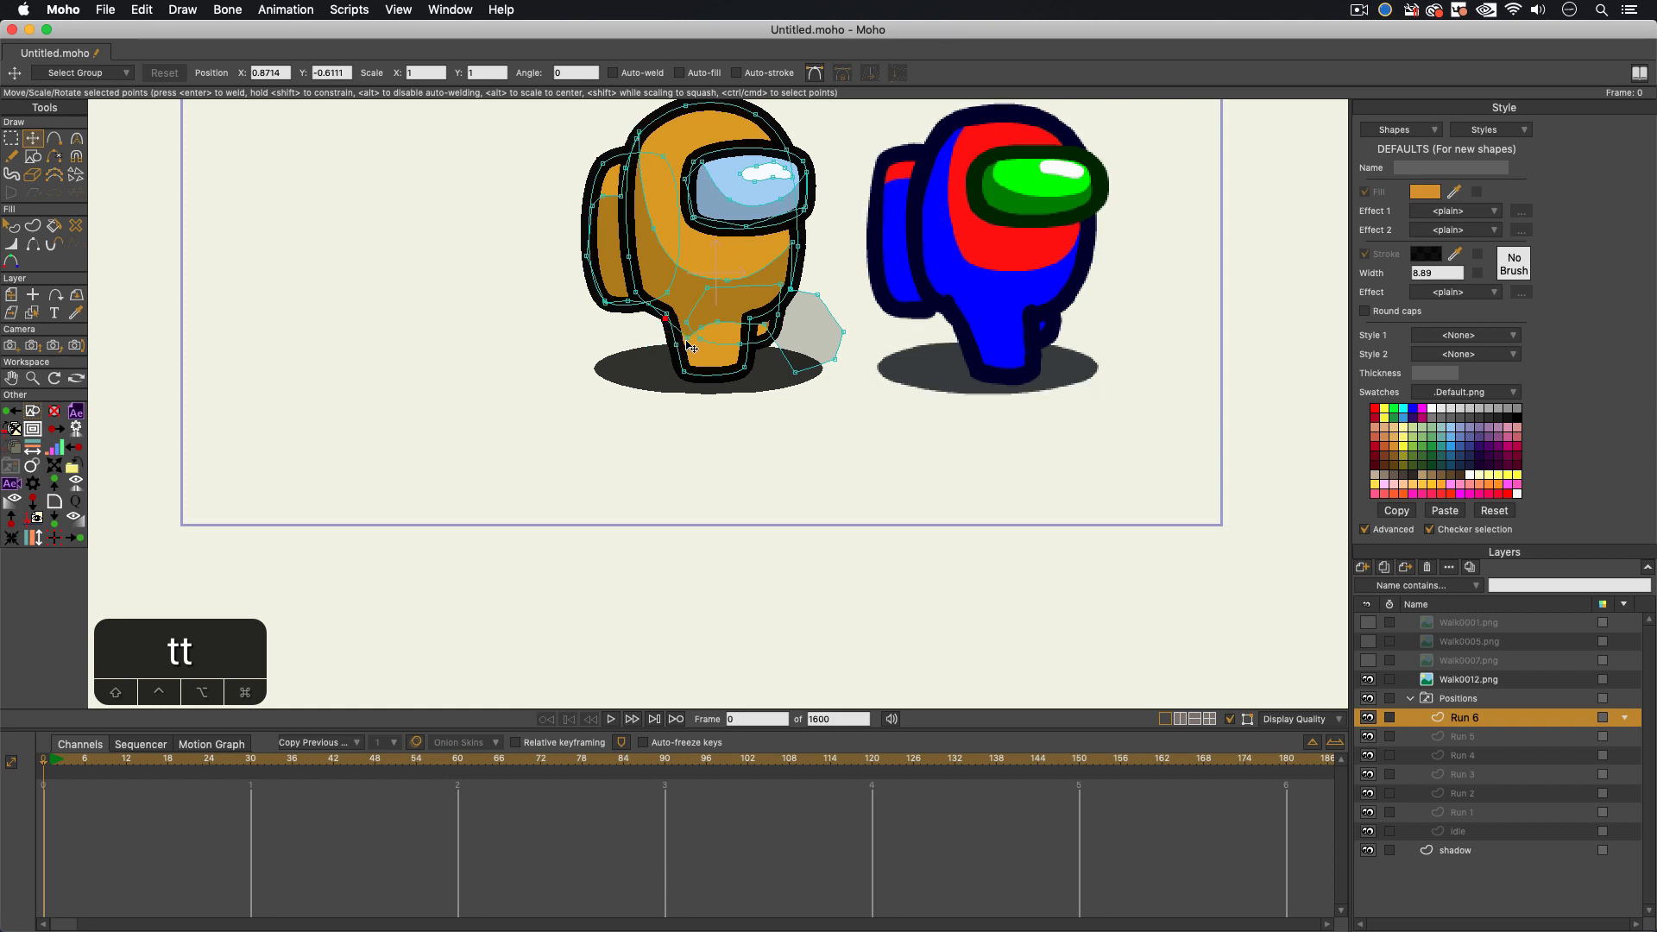
mouse_move(687, 339)
mouse_down()
mouse_move(681, 357)
mouse_move(706, 352)
mouse_move(697, 376)
mouse_move(739, 374)
mouse_move(787, 297)
mouse_up()
scroll(660, 349, down, 3)
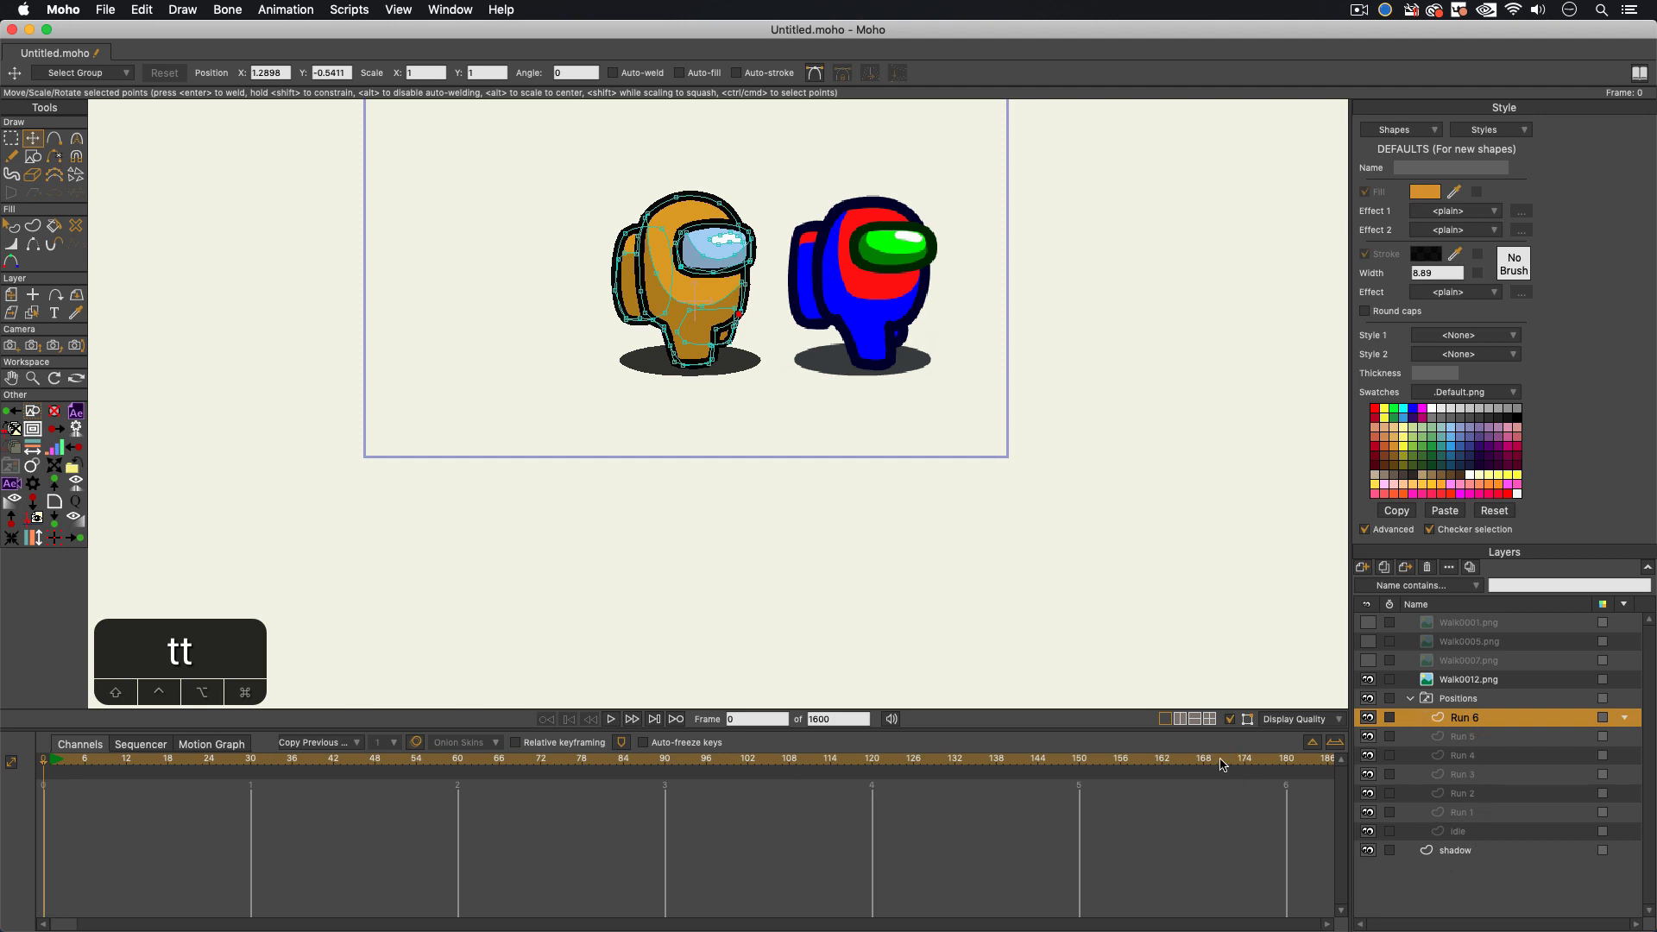
Step: Add a Switch layer inside the Positions group and name it run
click(1363, 567)
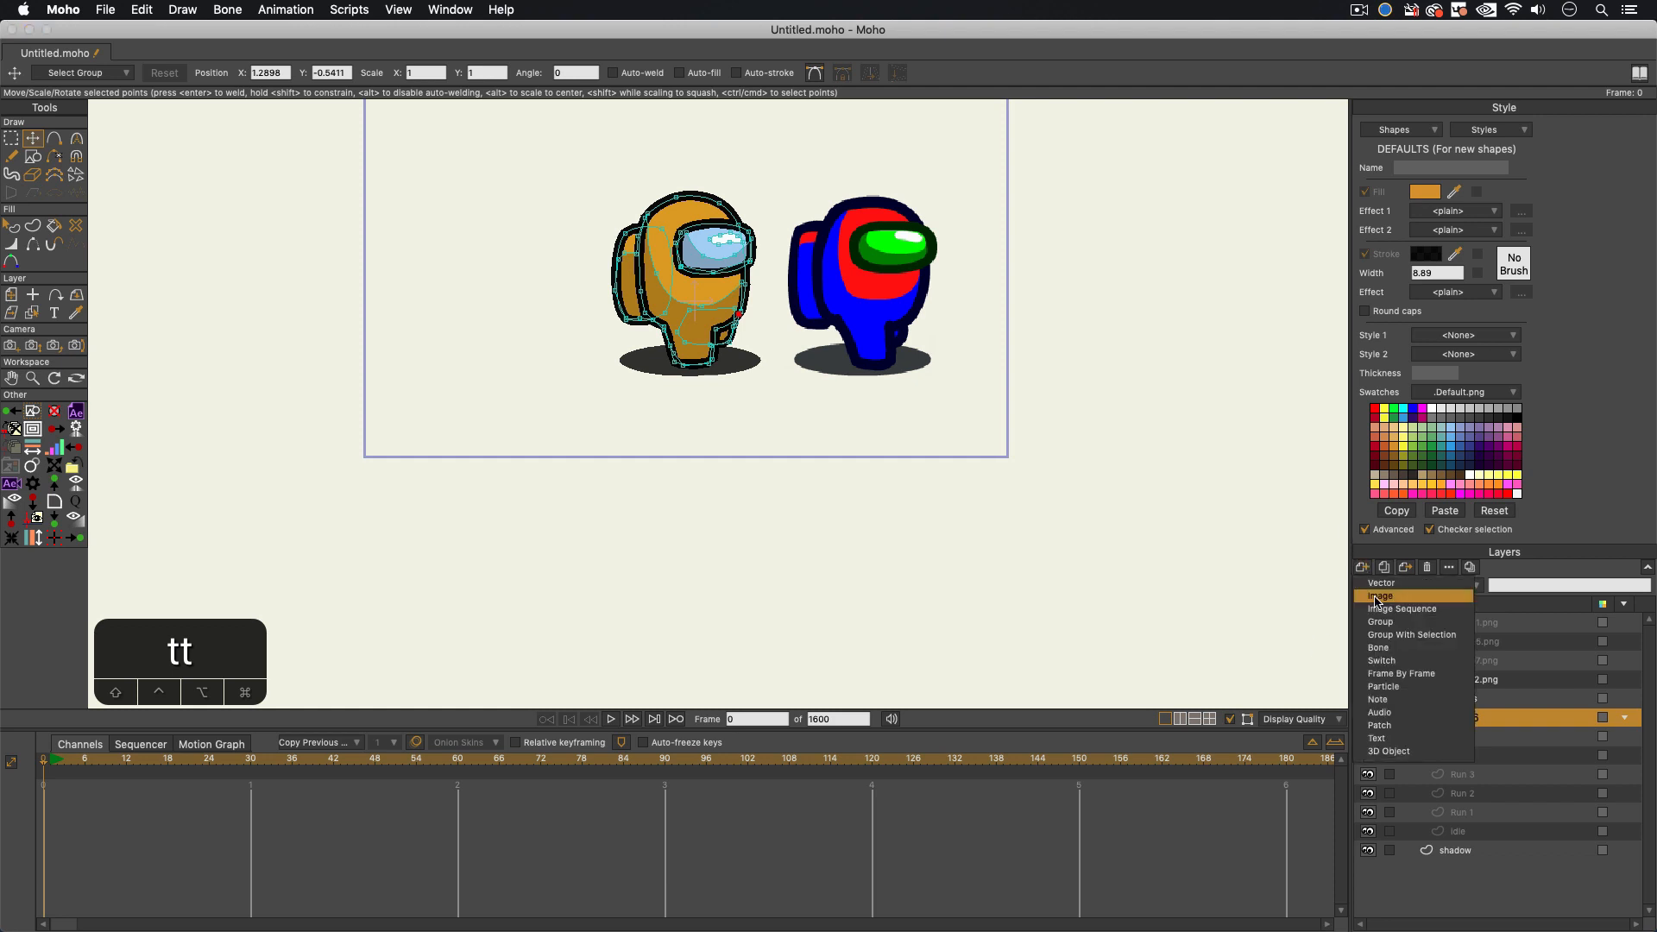
click(1387, 660)
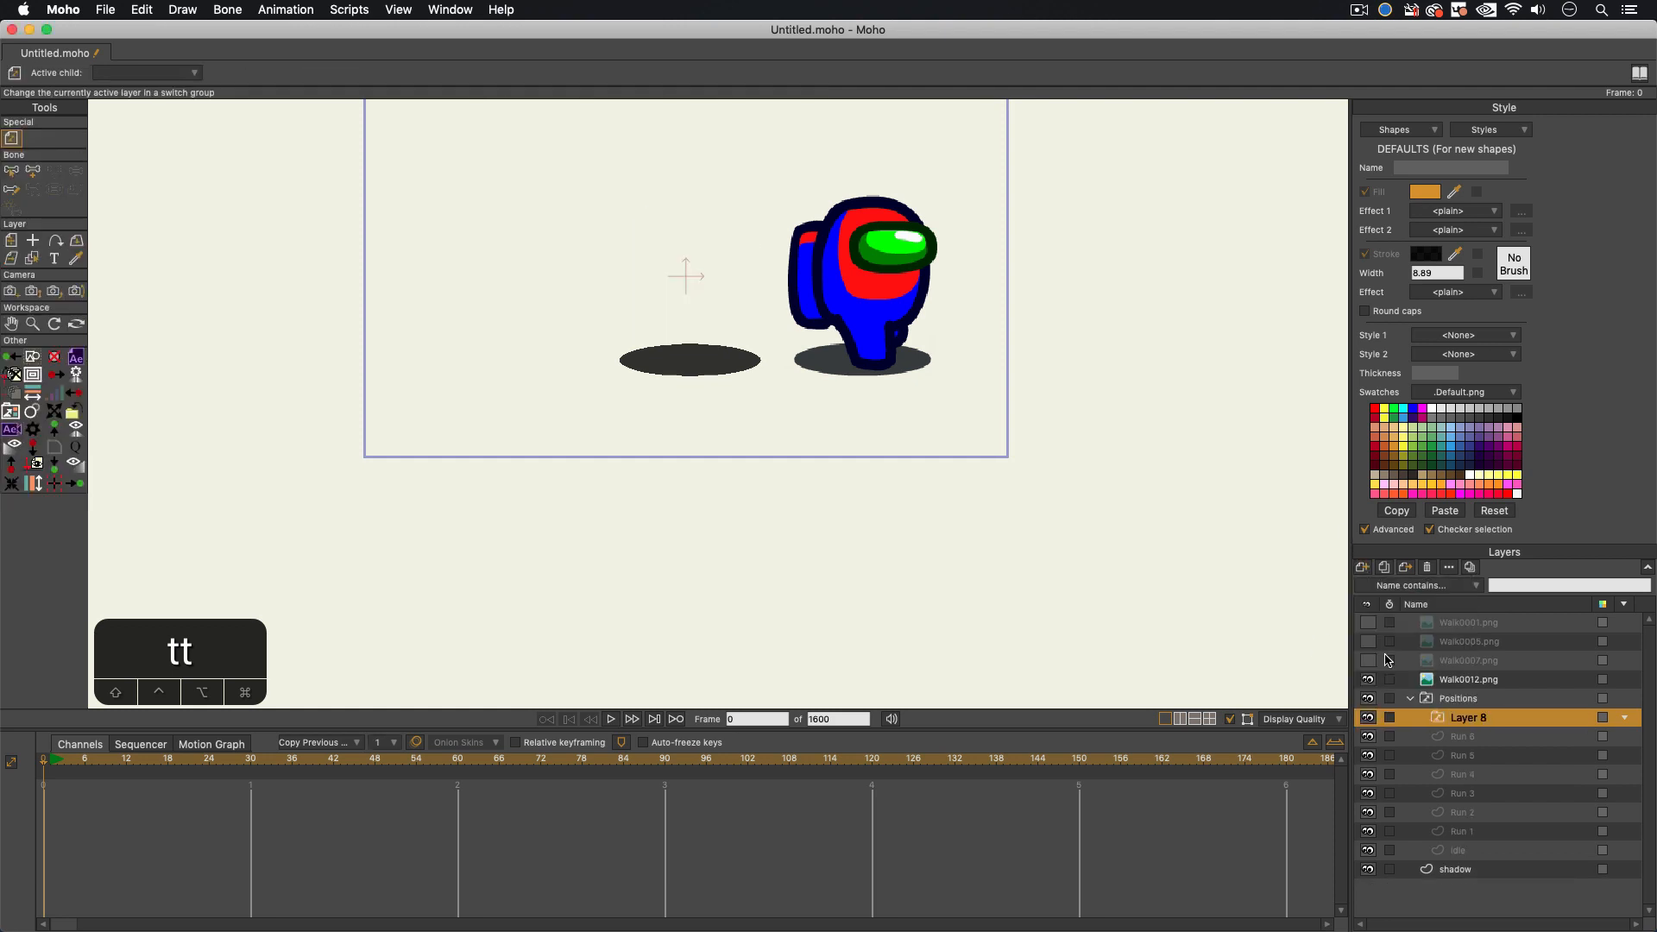
double_click(1463, 723)
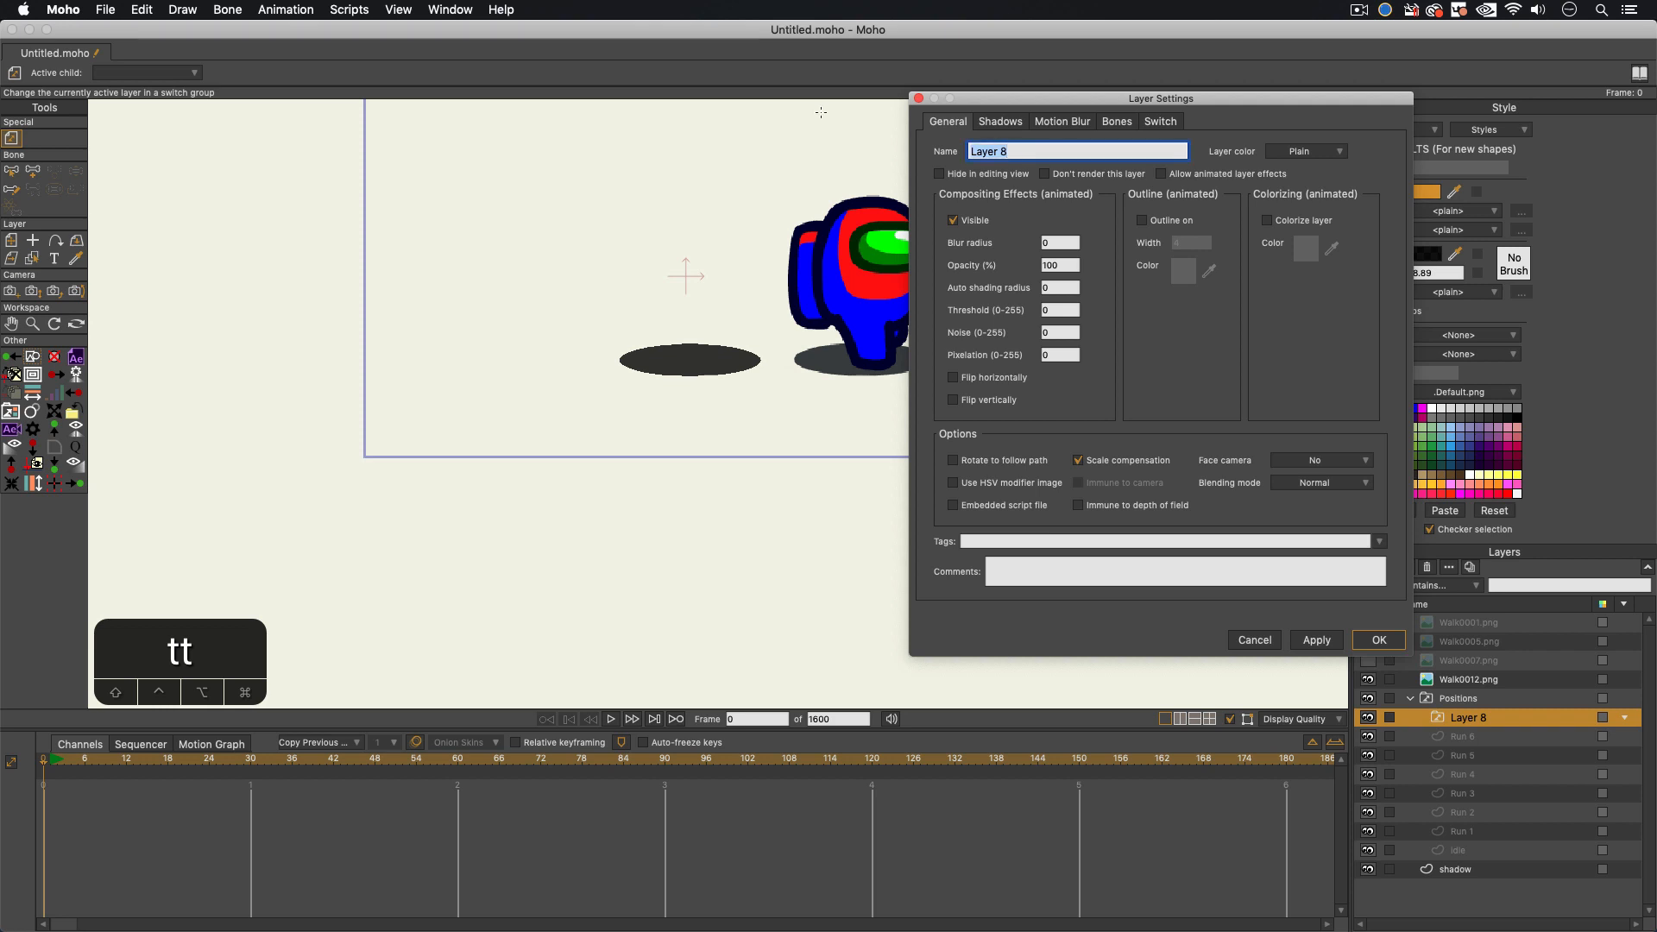
text(run)
key(Return)
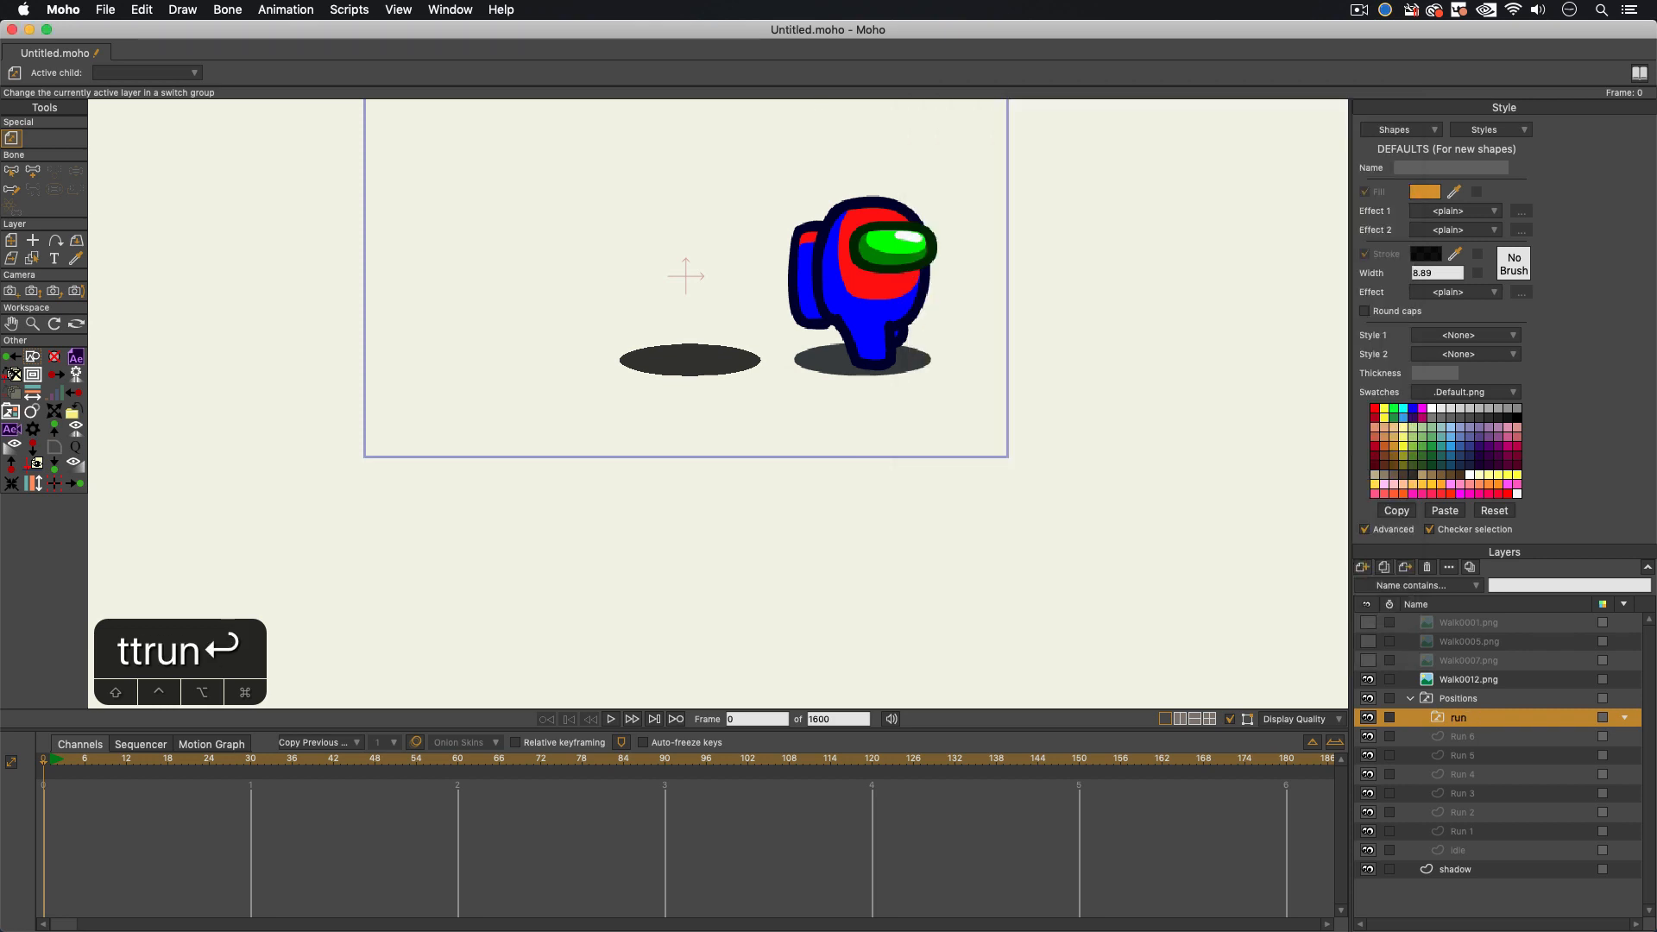
Step: Move the Run 1 through Run 6 layers together into the run switch layer
click(1457, 740)
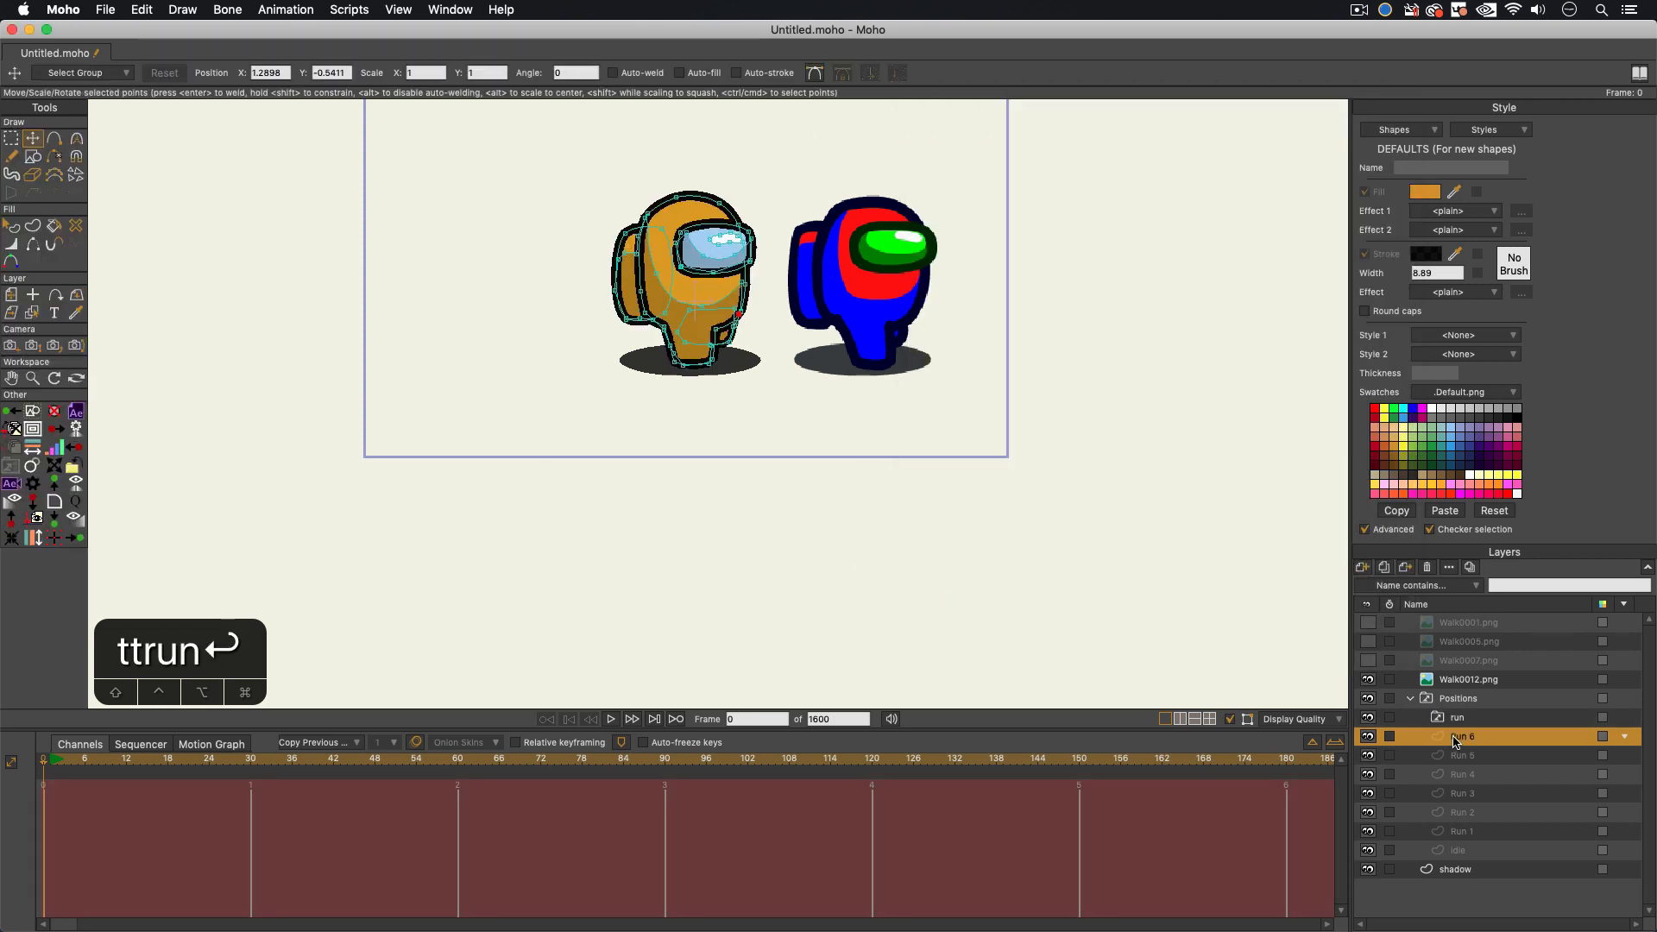
shift+click(1460, 831)
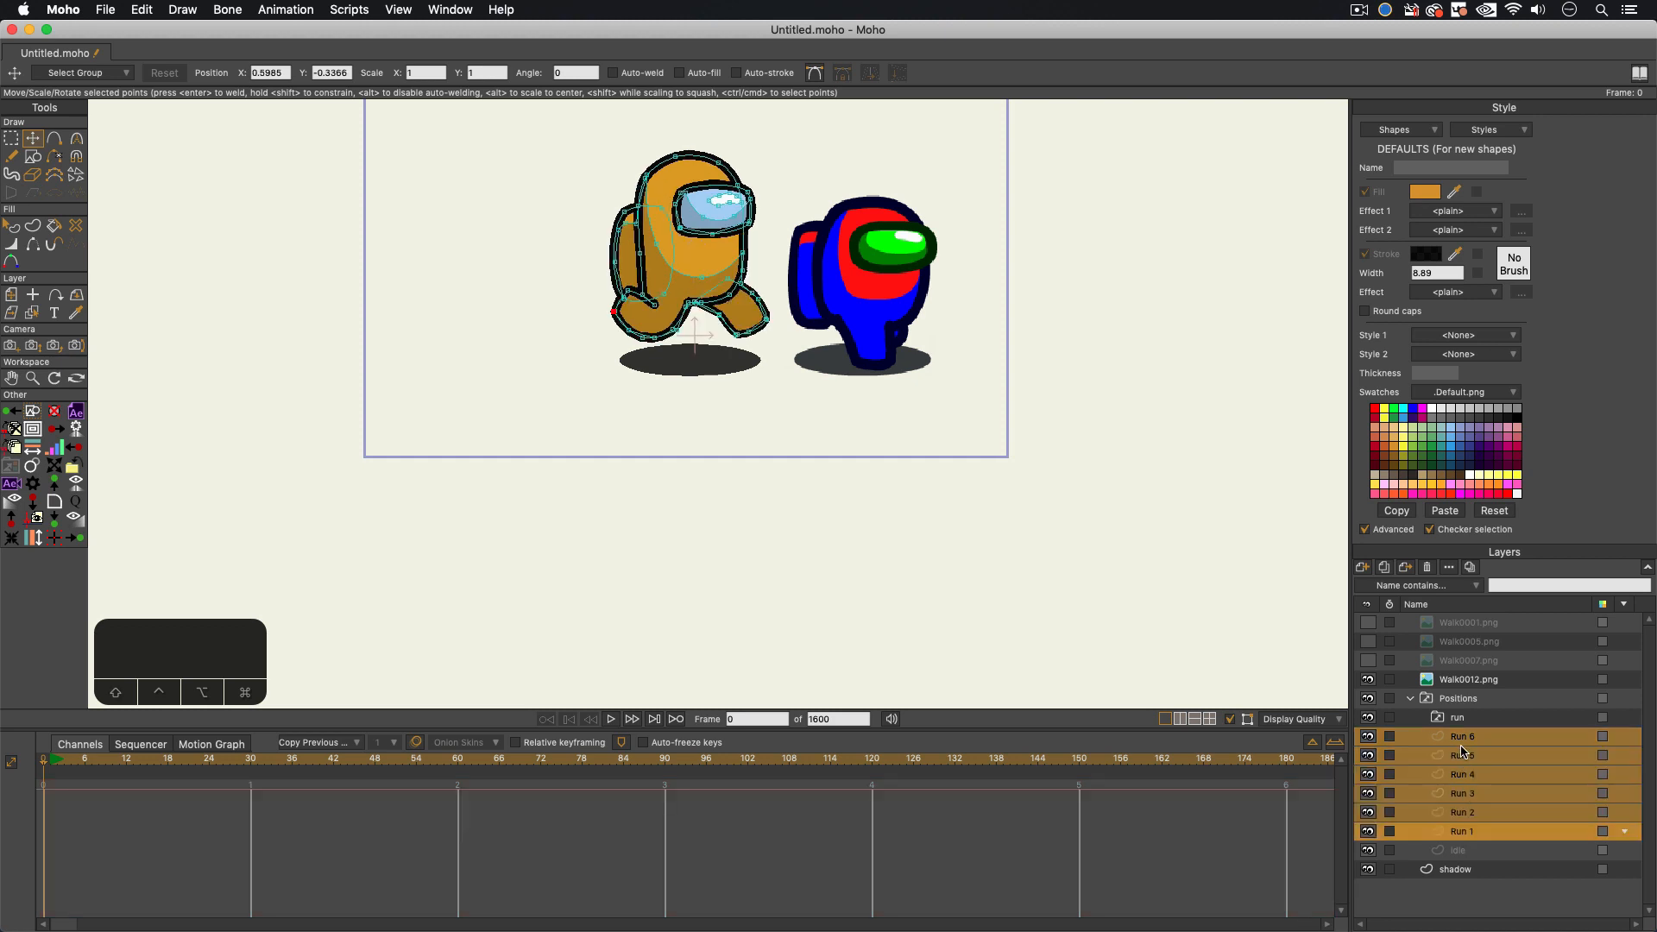
drag(1461, 732, 1461, 723)
Step: Reorder the layers inside run so they go from Run 1 at the top to Run 6 at the bottom, and collapse the group
click(1488, 834)
drag(1503, 841, 1506, 735)
drag(1512, 835, 1510, 757)
mouse_move(1512, 831)
mouse_down()
mouse_move(1507, 782)
mouse_move(1507, 834)
mouse_move(1506, 787)
mouse_move(1506, 825)
mouse_move(1506, 811)
mouse_up()
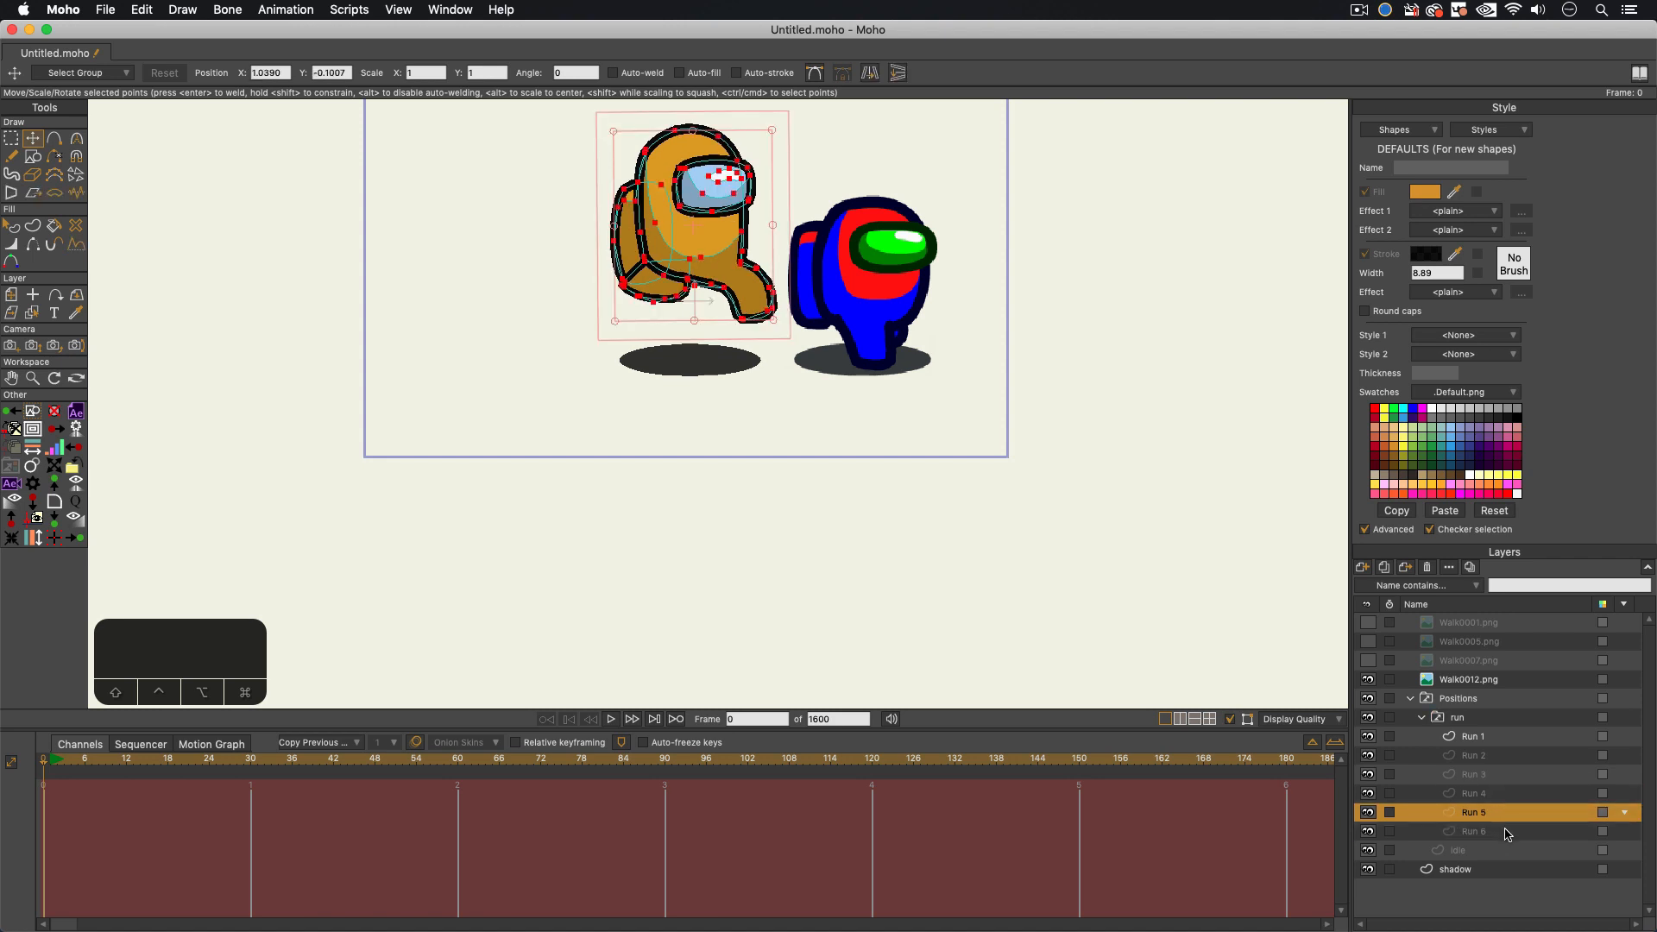
click(1422, 717)
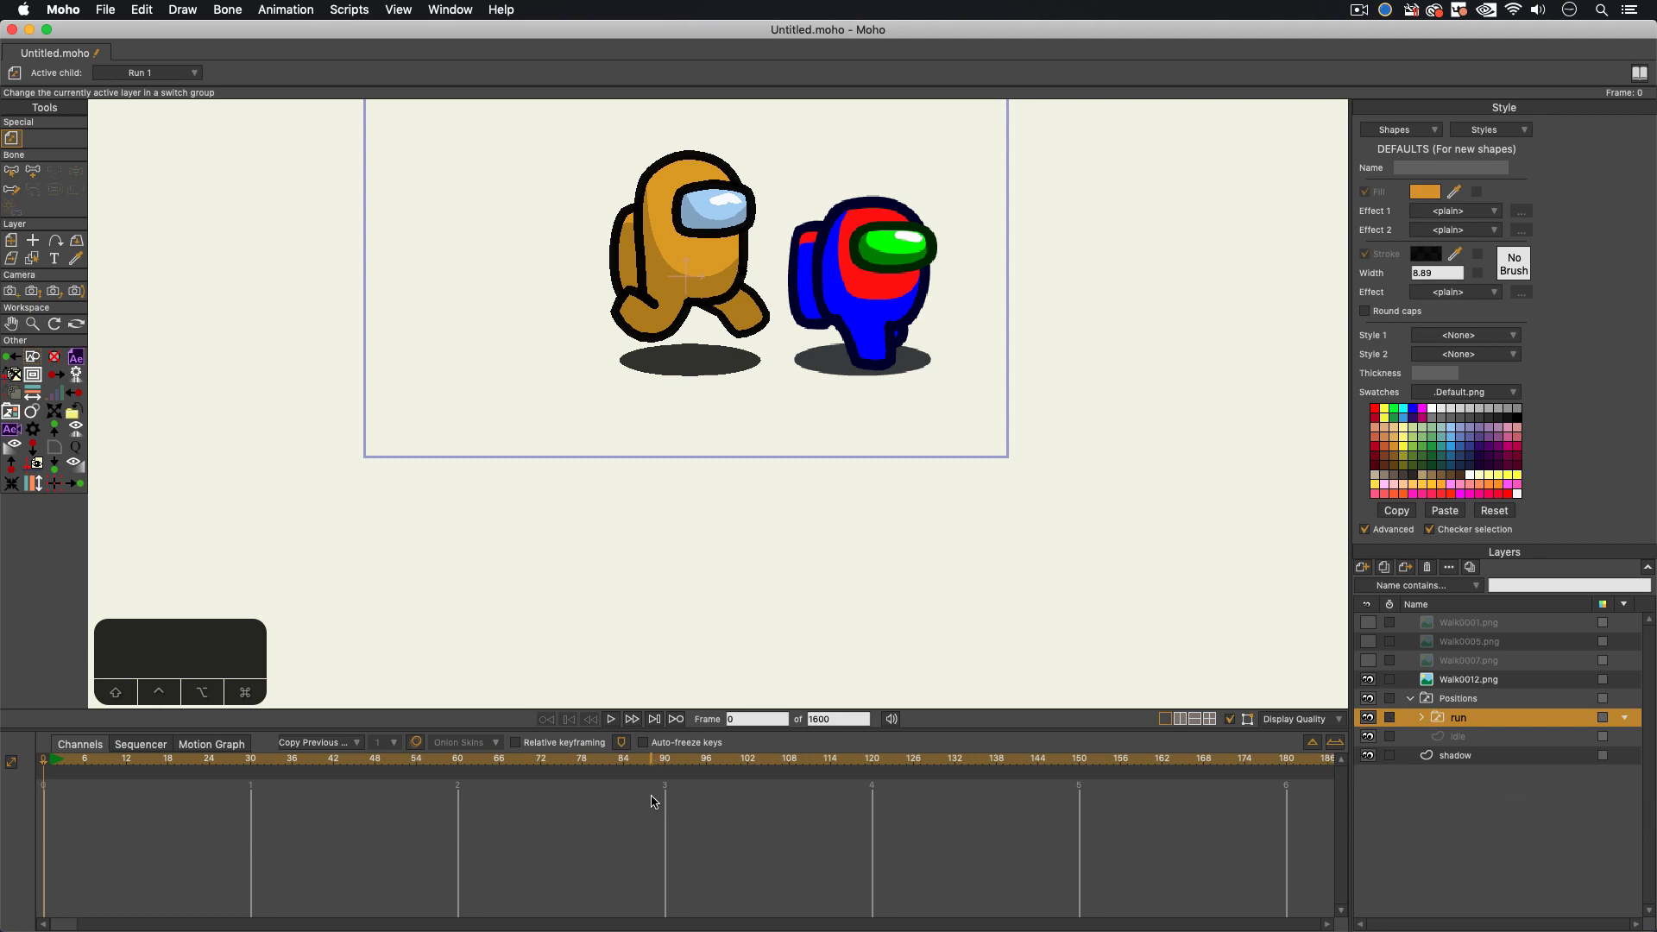
Step: Delete the four reference image layers, Walk0001.png through Walk0012.png
click(1457, 681)
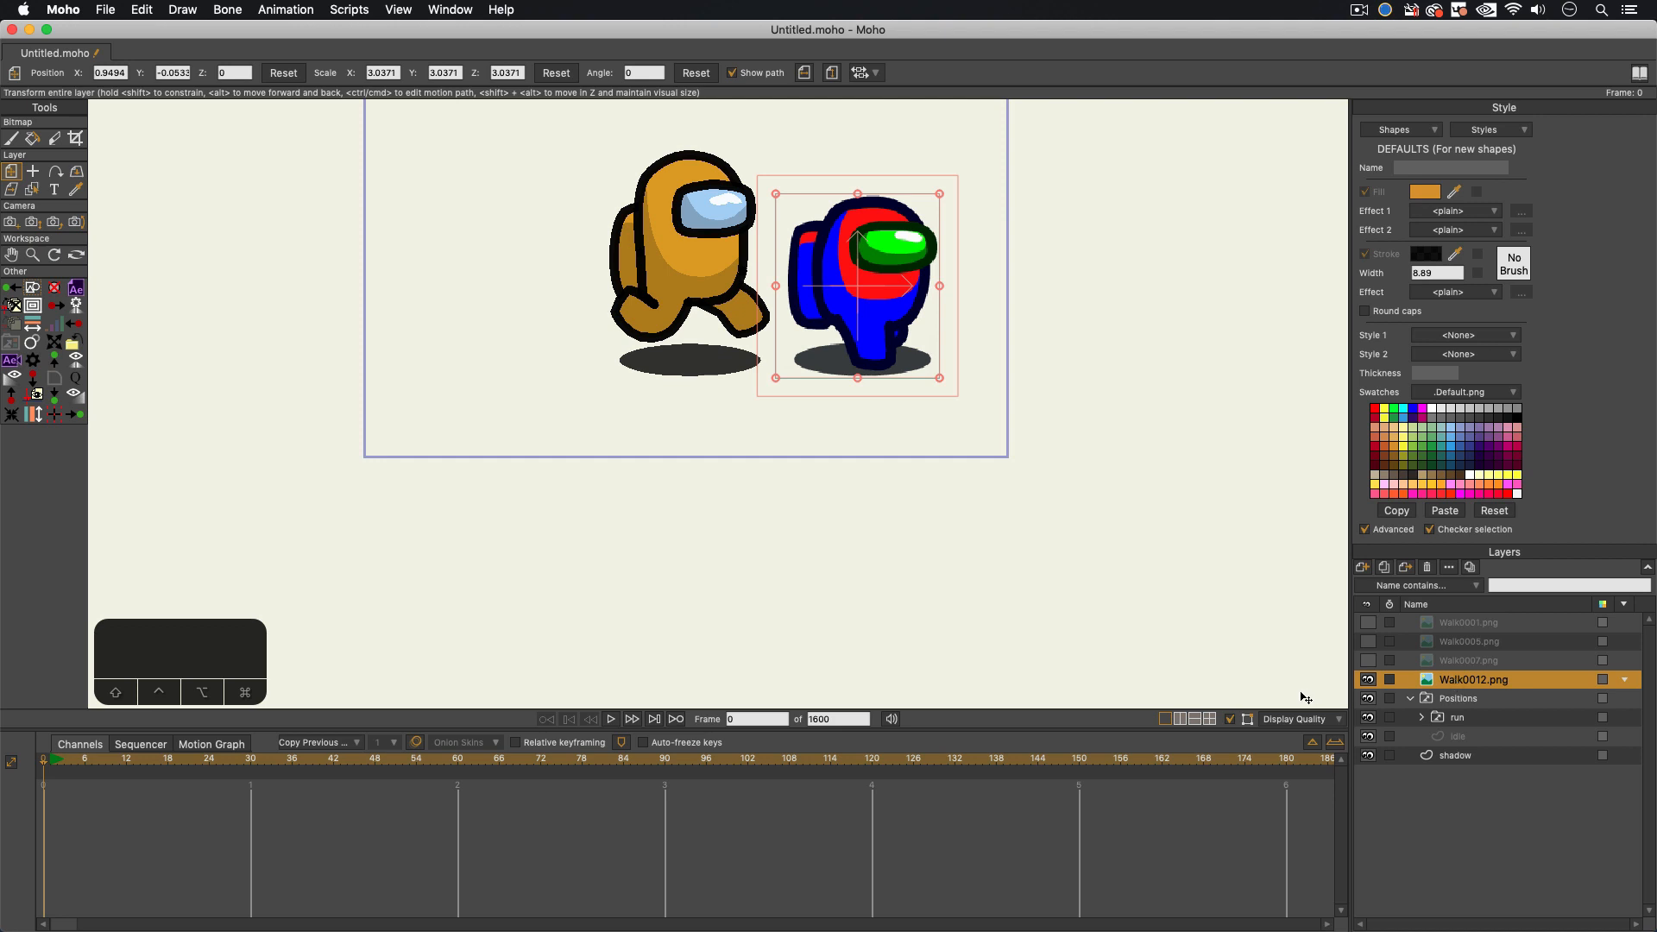
shift+click(1468, 624)
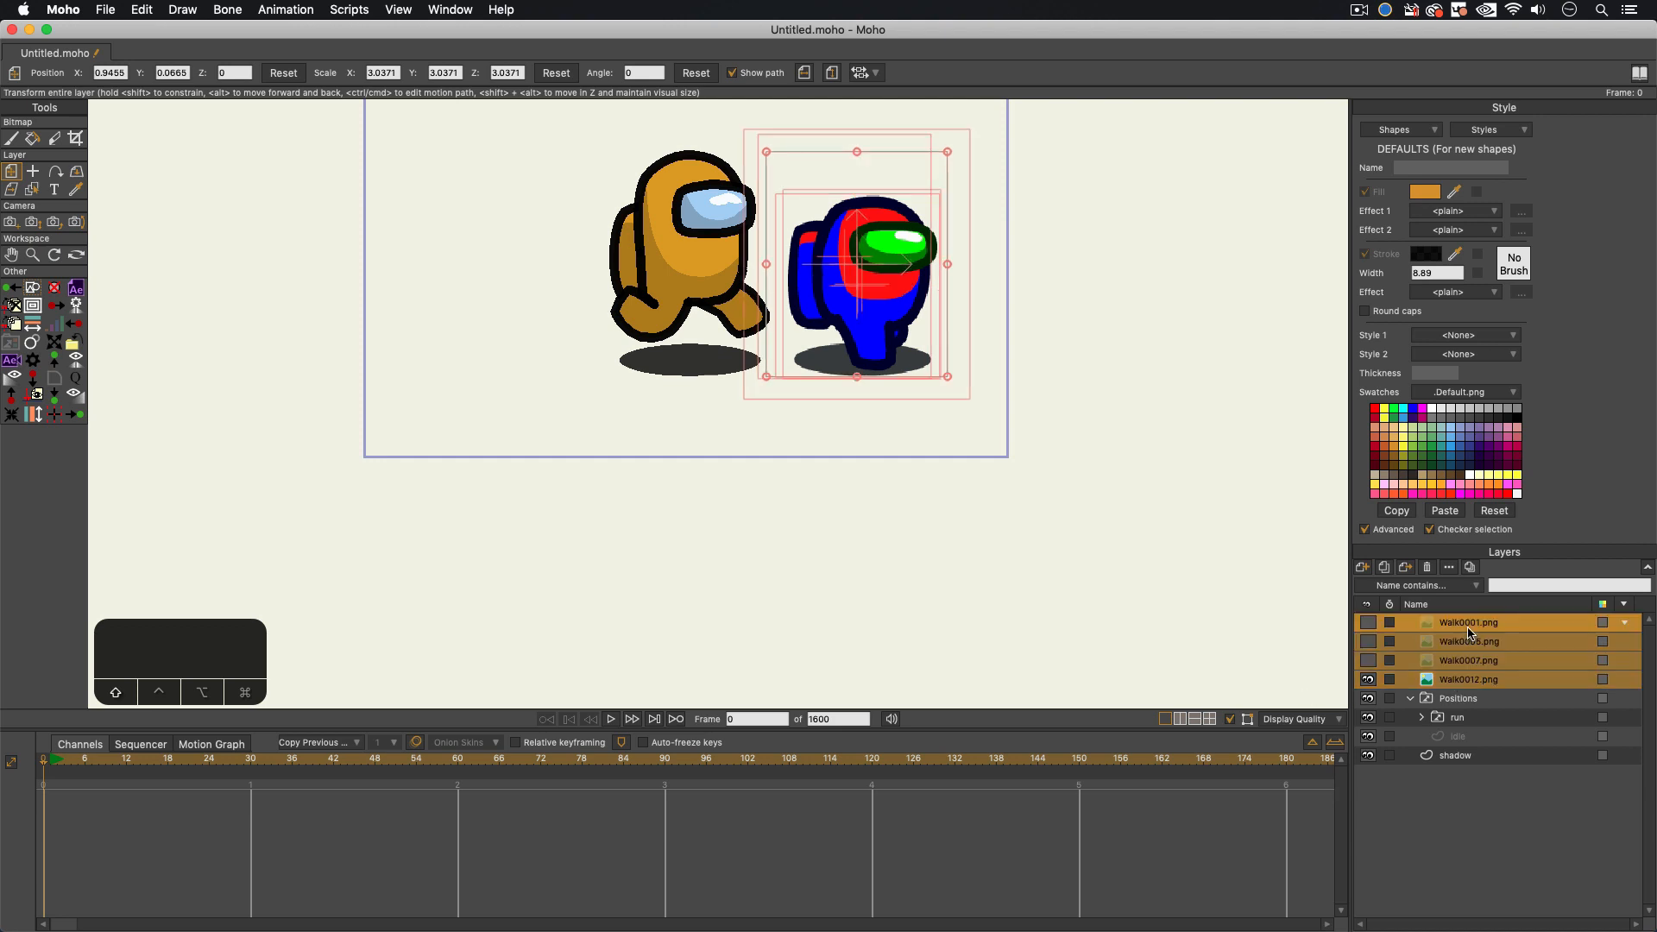
click(1427, 568)
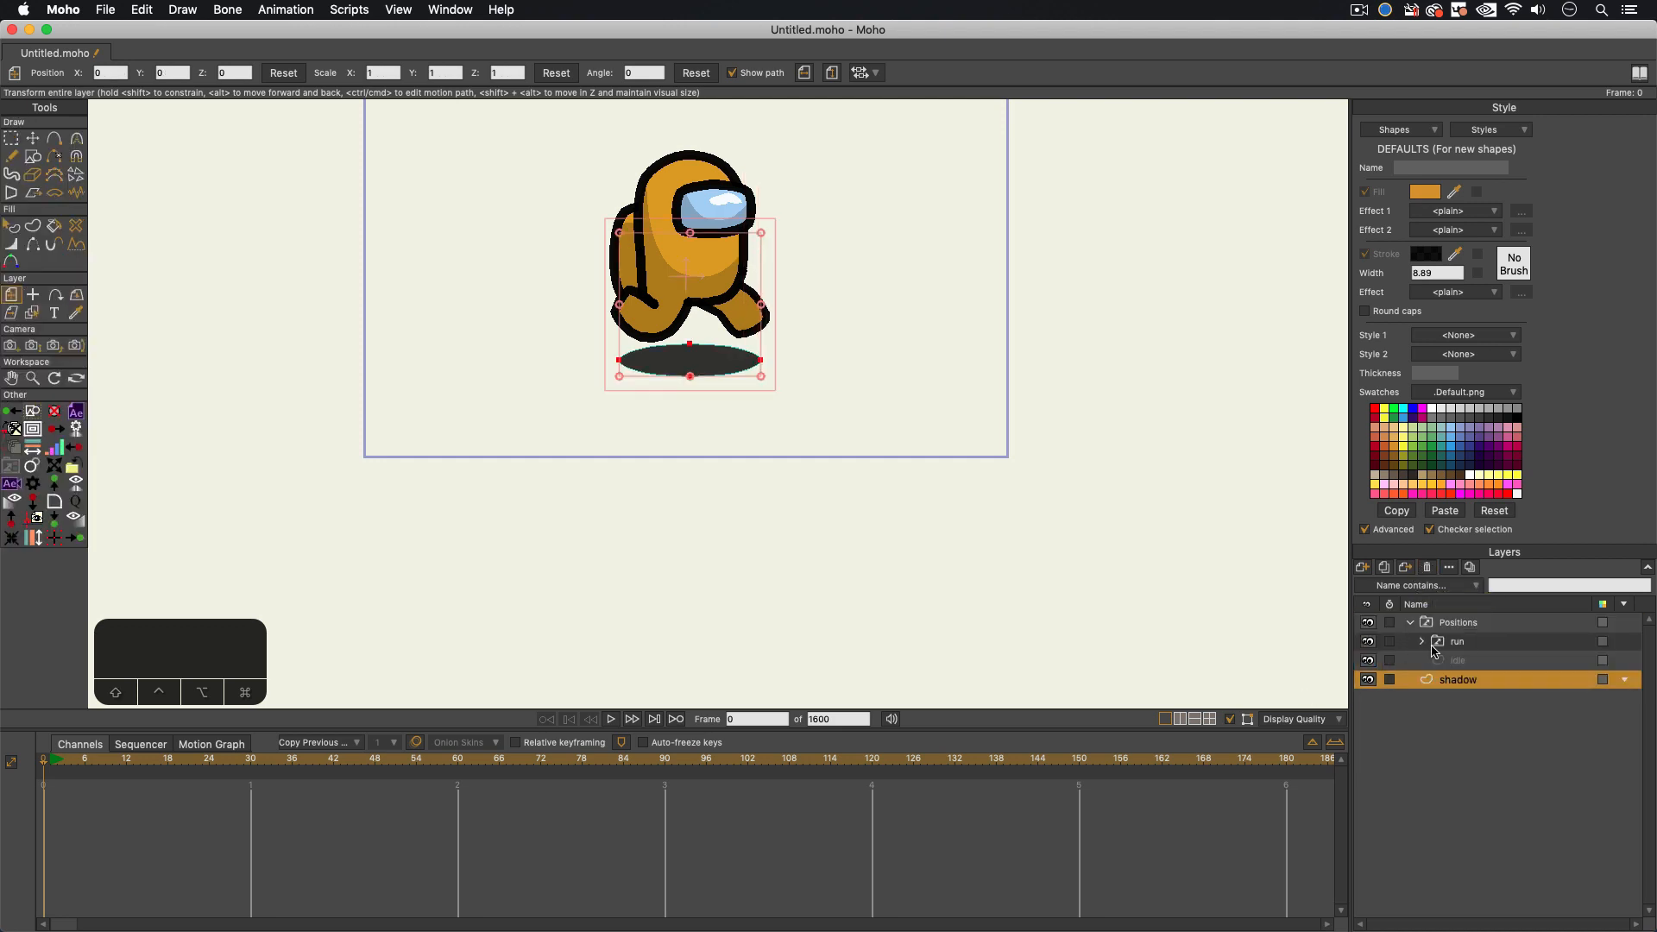
Step: Set the run switch layer to Run 1 at frame 1
click(1457, 643)
click(1421, 641)
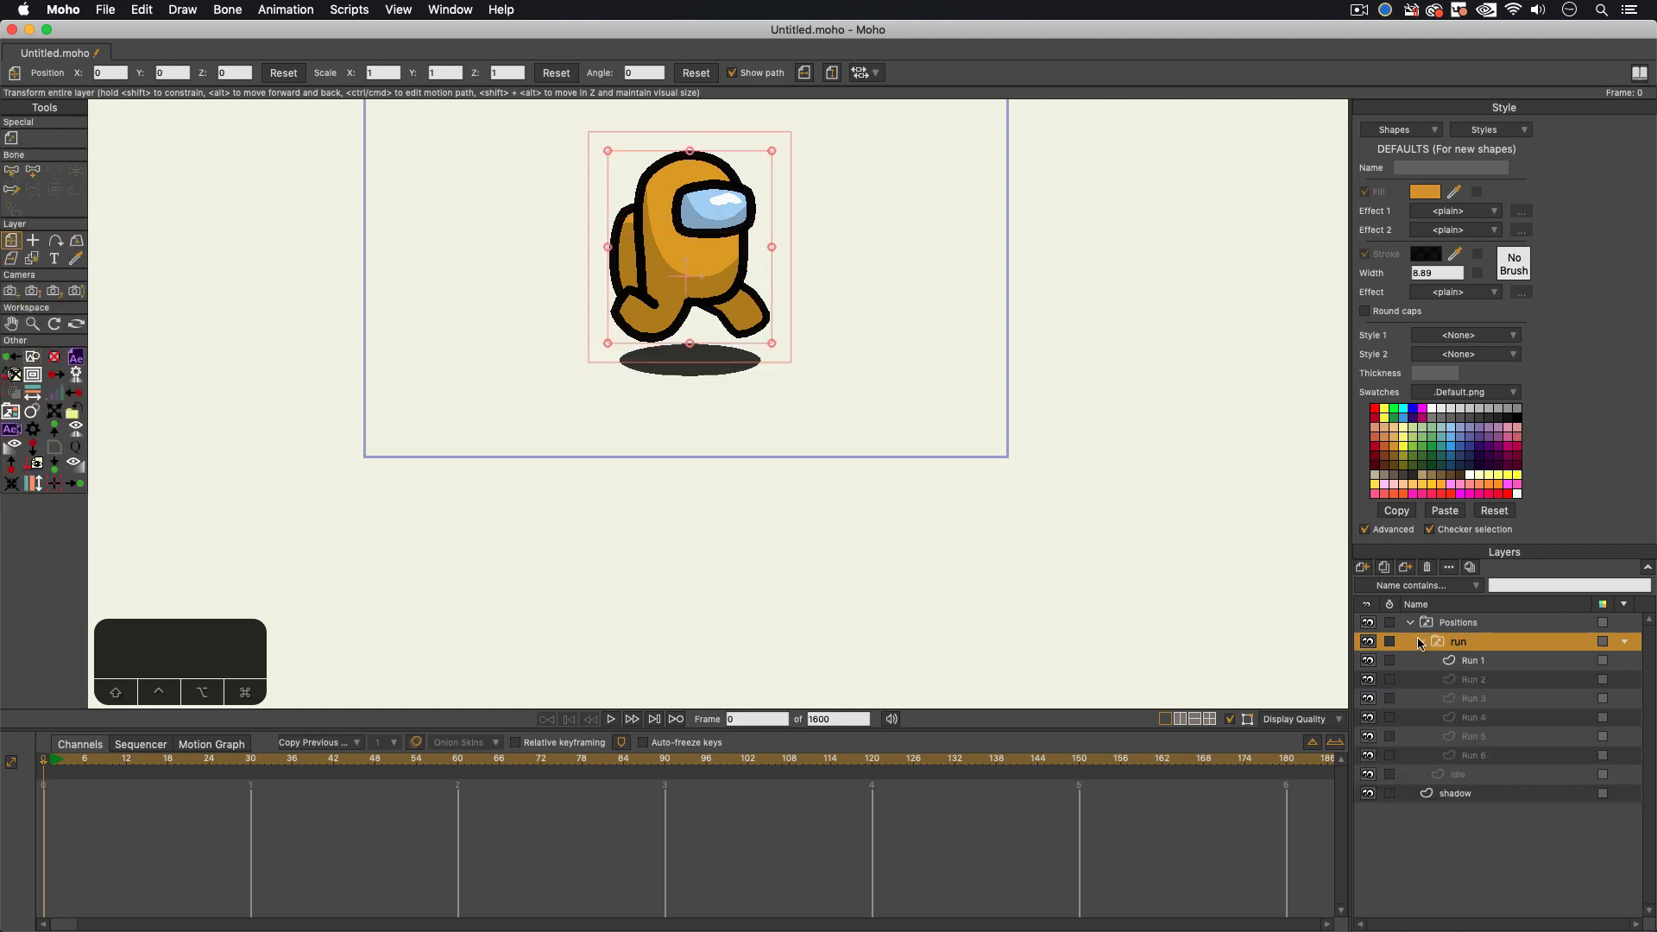
click(1421, 641)
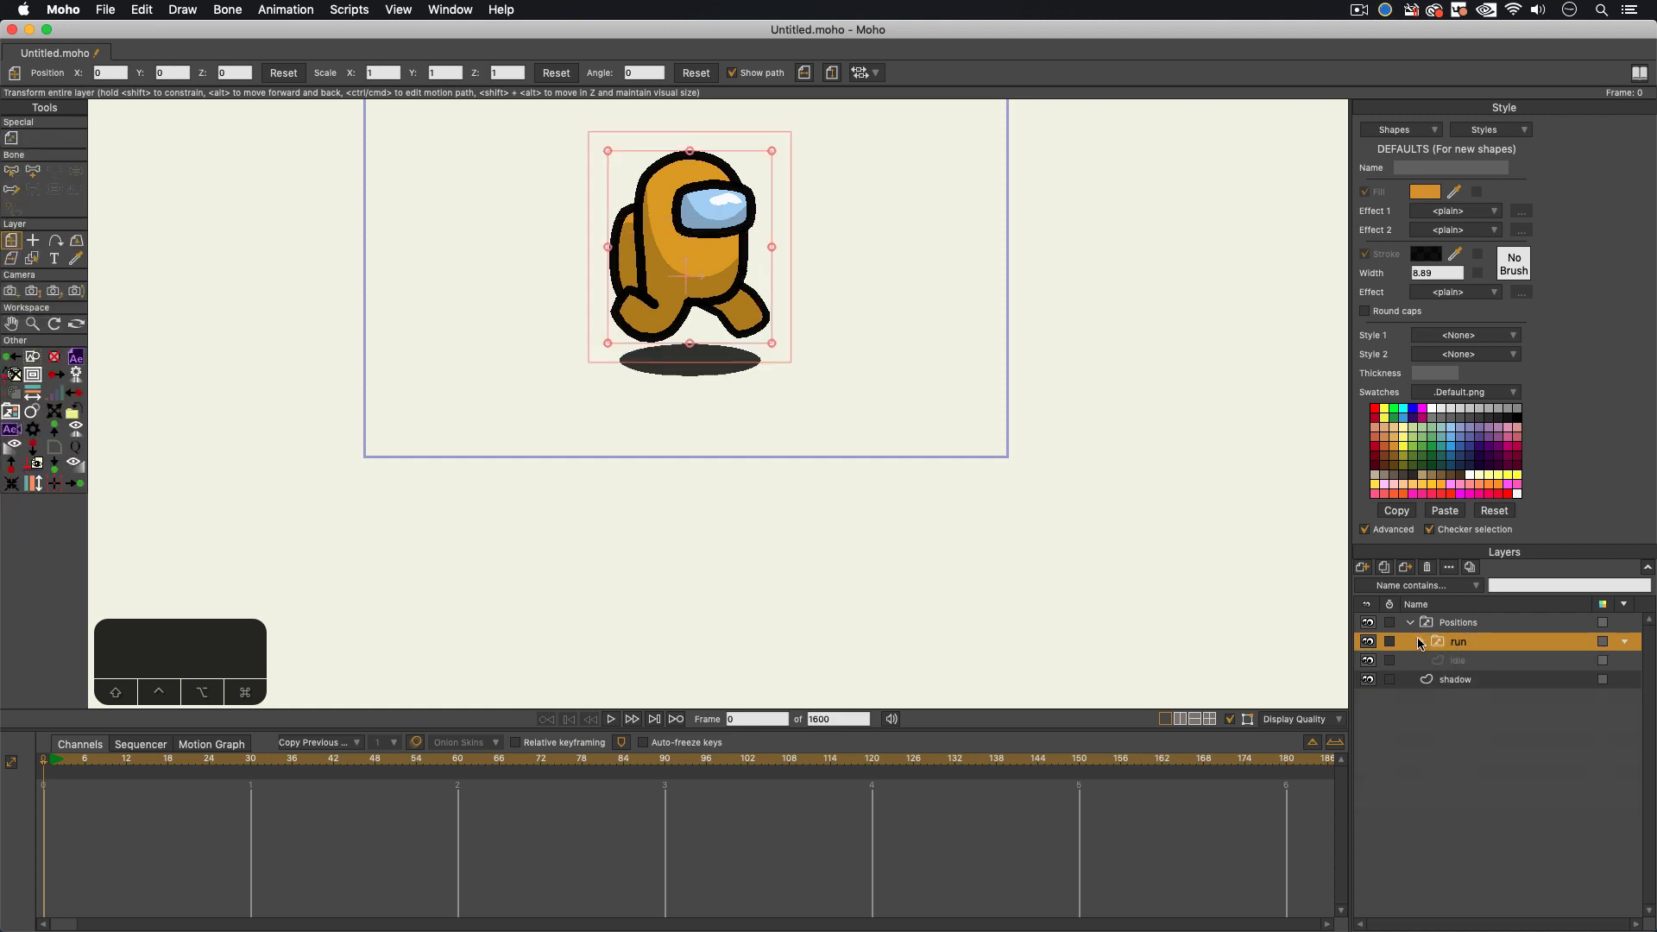
click(50, 764)
right_click(1477, 644)
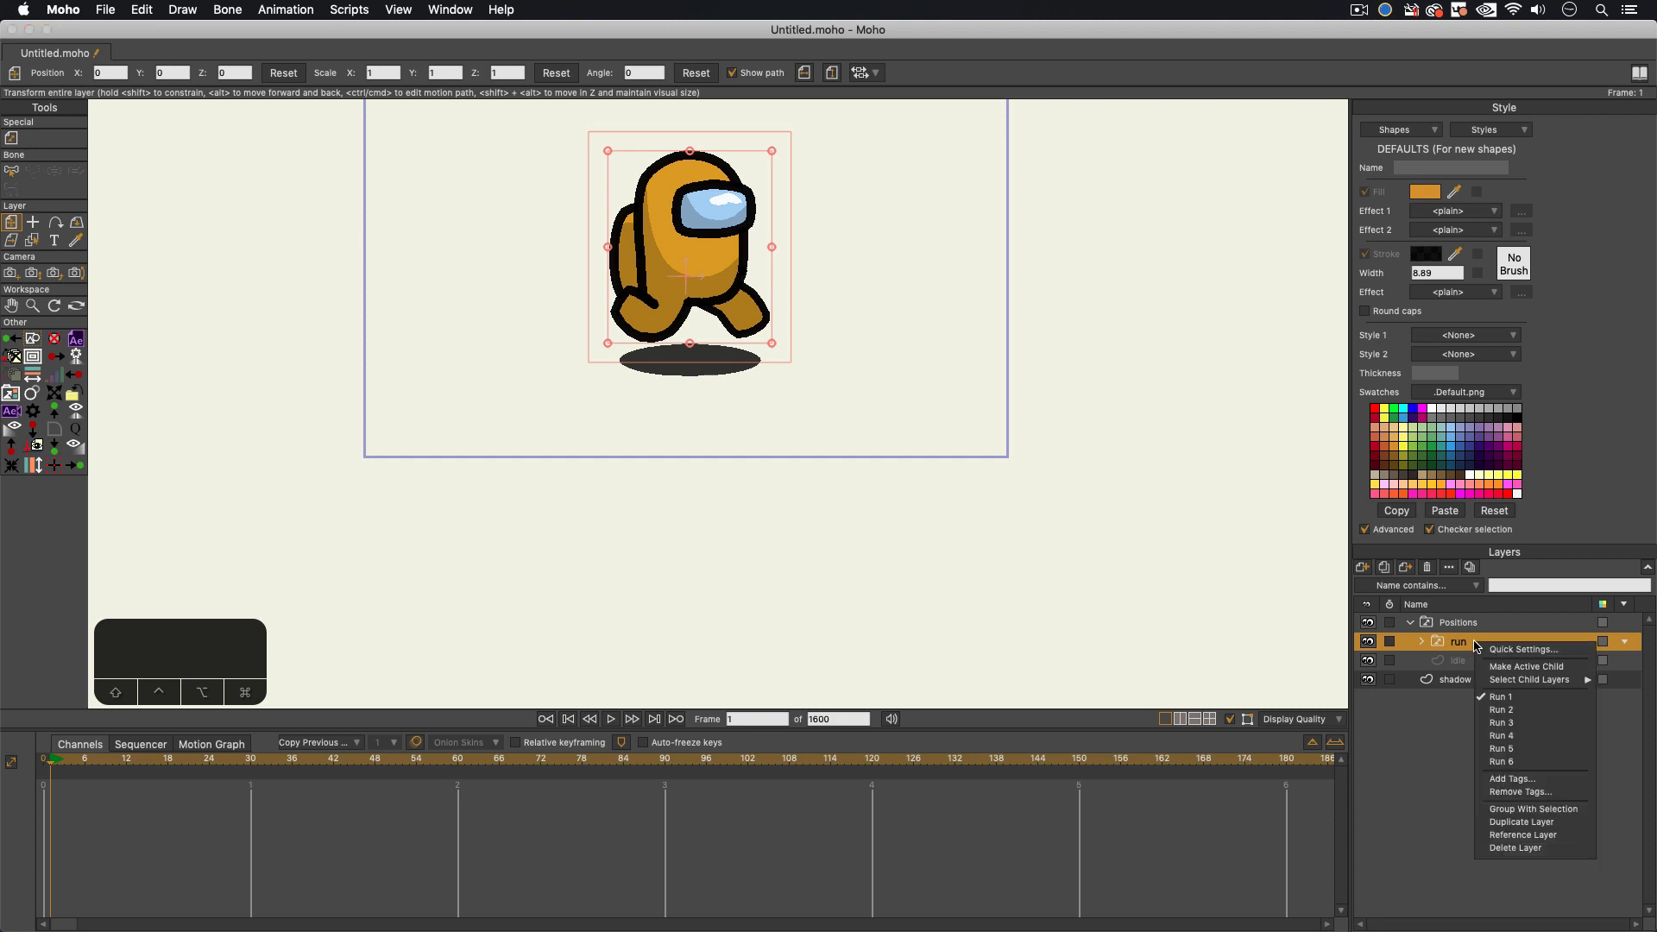
click(1500, 697)
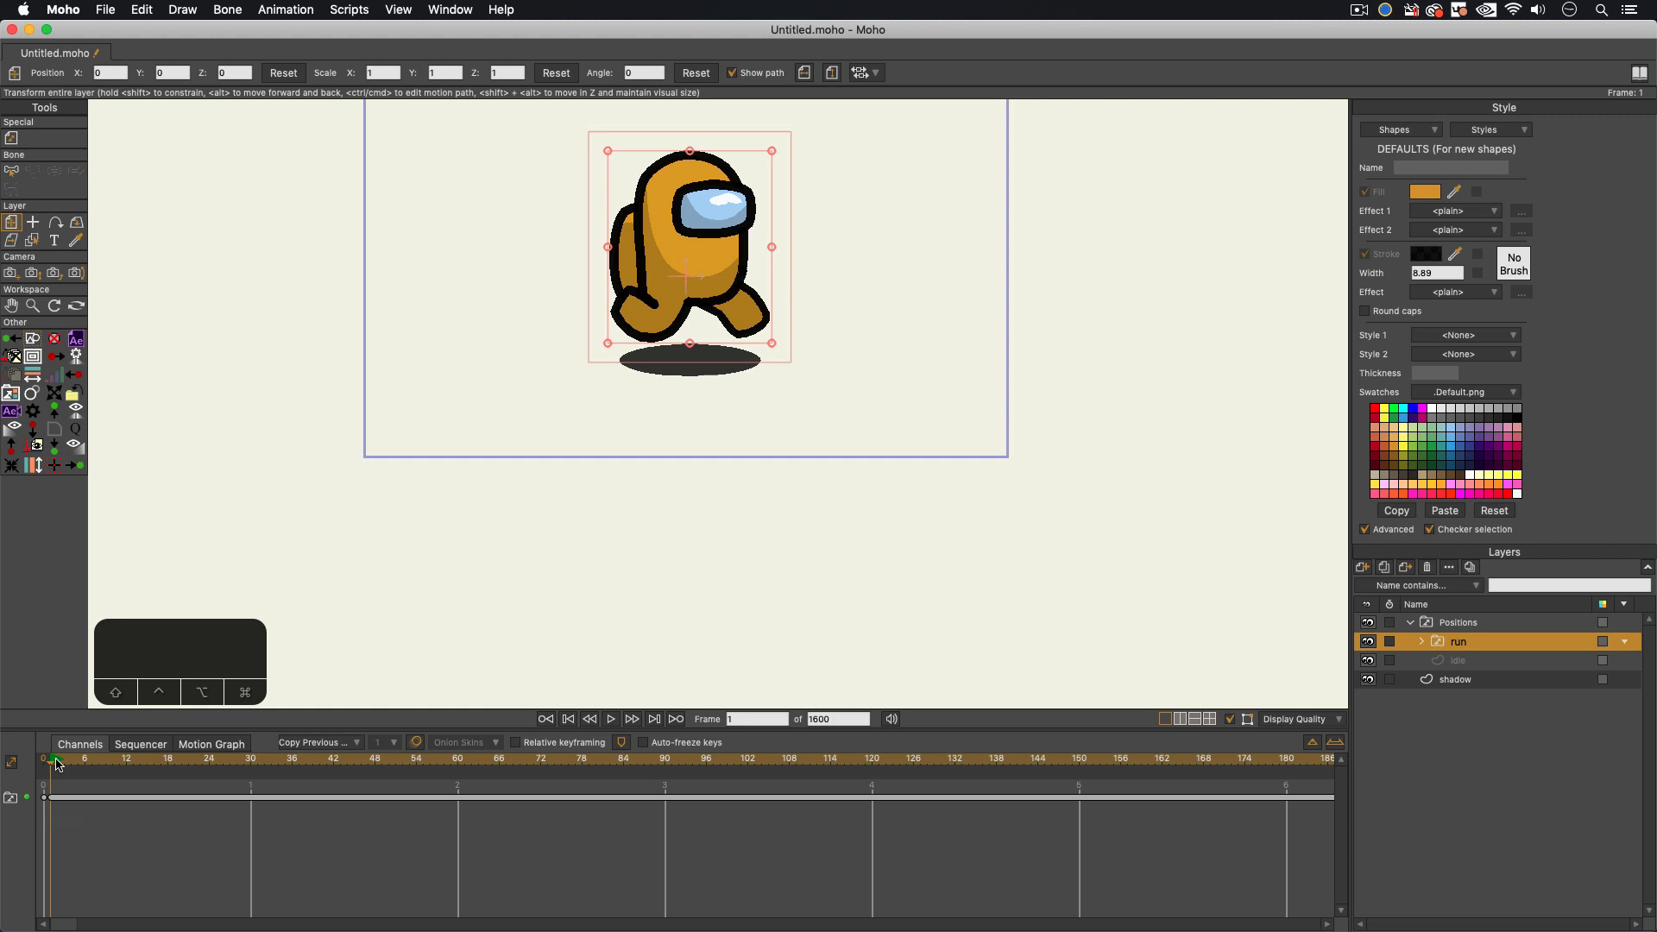
Step: Switch the run layer to Run 2 at frame 3
key(Right)
key(Right)
right_click(1493, 652)
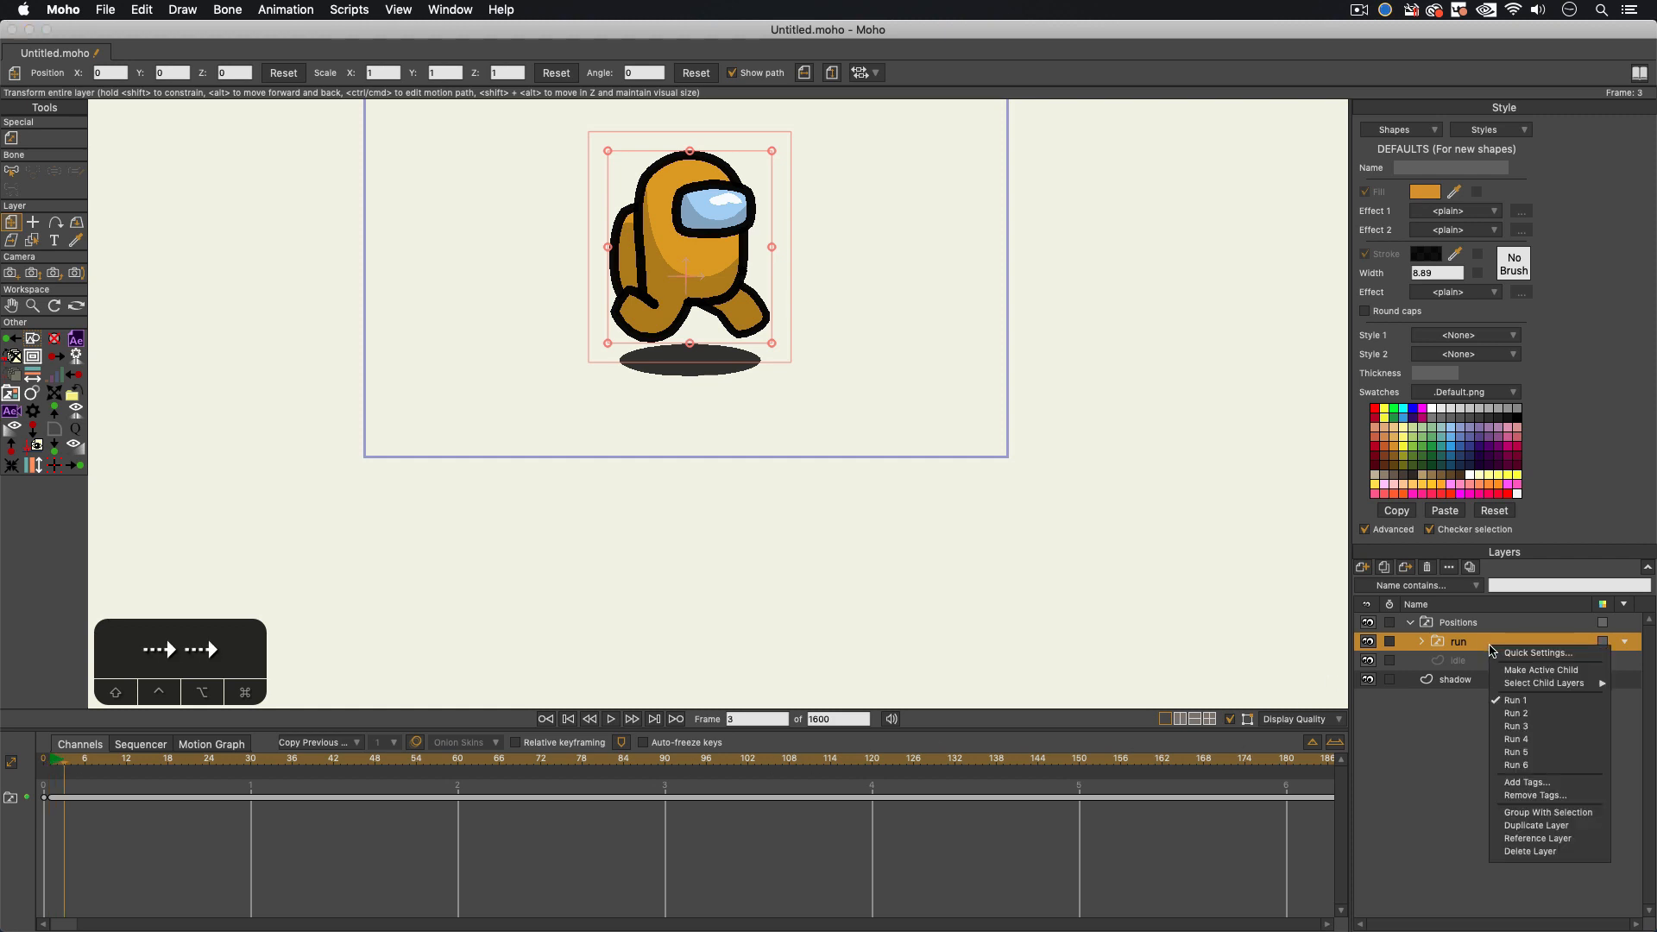
click(1512, 714)
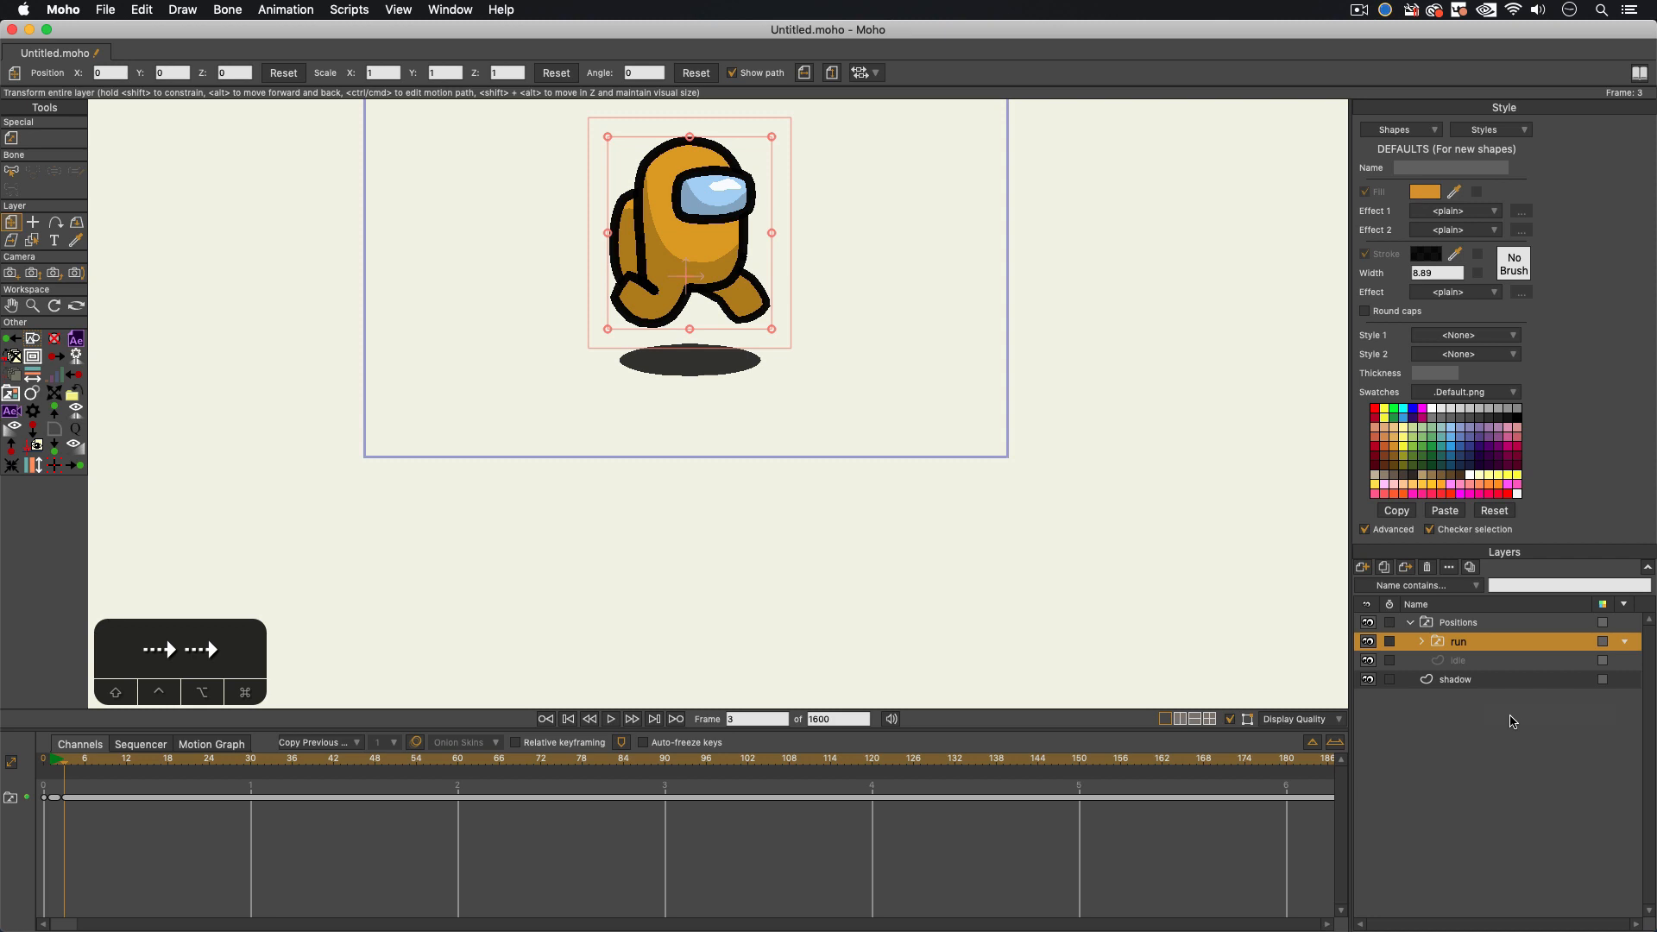
Step: Switch the run layer back to Run 1 at frame 6 and to Run 3 at frame 9
key(Right)
key(Right)
key(Right)
right_click(1500, 653)
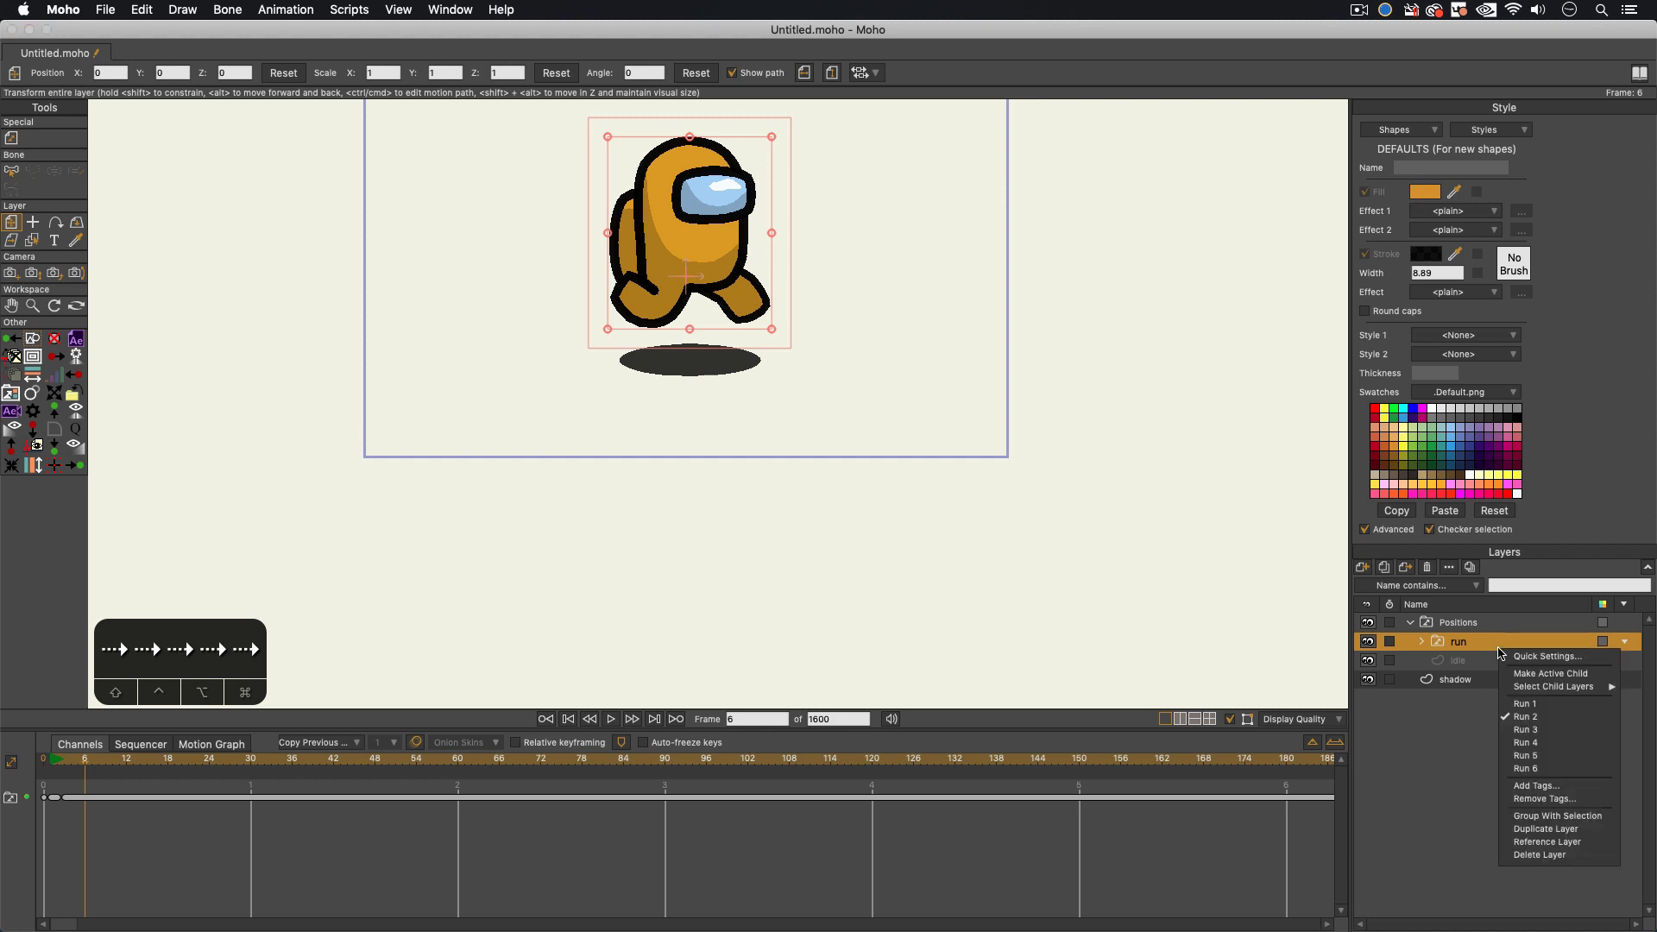
click(1523, 705)
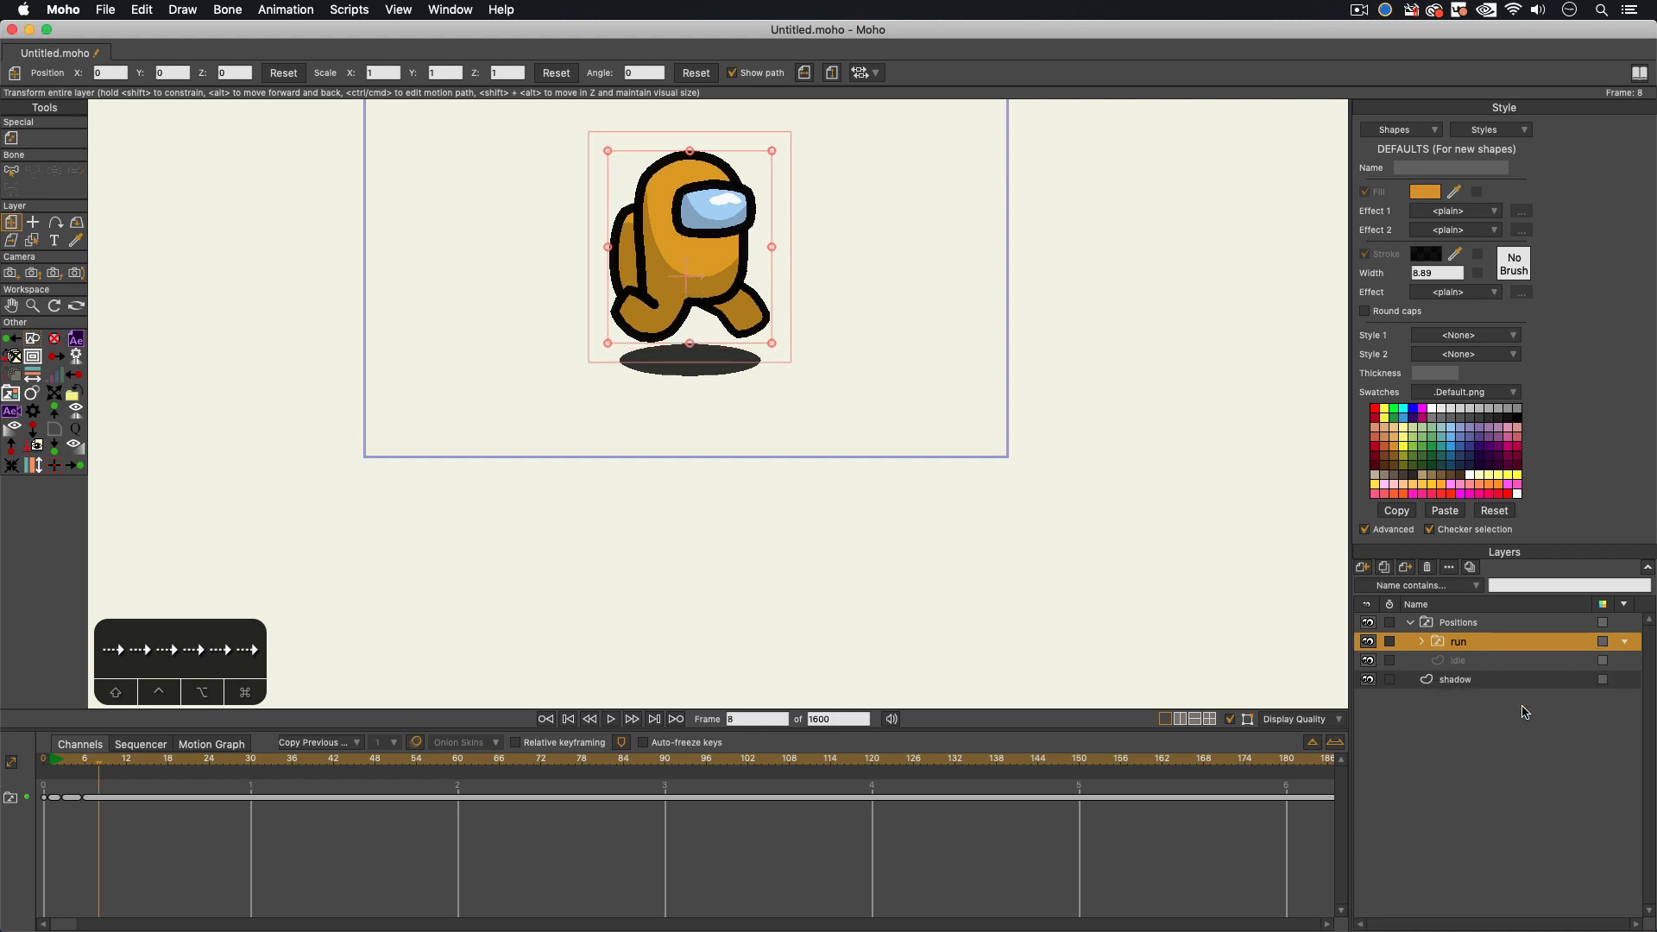
right_click(1505, 649)
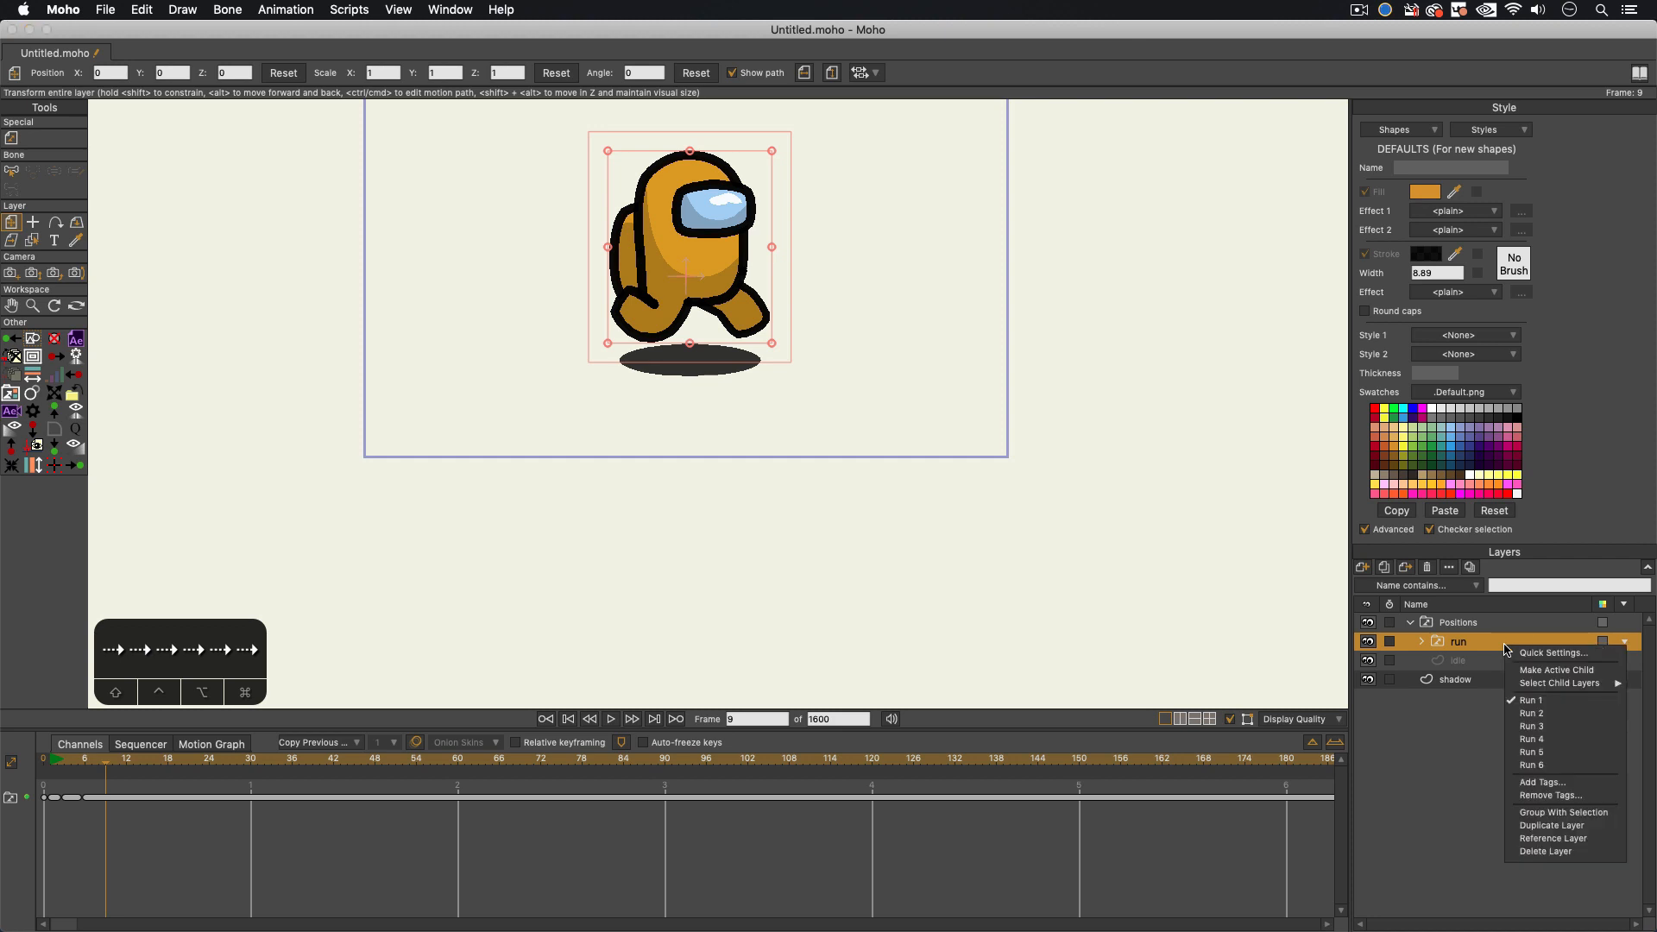
click(1529, 728)
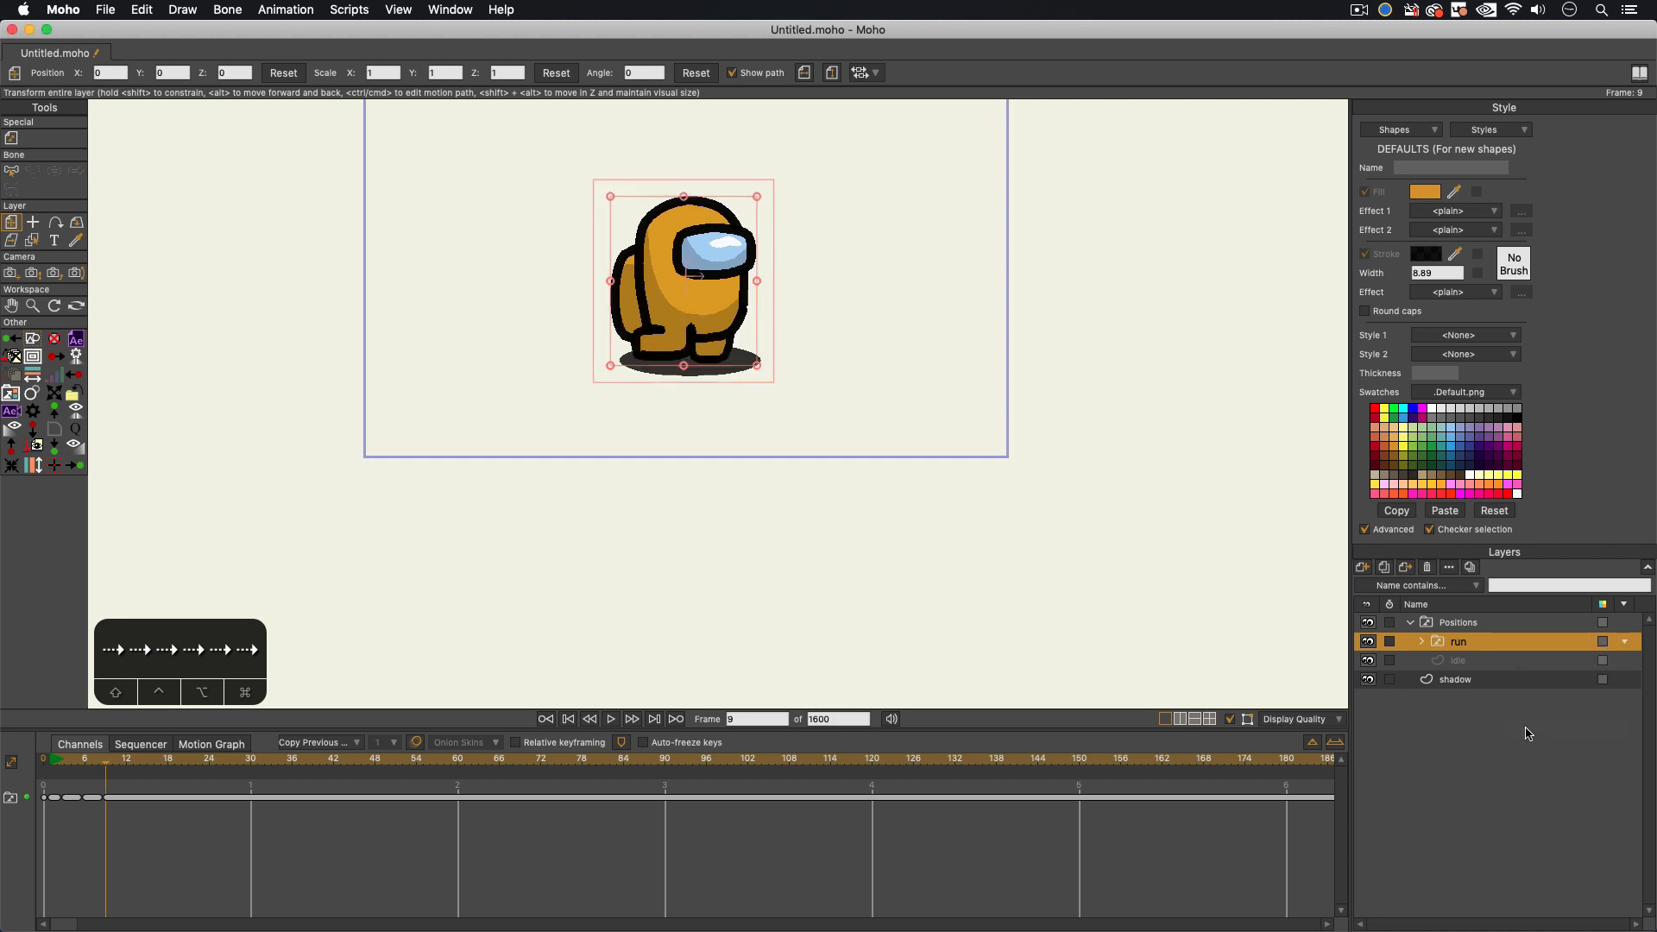
Step: Switch the run layer to Run 4 at frame 12
key(Right)
key(Right)
key(Right)
right_click(1501, 650)
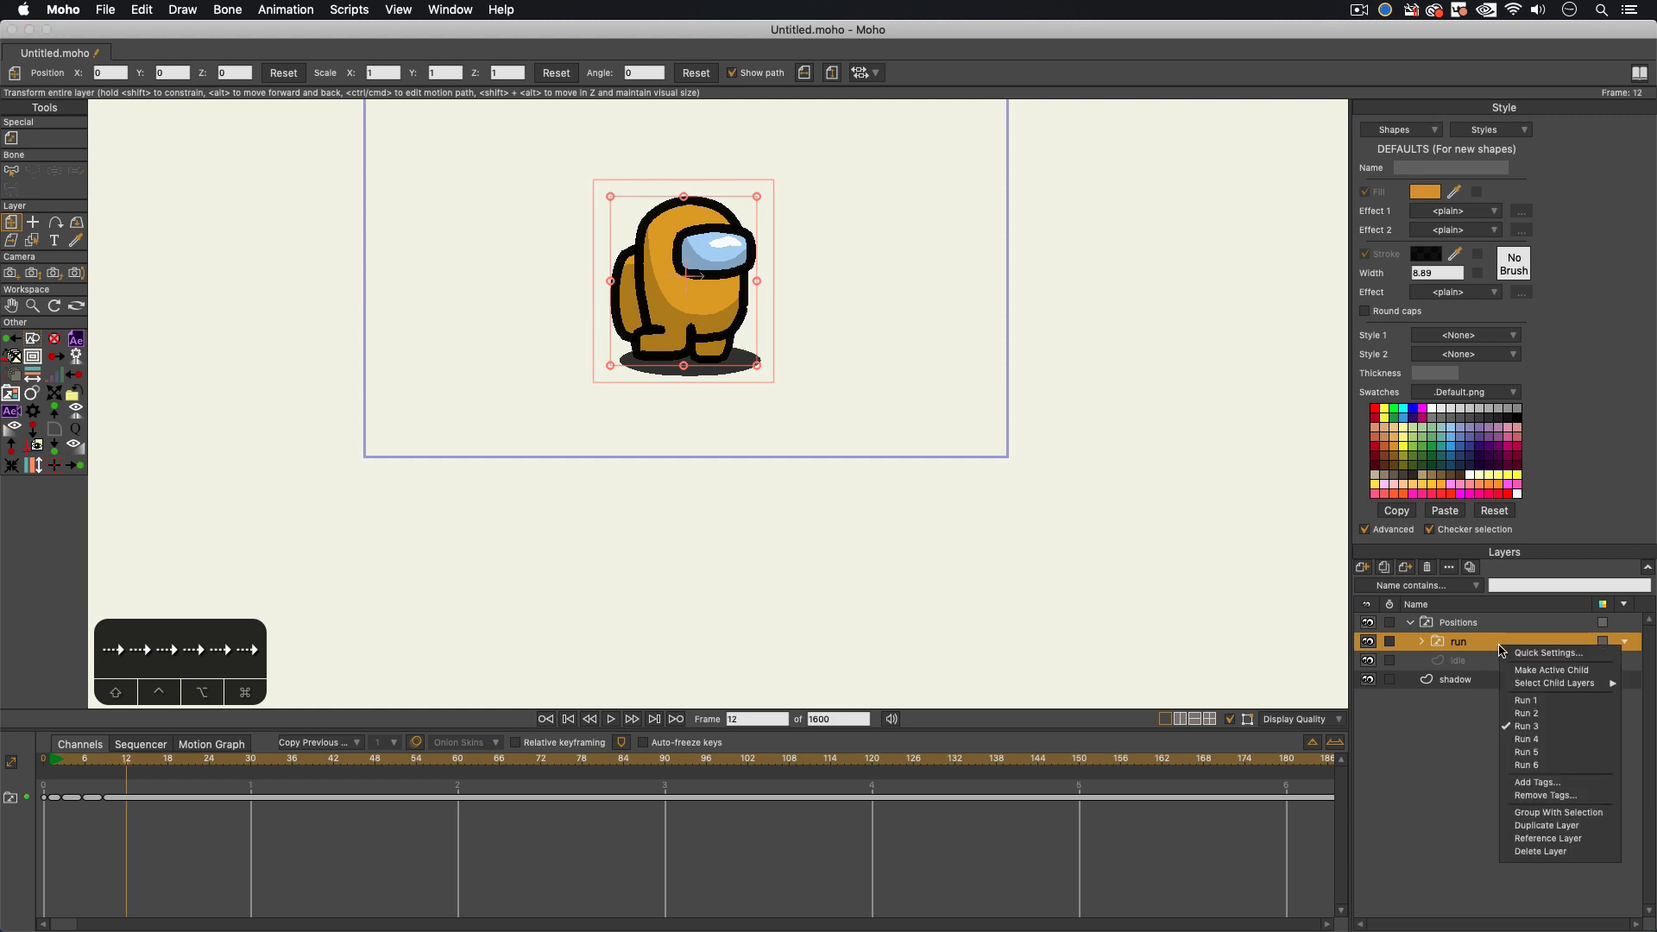
click(1526, 739)
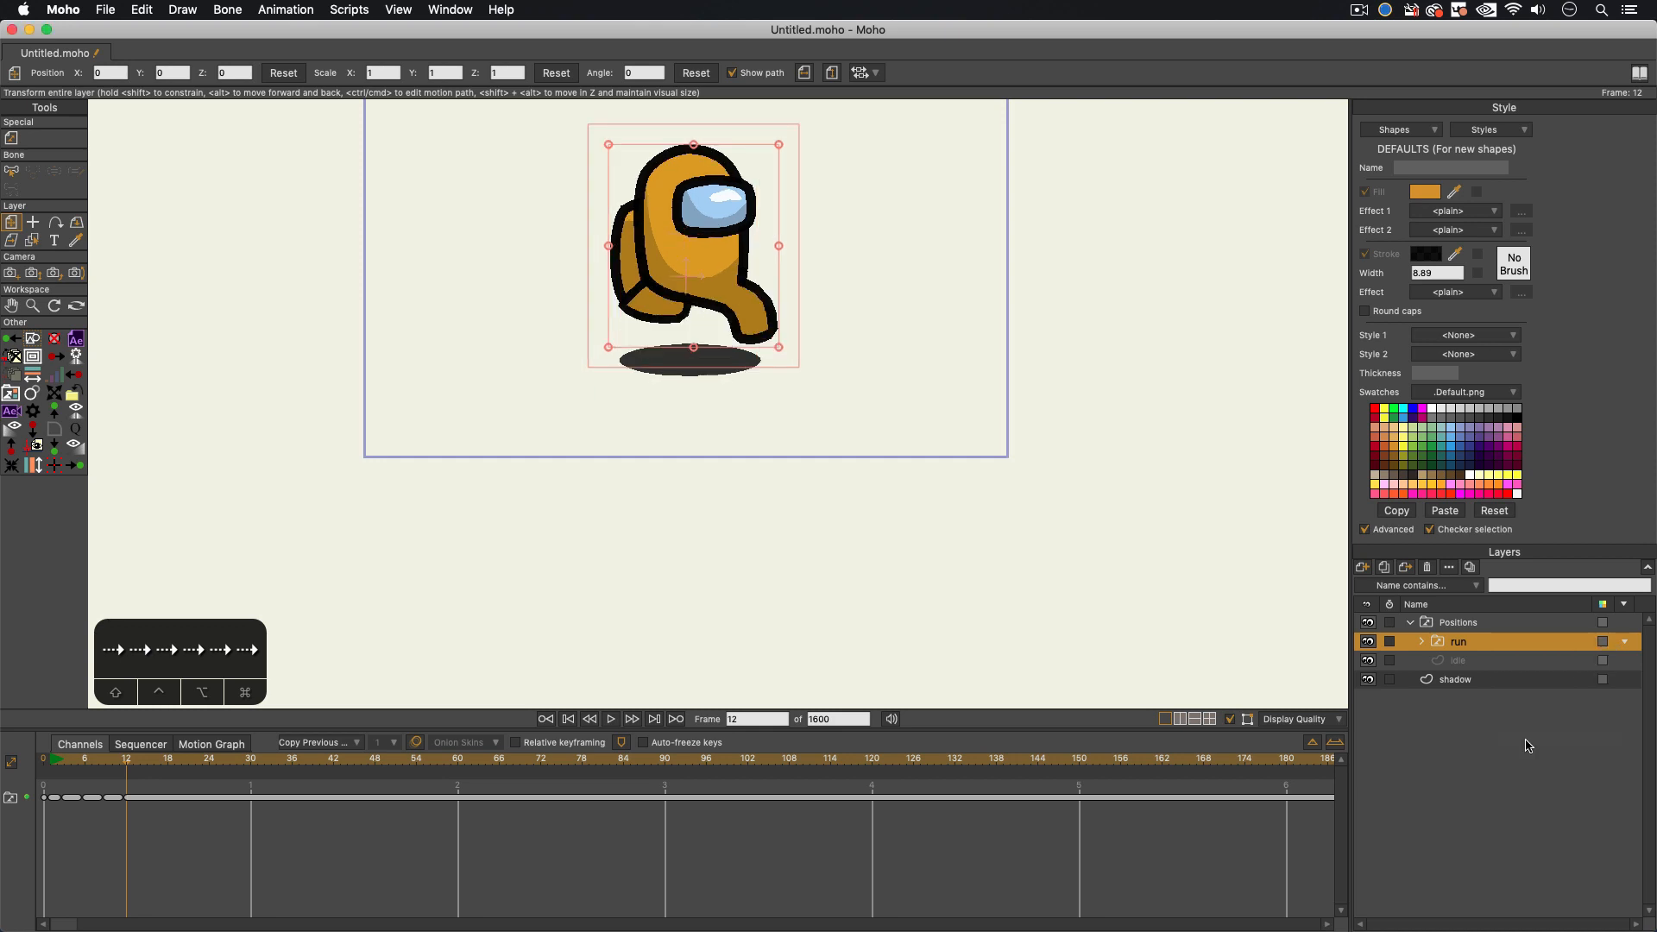
Step: Switch the run layer to Run 5 at frame 15
key(Right)
key(Right)
key(Right)
right_click(1506, 649)
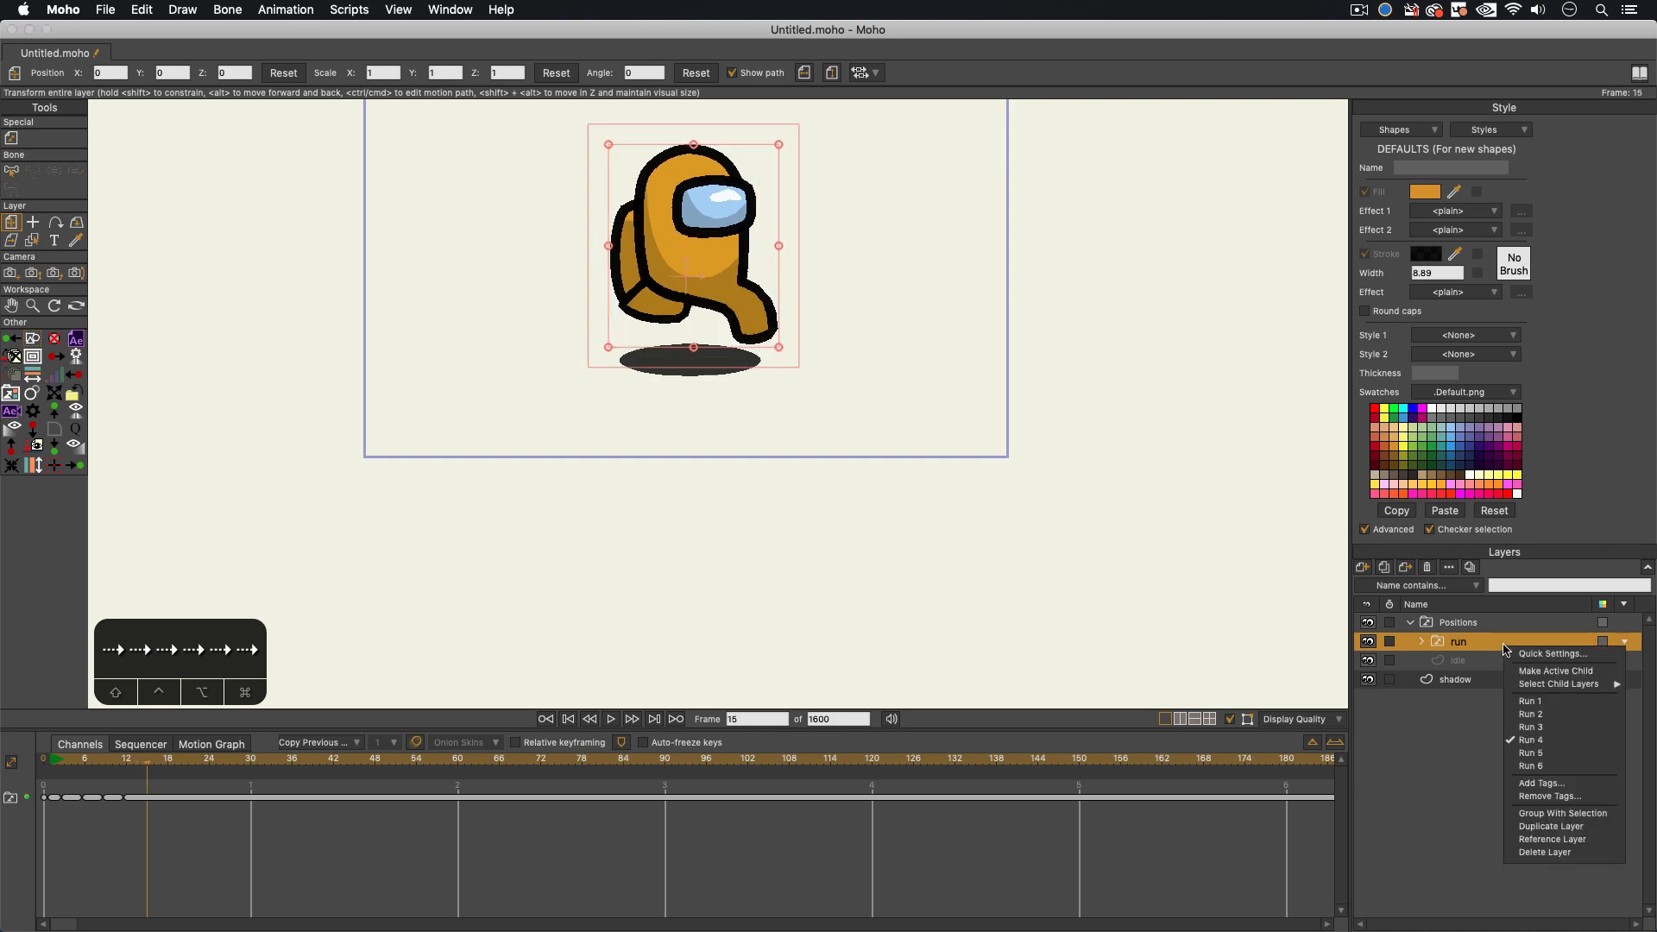
click(1523, 753)
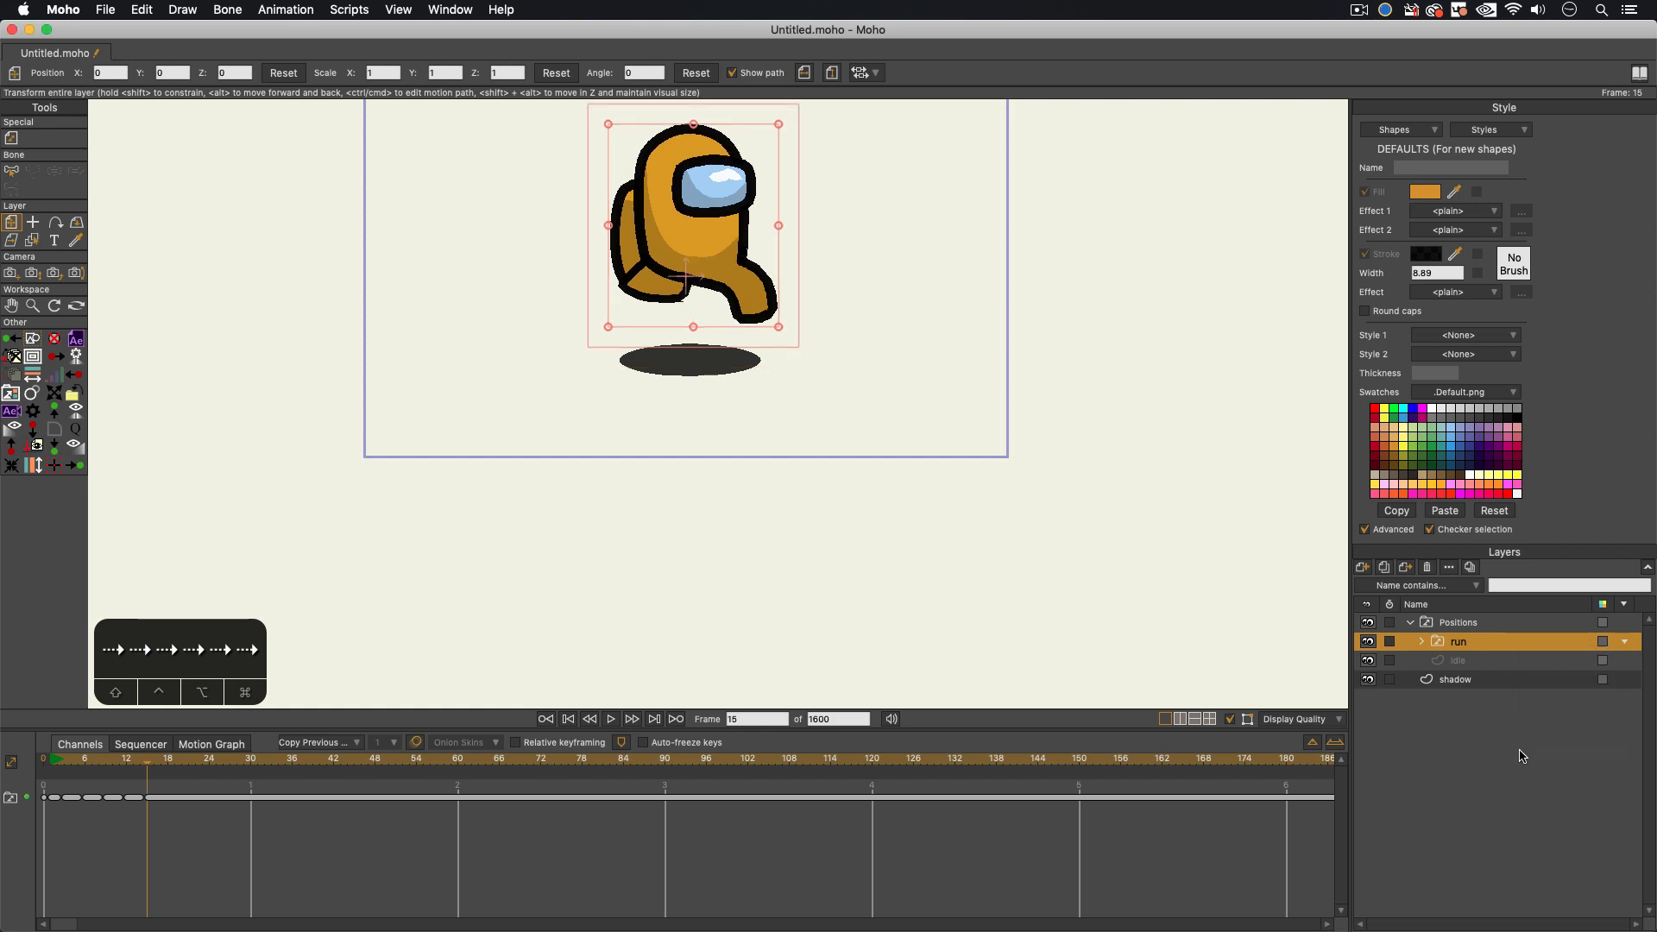
Step: Switch the run layer to Run 4 at frame 17 and shift that keyframe to frame 18
key(Right)
key(Right)
key(Left)
key(Right)
right_click(1434, 643)
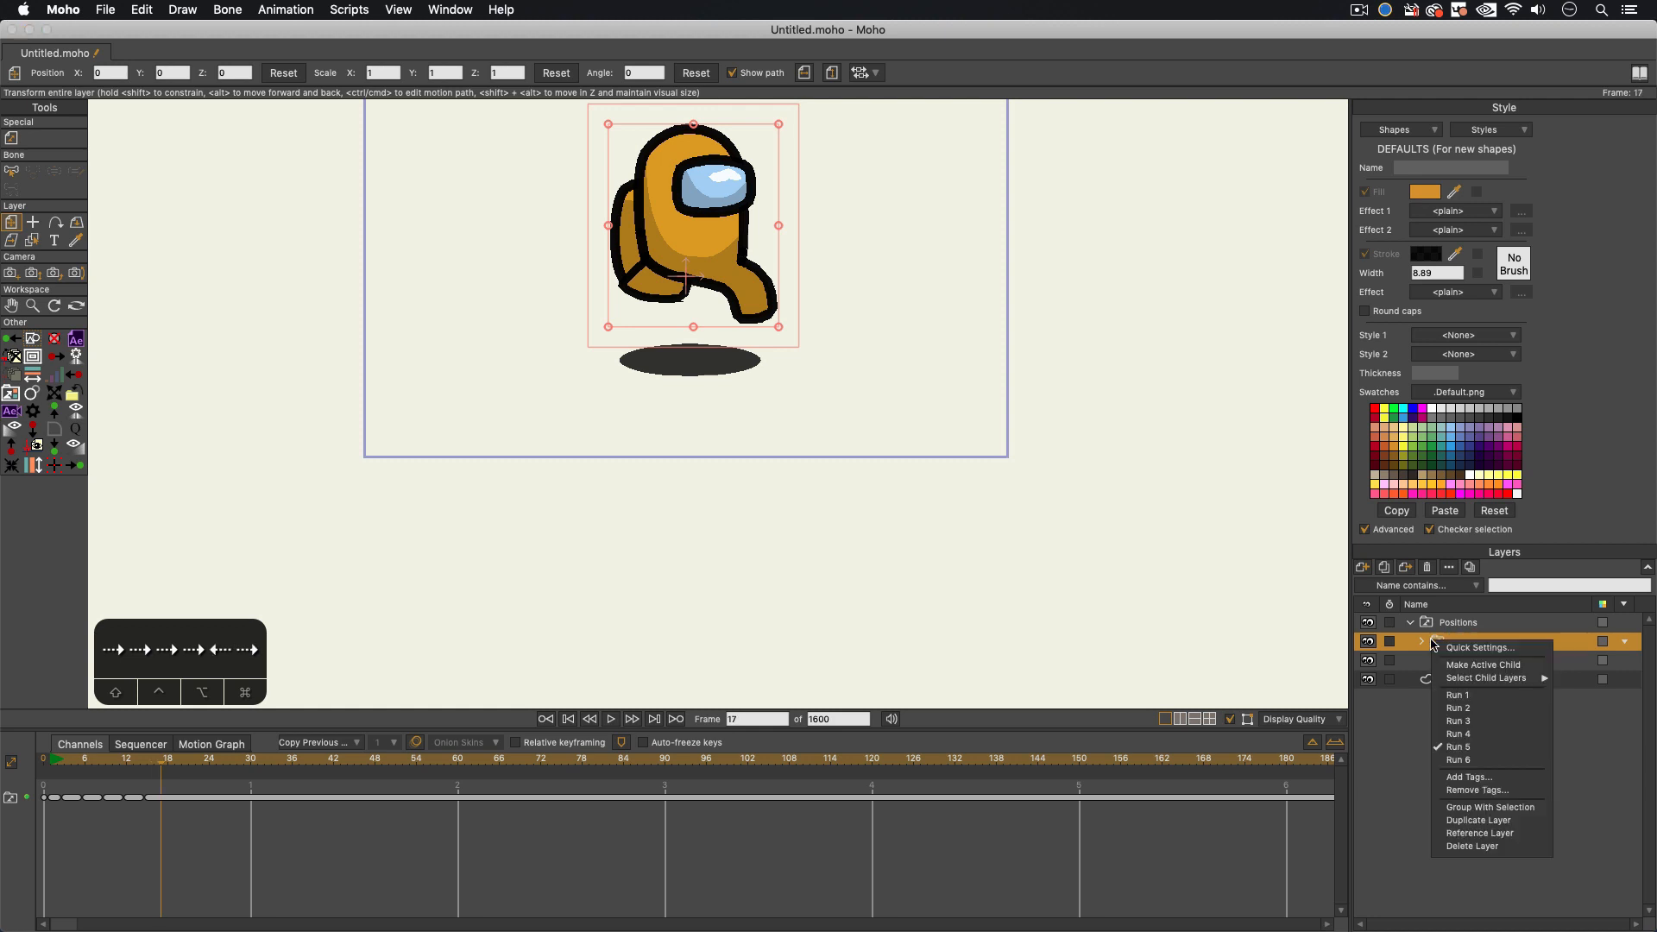
click(1470, 734)
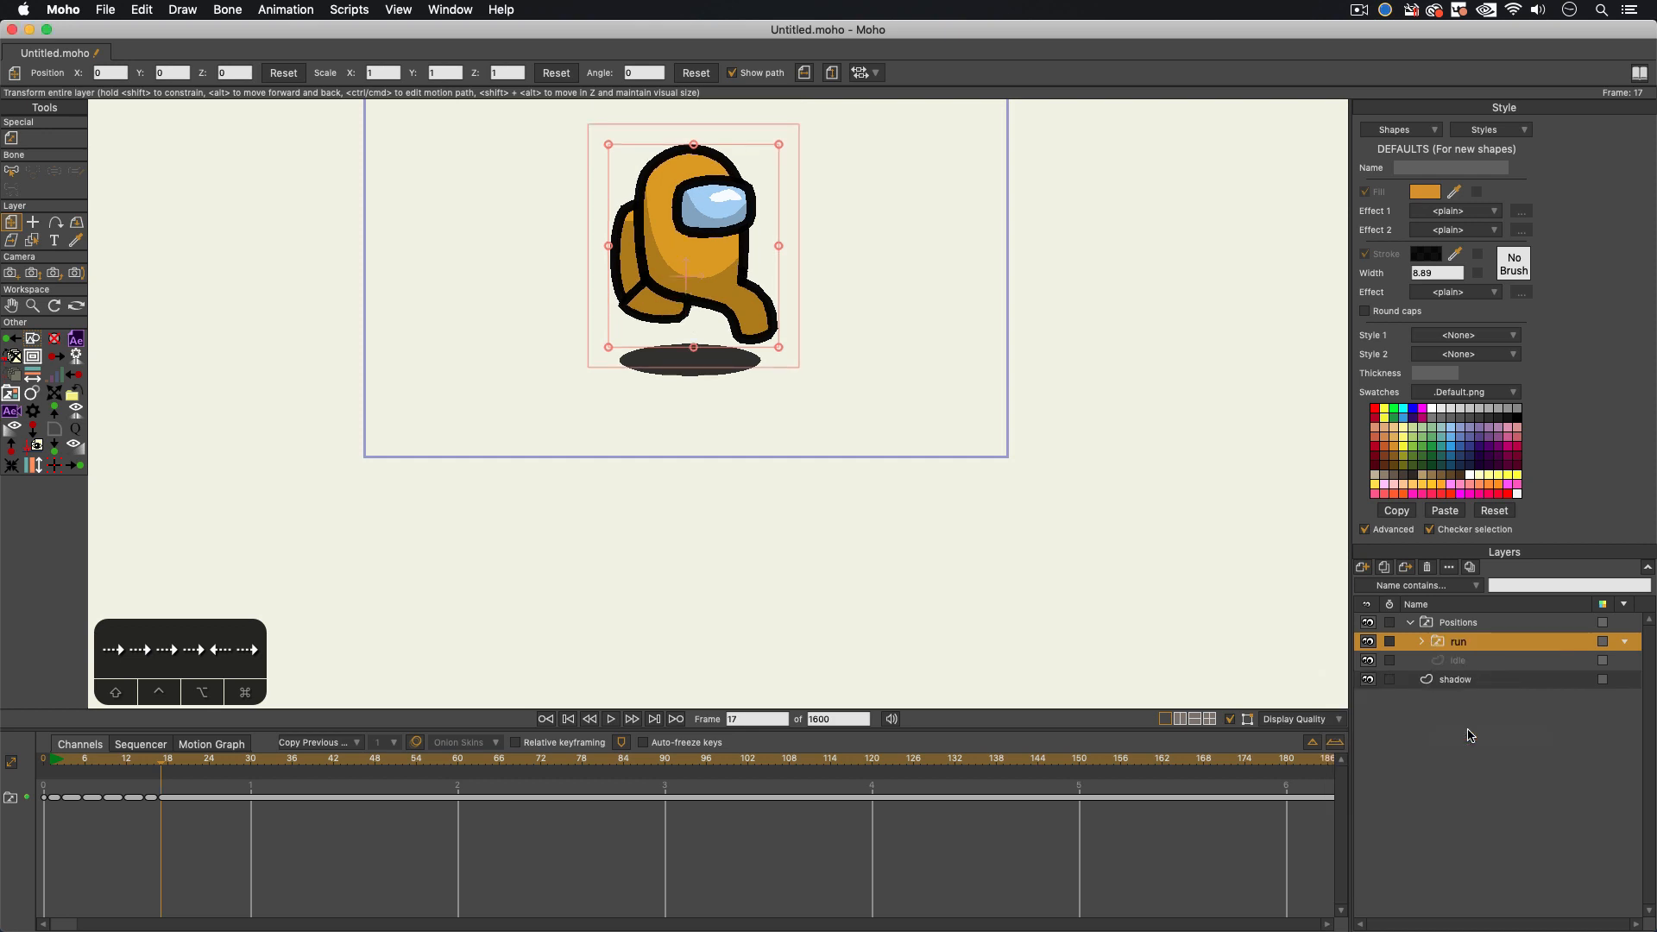
drag(162, 799, 167, 798)
key(Right)
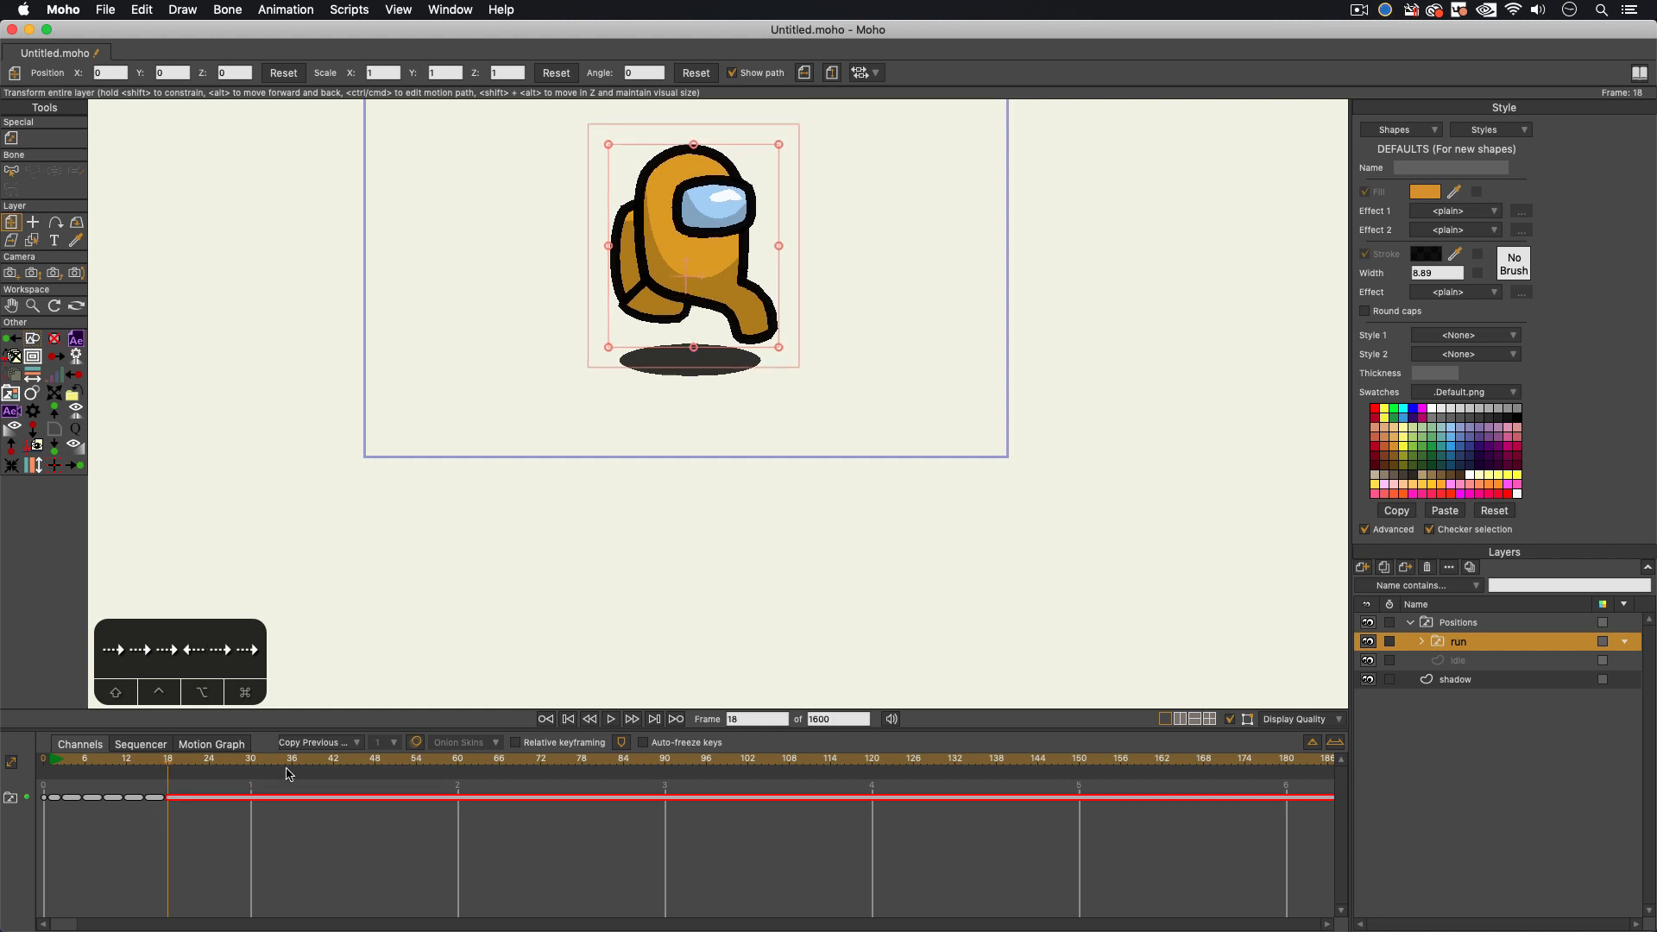
Step: Switch the run layer to Run 6 at frame 20, shift that keyframe to frame 21, and scrub through the poses
key(Right)
key(Right)
right_click(1480, 644)
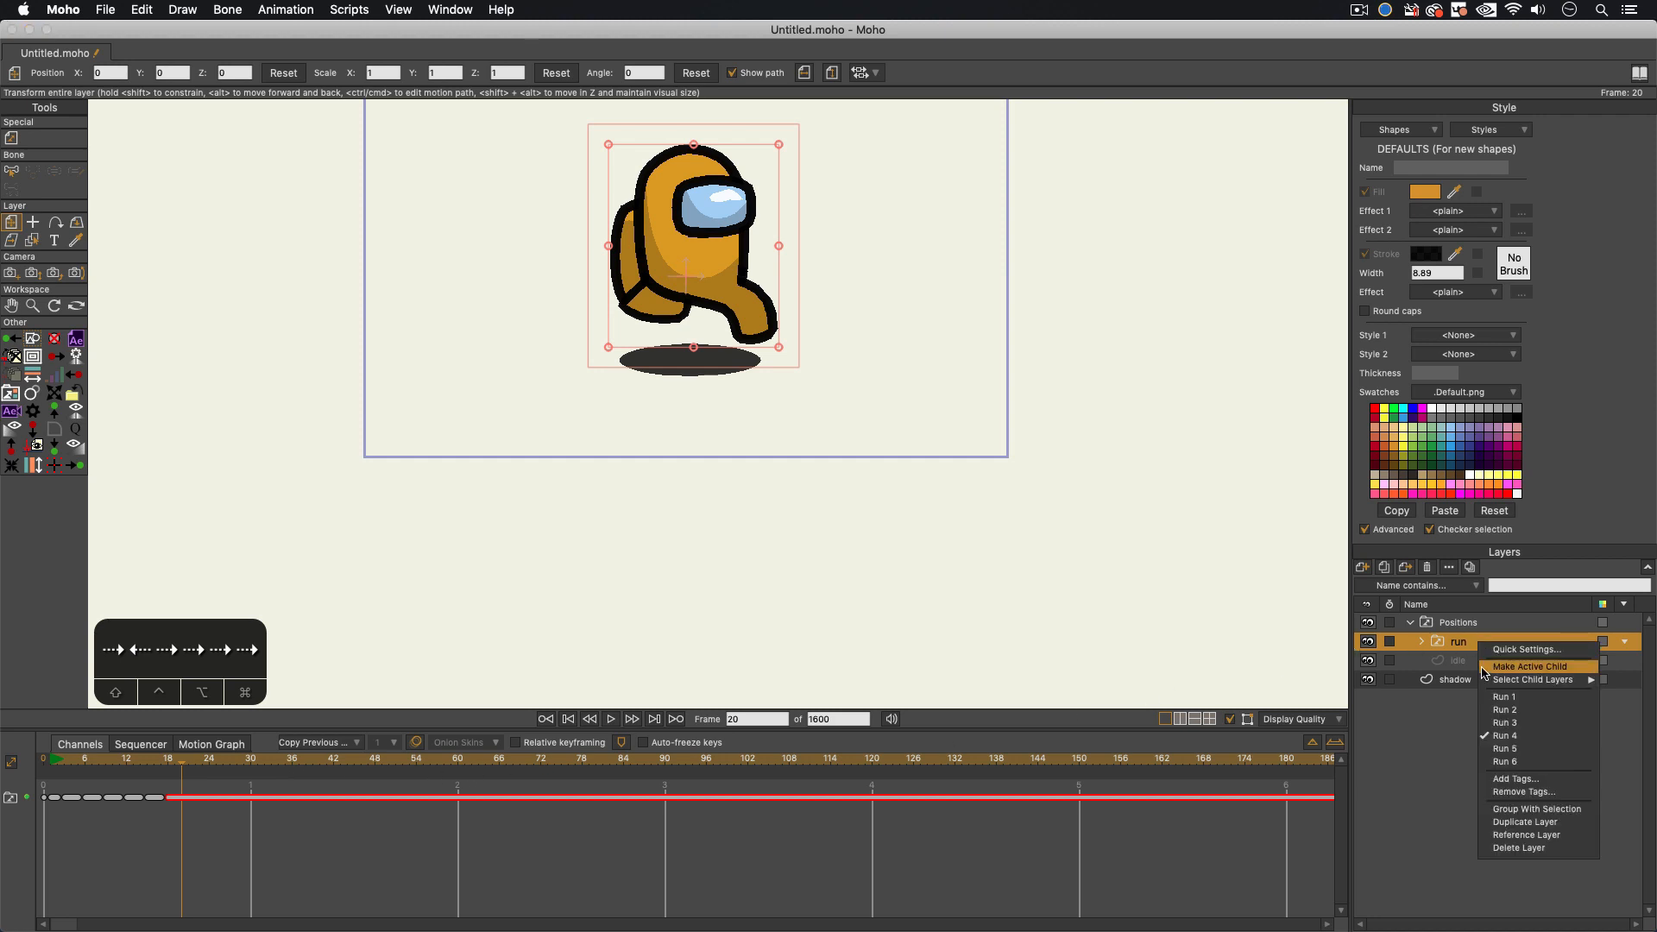
click(1530, 764)
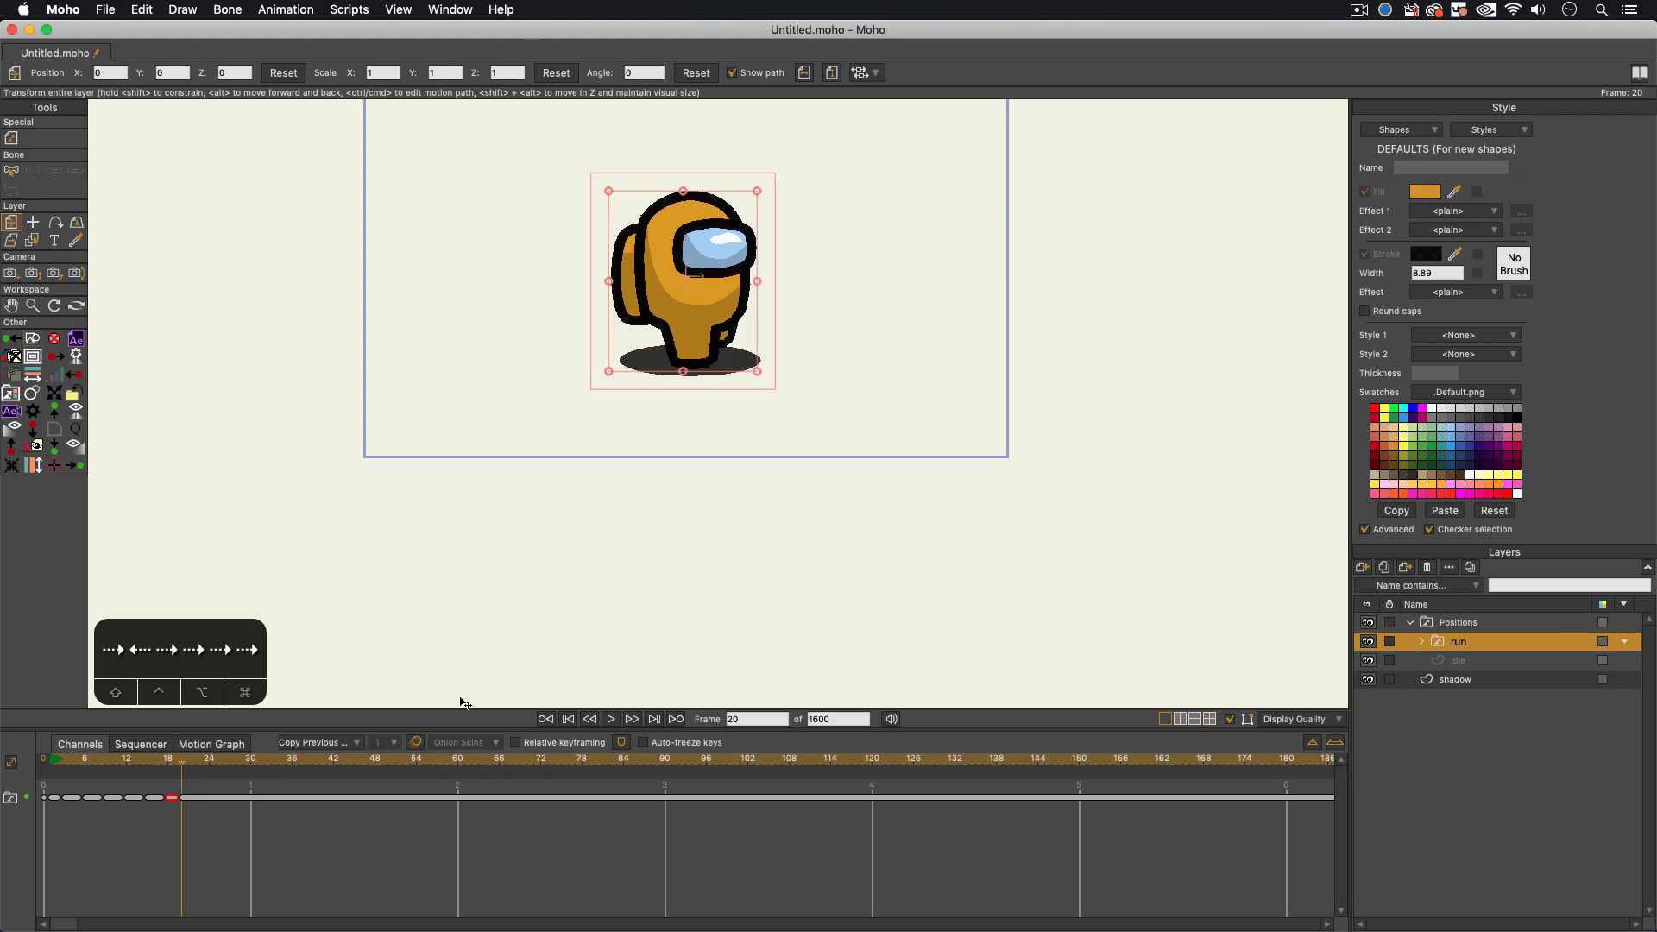
drag(182, 798, 188, 798)
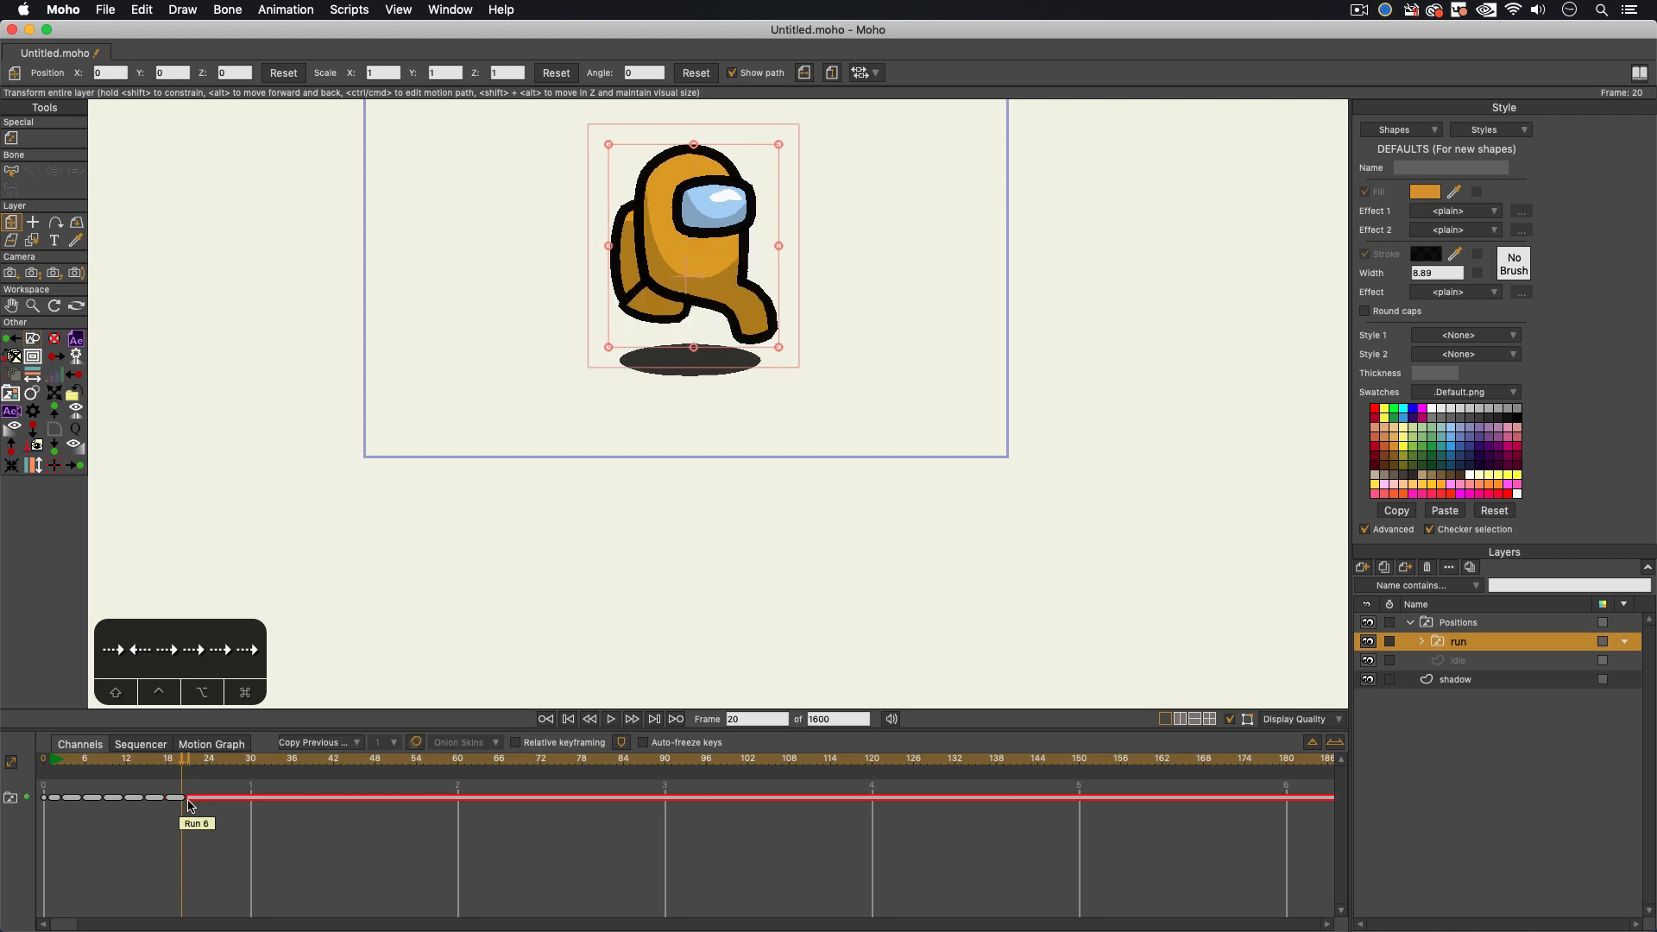
drag(50, 759, 188, 803)
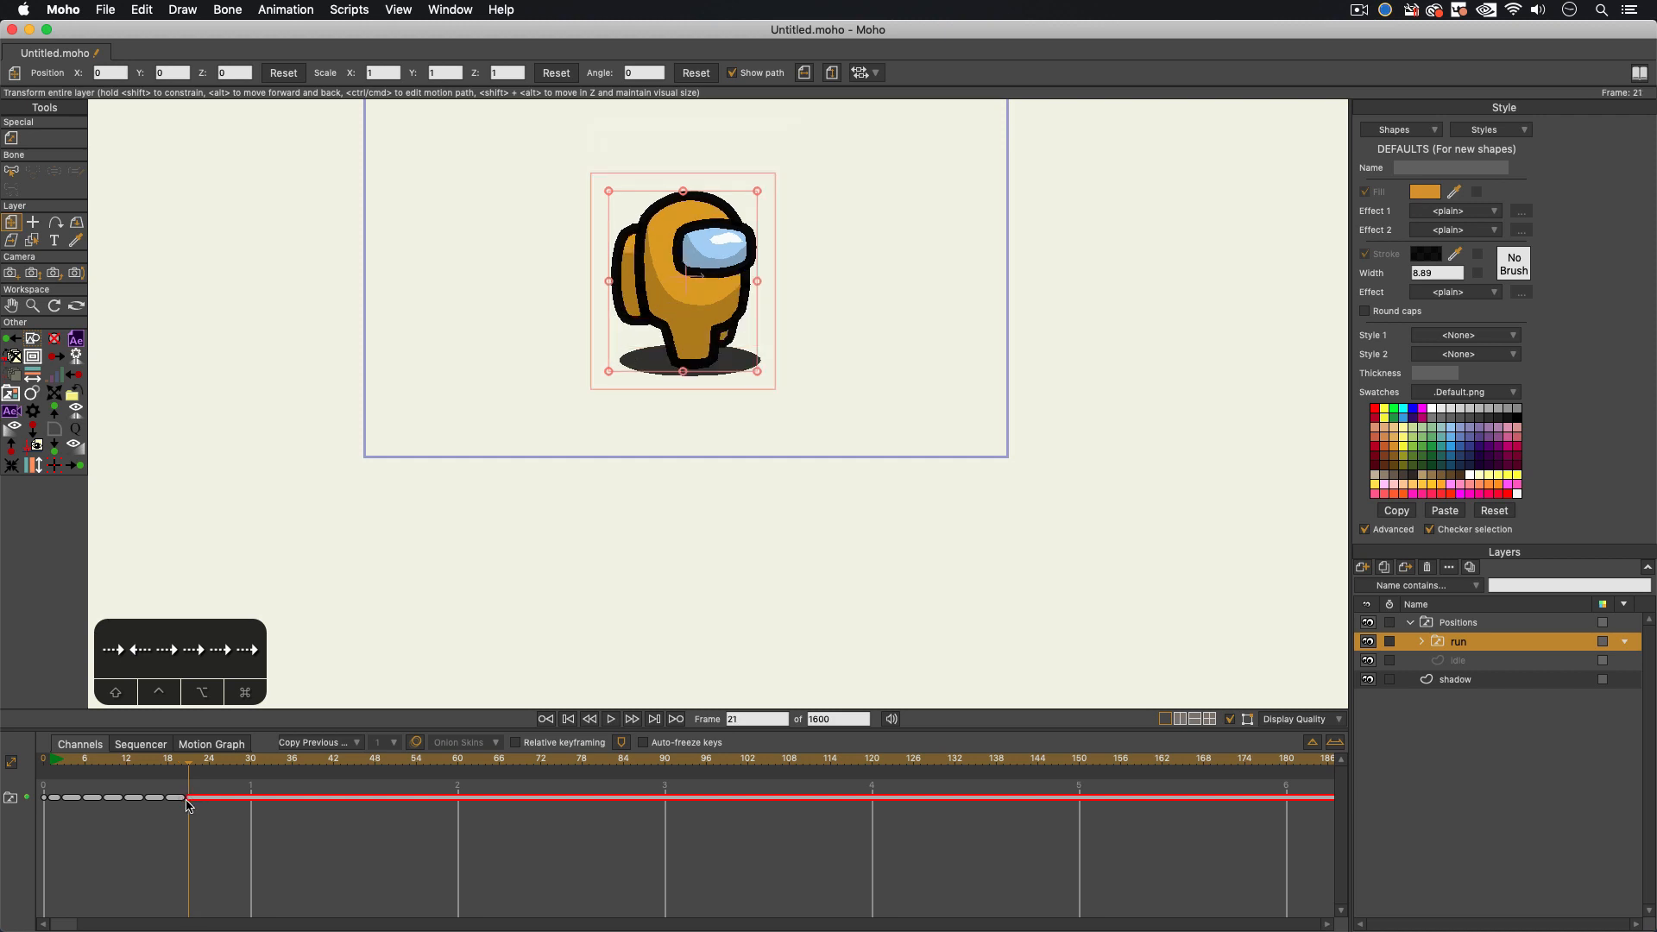
Step: Switch the run layer to Run 1 at frame 24 to close the run cycle
key(Right)
key(Right)
key(Right)
right_click(219, 805)
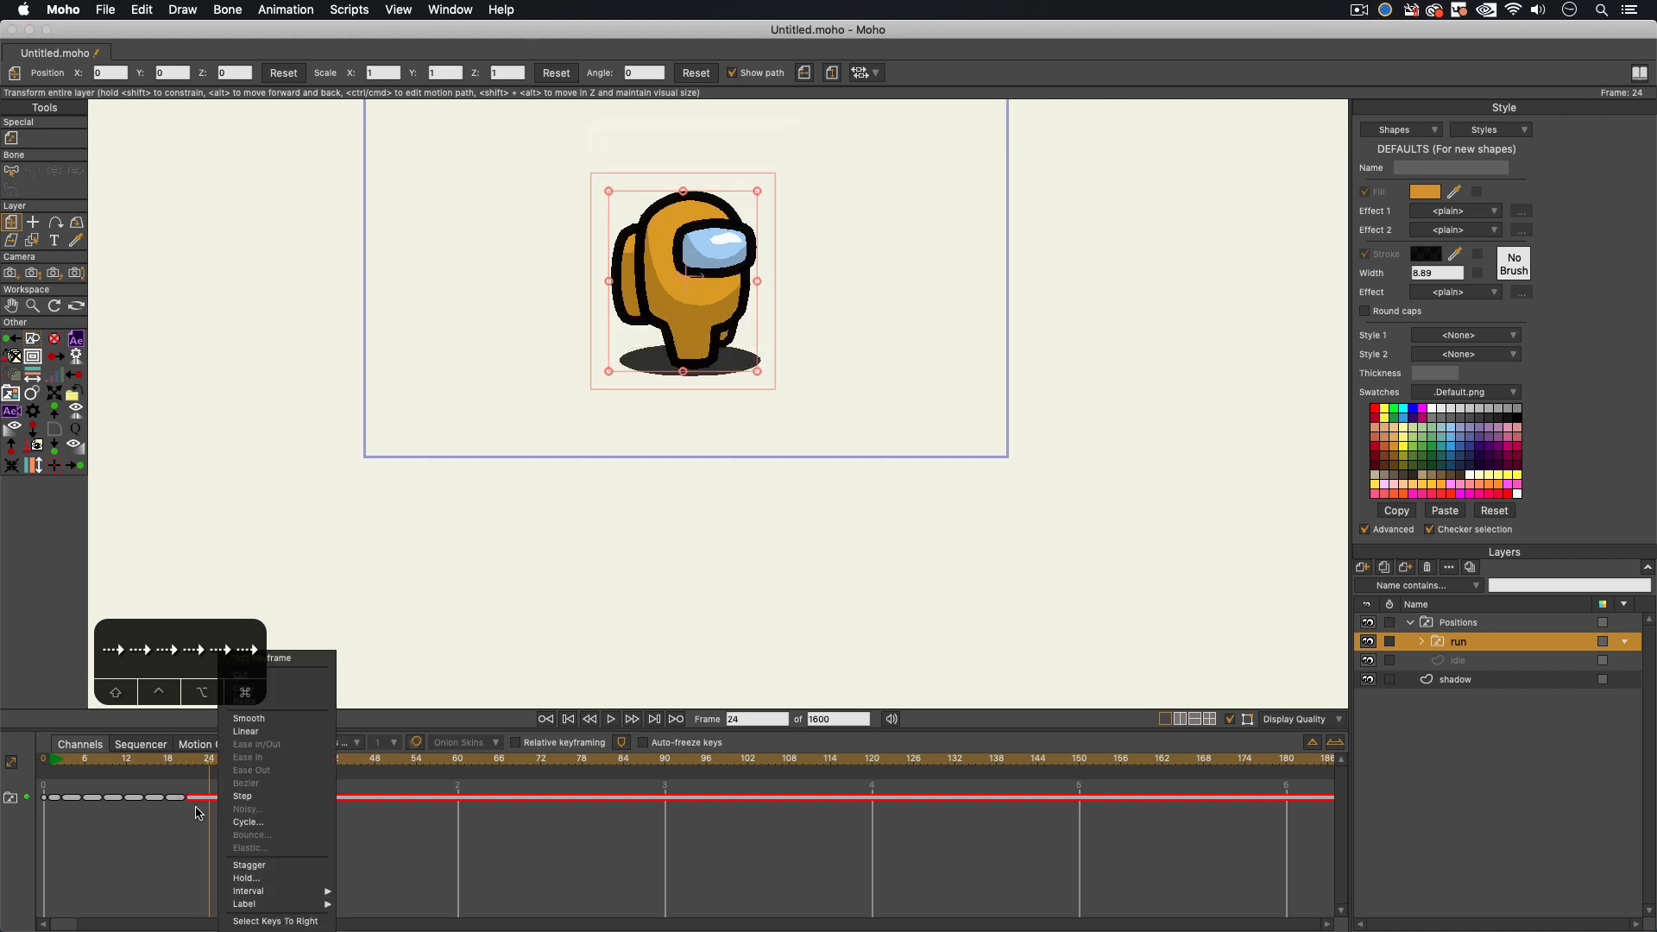
right_click(1471, 646)
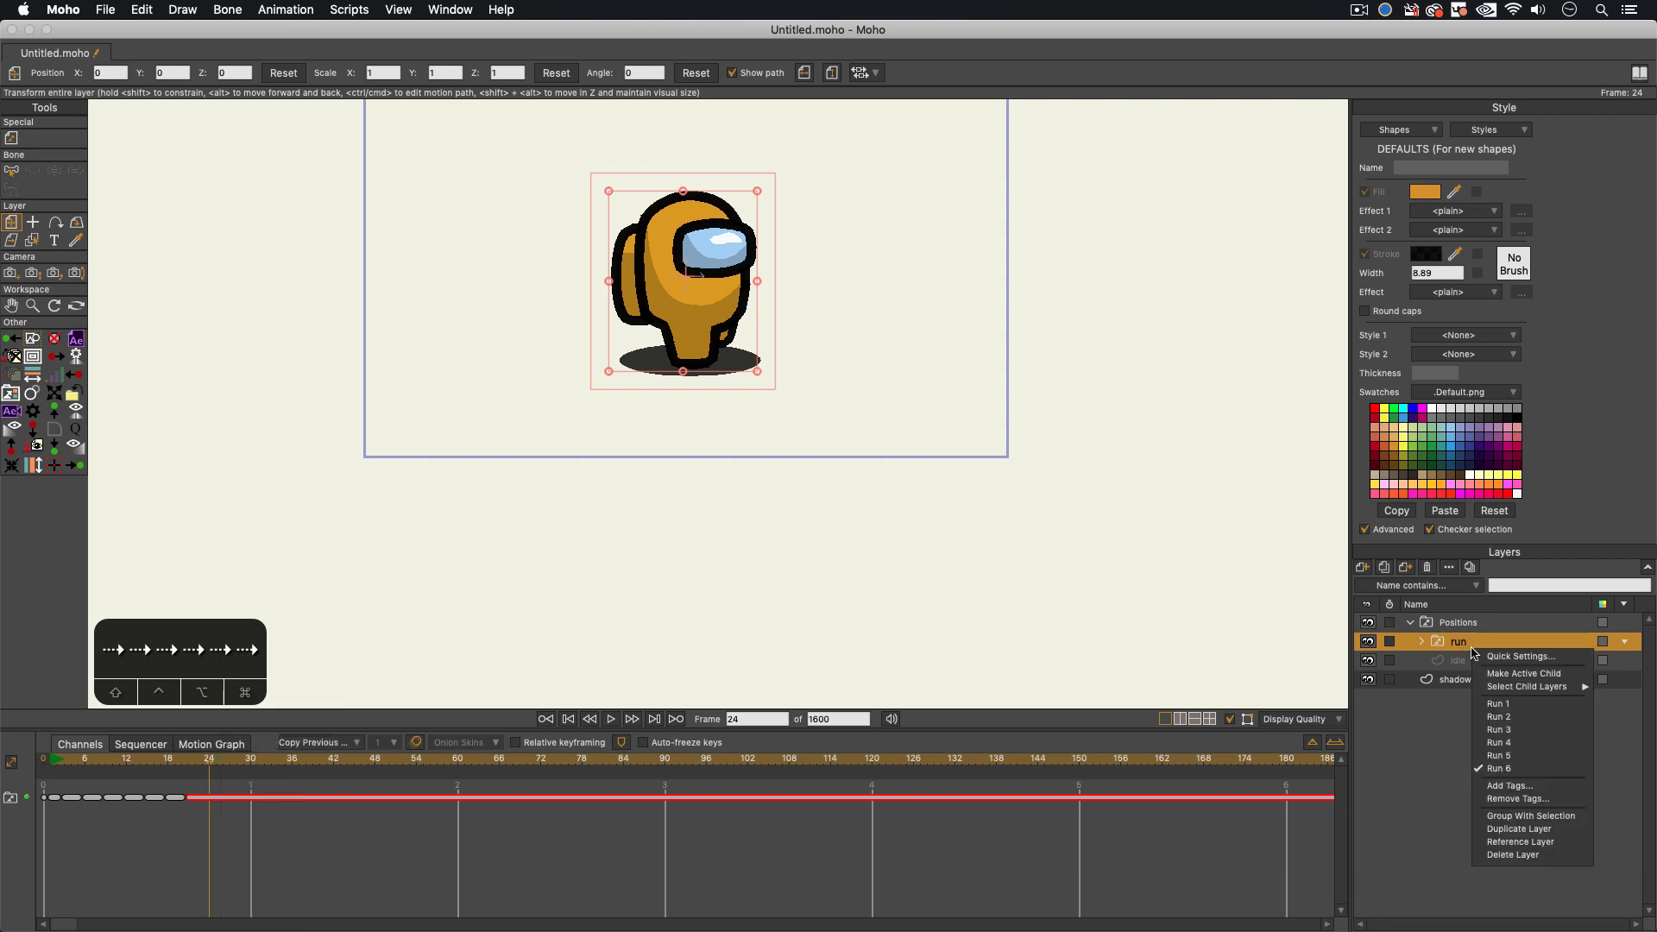
click(1499, 706)
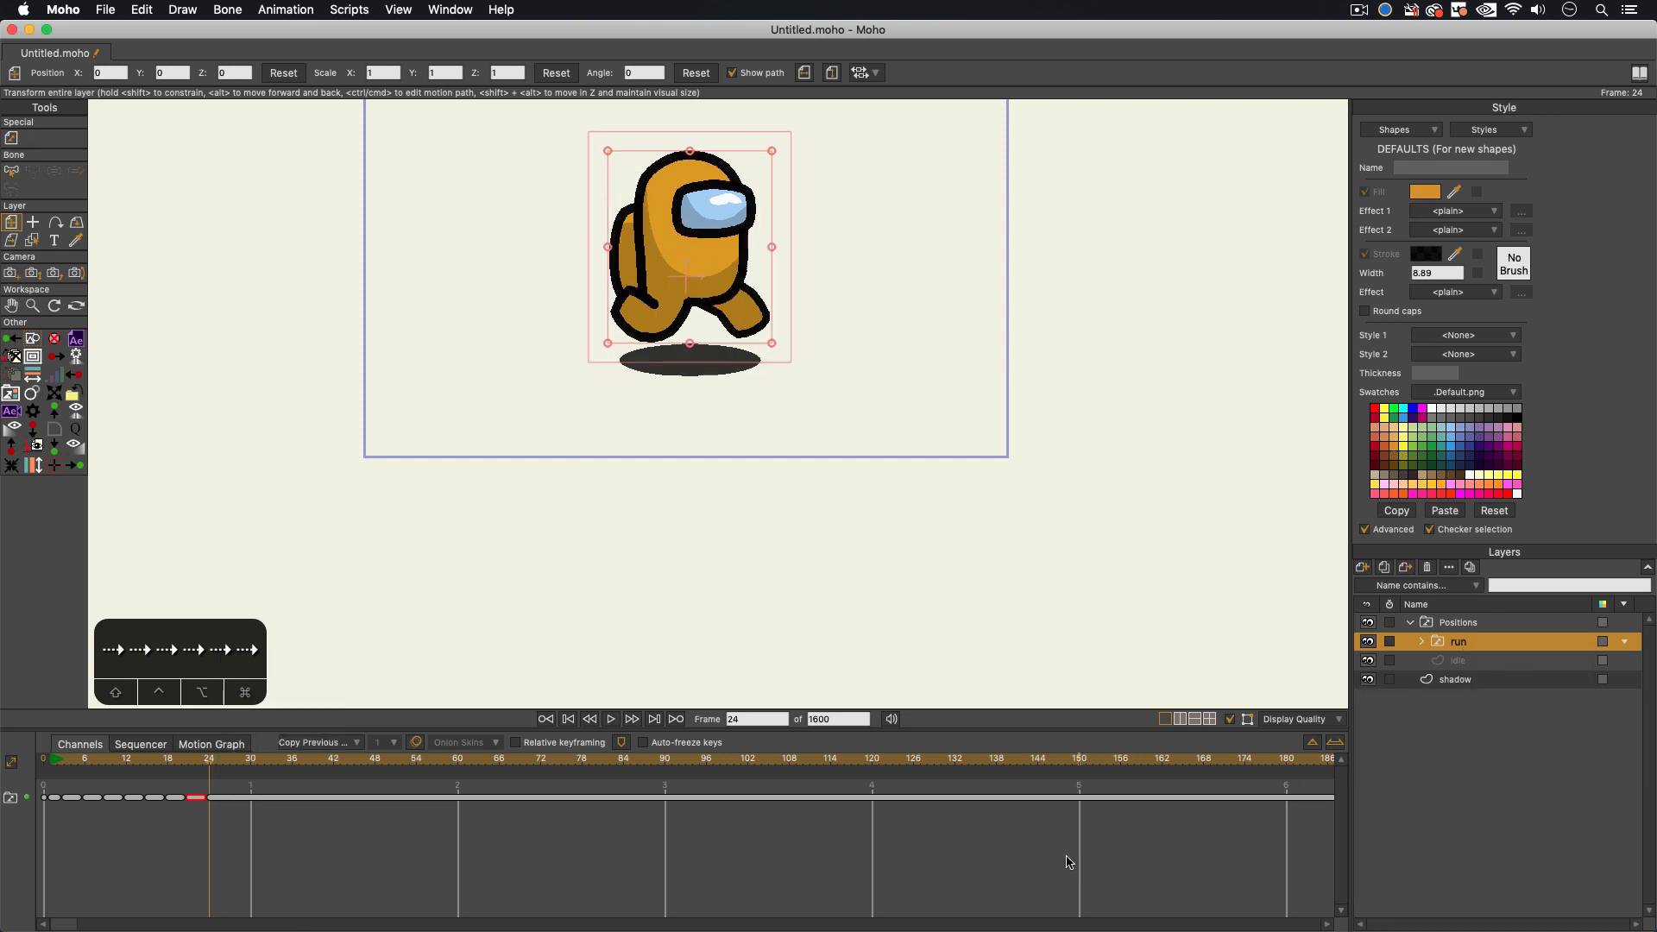
Step: Set the frame 24 keyframe's interpolation to Cycle with a relative value of 22 frames
right_click(217, 805)
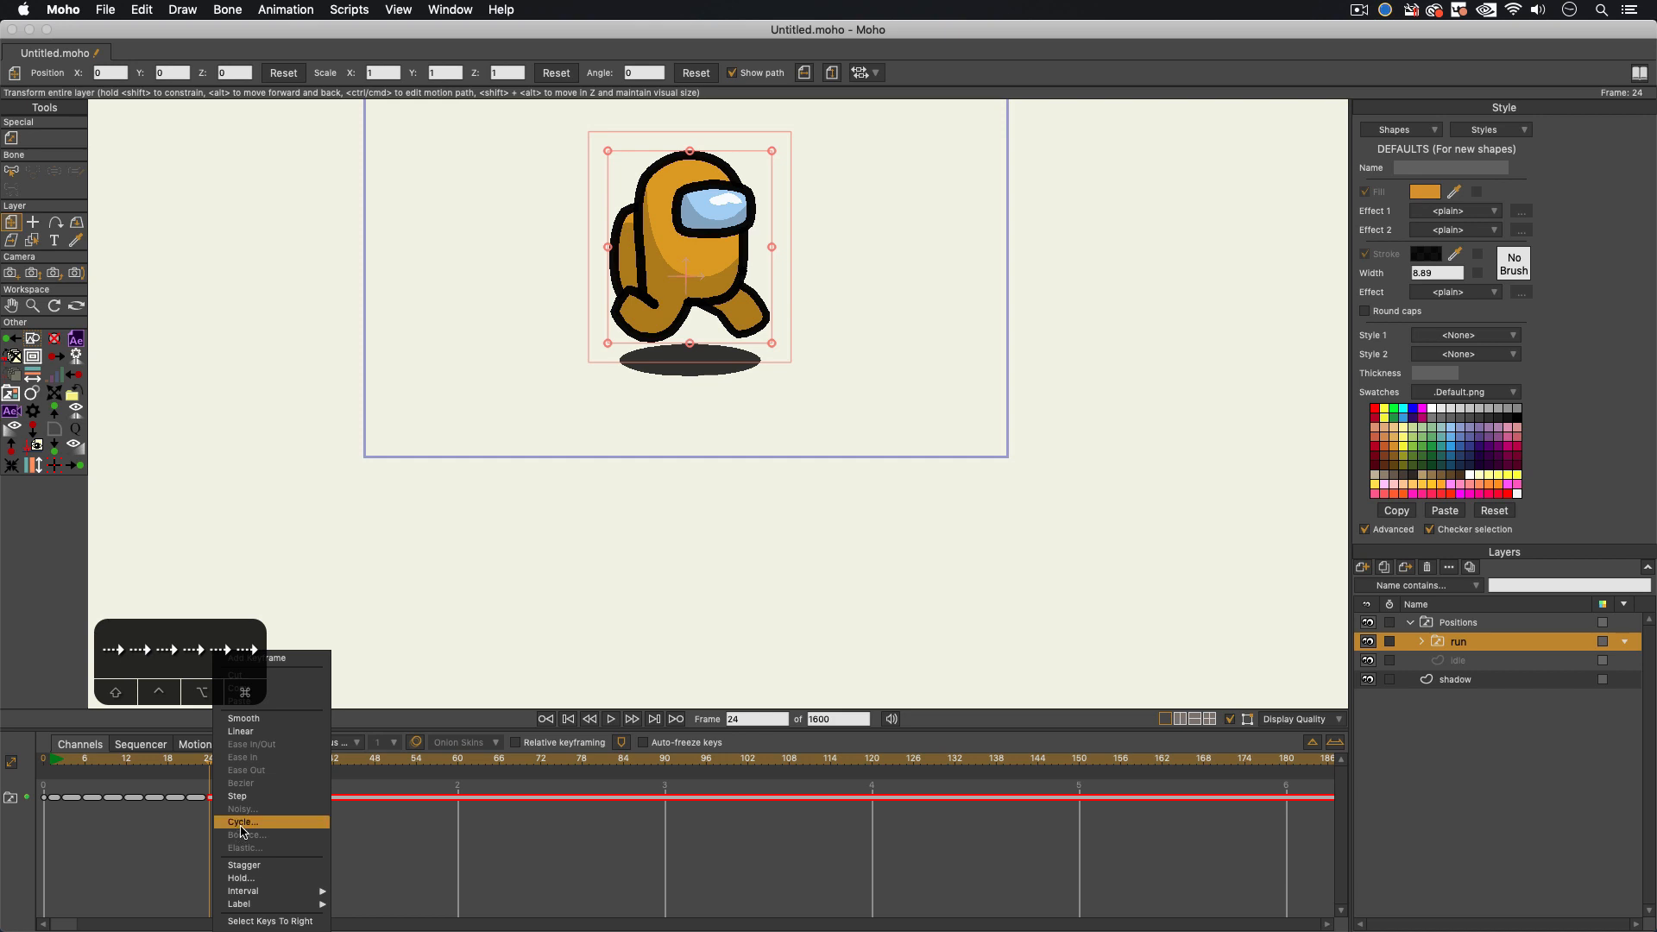
click(242, 821)
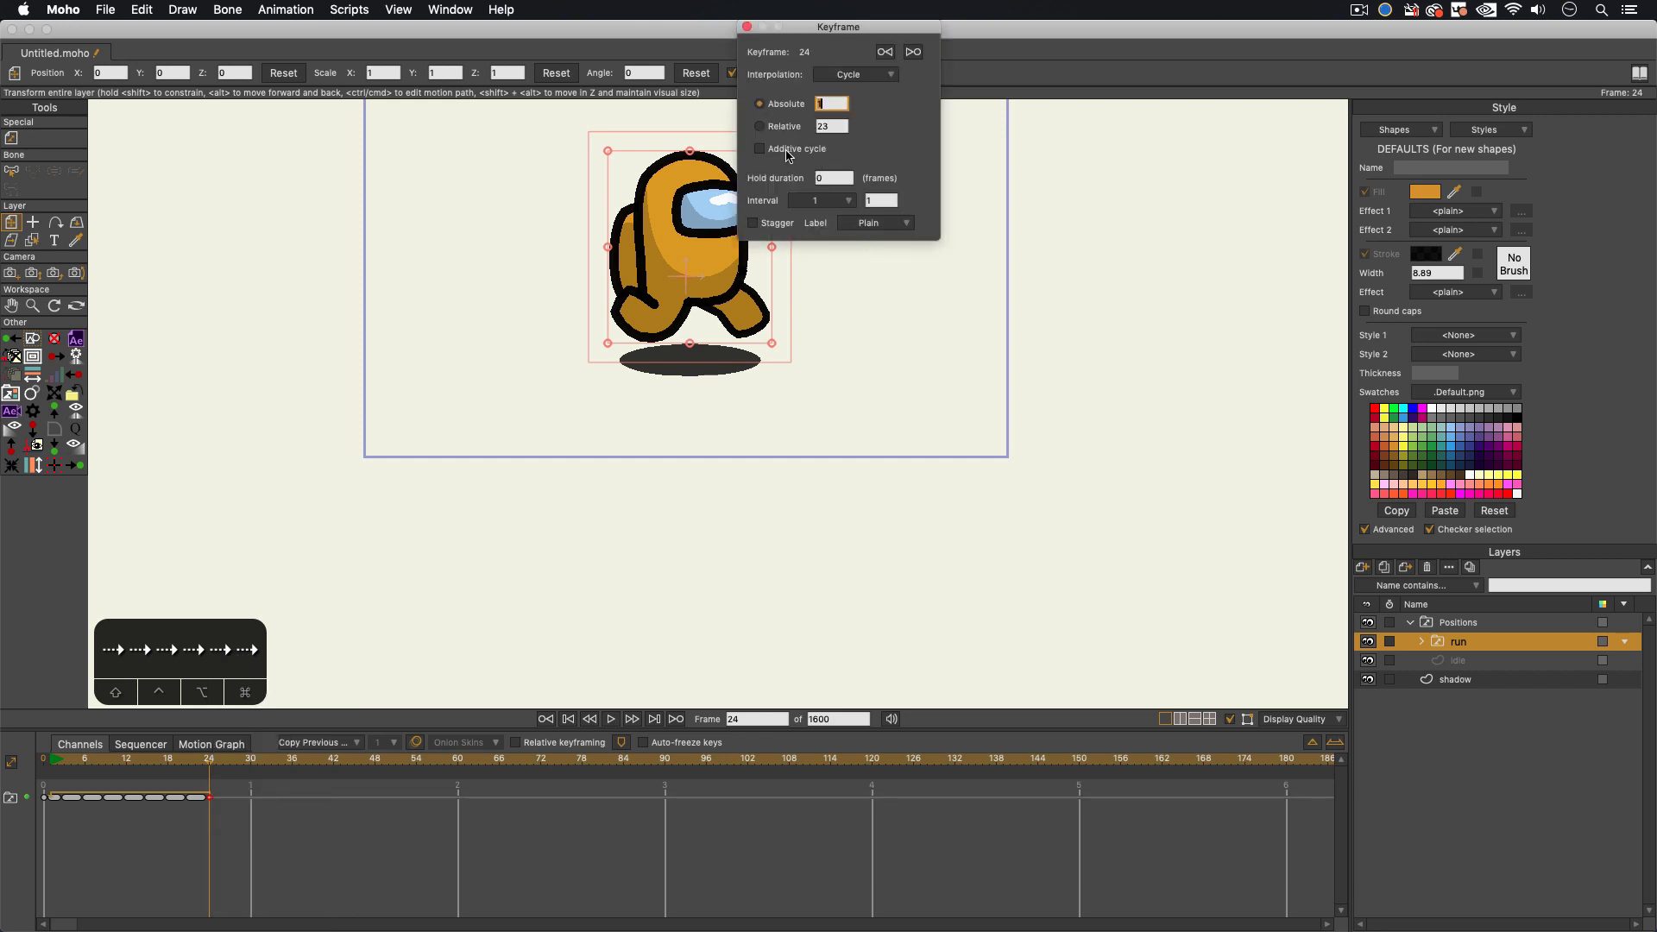
click(761, 127)
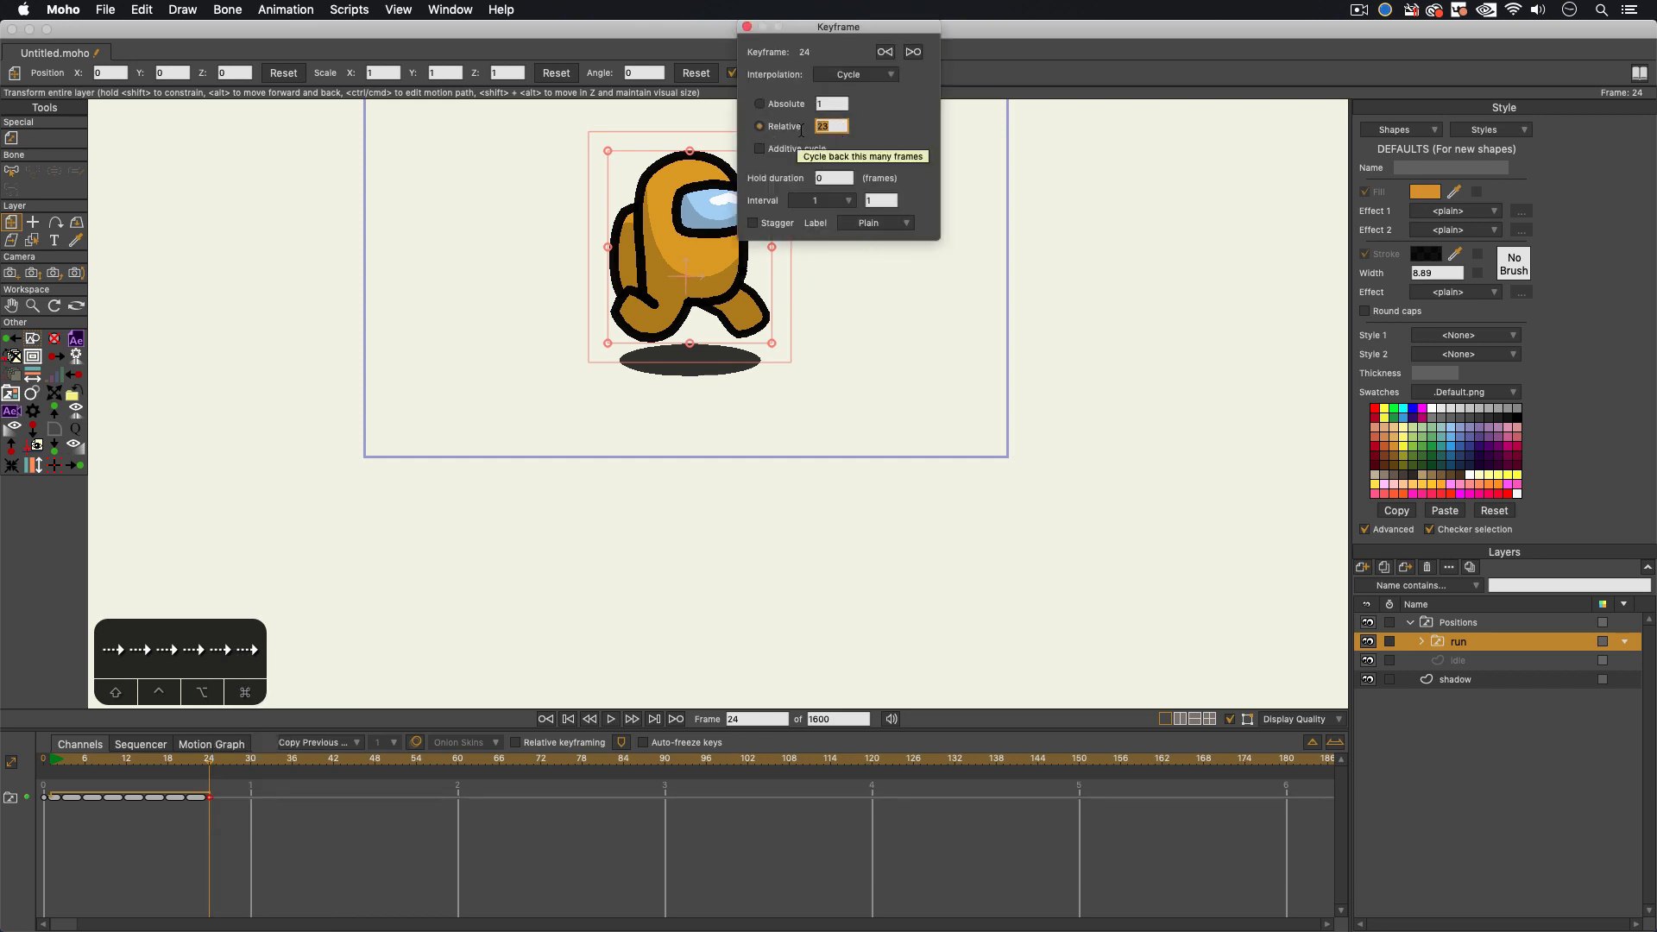
text(22)
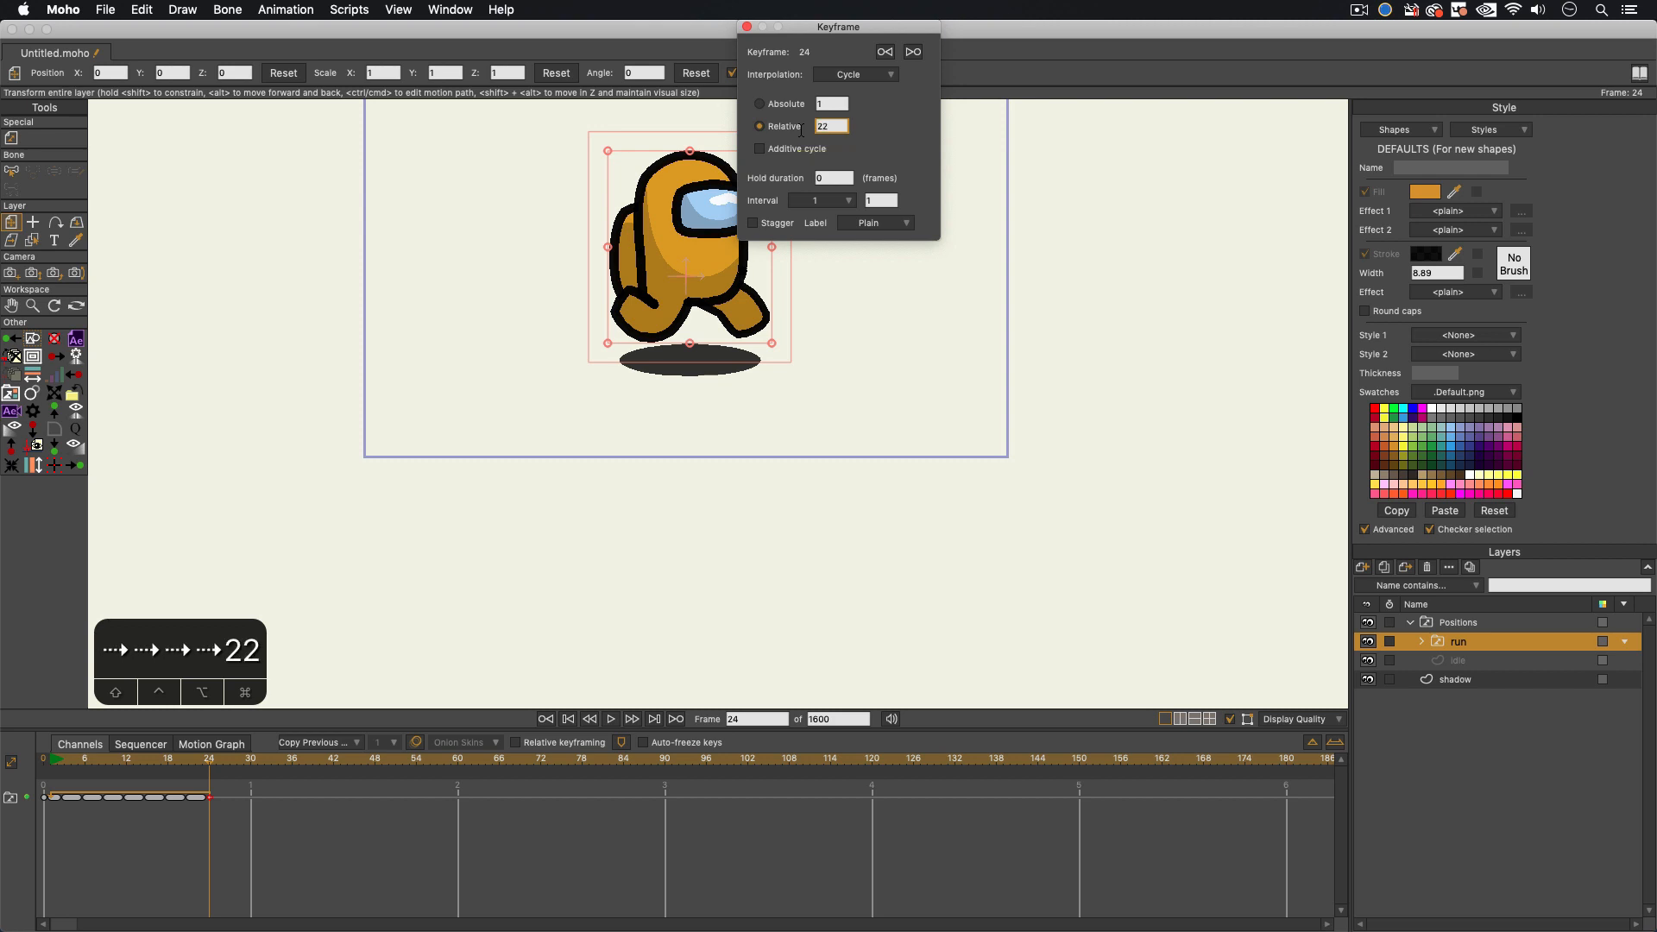
key(Return)
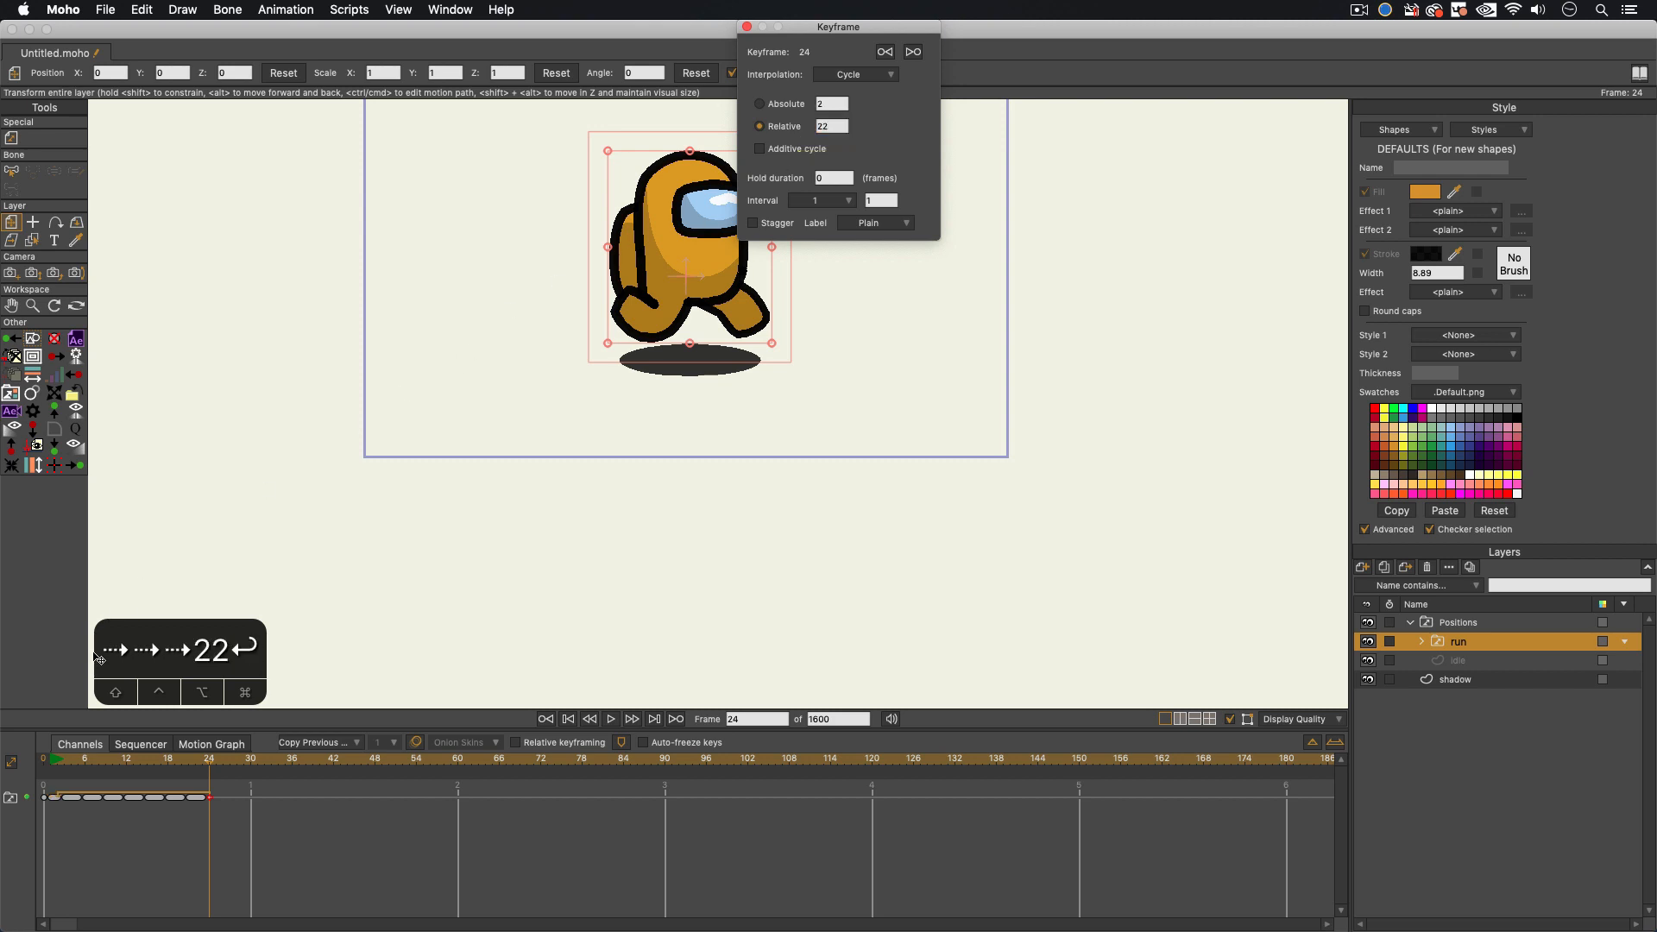
Step: Play the run cycle from frame 1 to check the loop, stop playback, and close the keyframe settings
click(55, 762)
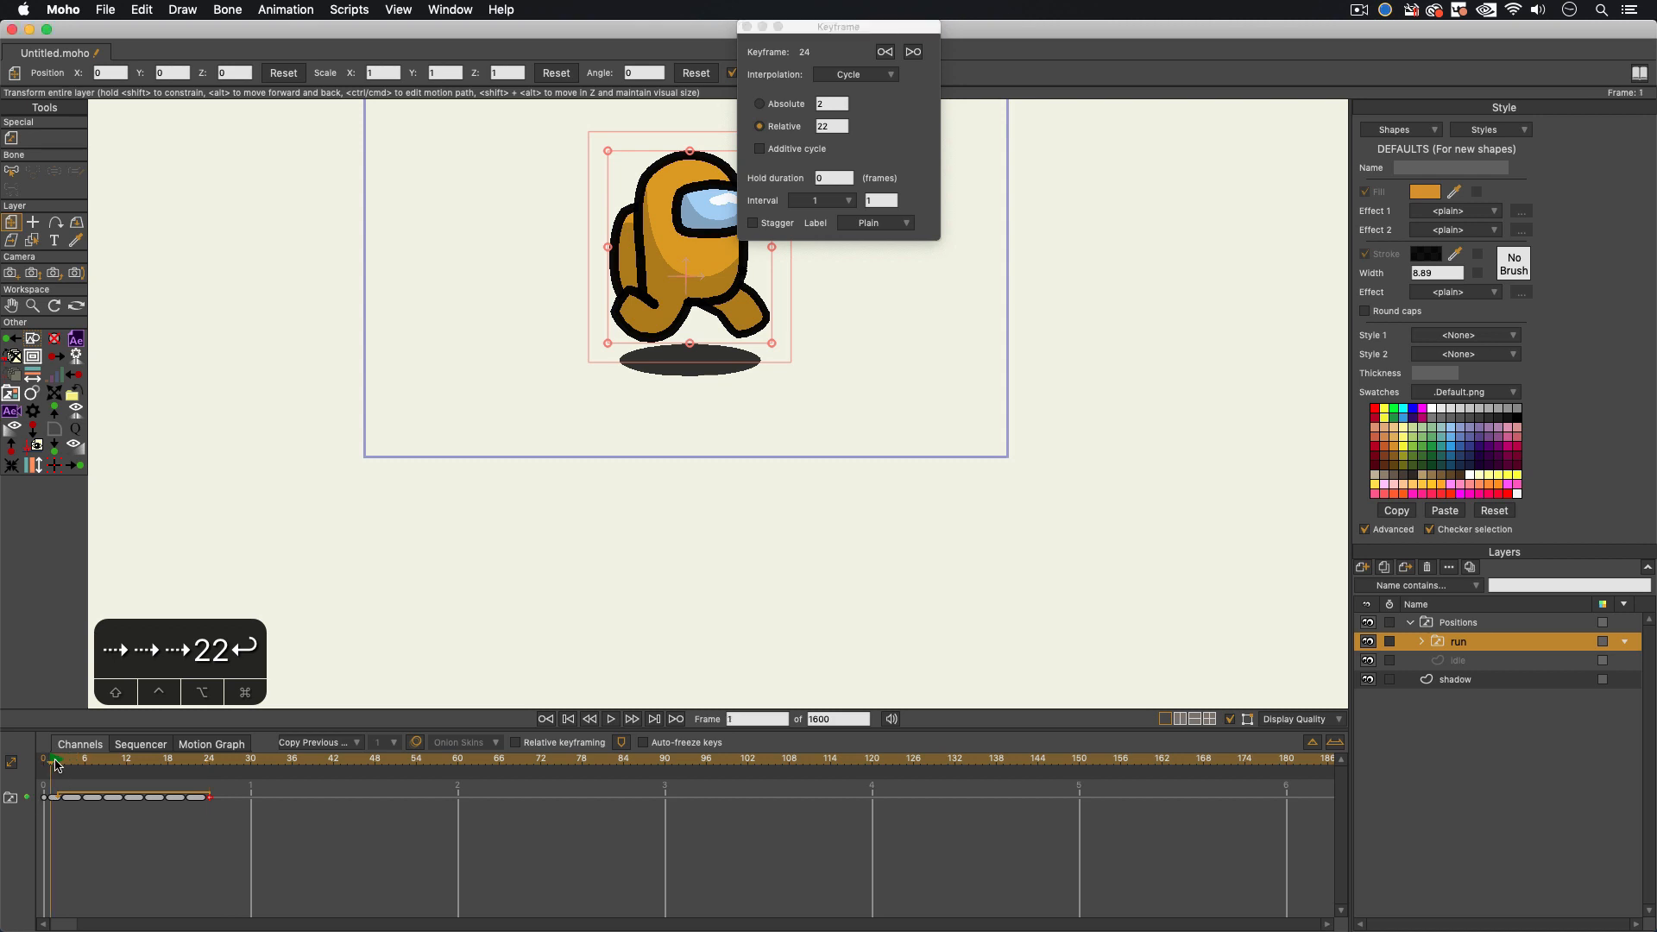
key(space)
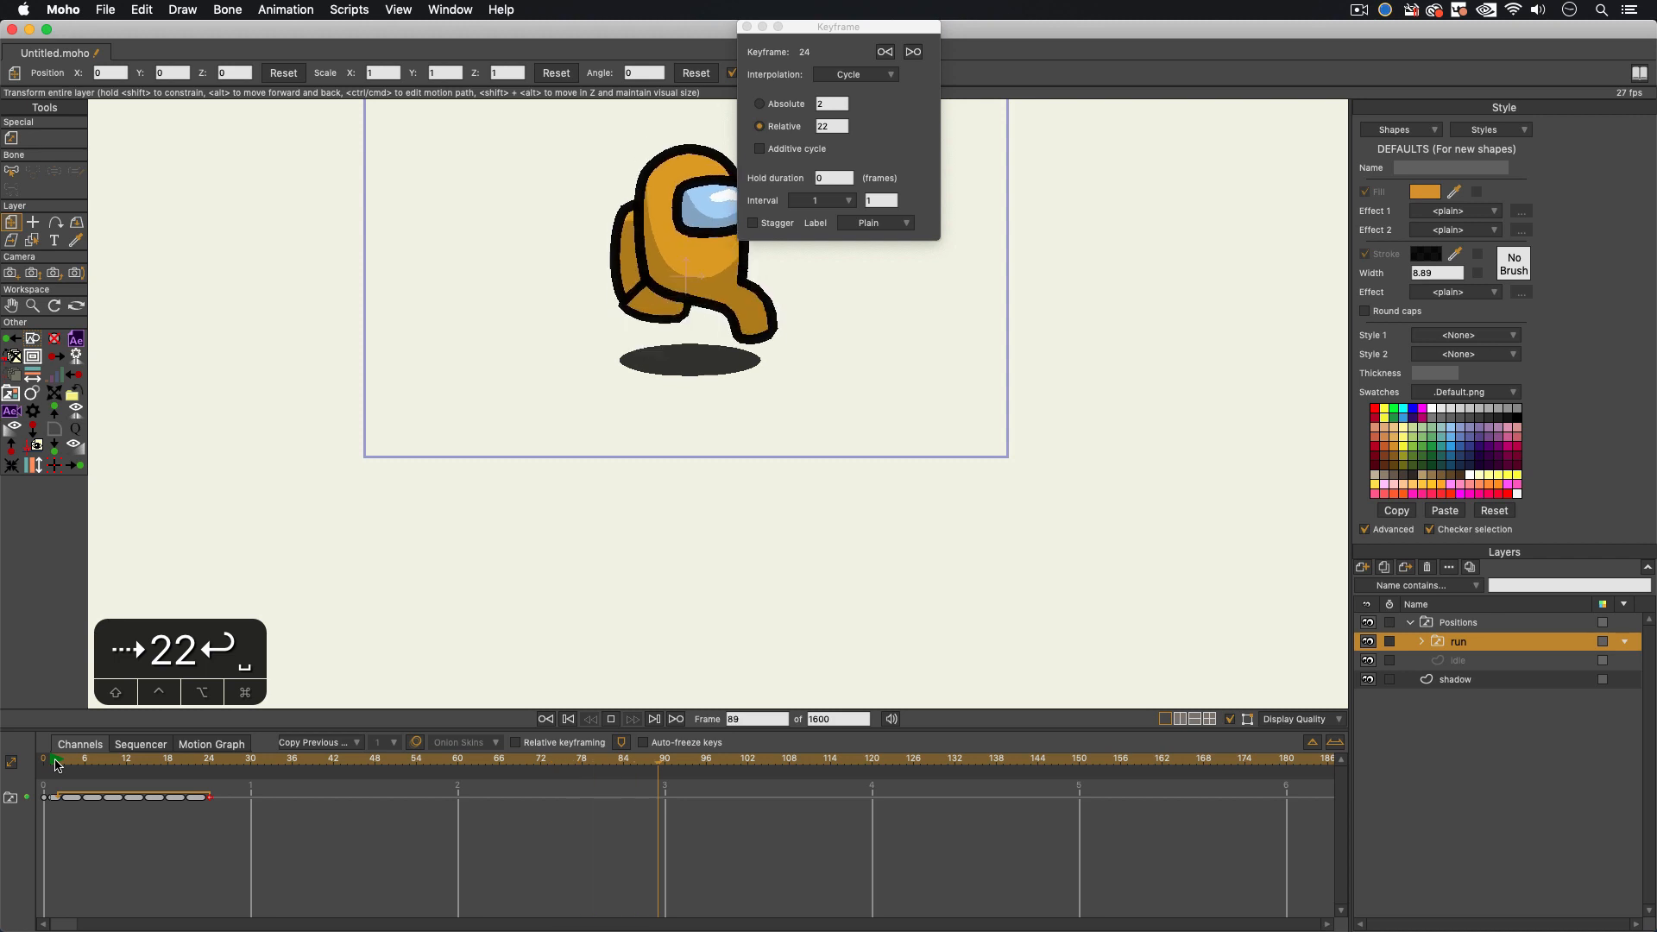
click(610, 266)
drag(787, 27, 945, 108)
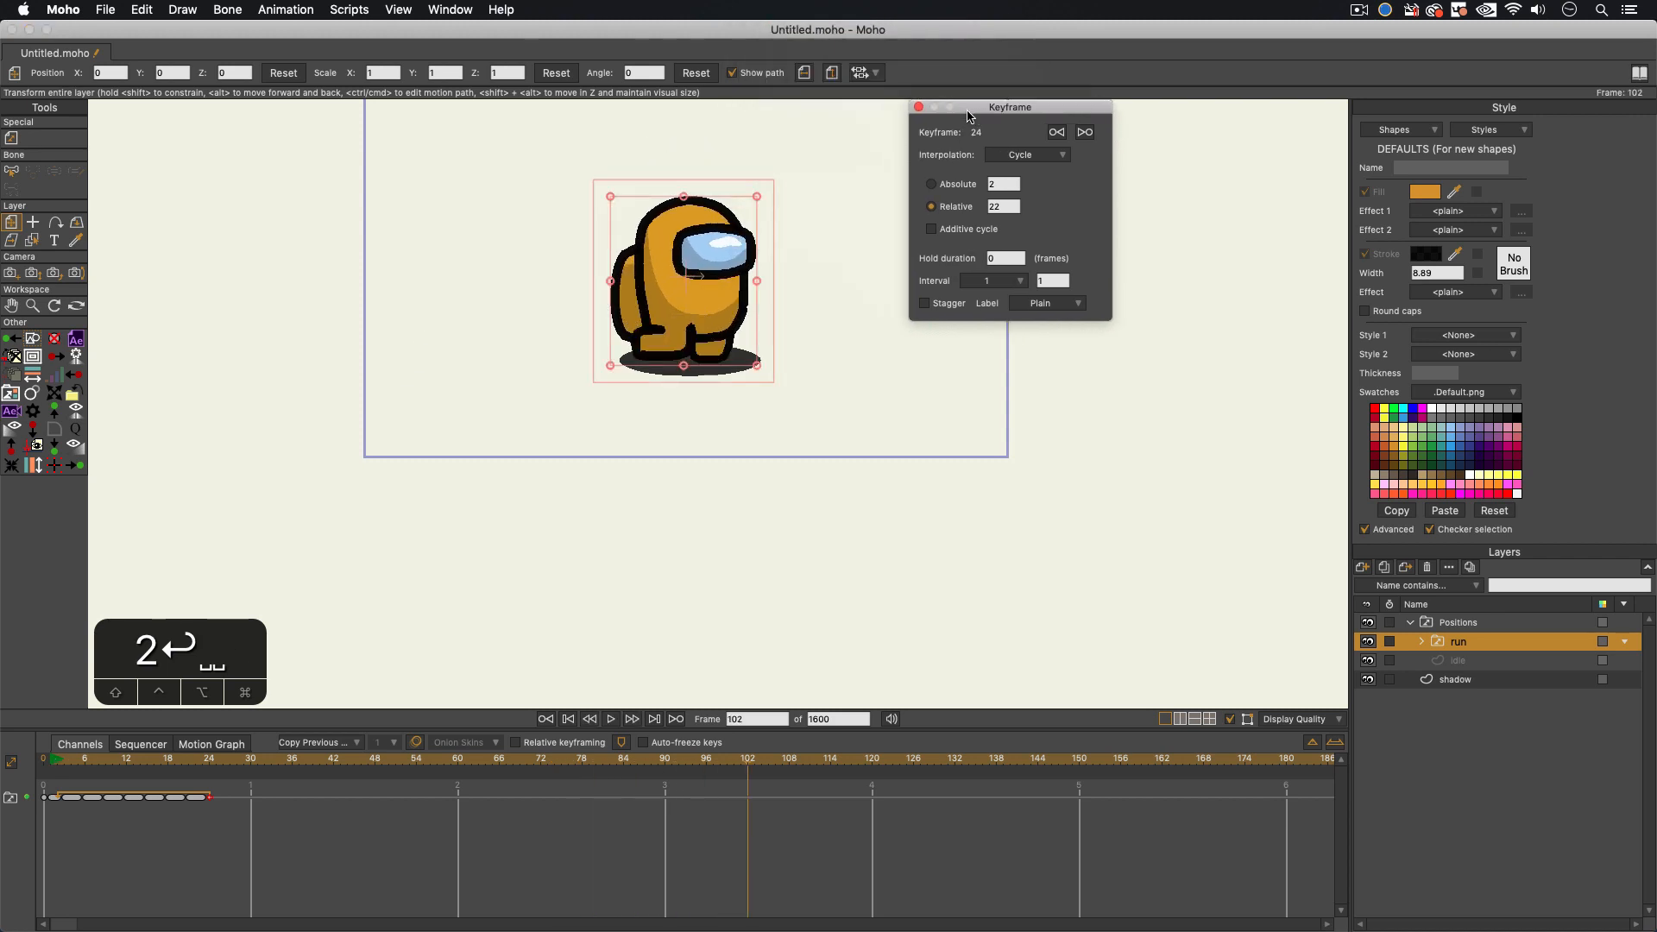
click(921, 109)
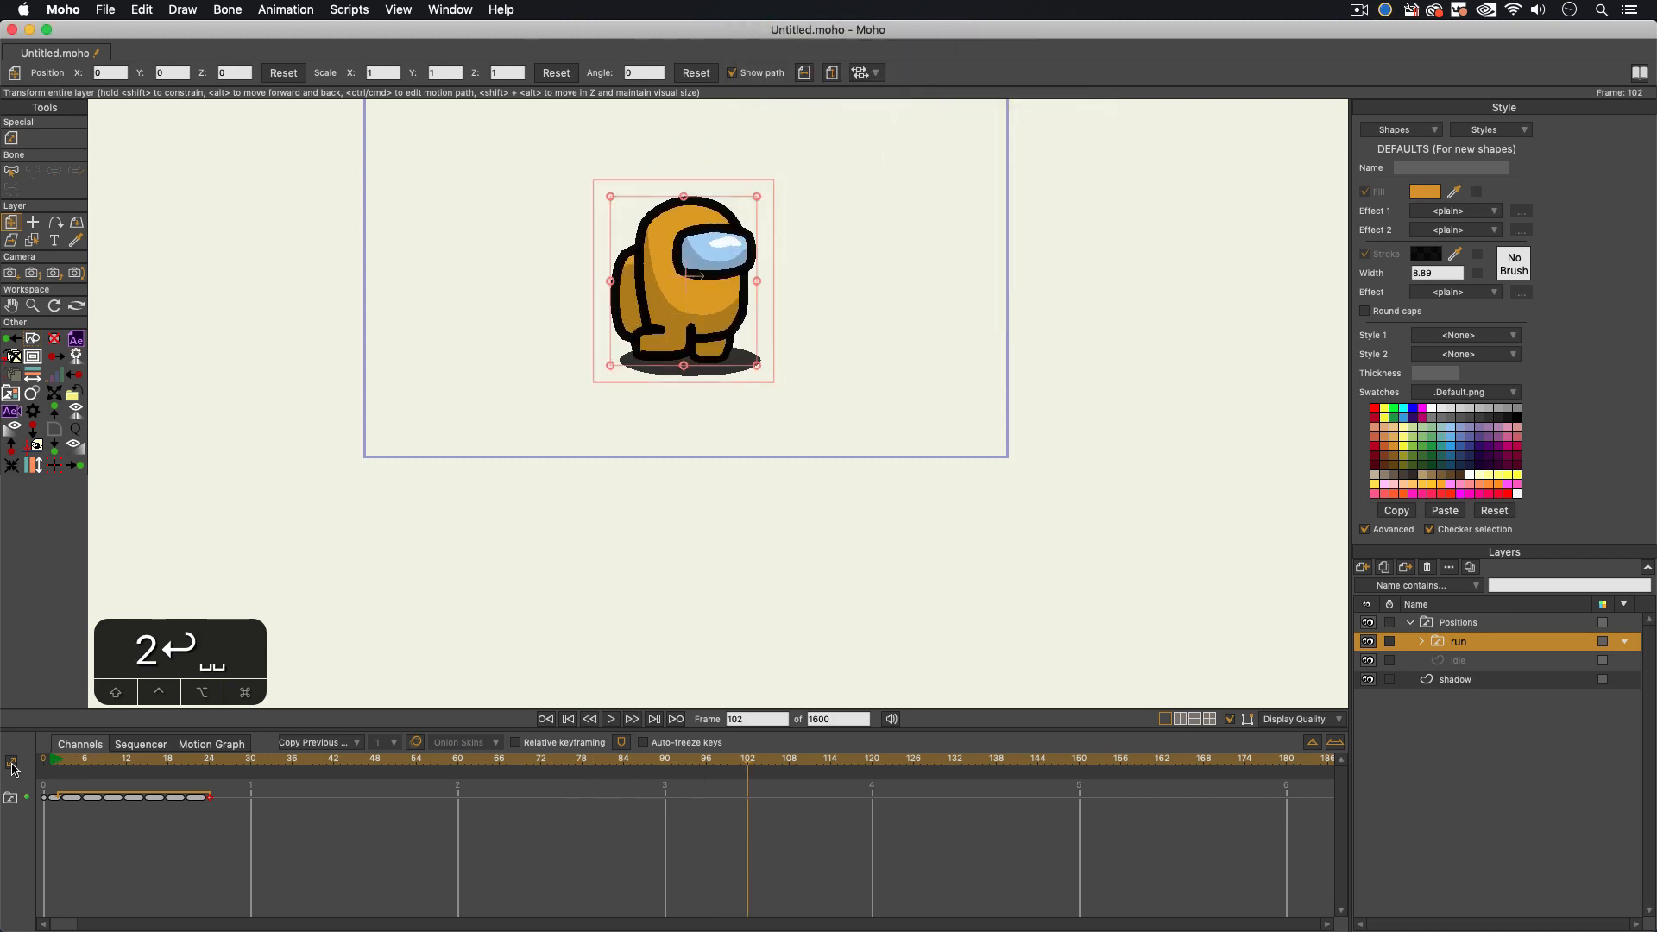
Step: Set the Positions switch layer to idle at frame 0
drag(75, 761, 27, 769)
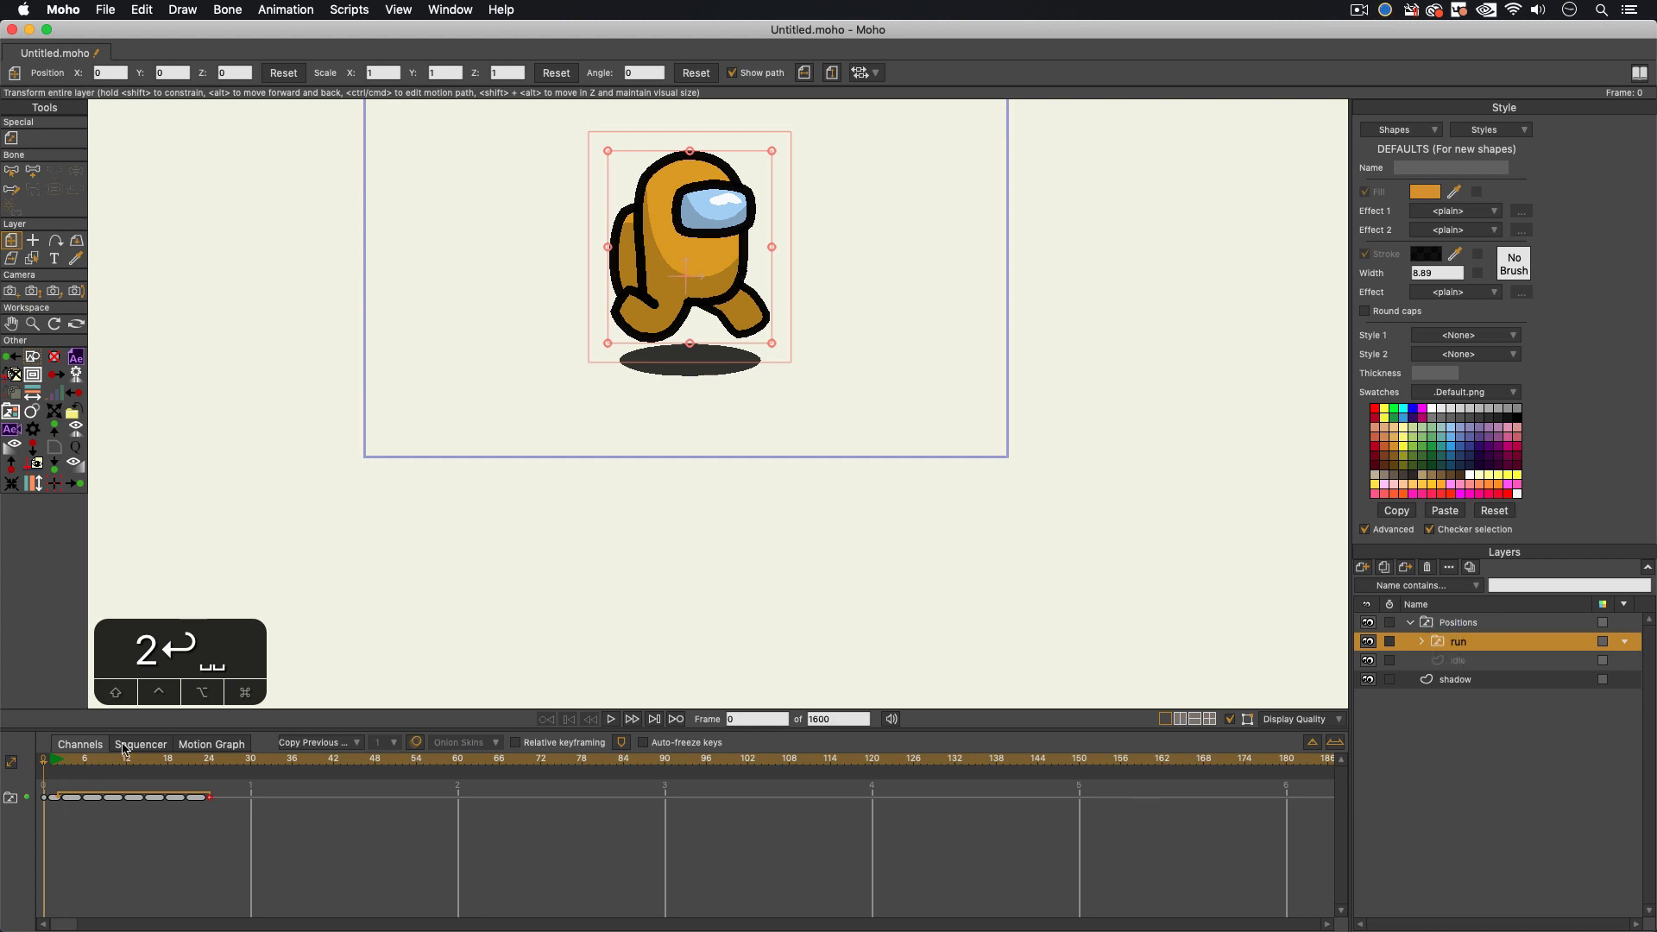
right_click(1448, 623)
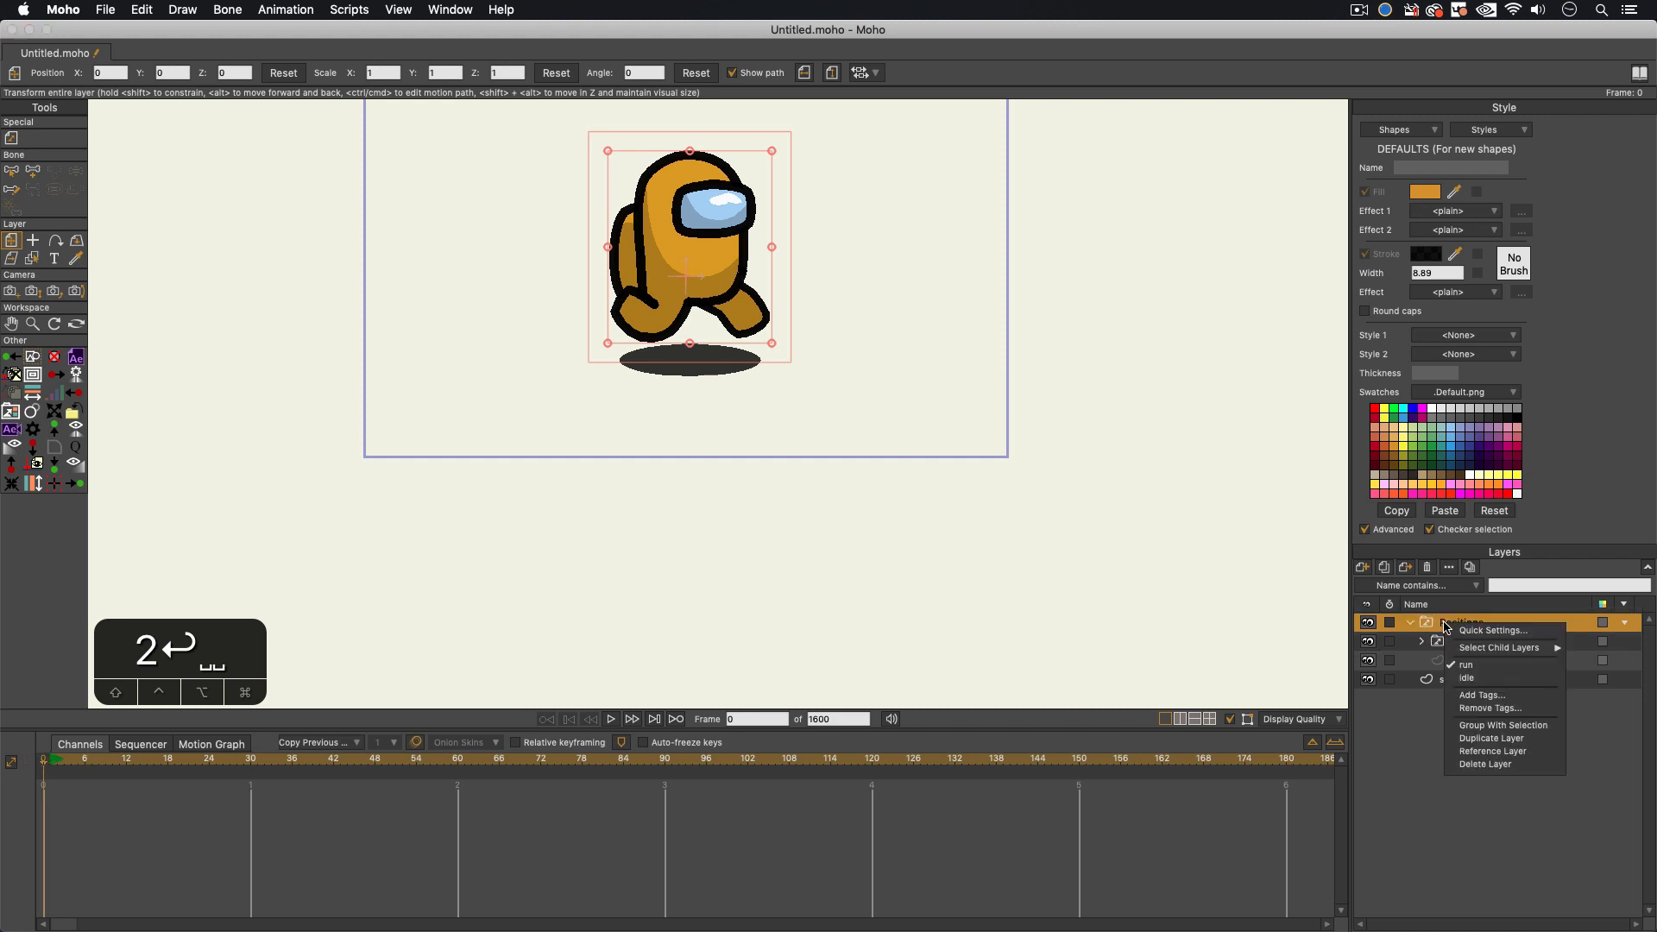
click(1468, 679)
Step: Switch the Positions layer to run at frame 69 and play the animation to test the change
drag(45, 761, 520, 800)
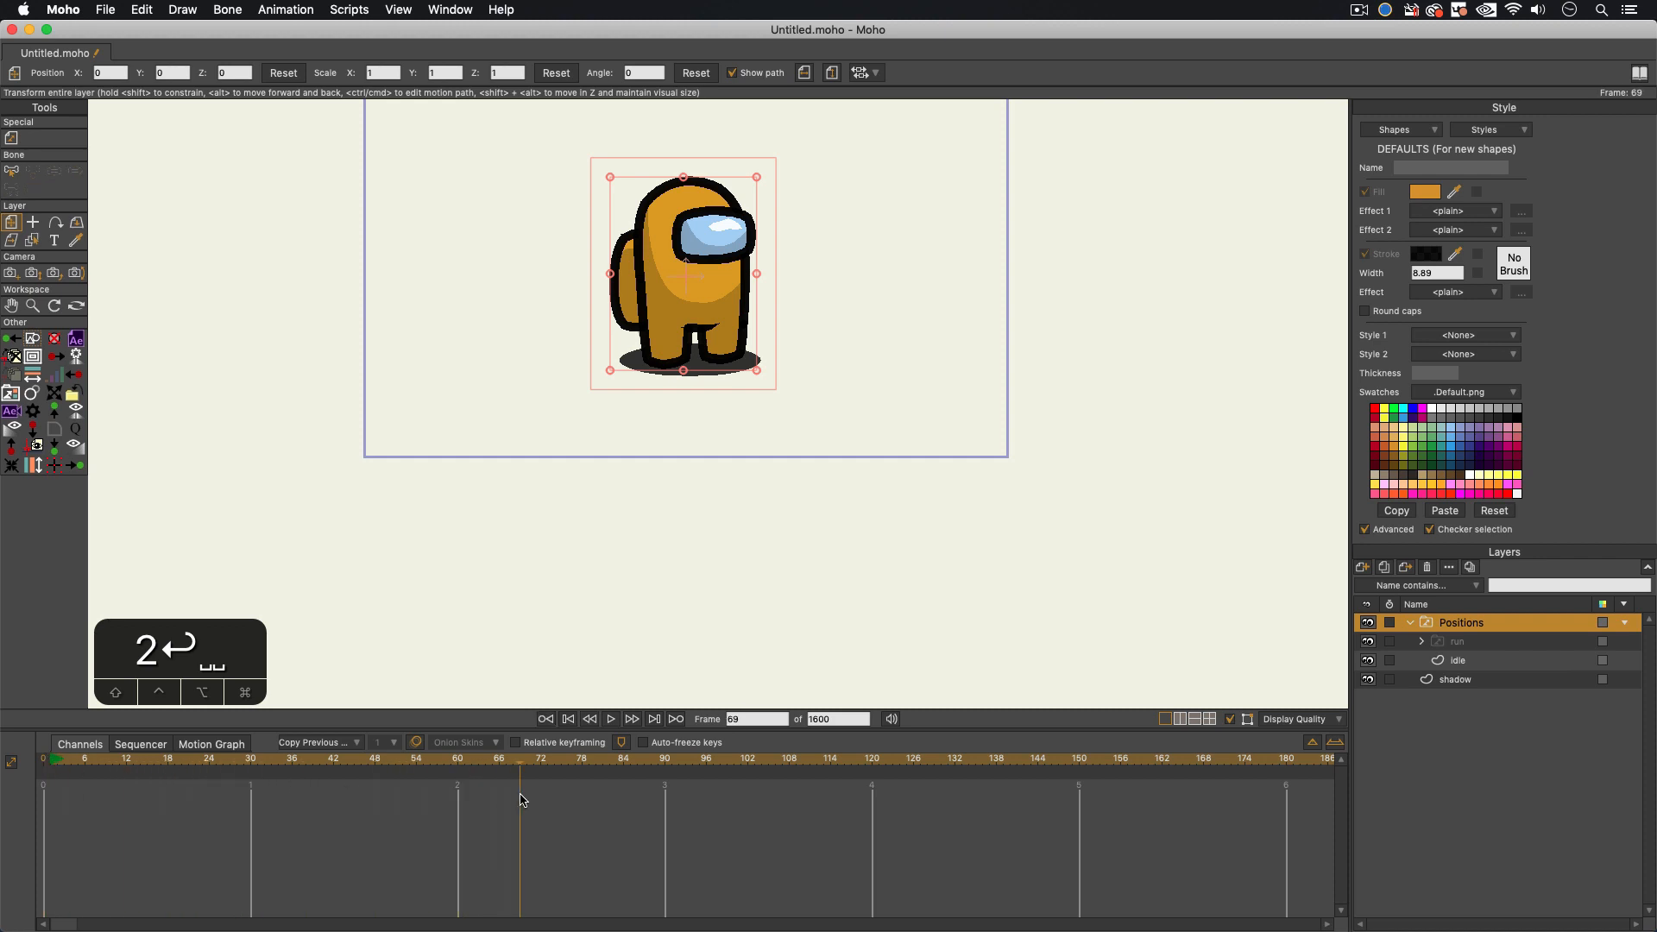
right_click(1464, 625)
click(1485, 666)
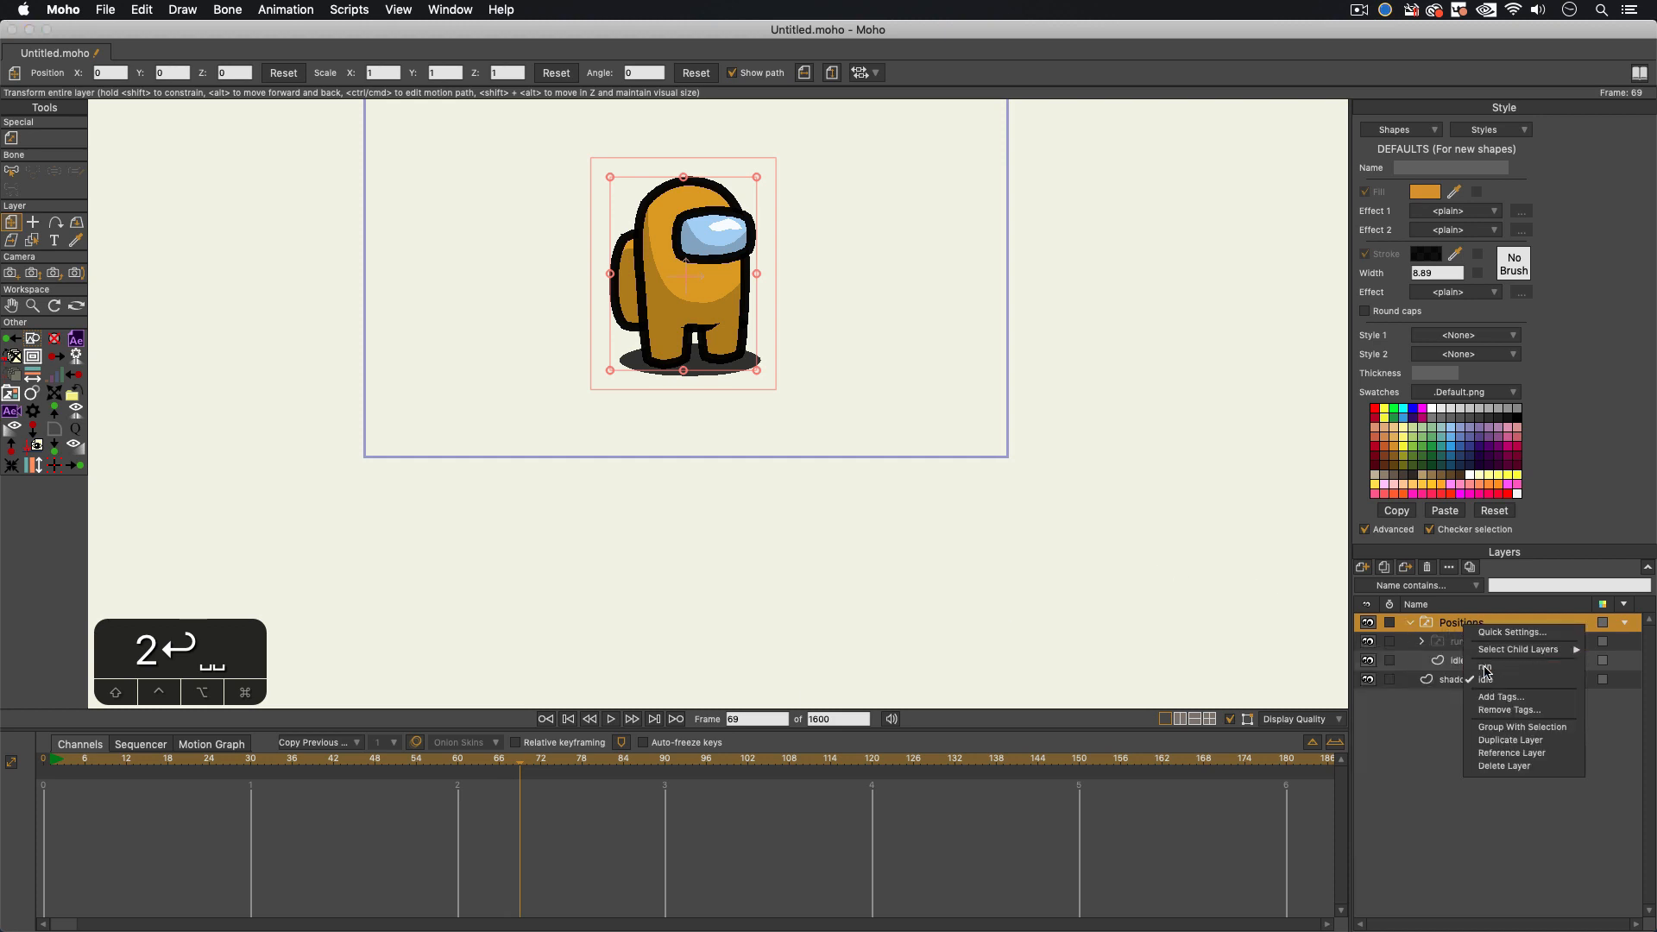
key(space)
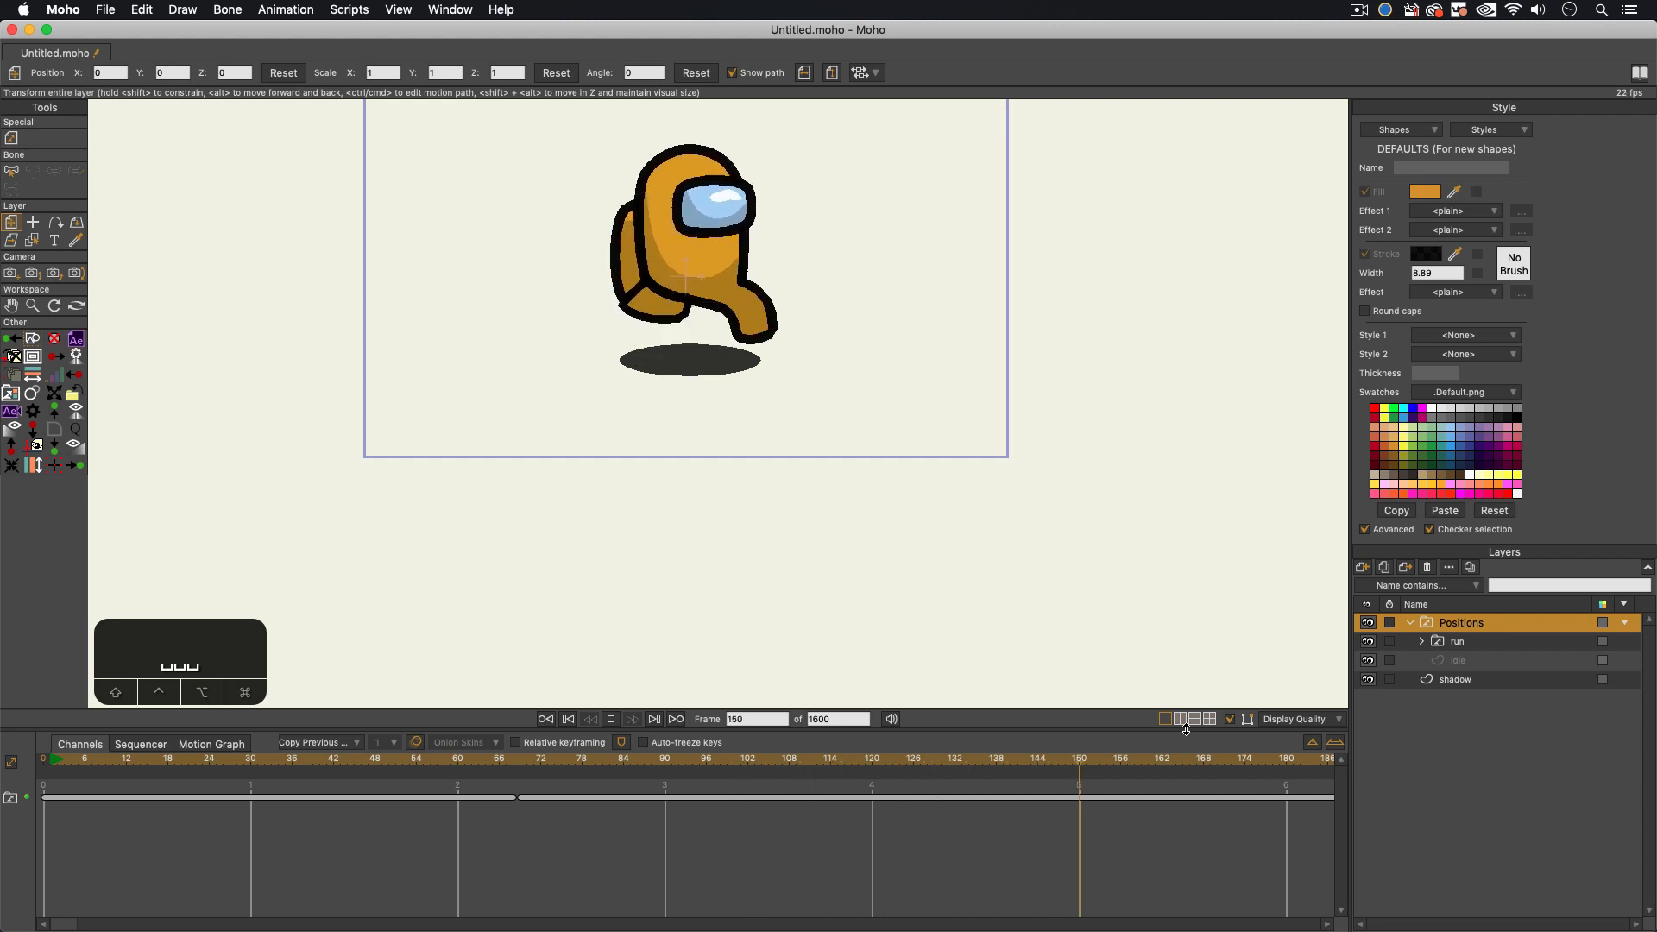
key(space)
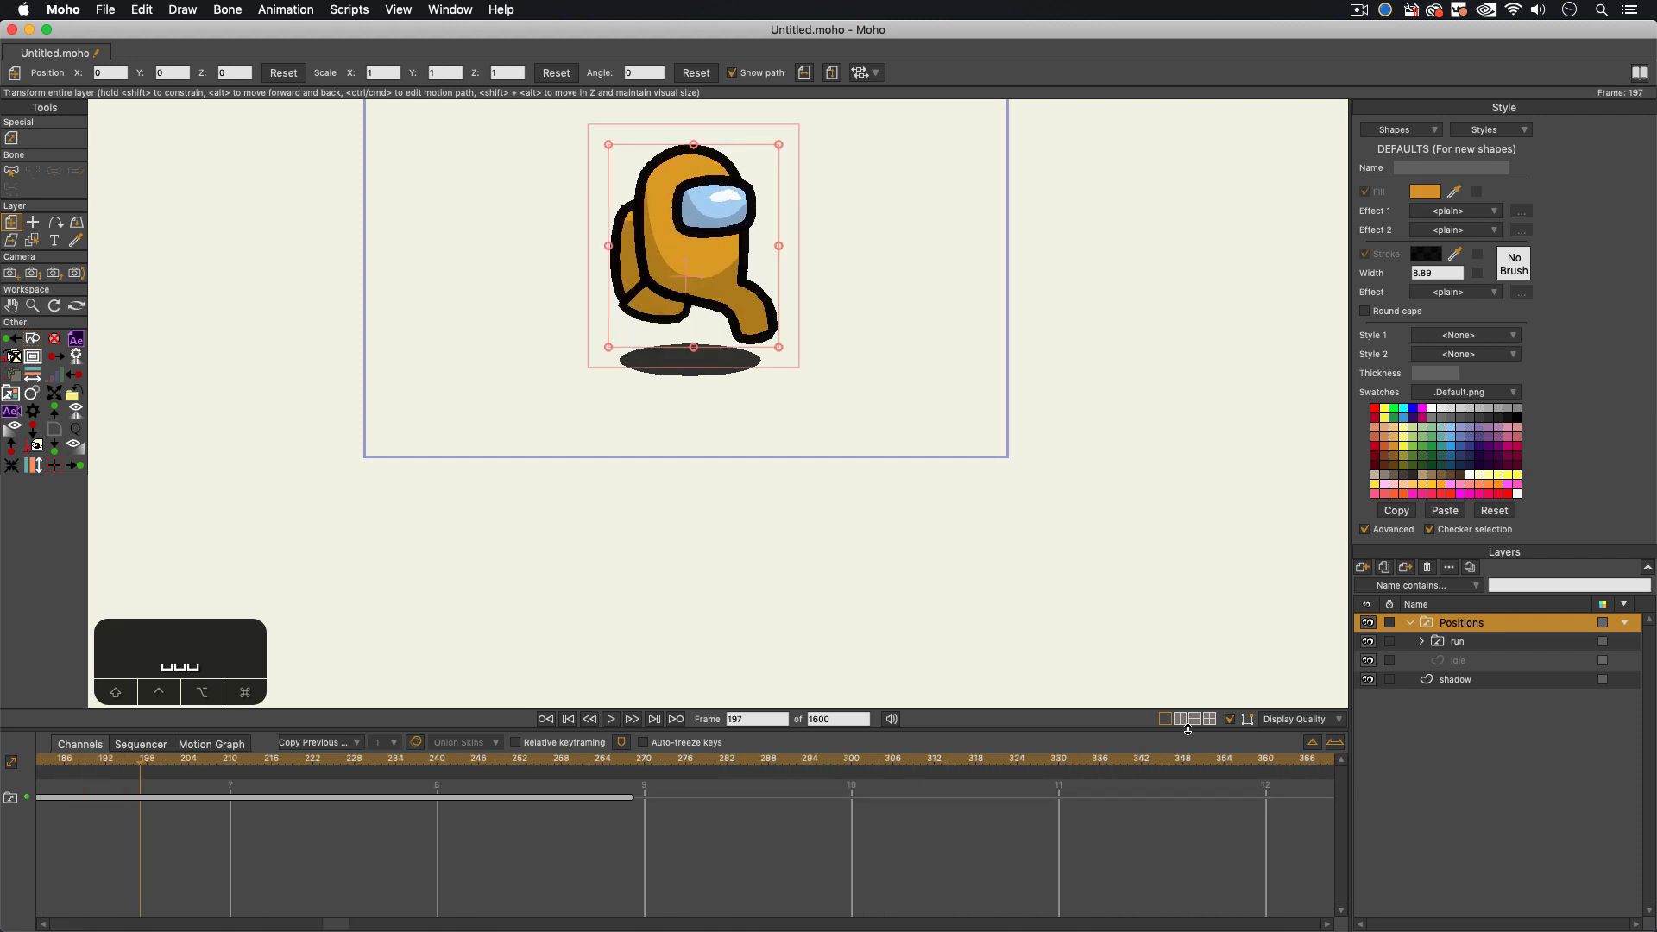
Step: Switch the Positions layer back to idle at frame 197 and play through the transition from run to idle
right_click(1464, 622)
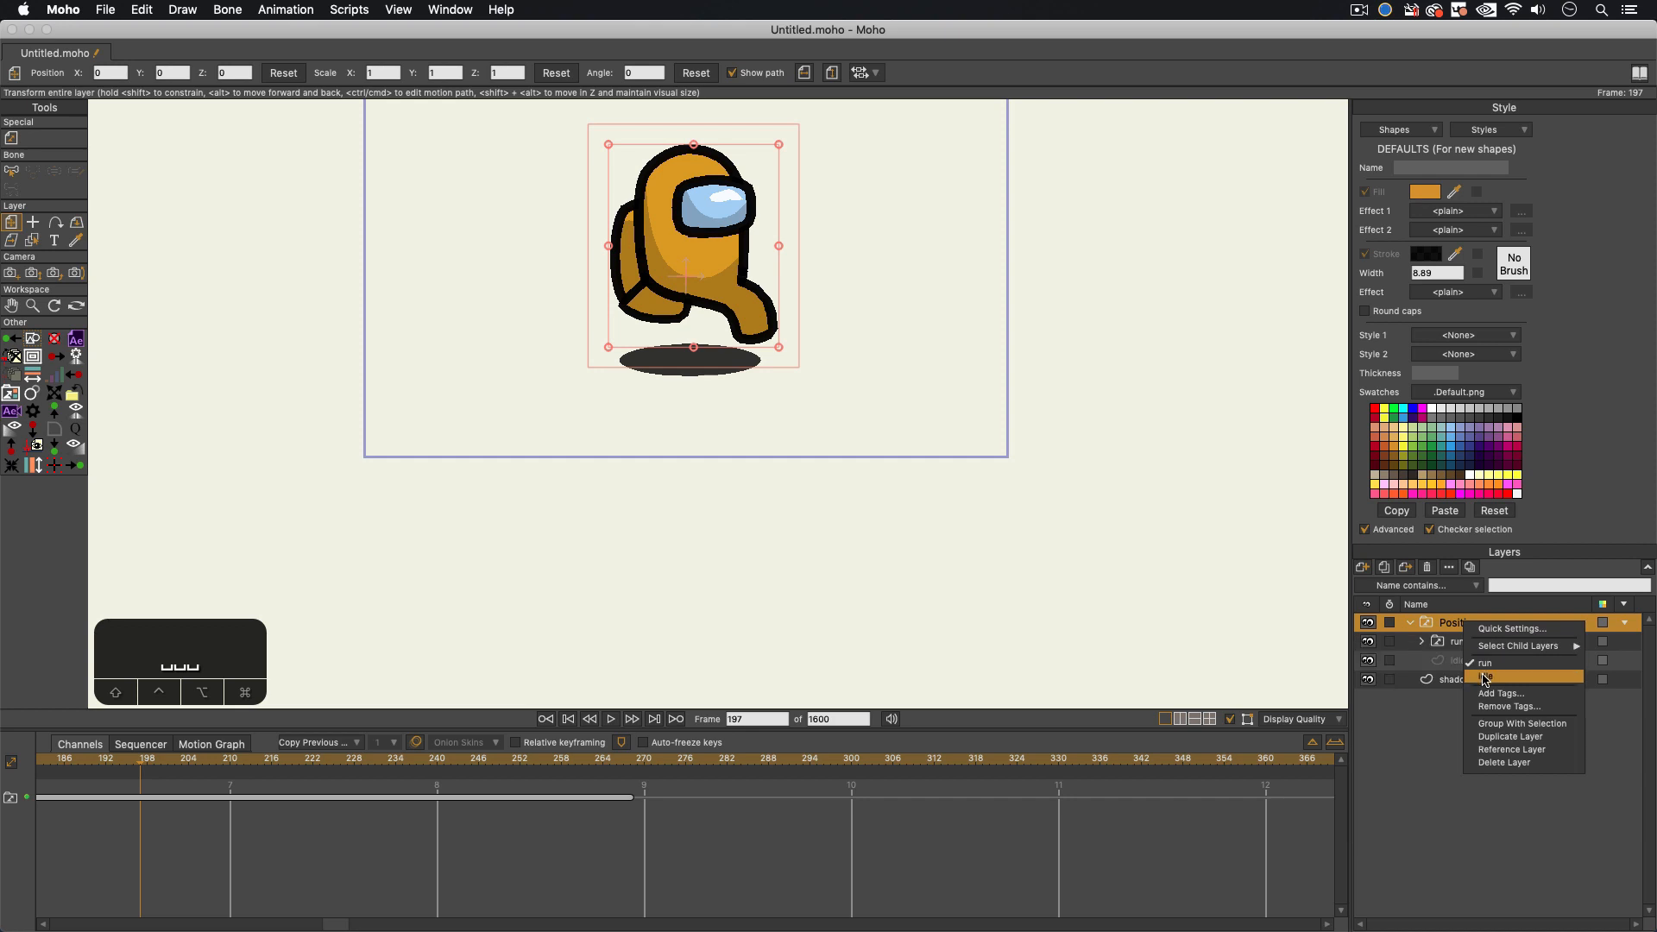
click(1482, 676)
drag(109, 762, 8, 759)
key(space)
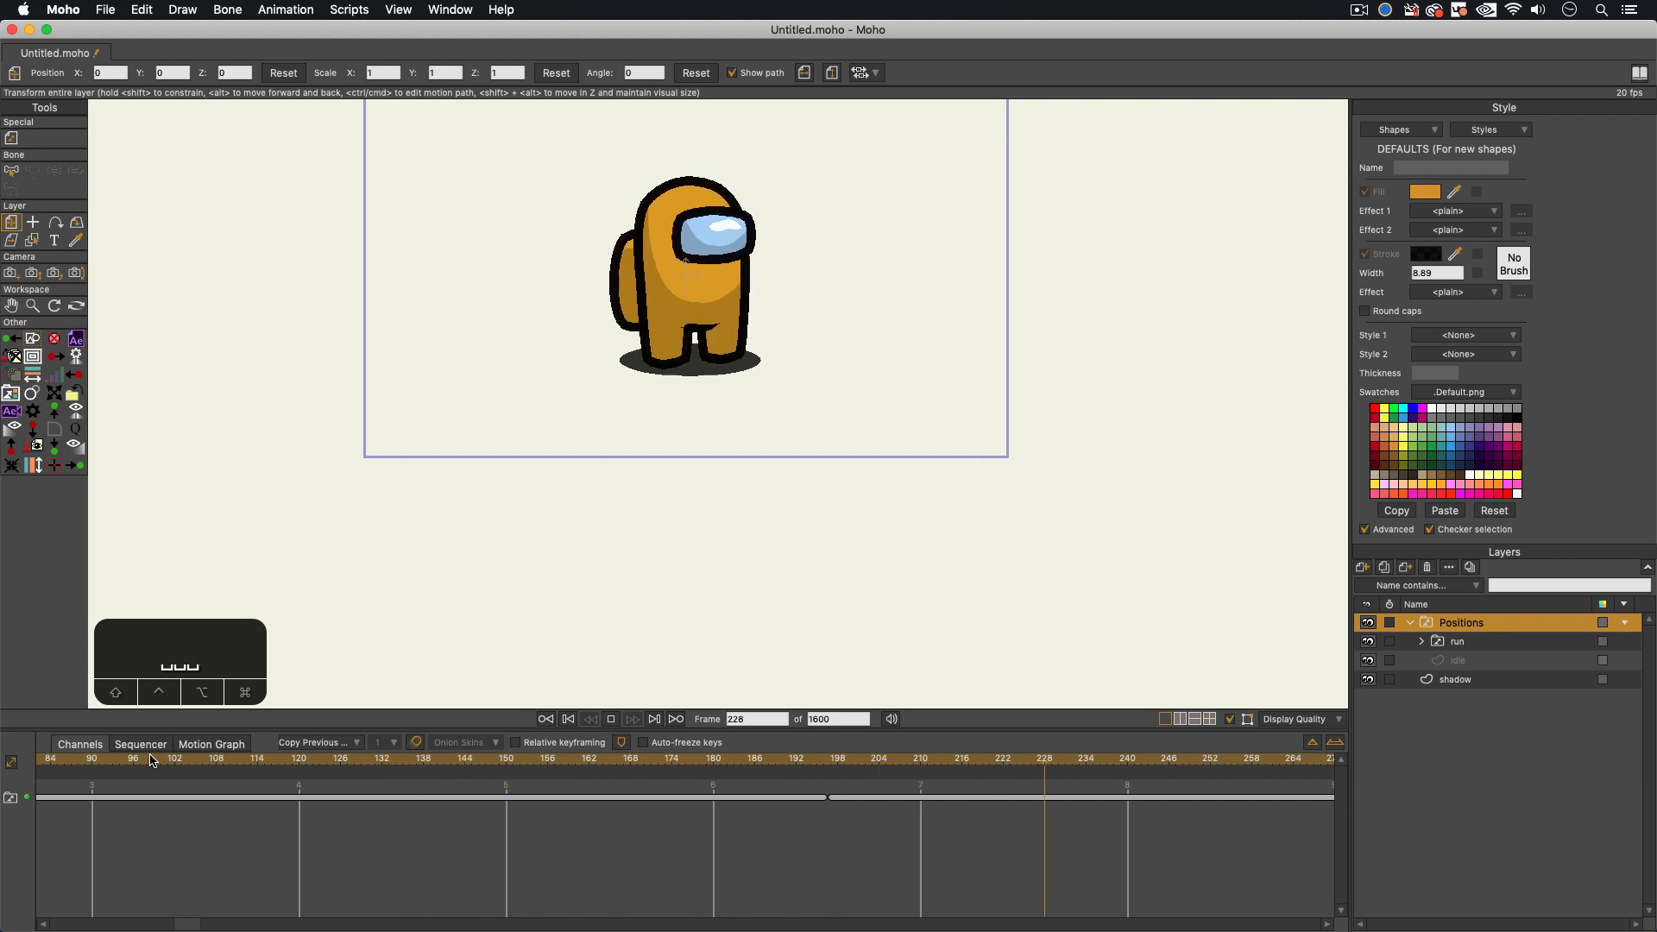
key(space)
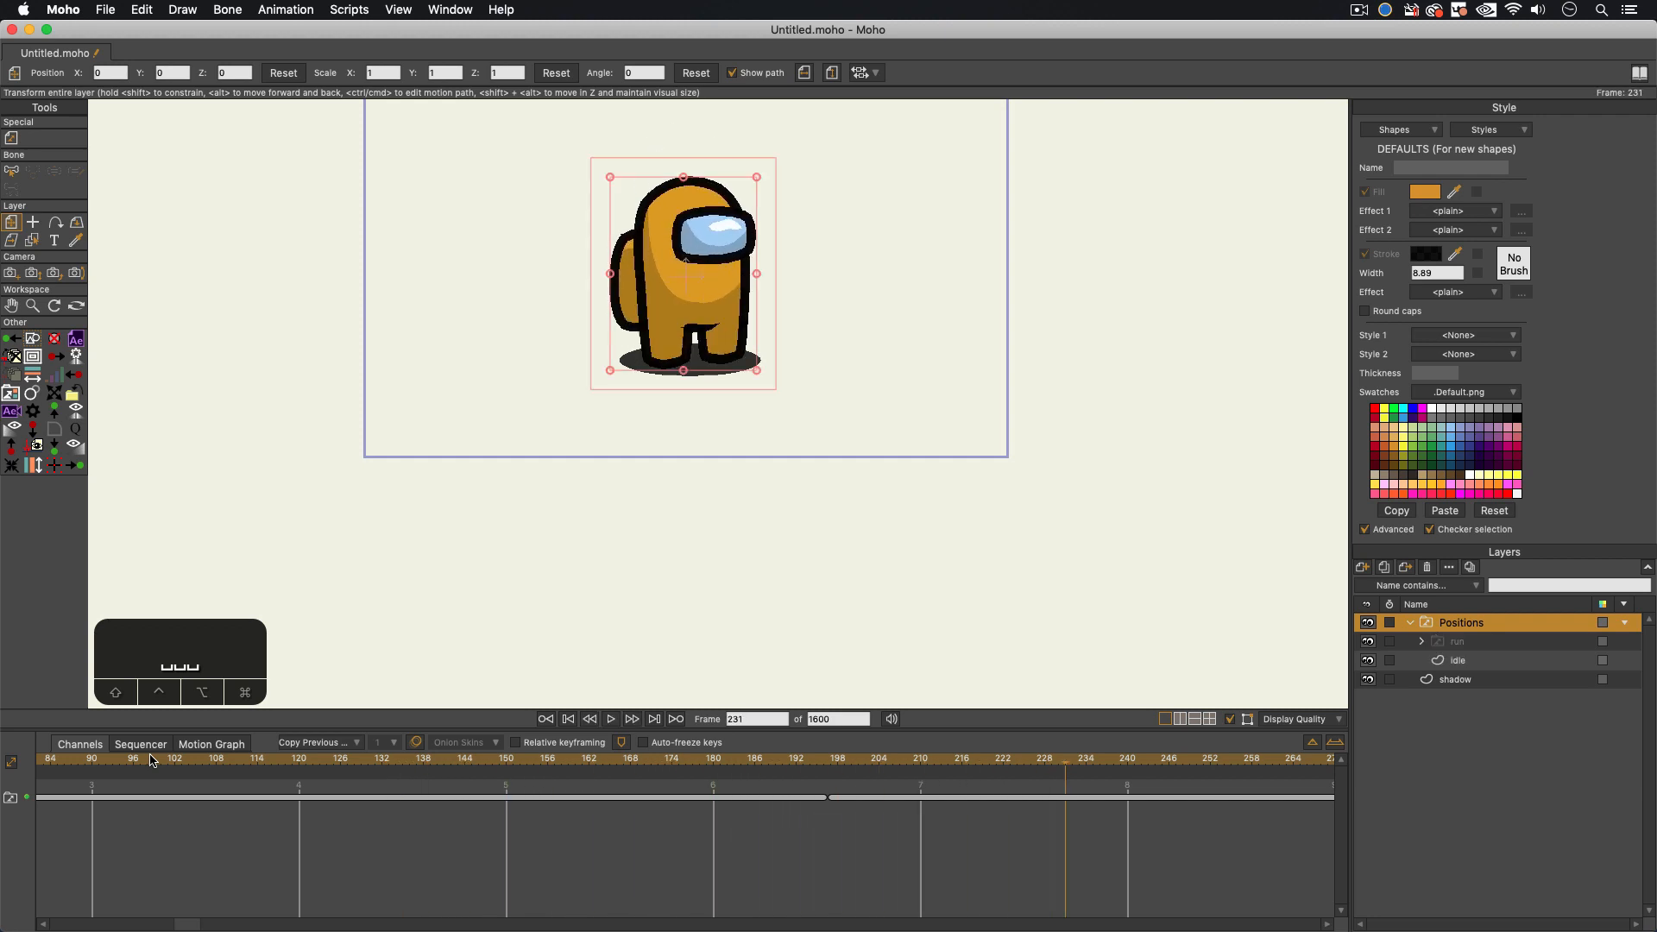
key(space)
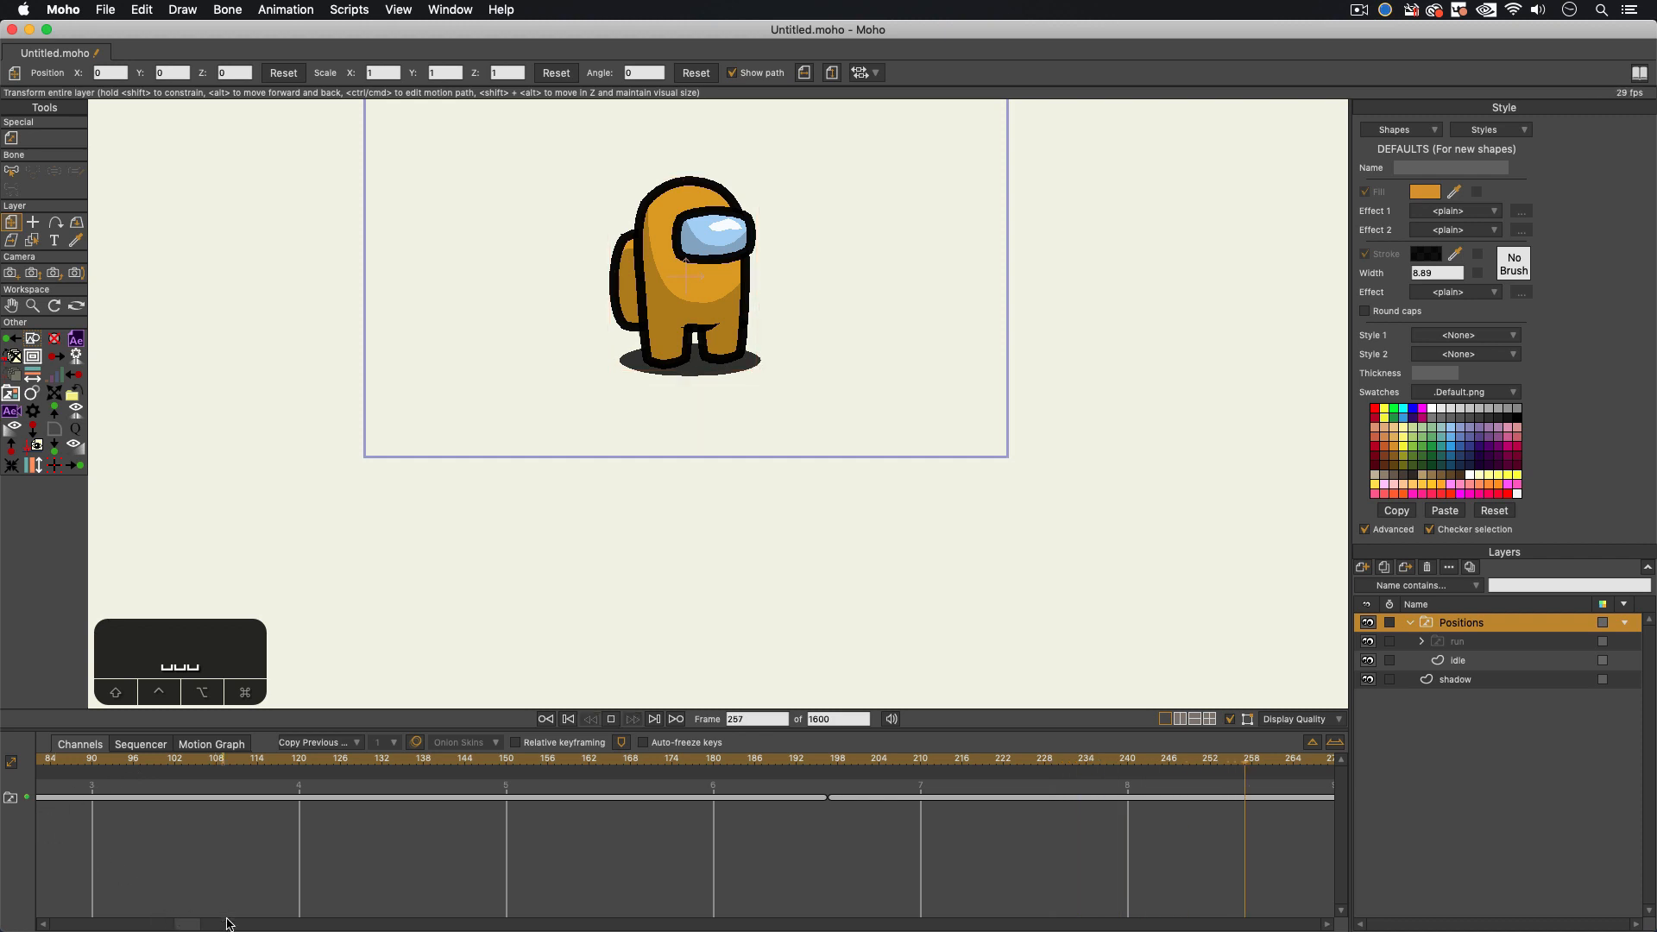
key(space)
Step: Delete all switch keyframes of the Positions layer from the timeline and return to frame 0
drag(186, 923, 2, 919)
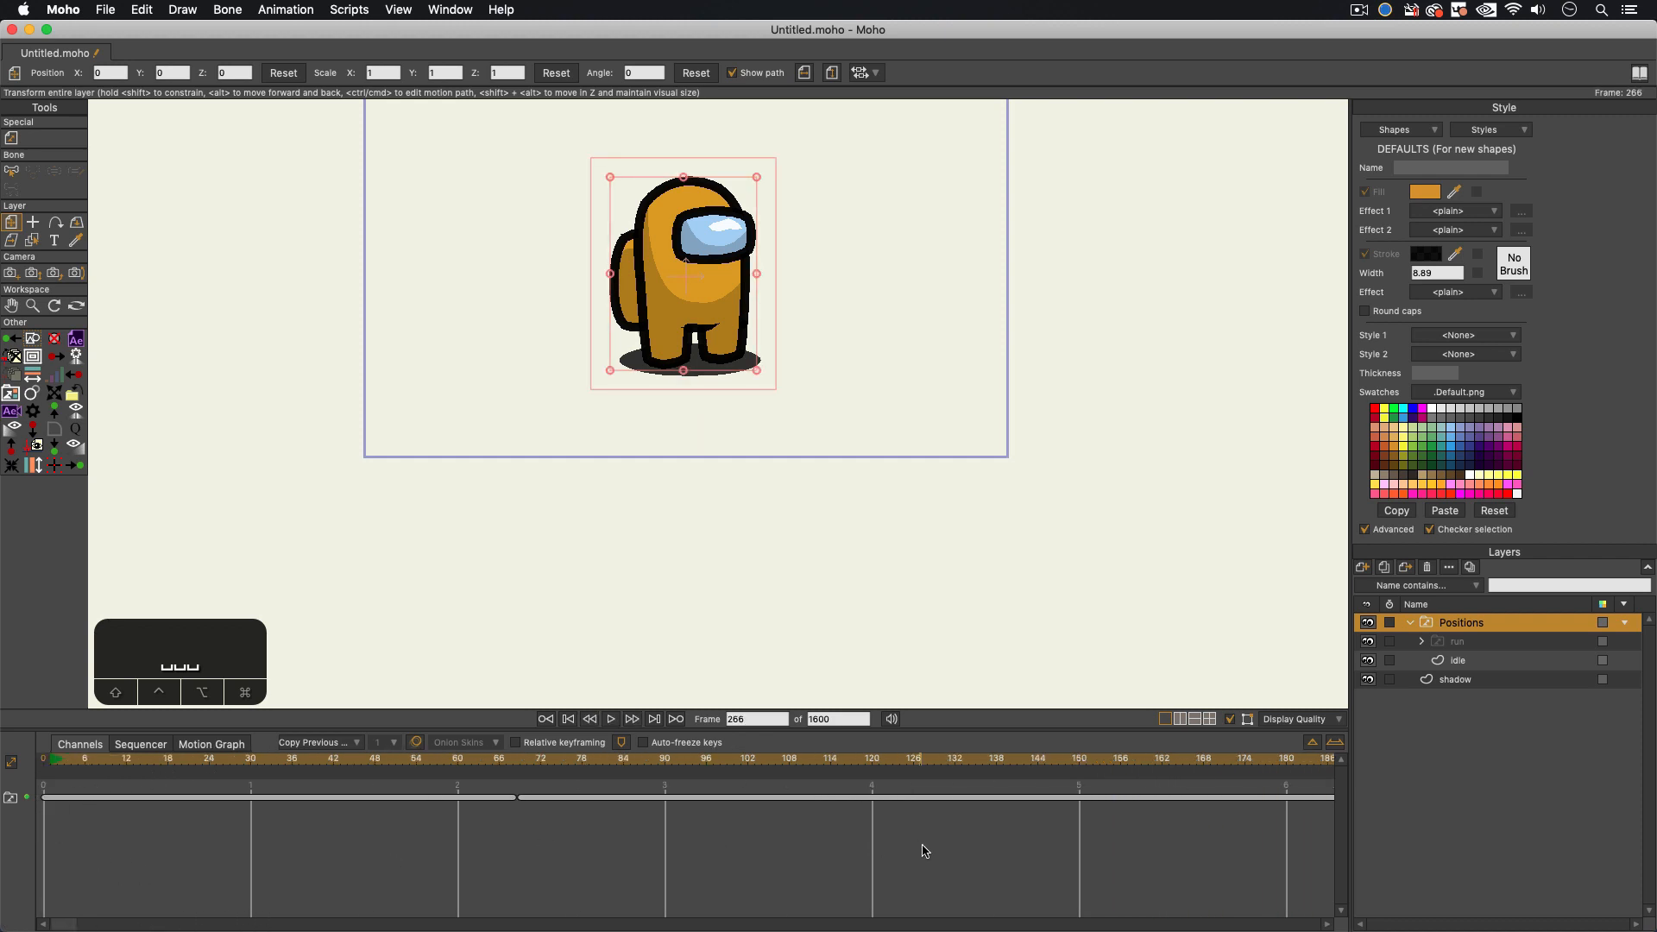
drag(950, 847, 29, 787)
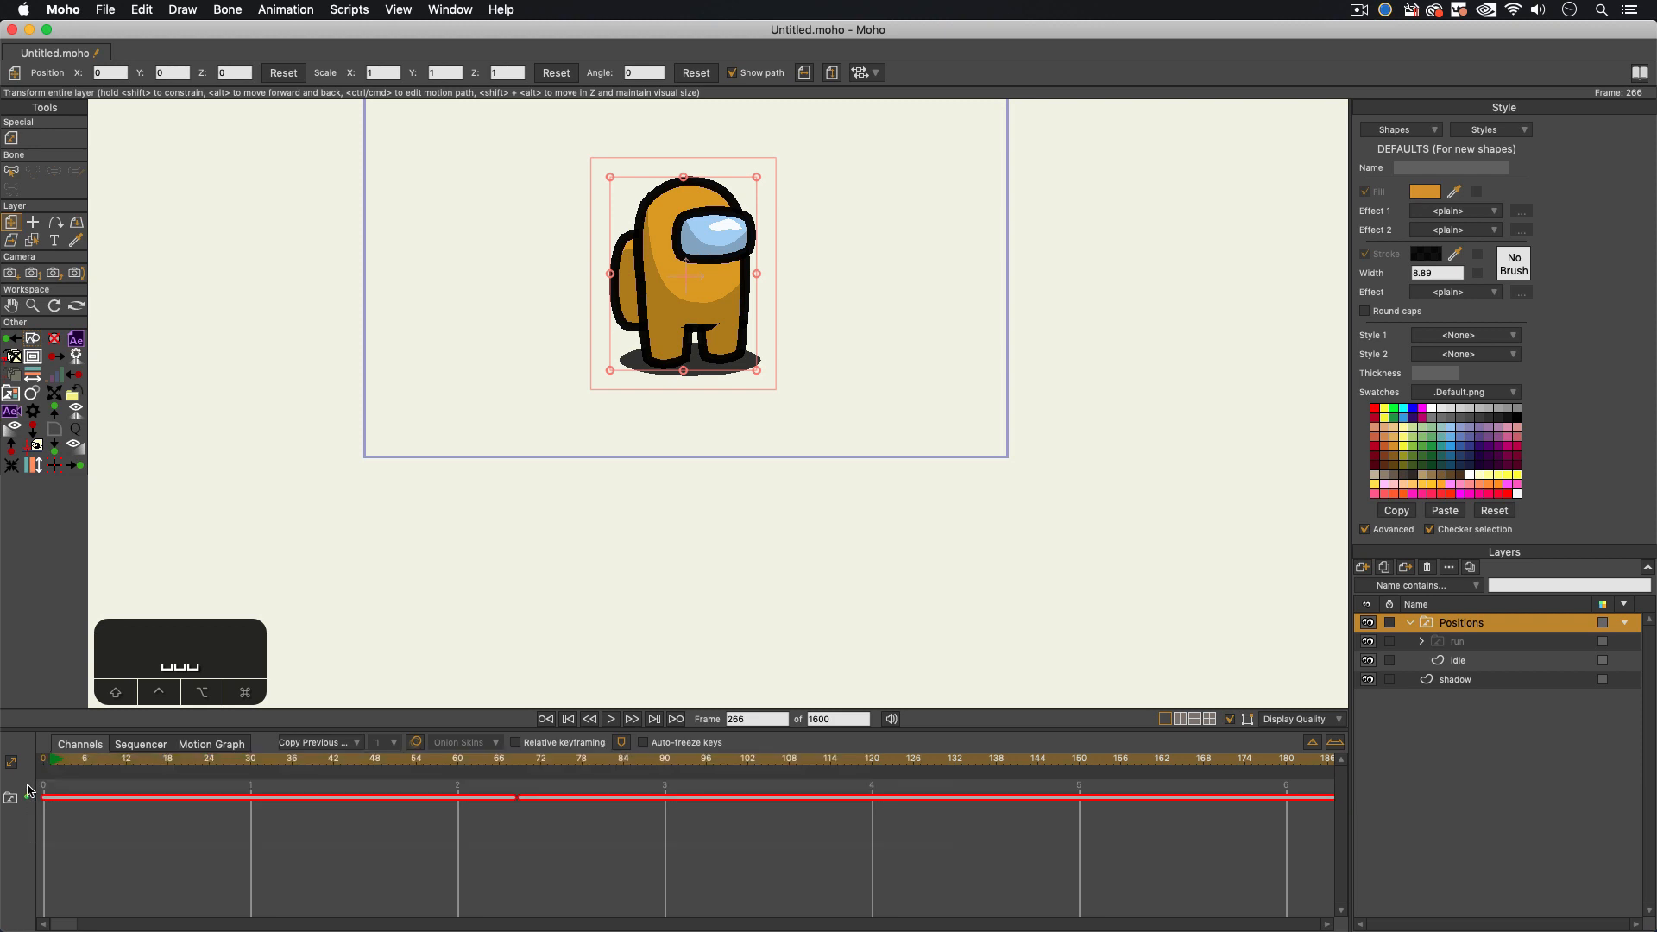
key(BackSpace)
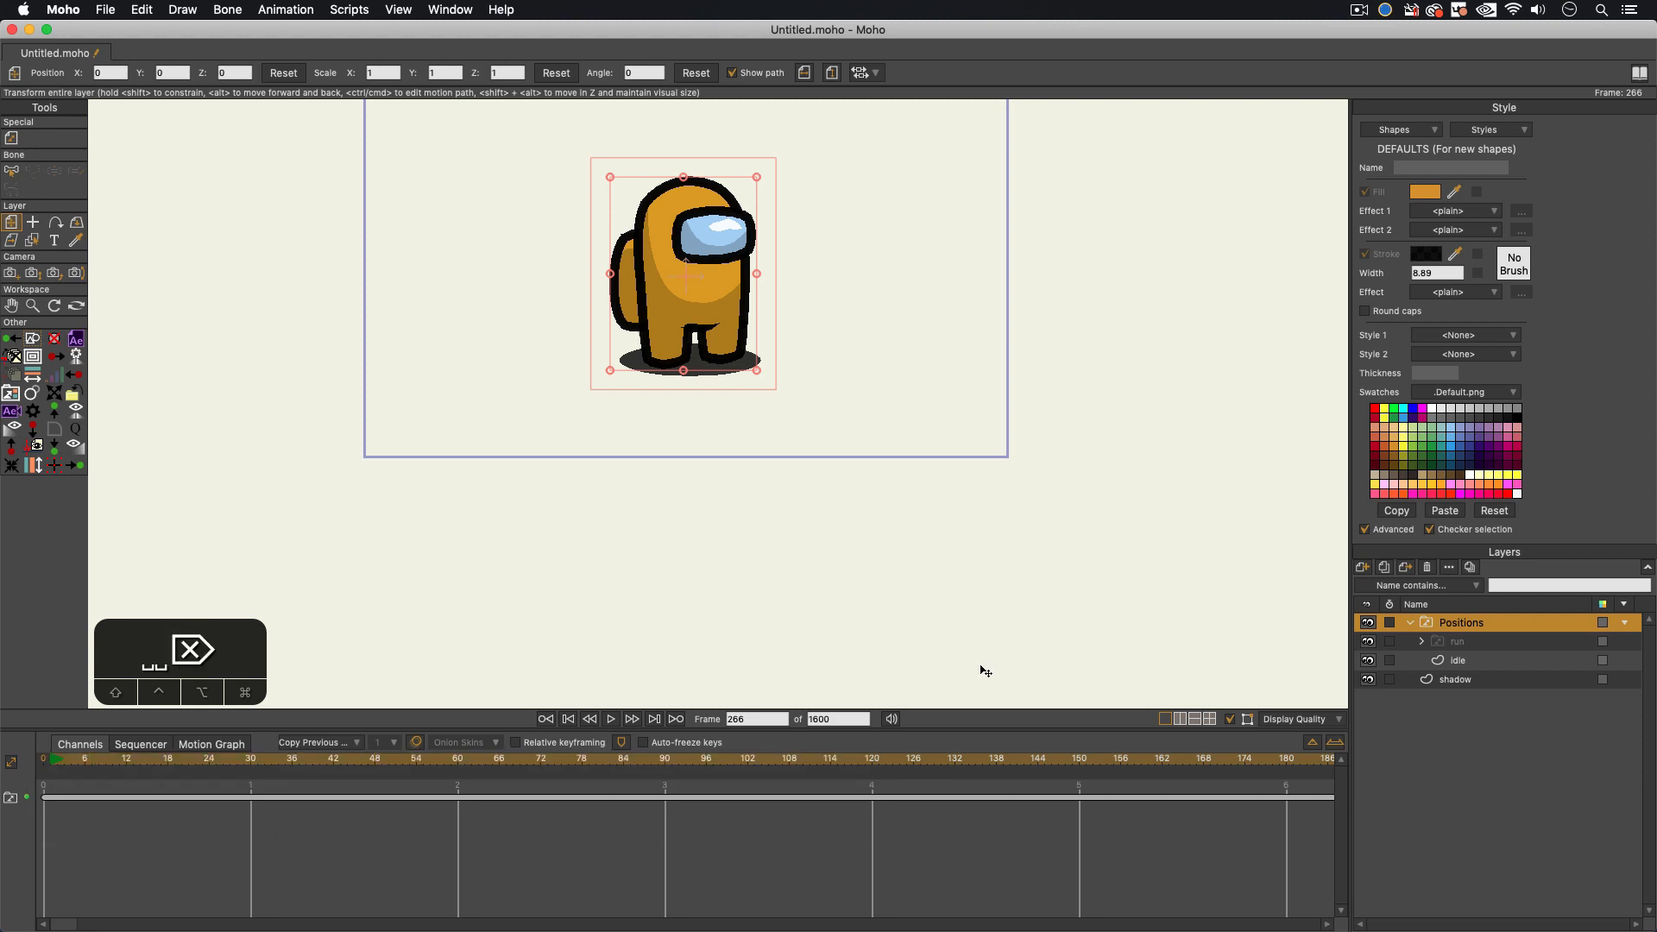
key(BackSpace)
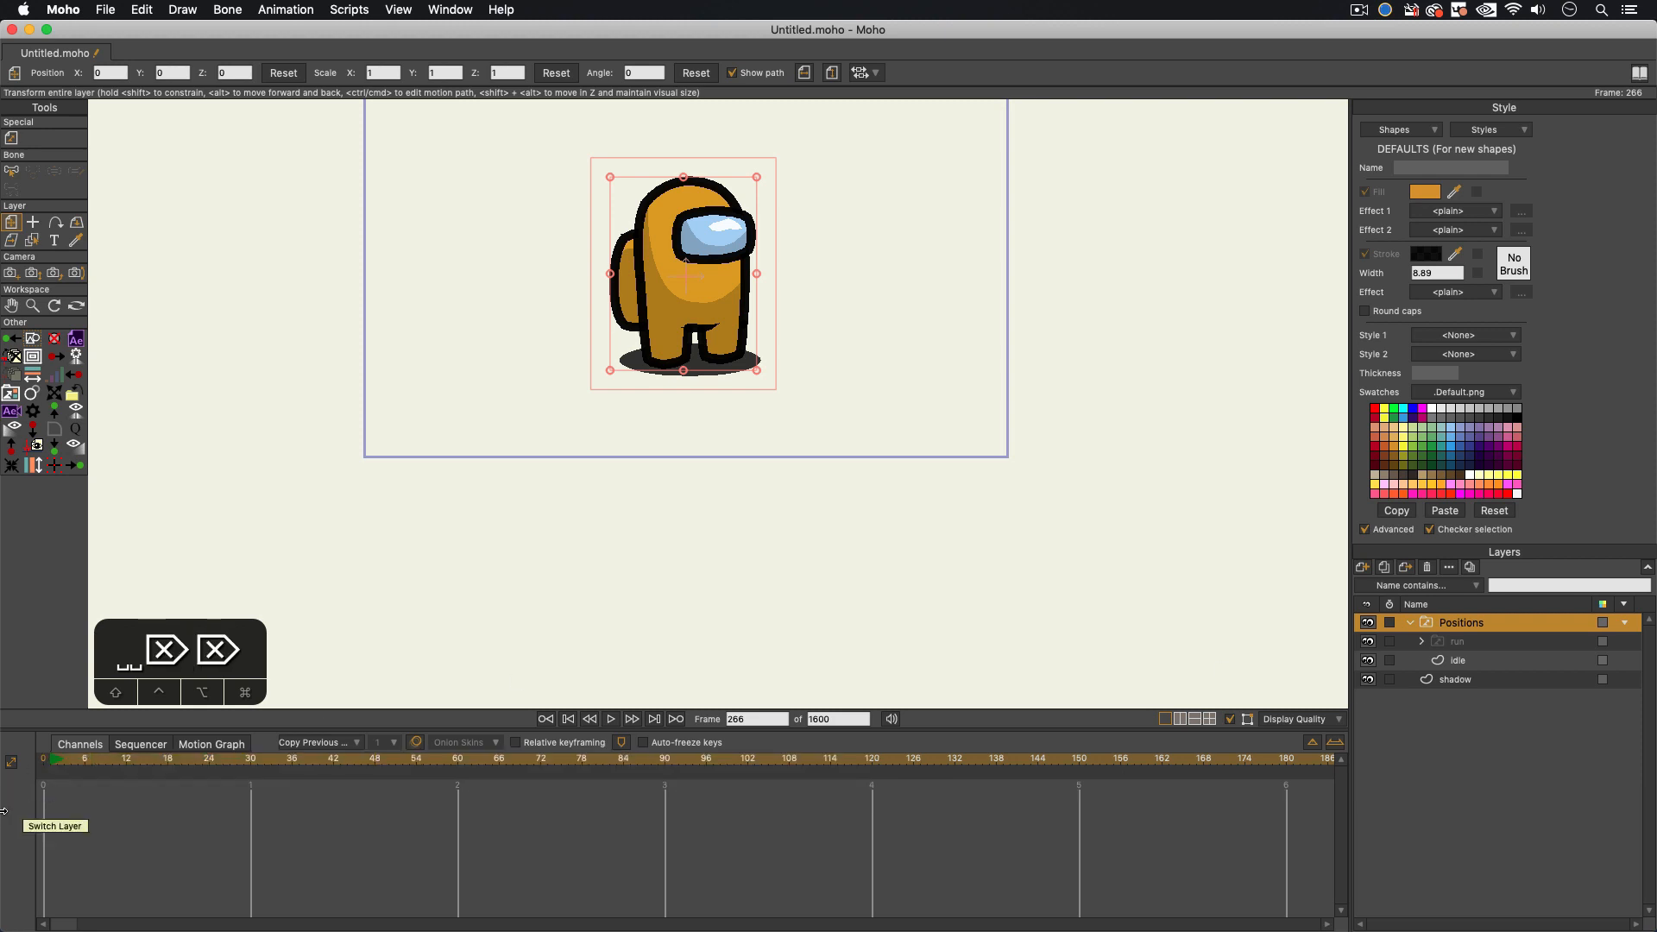
click(44, 764)
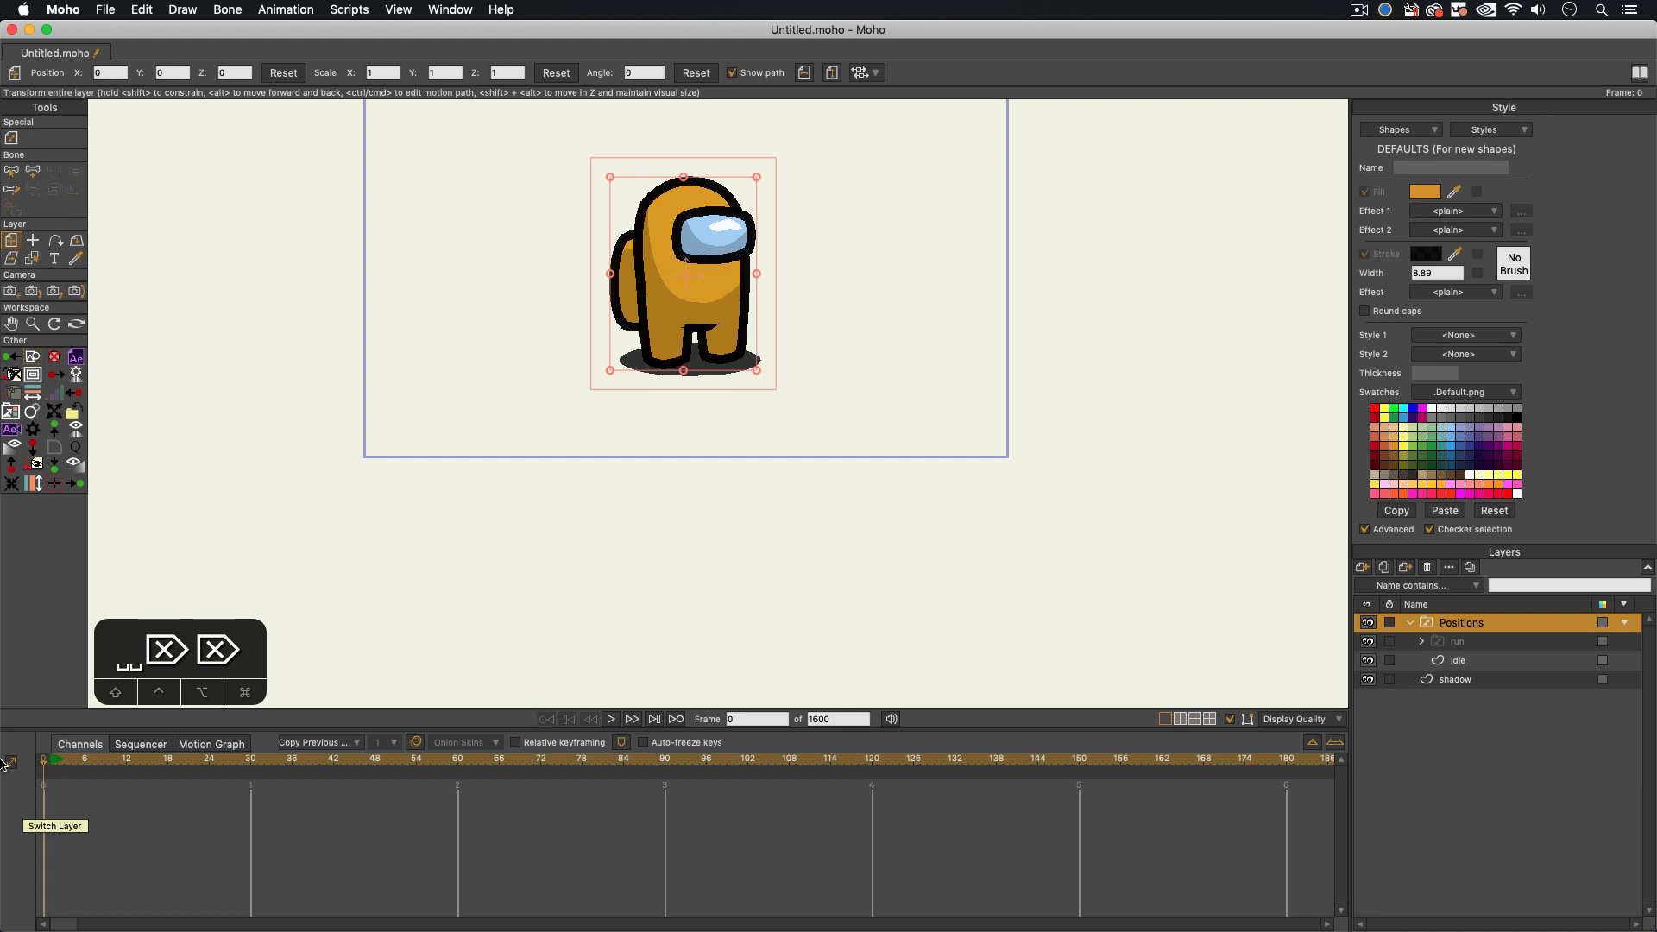
Step: Add a bone layer above the Positions layer and name it controls
click(1410, 622)
click(1411, 623)
click(1362, 567)
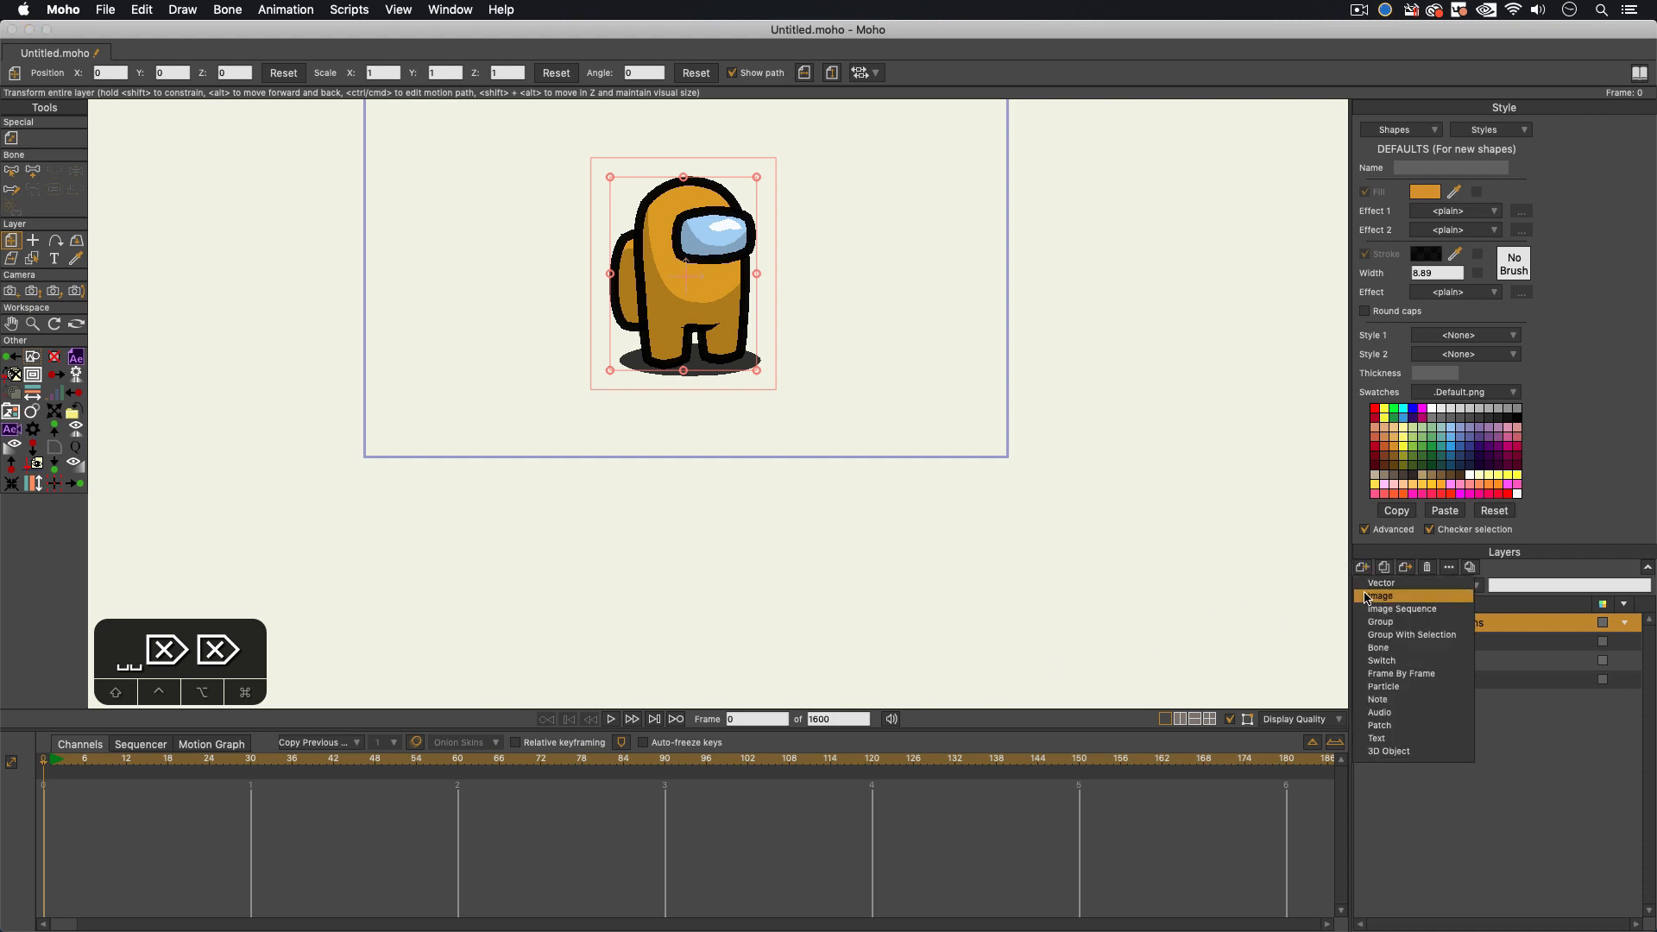
click(1378, 649)
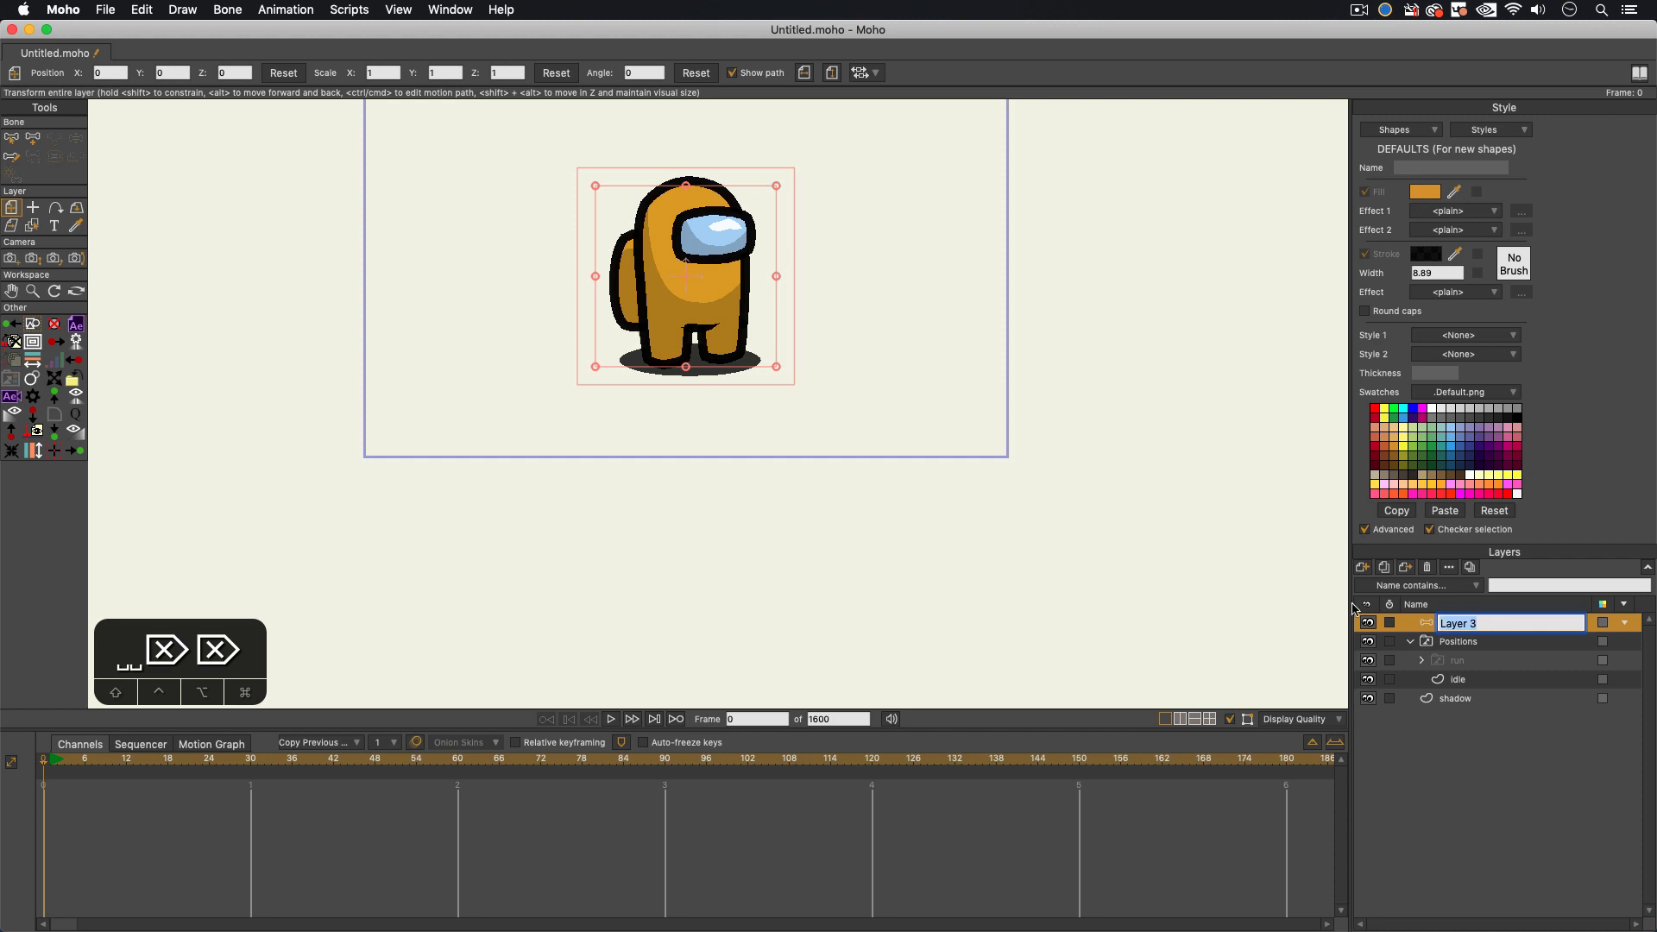
text(contro)
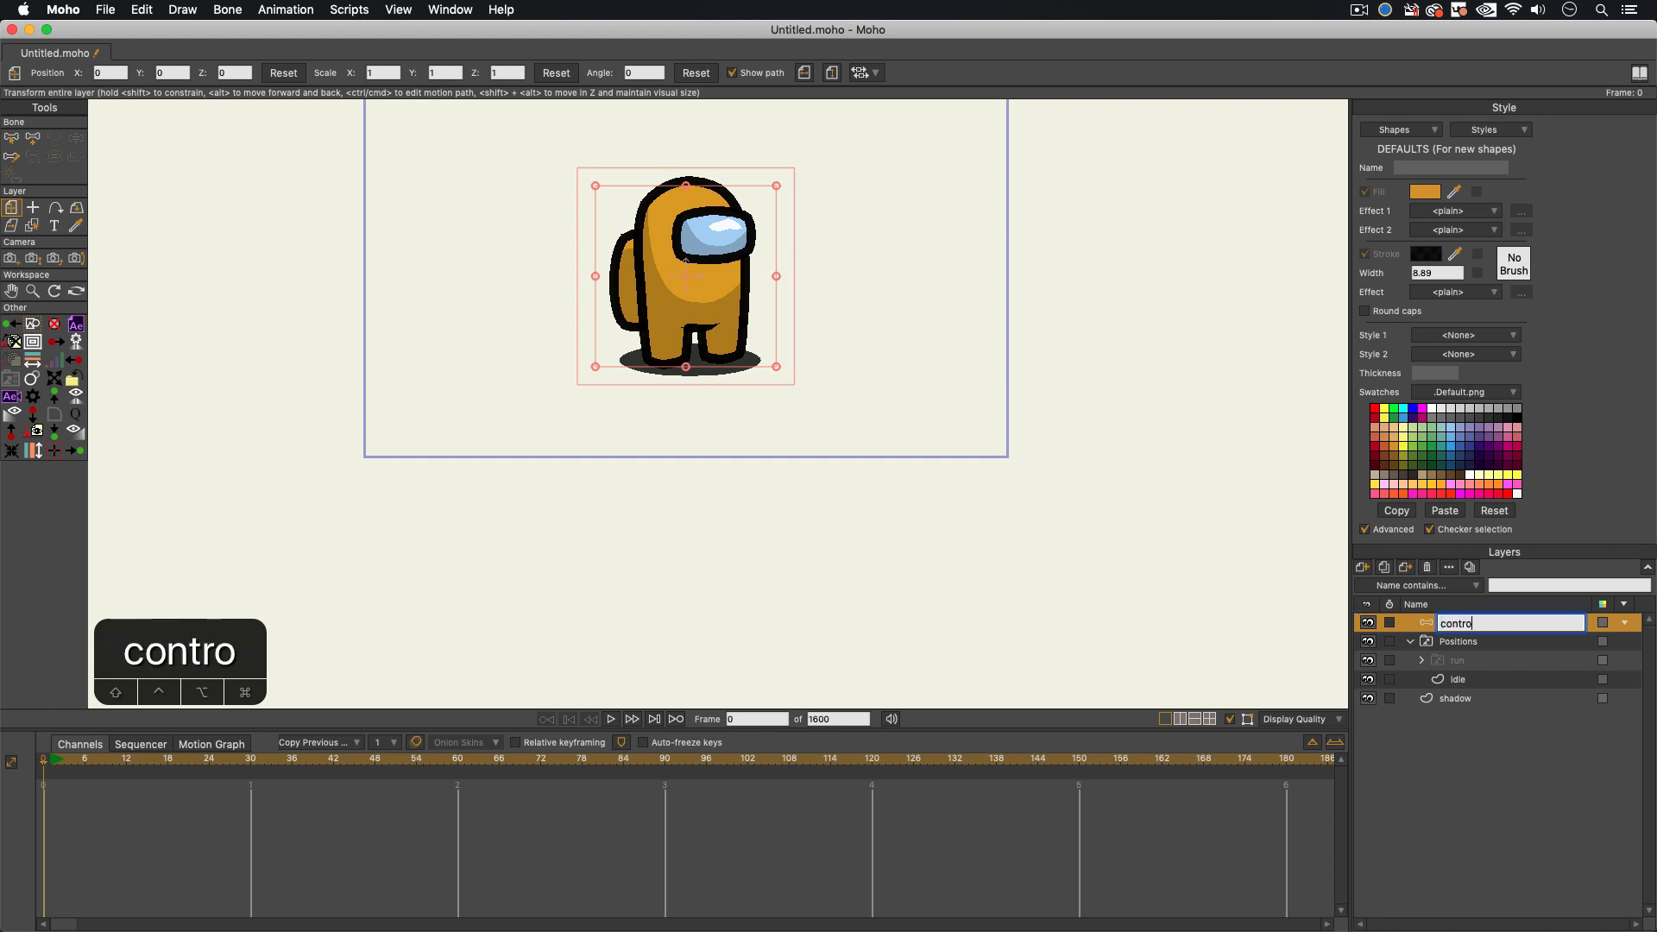
text(ls)
key(Return)
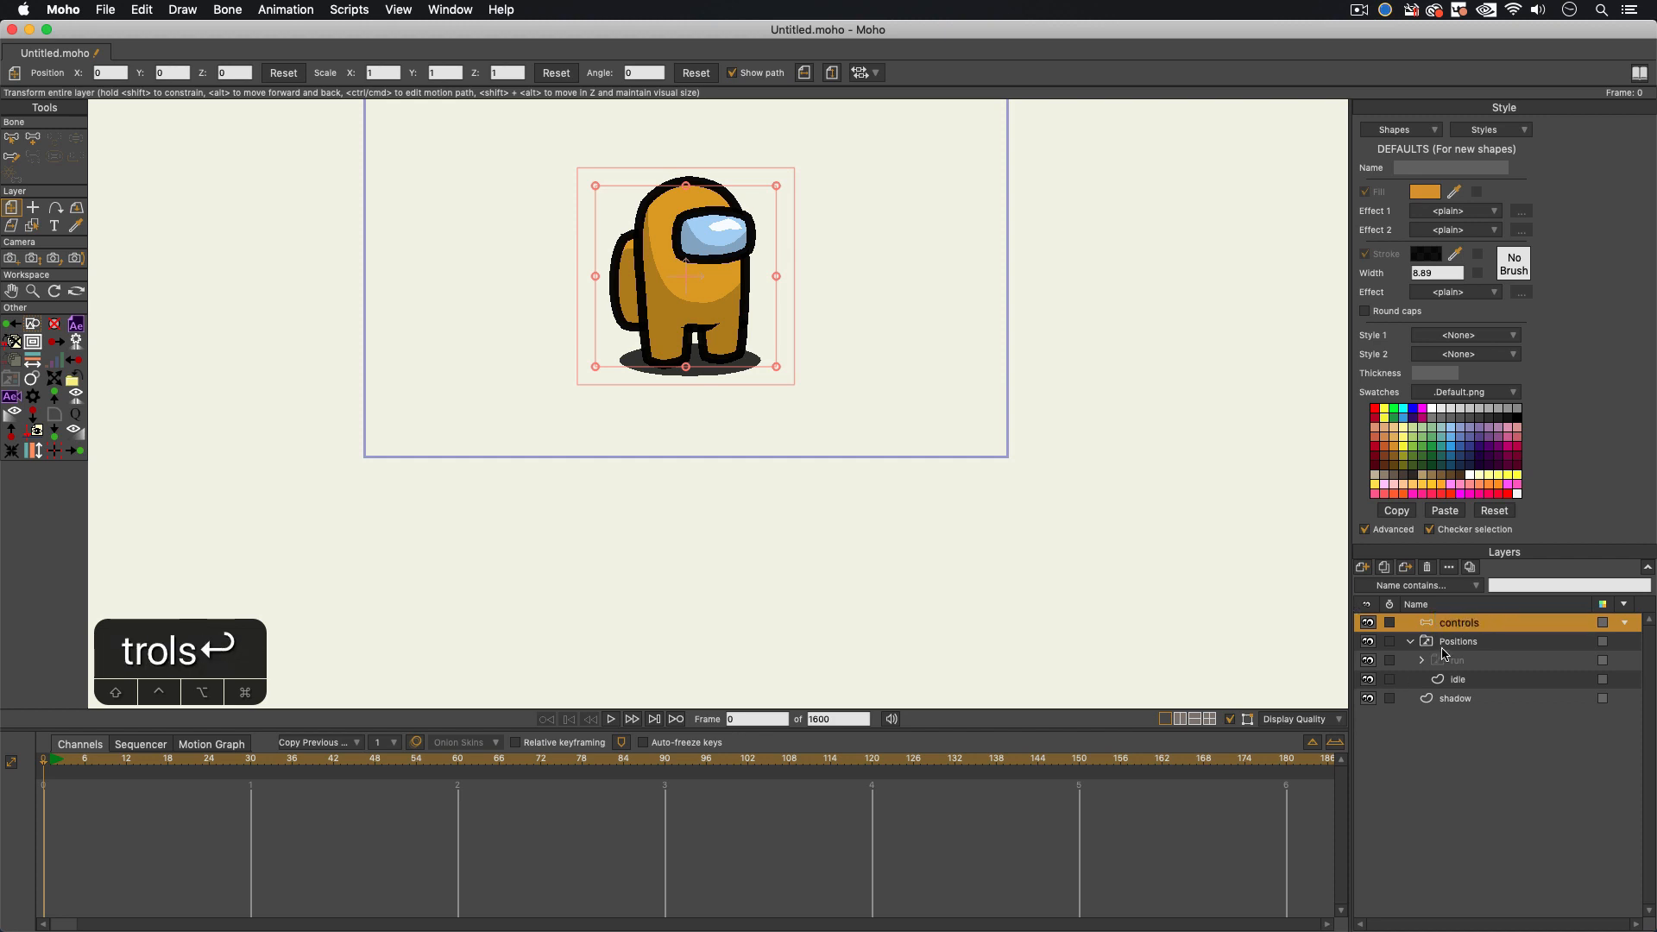
Step: Collapse the Positions switch layer and nest it inside the controls bone layer
click(1410, 641)
click(1457, 641)
drag(1457, 641, 1454, 631)
Step: Draw a vertical bone beside the character on the controls layer and check its bone strength
click(1446, 625)
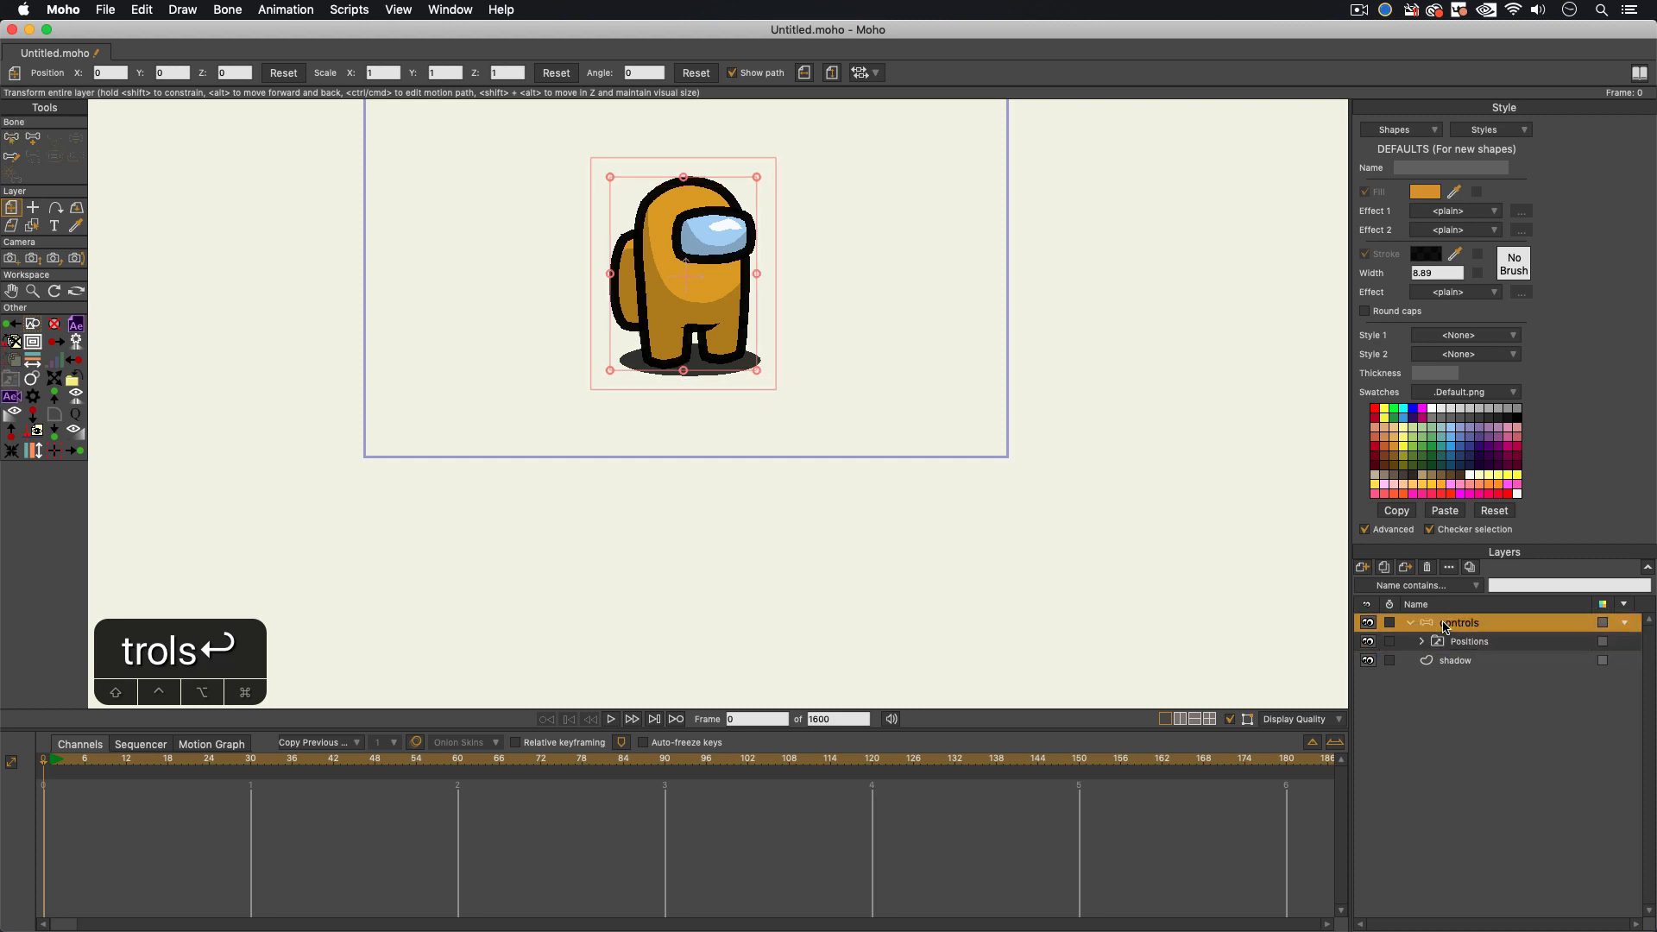
drag(529, 364, 570, 545)
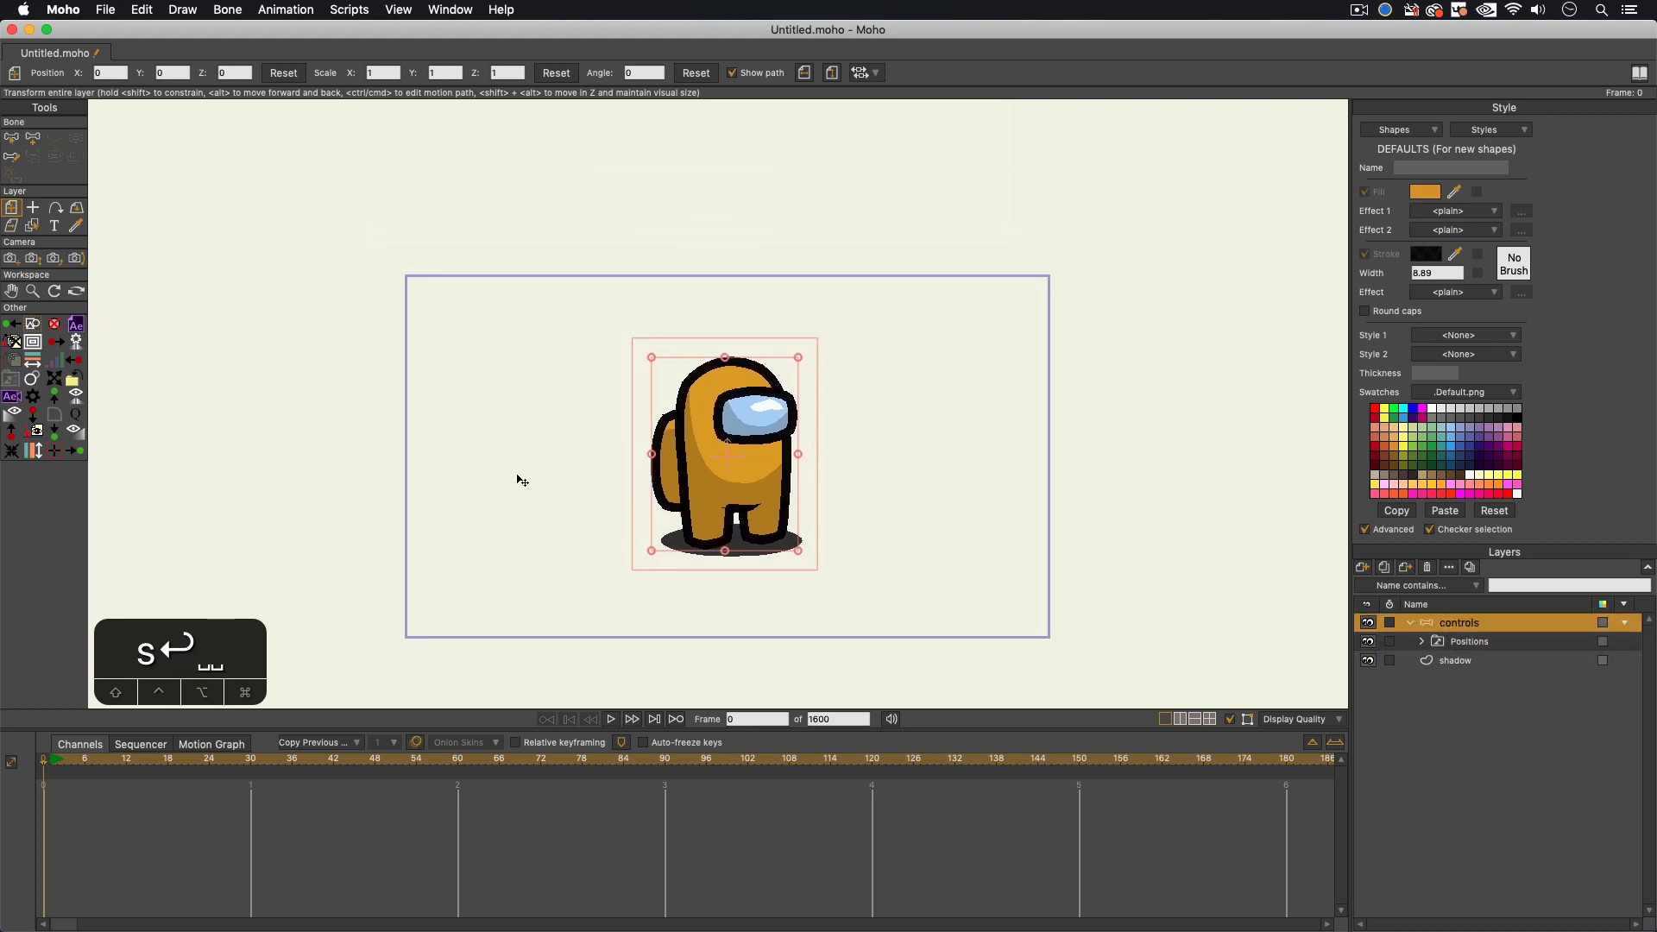
key(a)
drag(529, 446, 532, 350)
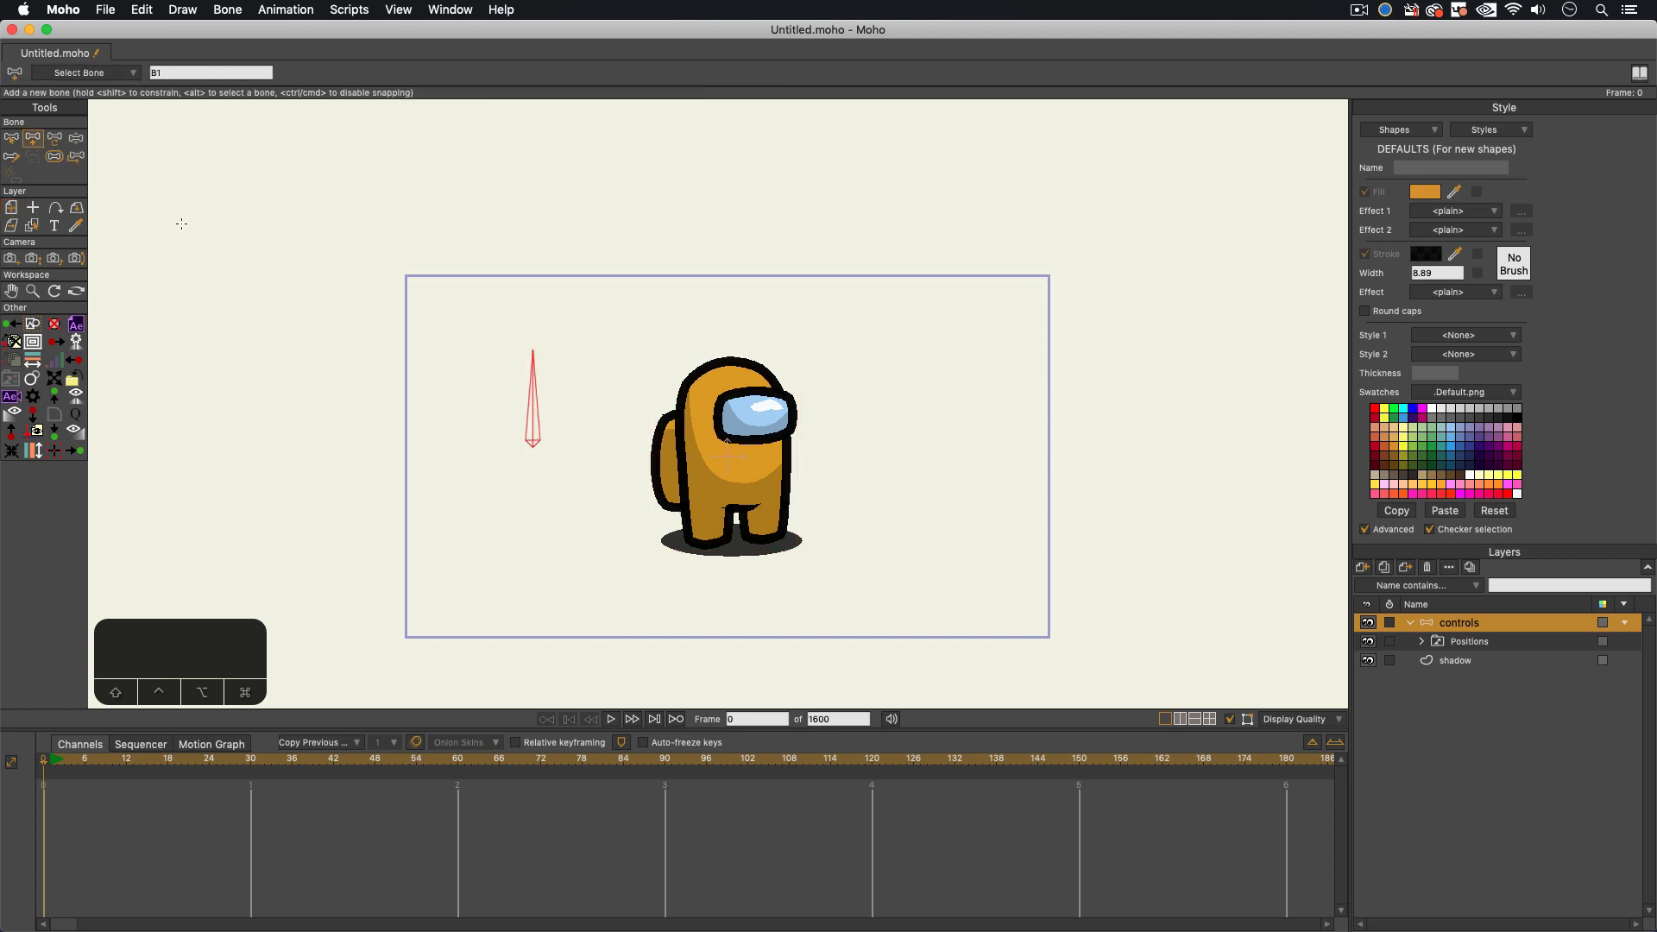
click(54, 156)
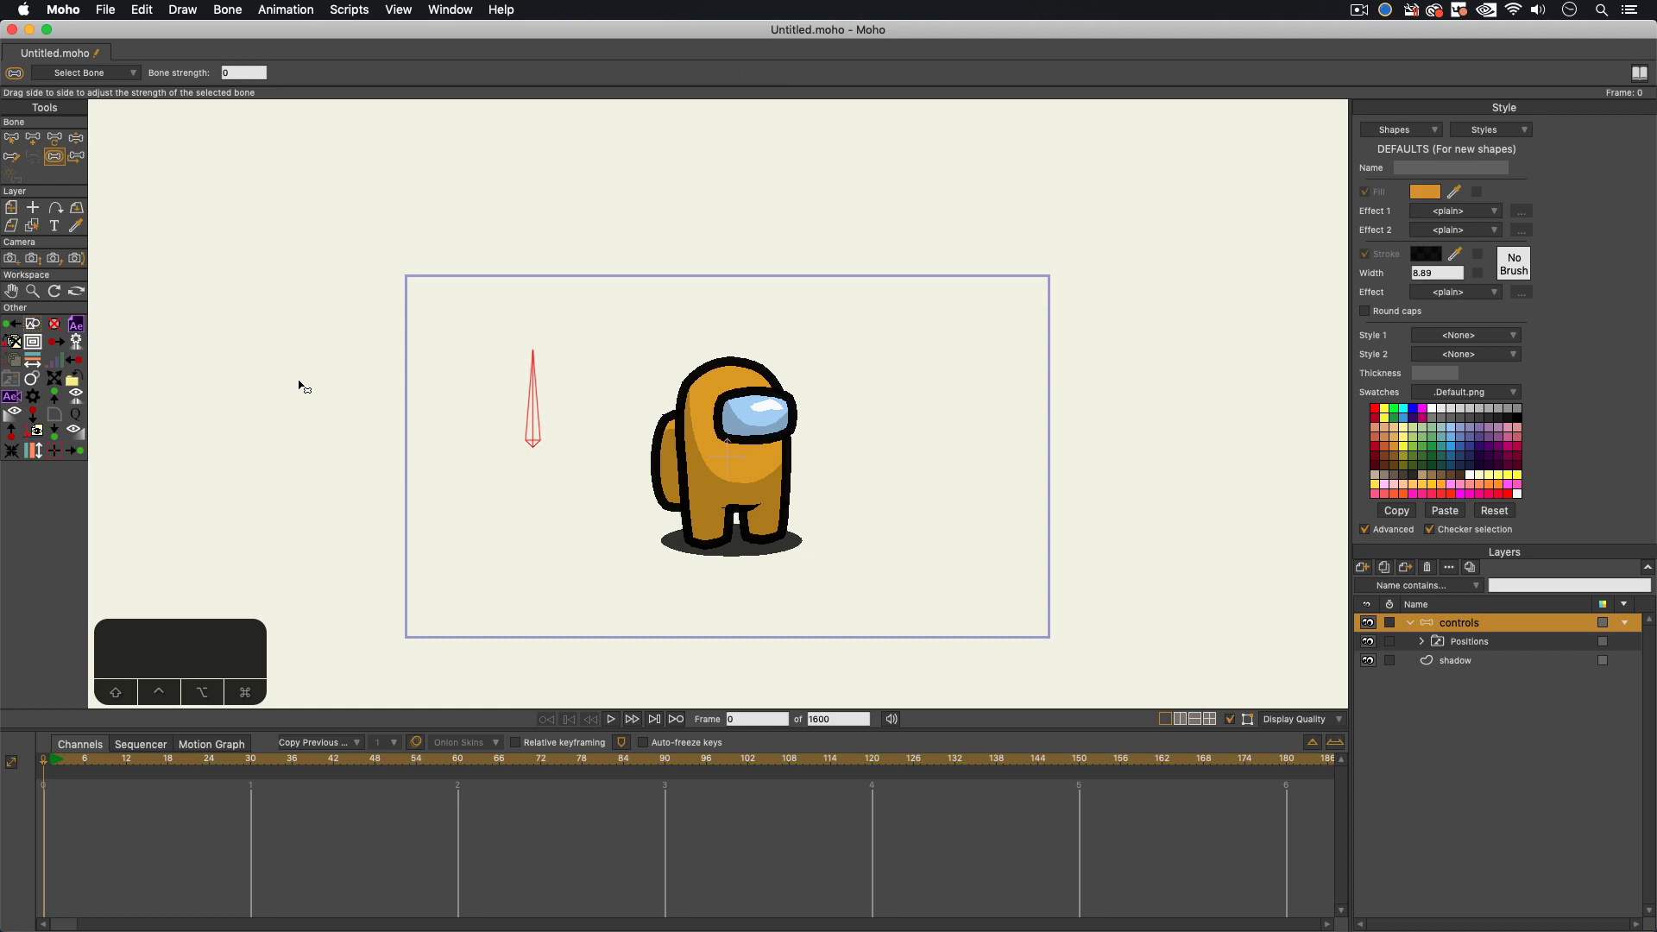
Step: Rename the new bone on the controls layer to control
key(b)
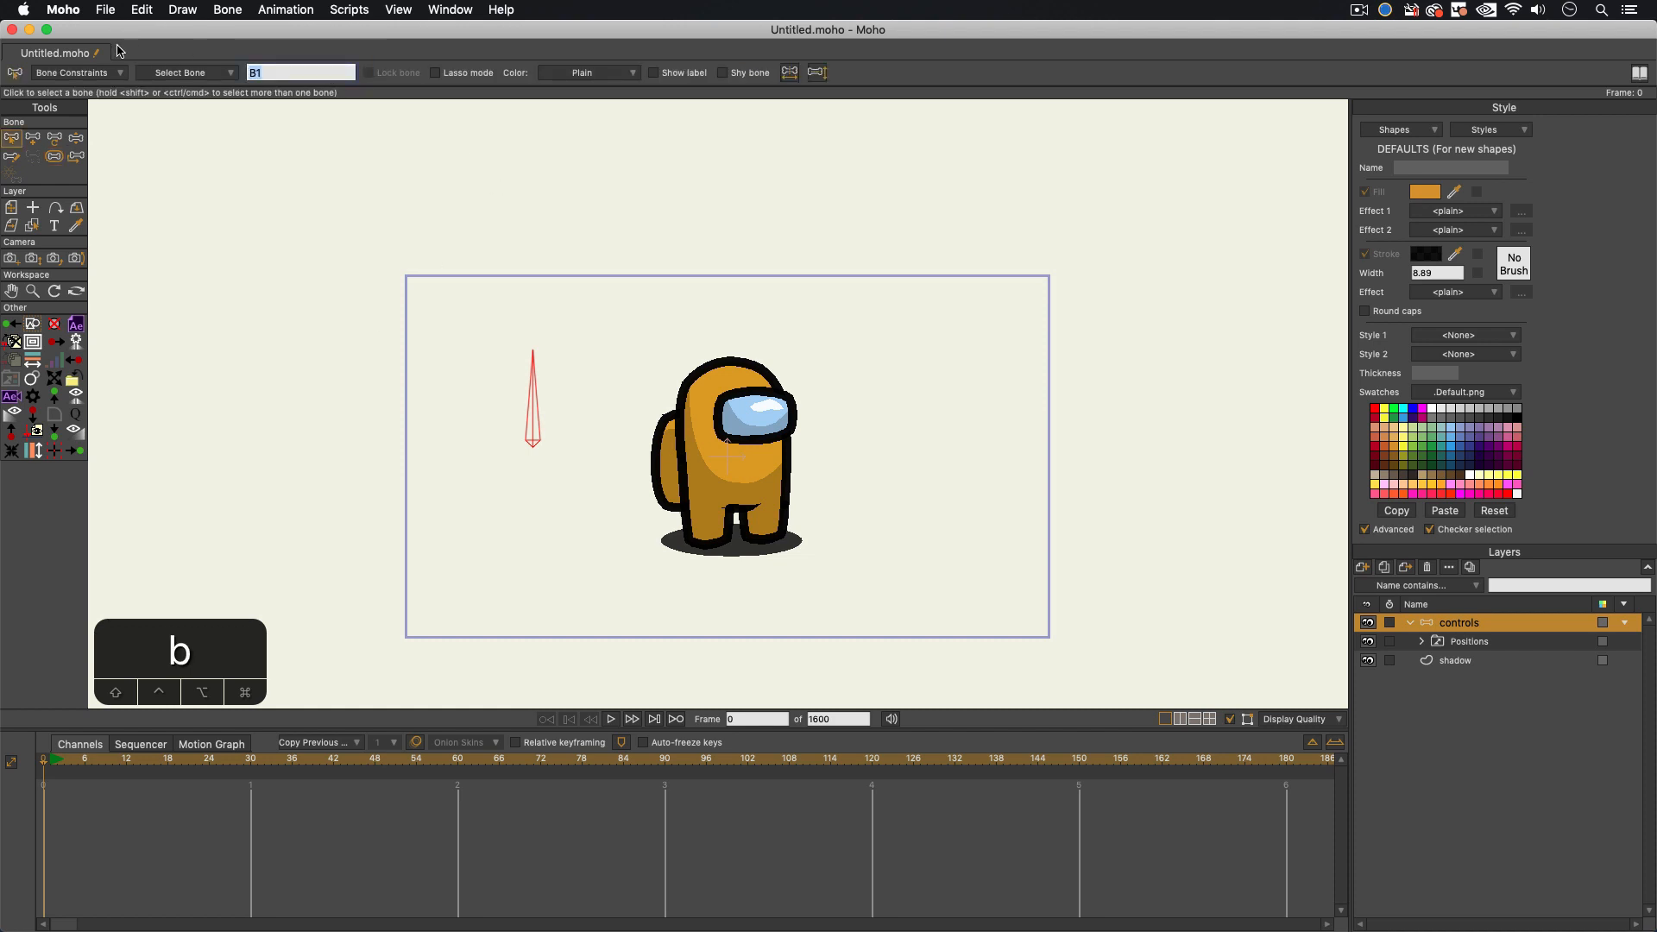
text(color)
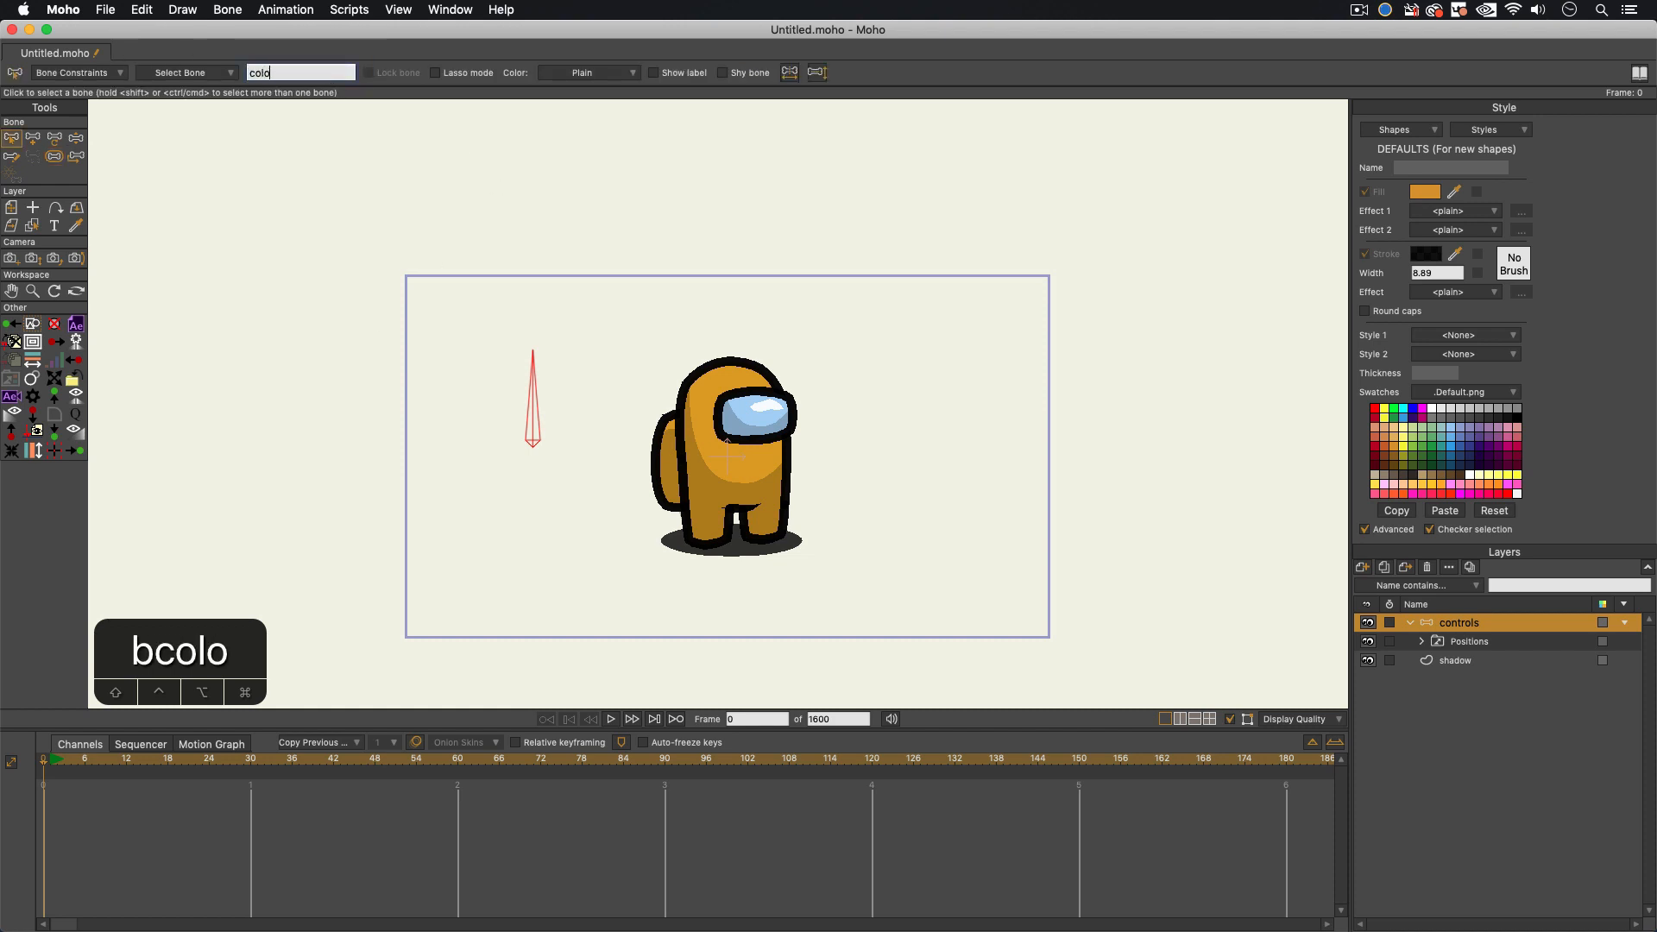
key(BackSpace)
key(BackSpace)
key(BackSpace)
text(ntorl)
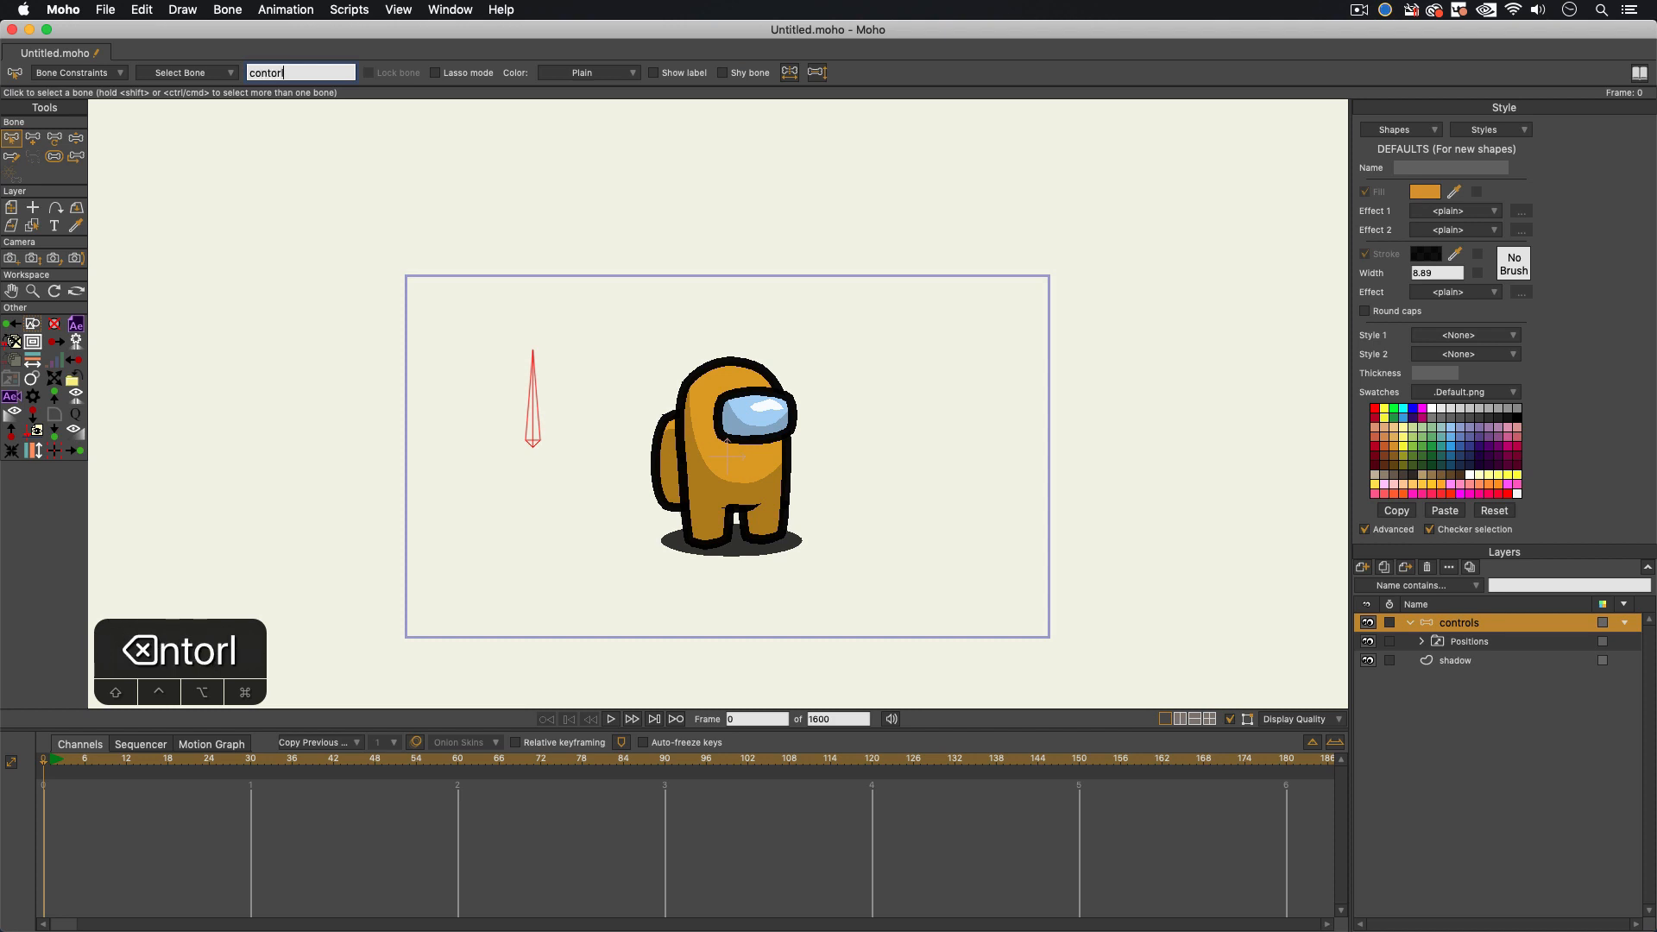
key(BackSpace)
key(BackSpace)
key(BackSpace)
text(rol)
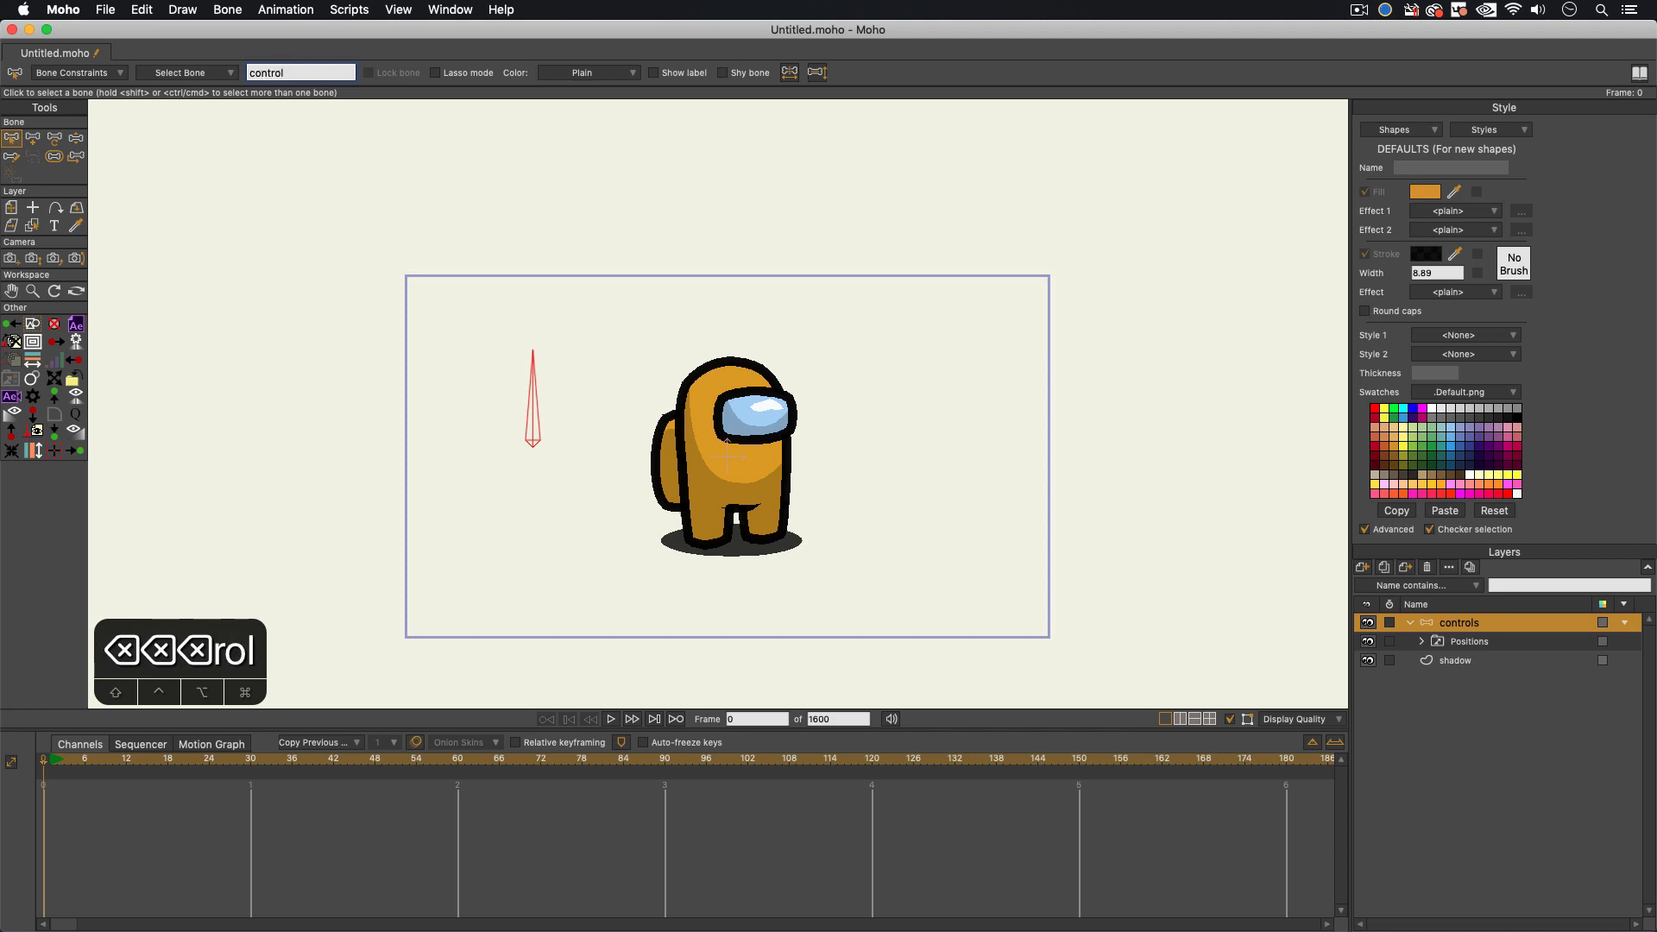
key(Return)
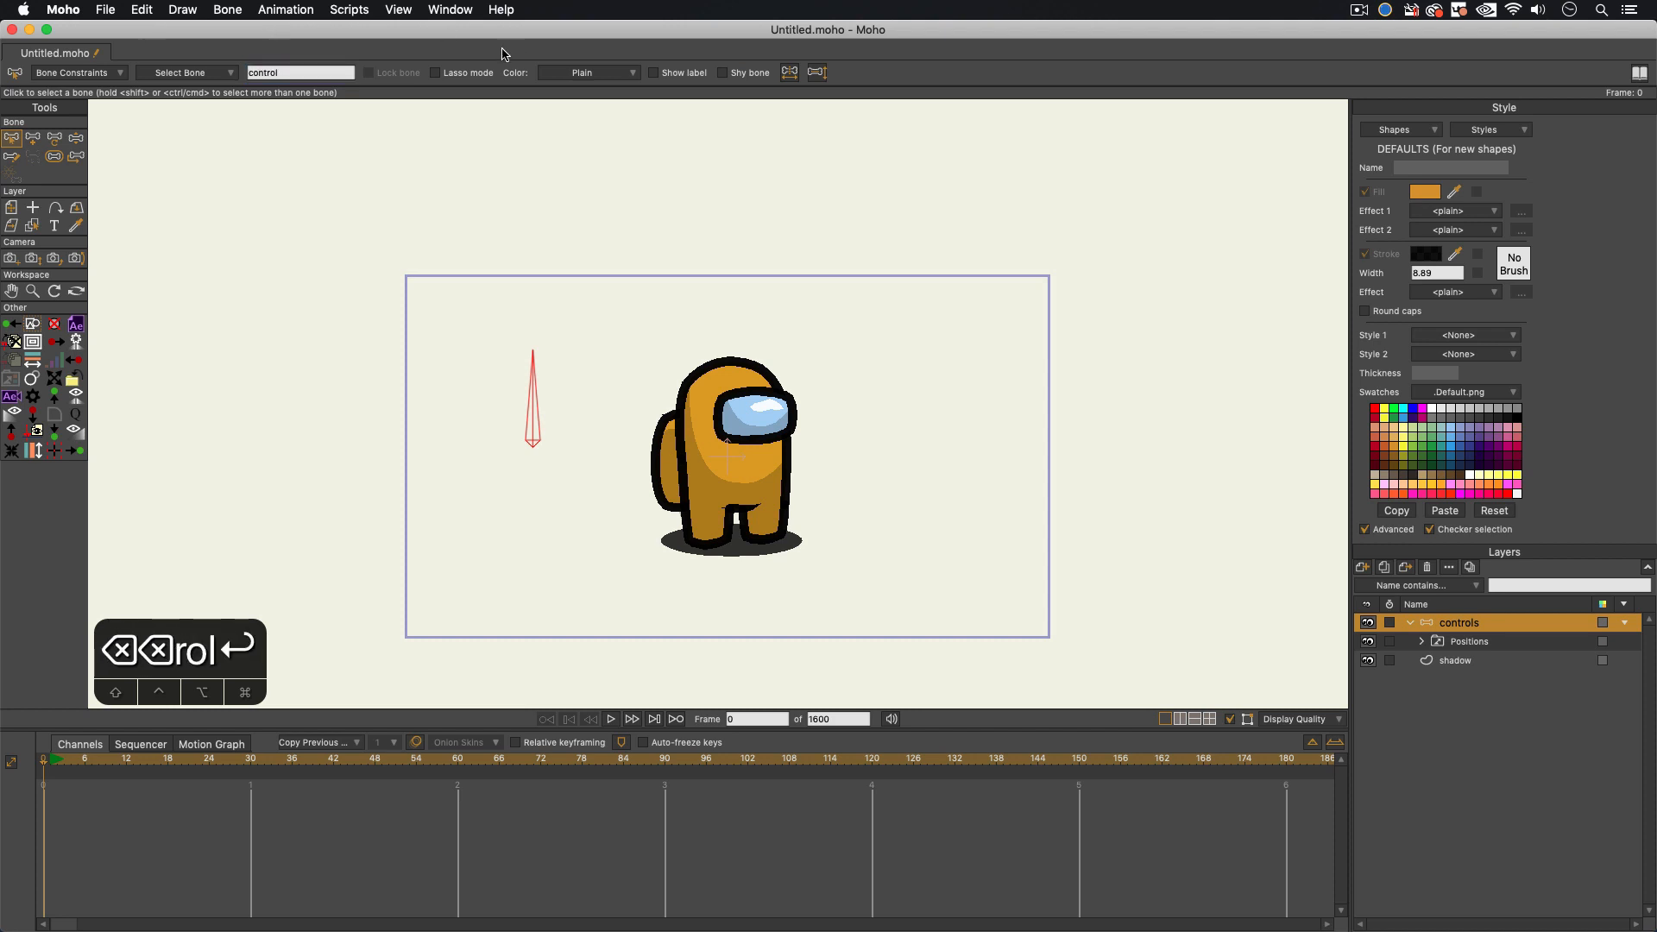
Step: Show the control bone's label and set its color to Cadet Blue
click(653, 73)
click(603, 78)
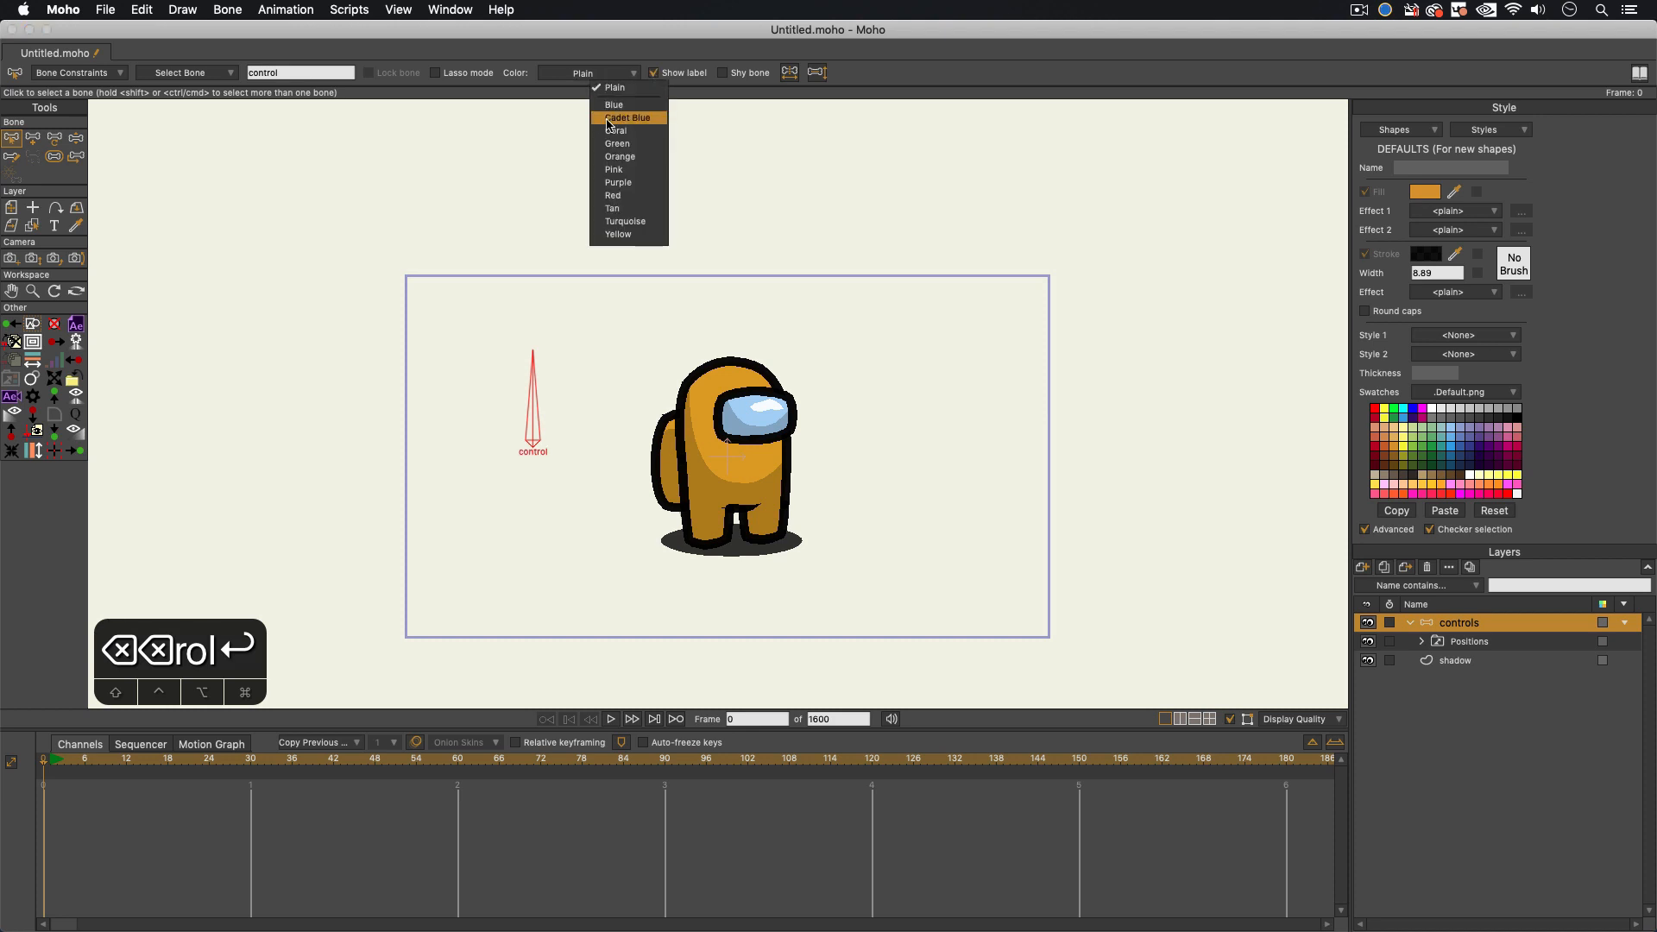
click(608, 117)
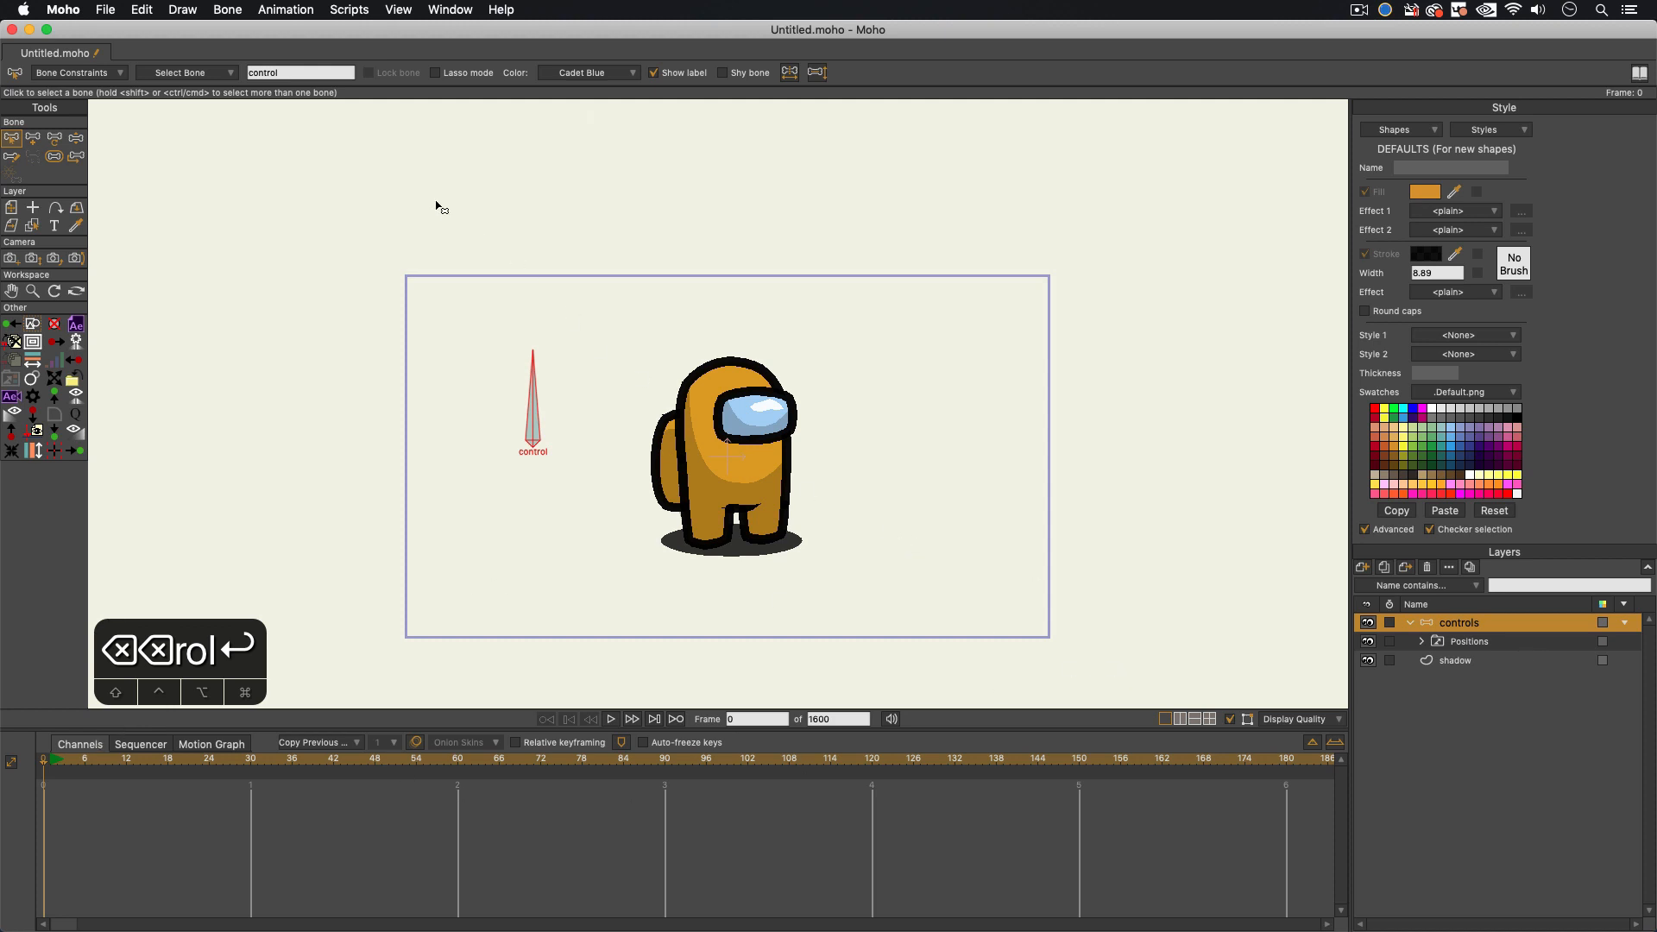
Step: Create a new action named body positions for the controls layer
click(439, 9)
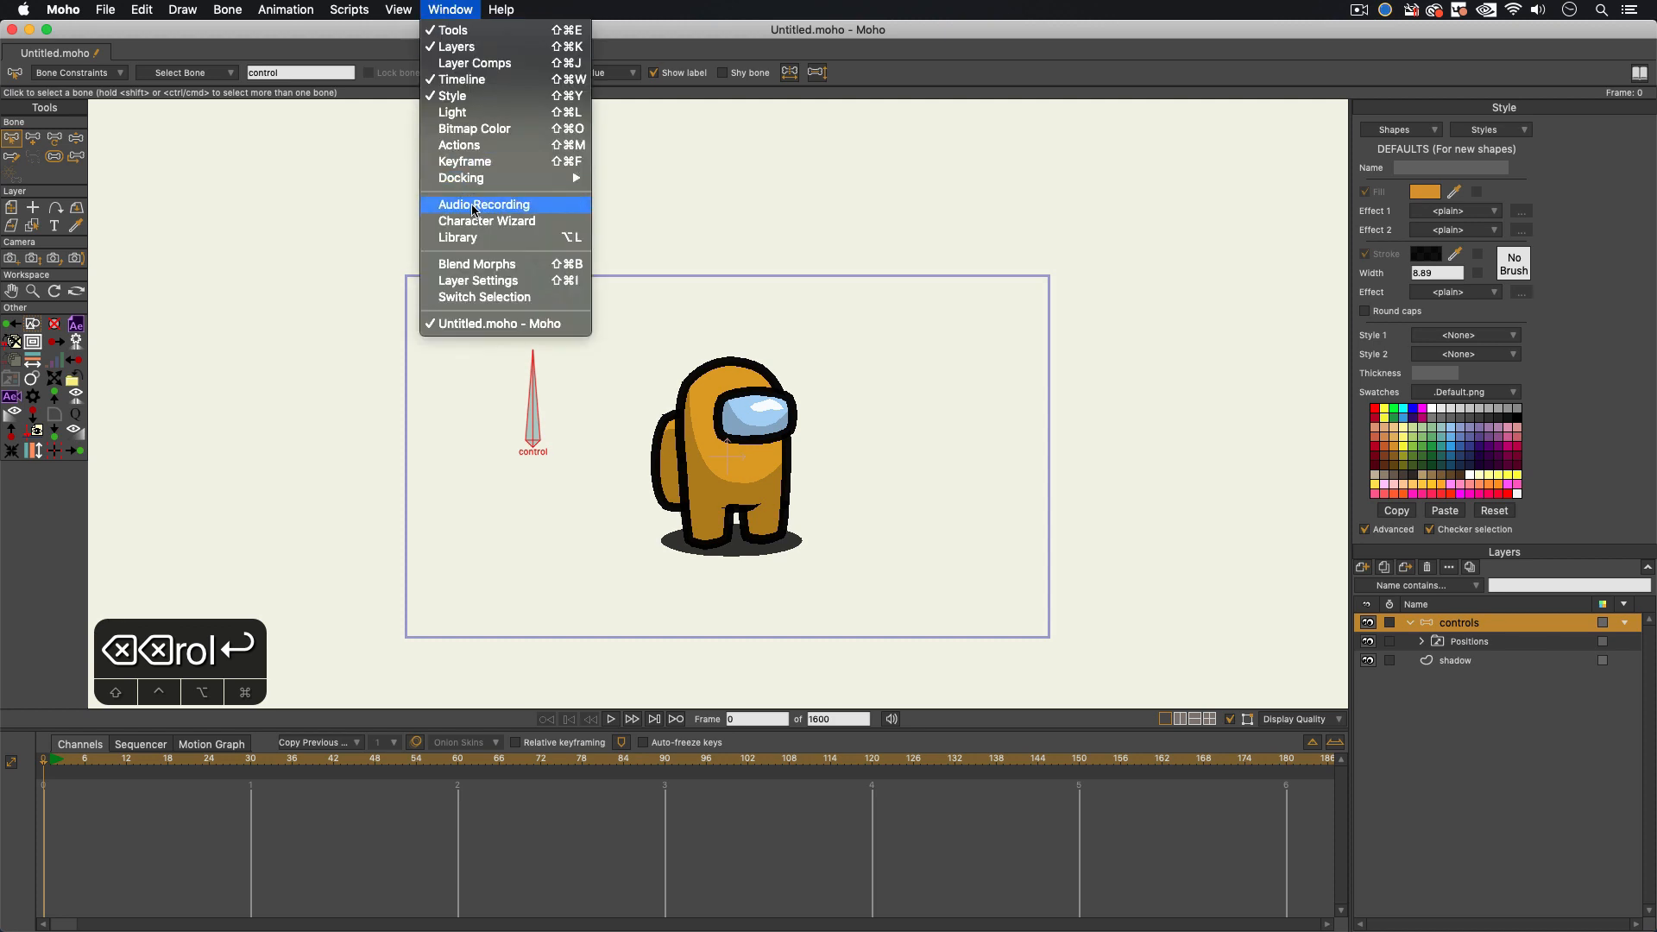
click(470, 152)
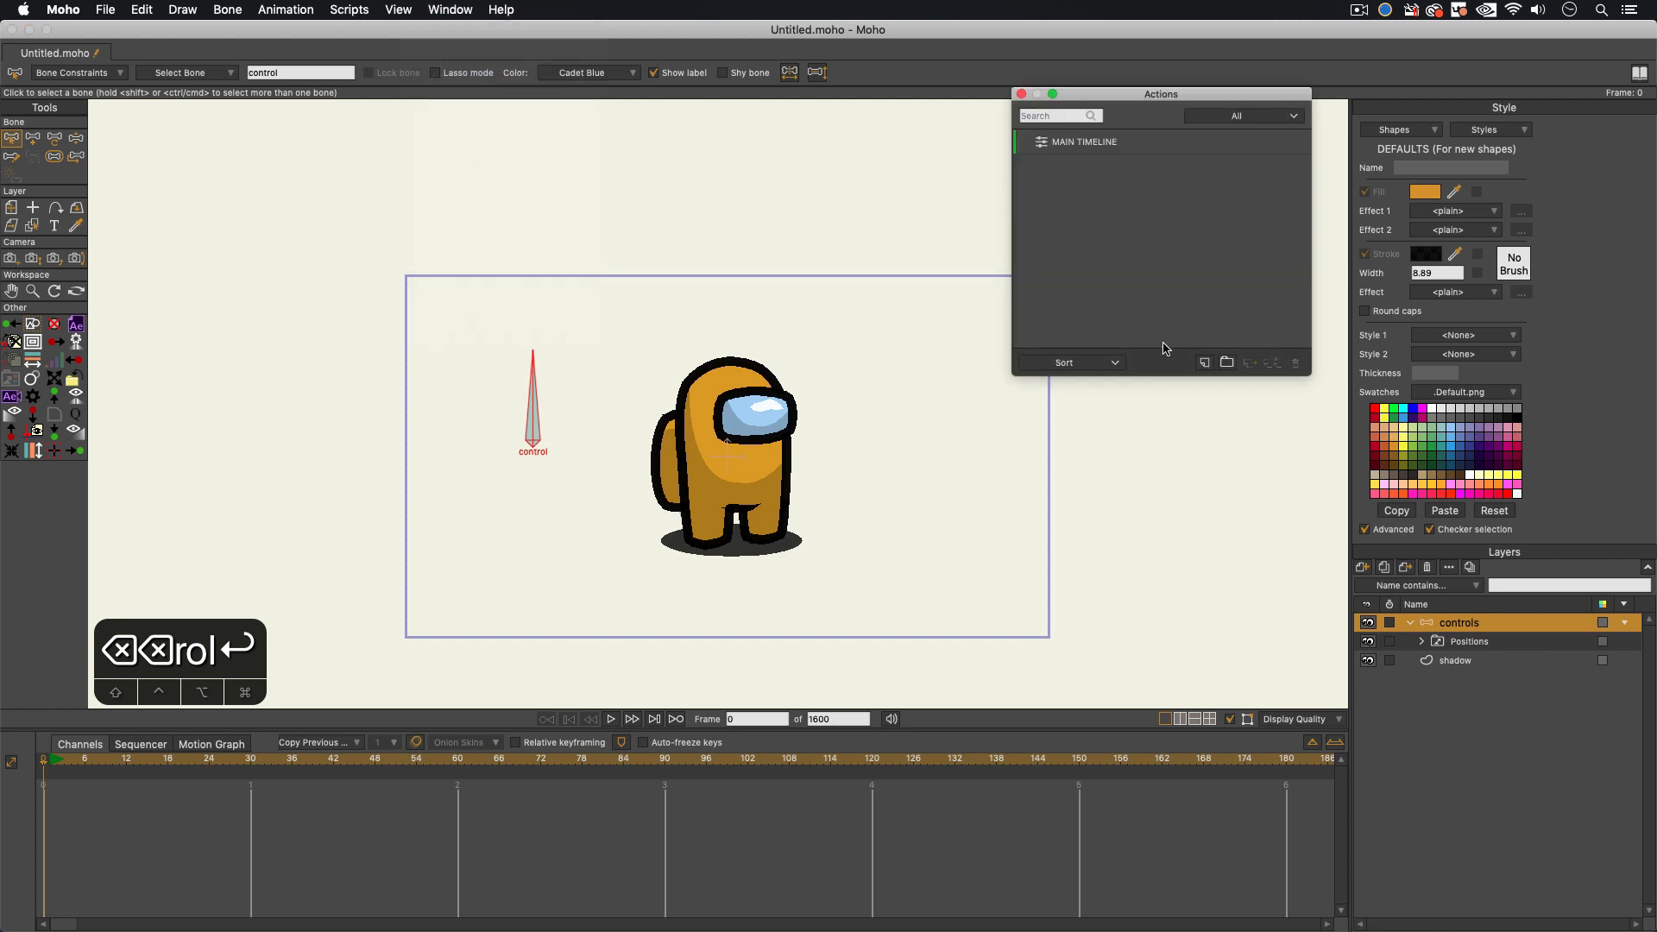
click(1203, 364)
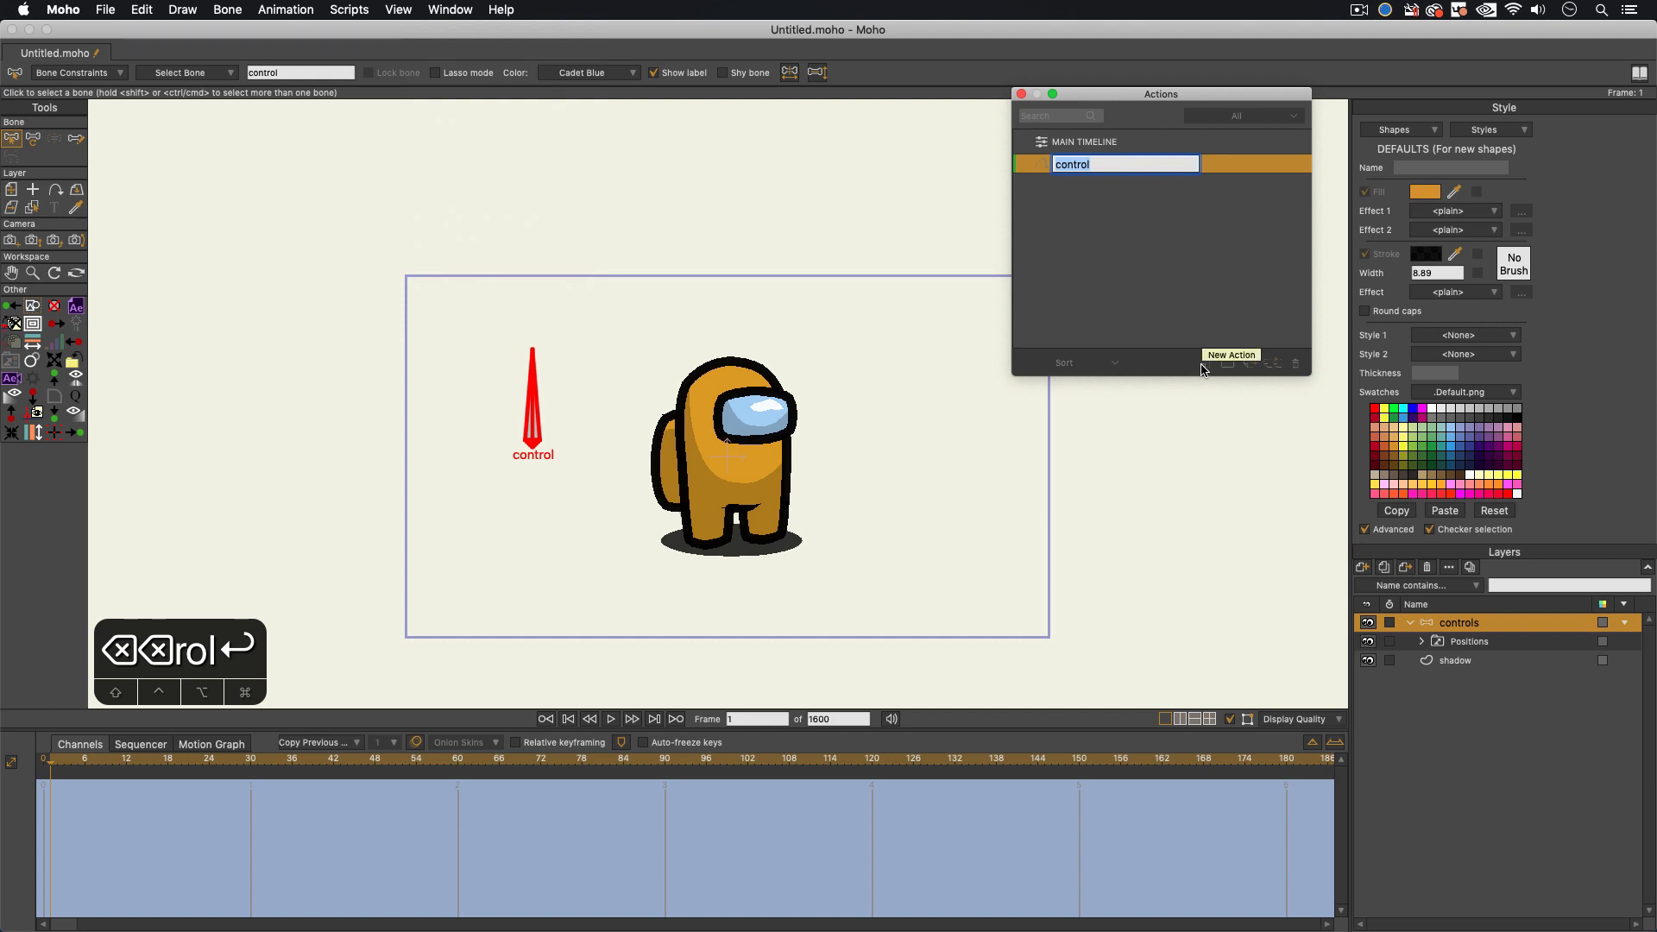
text(body p)
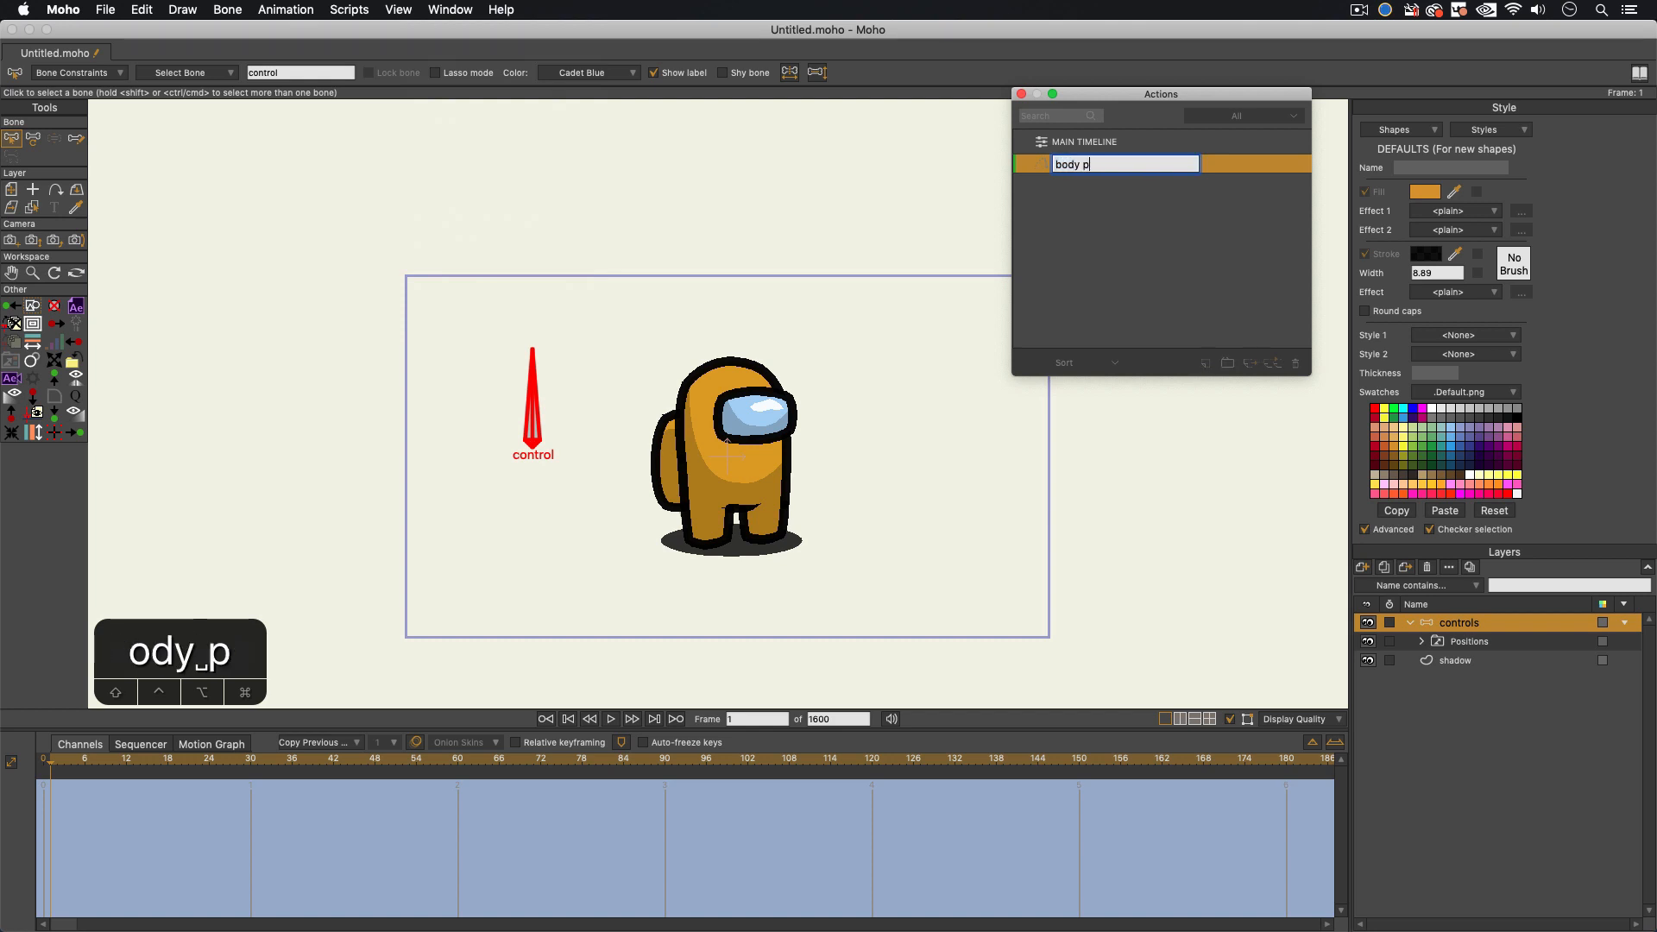
text(ositions)
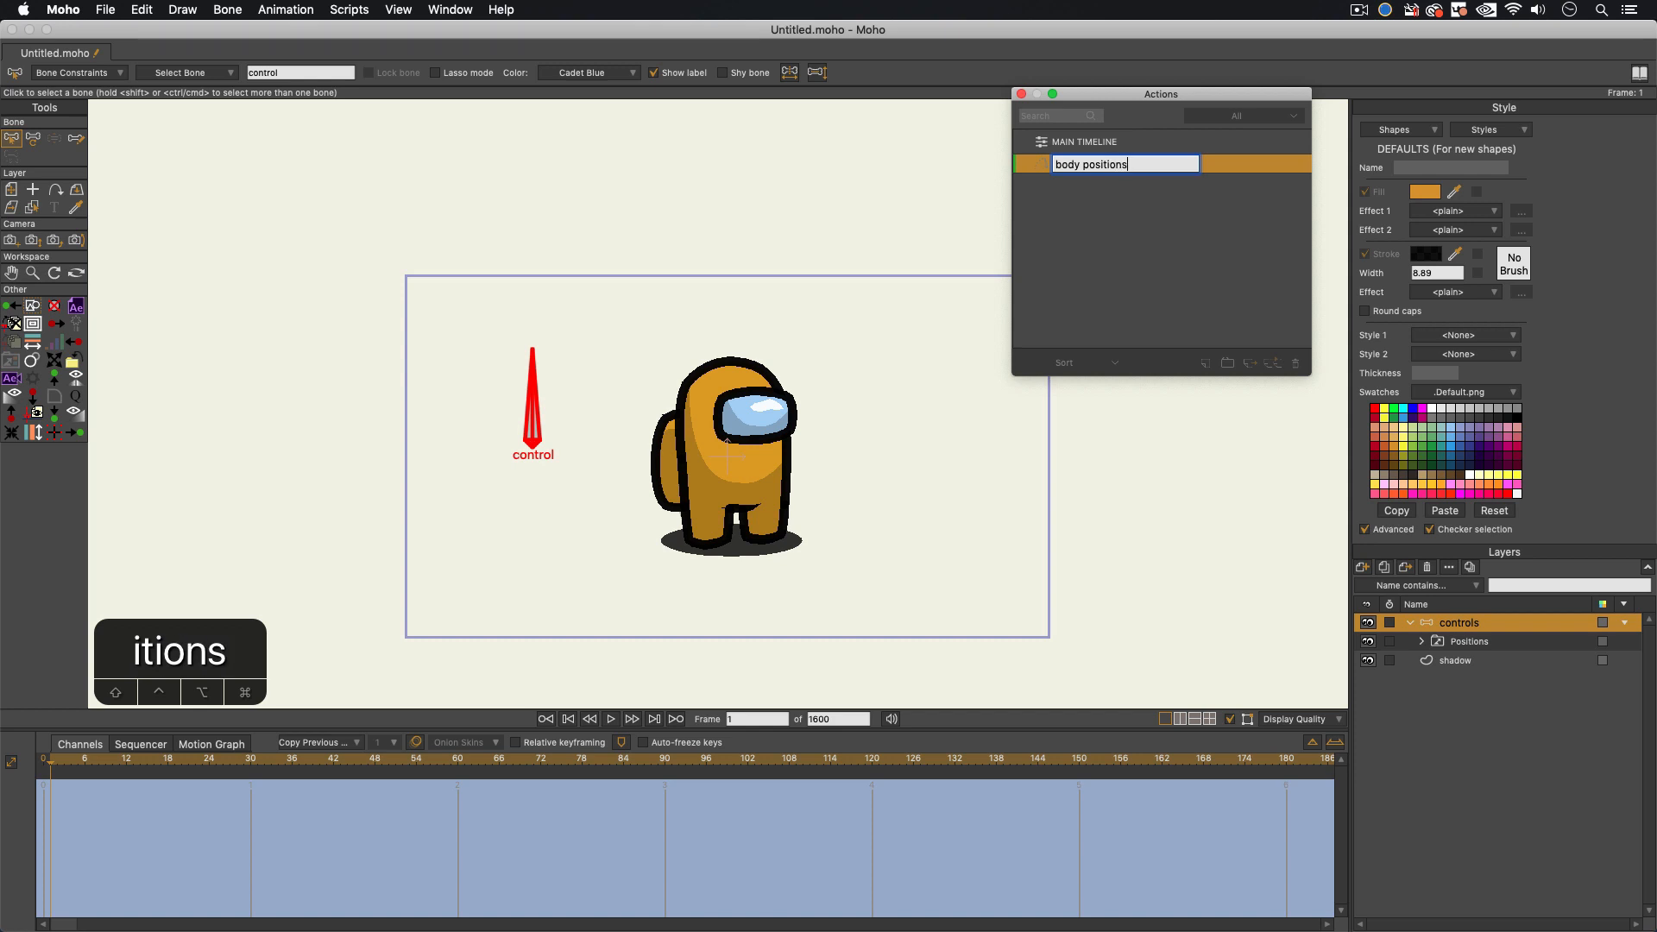
key(Return)
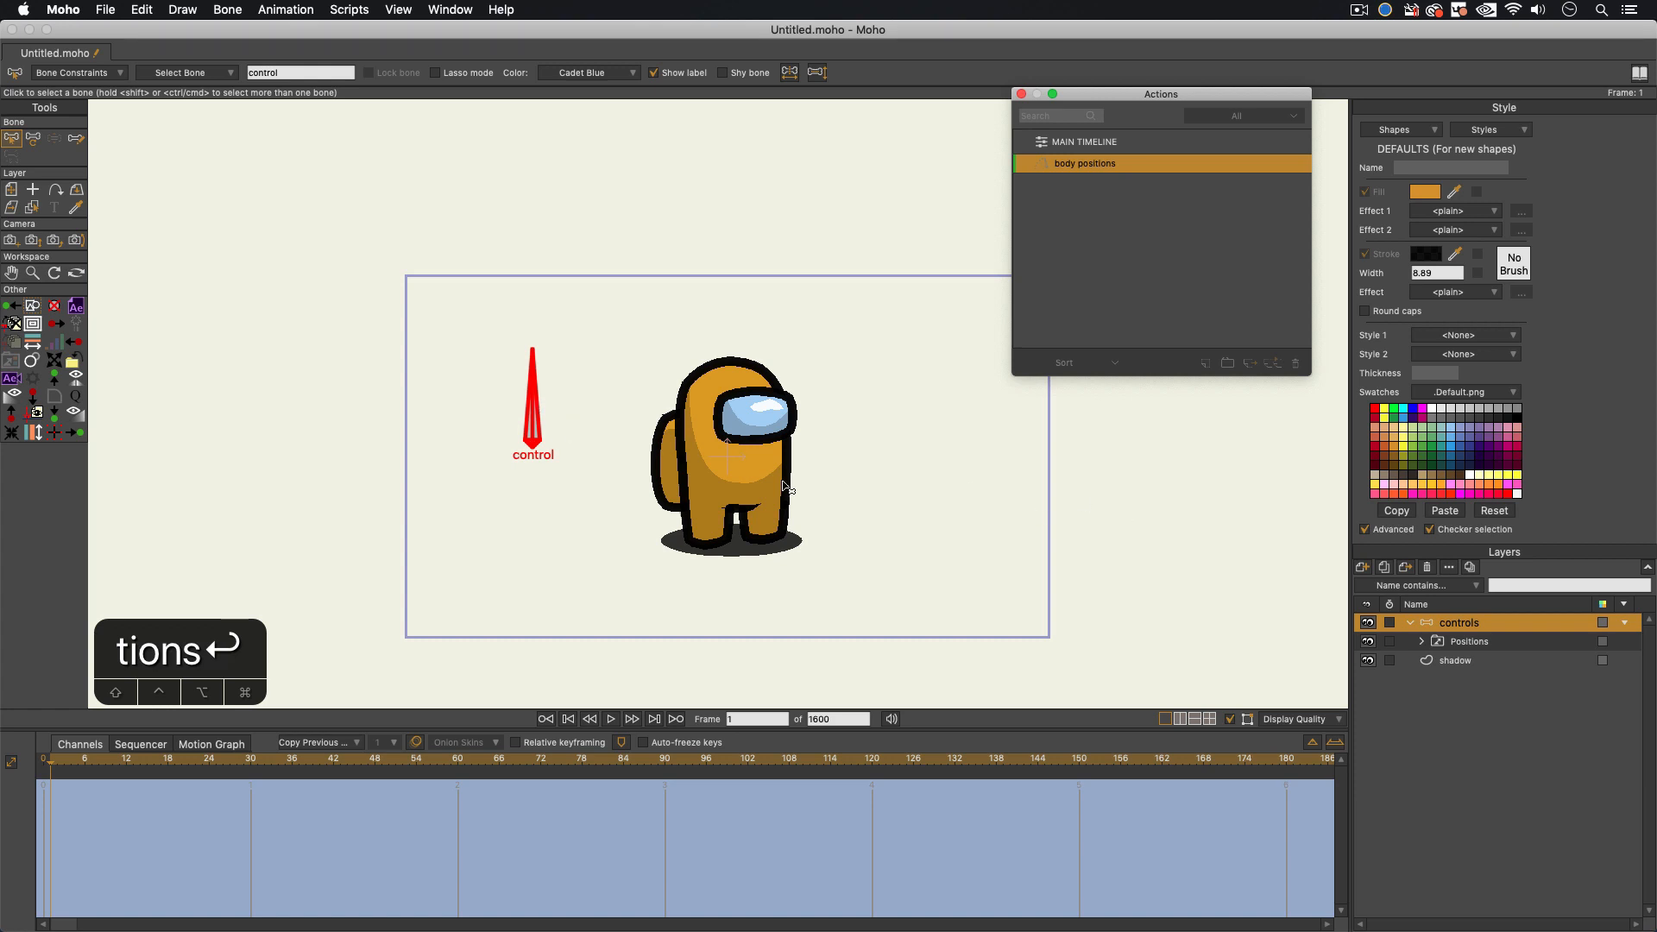
Step: In the body positions action, set the Positions switch to idle at frame 1 and rotate the control bone to 0 degrees at frame 12
right_click(1458, 647)
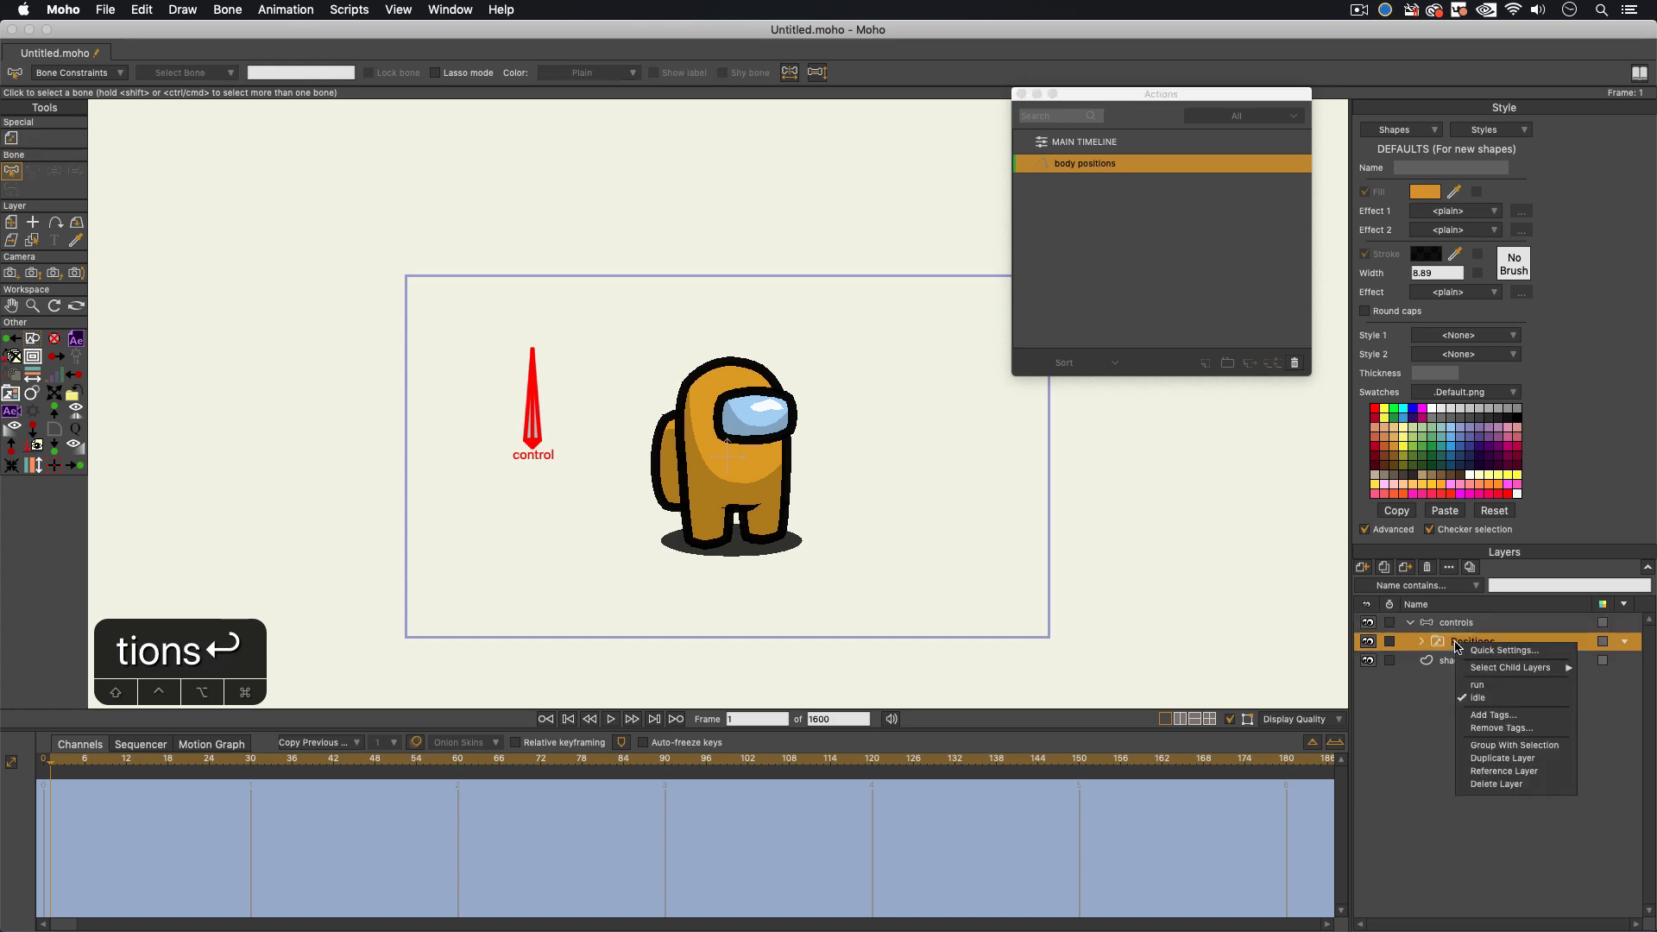
click(1479, 699)
drag(54, 768, 127, 774)
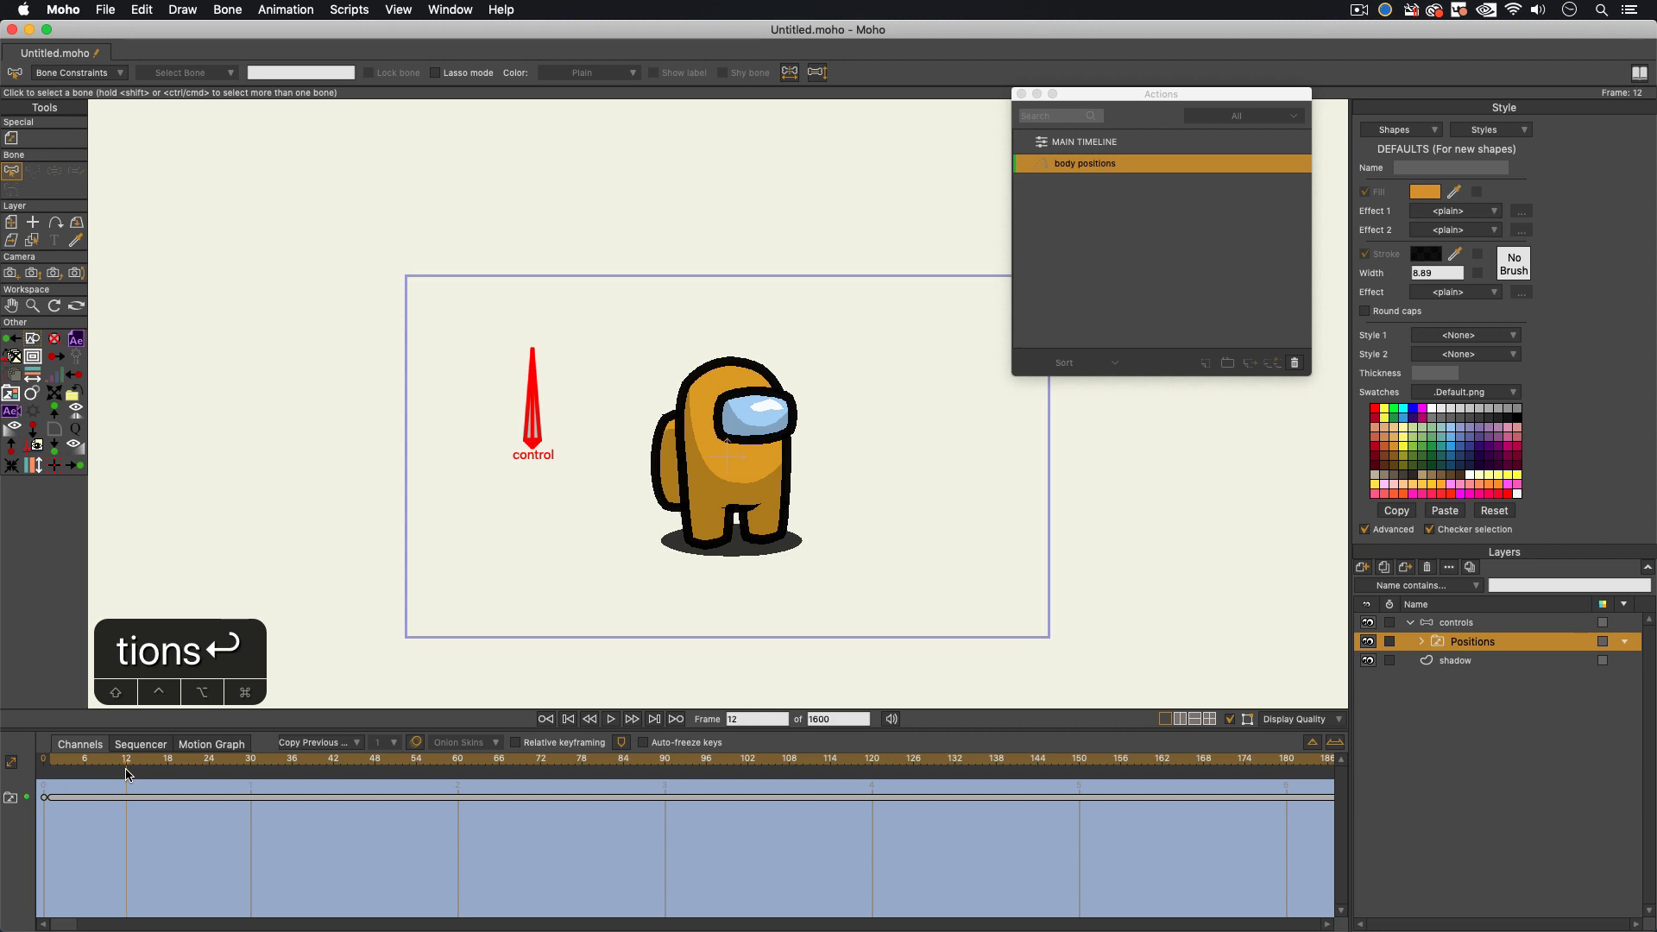
click(1456, 625)
key(t)
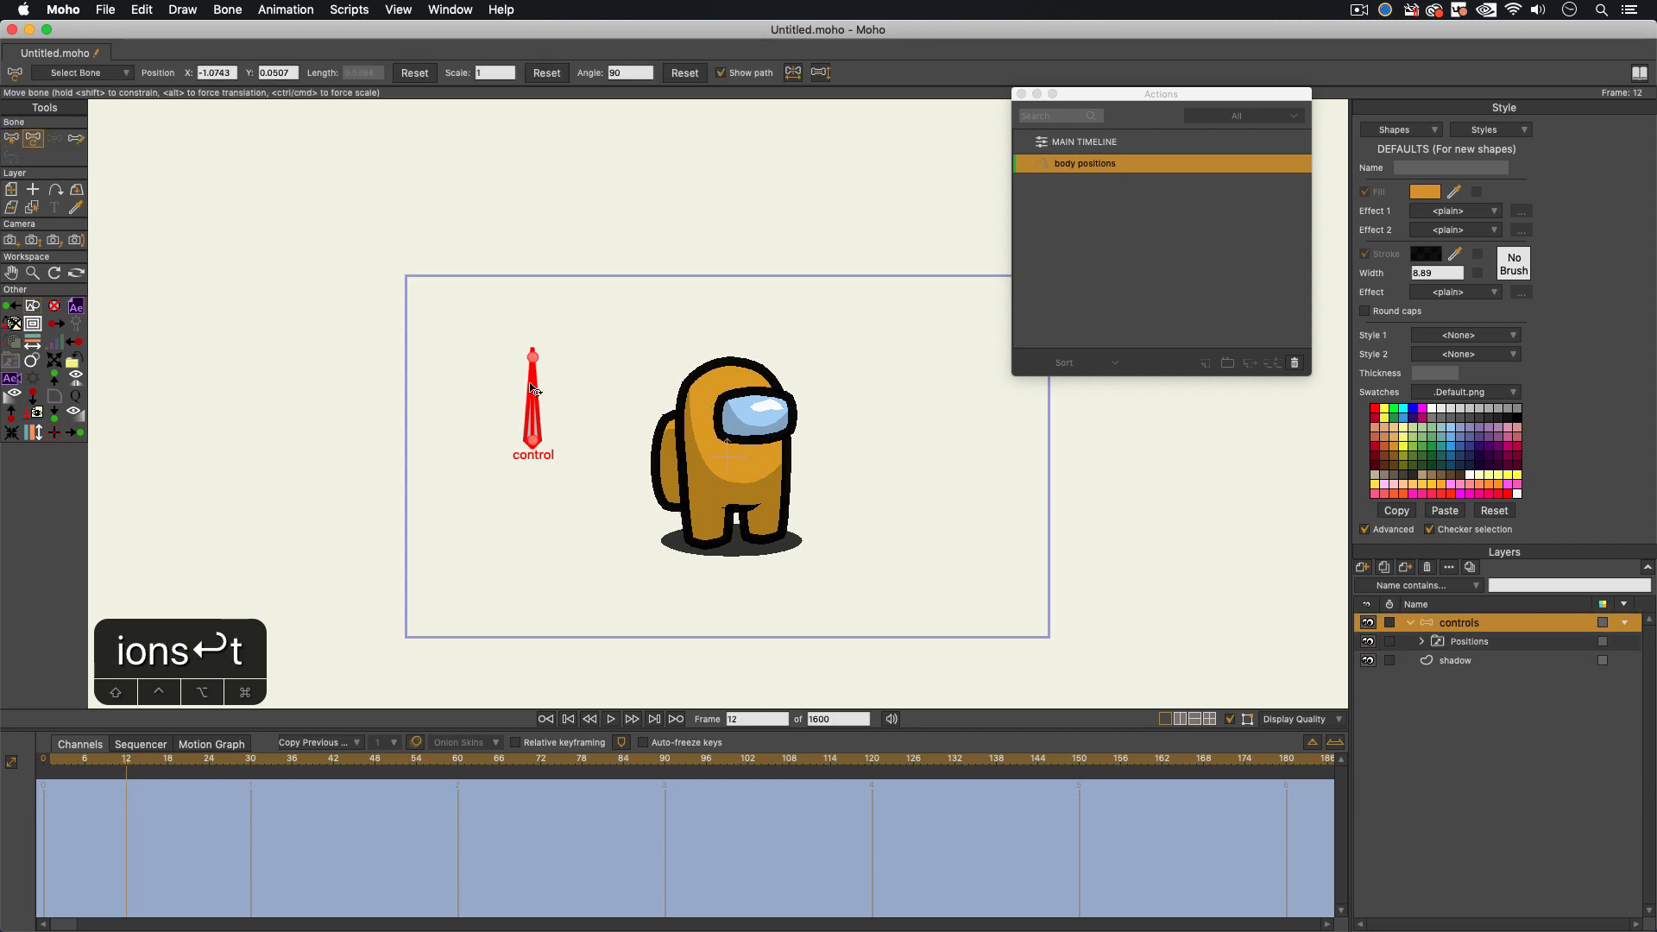
drag(534, 386, 604, 450)
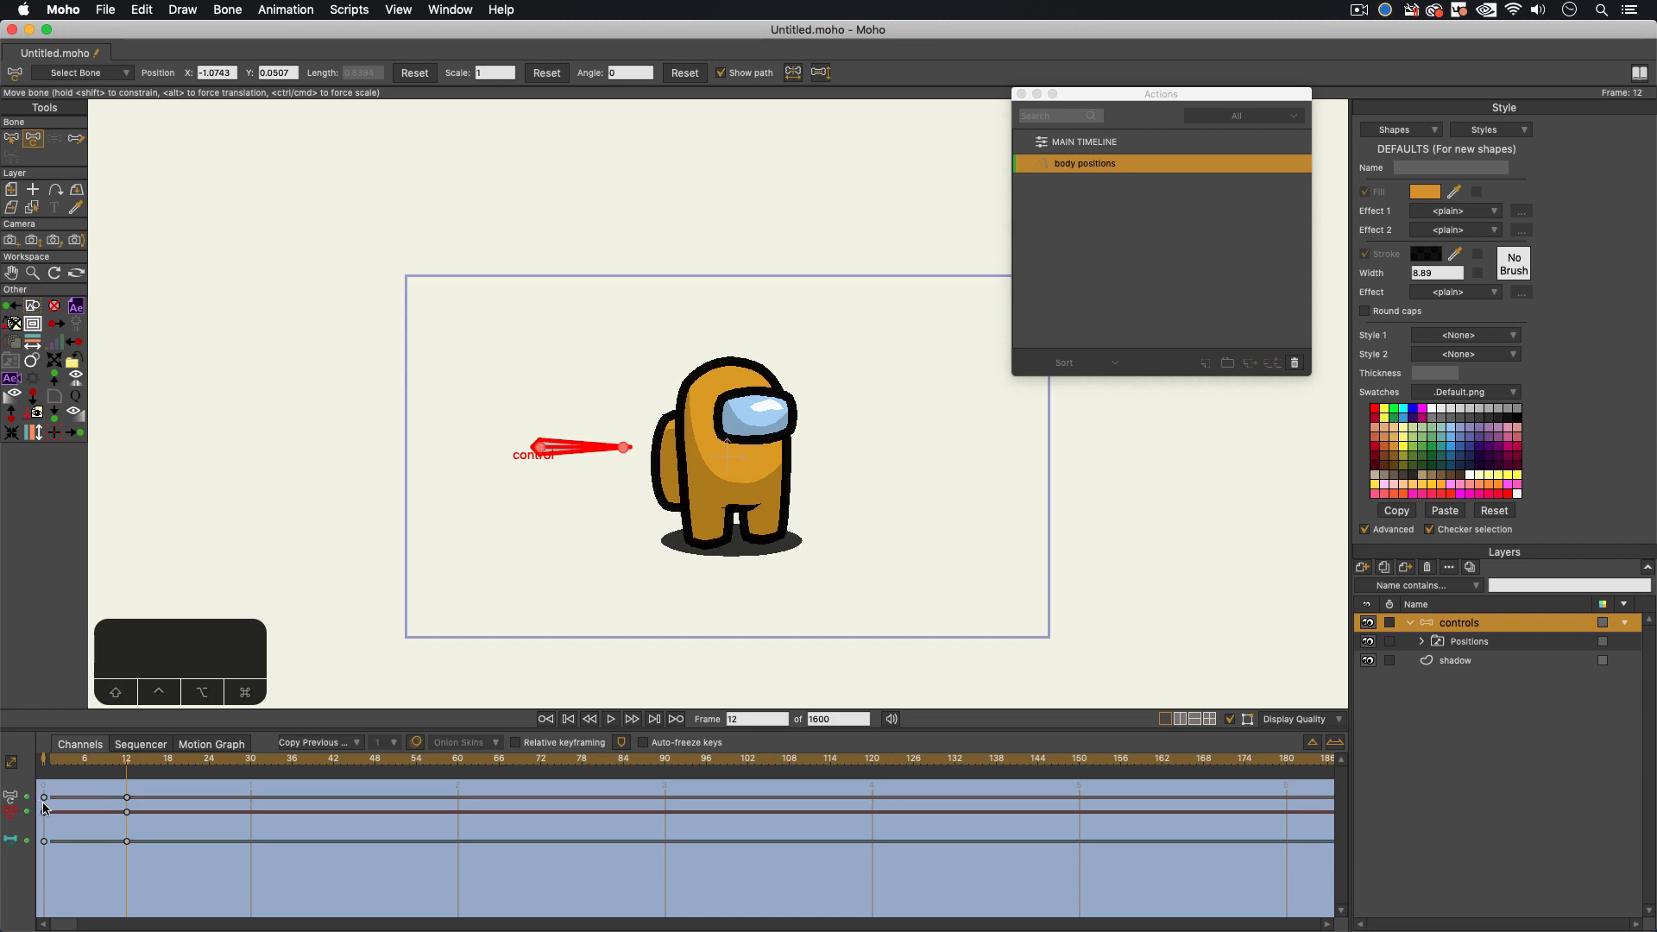
Step: Key the control bone at frame 1 of the action and set those keyframes to Step interpolation
click(50, 762)
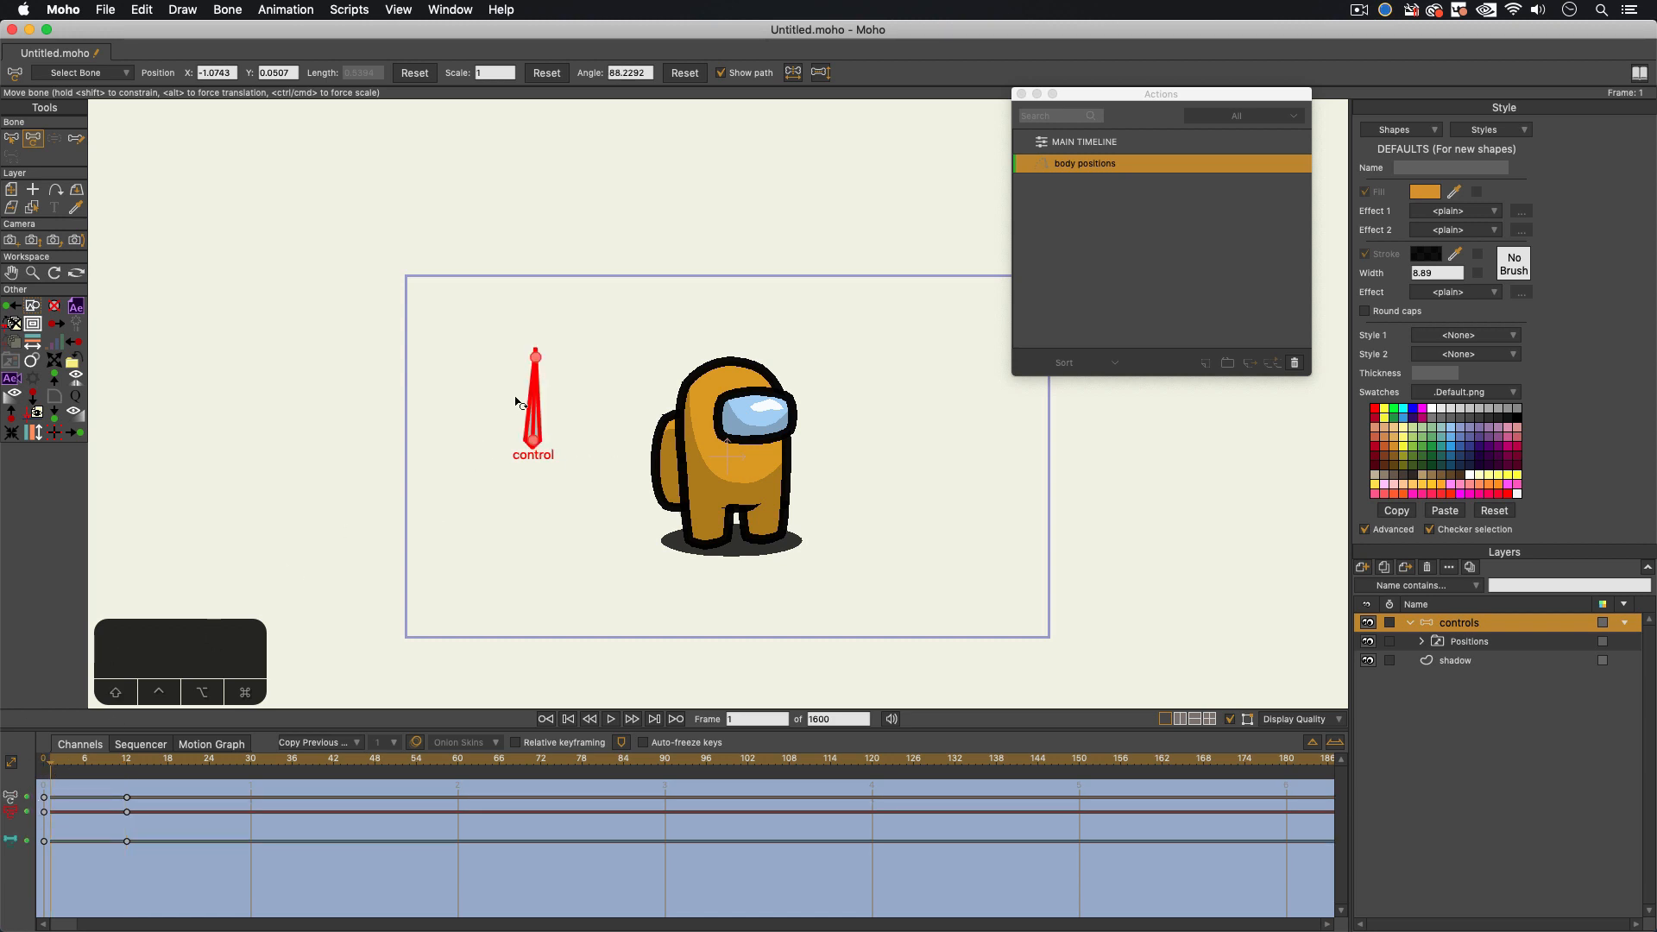
click(534, 400)
right_click(52, 818)
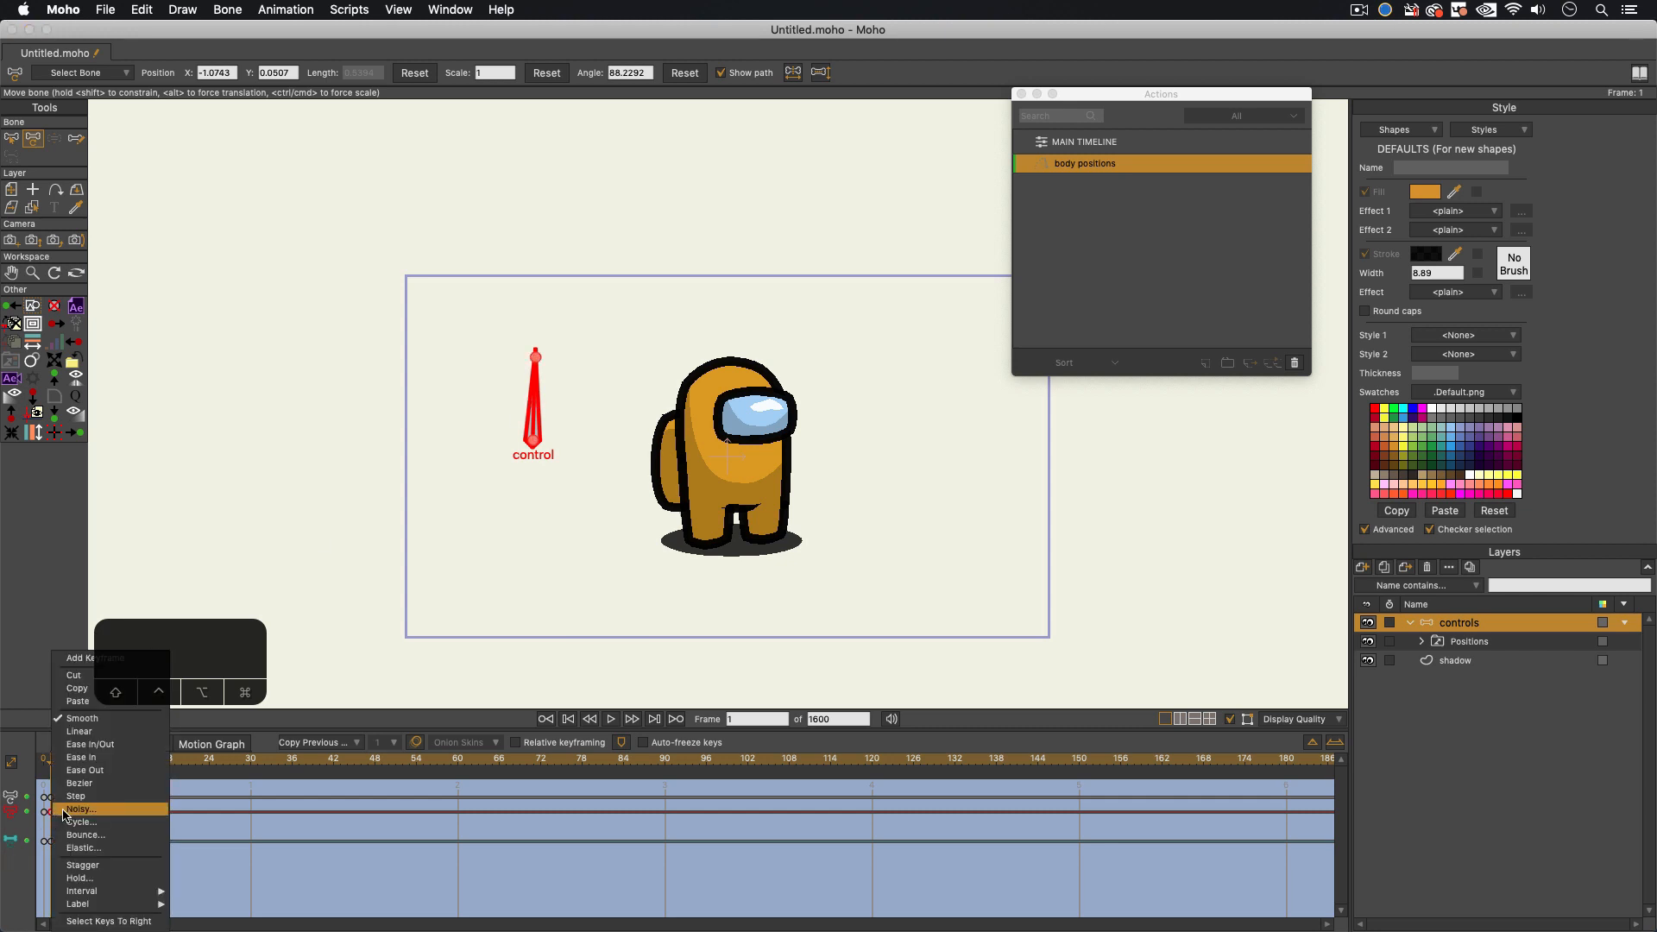
click(74, 798)
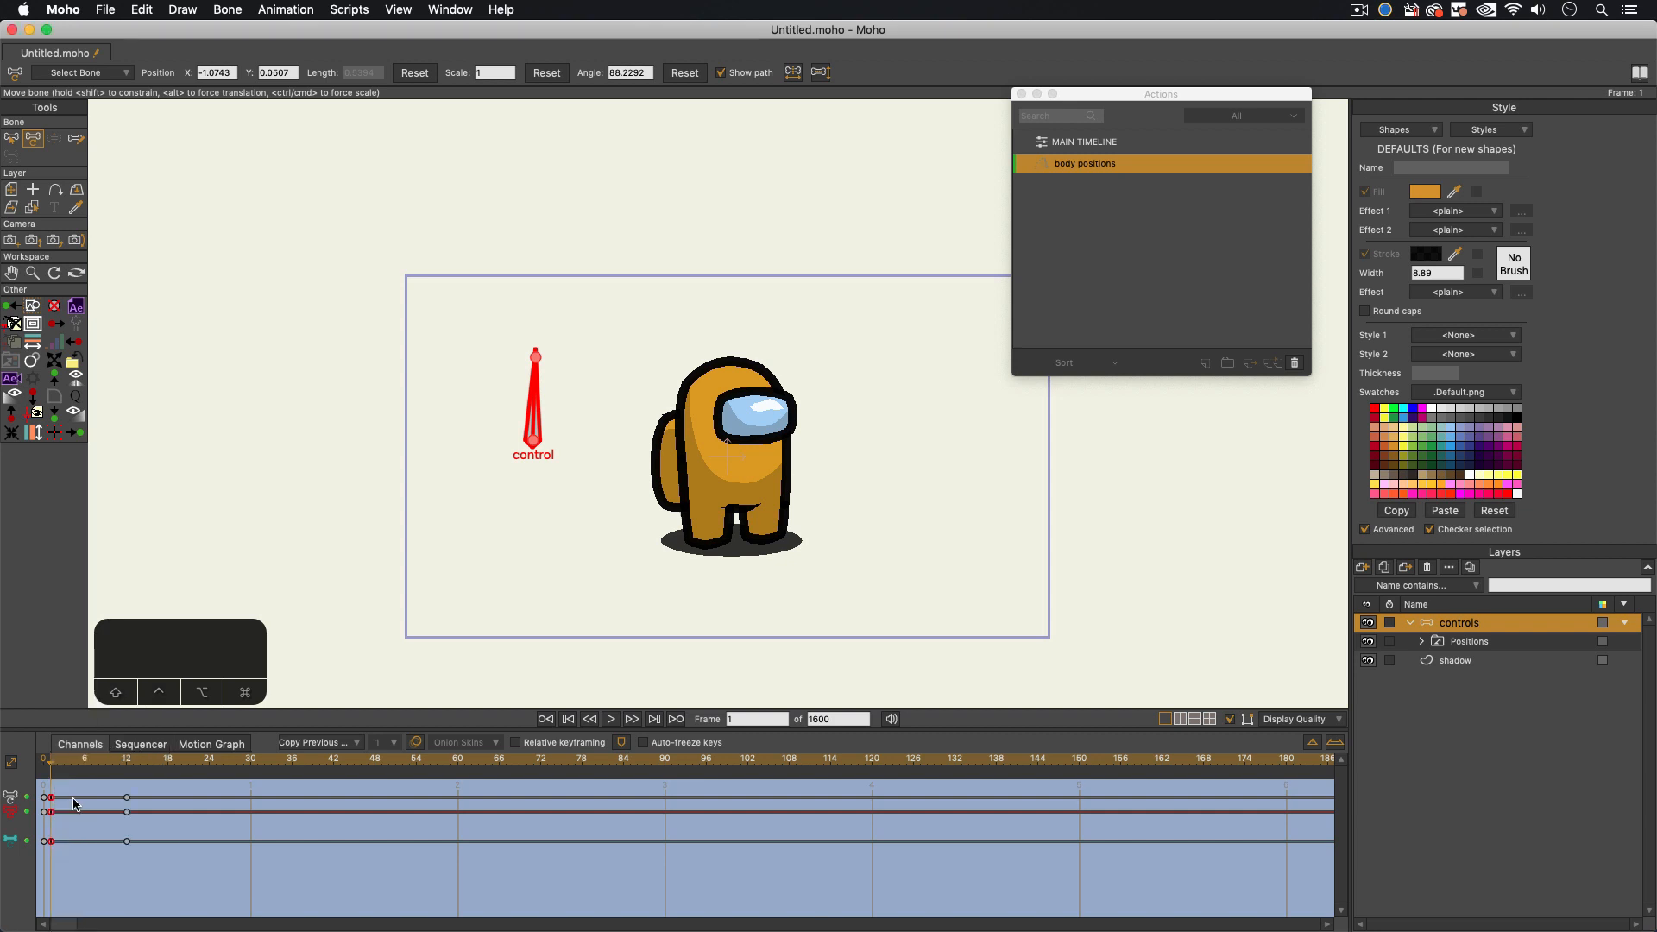
Step: Scrub the action between frames 1 and 12 and reapply Step interpolation to the control bone's frame 1 keyframes
drag(68, 767, 126, 771)
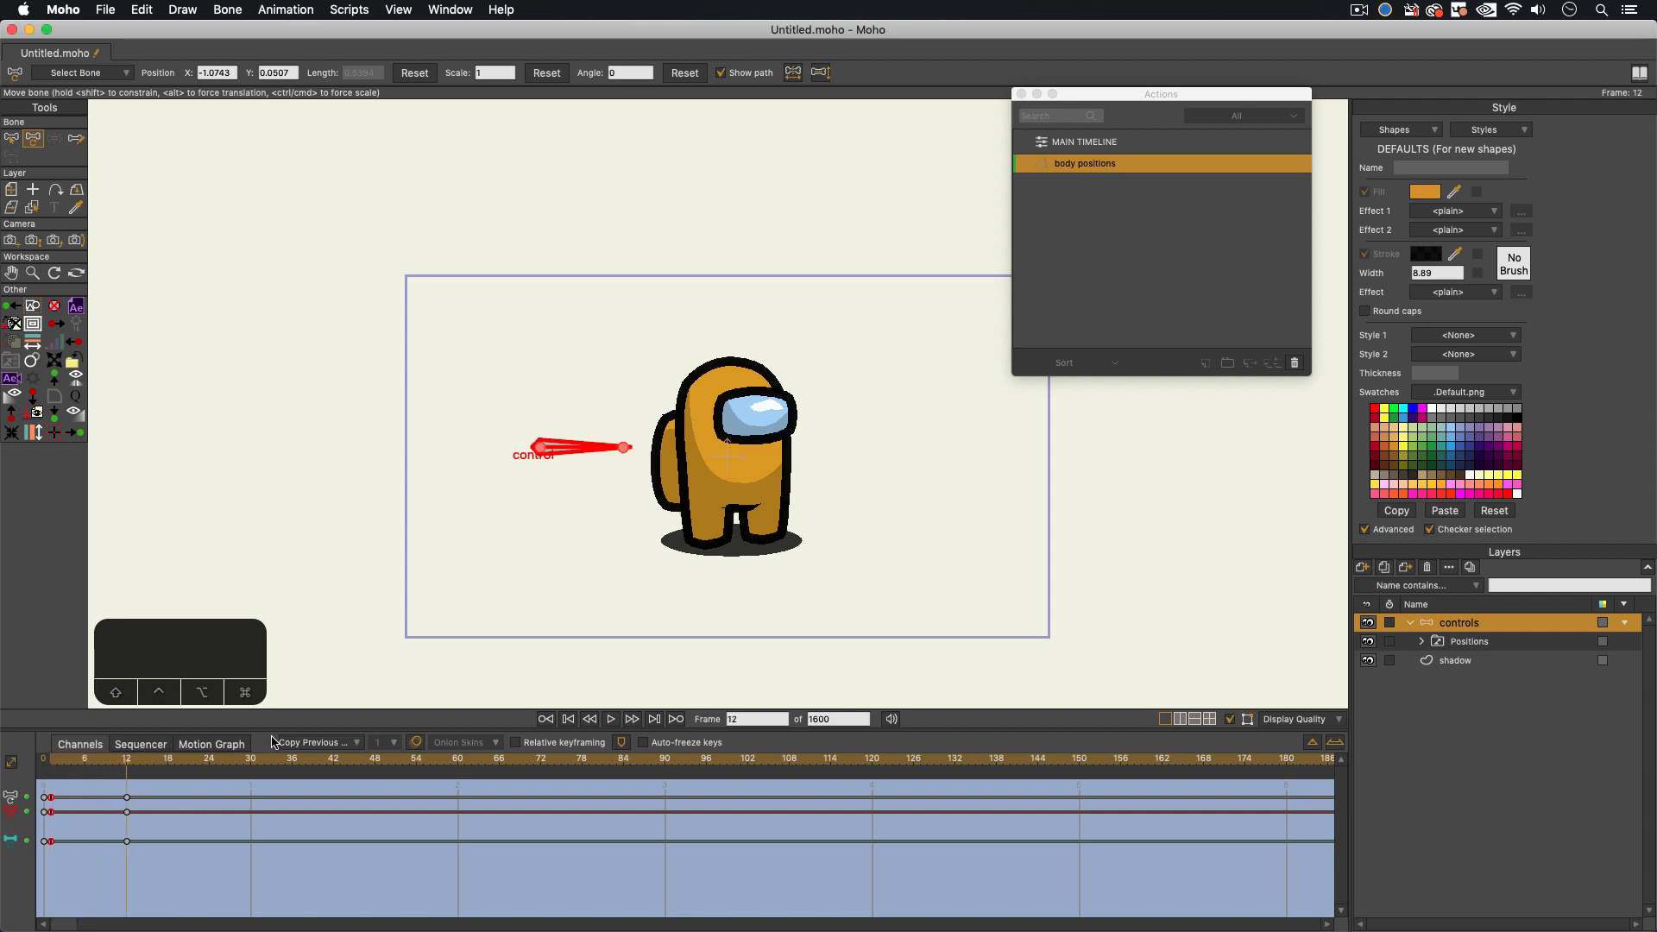
click(60, 766)
mouse_move(61, 762)
mouse_down()
mouse_move(126, 768)
mouse_move(44, 774)
mouse_move(129, 781)
mouse_move(76, 782)
mouse_up()
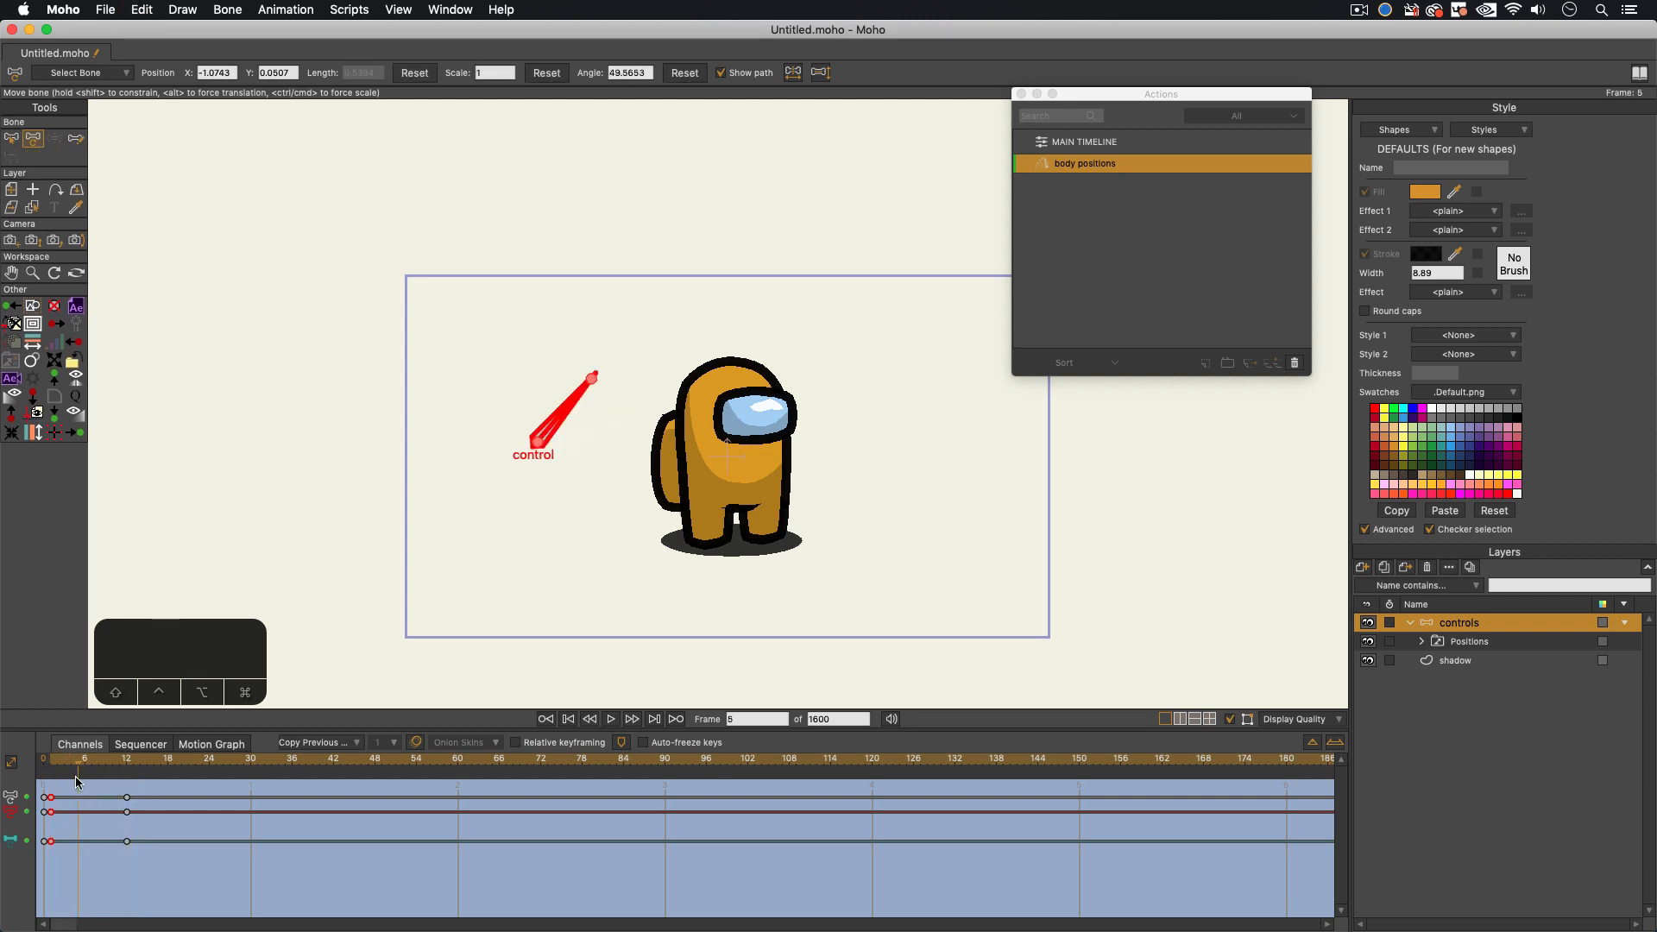
right_click(53, 817)
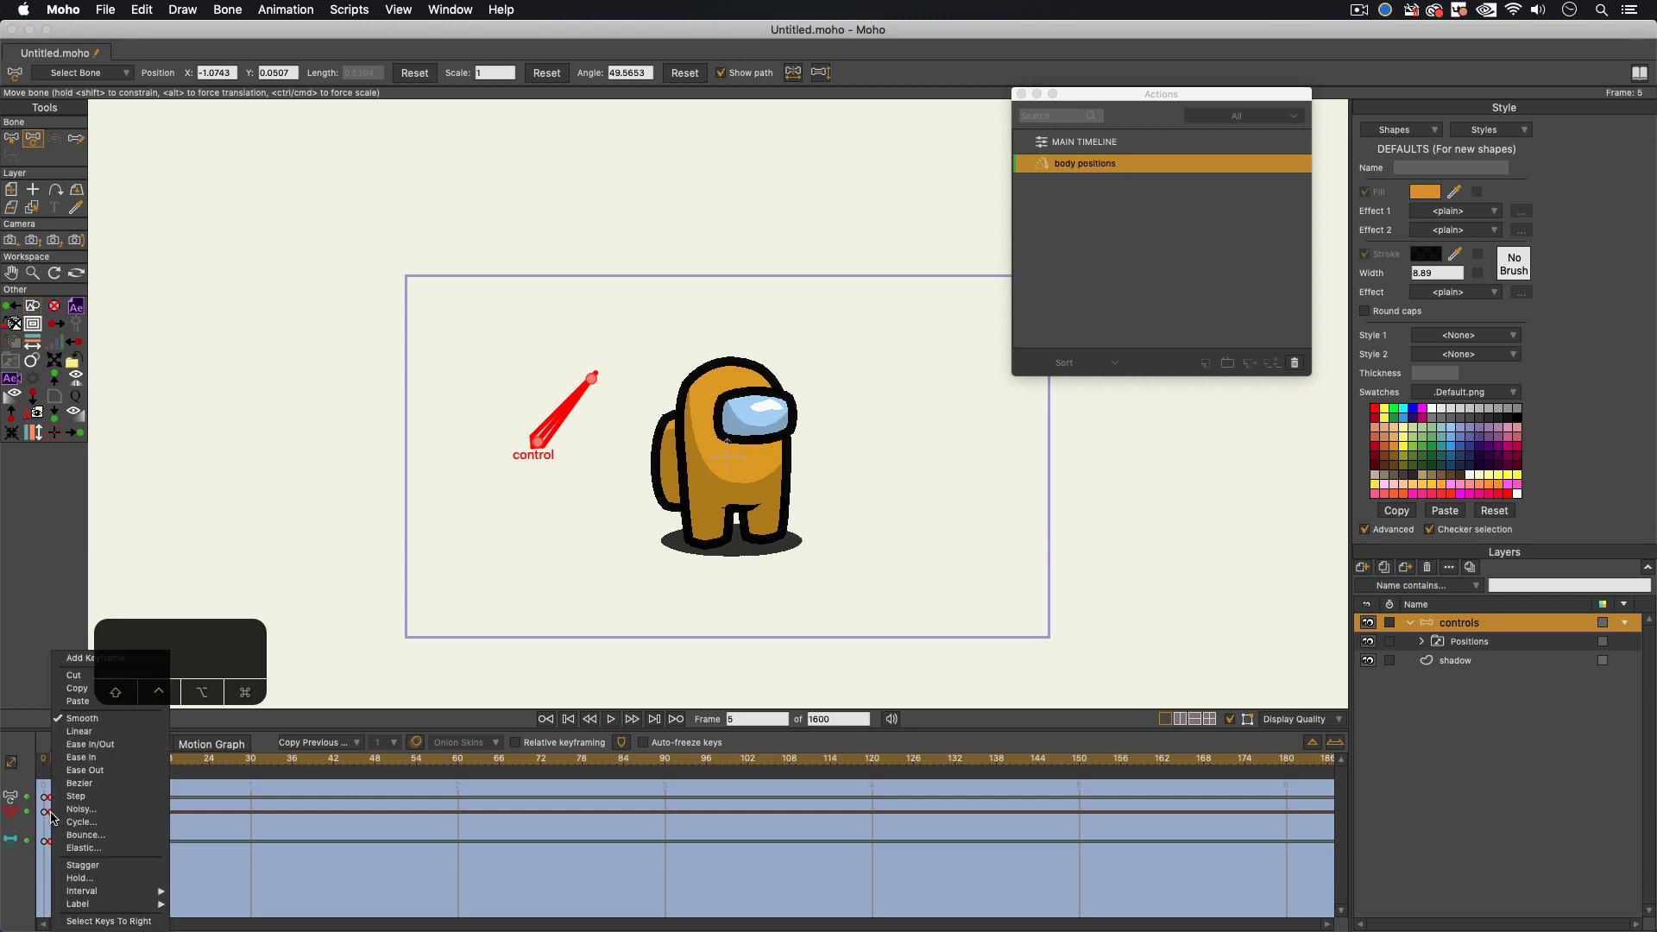
click(86, 796)
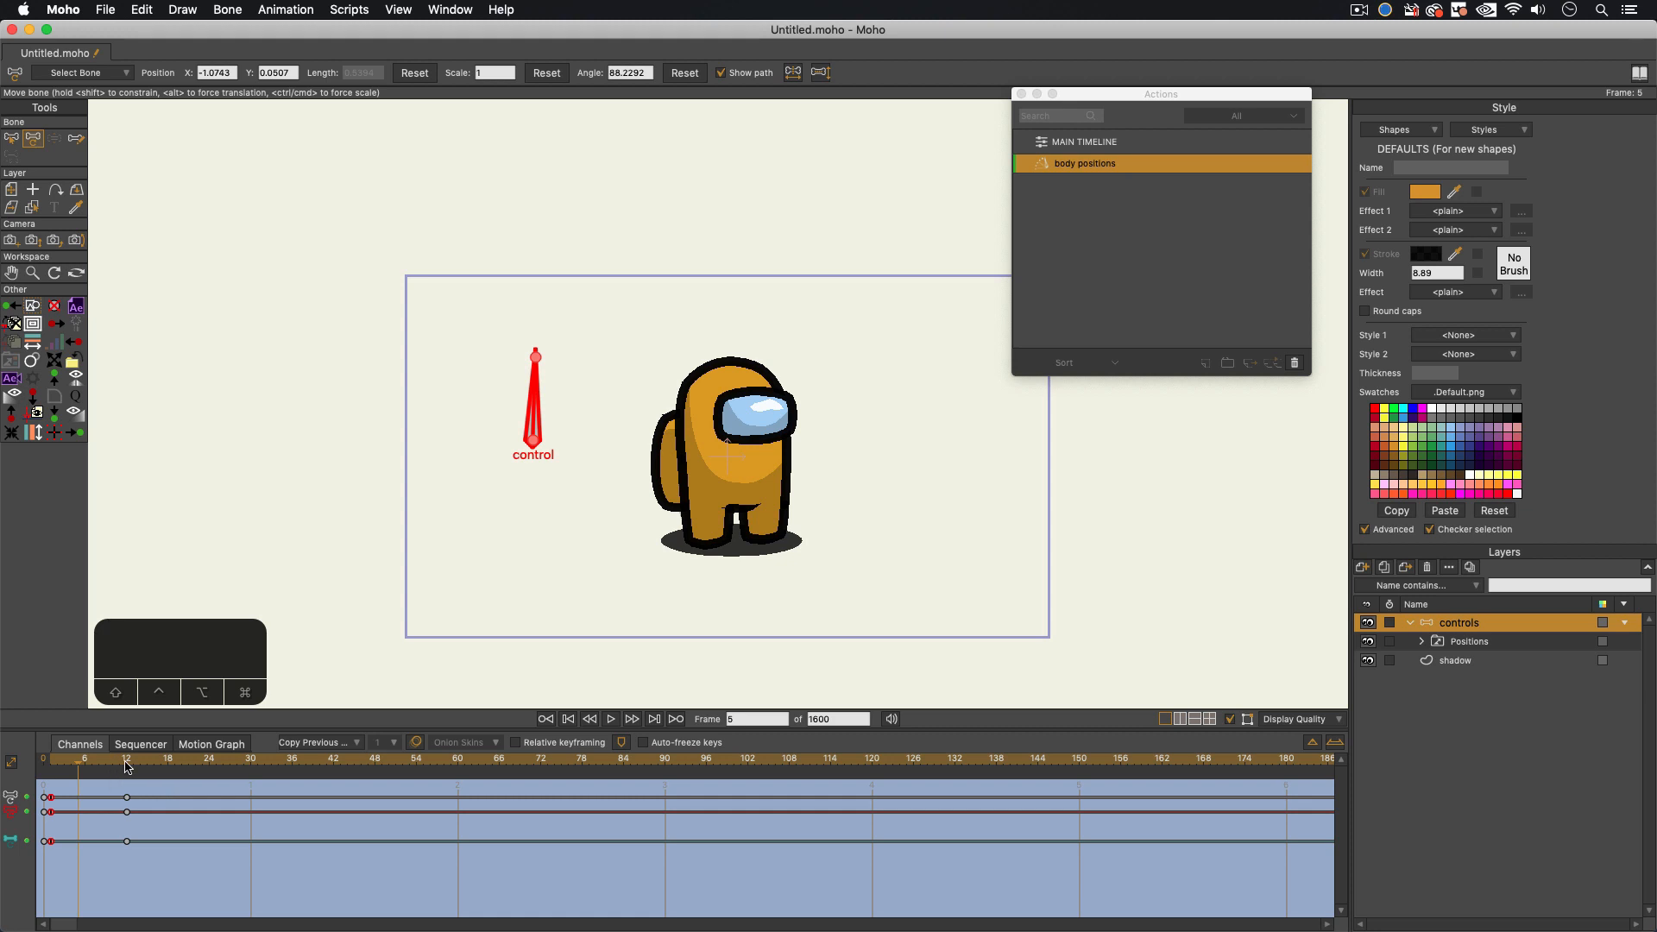
Step: At frame 12 of the body positions action, switch the Positions layer to run
click(127, 765)
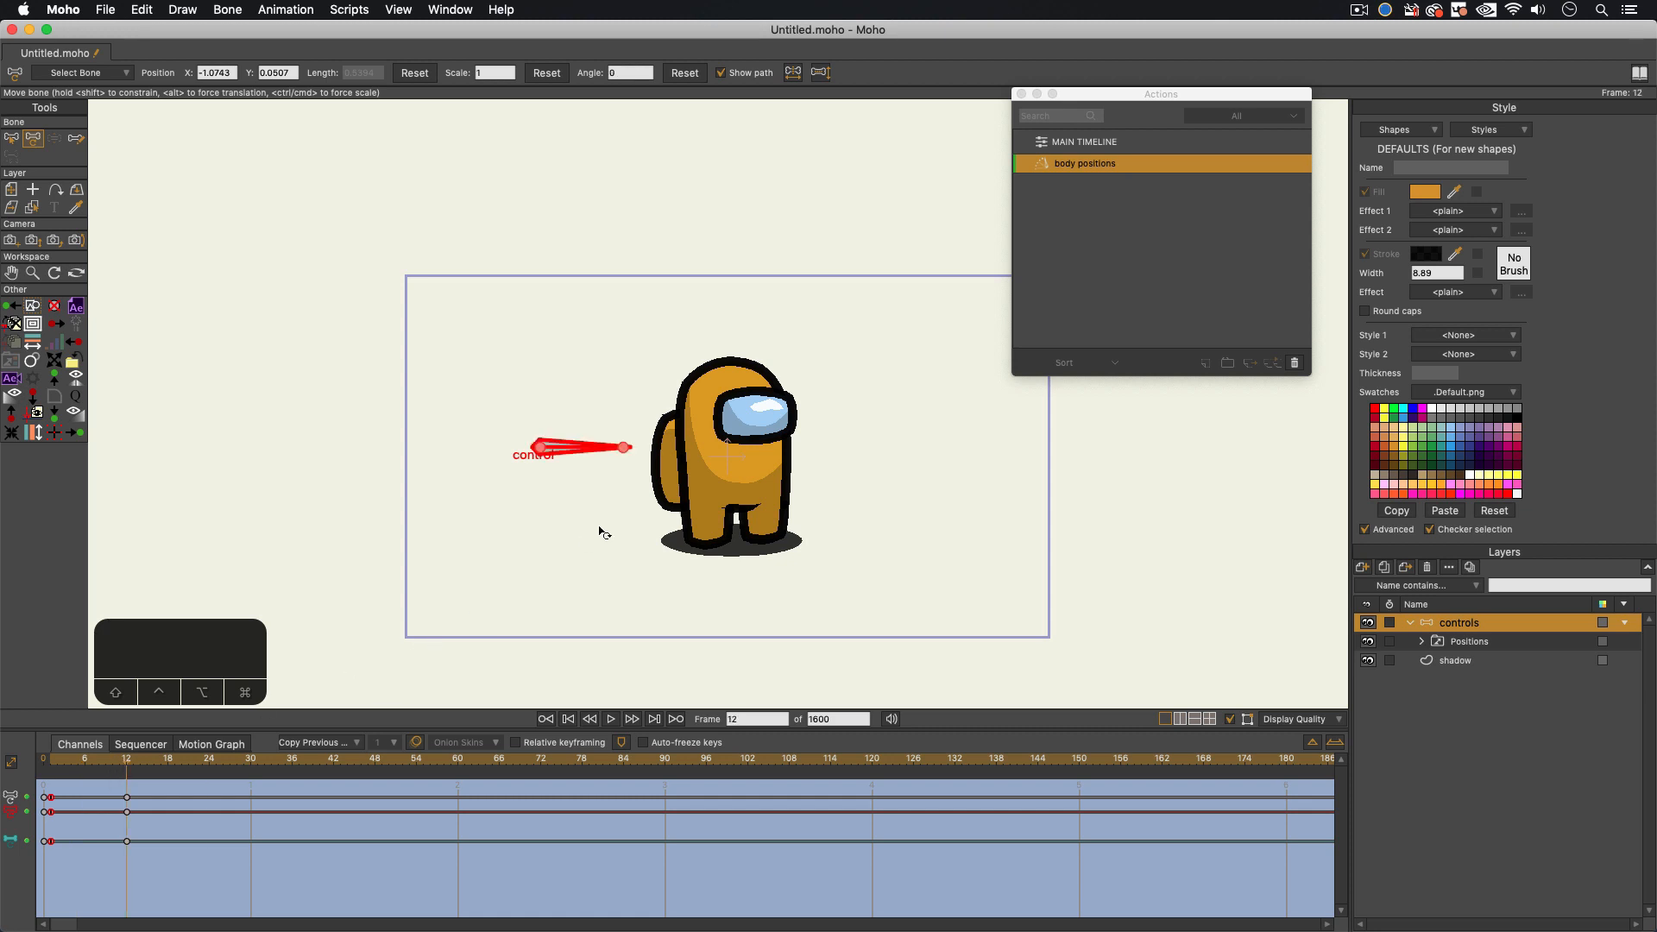
right_click(1463, 649)
click(1483, 692)
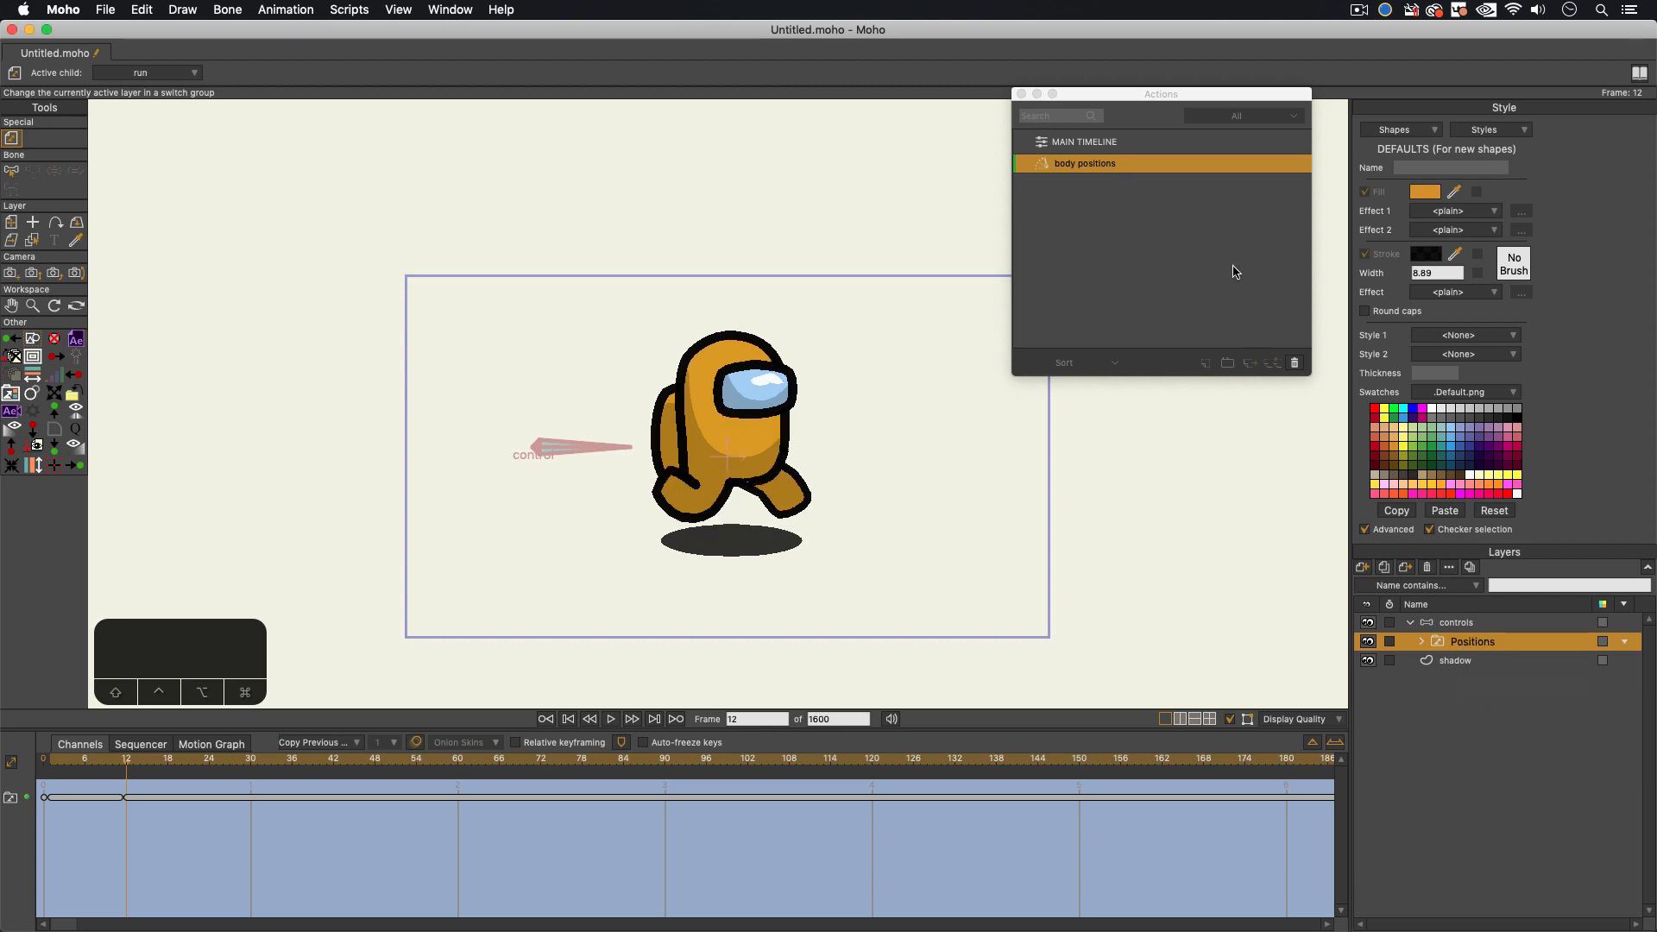
Step: On the main timeline, rotate the control bone to about 37 degrees at frame 60 and play back the switch to run
click(1100, 143)
click(64, 767)
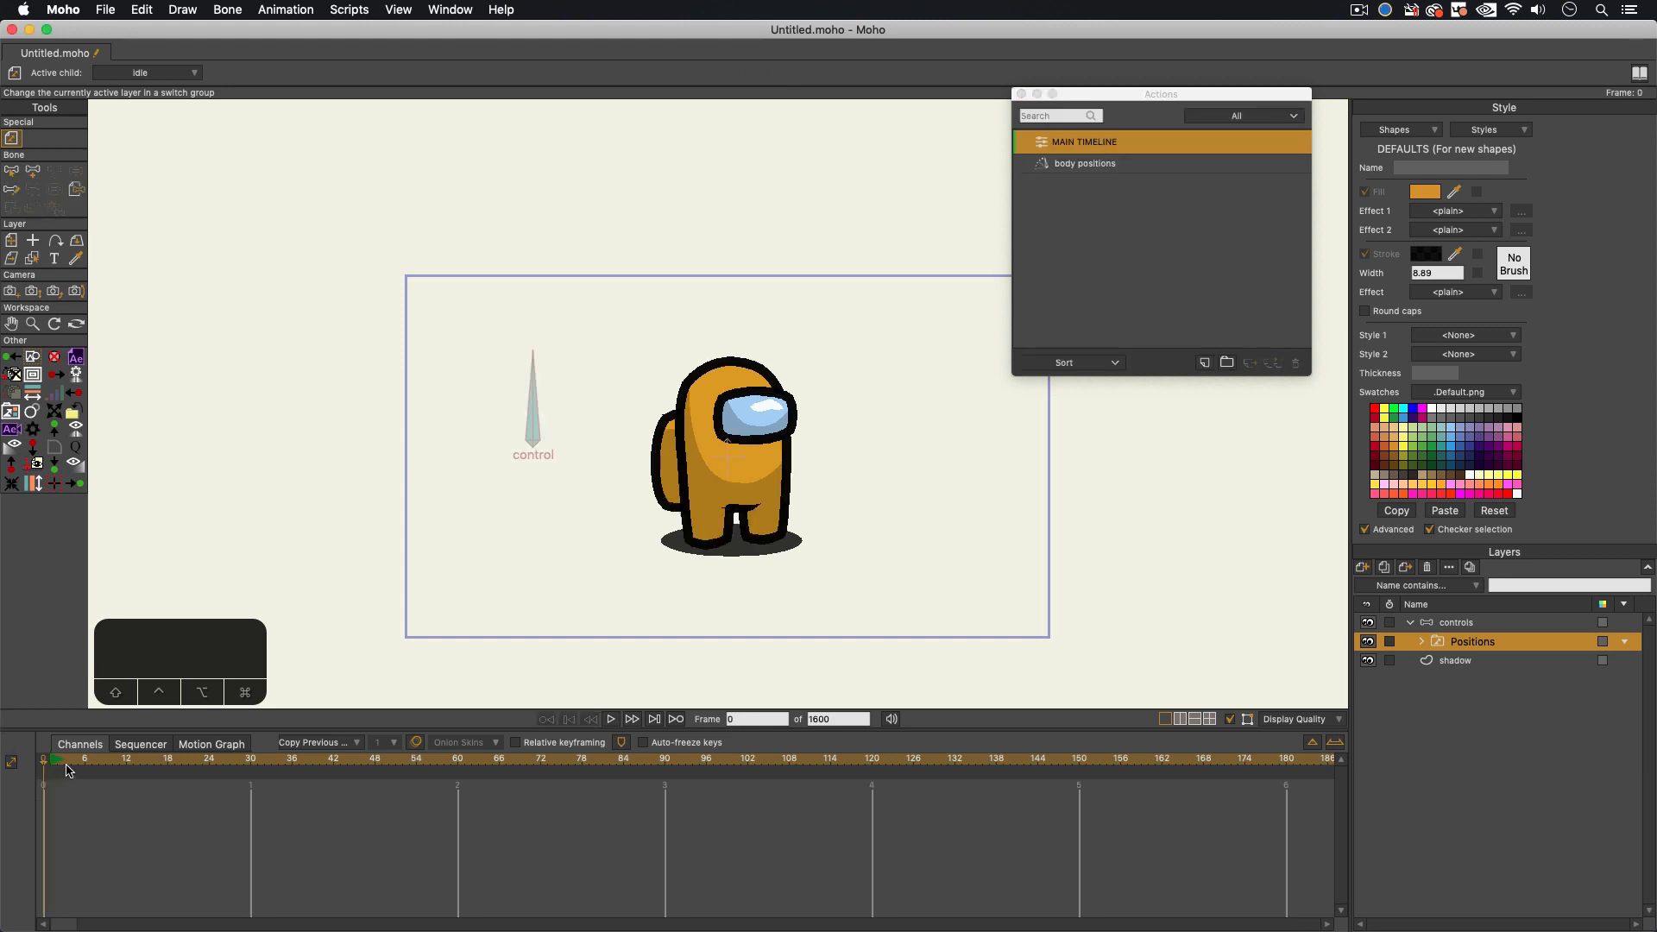
drag(69, 761, 459, 772)
click(1468, 629)
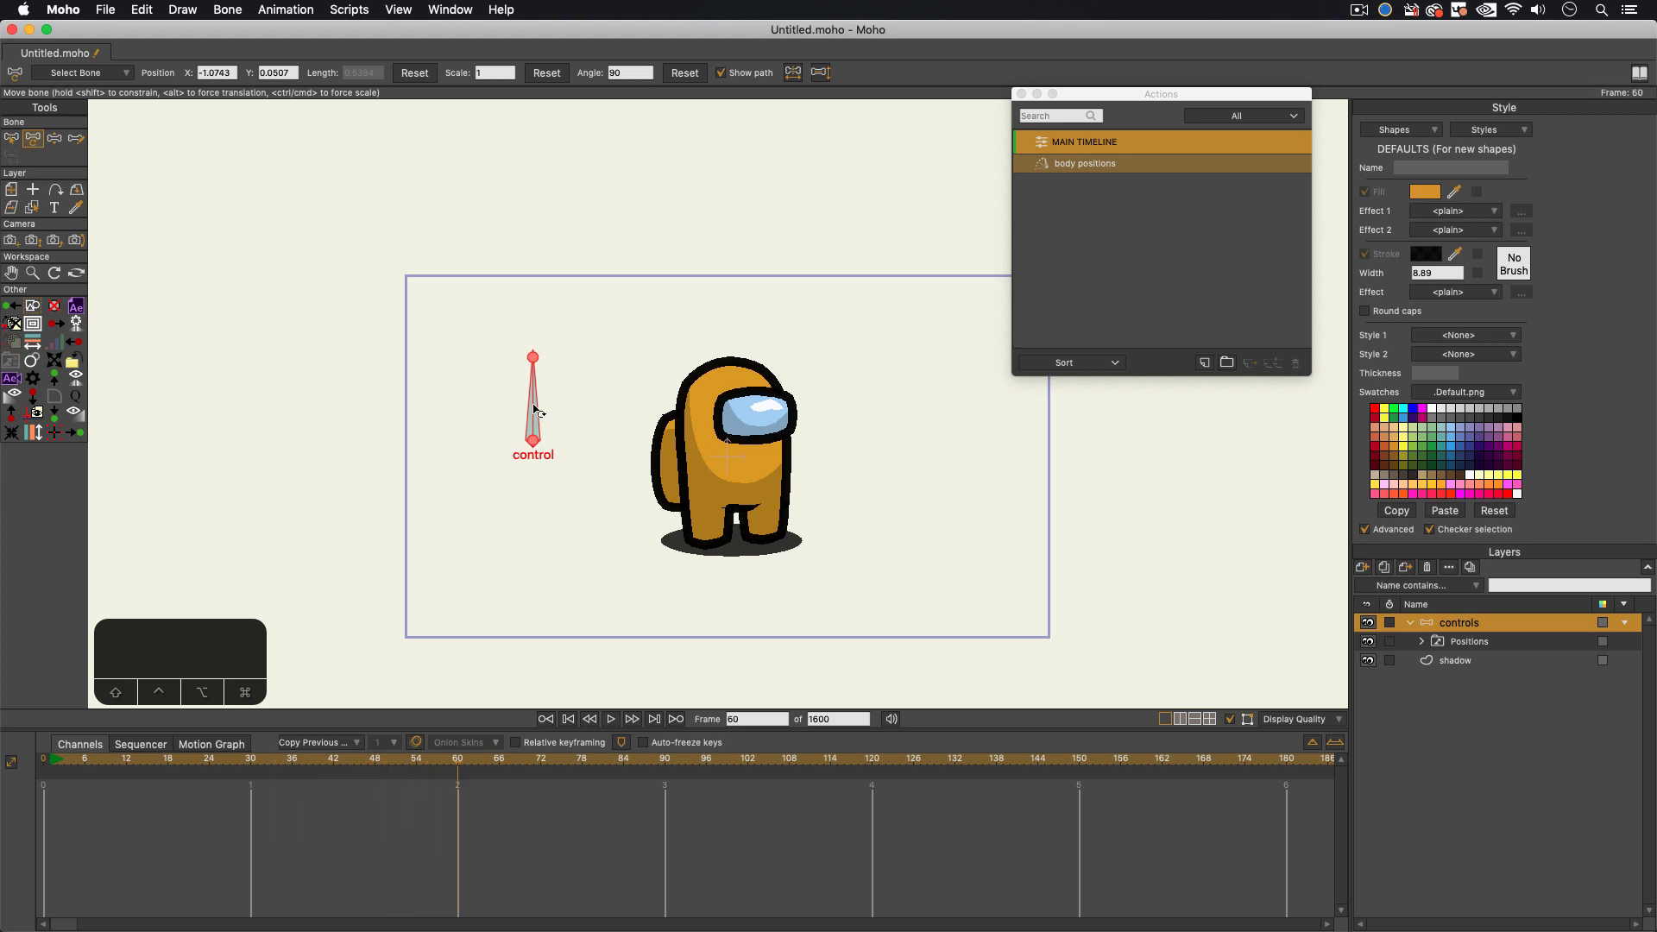
key(t)
drag(533, 385, 575, 427)
key(space)
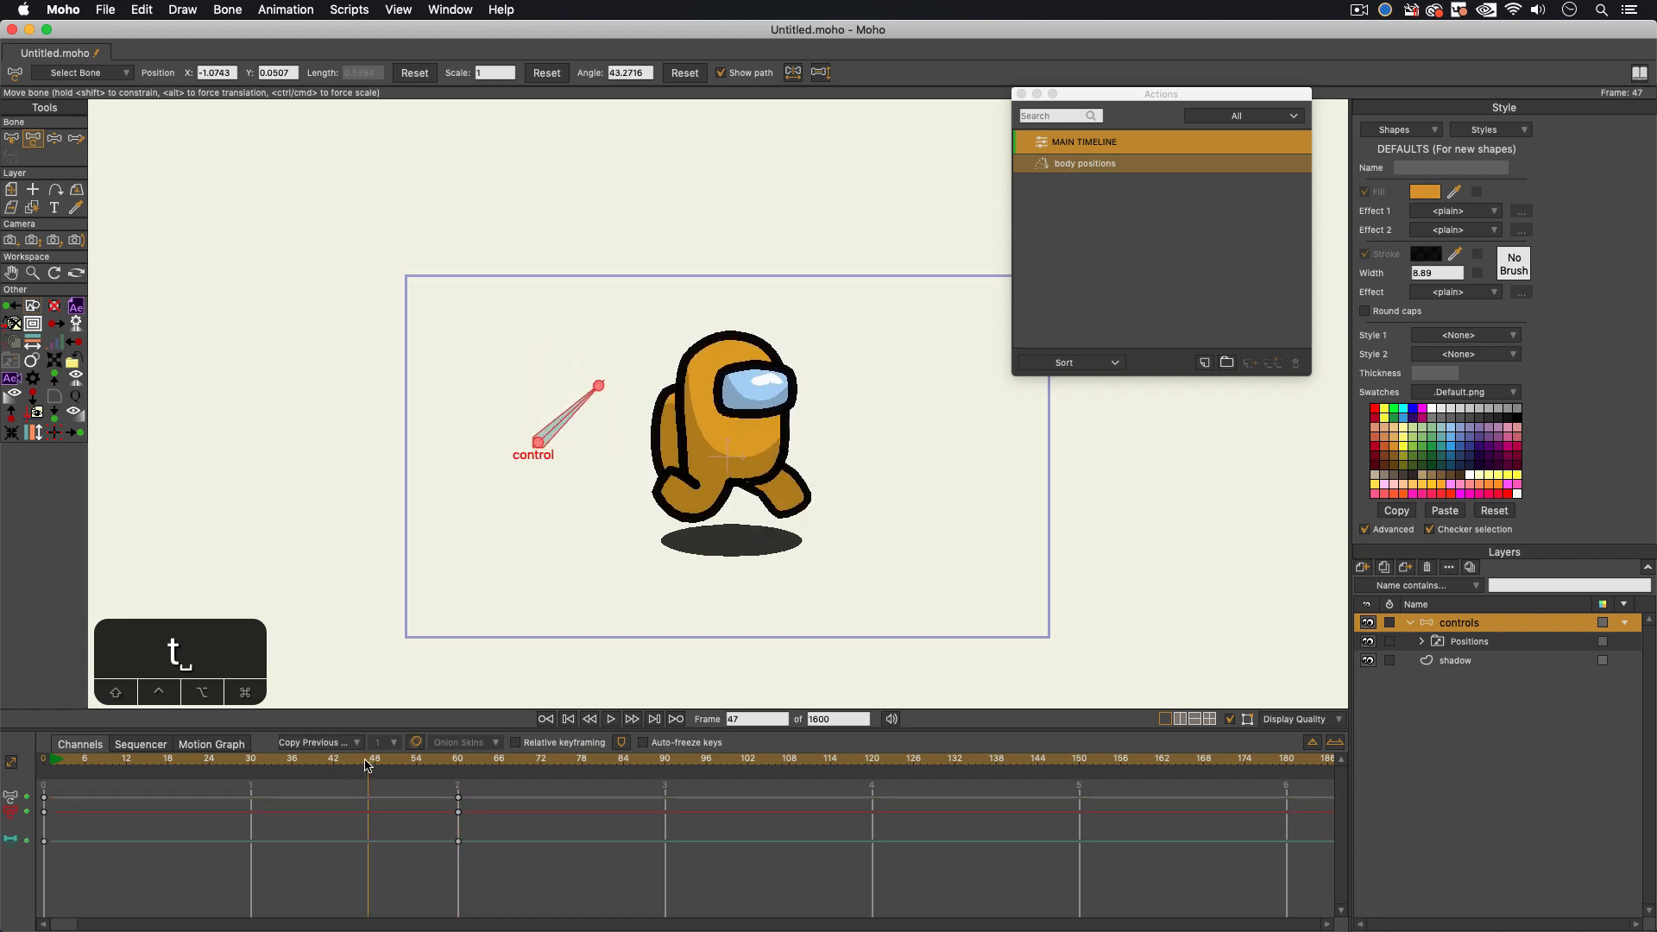
key(space)
Step: Key the control bone at frame 1 of the main timeline and set those keyframes to Step interpolation
drag(183, 766, 51, 762)
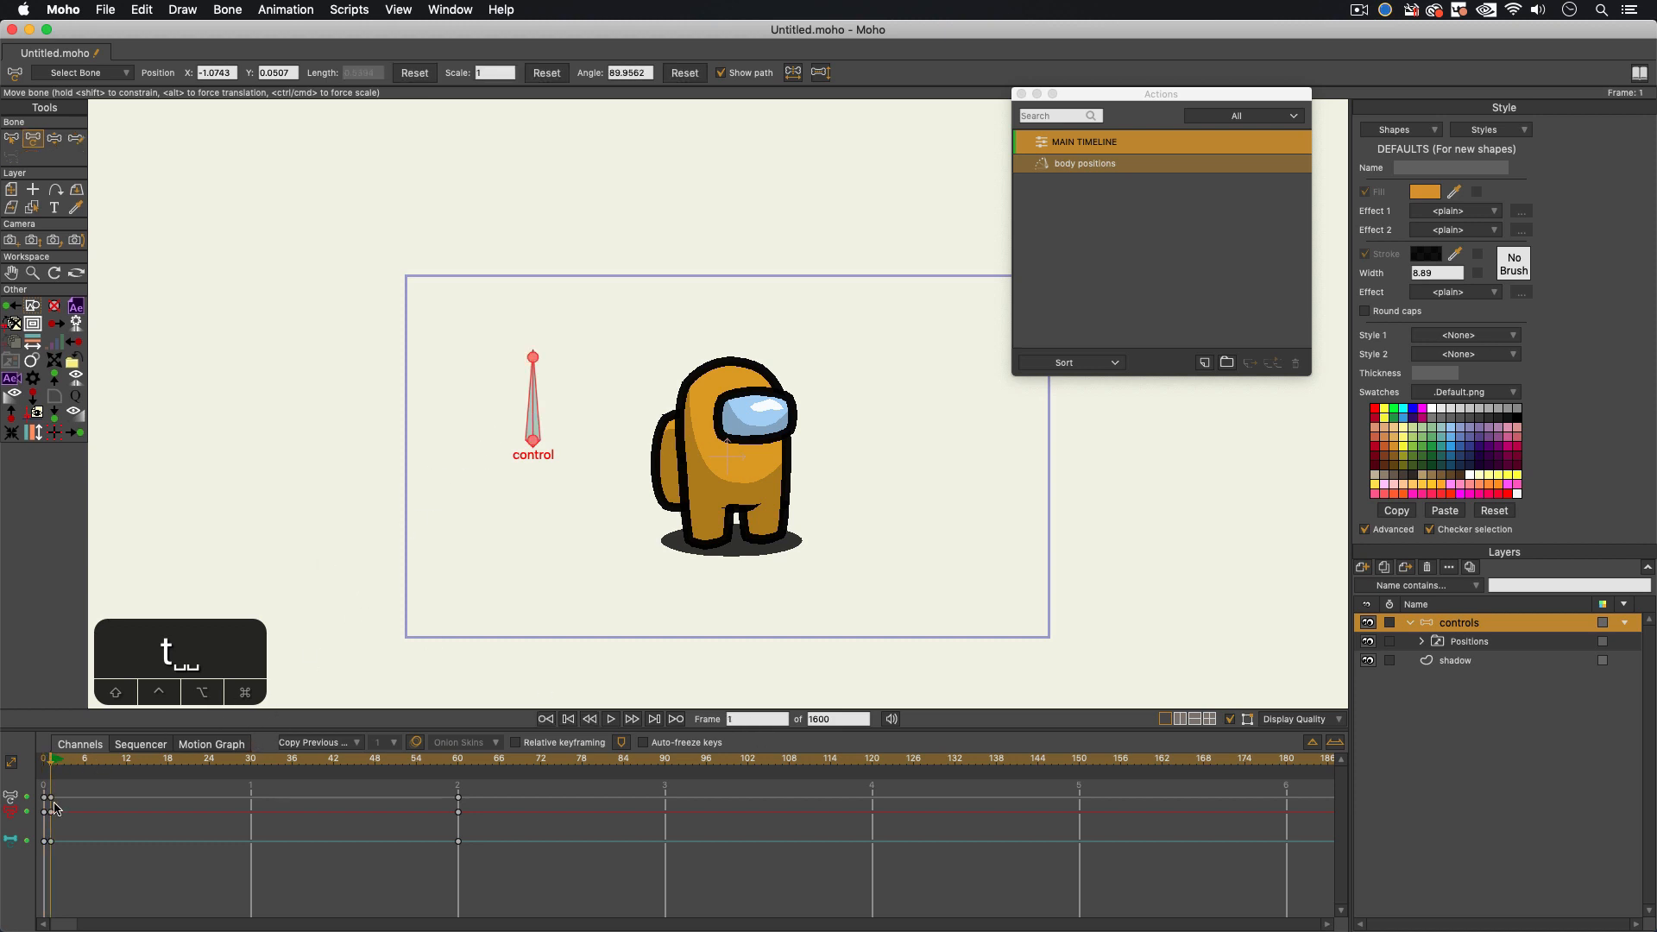
drag(65, 797, 49, 843)
right_click(52, 847)
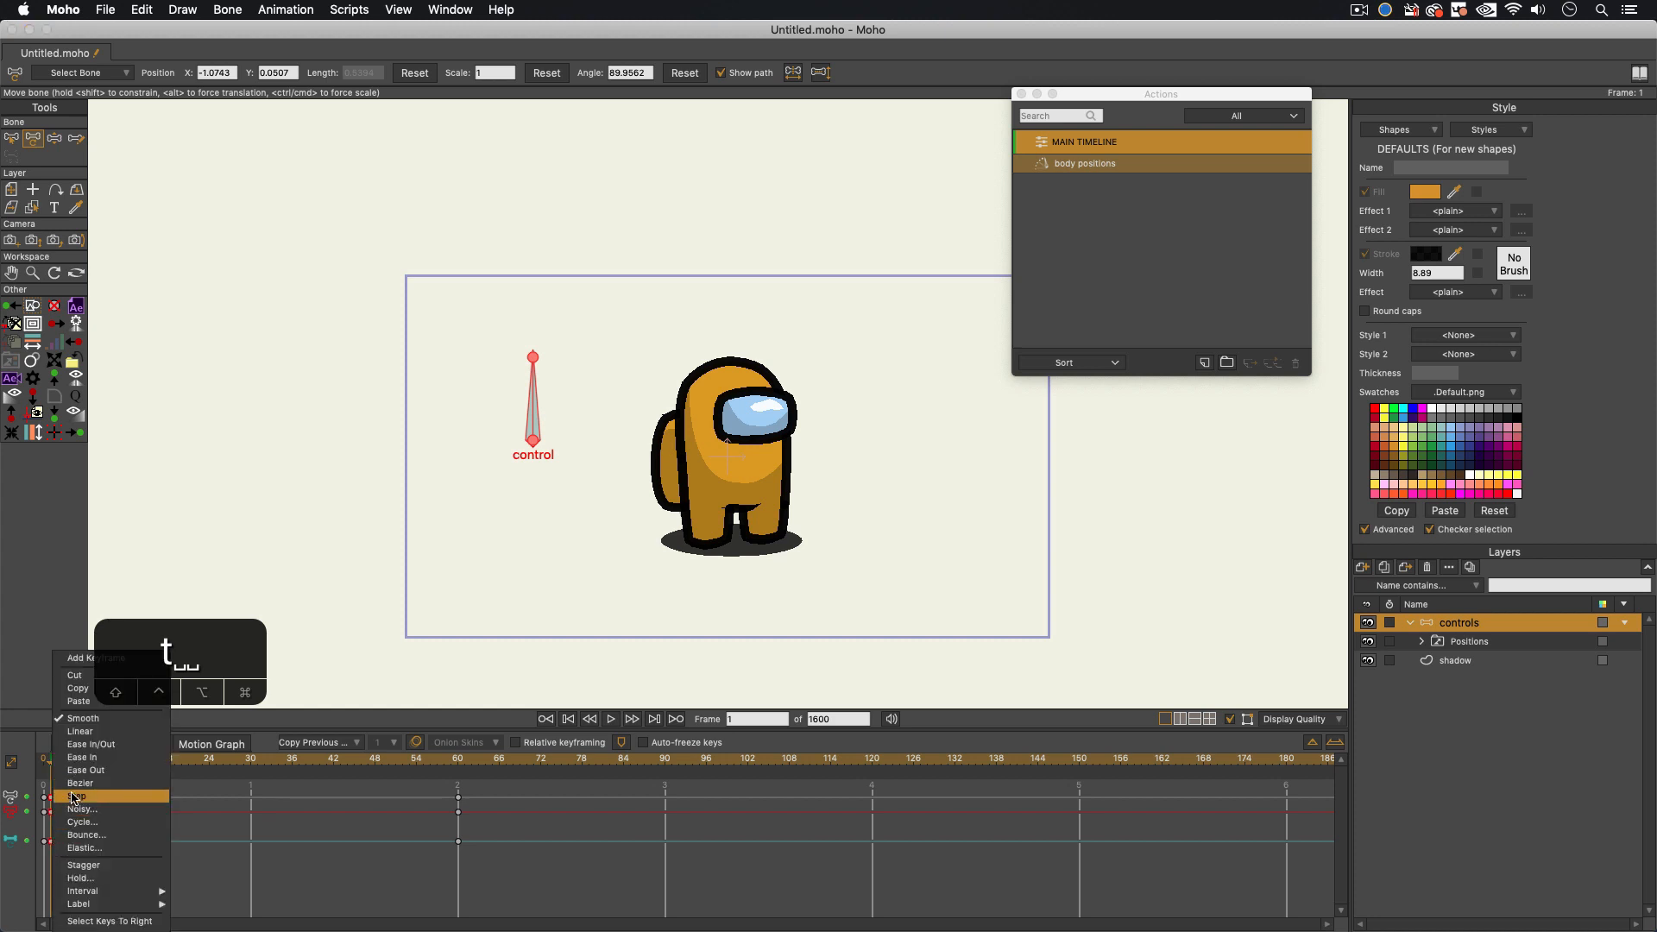
click(118, 810)
Step: Set the control bone's frame 60 keyframes to Step interpolation and play back the change from idle to run
drag(373, 771, 459, 785)
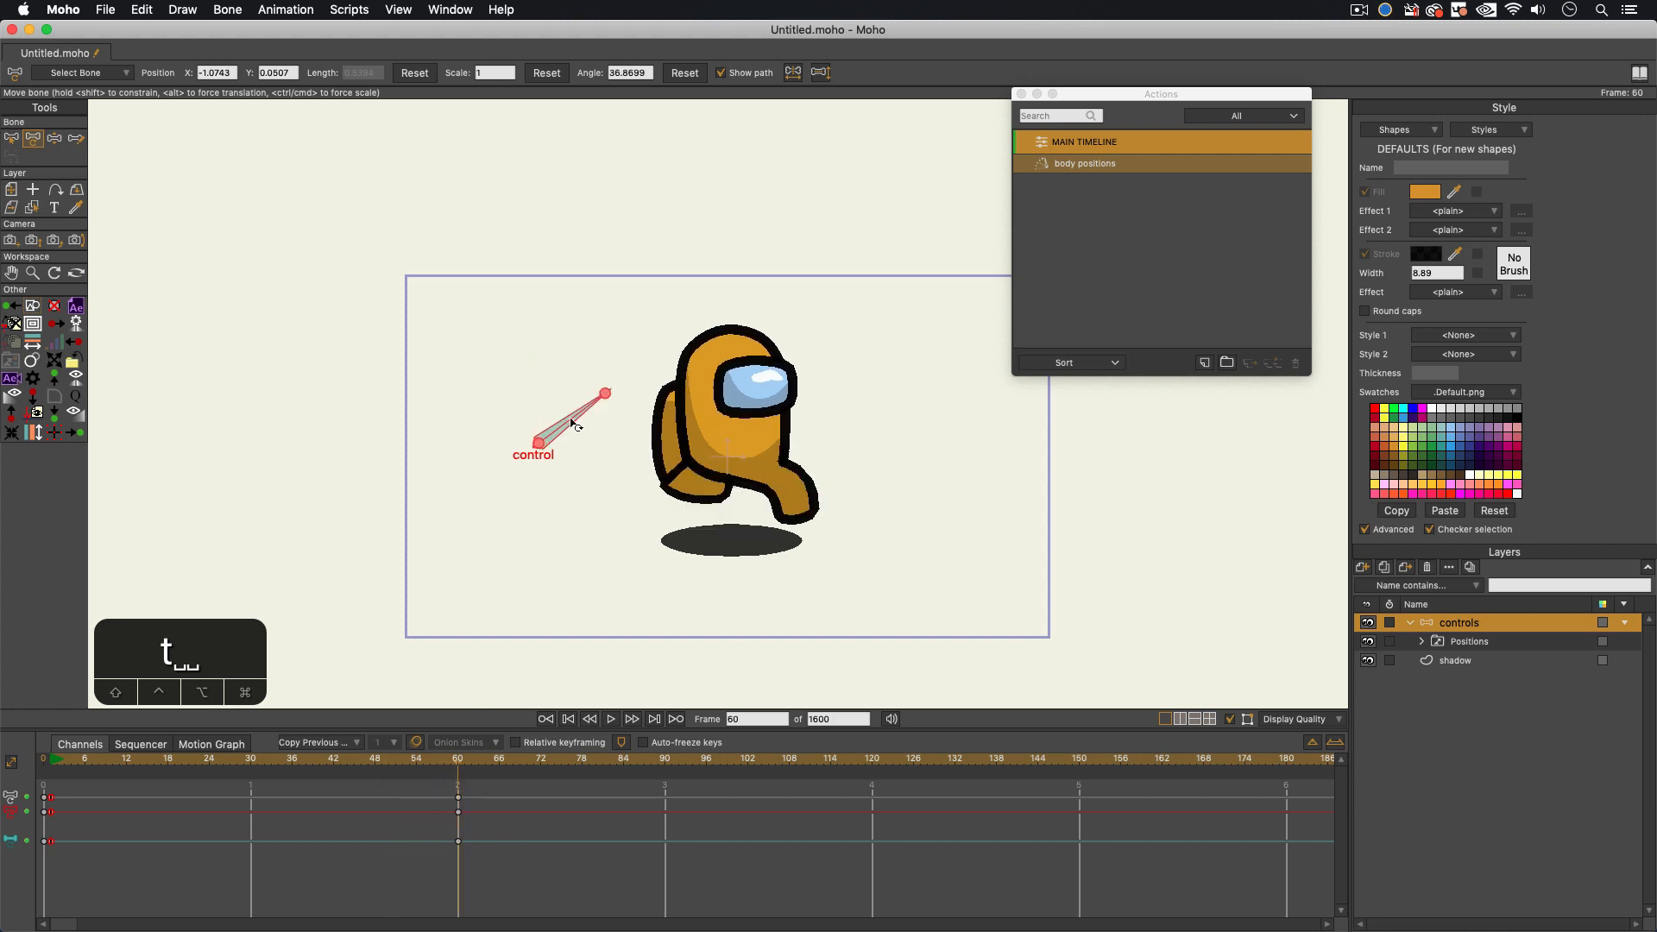
drag(443, 853, 502, 748)
right_click(463, 822)
click(478, 796)
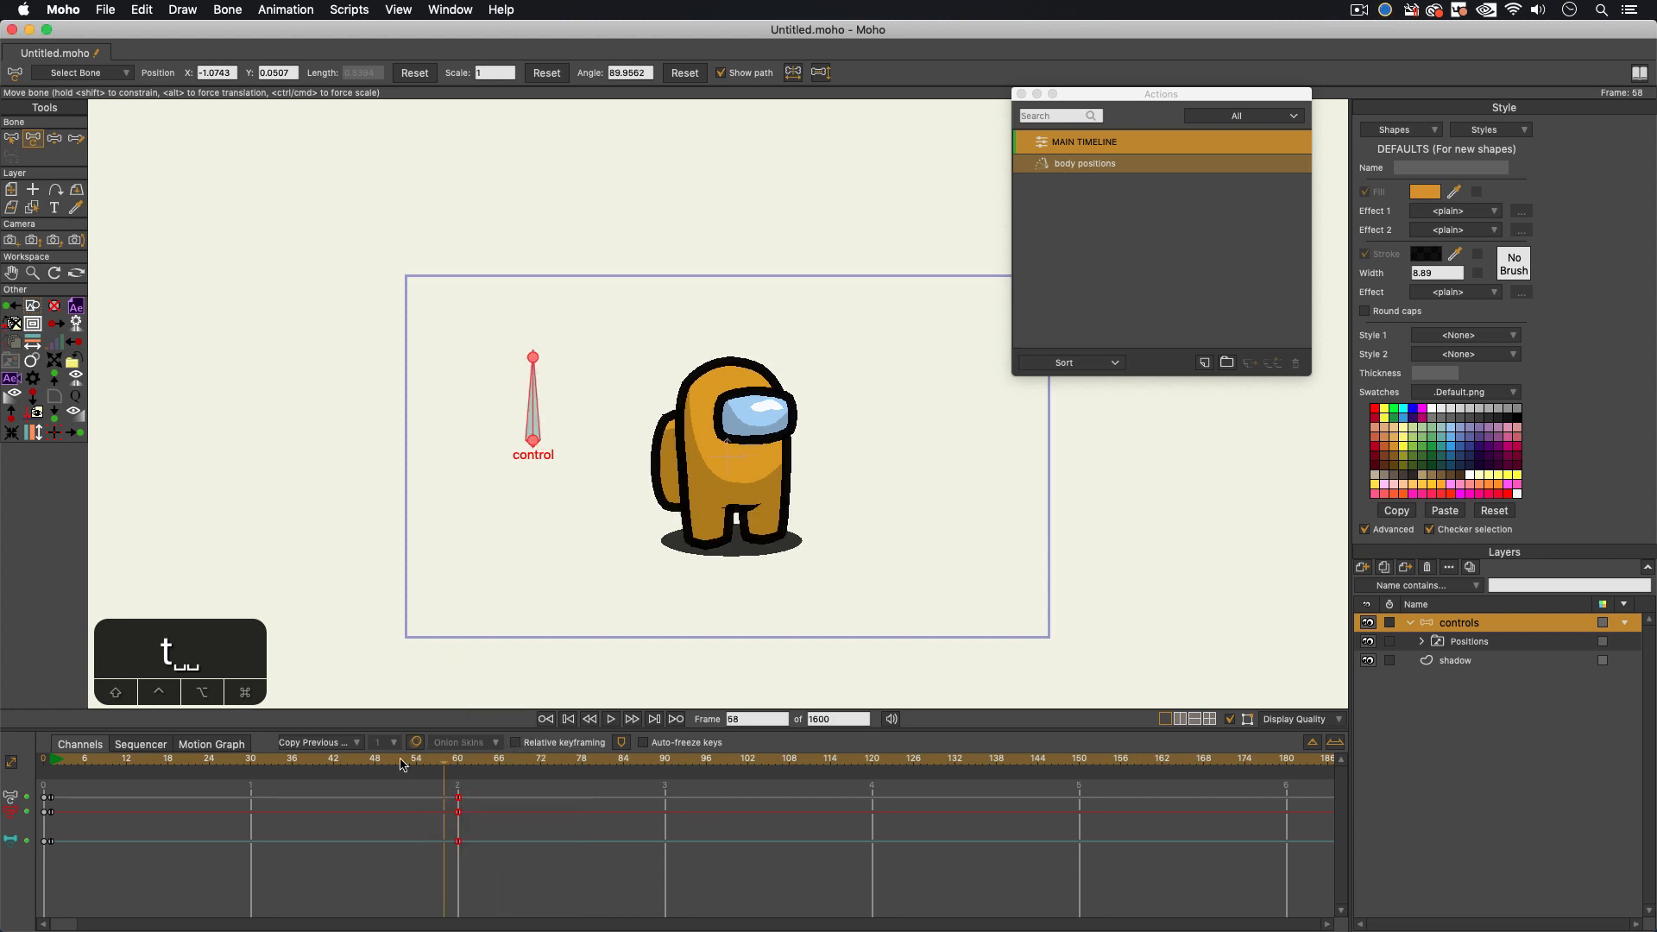
drag(460, 760, 374, 758)
key(space)
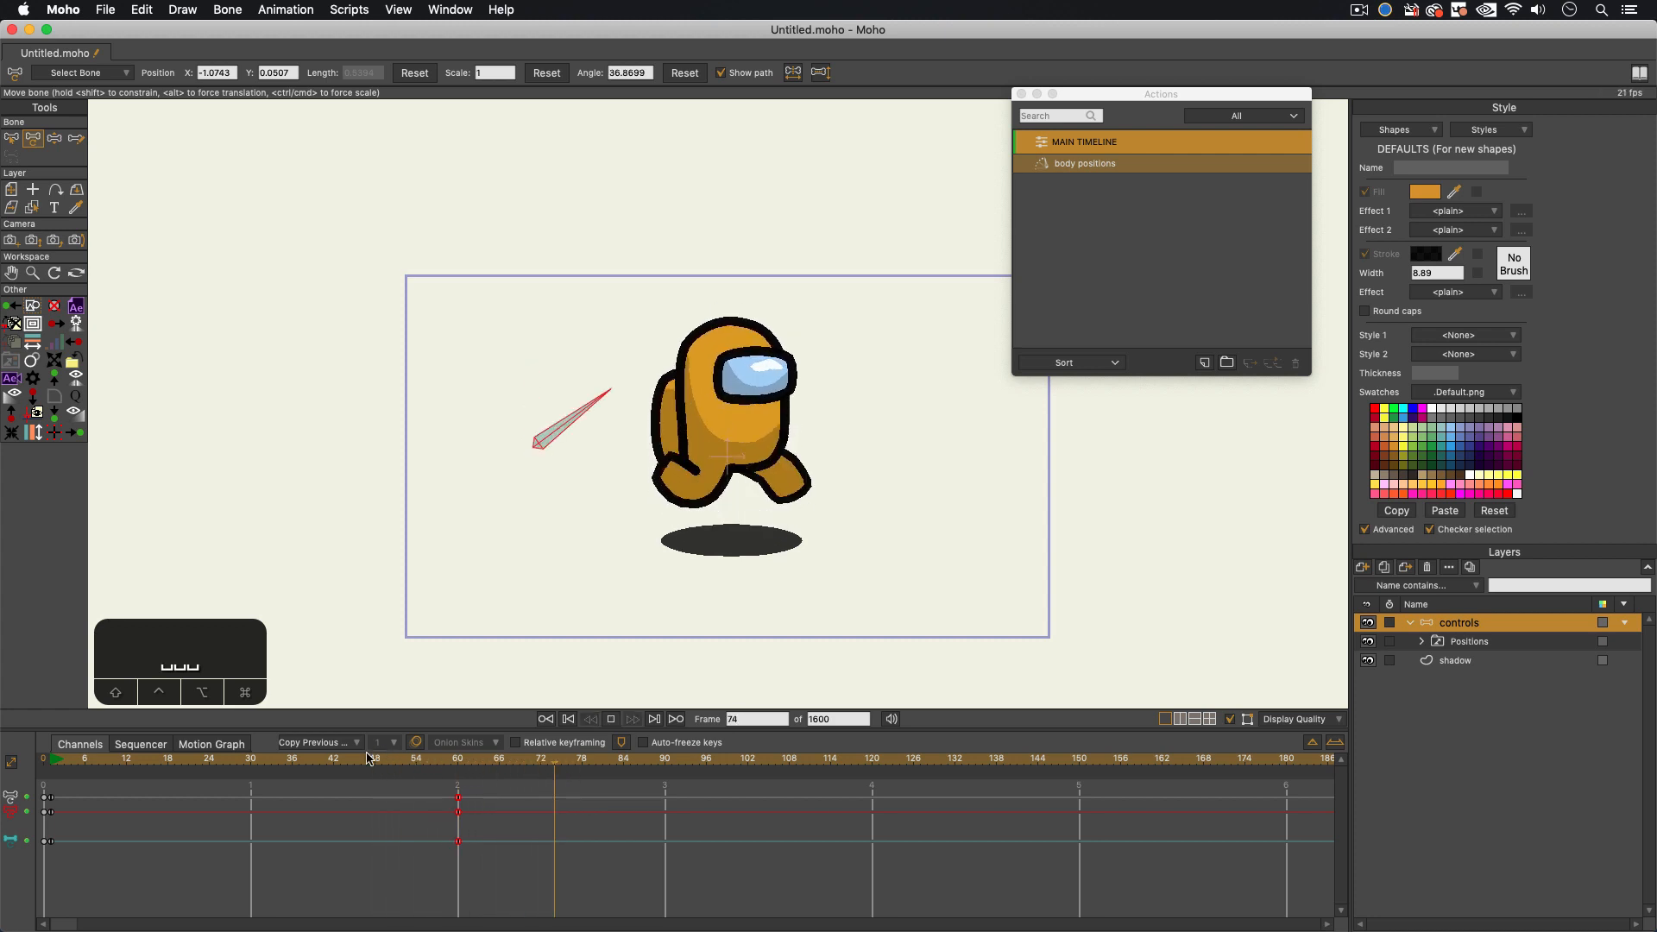
key(space)
key(space)
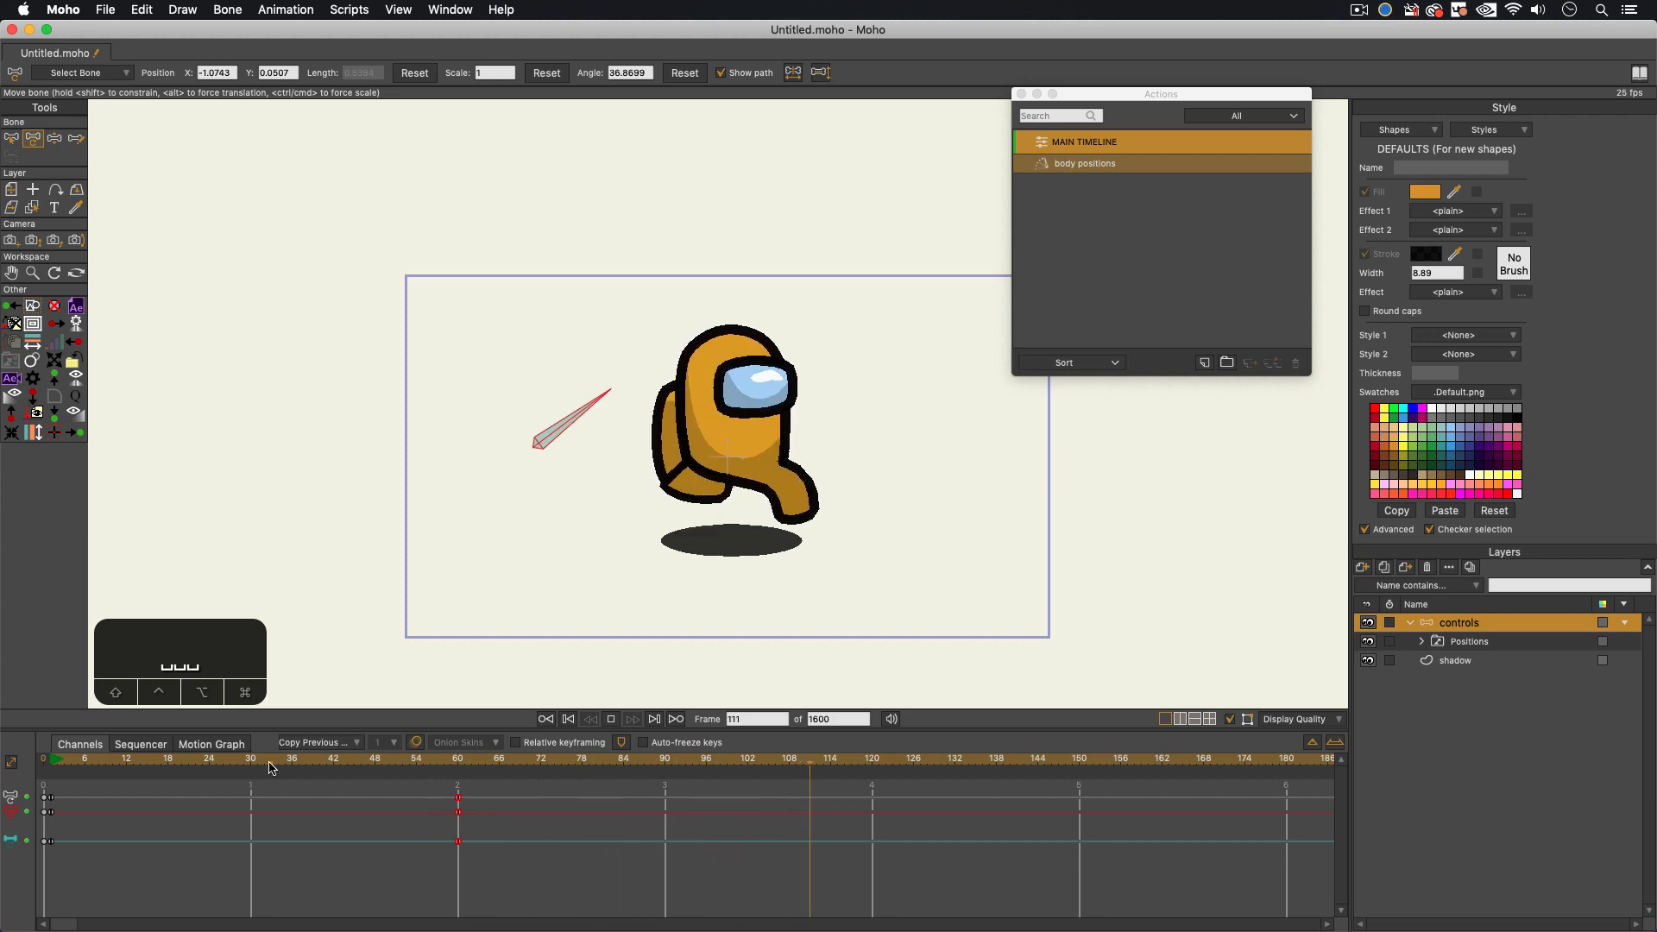
key(space)
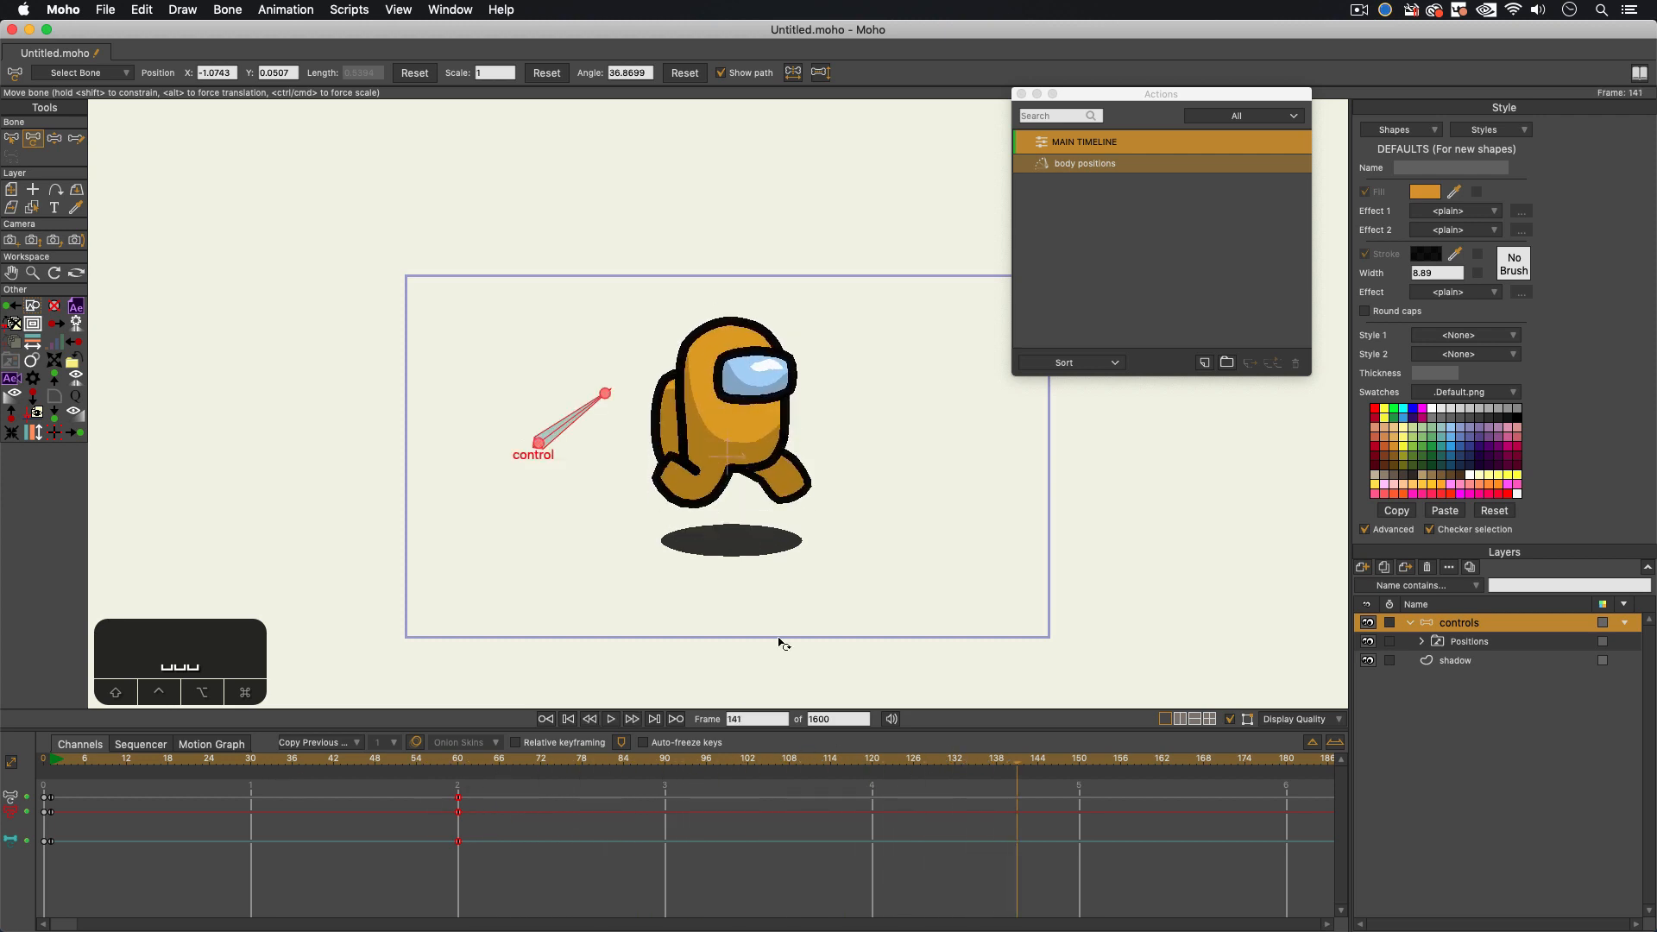
Step: Rotate the control bone back to about 80 degrees at frame 141 and play back the return to idle
key(t)
drag(583, 416, 545, 356)
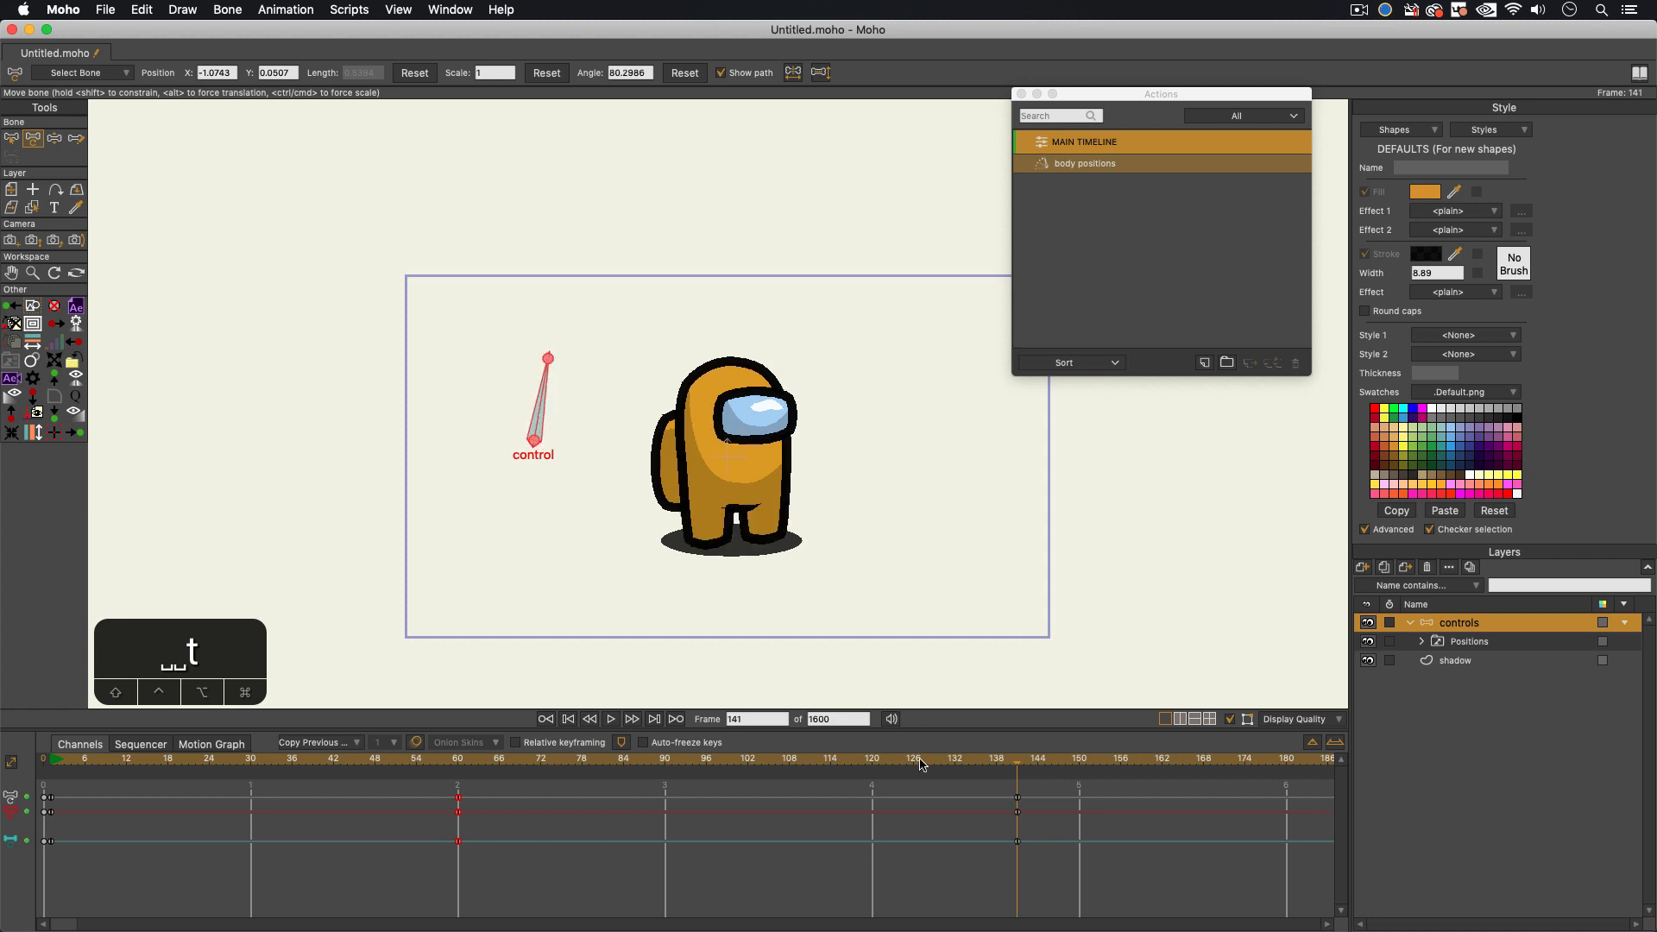
drag(920, 765, 390, 766)
key(space)
Step: Return to frame 0 and add a new vector layer named "hand 1" above the controls layer
click(81, 923)
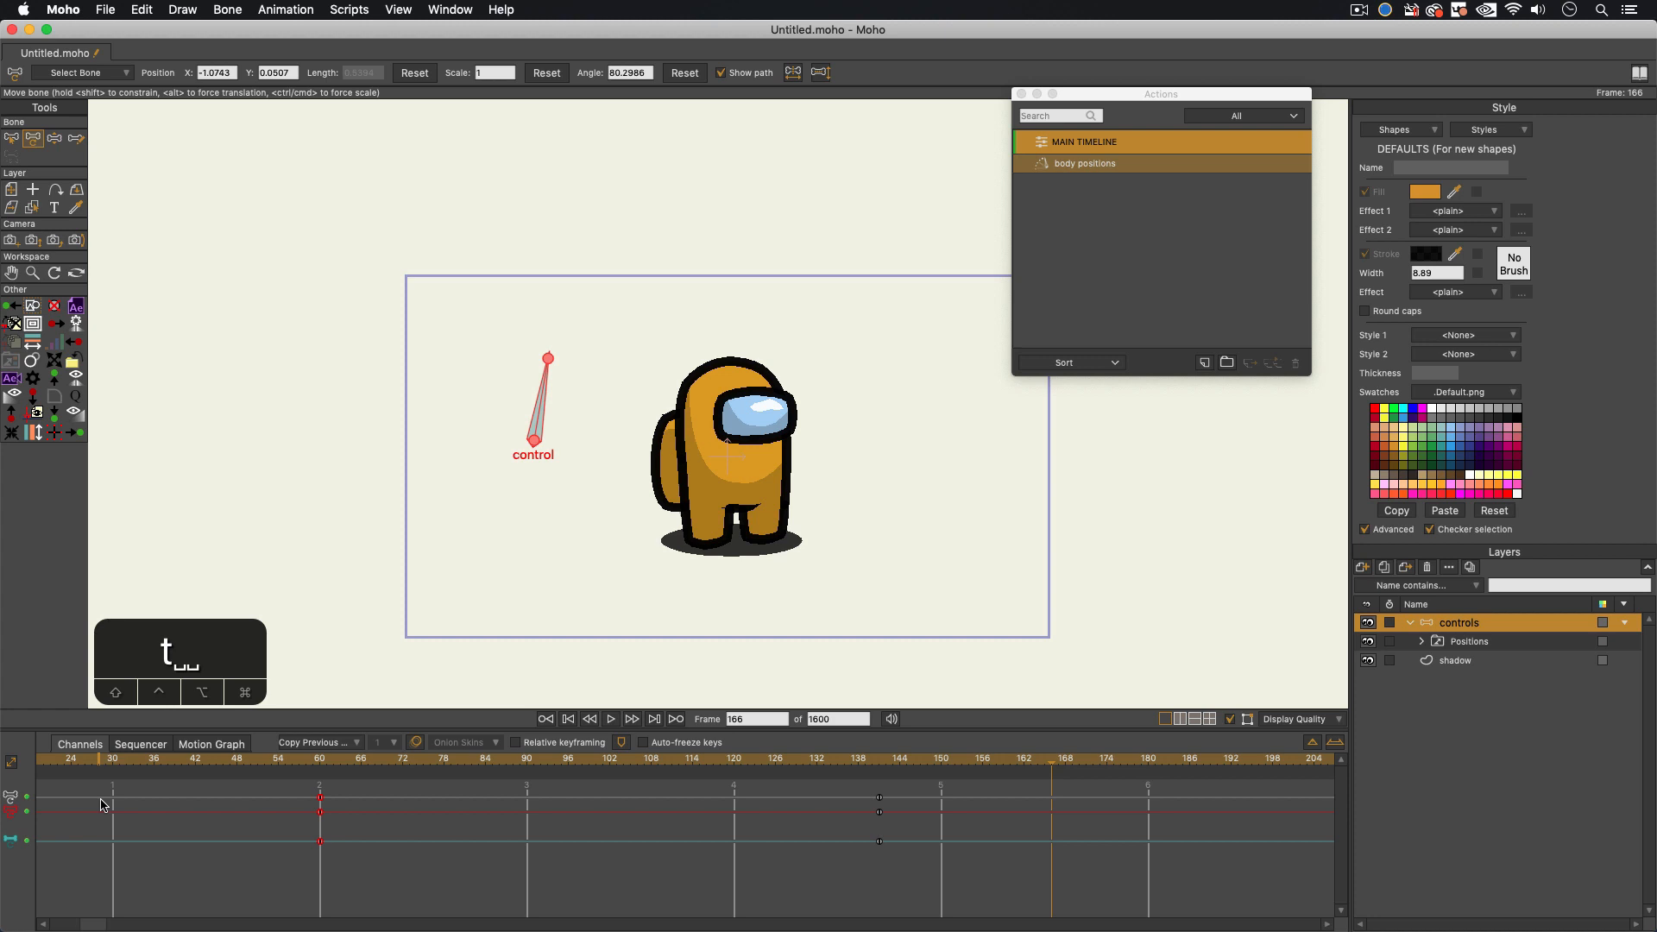
drag(99, 926, 2, 923)
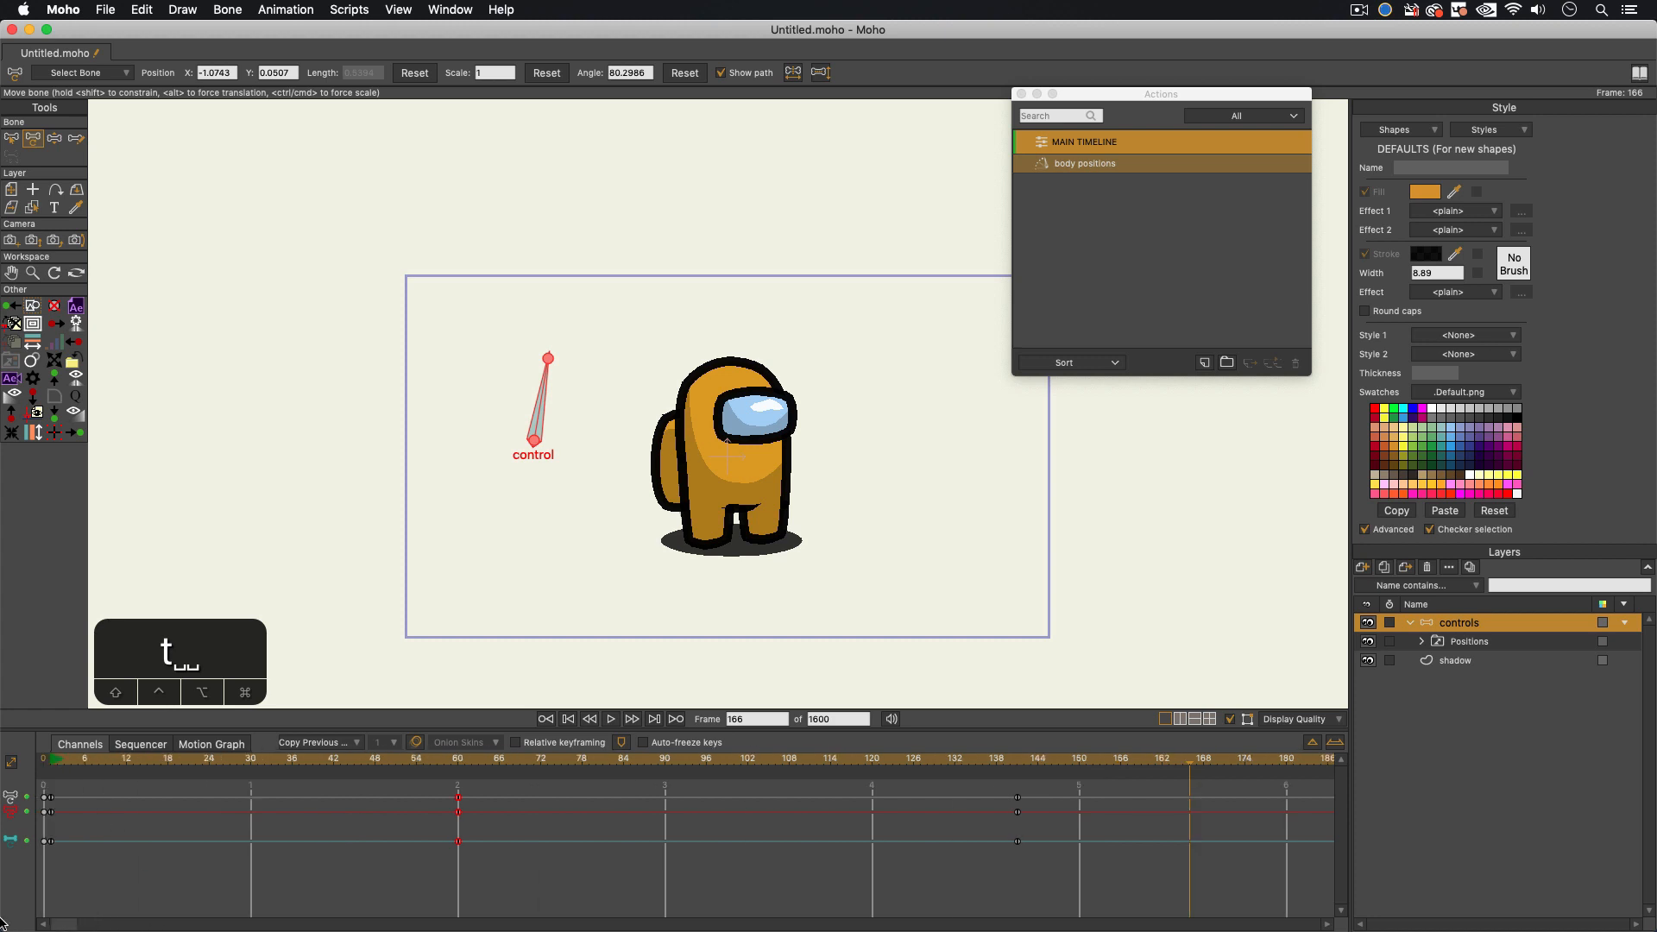
click(39, 761)
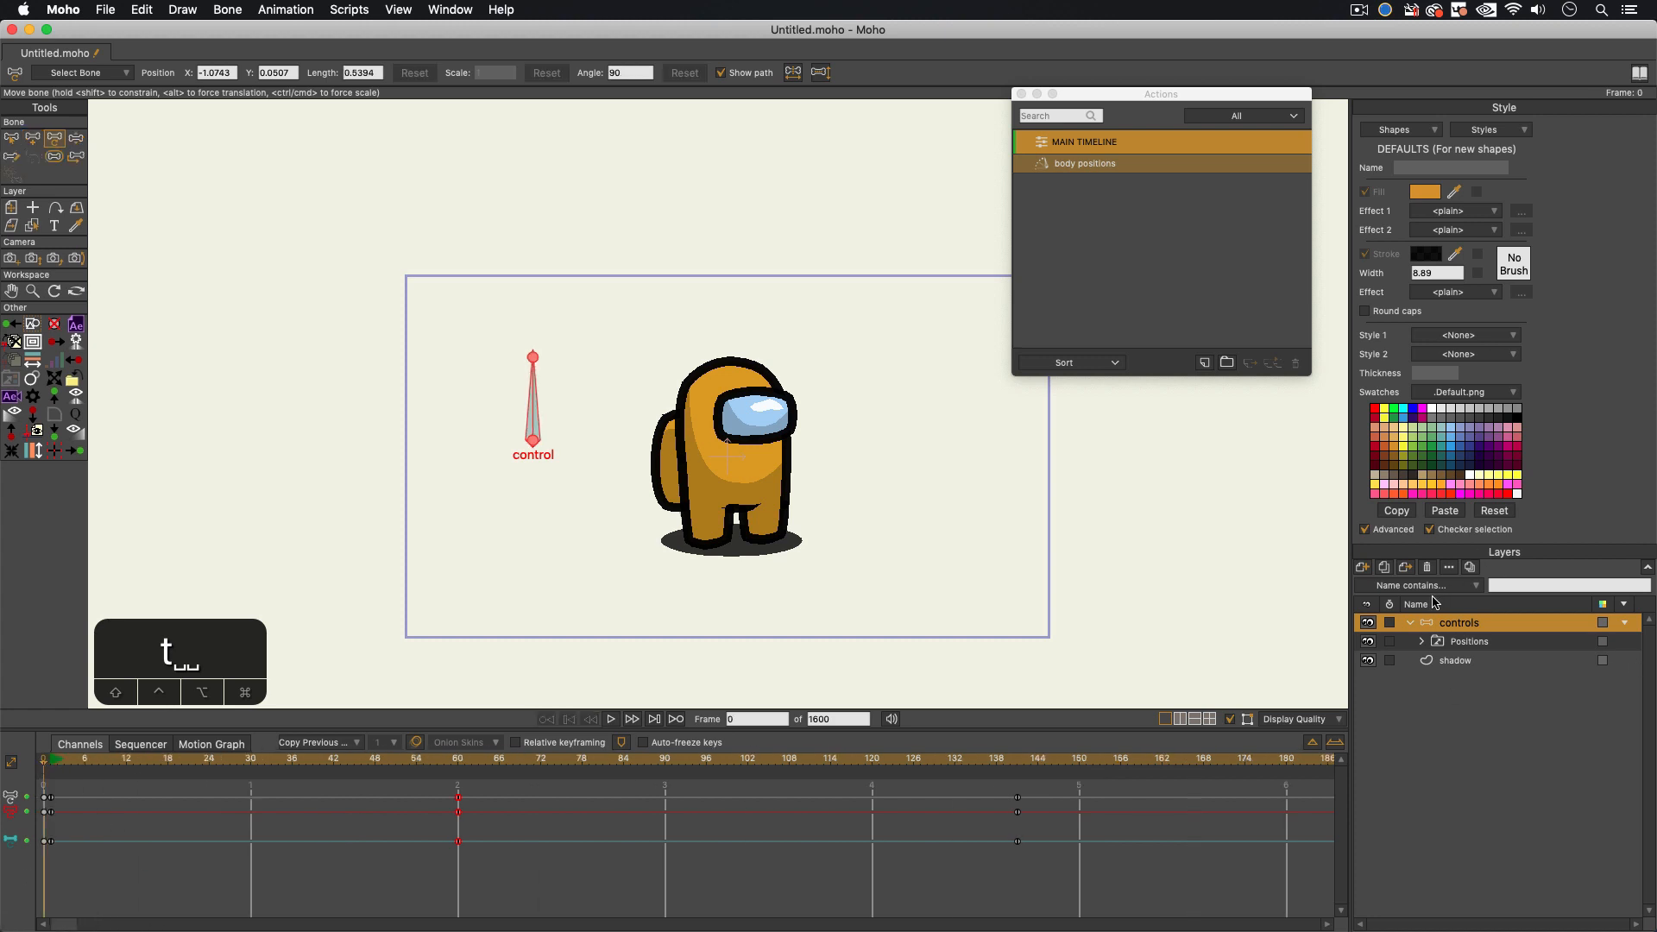
click(1365, 569)
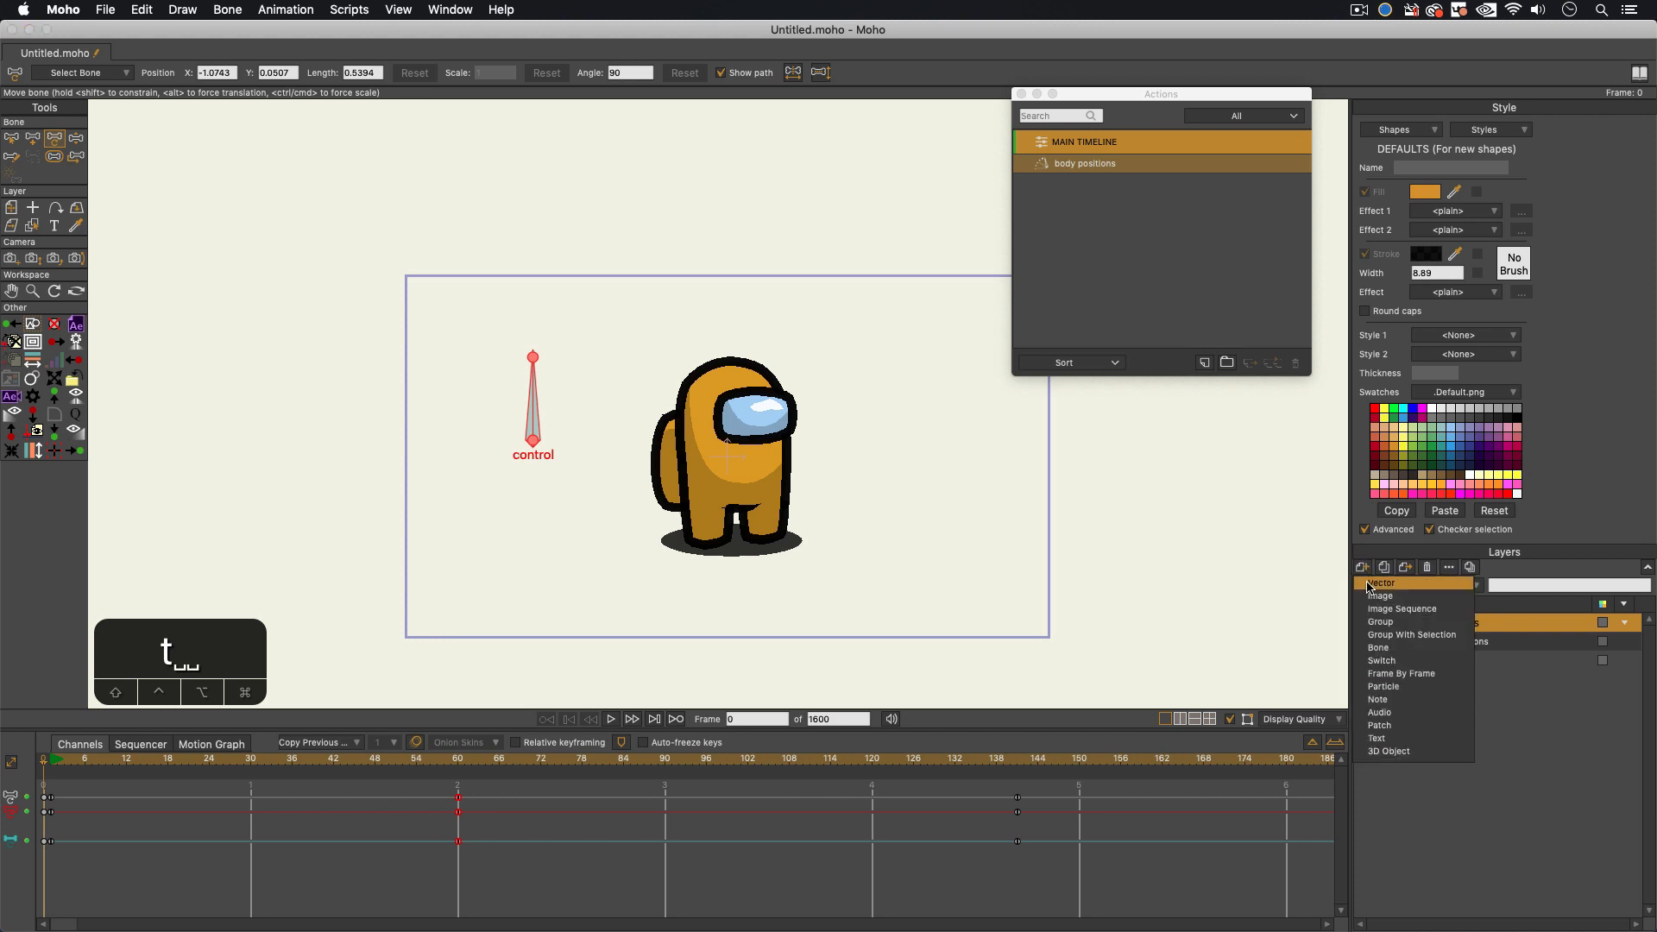
click(1369, 584)
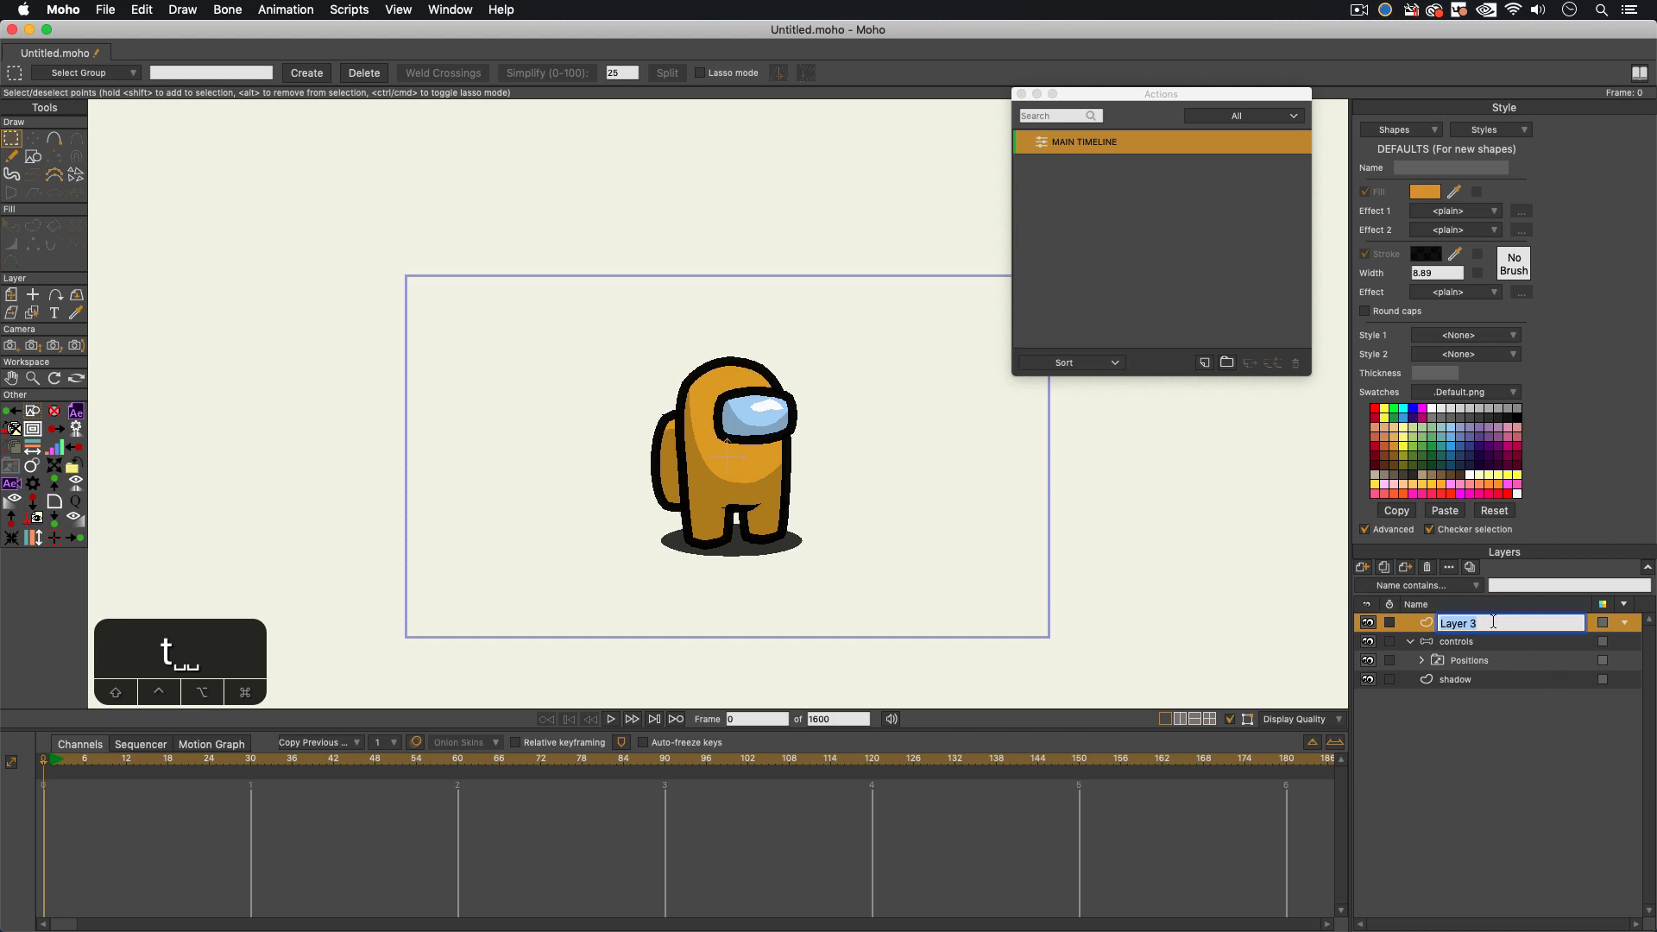
text(hand 1)
key(Return)
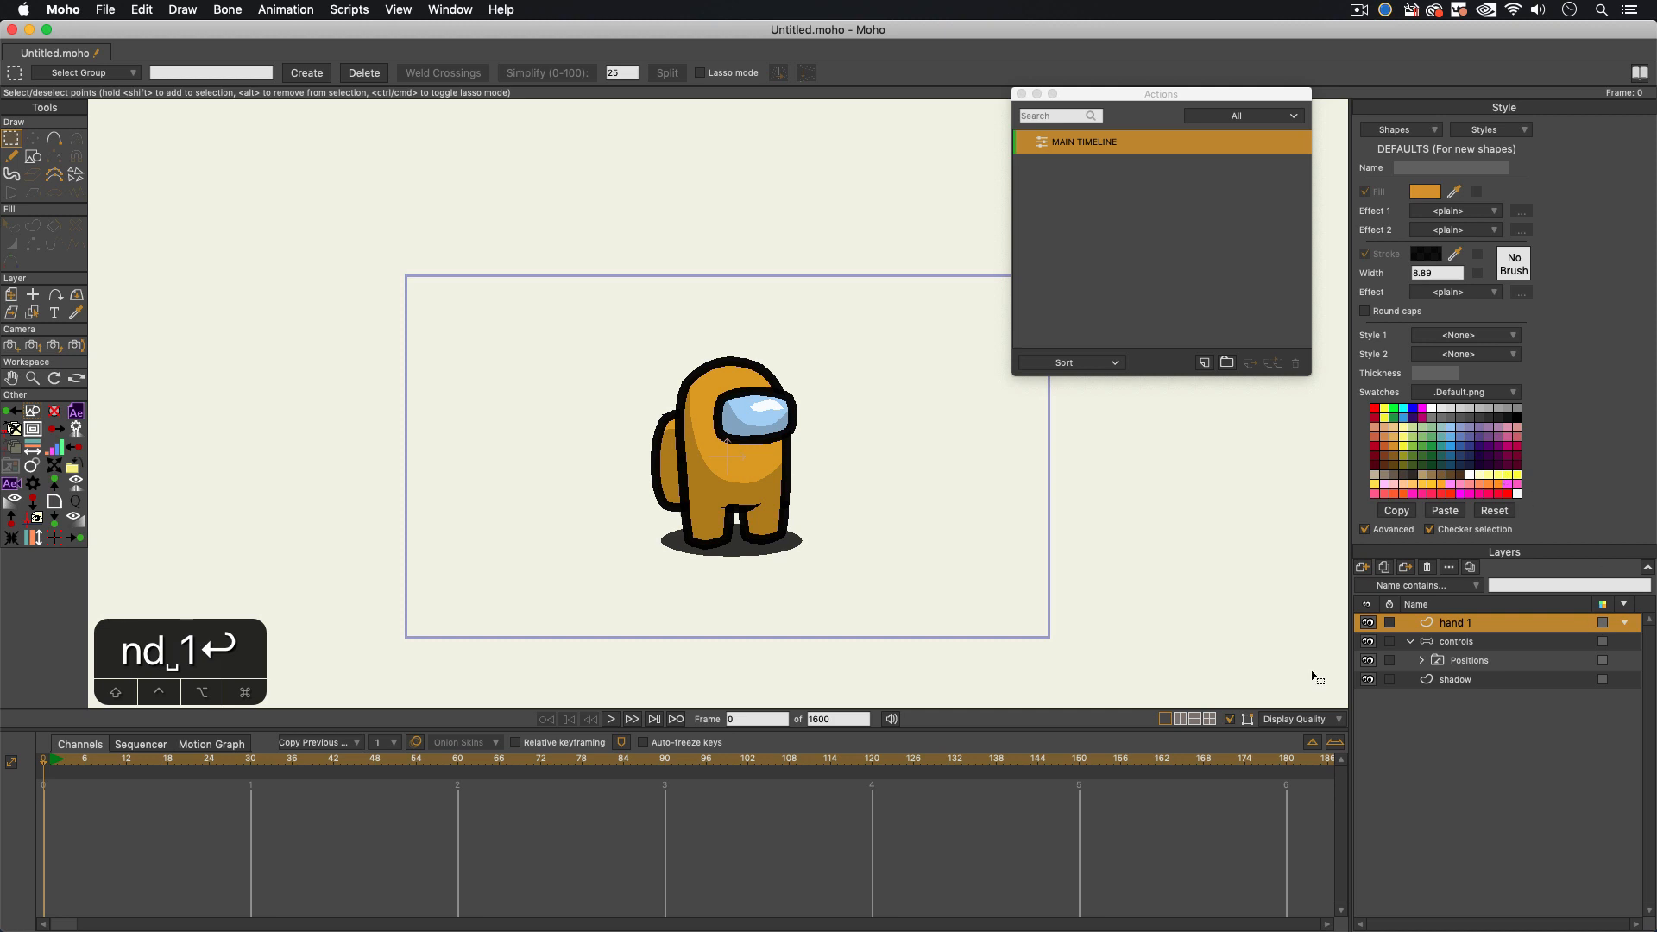
Step: Draw a filled rectangle beside the character and add points to form an angular pointing hand with a raised knuckle
scroll(863, 466, up, 3)
scroll(949, 550, up, 3)
key(s)
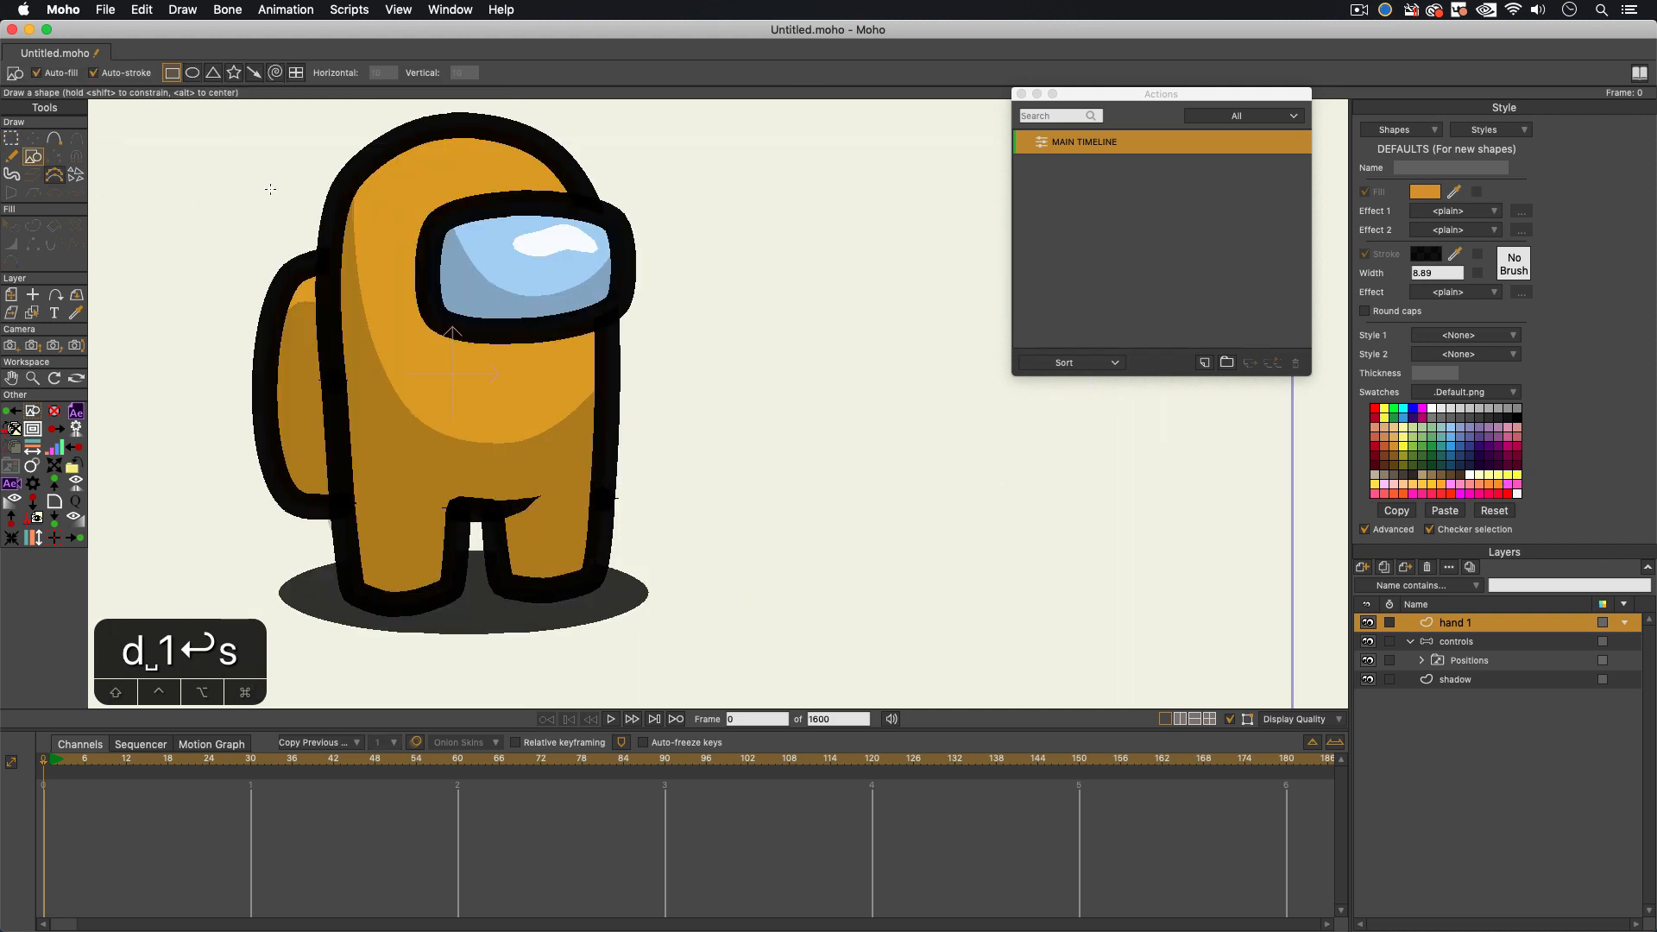
mouse_move(792, 322)
mouse_down()
mouse_move(859, 395)
mouse_move(976, 347)
mouse_move(971, 319)
mouse_move(870, 360)
mouse_move(881, 375)
mouse_move(863, 422)
mouse_move(878, 420)
mouse_move(853, 449)
mouse_up()
key(a)
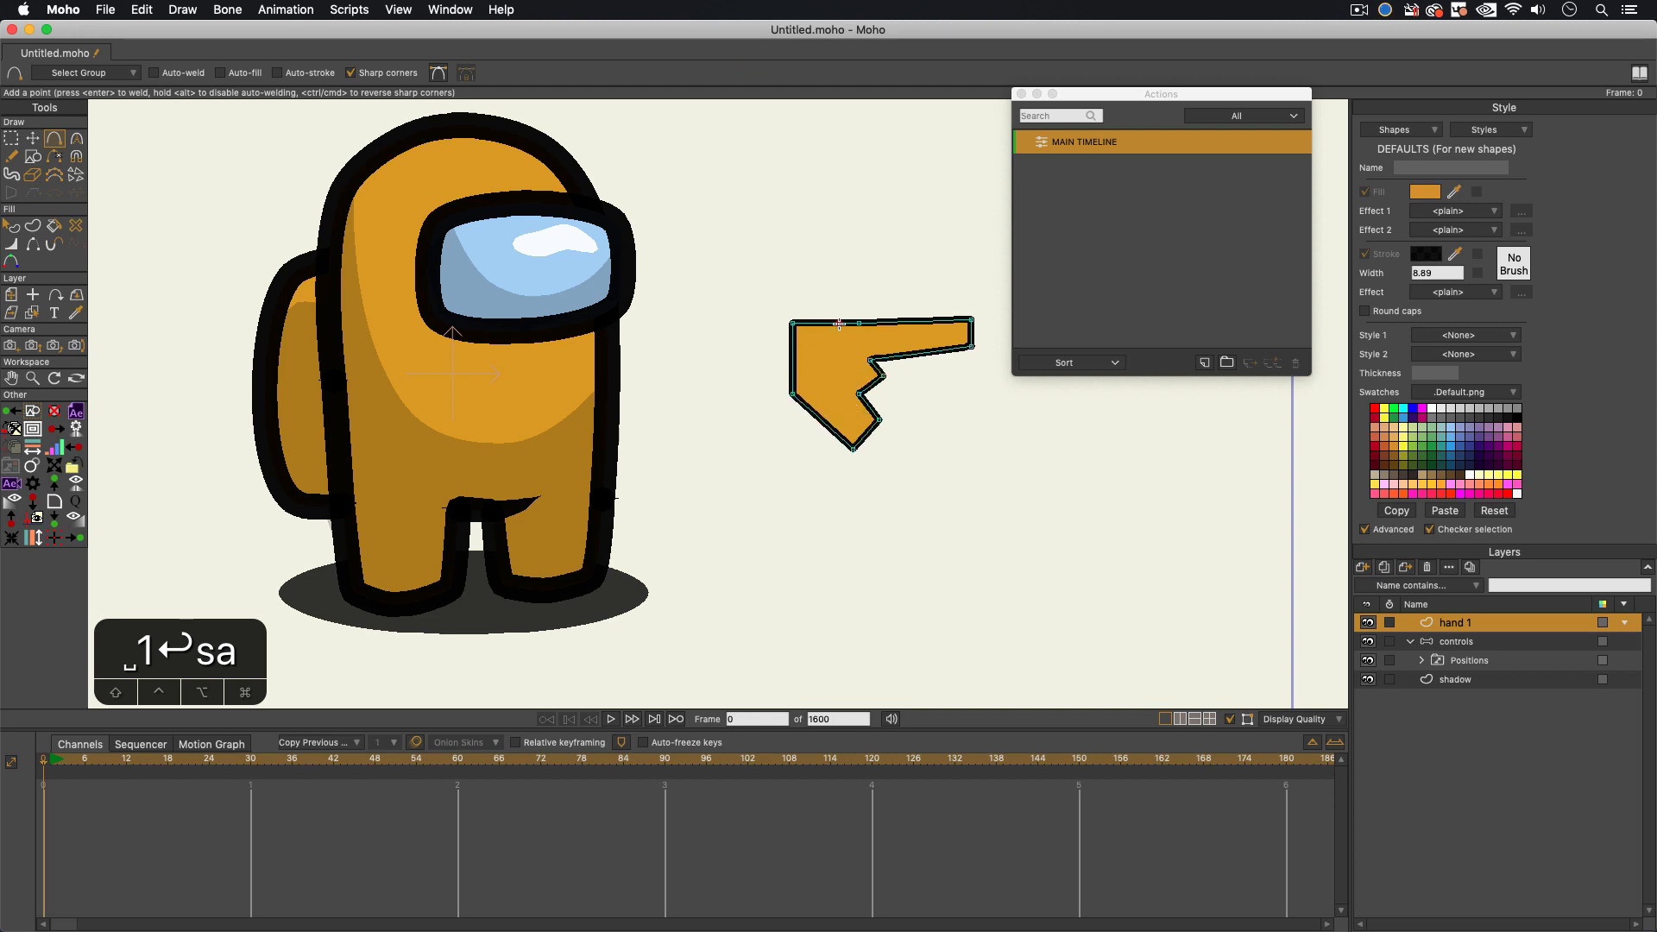
drag(839, 323, 833, 295)
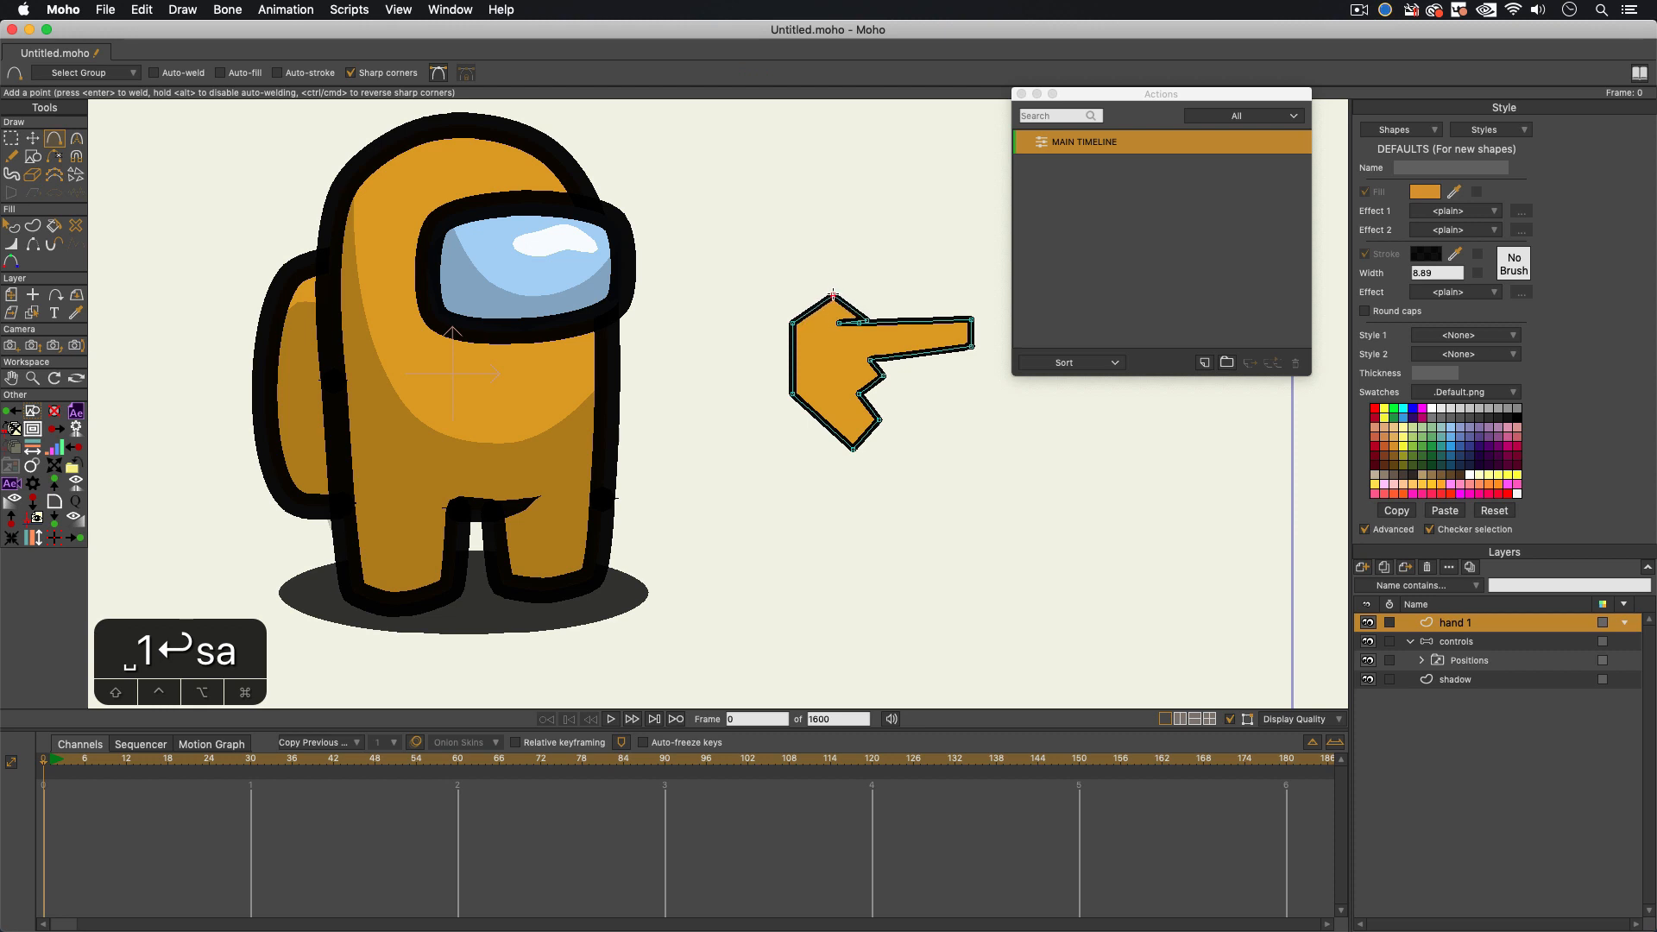
Step: Reposition the points of the hand's lowest folded finger and round its tip with the Curvature tool
key(t)
drag(877, 418, 1648, 467)
key(t)
key(t)
click(881, 406)
key(c)
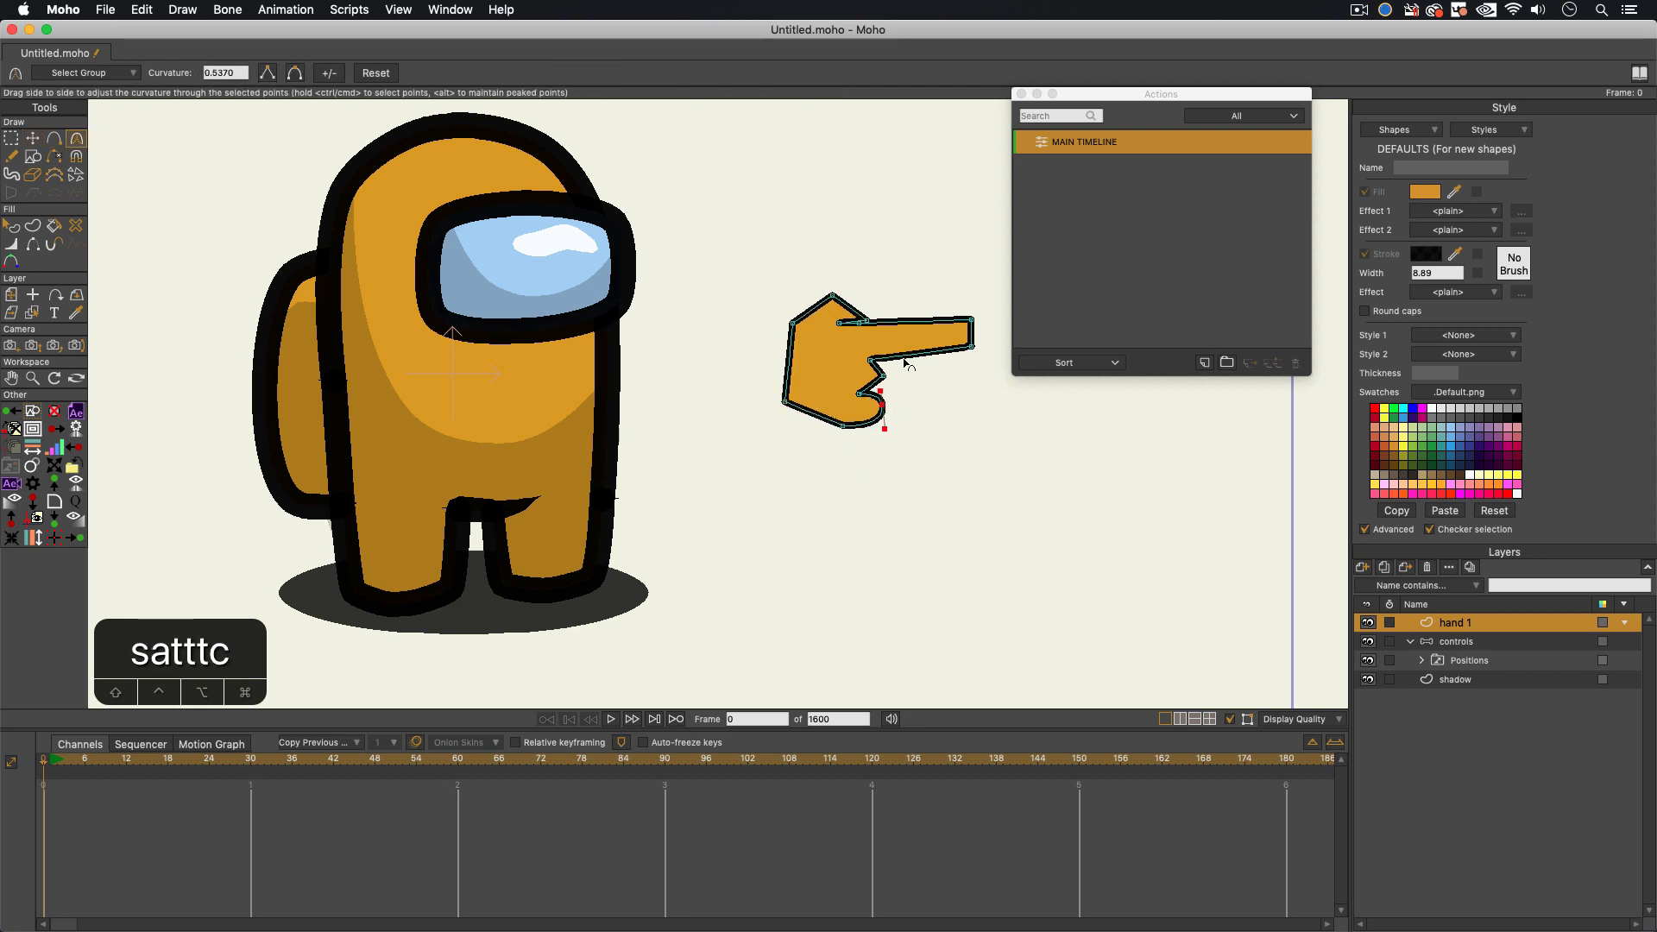
Step: Round the tip of the pointing finger and adjust the points along its underside
key(t)
drag(973, 321, 1465, 424)
key(a)
key(c)
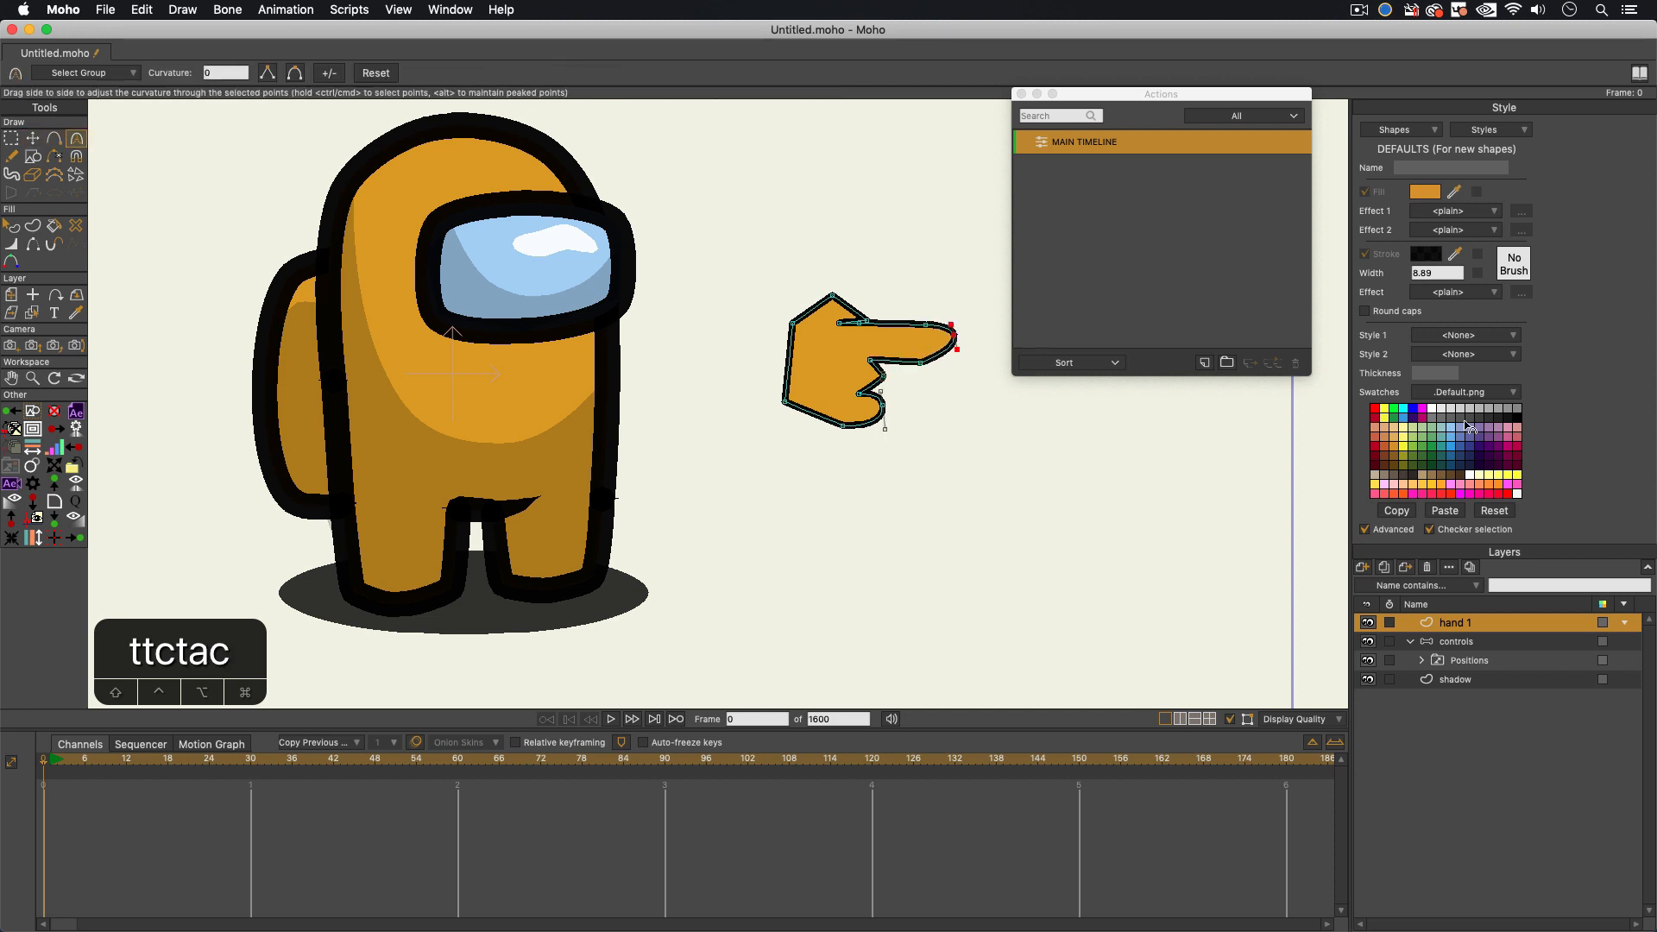
key(t)
key(t)
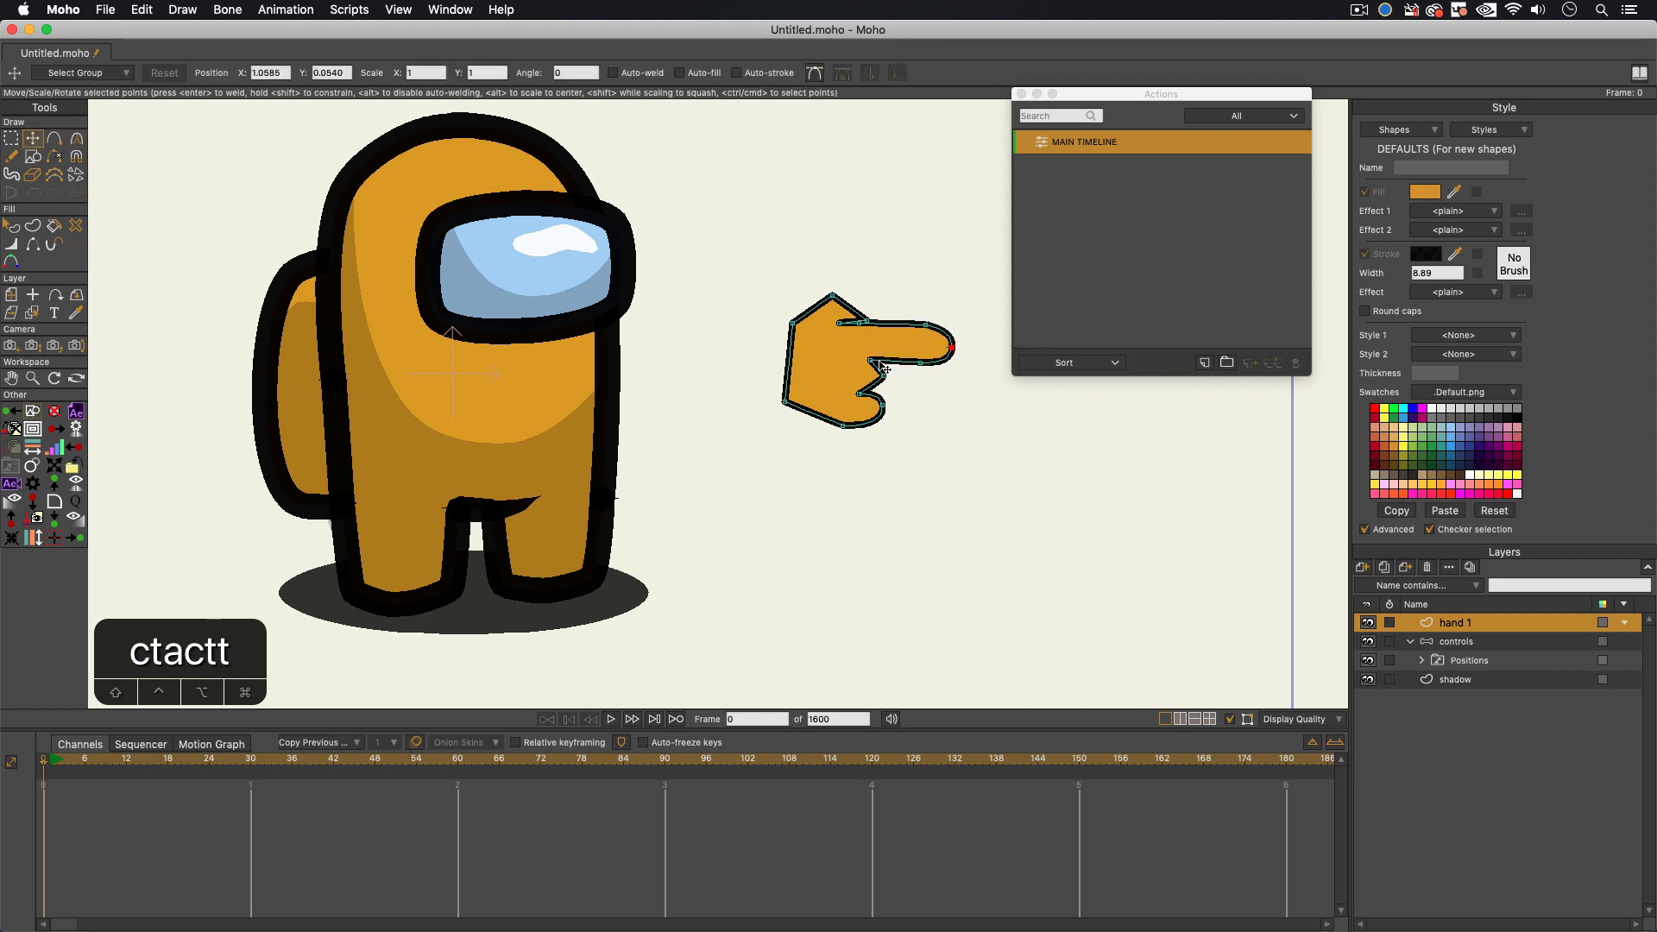
click(865, 356)
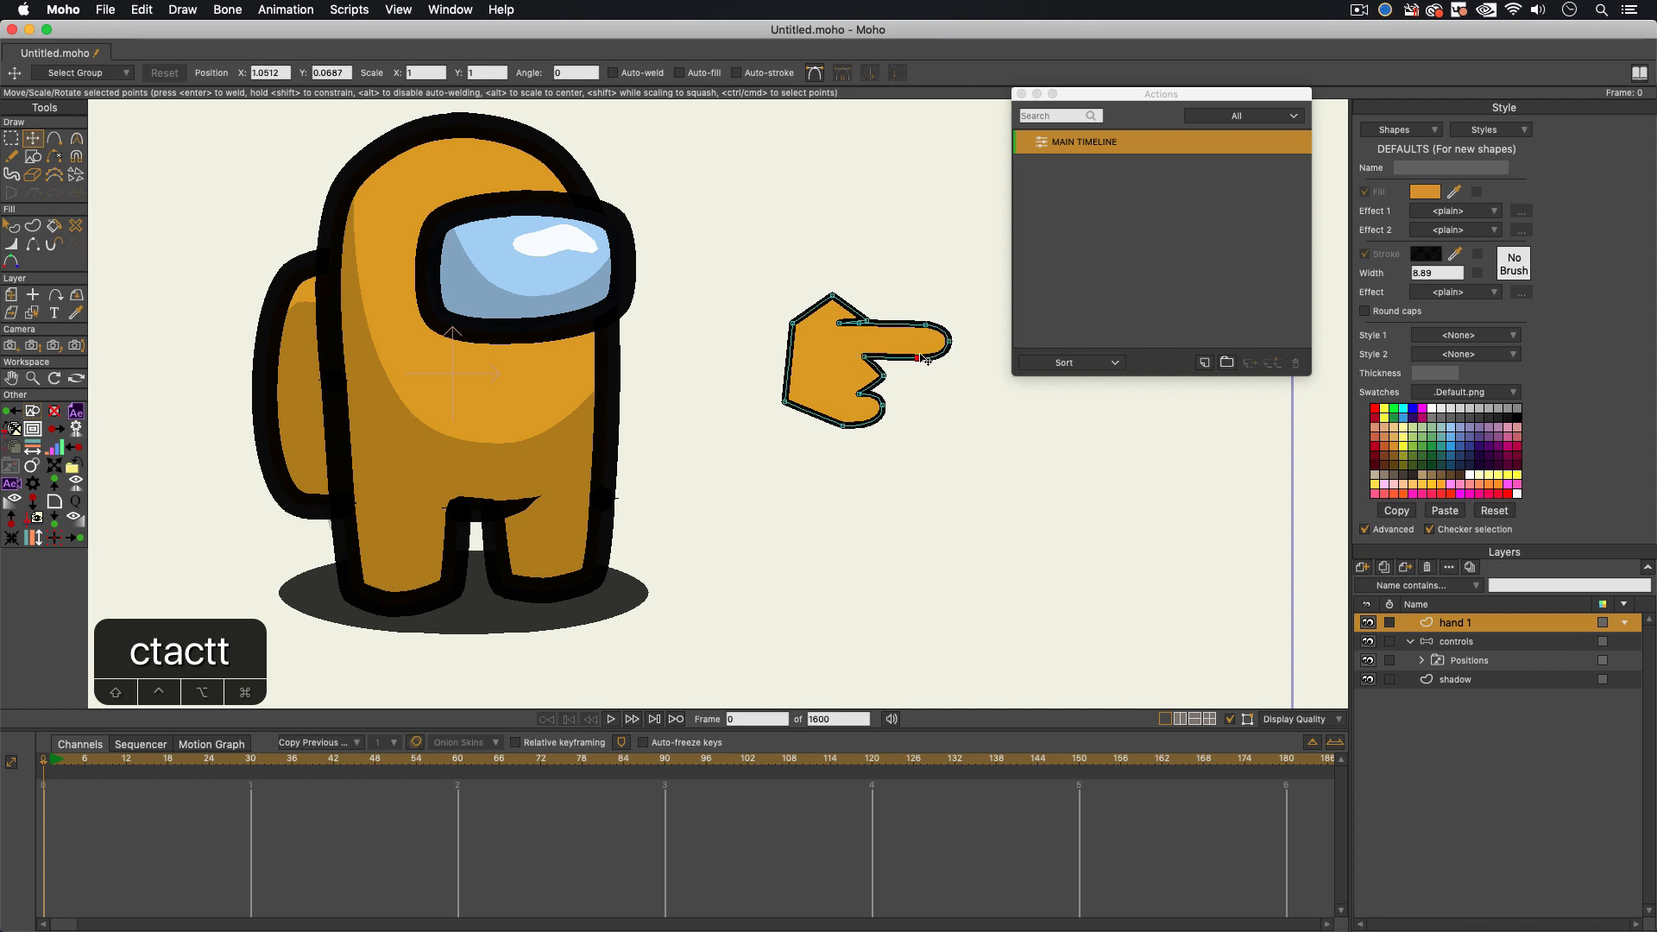
Step: Round the folded finger directly below the pointing finger
key(t)
click(882, 375)
key(c)
drag(979, 377, 1498, 450)
key(t)
Step: Round the knuckle at the top of the hand and straighten the hand's back edge
click(832, 297)
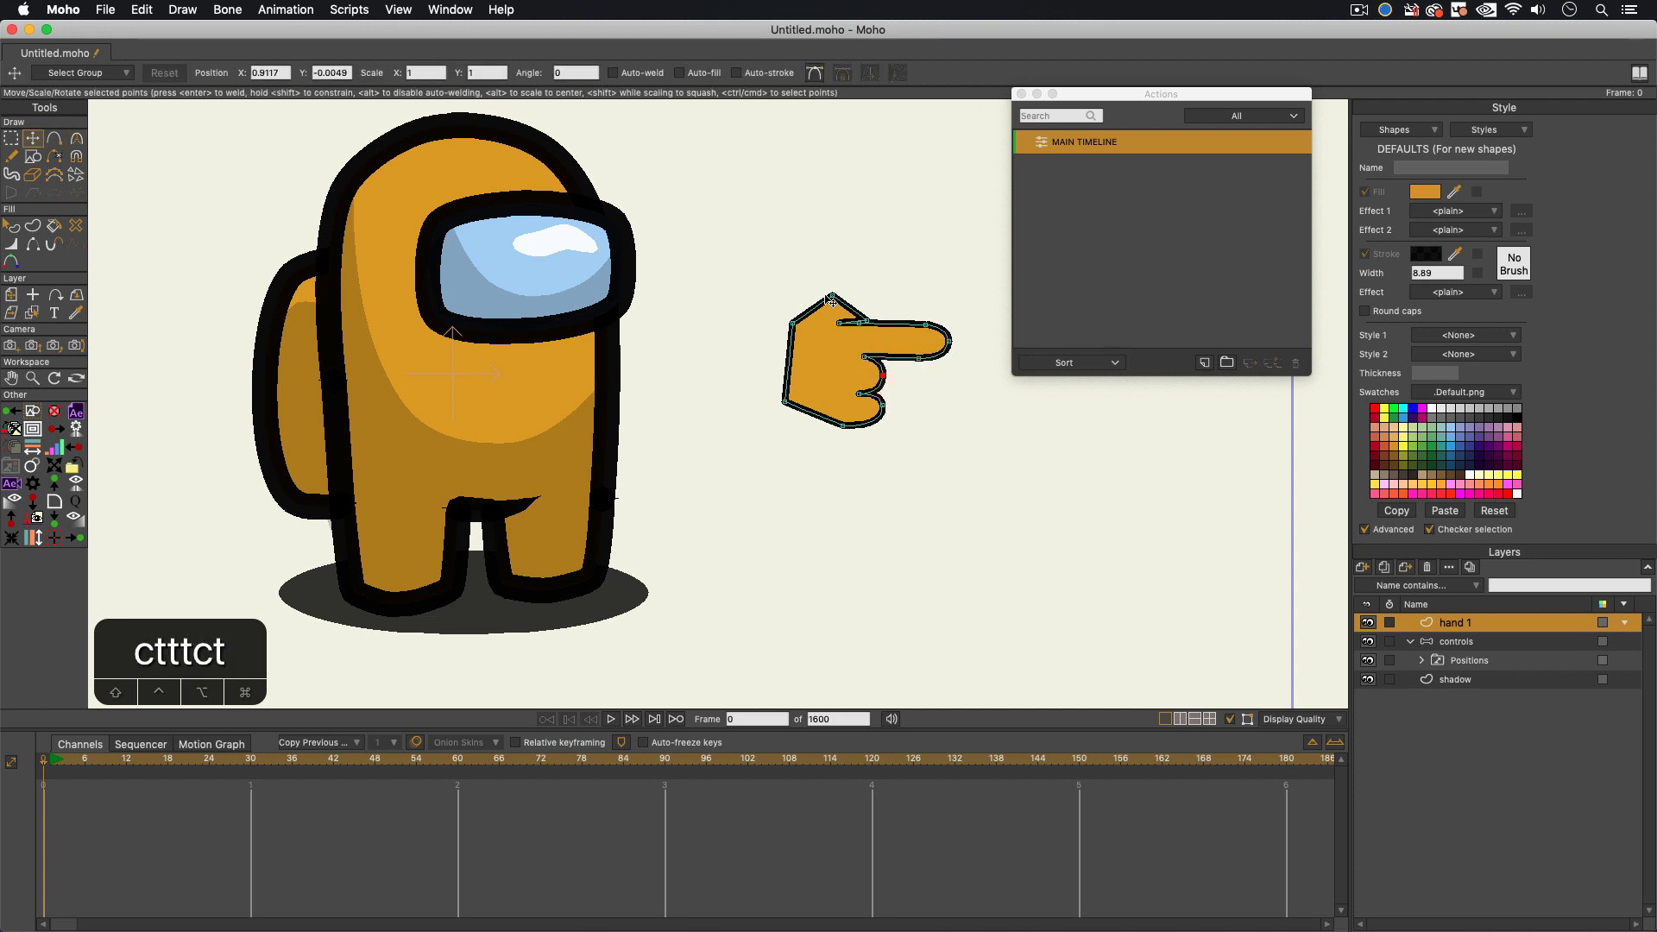
key(c)
drag(980, 308, 1381, 374)
key(t)
key(t)
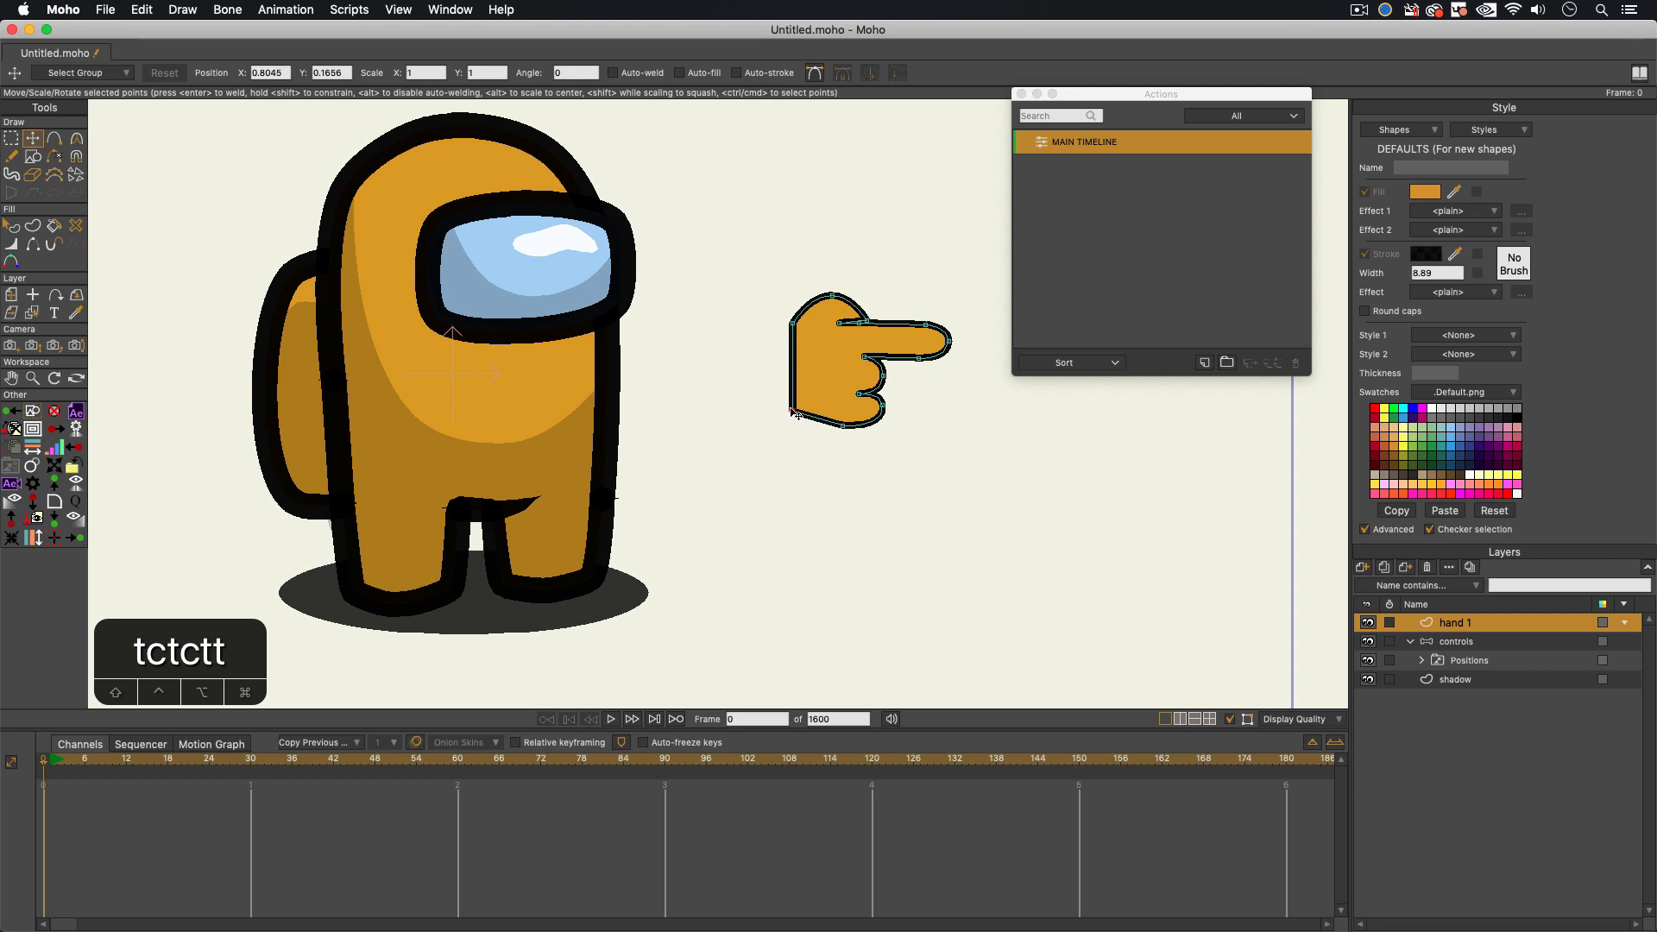
Step: Add a point on the back edge of the hand, pull it outward and curve it
key(a)
mouse_move(787, 369)
mouse_down()
mouse_move(742, 369)
mouse_move(761, 369)
mouse_up()
key(c)
drag(854, 393, 1380, 520)
Step: Adjust the points around the palm and knuckle to give the hand a rounded fist shape
key(t)
drag(803, 419, 869, 409)
key(t)
key(t)
drag(831, 296, 787, 302)
key(t)
key(a)
key(t)
scroll(796, 333, down, 2)
key(t)
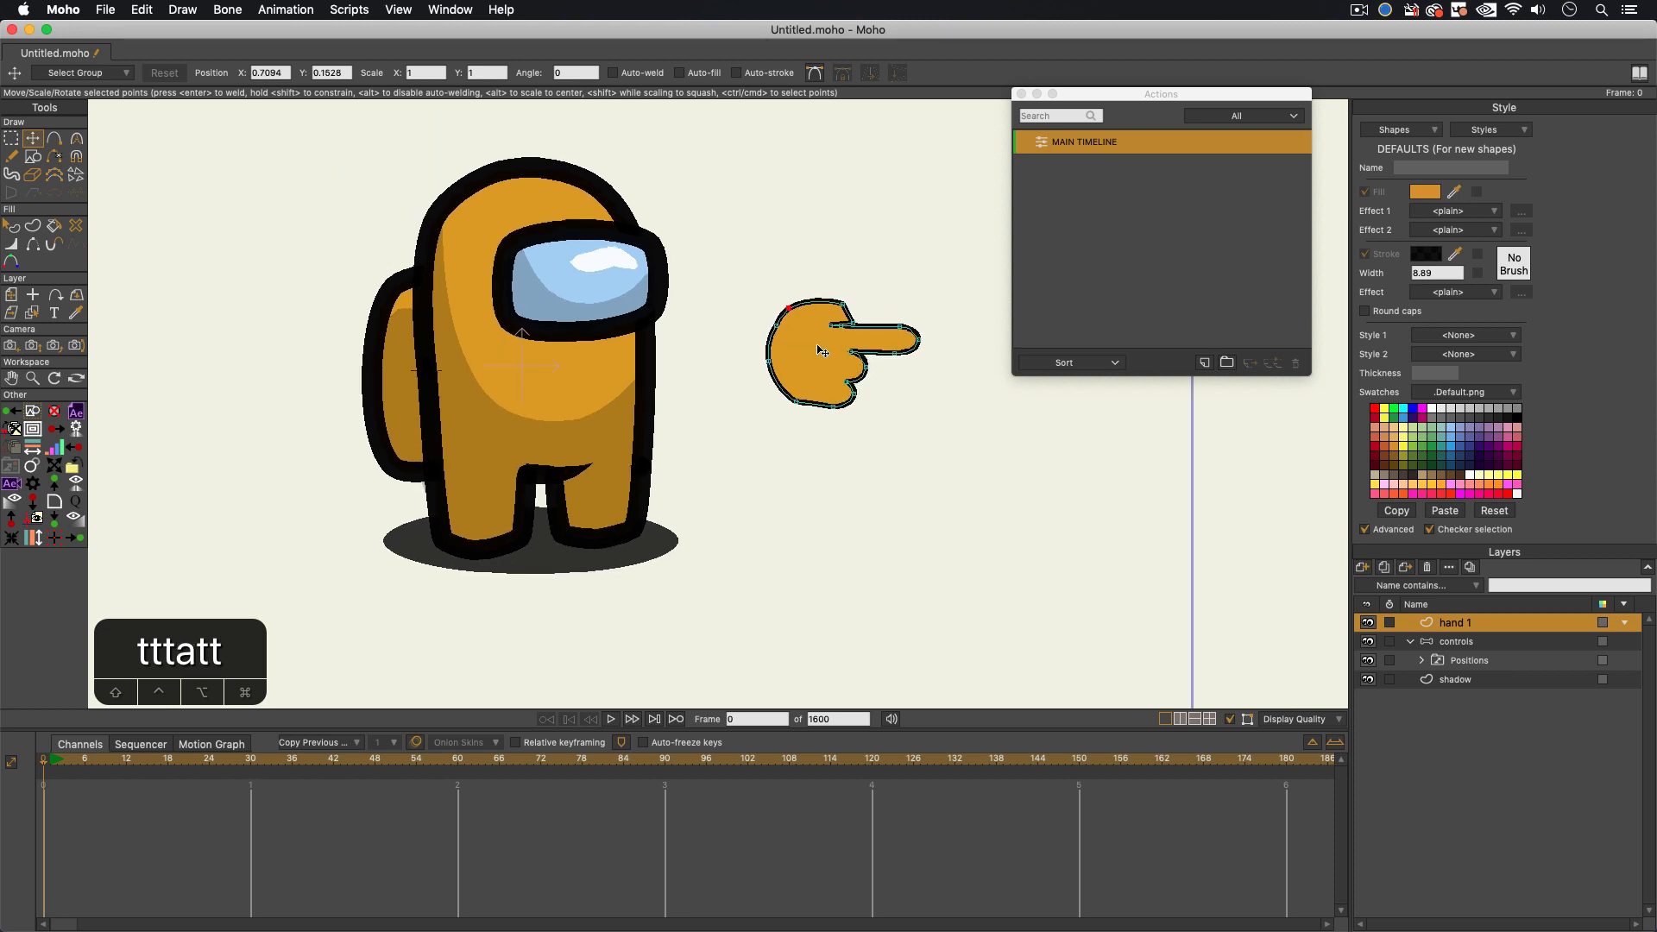
Step: Thicken the hand's outline to match the character and move the whole hand onto the front of the body
key(w)
key(t)
scroll(814, 368, down, 2)
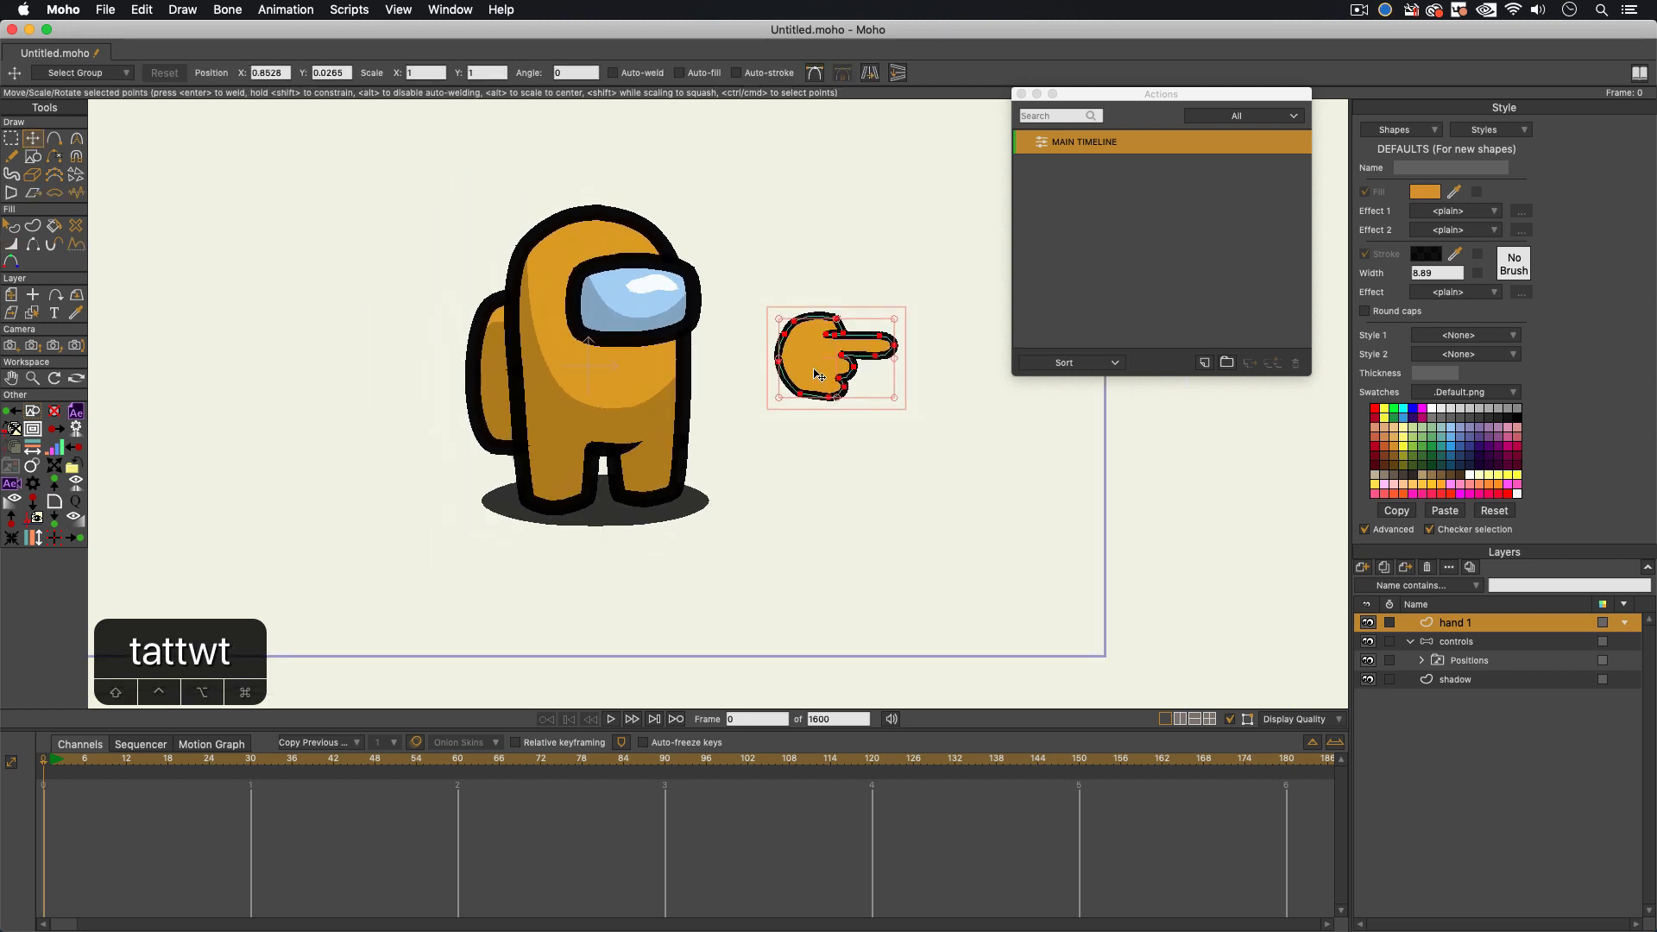
drag(814, 369, 675, 394)
key(w)
key(t)
scroll(643, 423, down, 2)
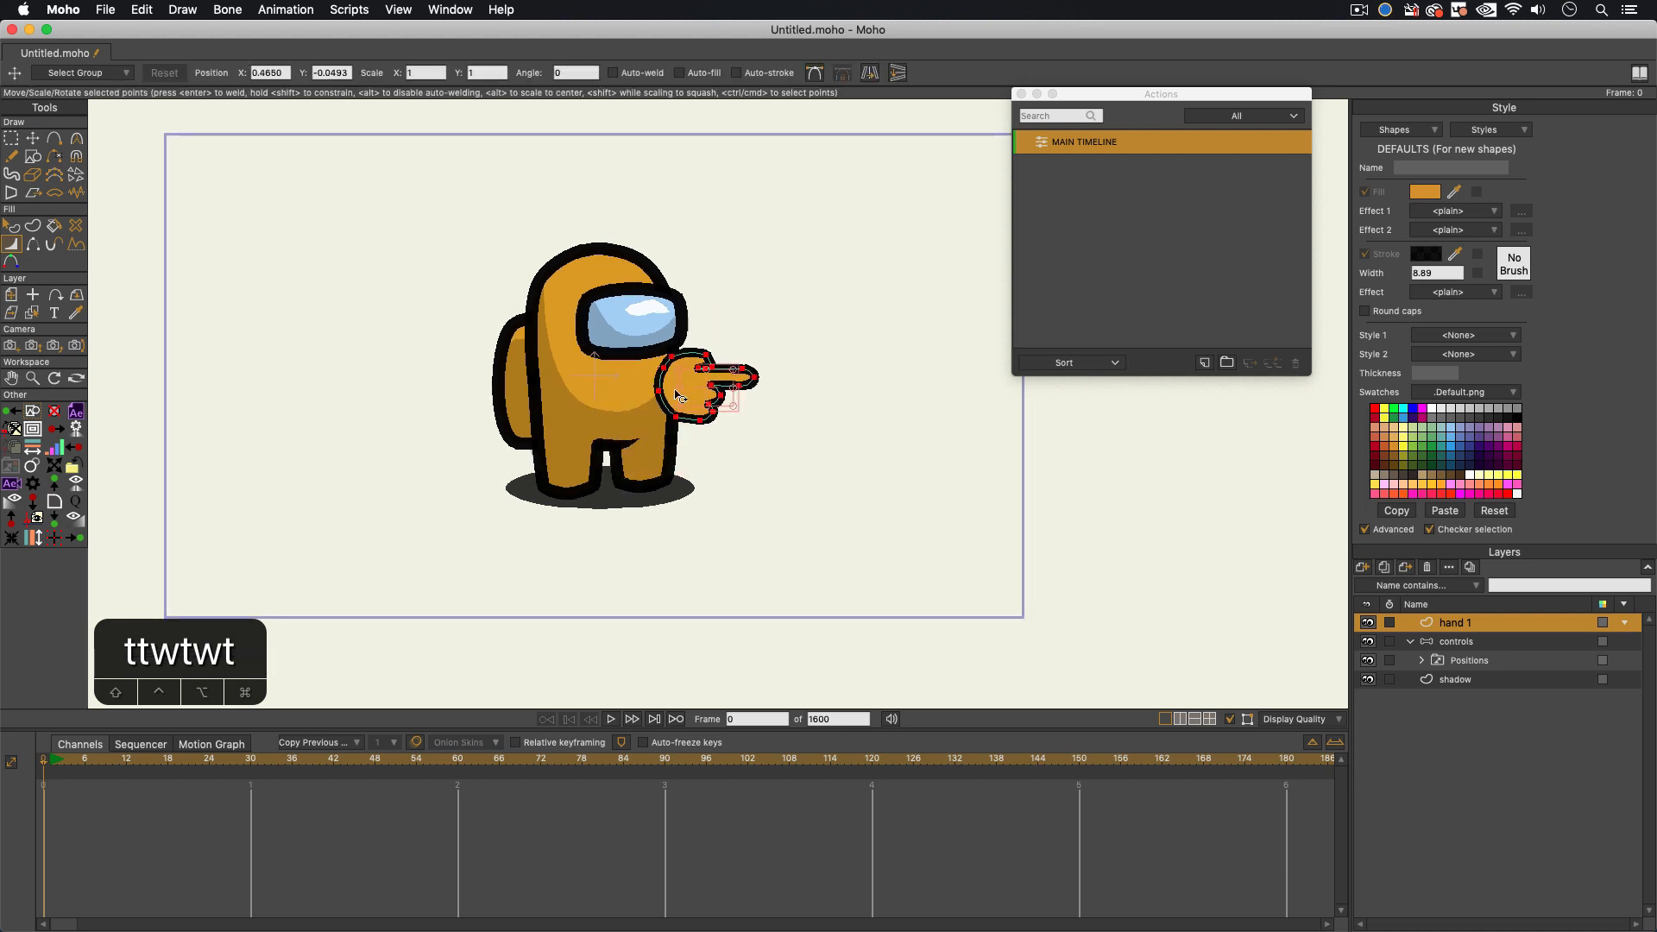